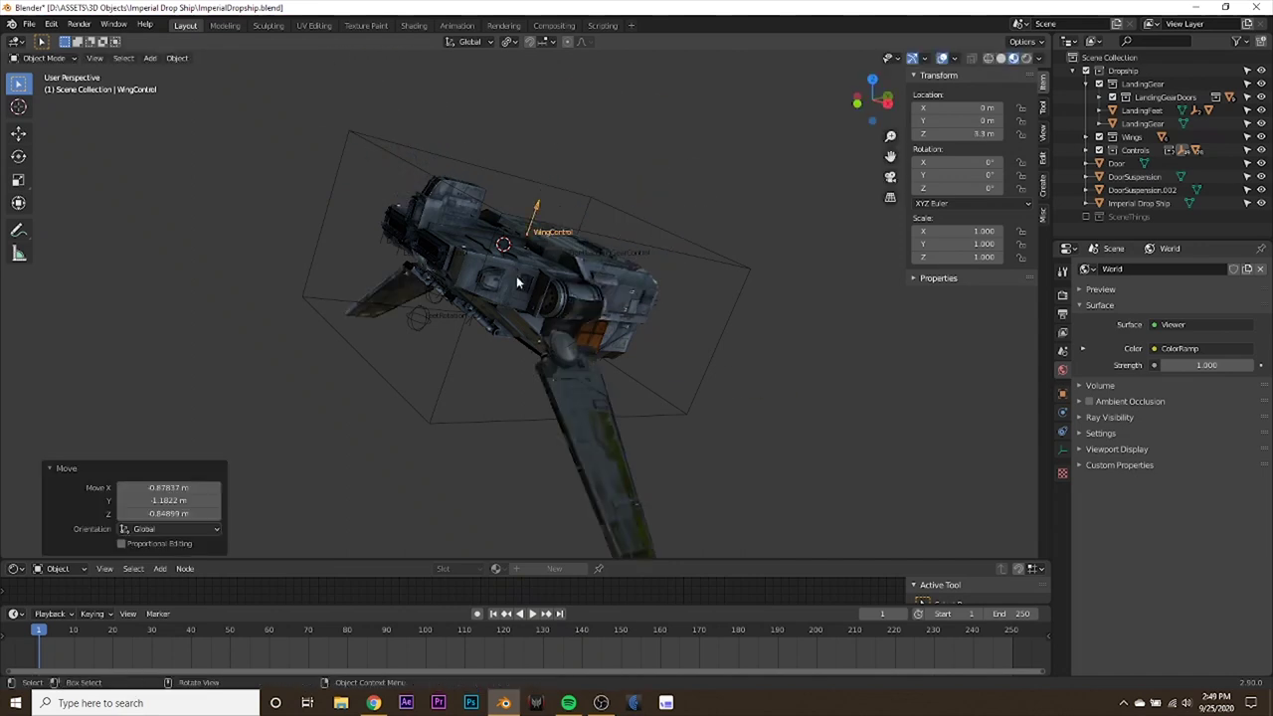
Try moving the WingControl empty to swing the wings, and clear the rotation of the Master control box.
key("g")
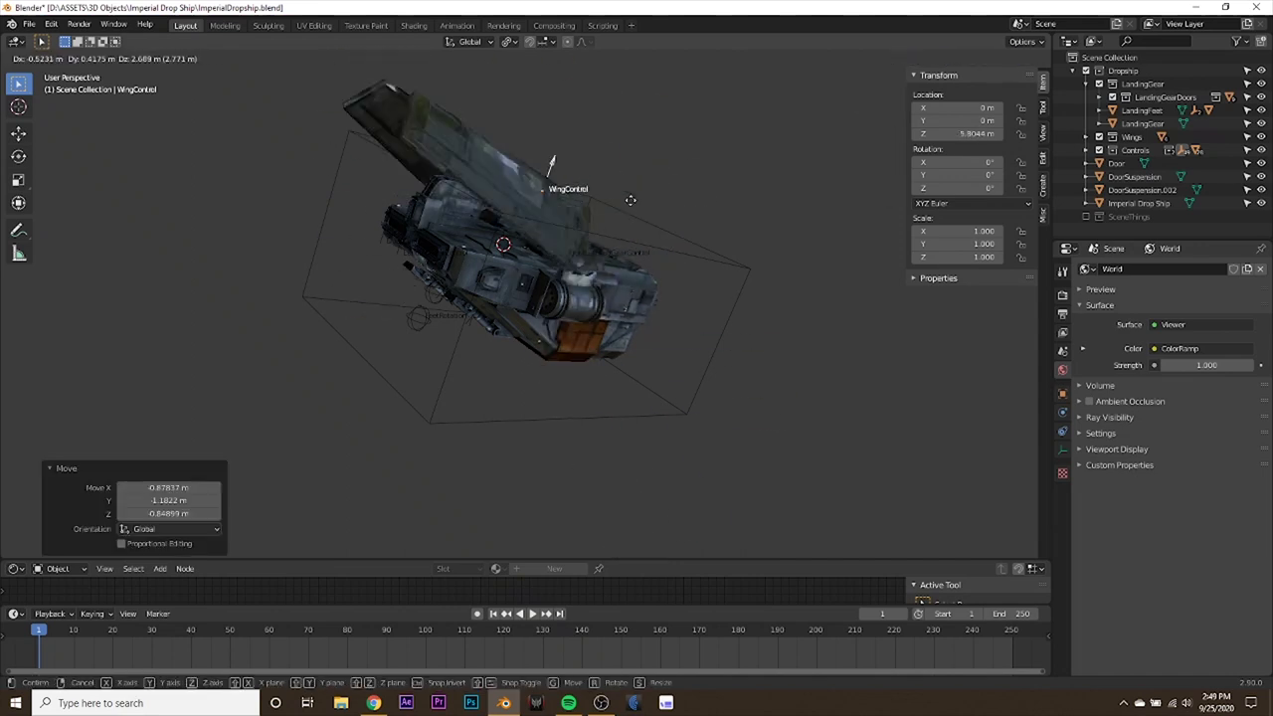
right_click(660, 242)
left_click(701, 258)
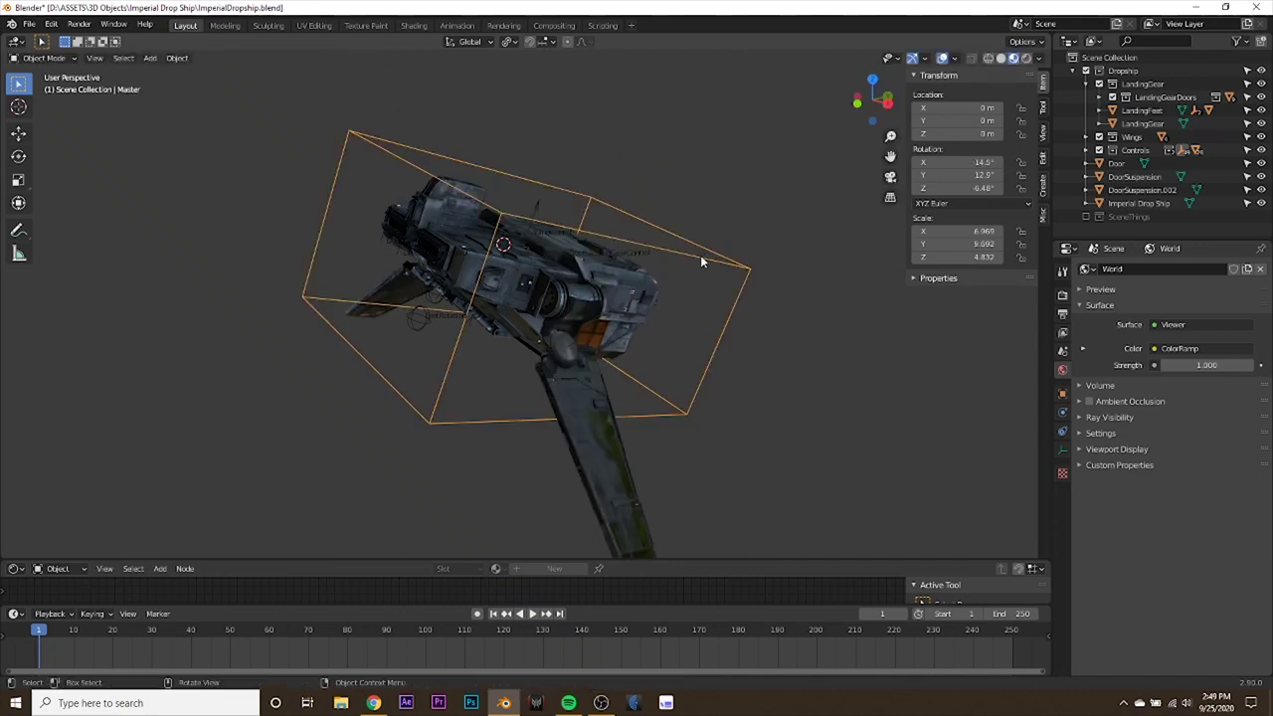
key("alt+r")
Try moving the FrontLandingGearControl empty to test the drop ship's landing gear.
middle_click_drag(700, 260, 656, 311)
middle_click_drag(310, 294, 464, 274)
left_click(342, 198)
key("g")
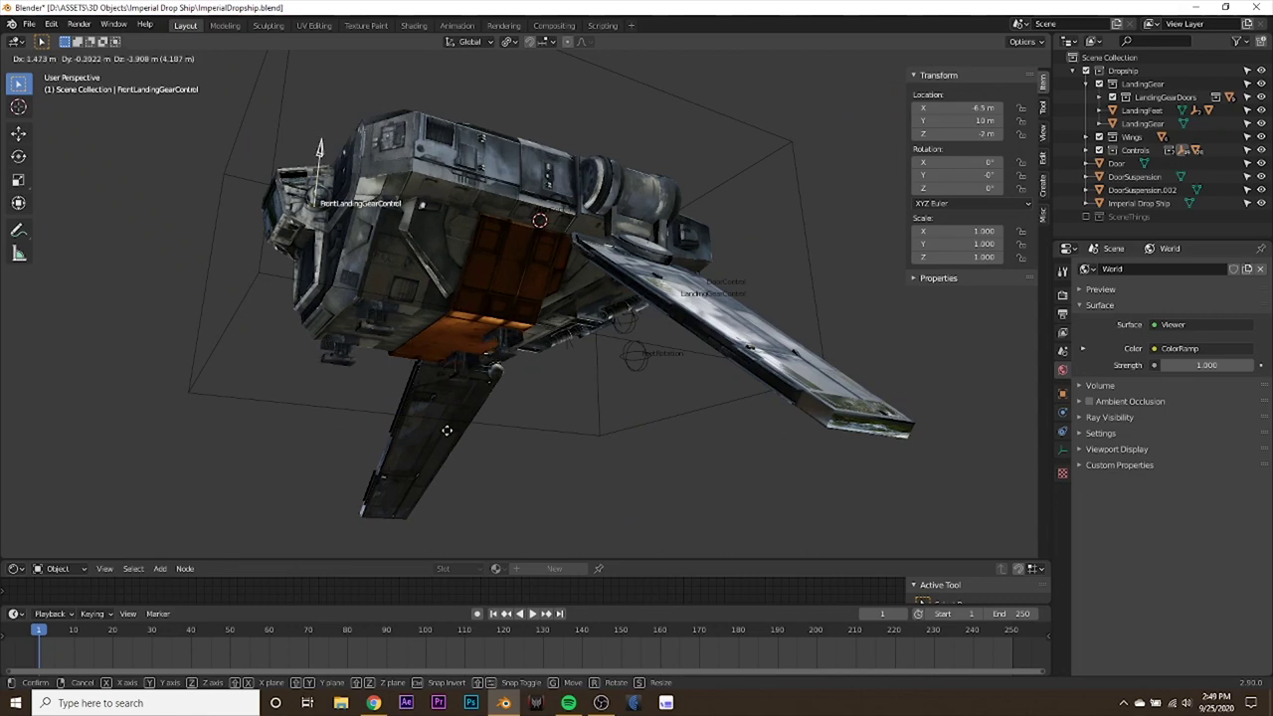
left_click(483, 238)
middle_click_drag(487, 238, 495, 381)
scroll(509, 324, "down", 2)
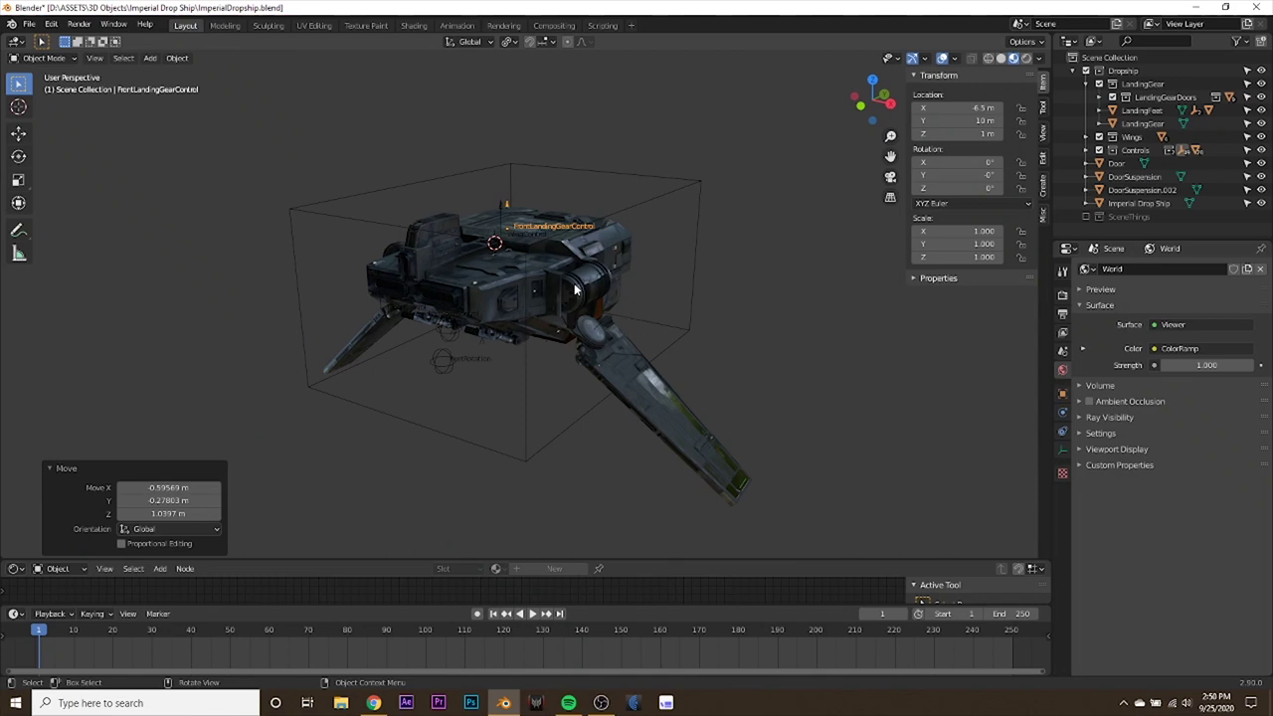
Open the recent file LambdaShuttleMine.blend without saving the changes to the drop ship file.
left_click(29, 23)
mouse_move(60, 64)
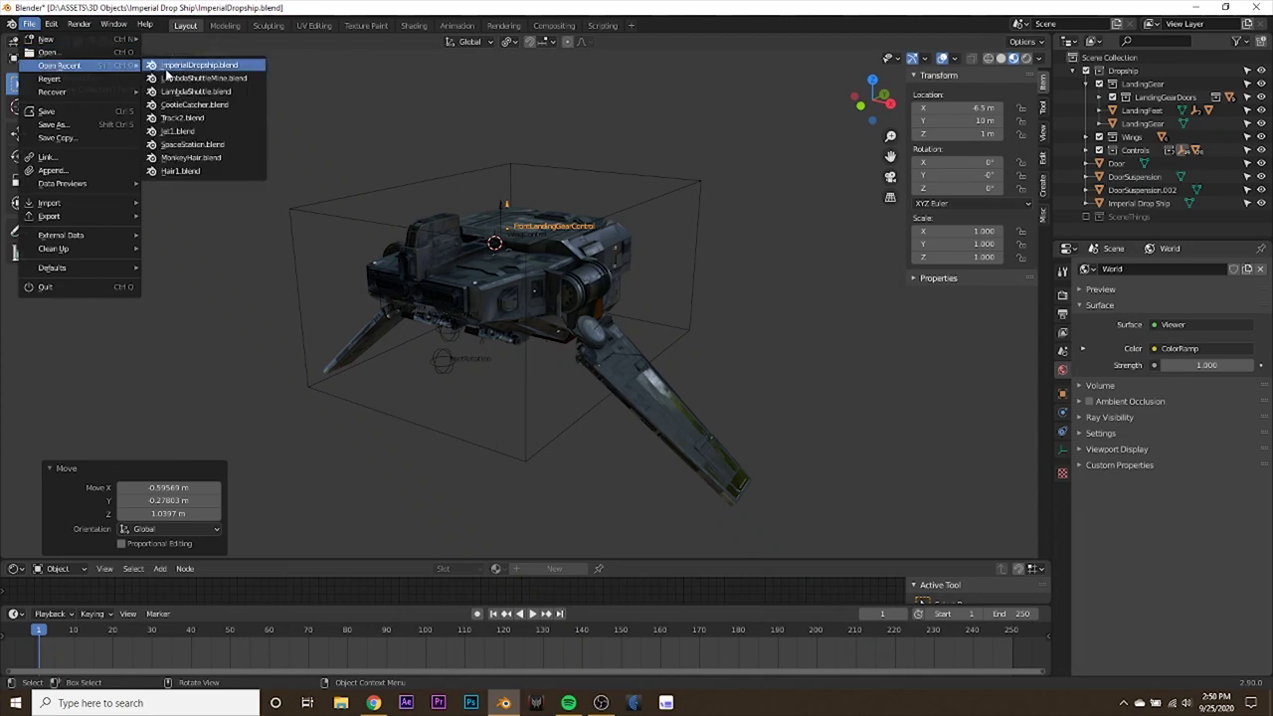
left_click(221, 83)
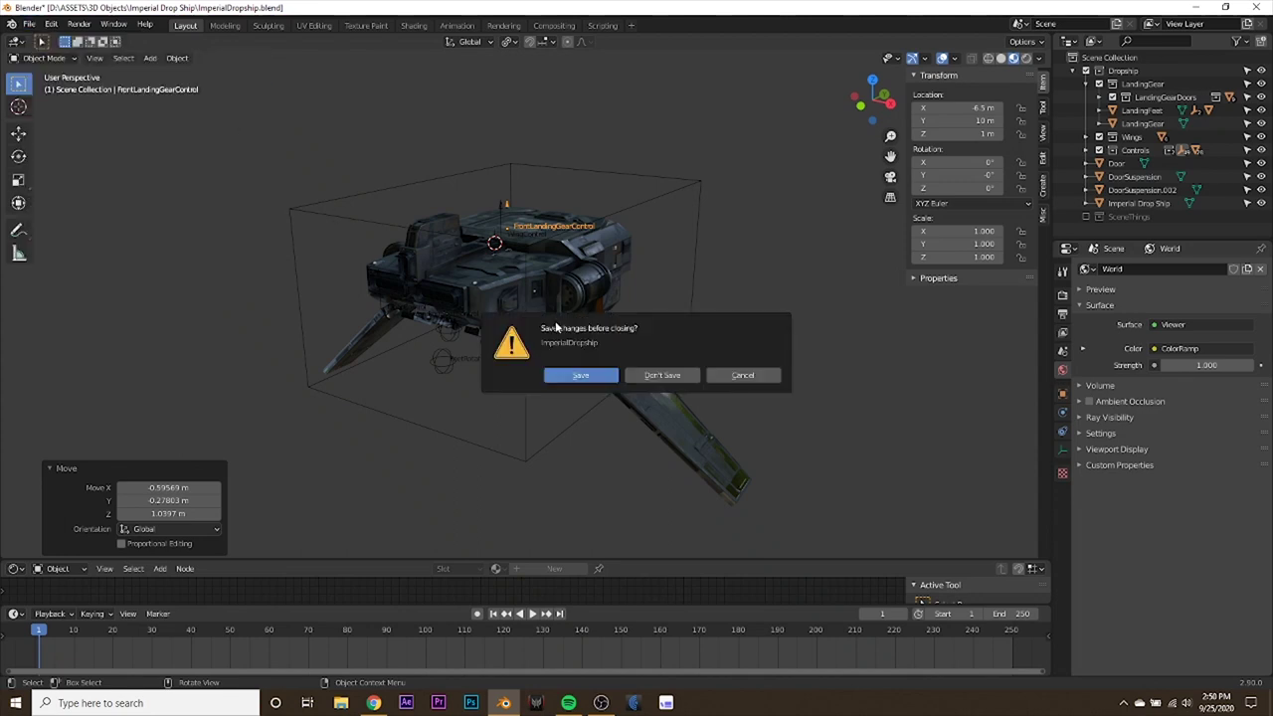
left_click(649, 376)
middle_click_drag(649, 376, 631, 348)
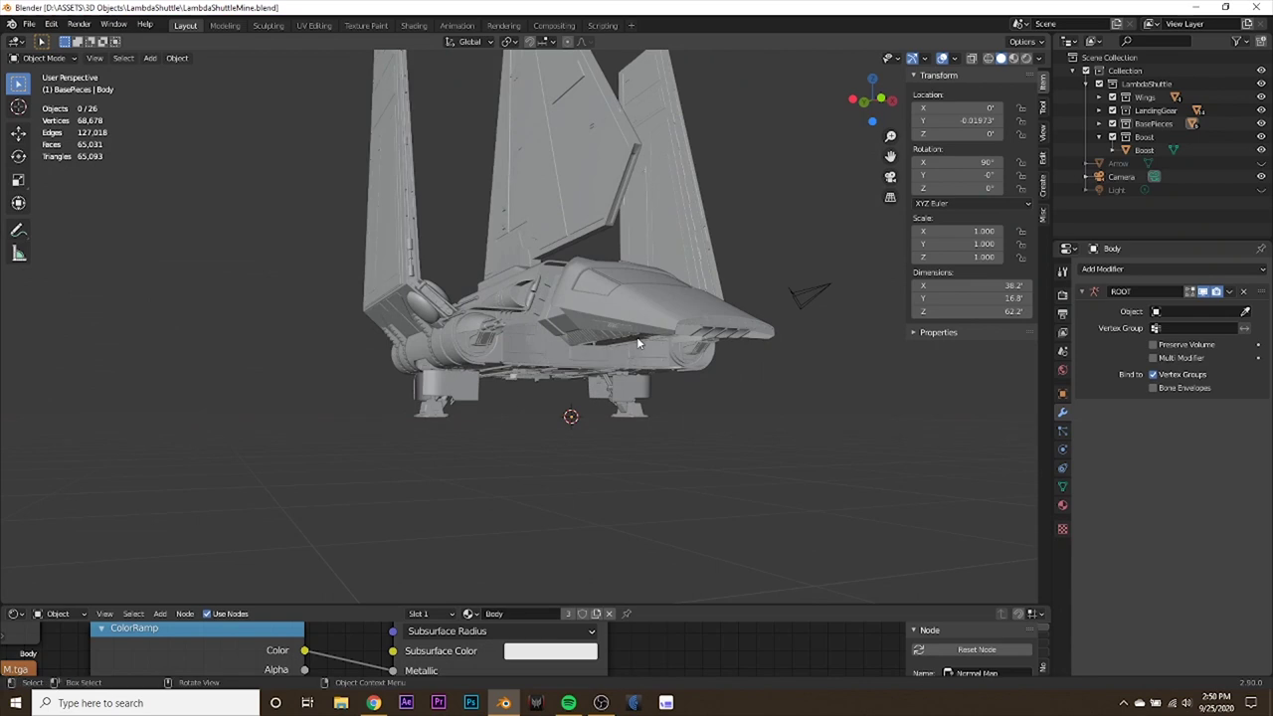
middle_click_drag(638, 343, 621, 348)
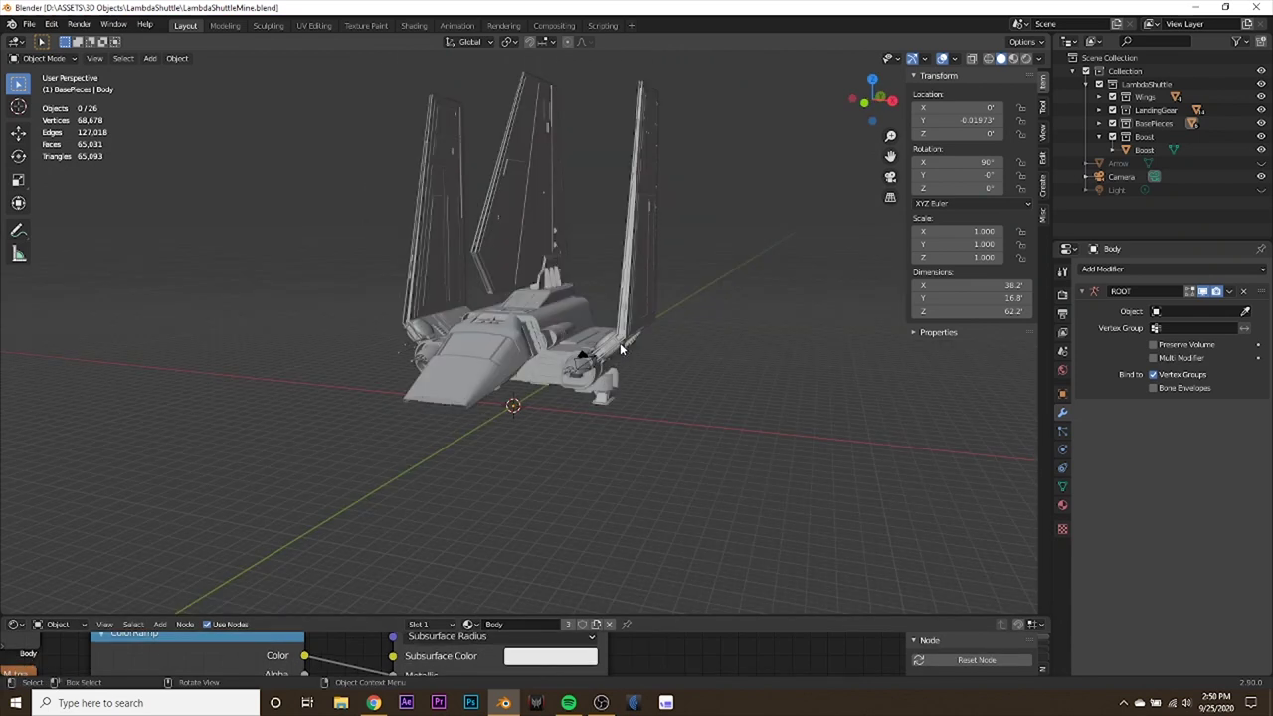
Switch to Chrome, view the Empire folder of the MediaFire Vehicles share, and return to Blender.
left_click(372, 701)
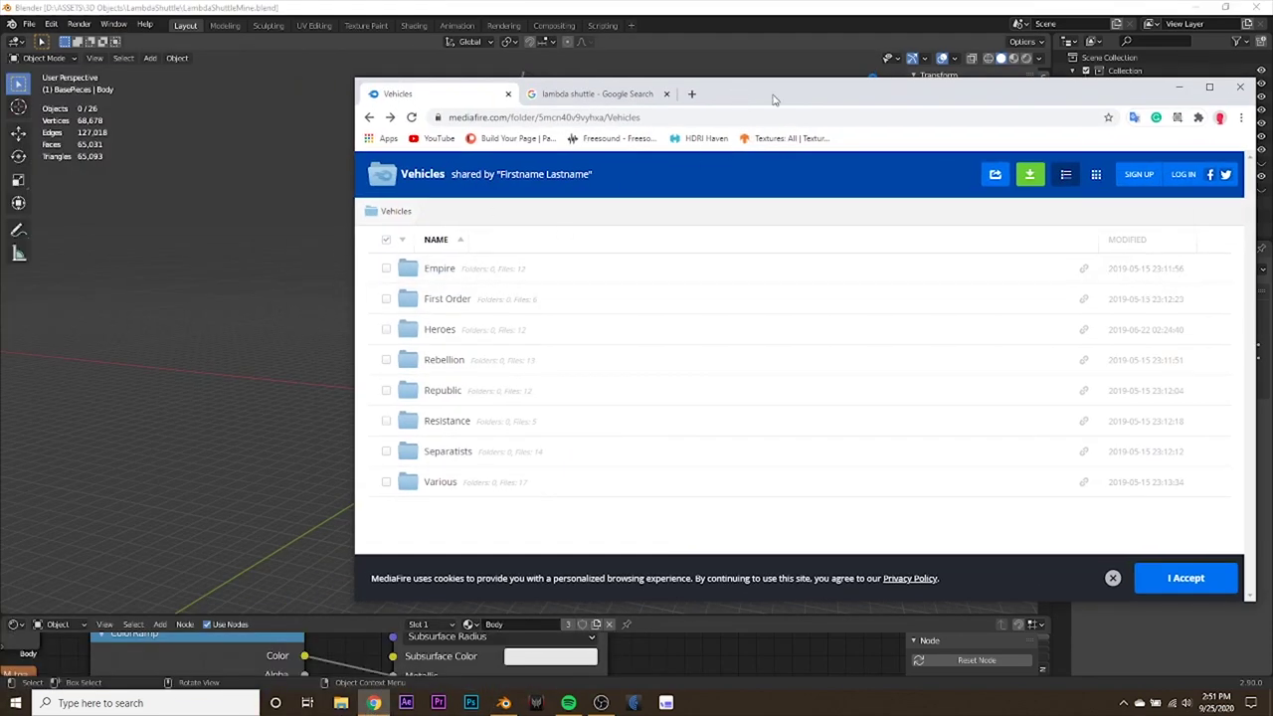
left_click_drag(773, 100, 587, 111)
left_click_drag(169, 91, 233, 75)
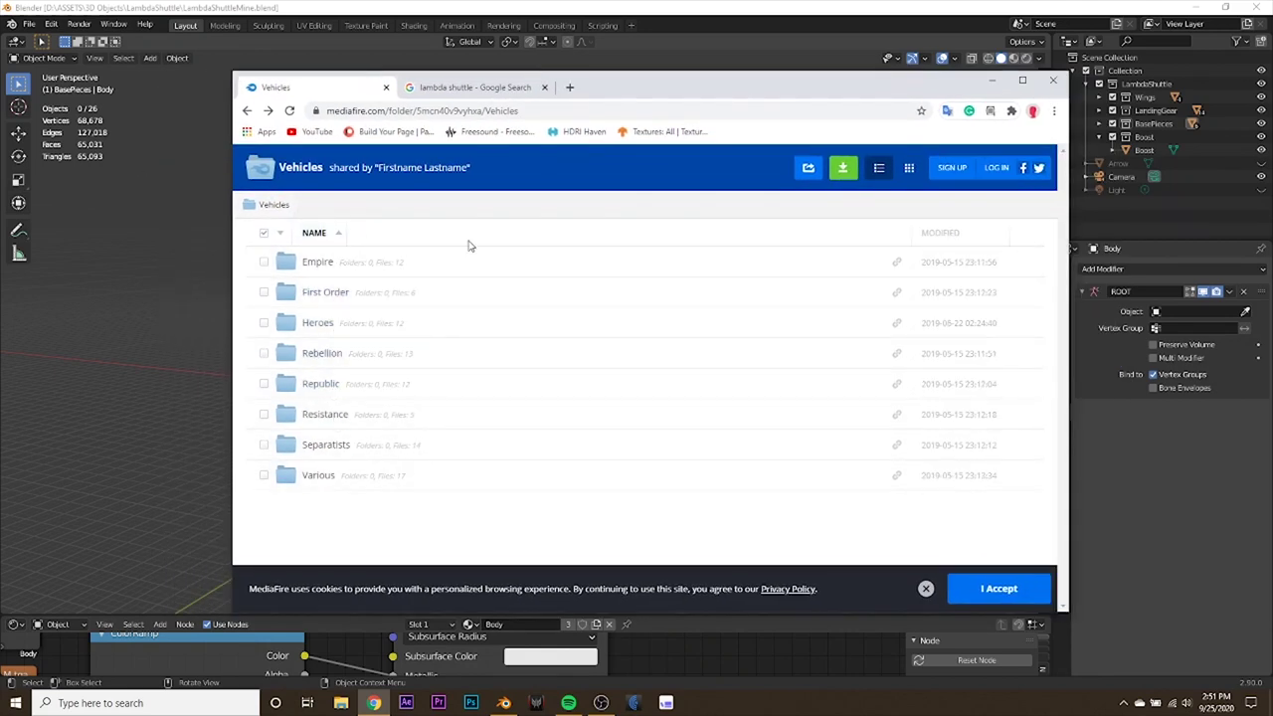
left_click(320, 265)
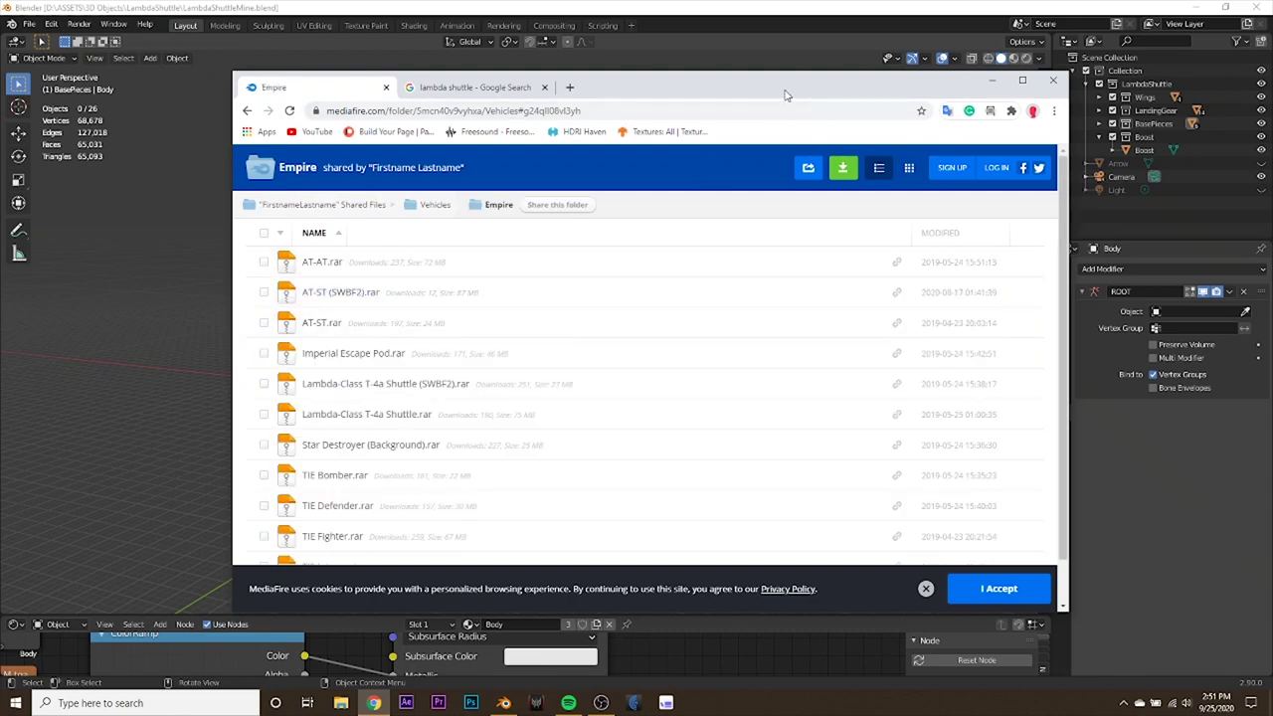
left_click_drag(785, 90, 634, 131)
left_click(840, 121)
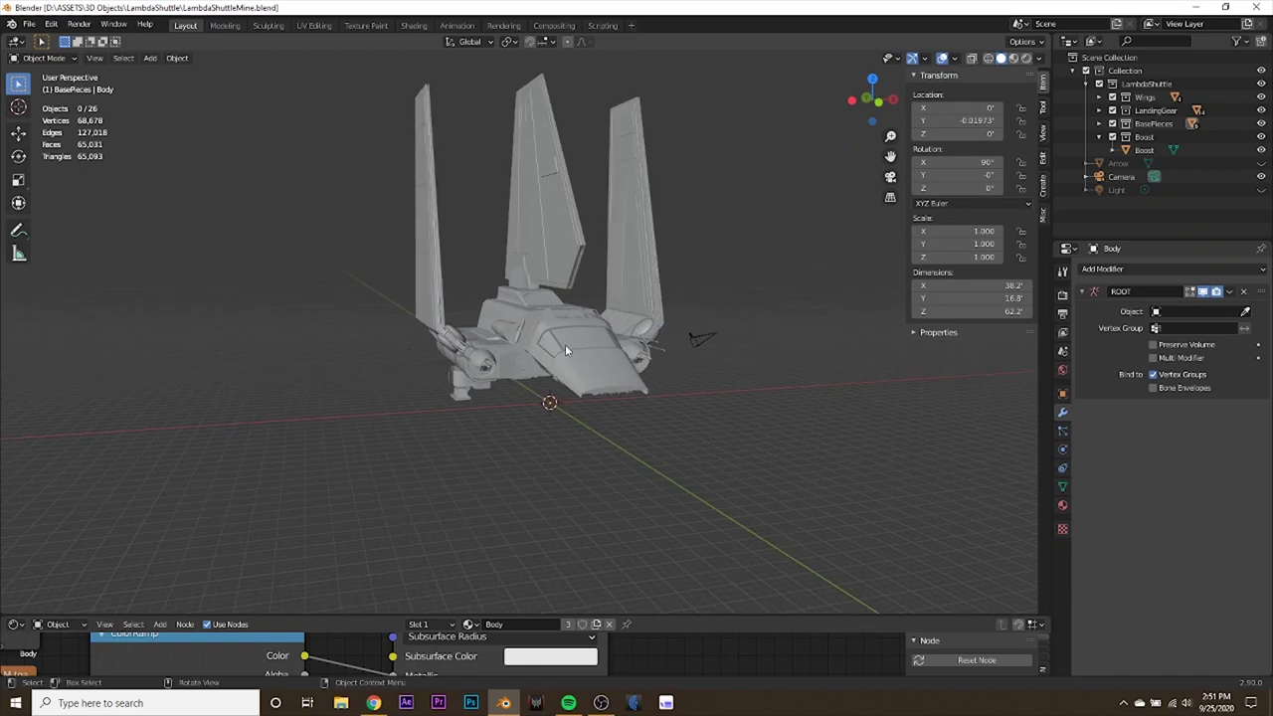
Examine the shuttle model from several angles, selecting its left wing, body and centre wing as separate parts.
middle_click_drag(565, 344, 610, 344)
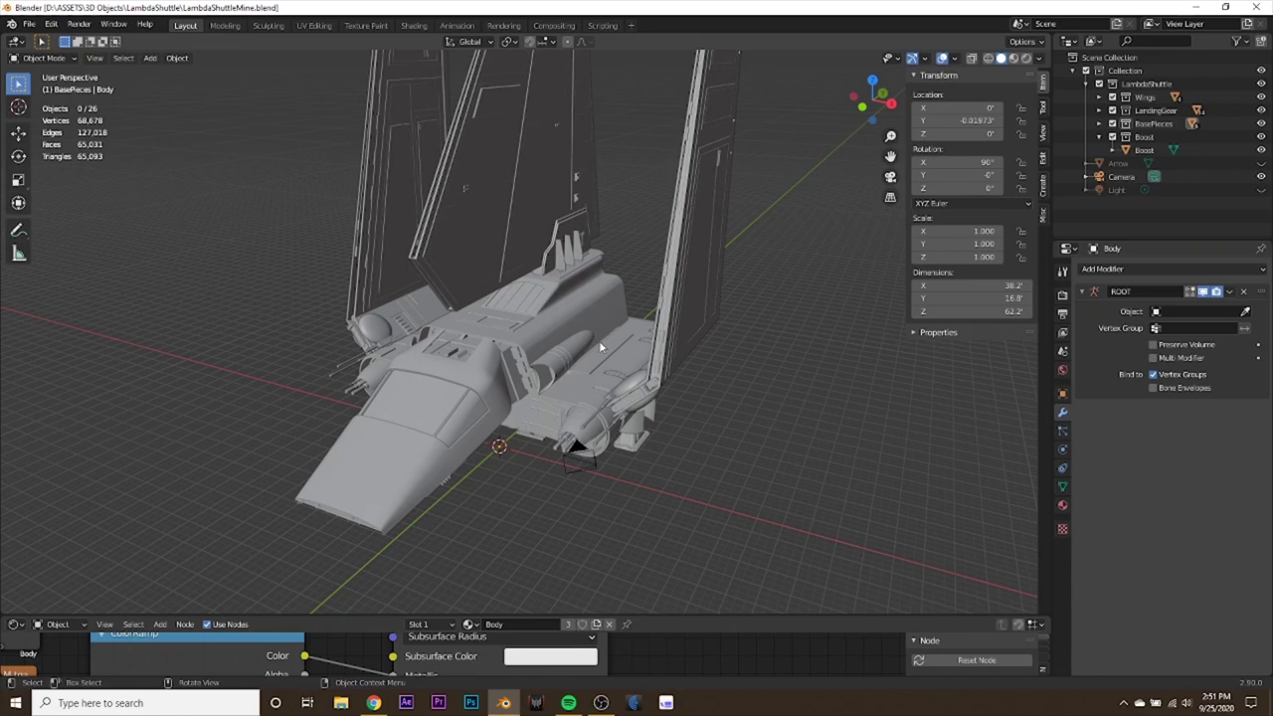
middle_click_drag(562, 421, 575, 403)
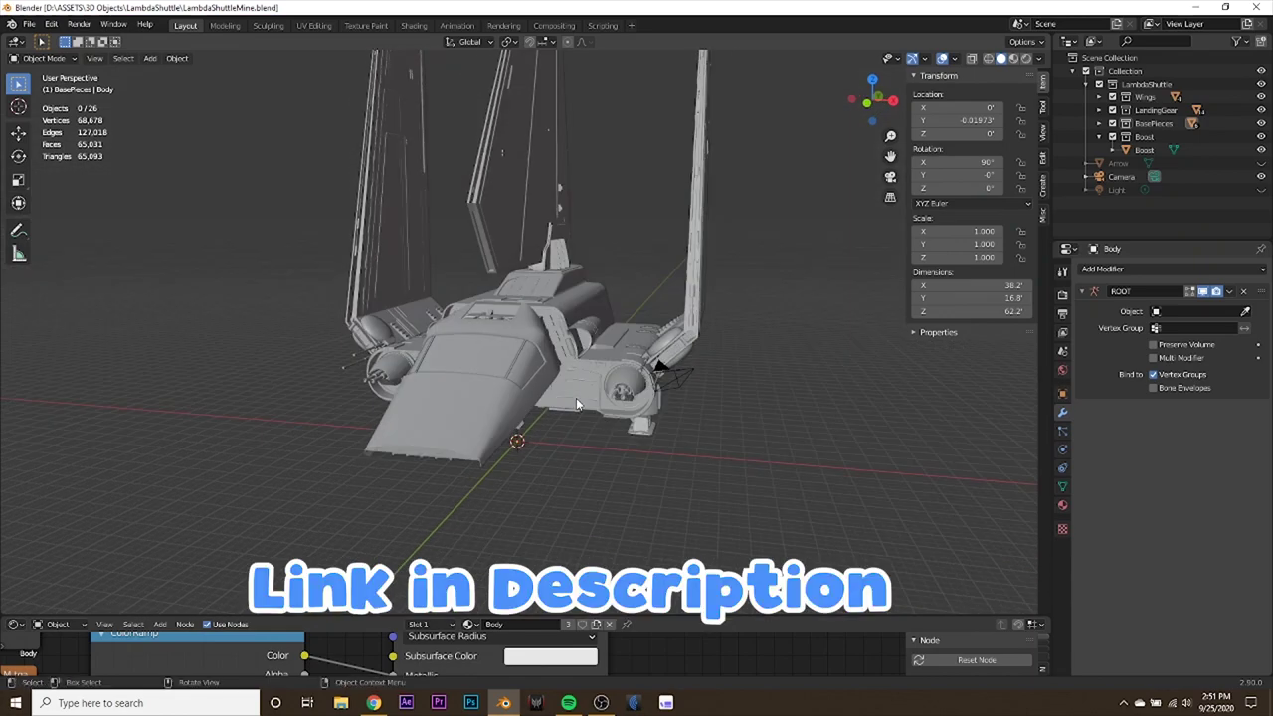
middle_click_drag(703, 190, 650, 269)
left_click(638, 289)
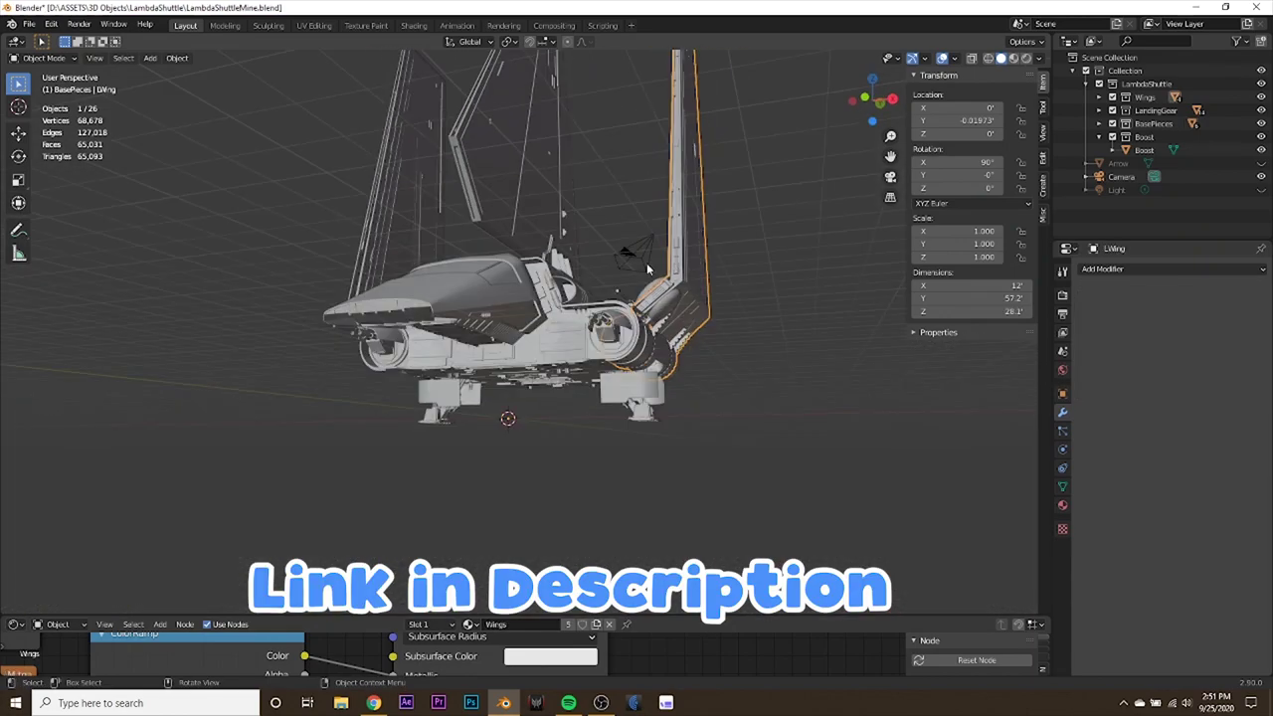
left_click(566, 335)
middle_click_drag(565, 330, 578, 377)
left_click(542, 233)
middle_click_drag(678, 274, 897, 248)
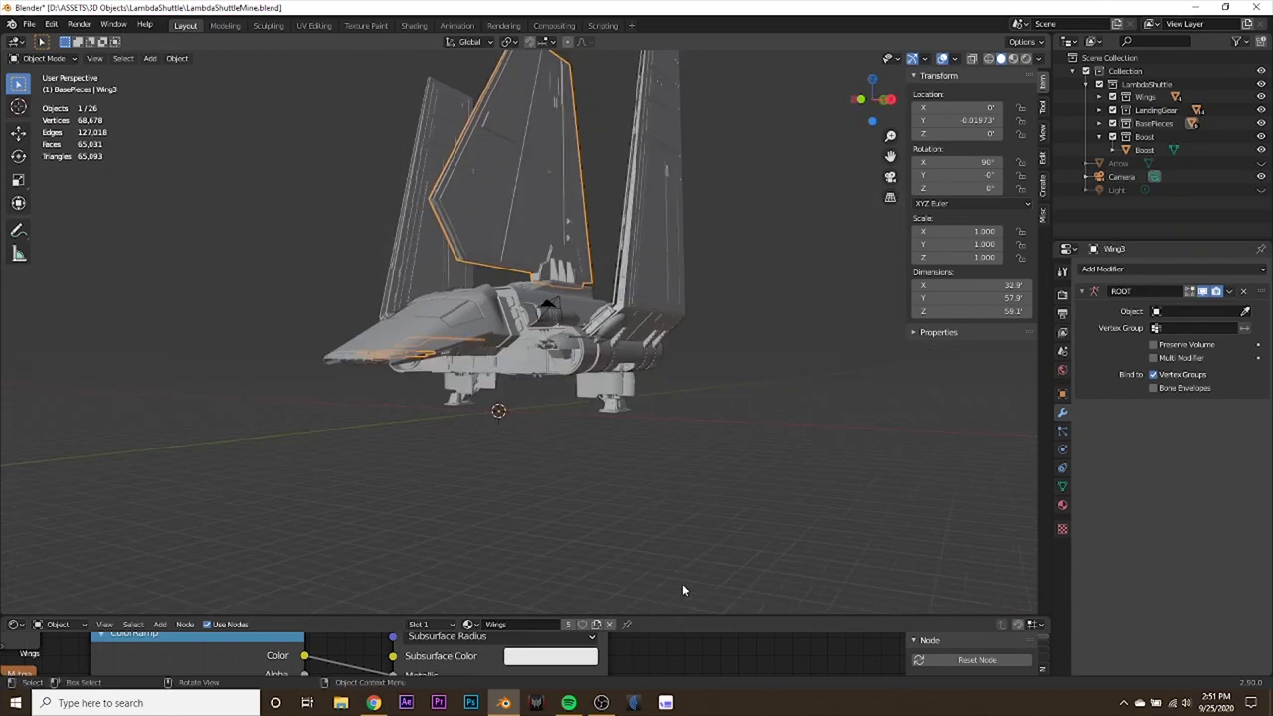
Inspect the shuttle's textures and glowing engines in Material Preview, and return the viewport to Solid shading.
left_click_drag(692, 623, 700, 534)
middle_click_drag(701, 487, 534, 189)
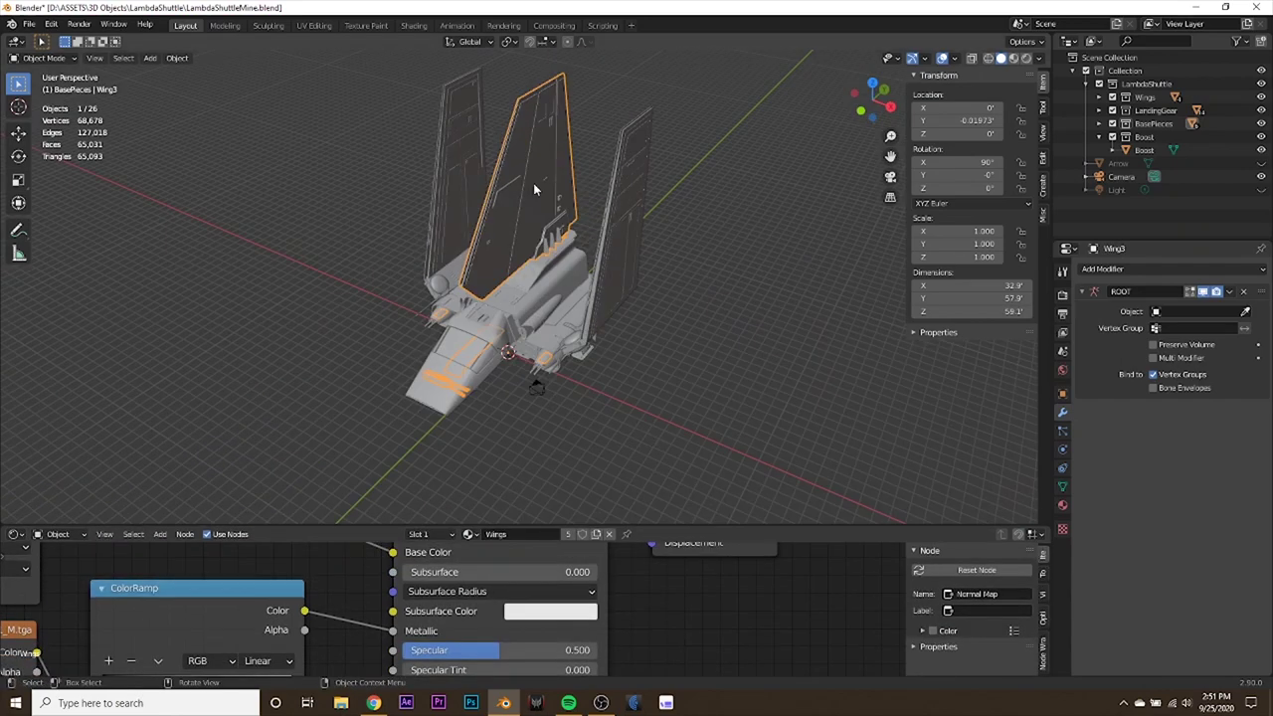
left_click(1013, 58)
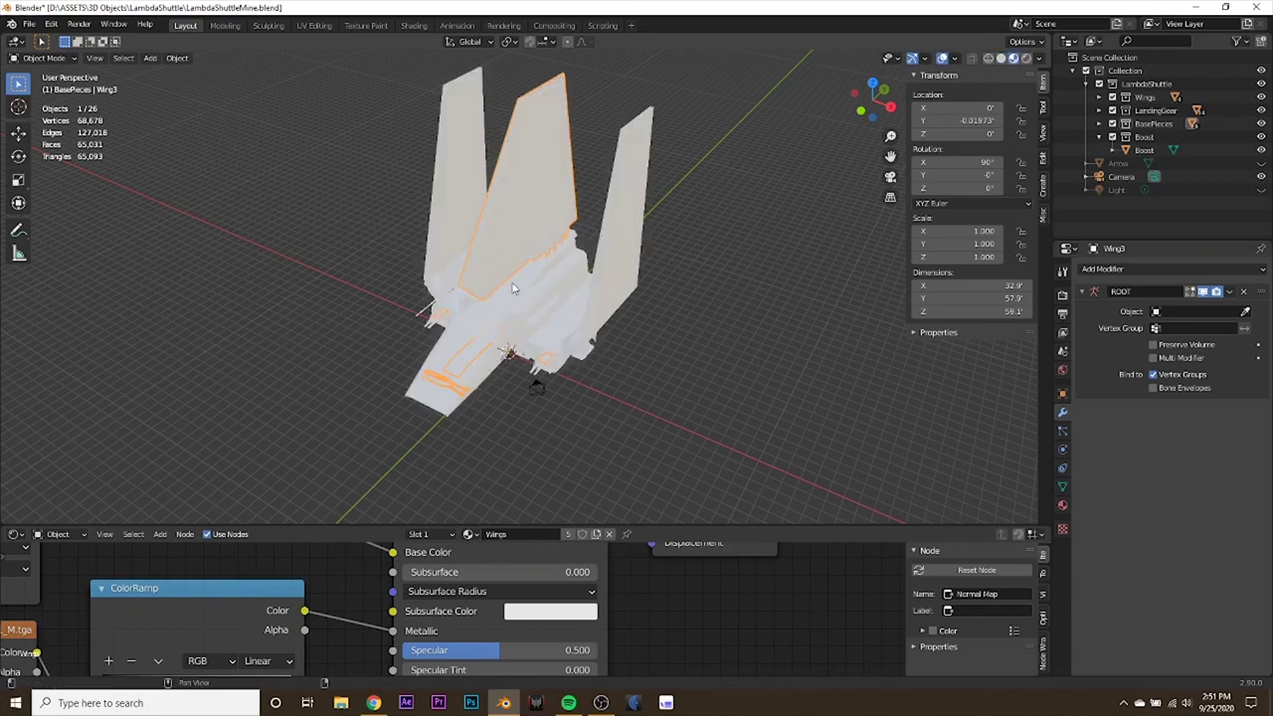
left_click(672, 348)
middle_click_drag(653, 355, 599, 364)
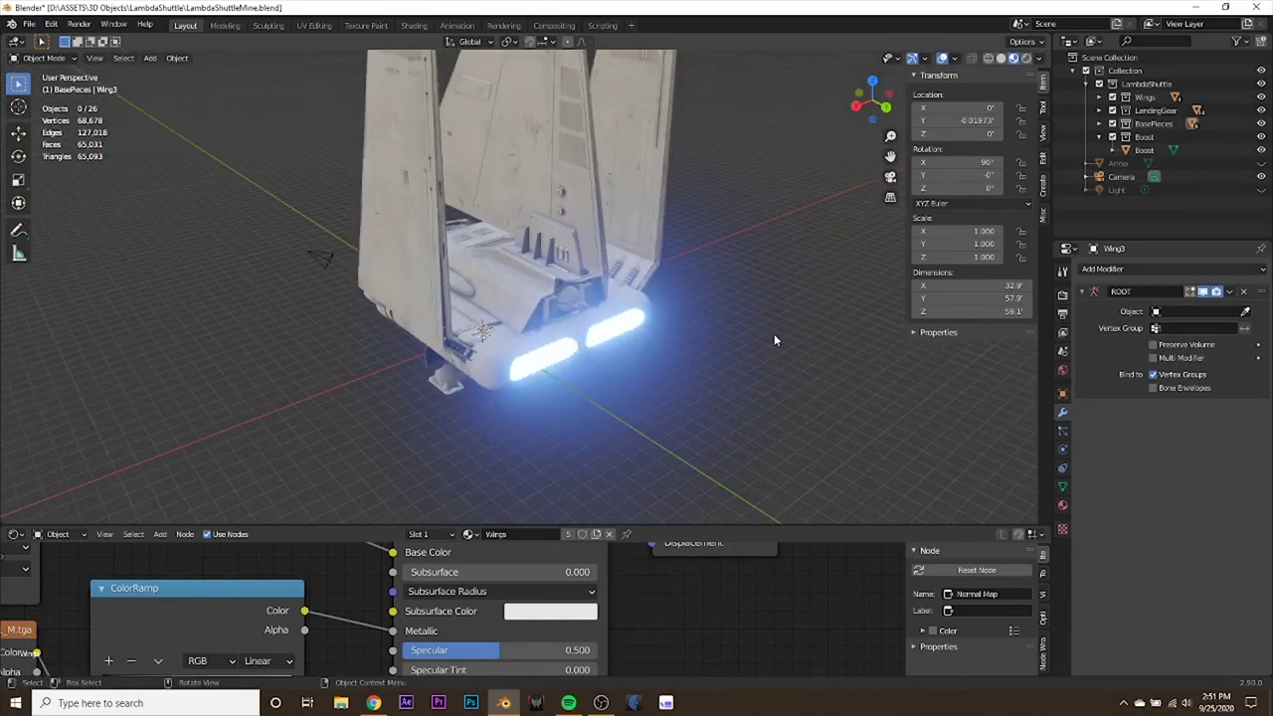
mouse_move(773, 340)
middle_mouse_down()
mouse_move(652, 399)
mouse_move(694, 336)
mouse_move(648, 321)
mouse_move(695, 342)
mouse_move(655, 386)
mouse_move(644, 350)
mouse_move(548, 334)
mouse_move(595, 368)
mouse_move(602, 316)
mouse_move(664, 289)
mouse_move(579, 261)
middle_mouse_up()
left_click(1000, 57)
Check the left and right wings as individual objects, and shrink the shader editor to enlarge the 3D viewport.
left_click(658, 263)
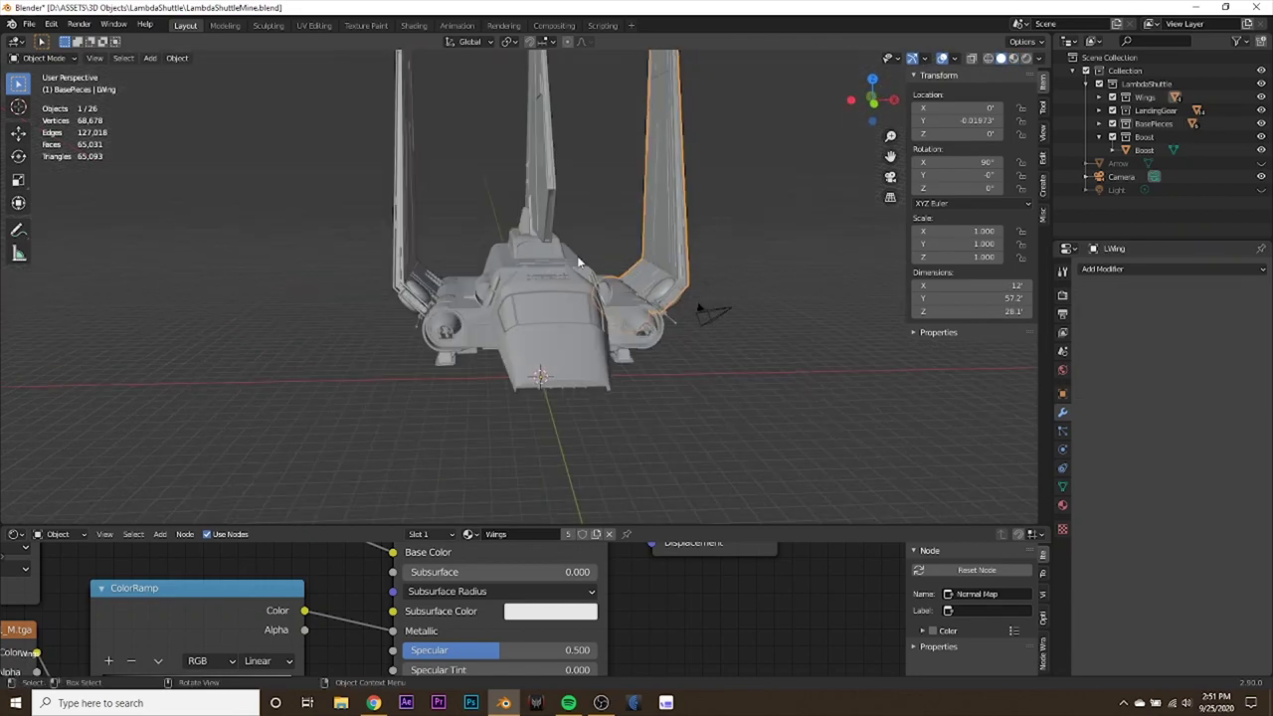
left_click(398, 211)
middle_click_drag(399, 211, 559, 447)
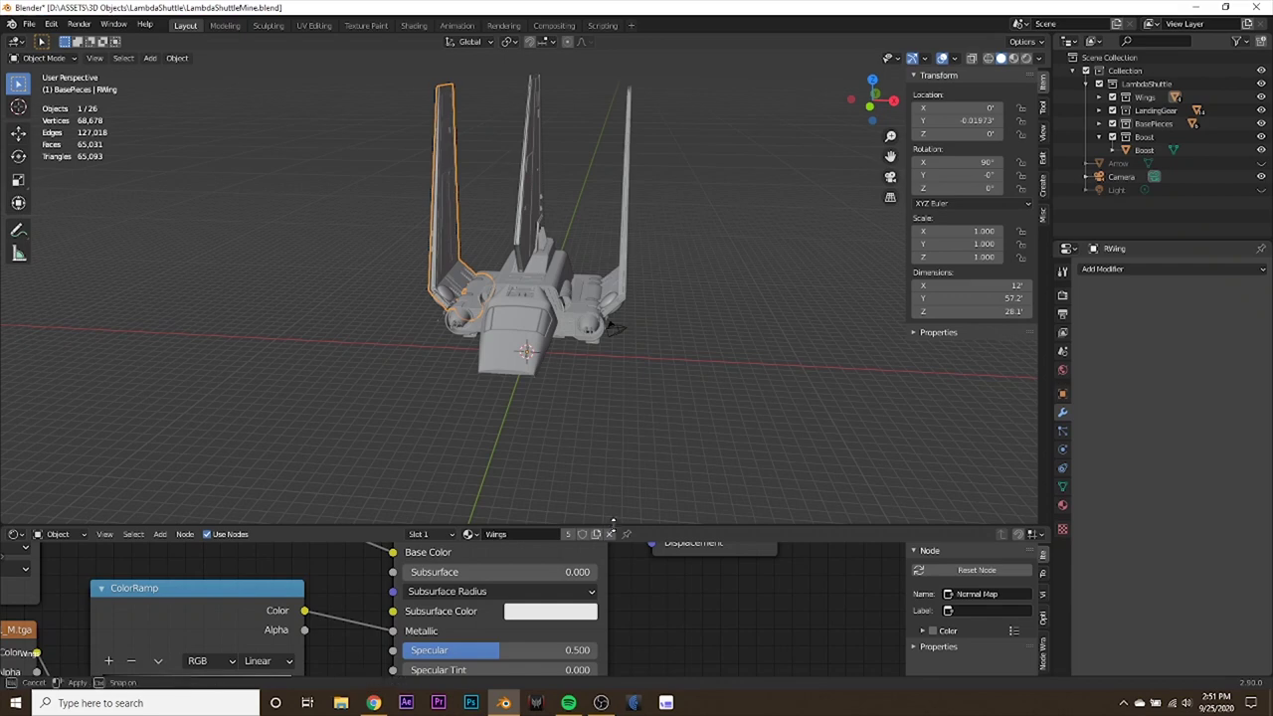
left_click_drag(612, 527, 614, 626)
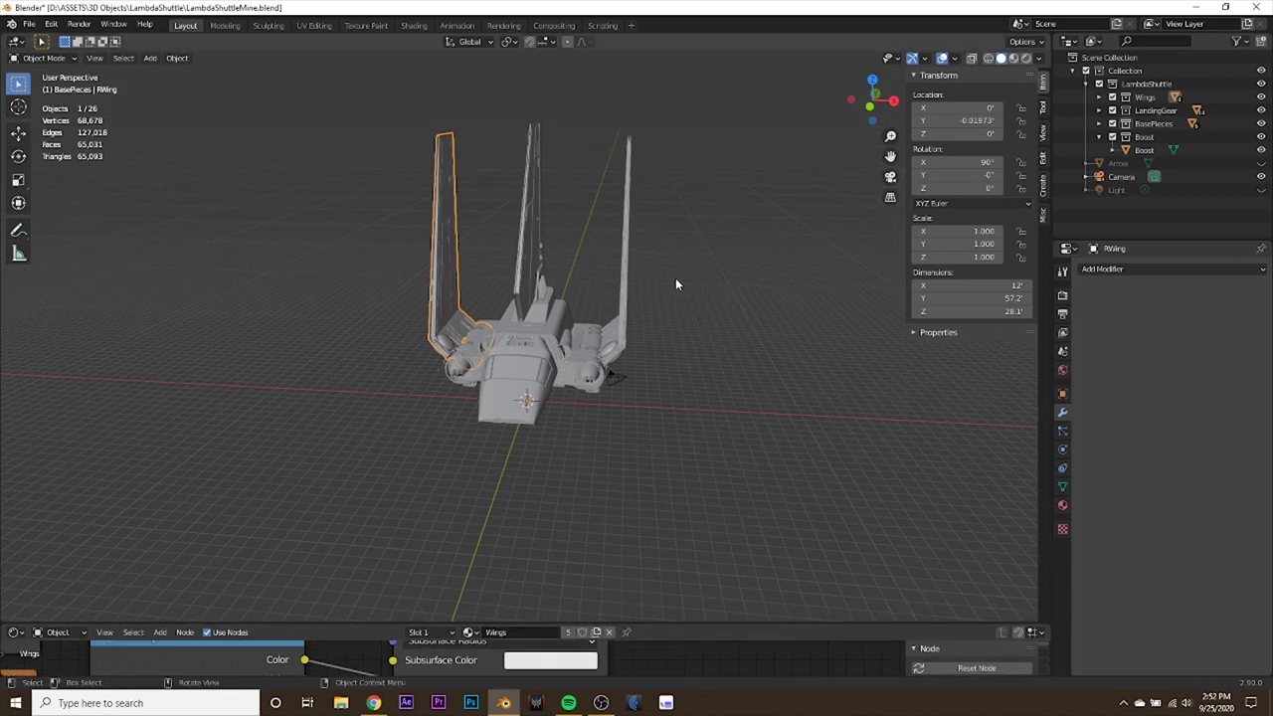
middle_click_drag(675, 283, 603, 367)
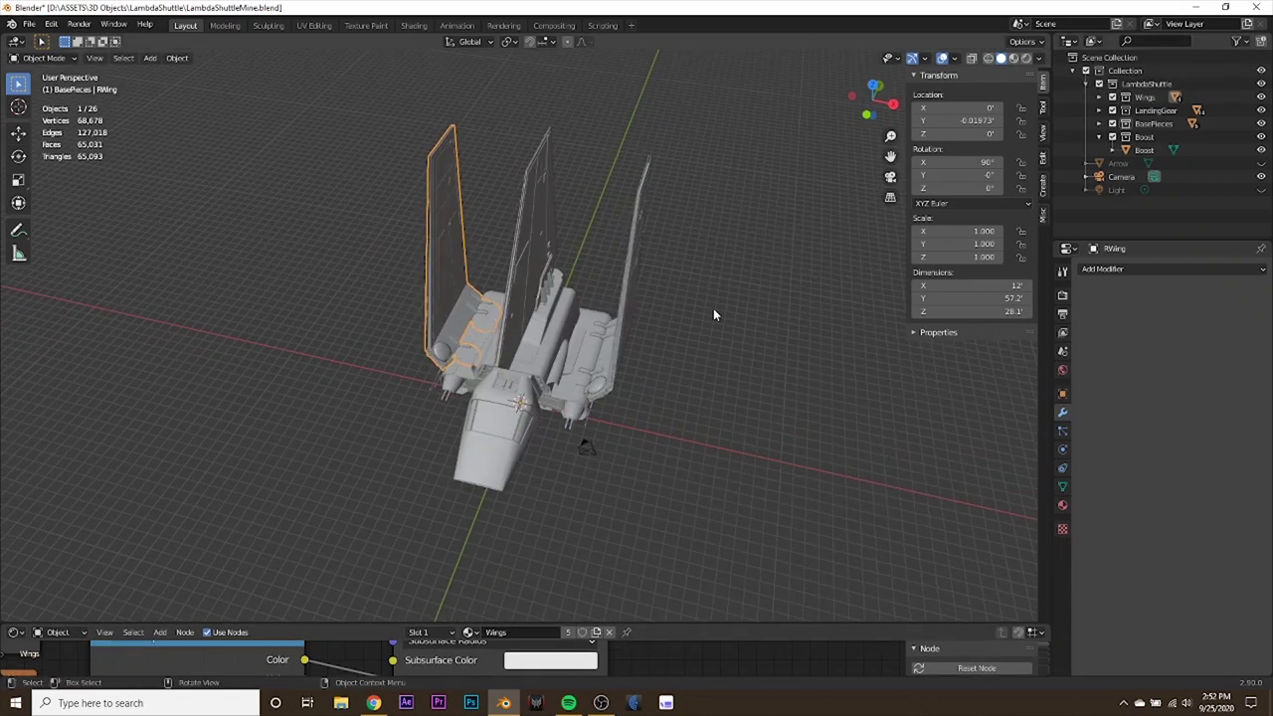
Create a new collection named Controllers inside the main Collection.
left_click(1143, 136)
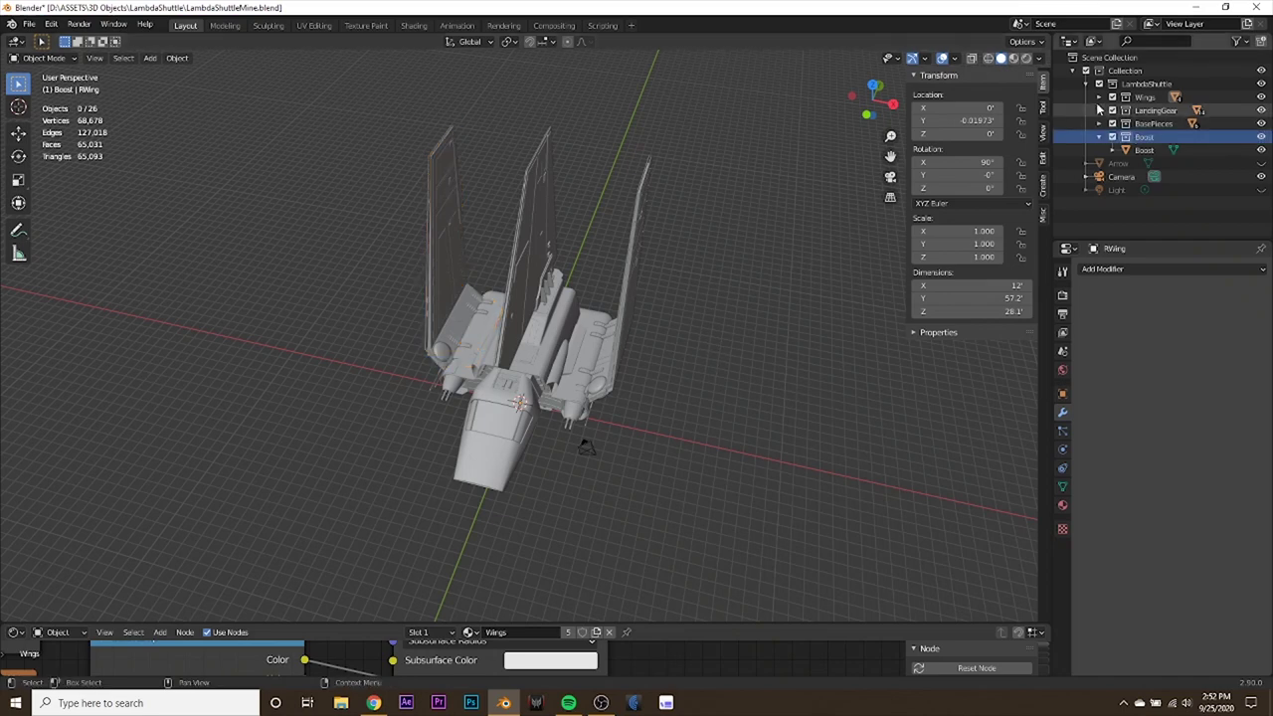
left_click(1086, 83)
left_click(1133, 71)
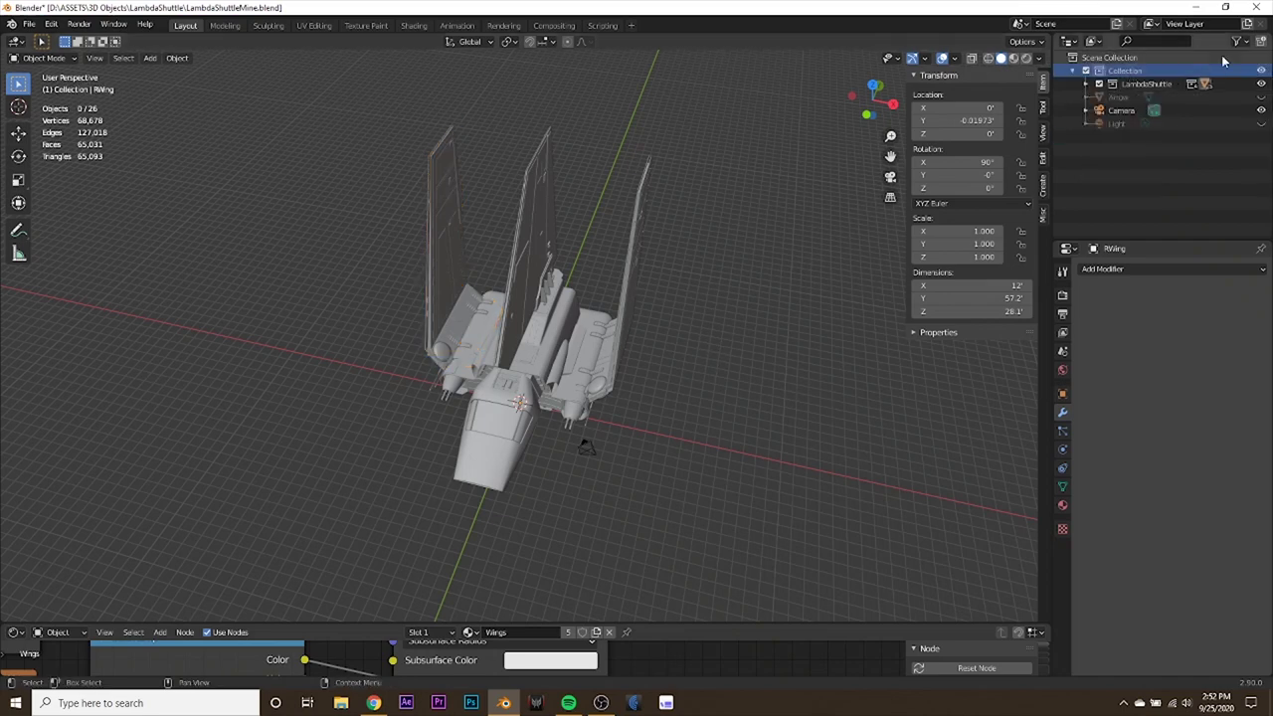
left_click(1256, 41)
double_click(1147, 98)
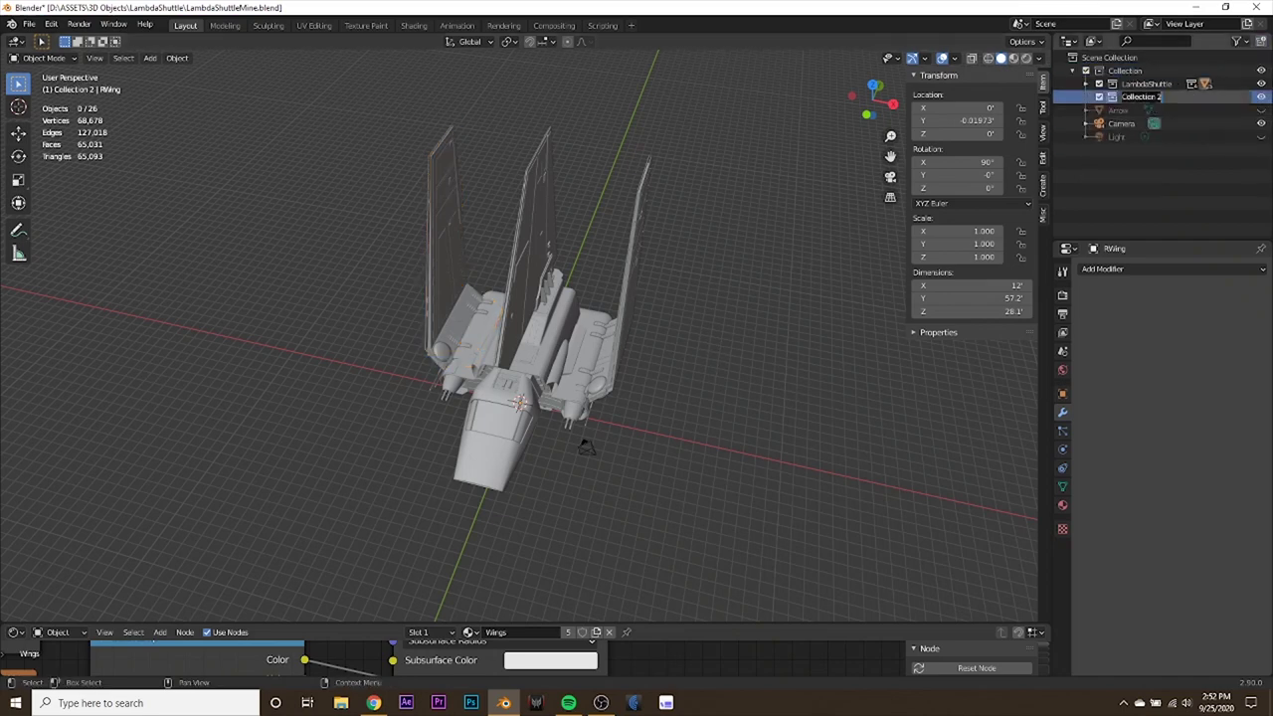
type("Controllers")
key("Return")
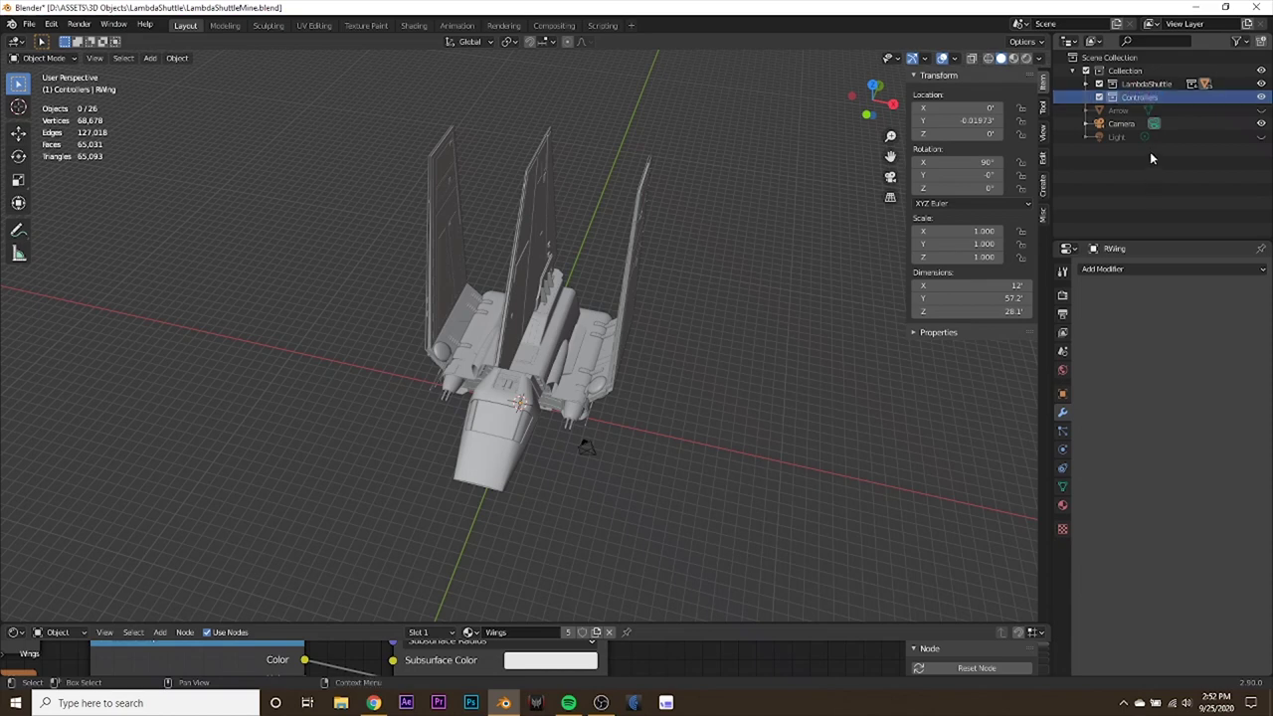
Exclude the LambdaShuttle collection from the view layer and delete the hidden Arrow object.
left_click(1098, 84)
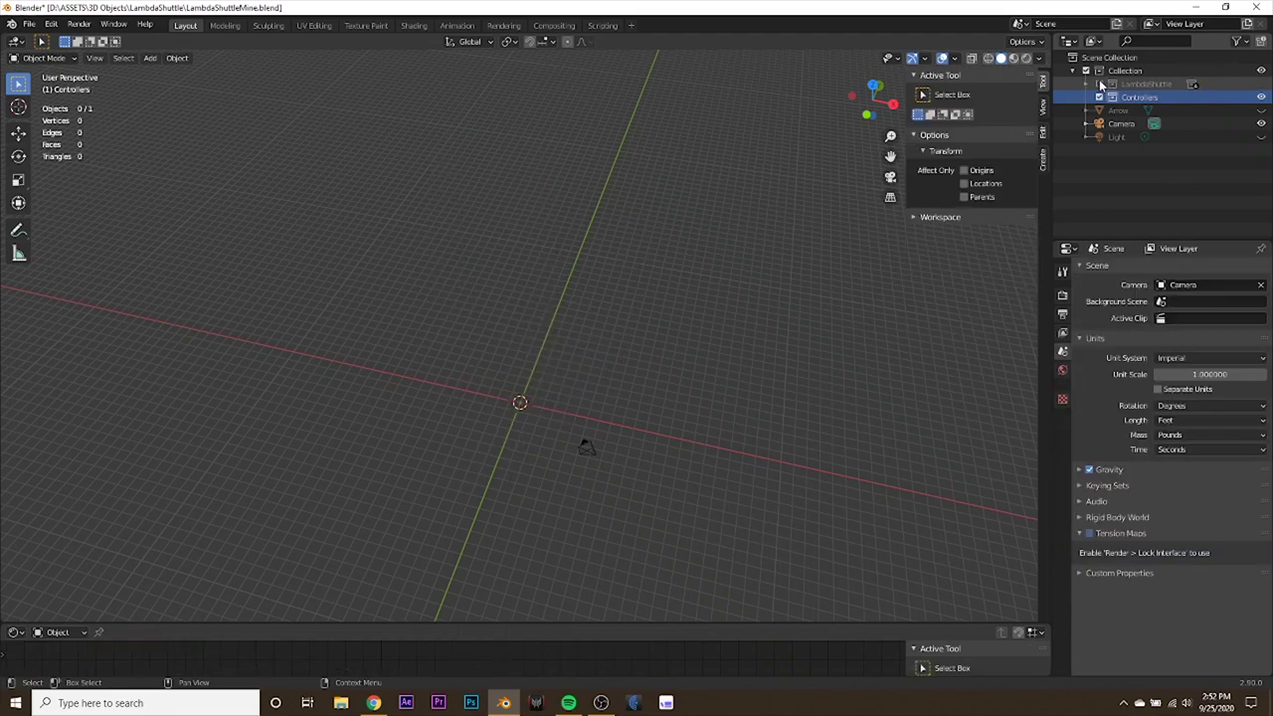
middle_click_drag(772, 377, 733, 387)
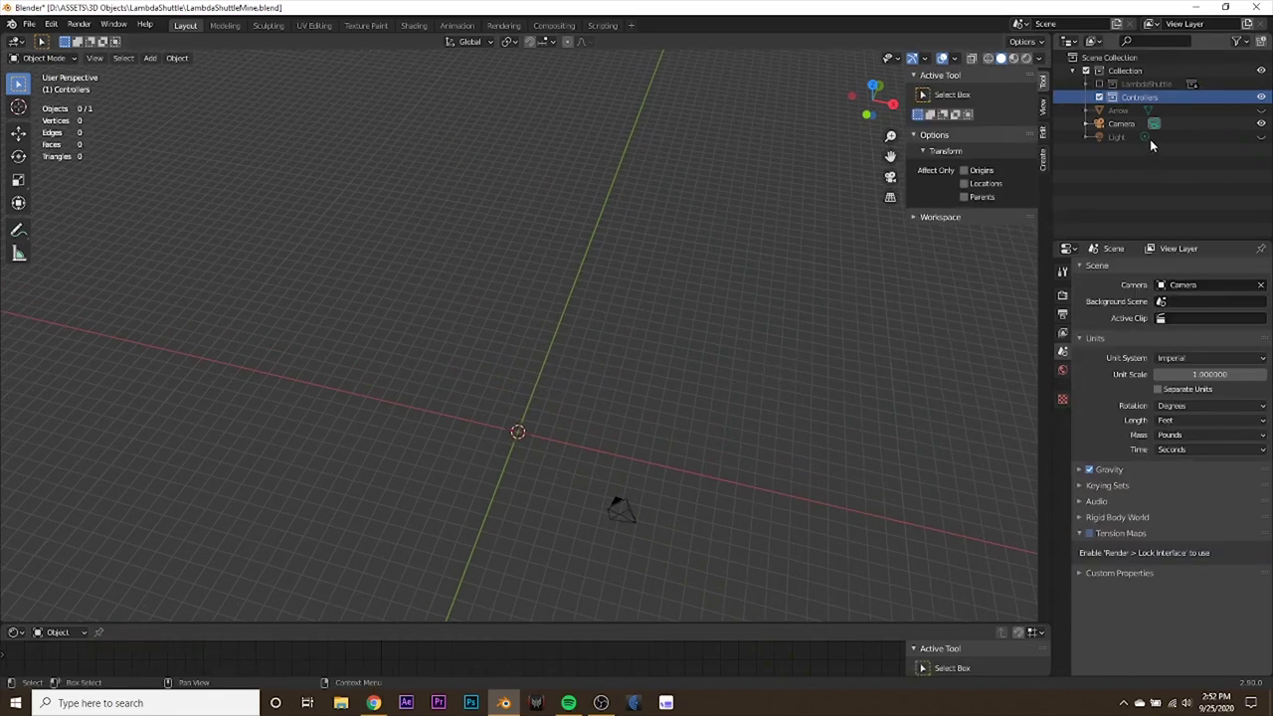
left_click(1118, 110)
right_click(1117, 112)
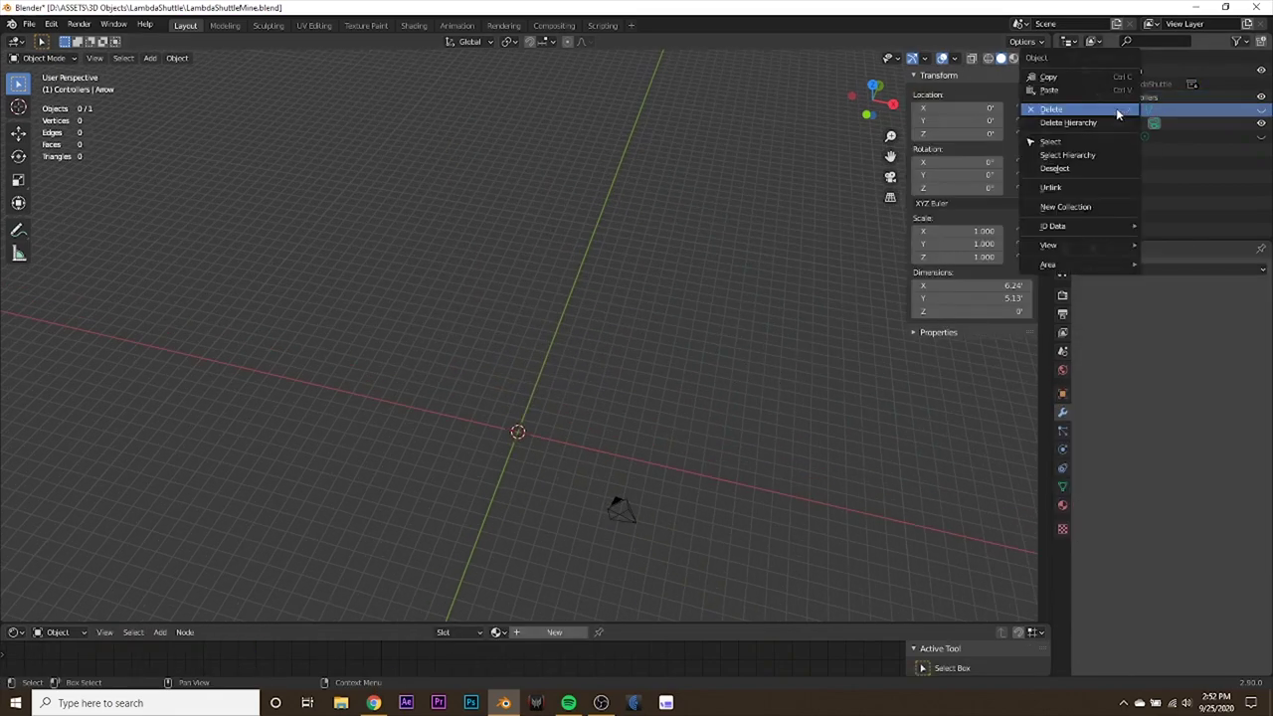
left_click(1118, 114)
middle_click_drag(640, 418, 640, 330)
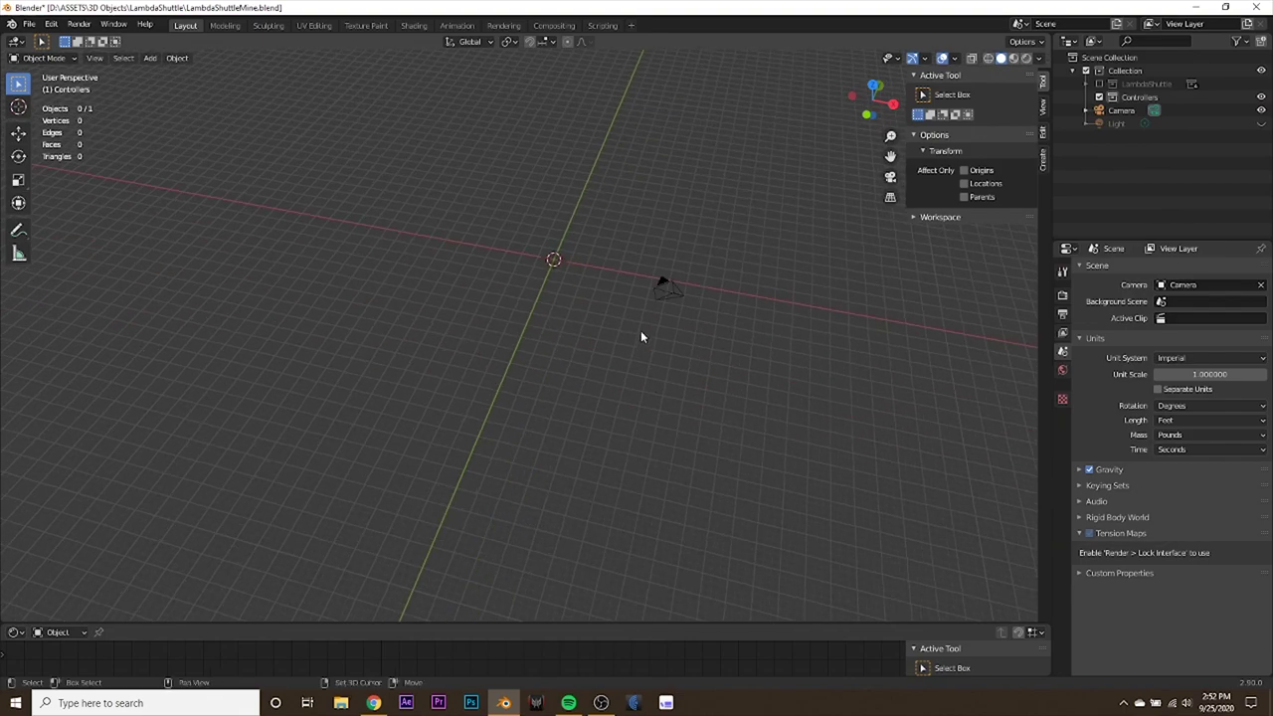
Add a mesh circle with 7 vertices at the world origin inside the Controllers collection.
left_click(1141, 99)
middle_click_drag(815, 185, 607, 335)
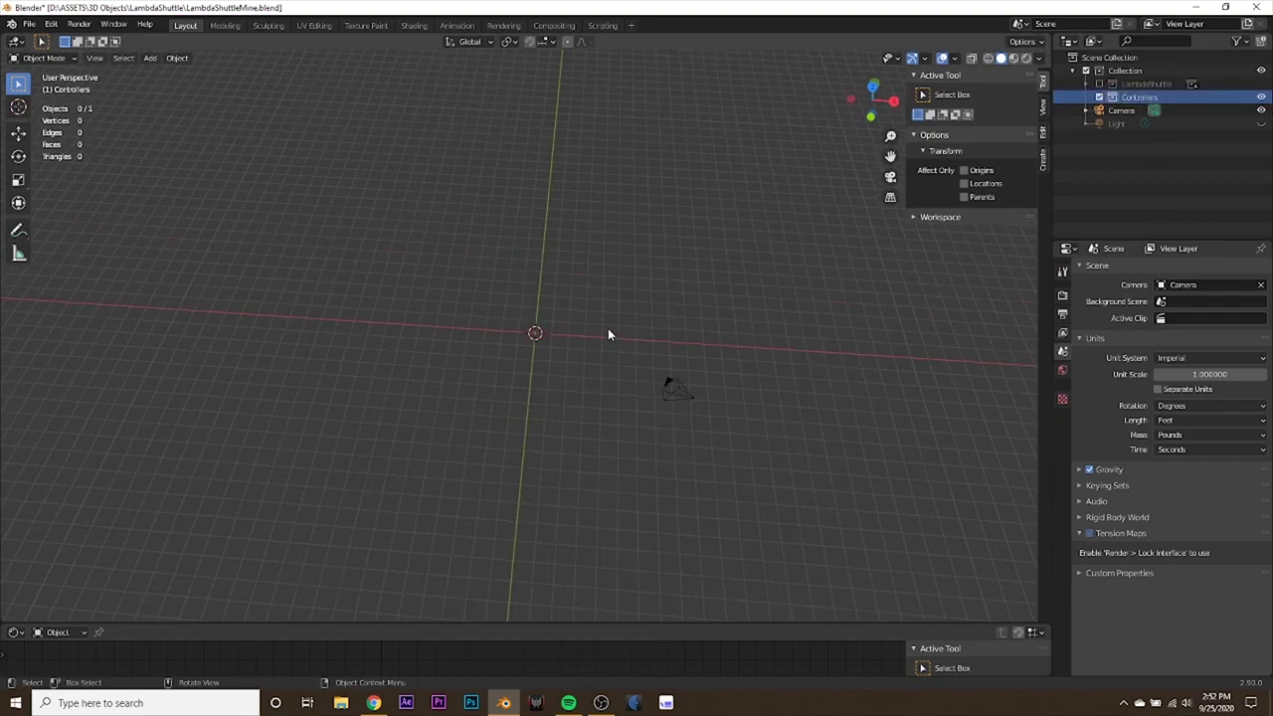
key("shift+a")
mouse_move(603, 320)
left_click(683, 341)
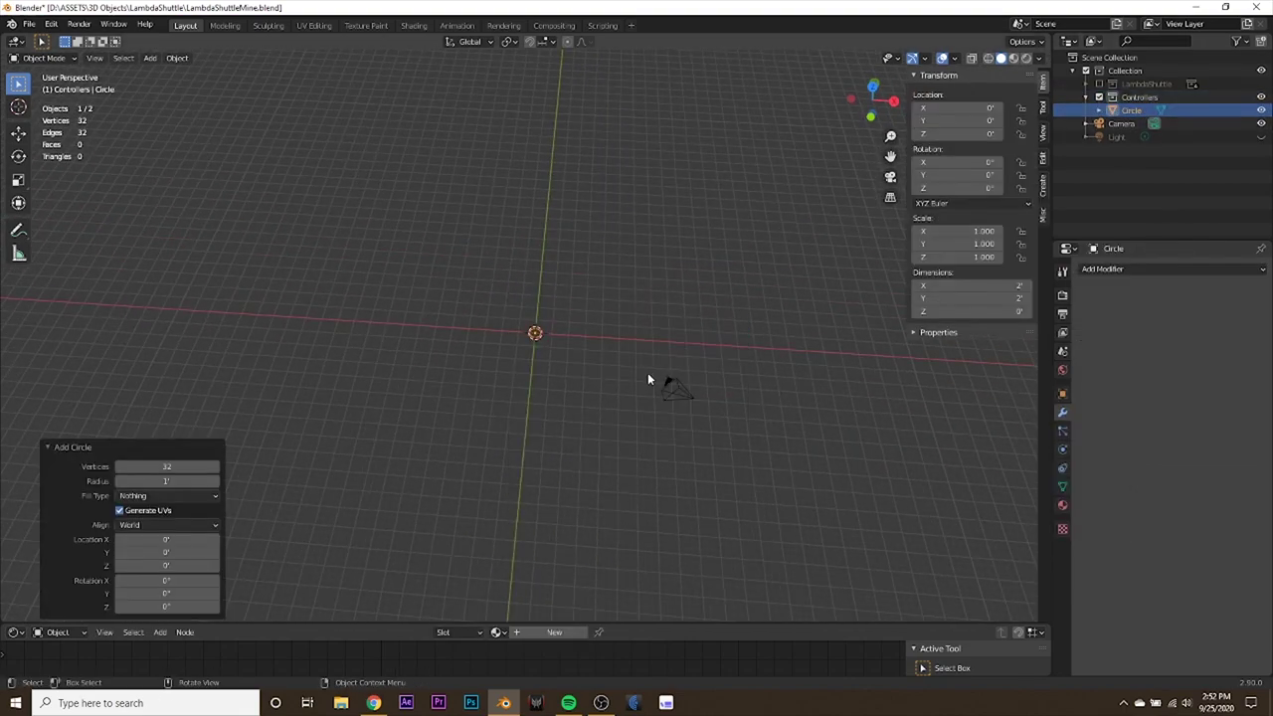
scroll(647, 379, "up", 5)
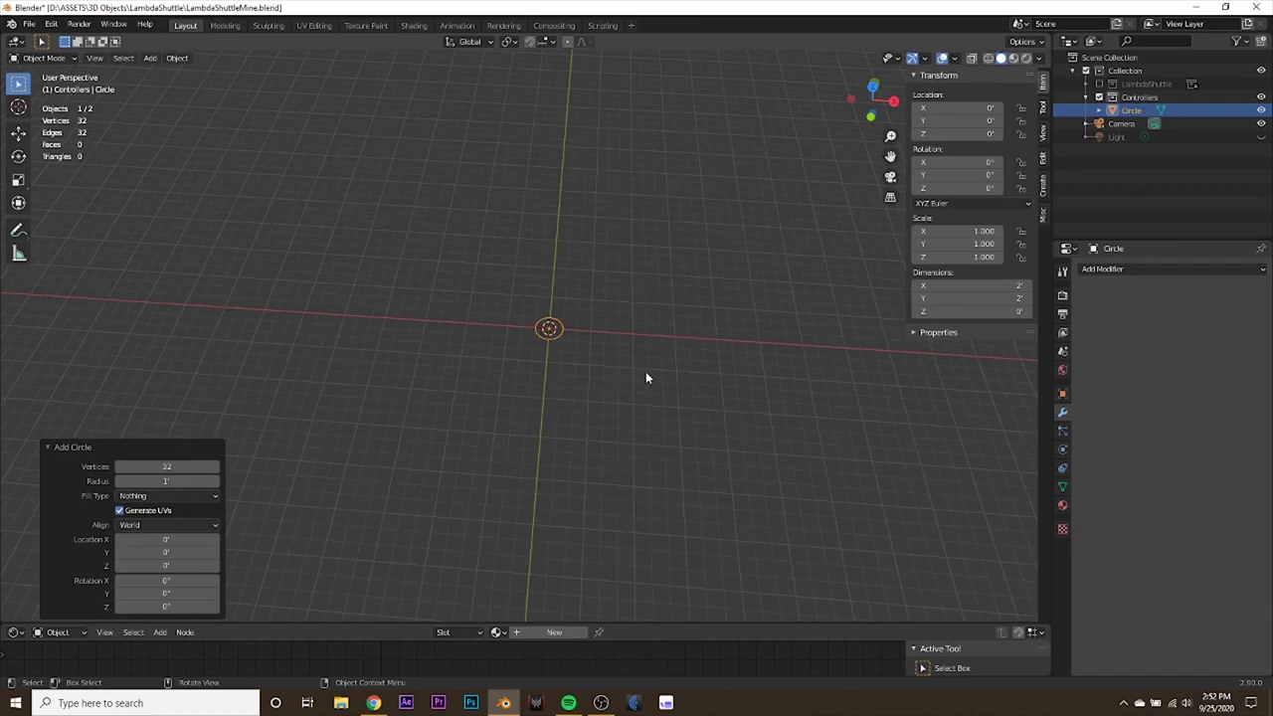
left_click(184, 467)
key("Return")
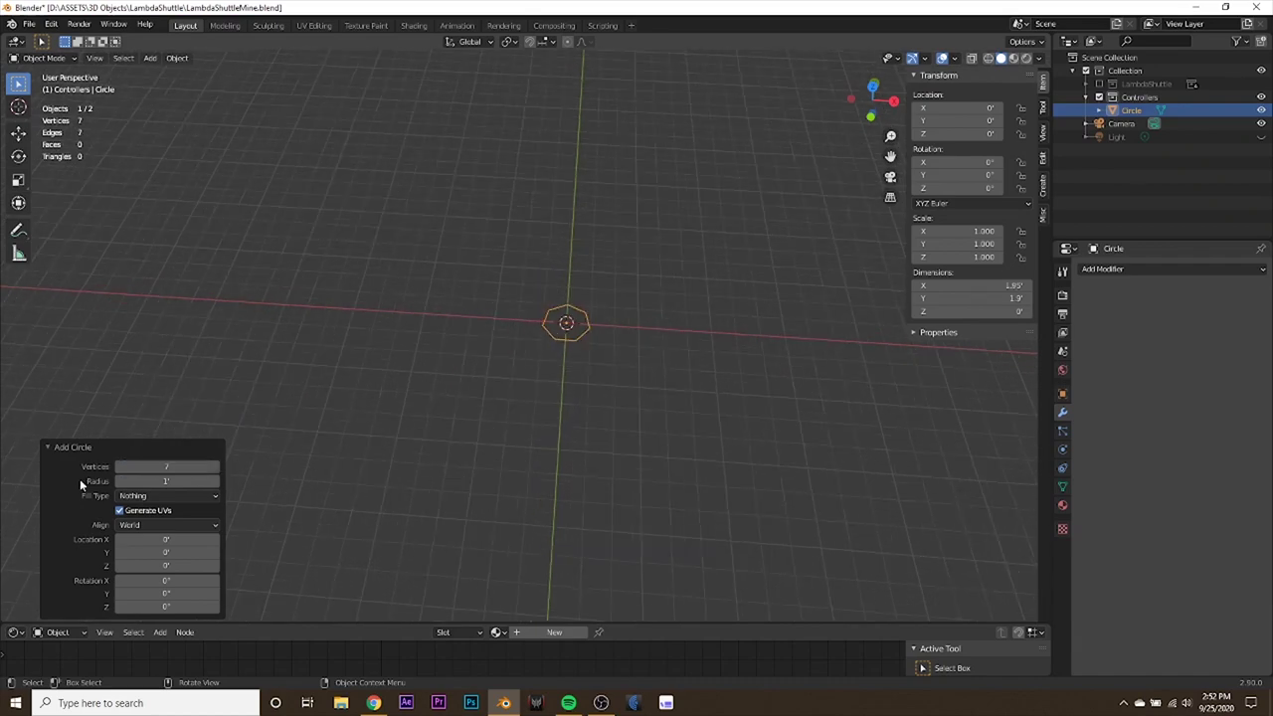
Rotate all the circle's vertices 90° in edit mode as seen from the top view.
key("Tab")
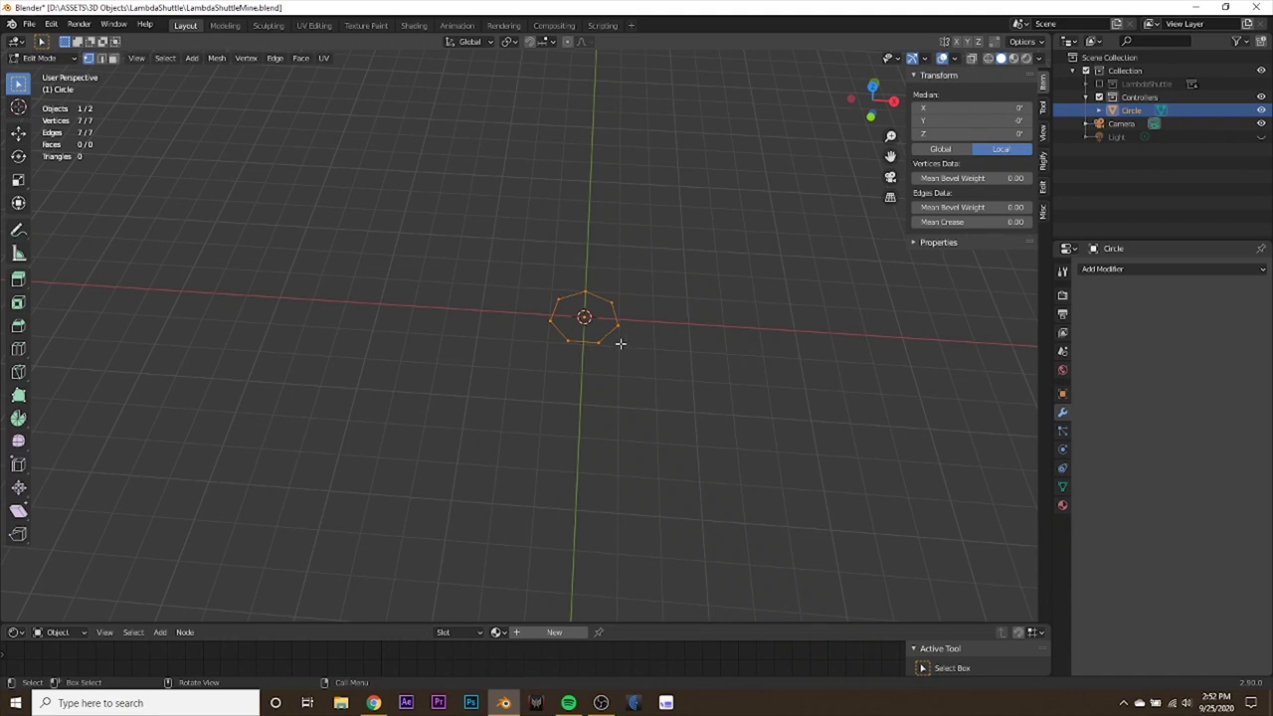
key("KP_7")
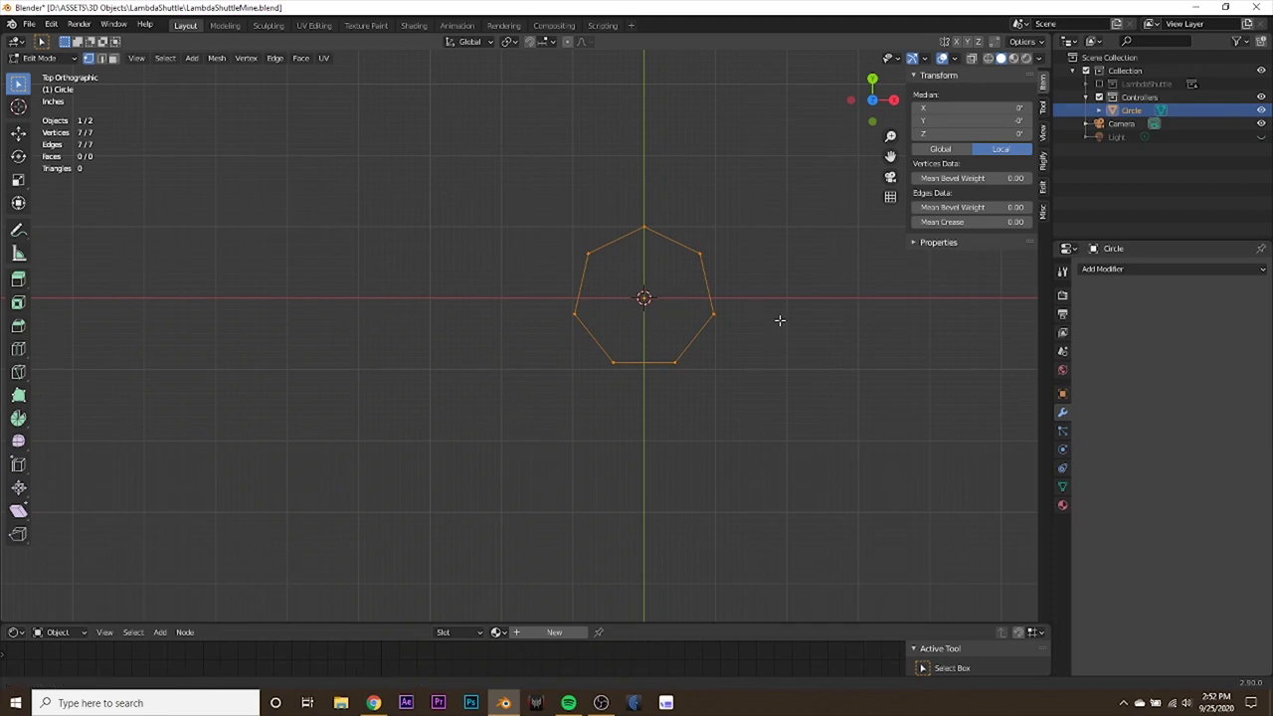
middle_click_drag(779, 318, 698, 365, "shift")
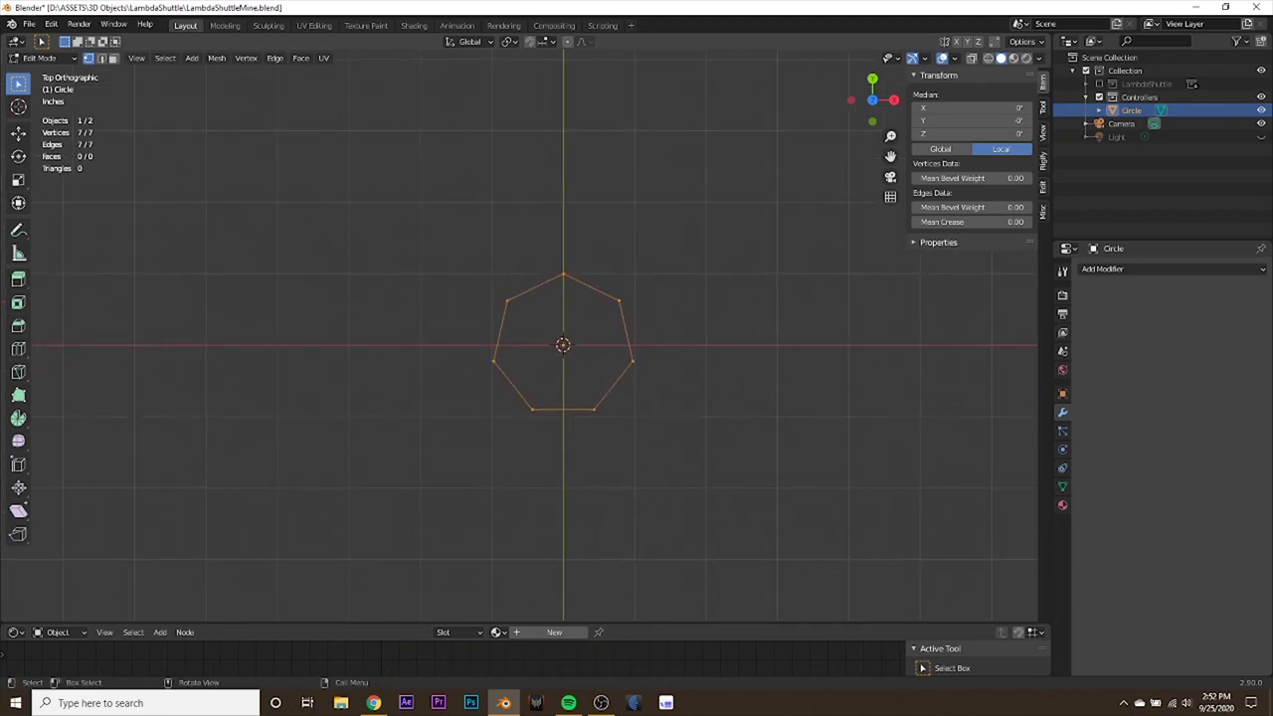
type("r90")
key("Return")
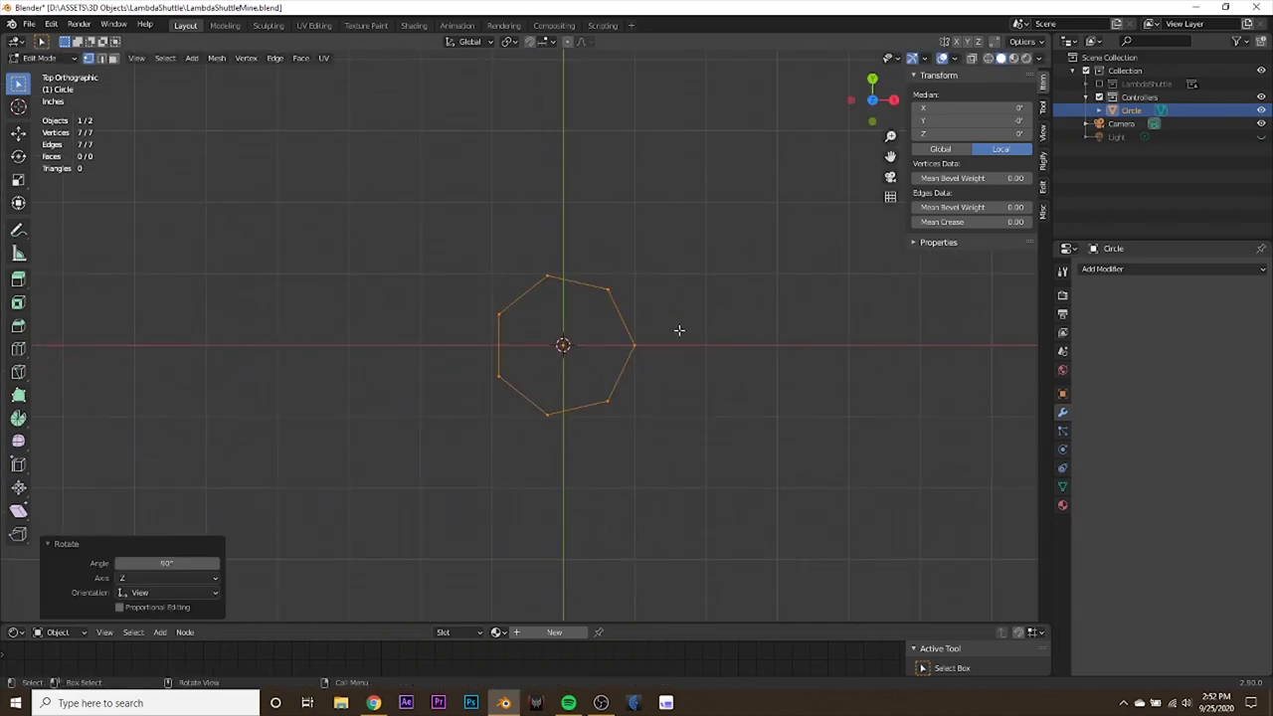
scroll(642, 385, "up", 2)
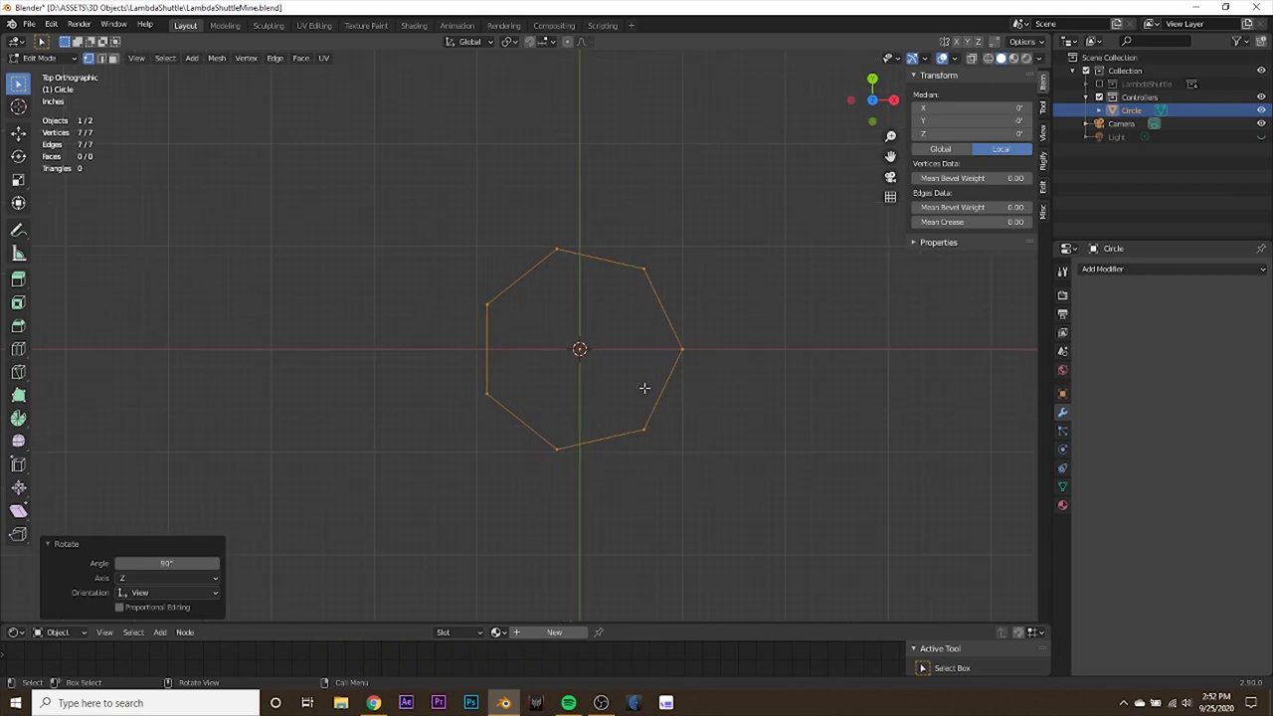
key("Tab")
key("Tab")
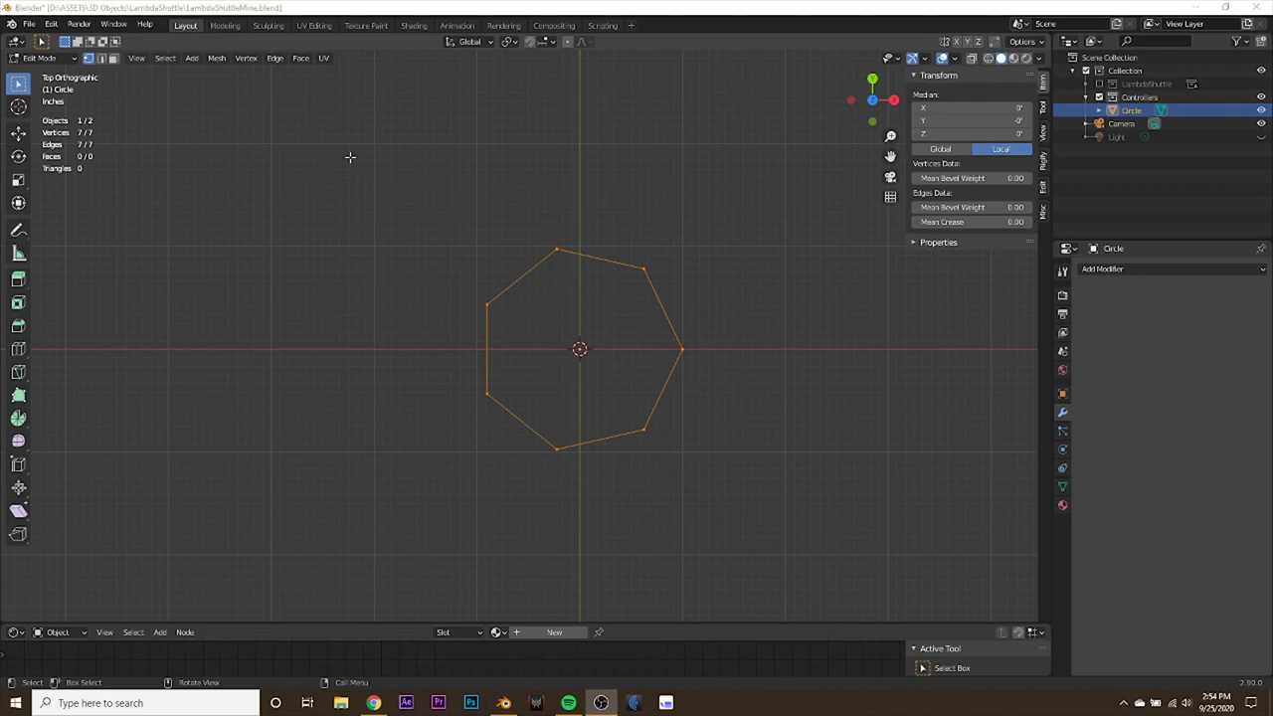
Set the local Y of the heptagon's two upper-left vertices to 0.3' to form the arrow shaft's upper edge.
left_click_drag(526, 193, 606, 342)
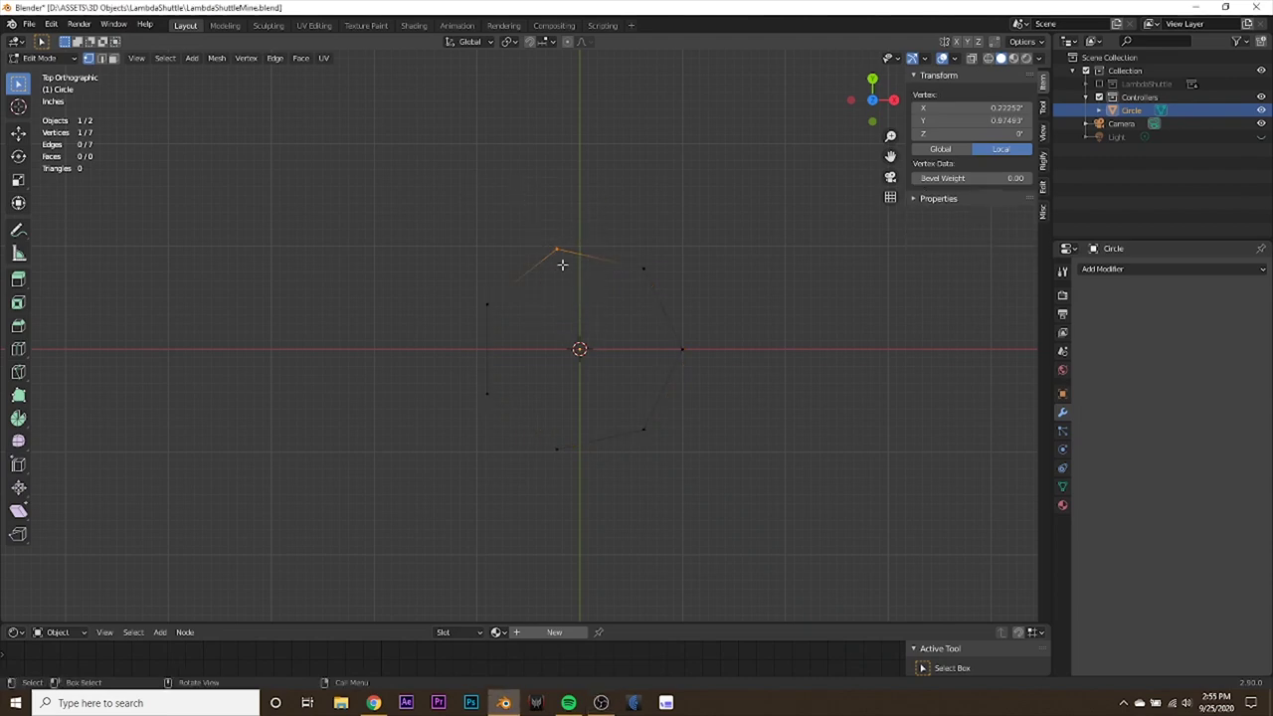
left_click(989, 120)
type("0.3")
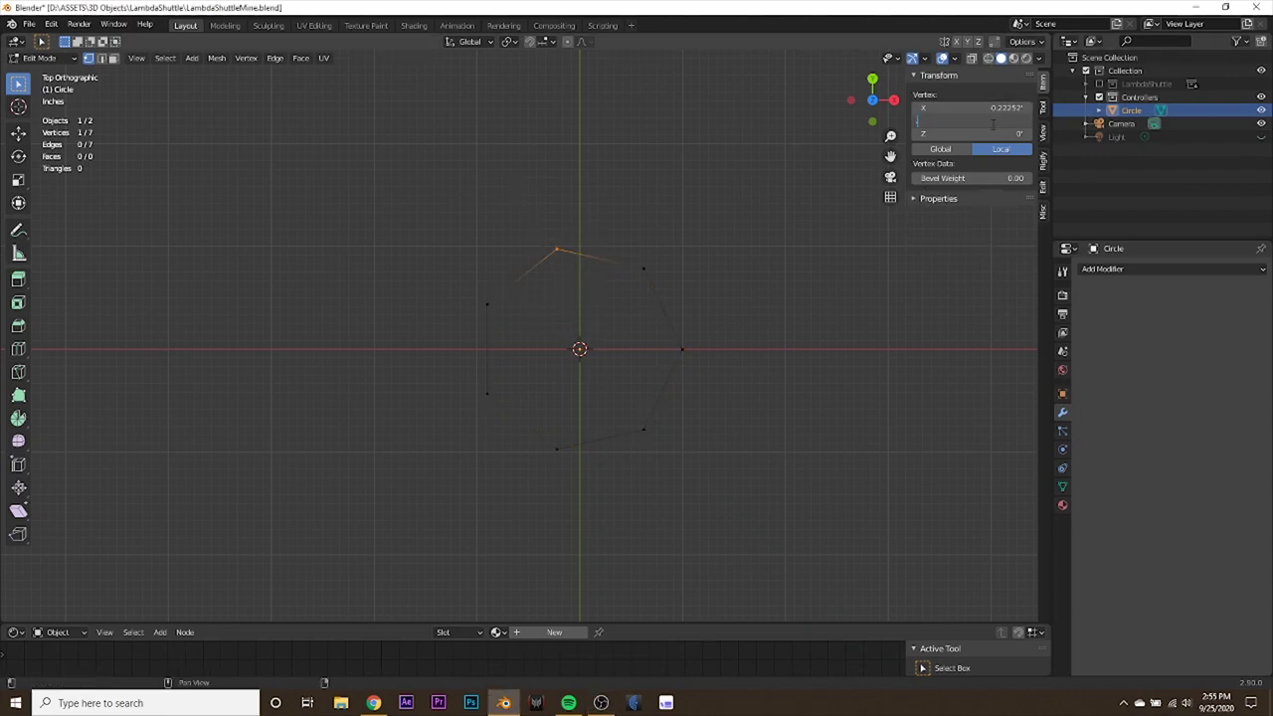
key("Return")
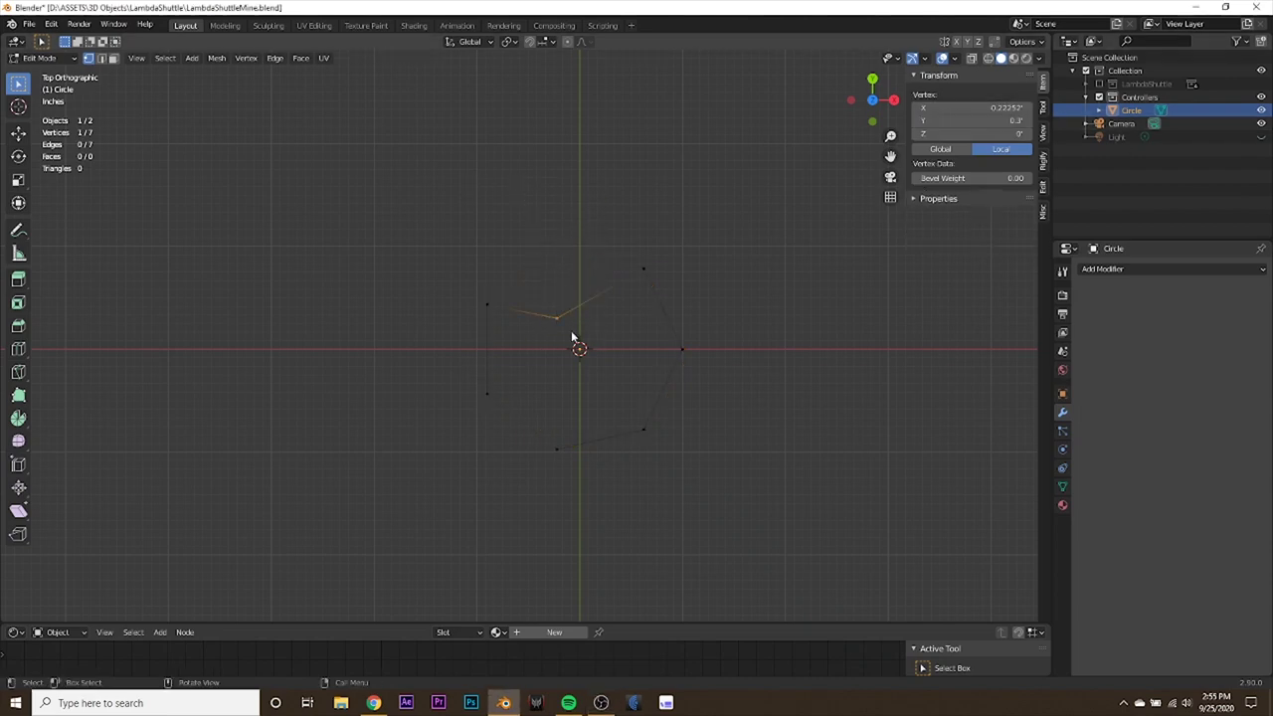
left_click(486, 304)
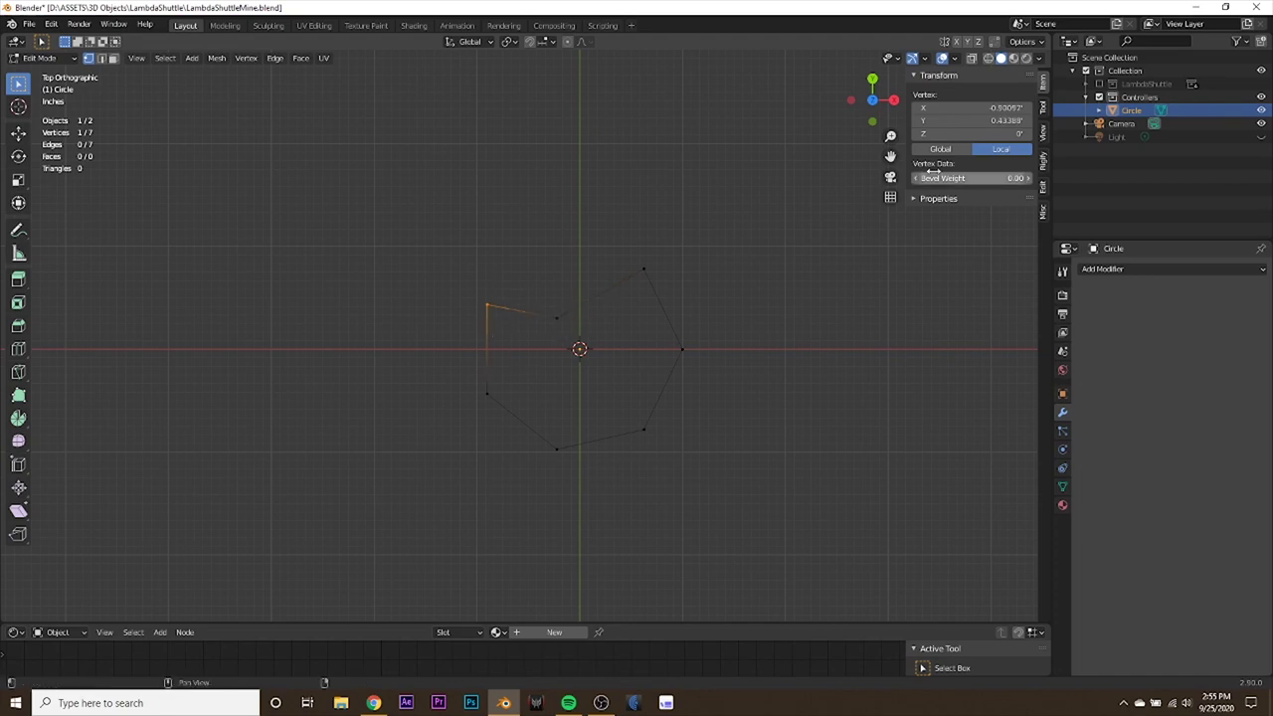
left_click(976, 120)
type("0.3")
key("Return")
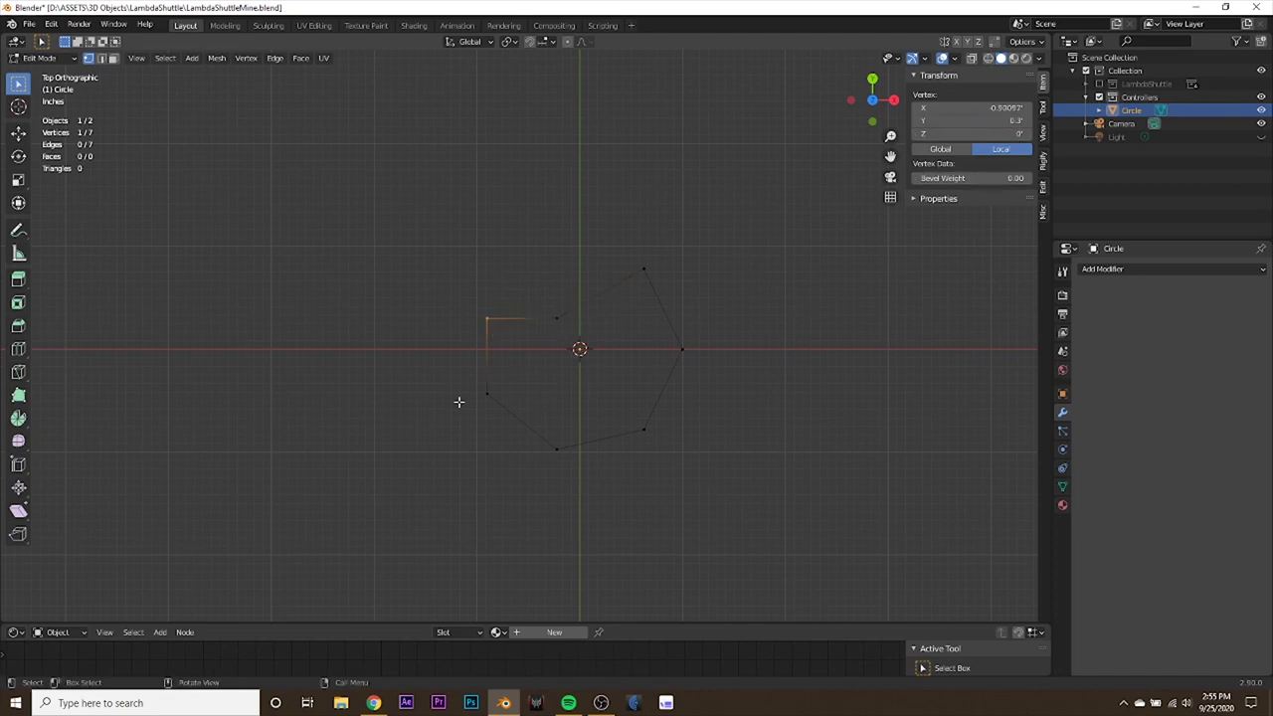
Set the local Y of the heptagon's two lower-left vertices to -0.3' to form the shaft's lower edge.
left_click_drag(457, 368, 507, 420)
left_click(955, 121)
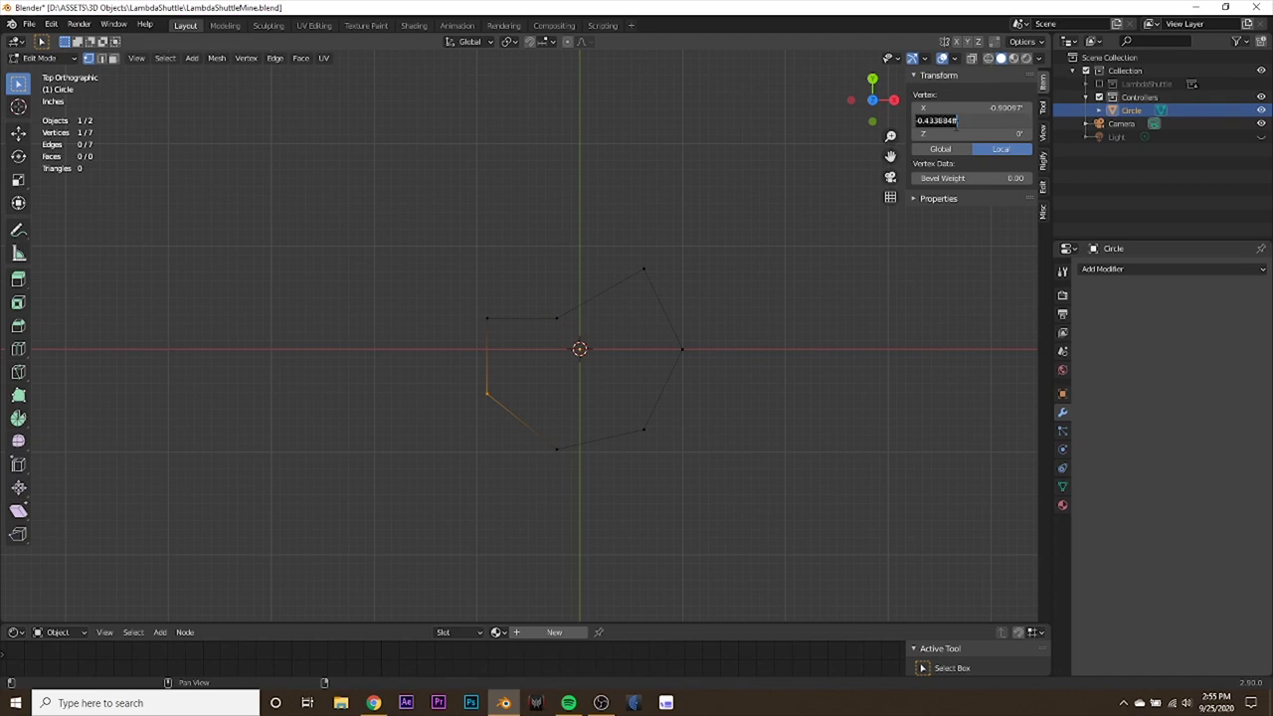
key("BackSpace")
type("-0.3")
key("Return")
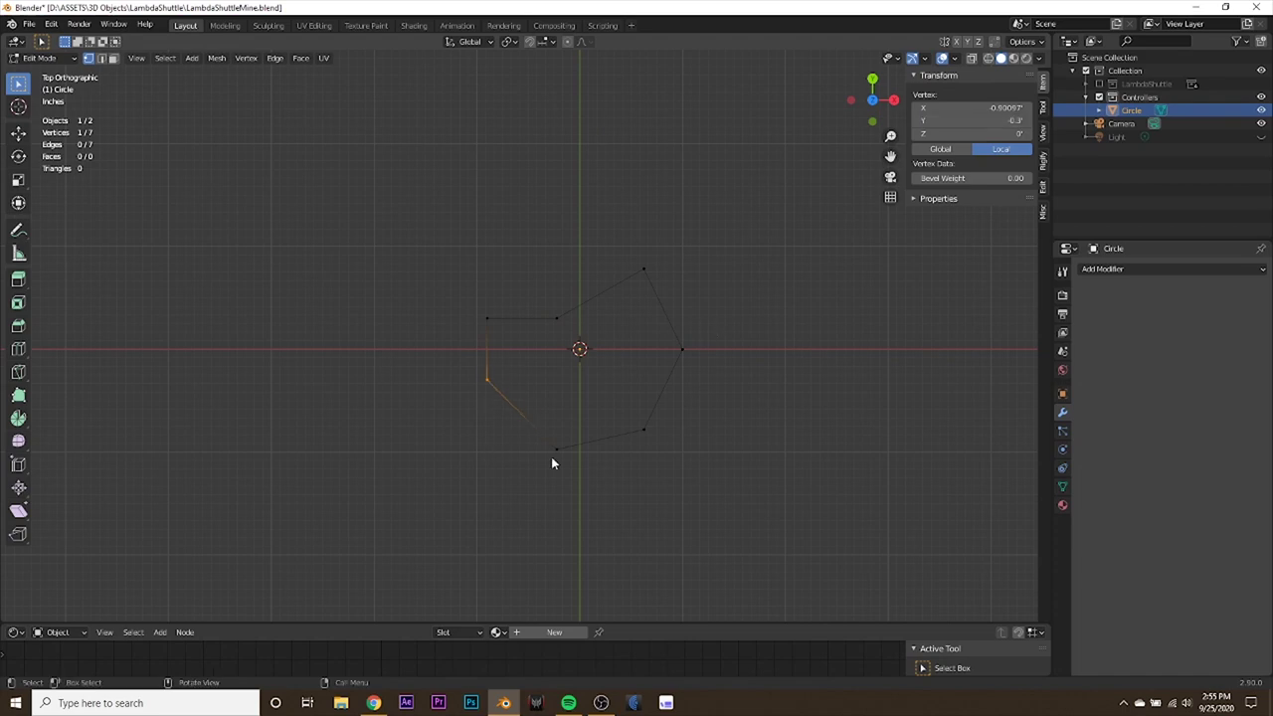
left_click_drag(537, 424, 572, 478)
left_click(1011, 119)
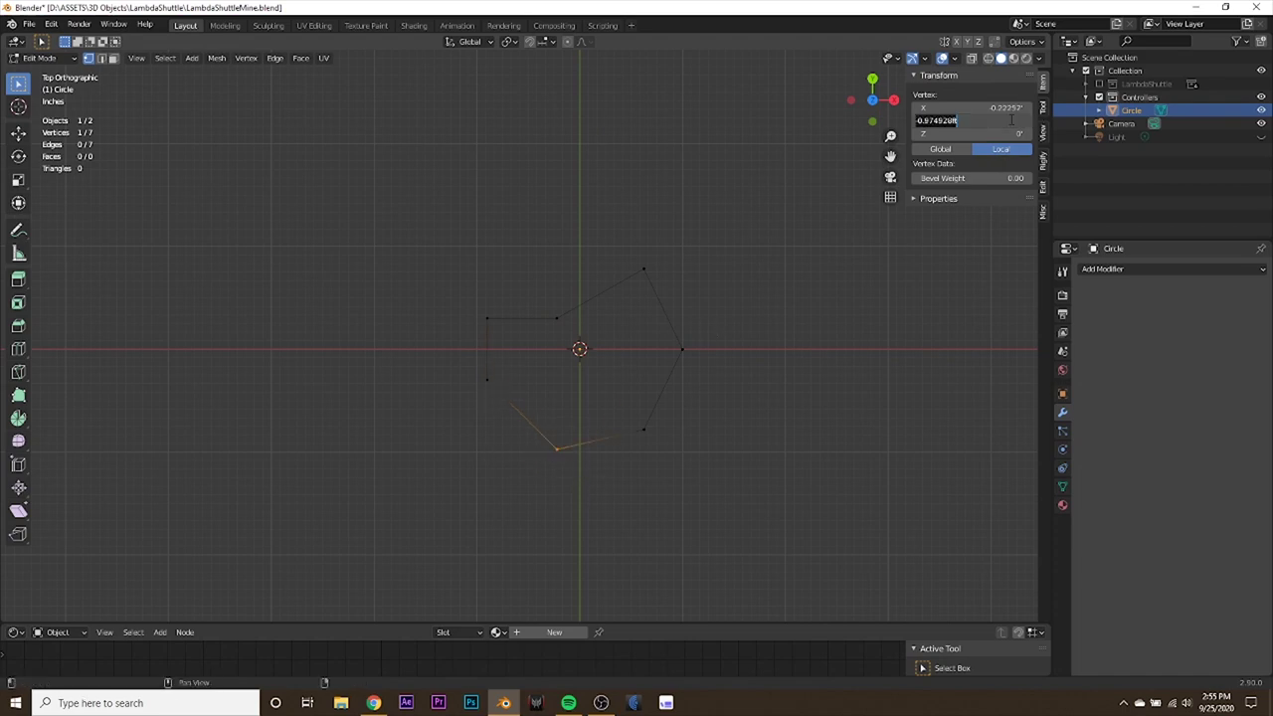
type("-0.3")
key("Return")
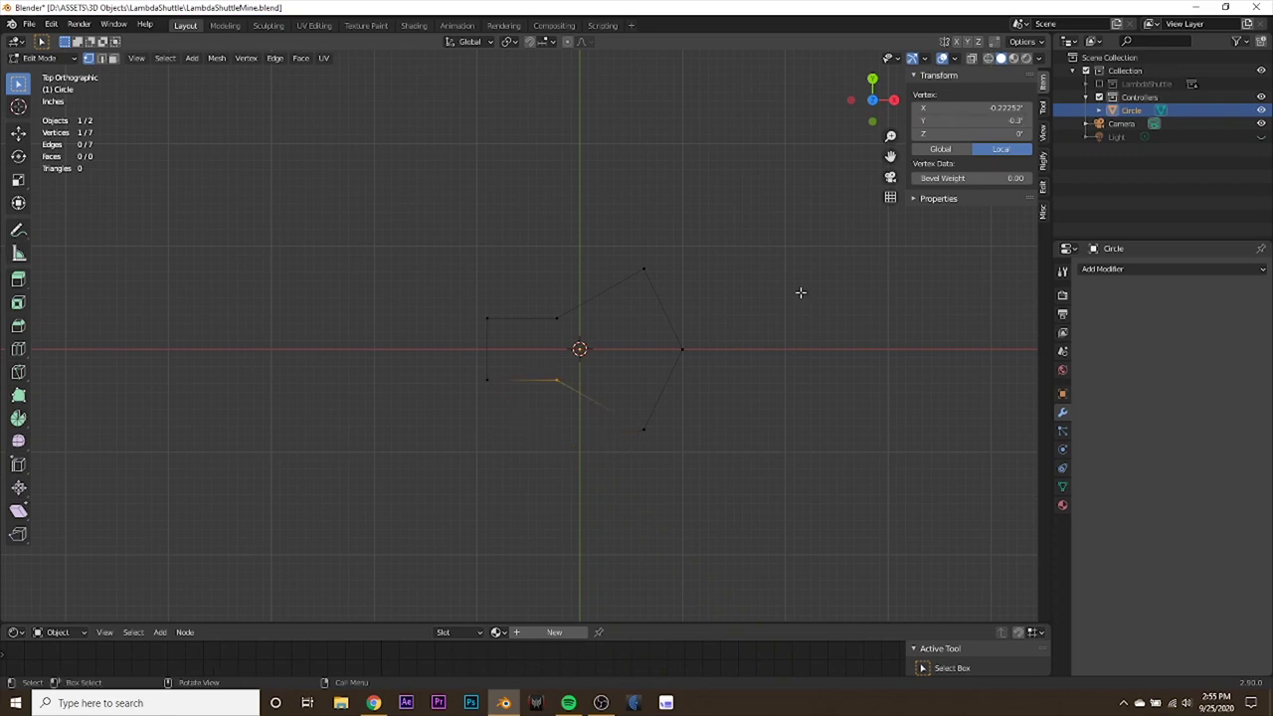
Select the two outer arrowhead corner vertices and set their median X to 0.25'.
left_click_drag(604, 229, 670, 580)
left_click_drag(969, 108, 1006, 107)
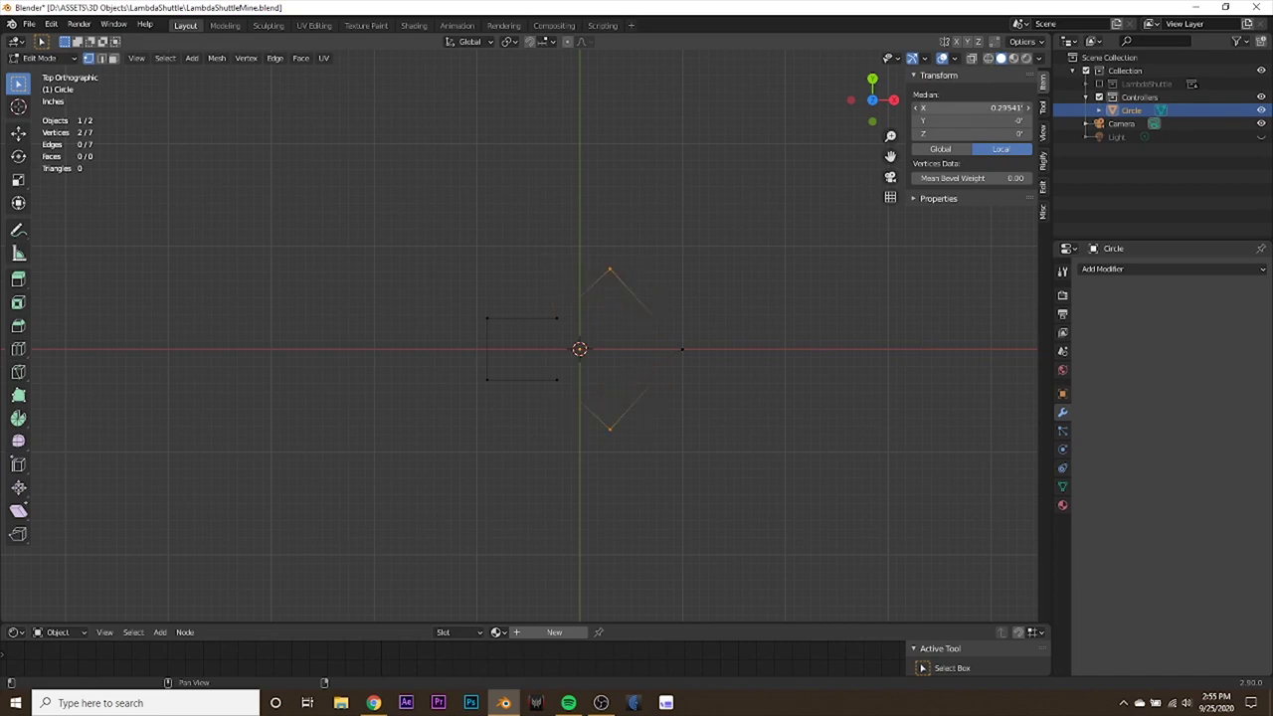
left_click(975, 108)
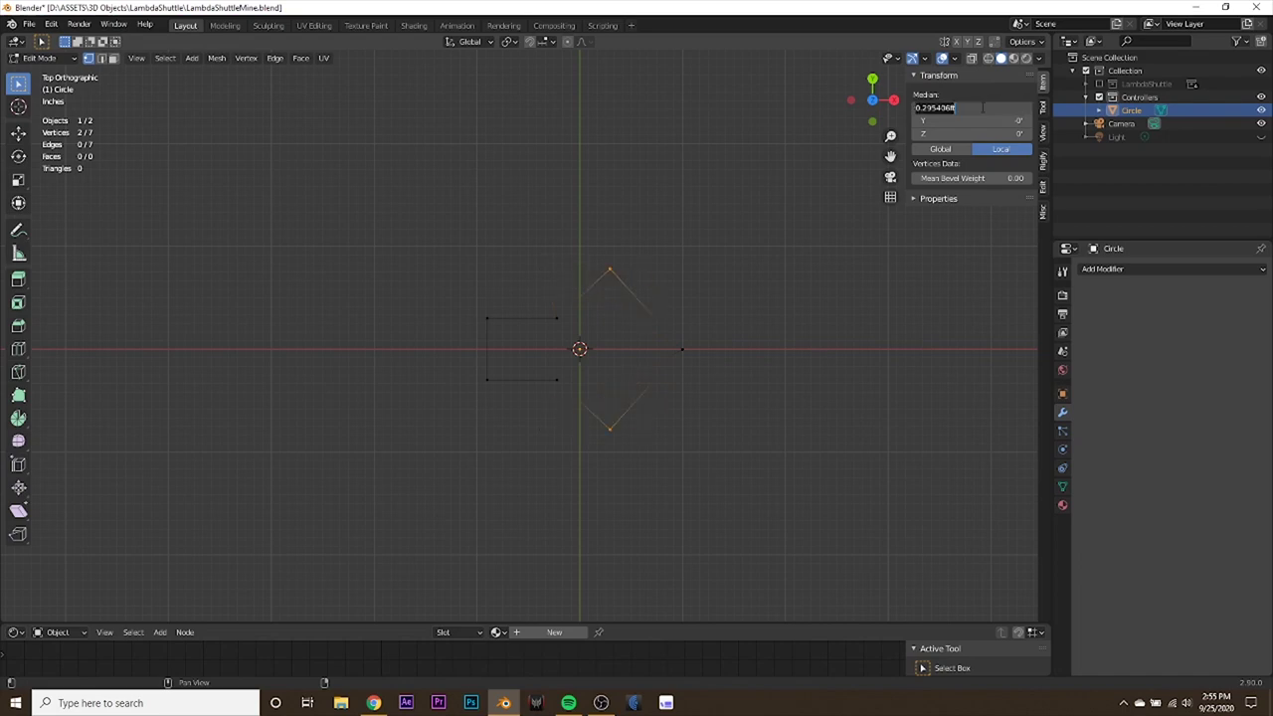
key("BackSpace")
type(".25")
key("Return")
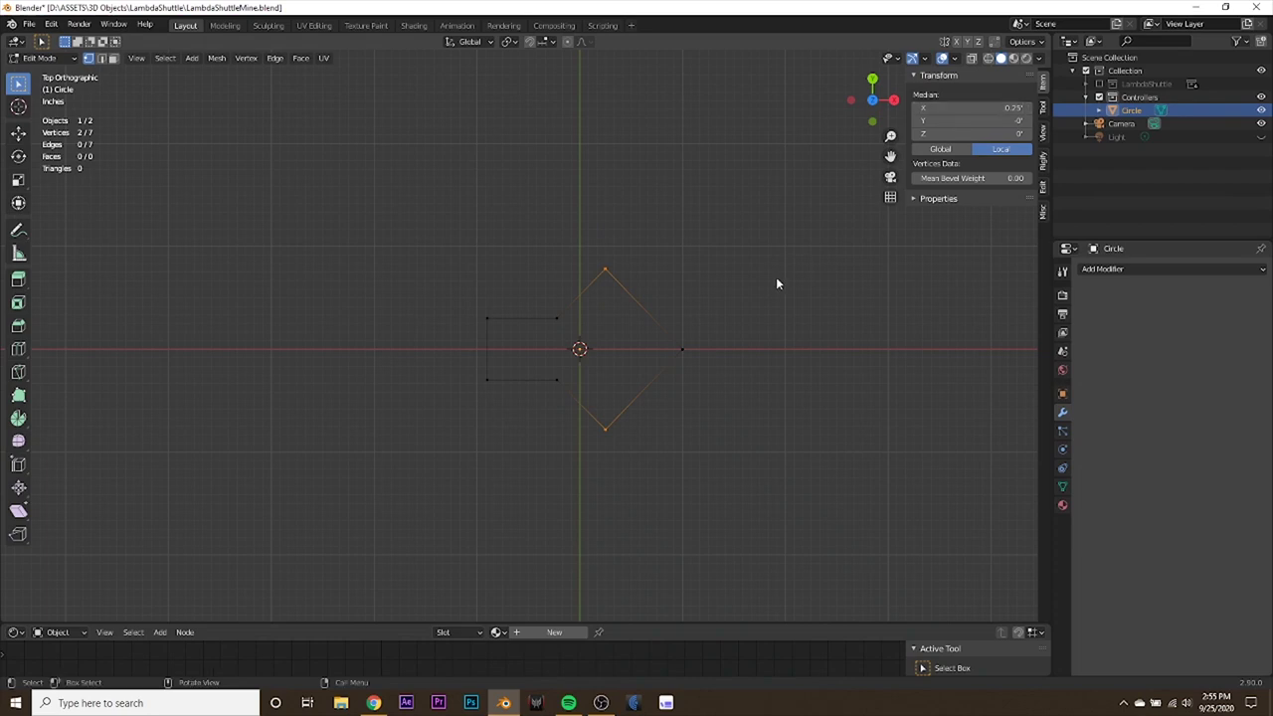
Select the two vertices where the shaft meets the arrowhead and set their median X to 0.25'.
left_click_drag(527, 292, 568, 392)
left_click(942, 108)
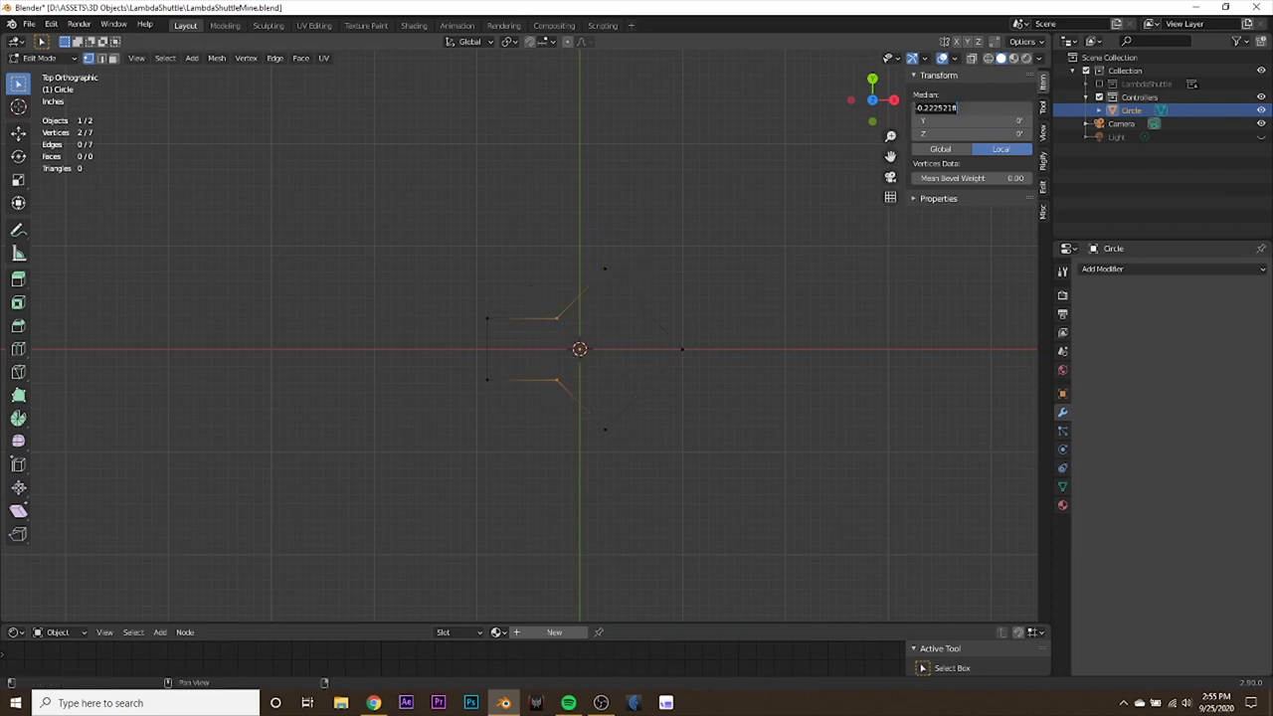
type(".25")
key("Return")
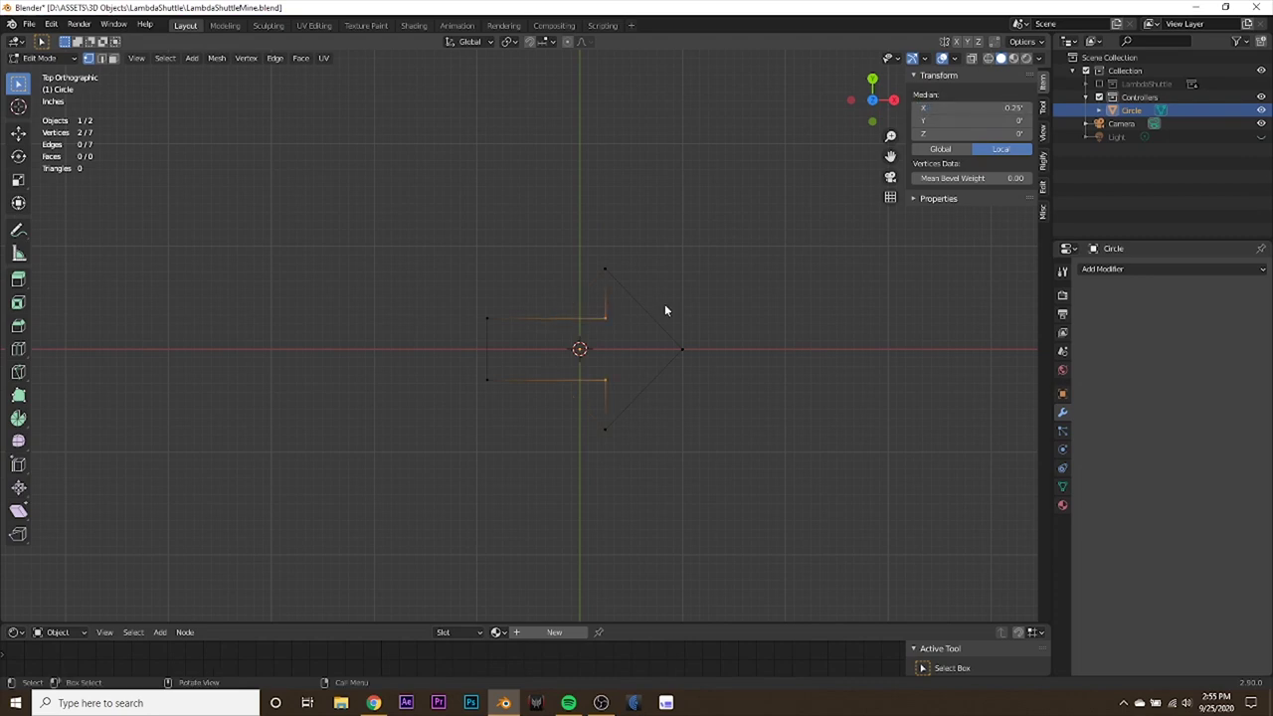
Select all vertices of the arrow outline, fill them with a face, and return to object mode.
left_click(399, 276)
left_click_drag(320, 195, 801, 525)
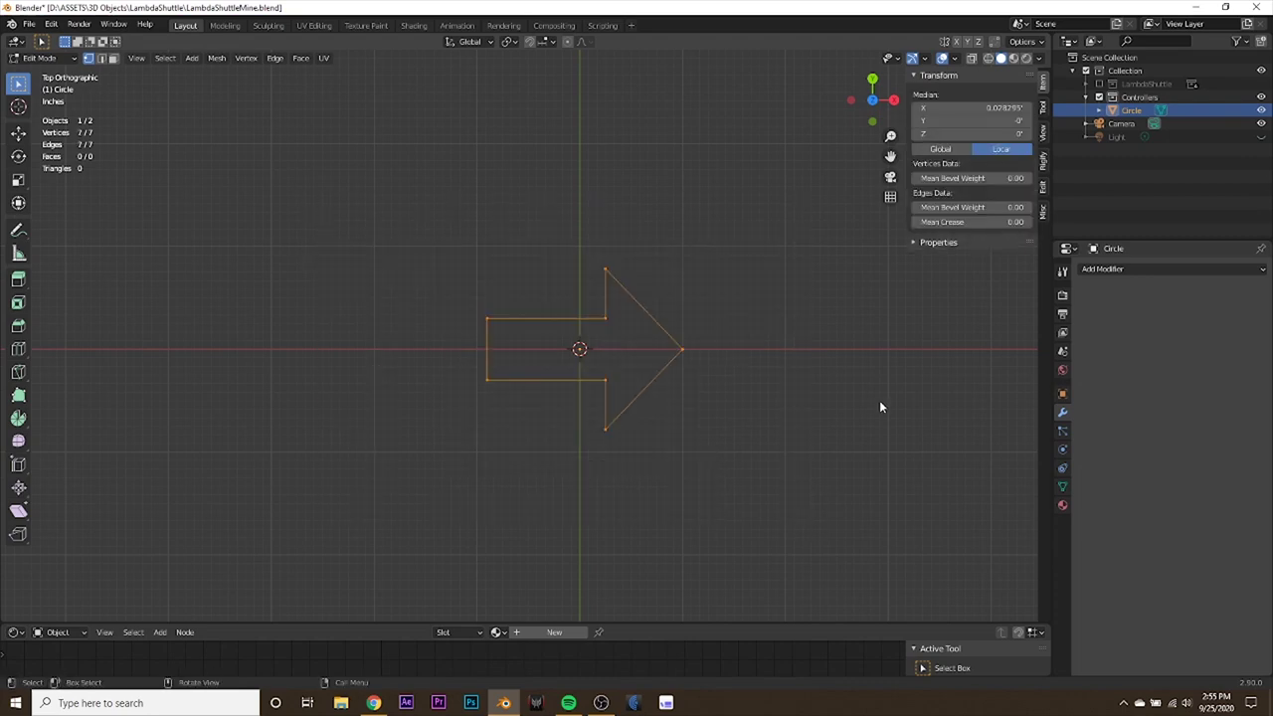
left_click_drag(358, 179, 819, 494)
key("f")
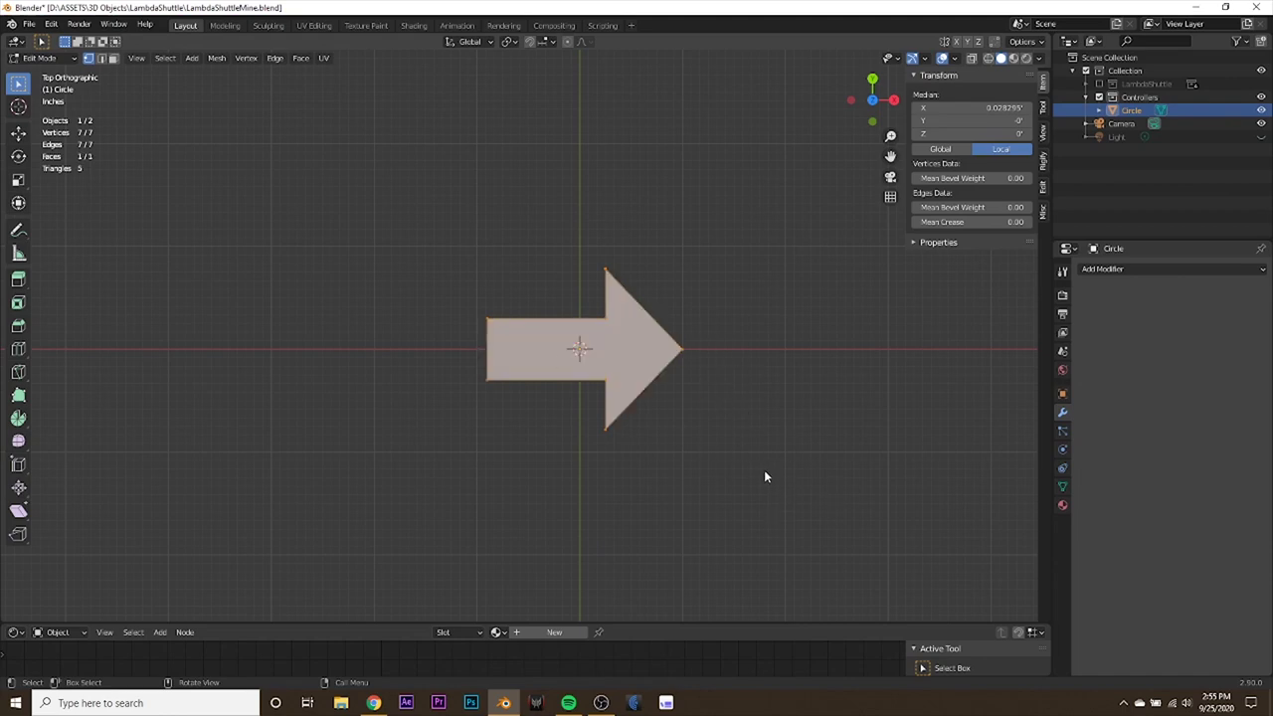
middle_click_drag(764, 476, 730, 433)
key("Tab")
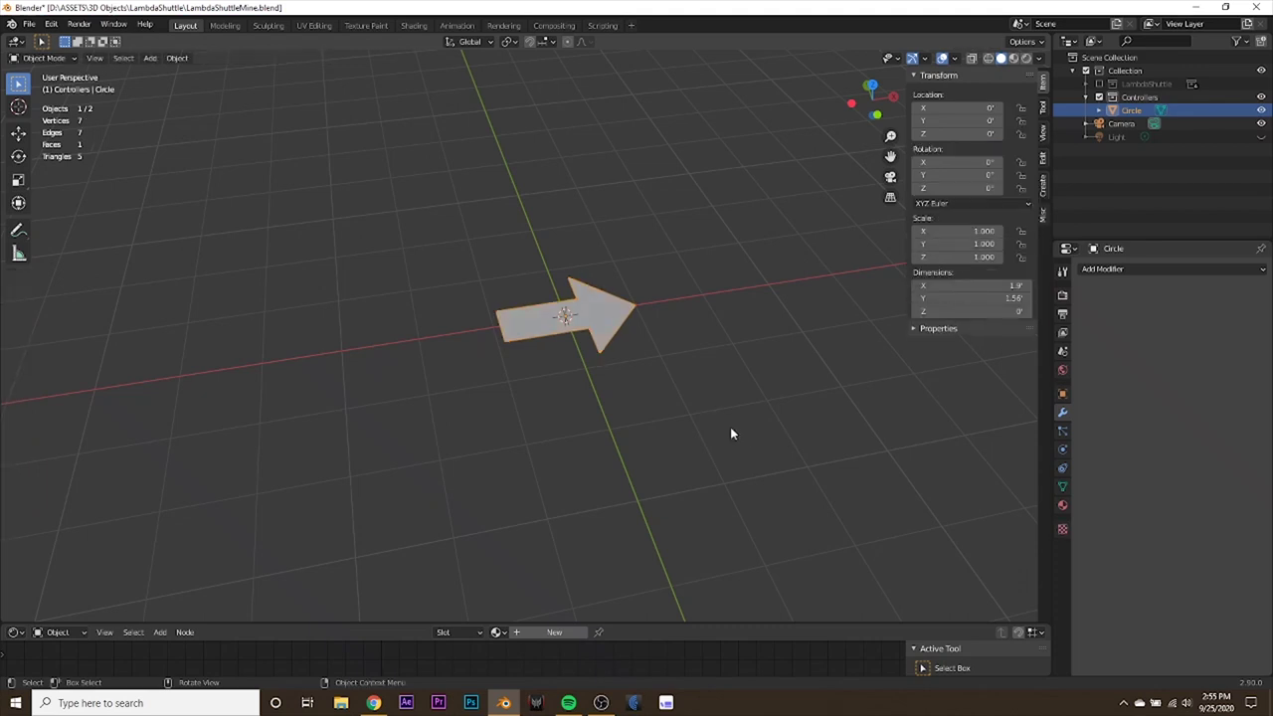
Shorten the arrow's shaft by setting the median X of its two tail-end vertices to -0.3', and return to object mode.
key("Tab")
key("KP_7")
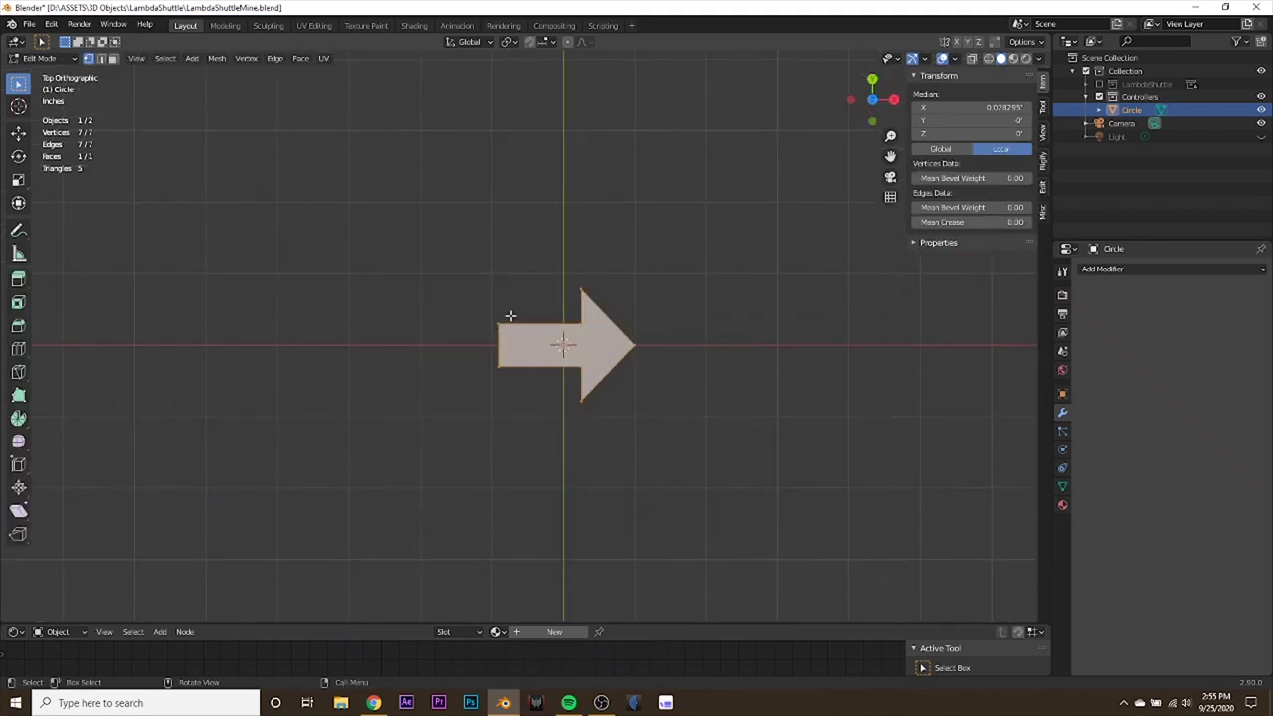
scroll(516, 347, "up", 3)
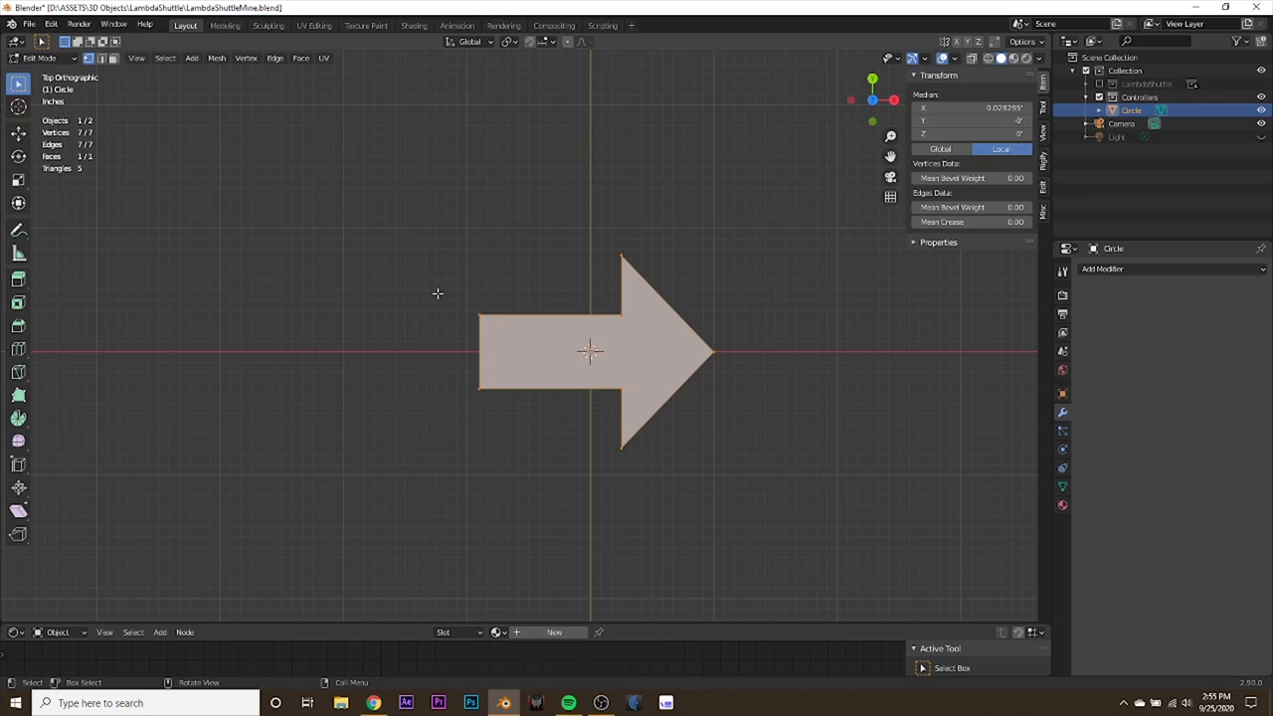
left_click_drag(442, 298, 507, 450)
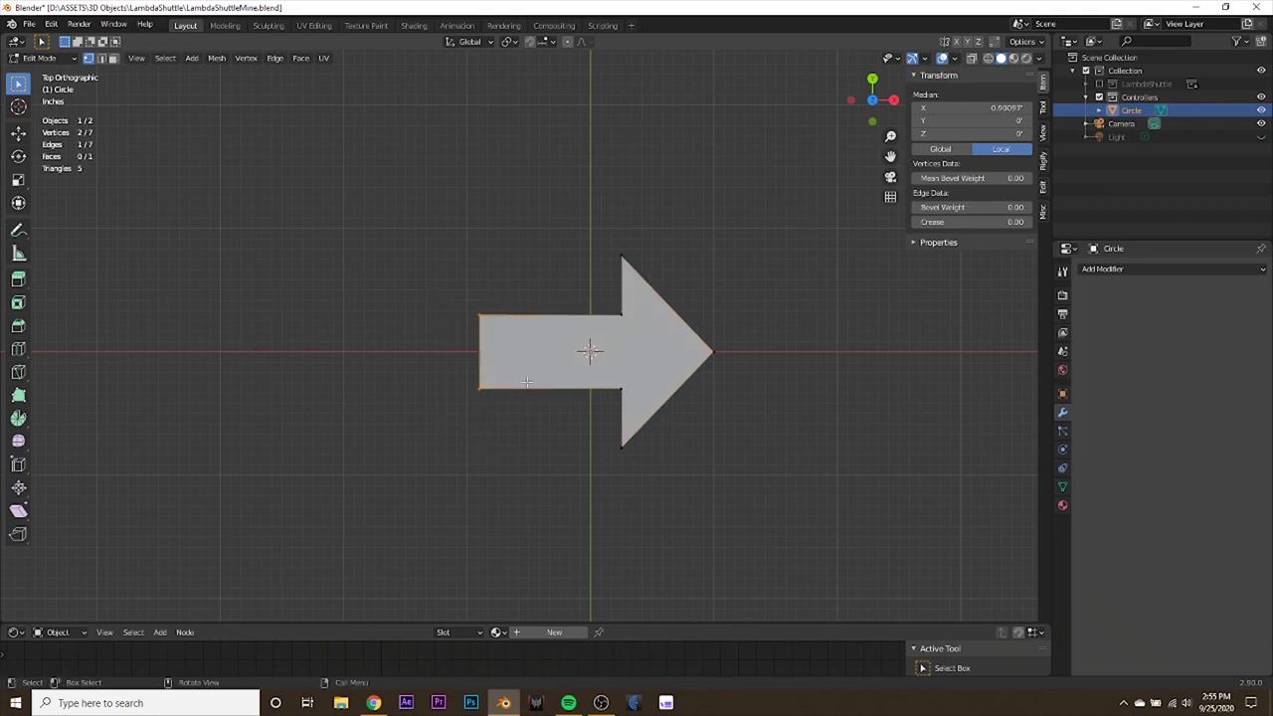
left_click_drag(950, 107, 910, 106)
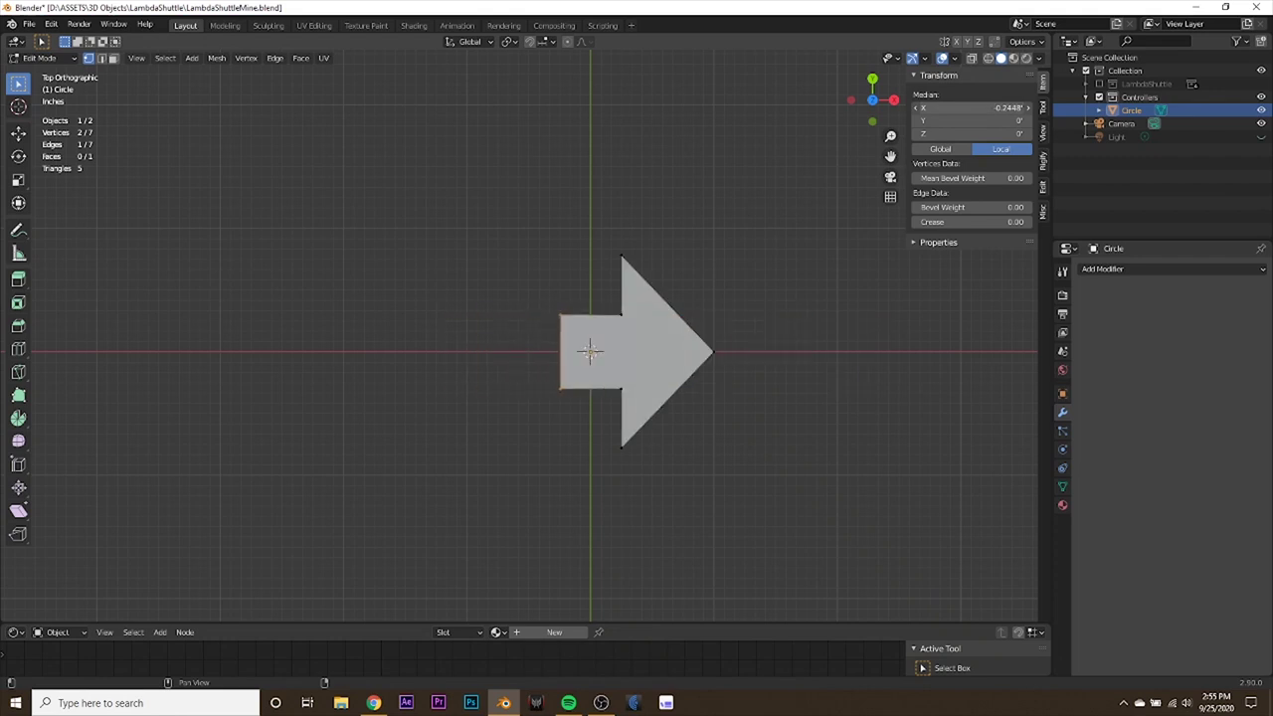
left_click(924, 107)
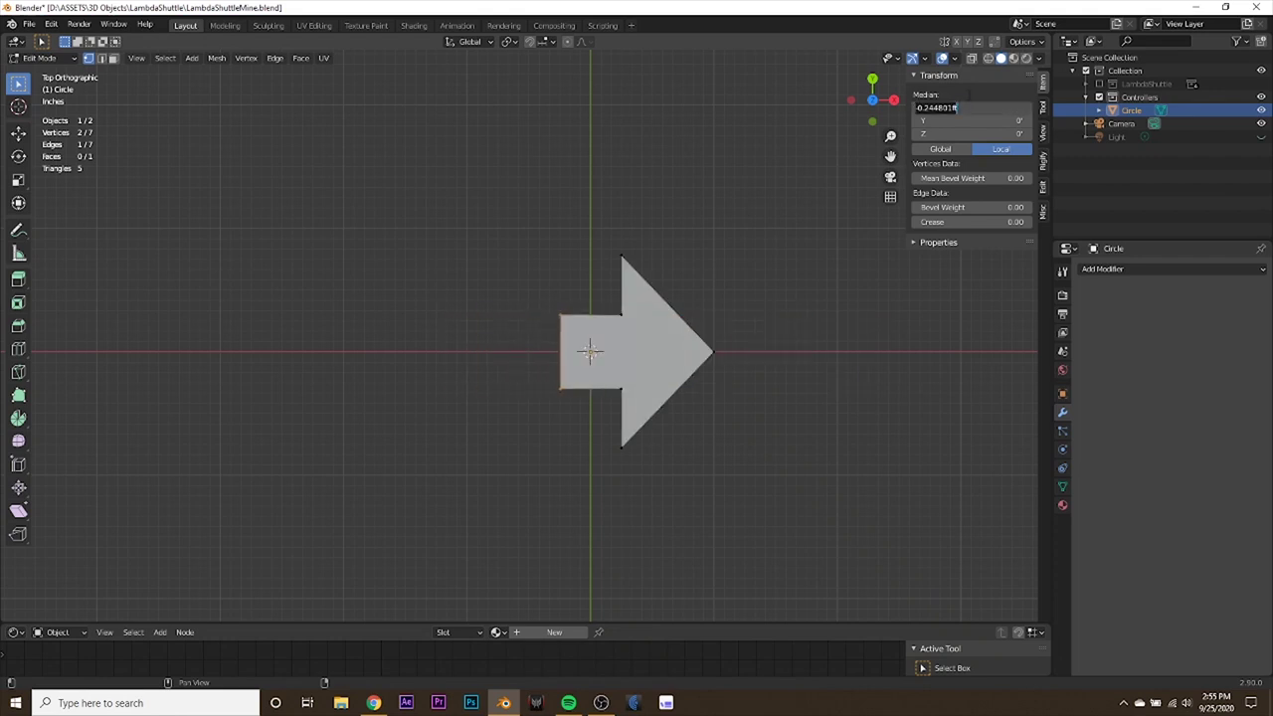
type("0.3")
key("Return")
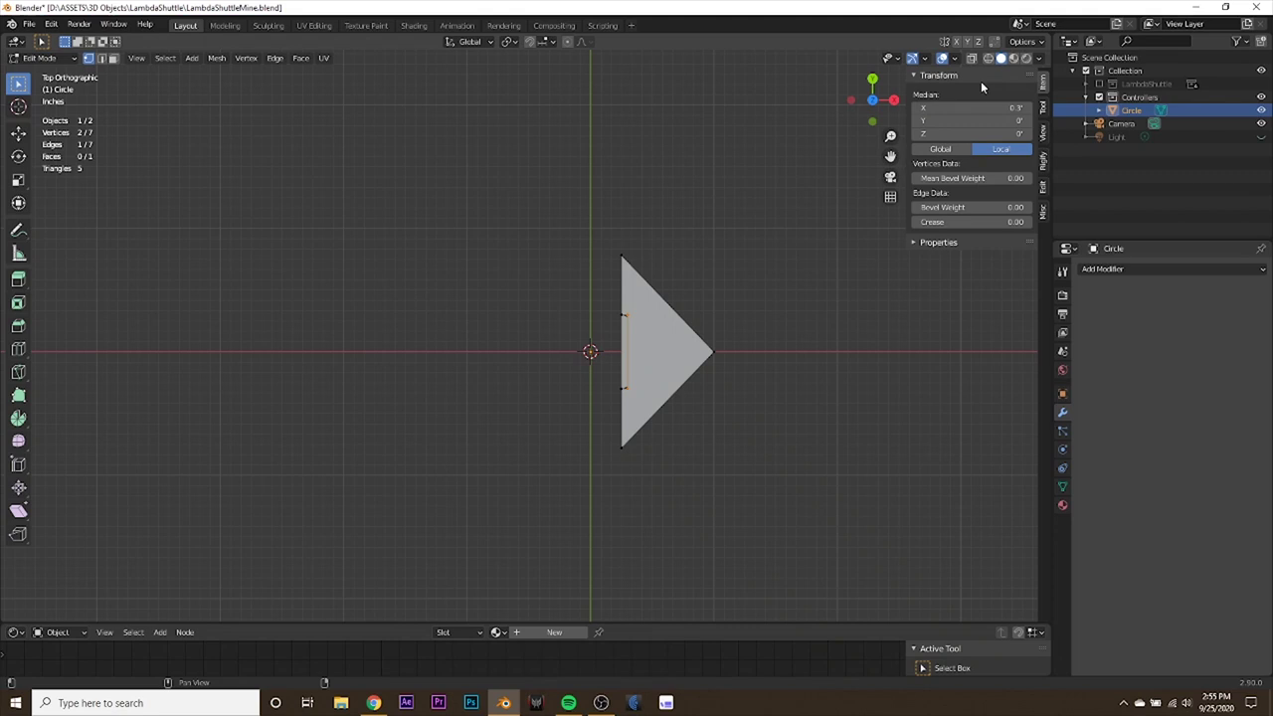
left_click(978, 107)
type("-.3")
key("Return")
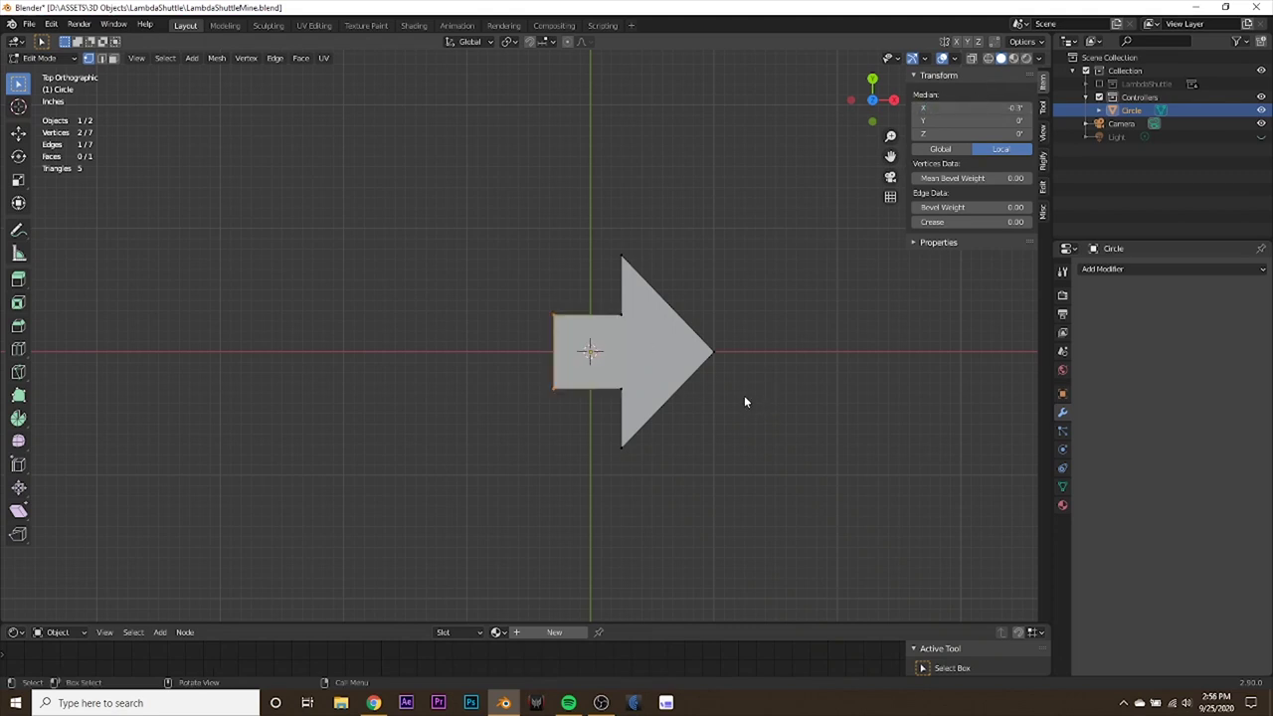
scroll(740, 397, "down", 2)
key("Tab")
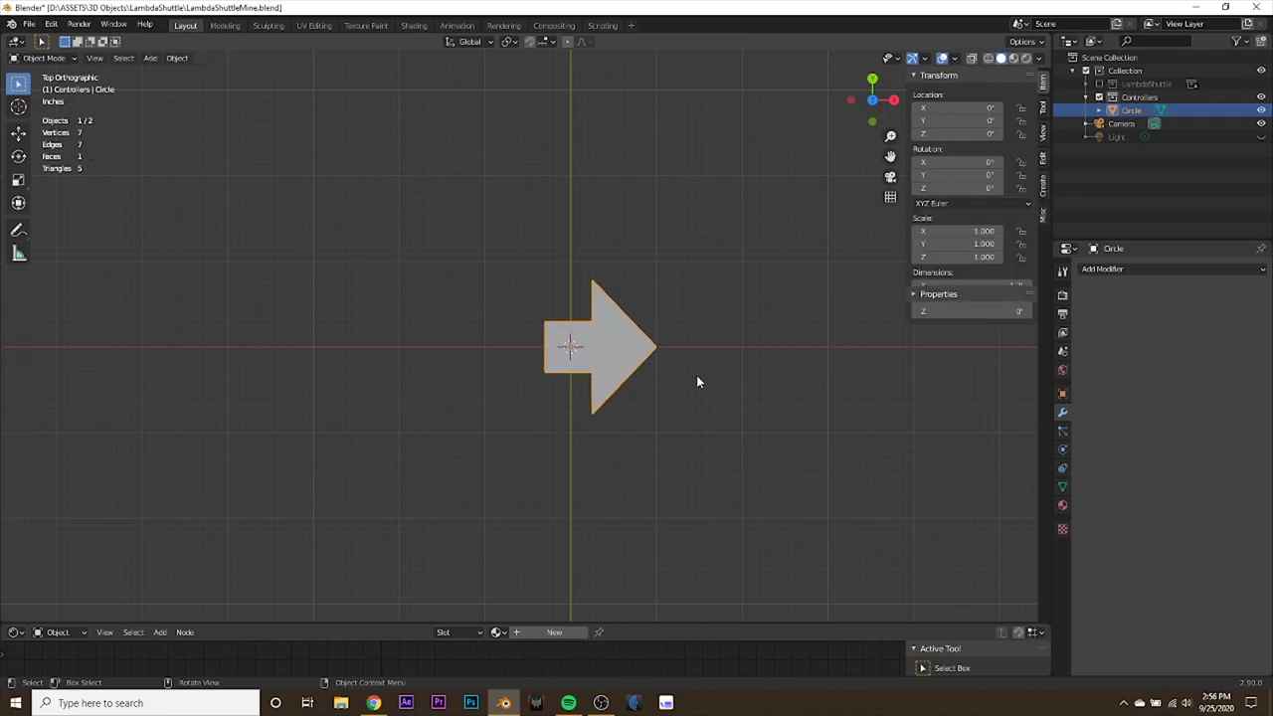
Rename the Circle object in the Controllers collection to Arrow.
middle_click_drag(696, 398, 668, 298)
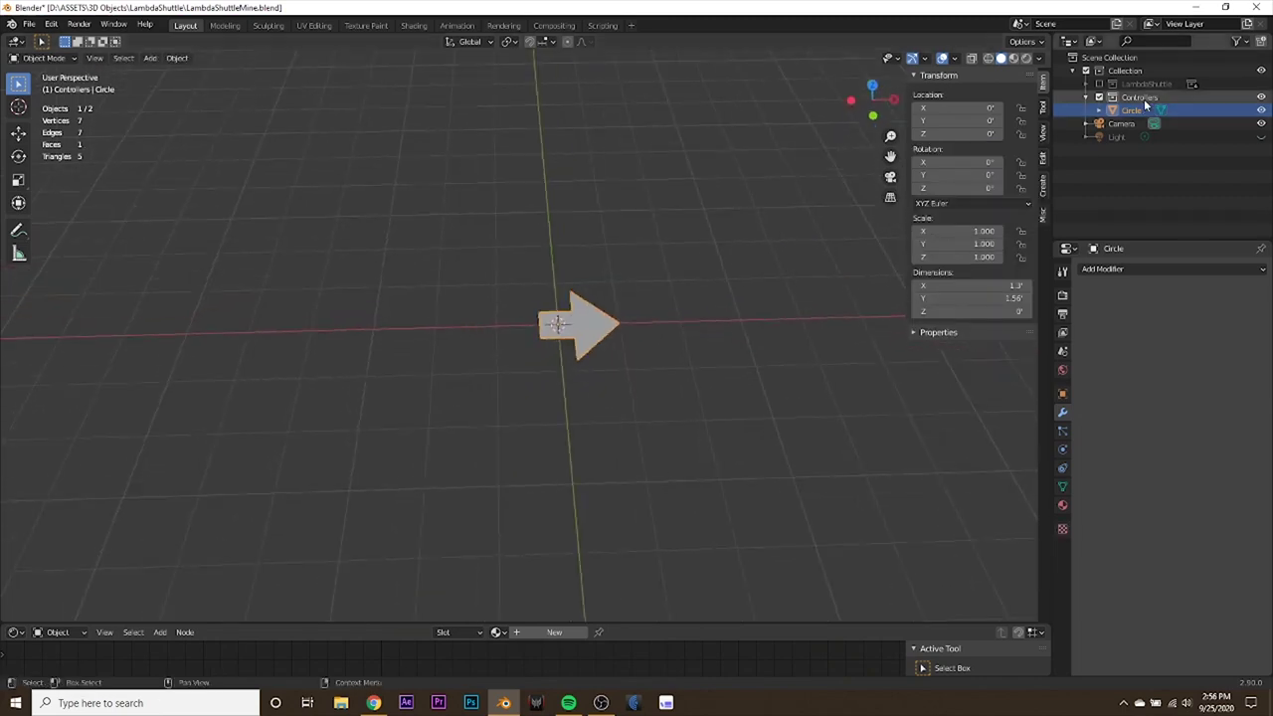
double_click(1139, 109)
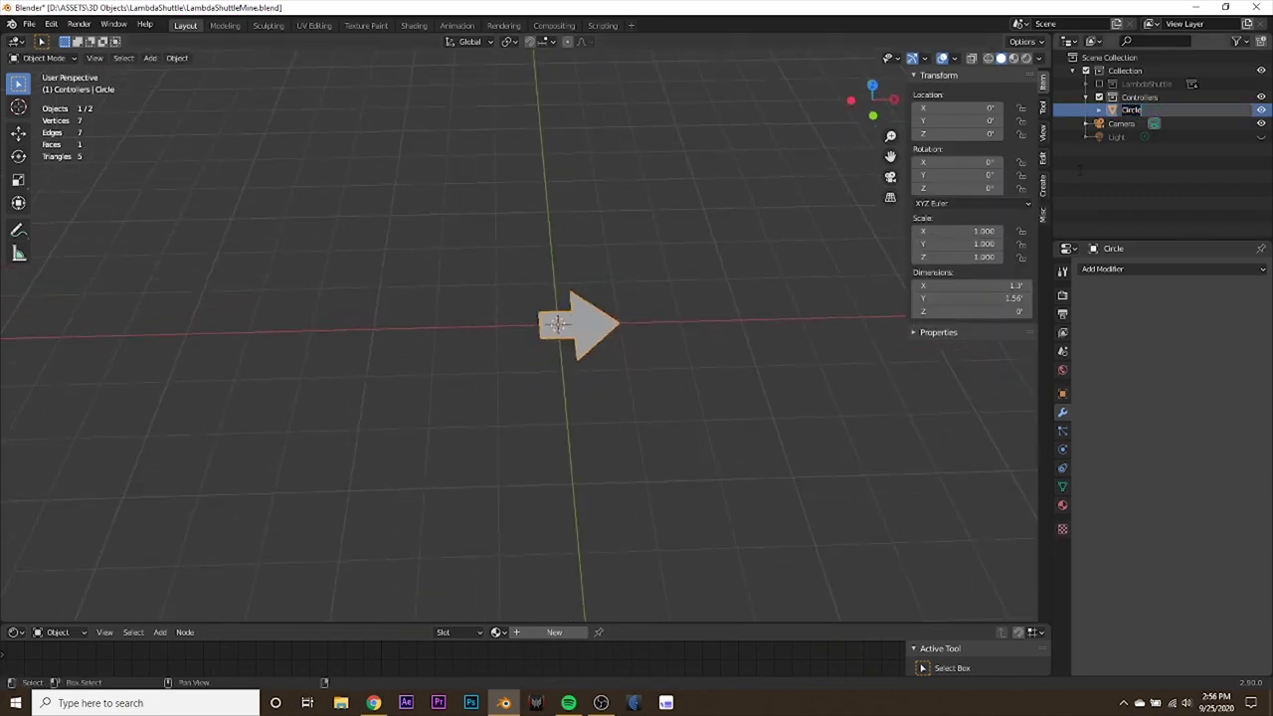
type("W")
type("Arrow")
key("Return")
Duplicate the Arrow object in place and hide the original Arrow.
scroll(602, 335, "up", 2)
mouse_move(623, 338)
middle_mouse_down()
mouse_move(631, 371)
mouse_move(618, 338)
middle_mouse_up()
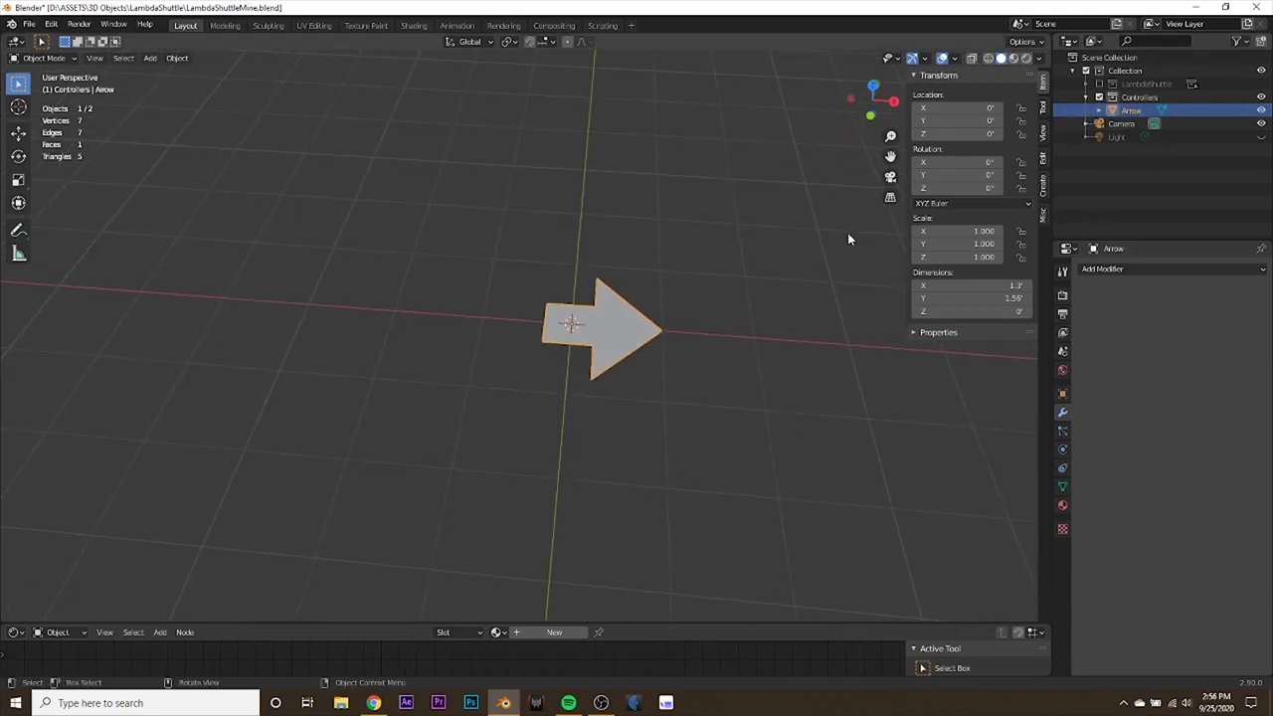
key("shift+d")
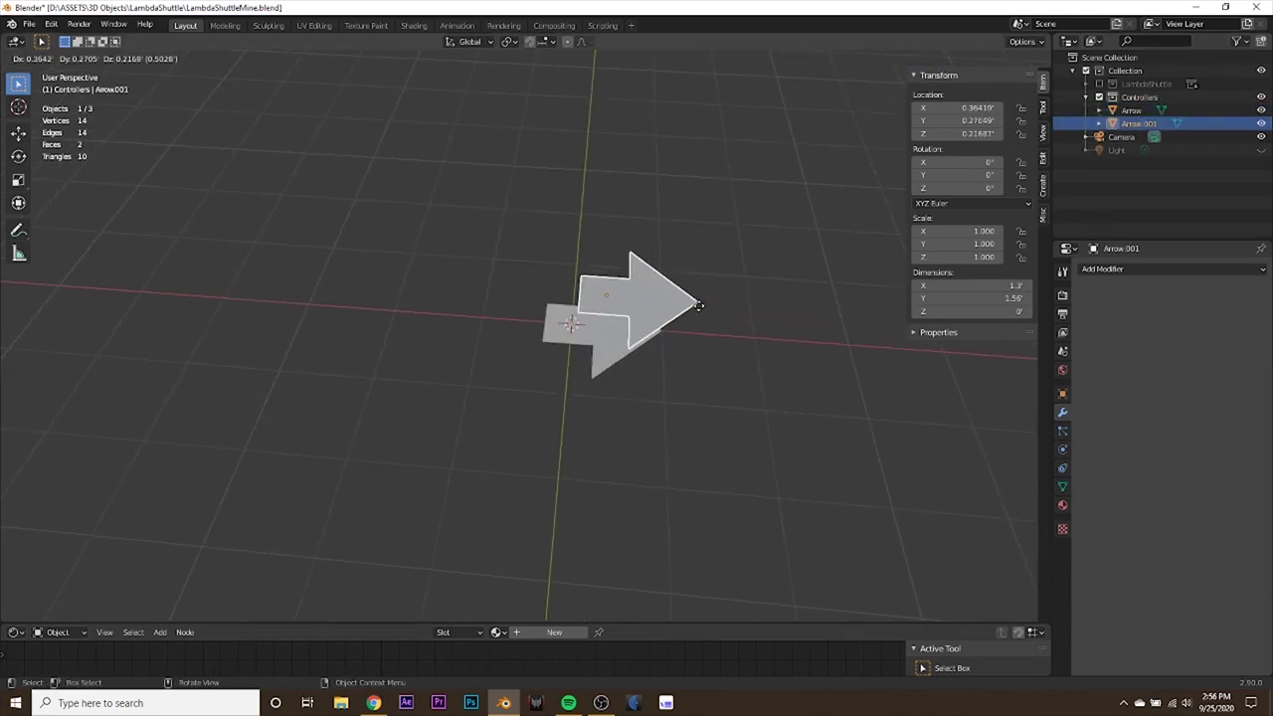
key("Escape")
left_click(1133, 110)
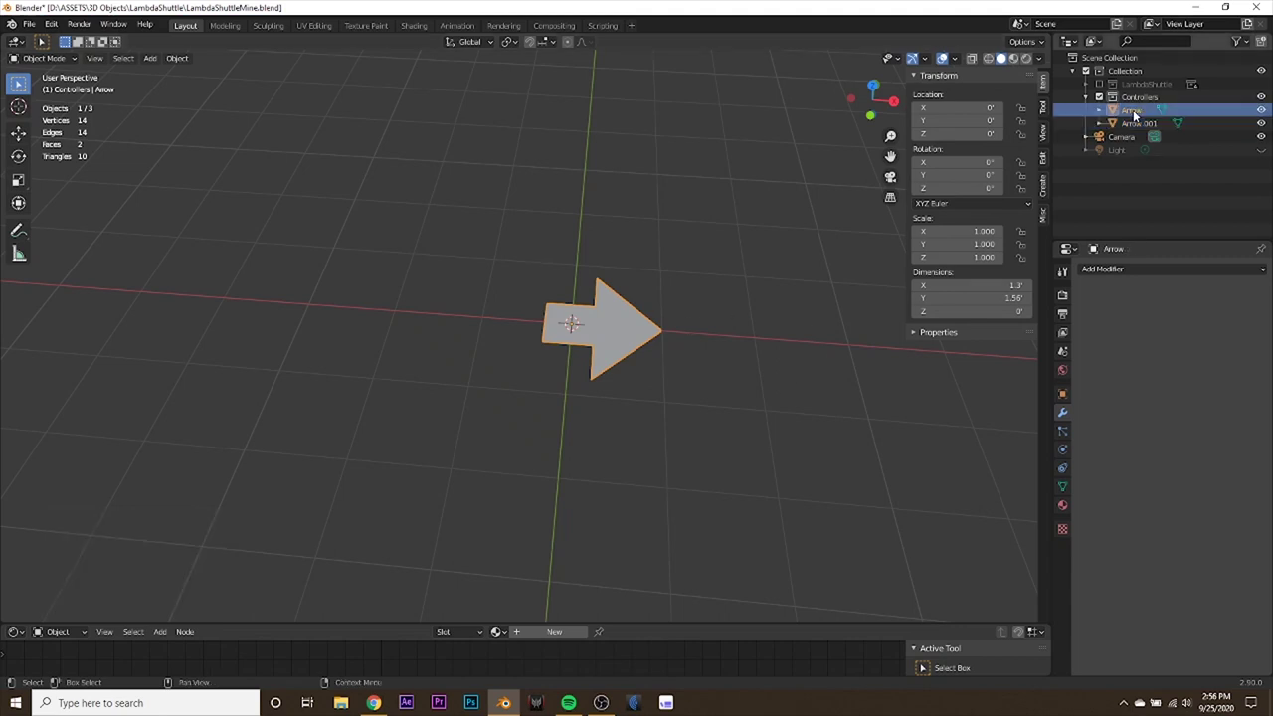
left_click(1259, 110)
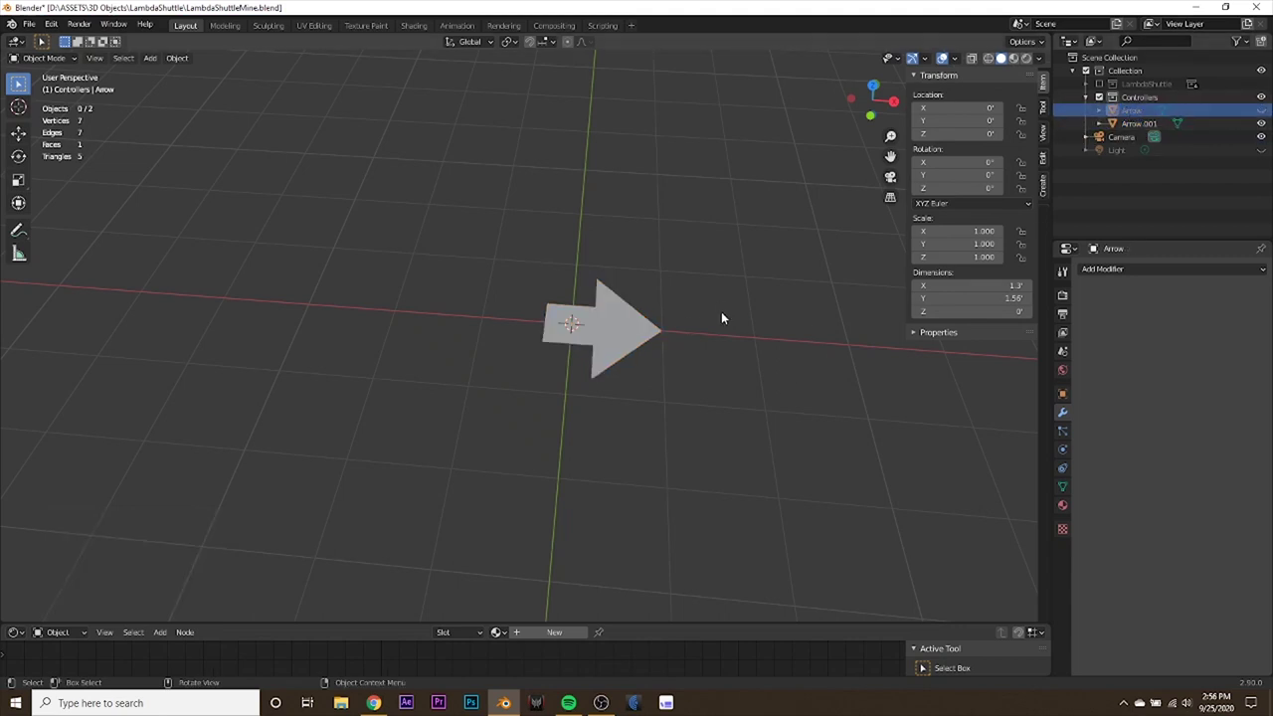
Rename the duplicated arrow object to WingControl.
middle_click_drag(721, 313, 855, 199)
left_click(1144, 124)
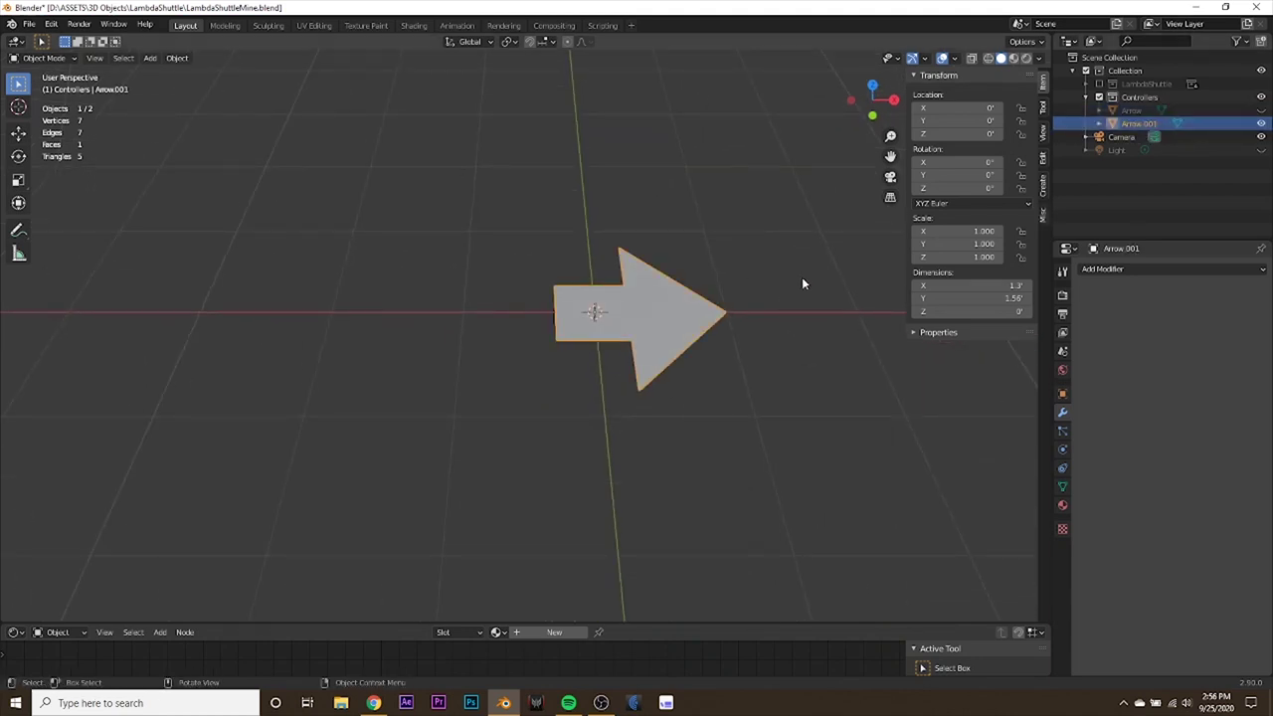
double_click(1154, 123)
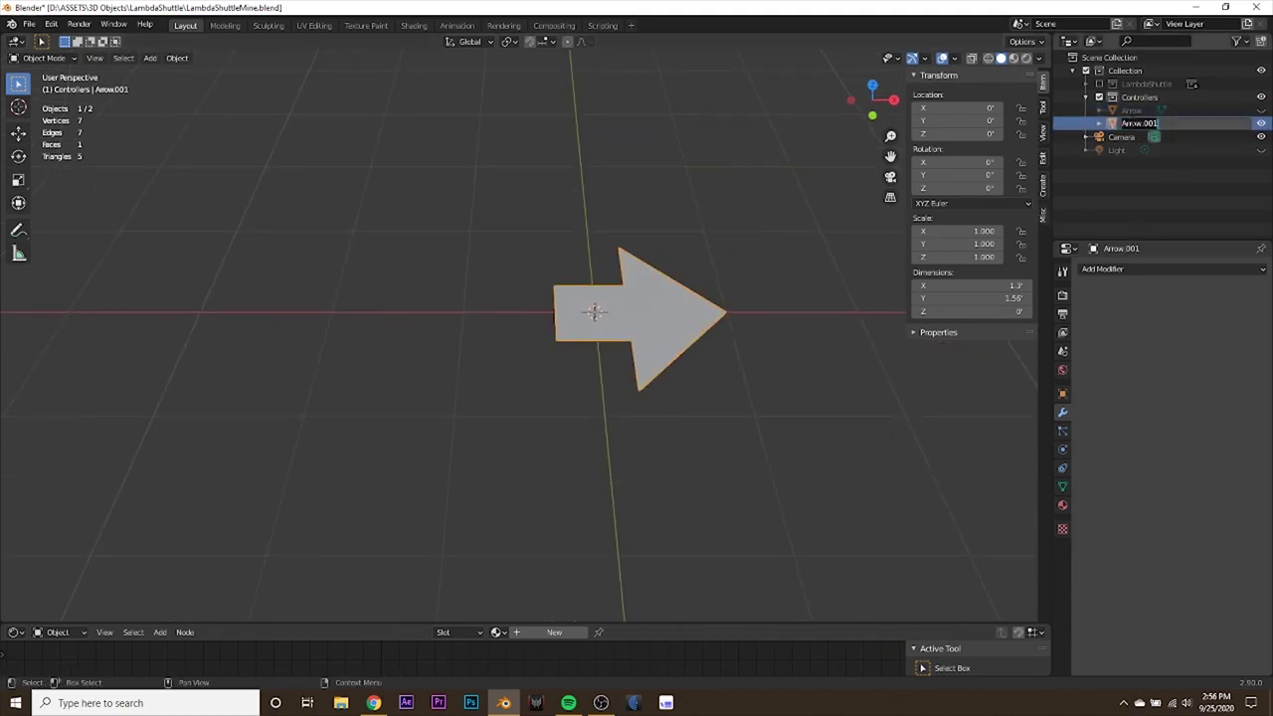
type("WingCtrl")
key("Return")
middle_click_drag(730, 288, 595, 345)
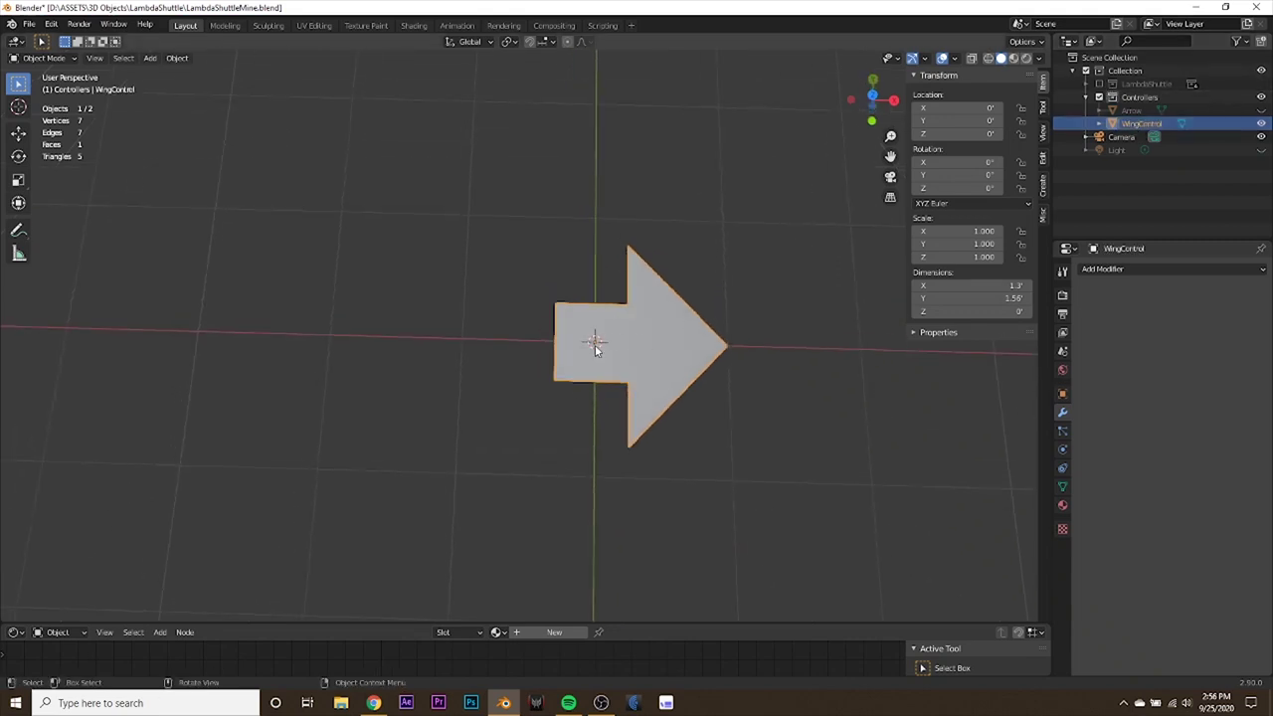
middle_click_drag(696, 344, 699, 316)
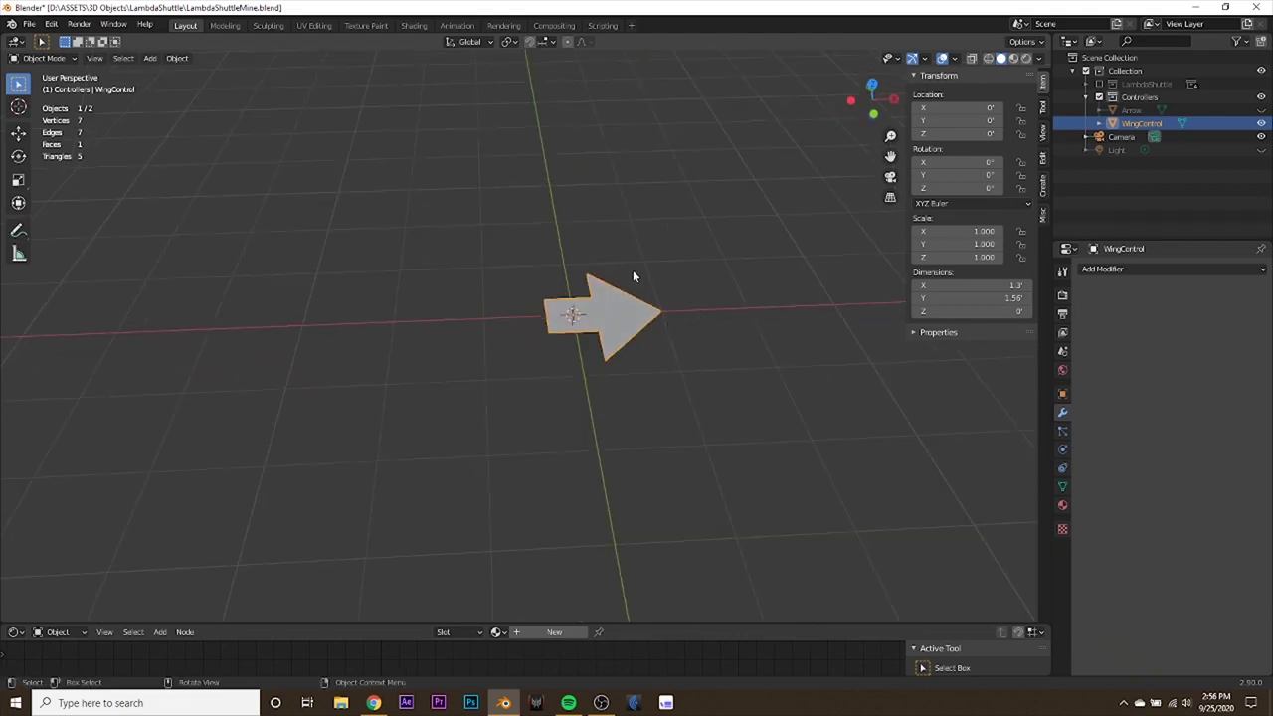
middle_click_drag(632, 276, 581, 394)
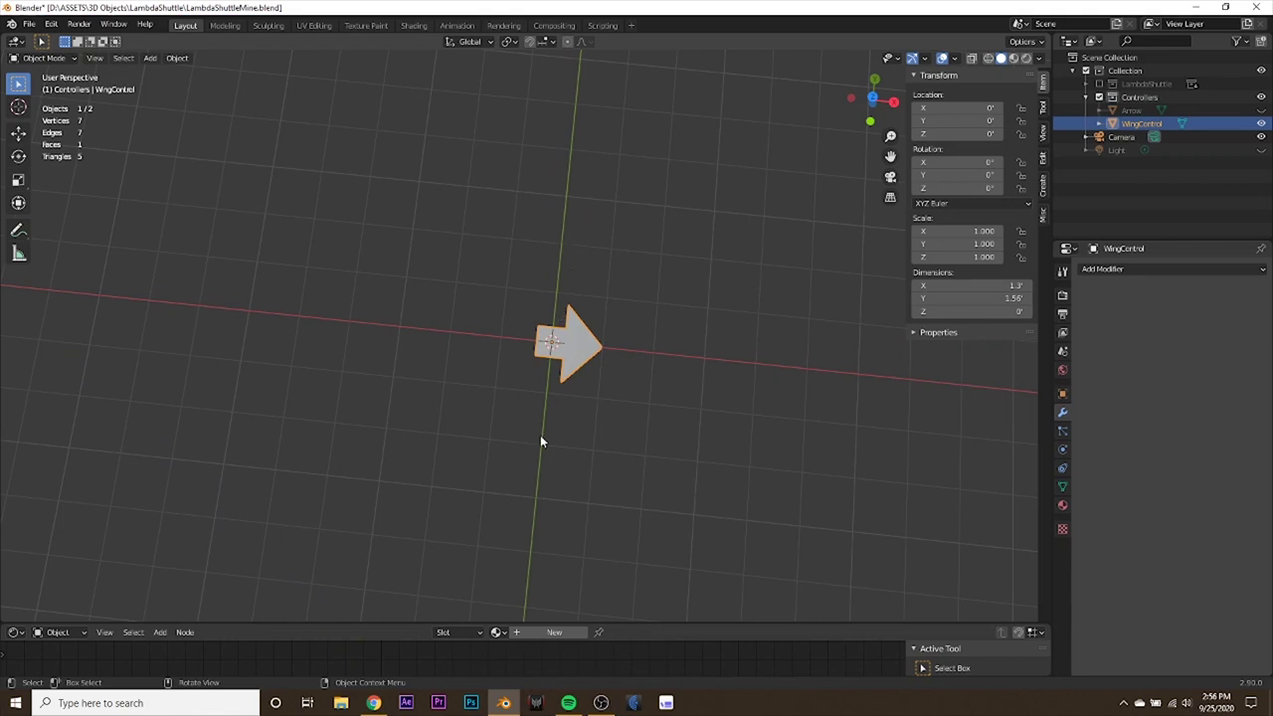
middle_click_drag(574, 414, 623, 416)
scroll(531, 375, "up", 3)
scroll(613, 413, "up", 2)
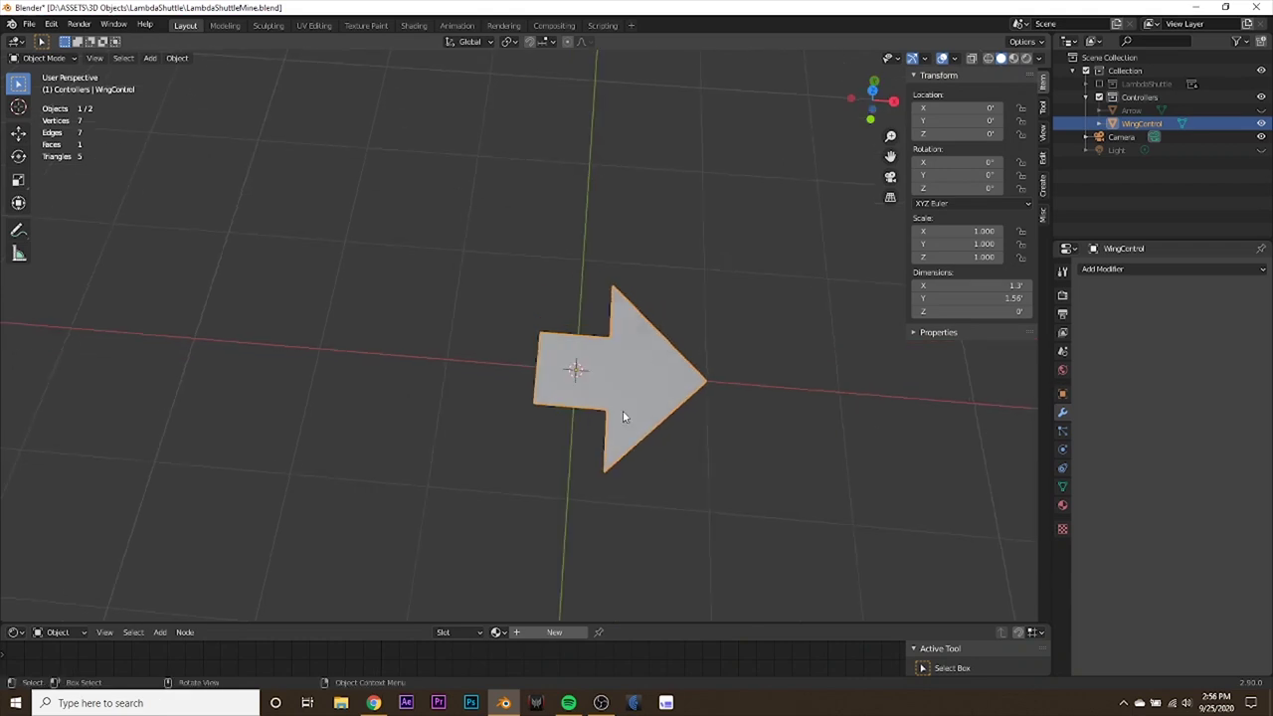
Rotate the WingControl arrow by -90° in top view so that it points along the positive Y axis.
key("KP_7")
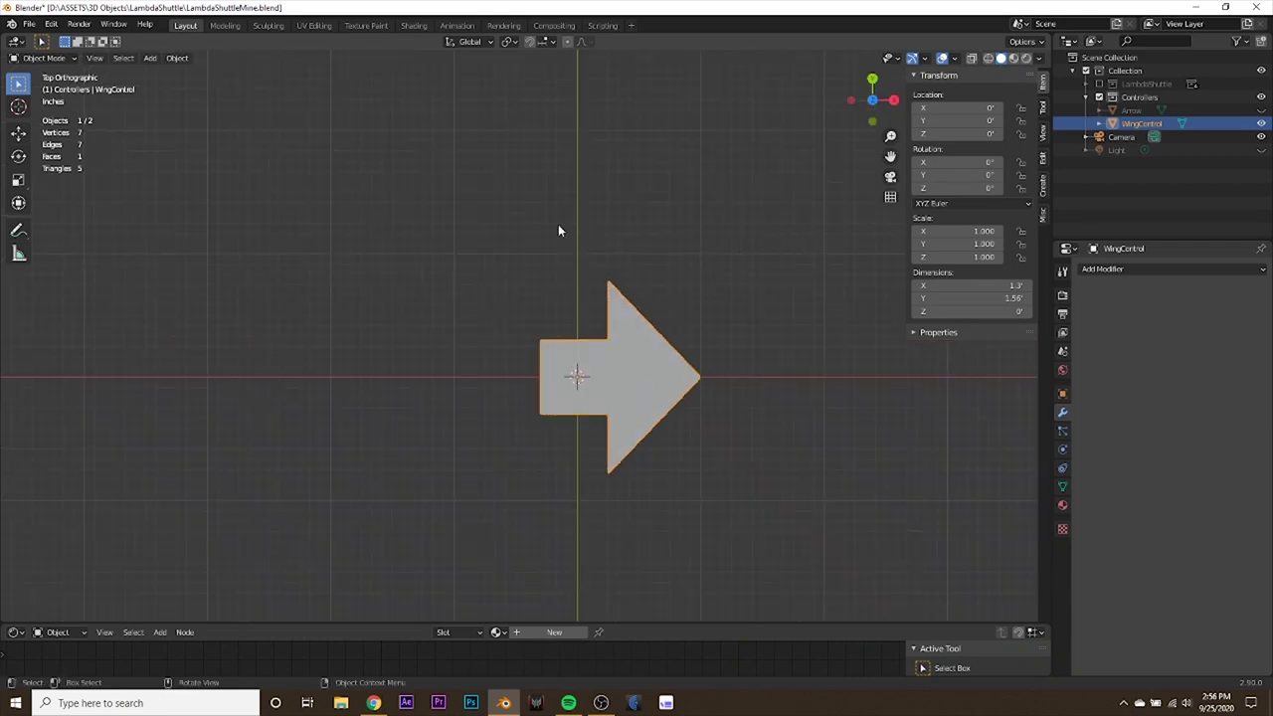
scroll(606, 272, "down", 1)
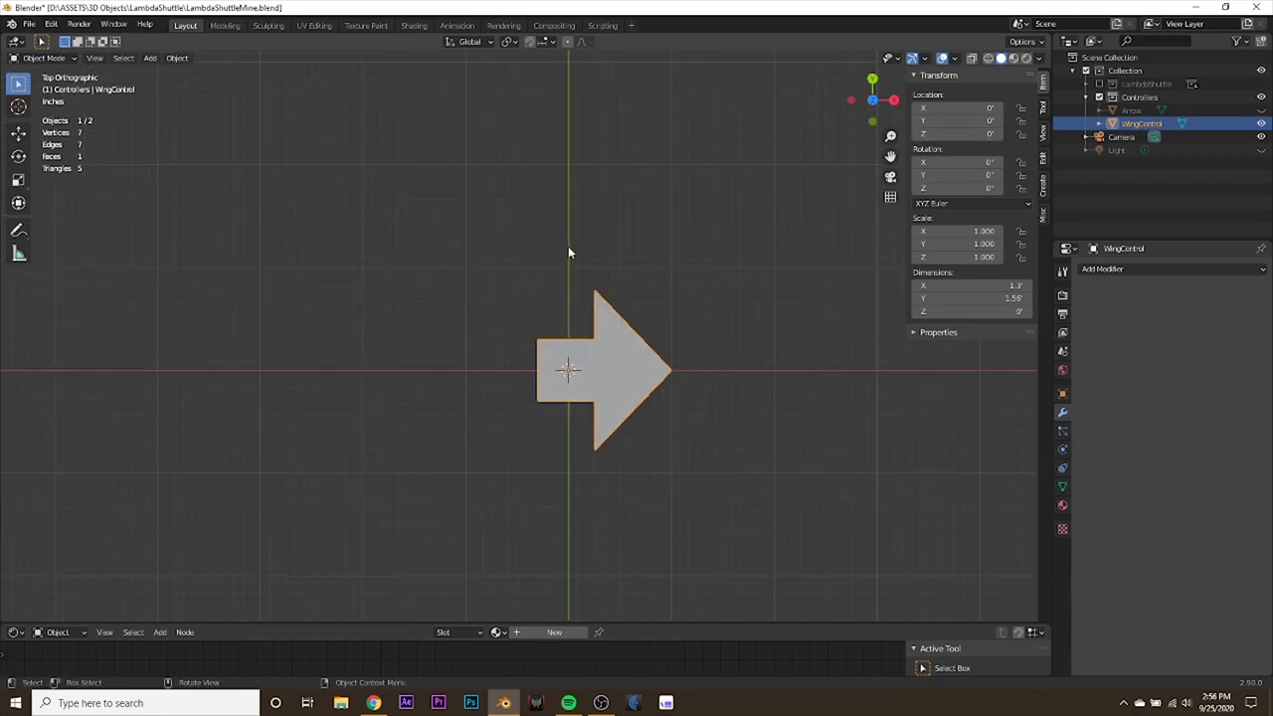
key("r")
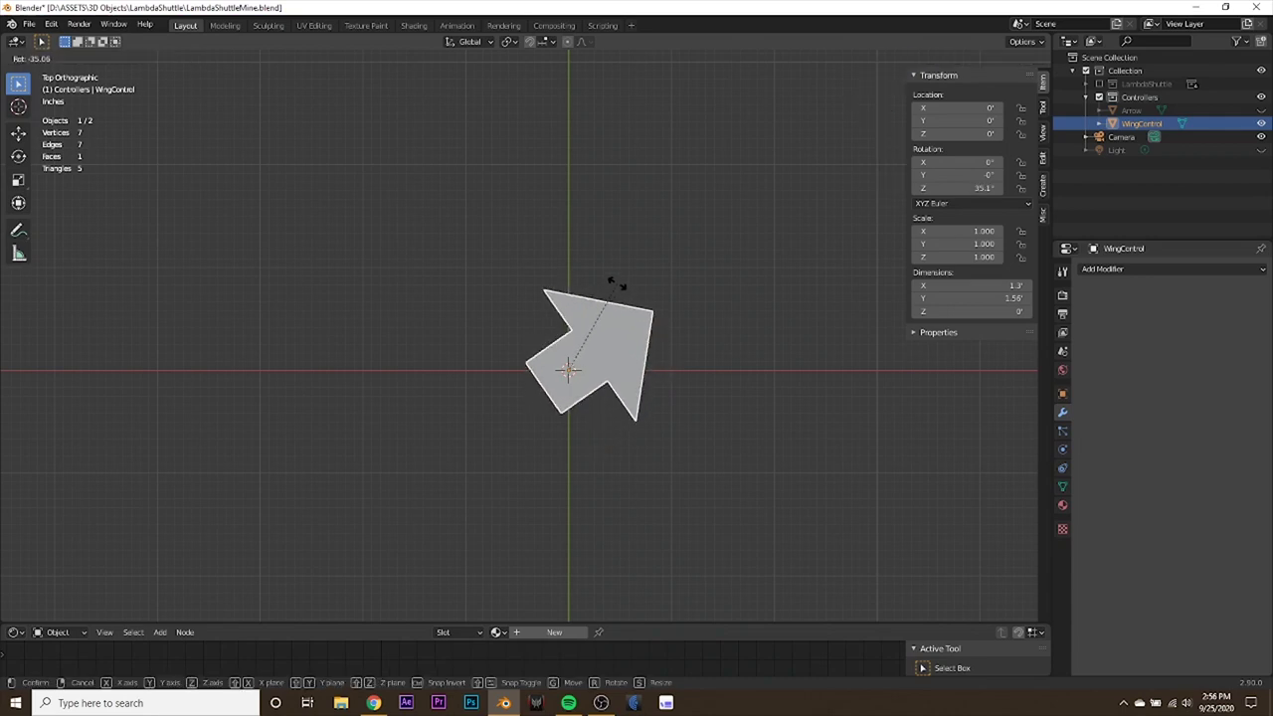
type("-90")
key("Return")
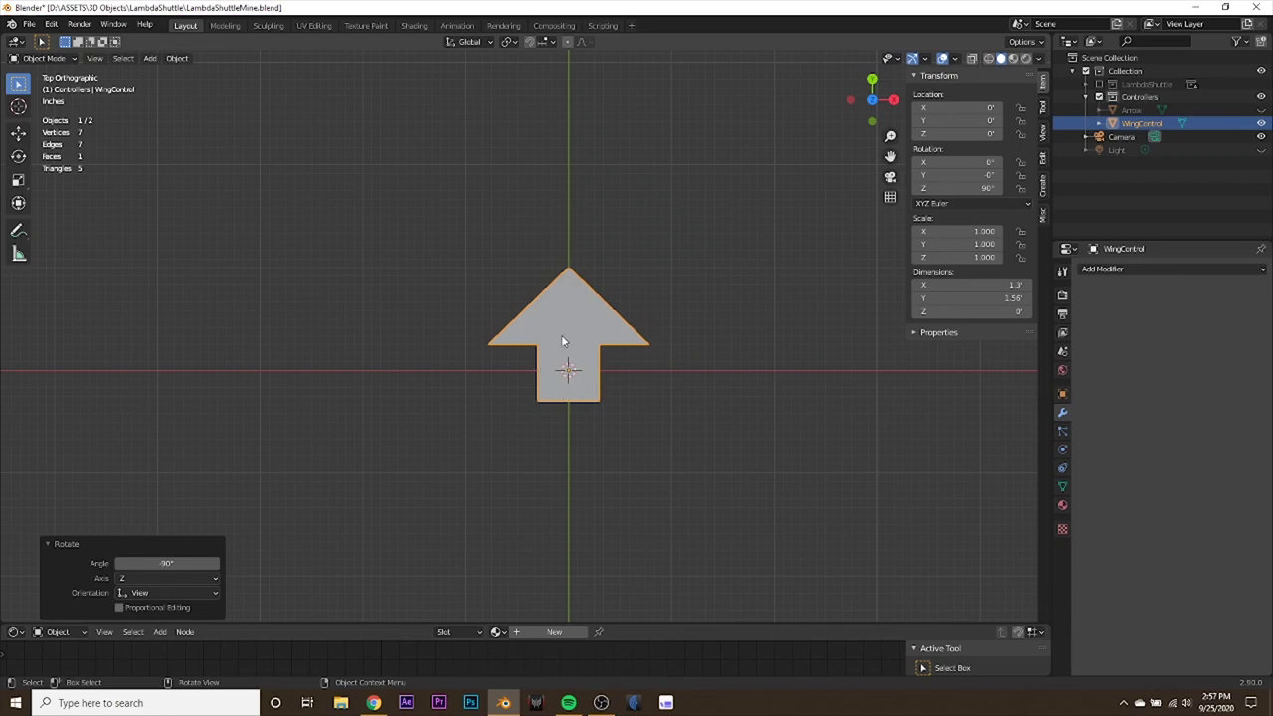
Move the WingControl arrow about 0.92' along Y and scale it down to about 0.711.
key("g")
key("y")
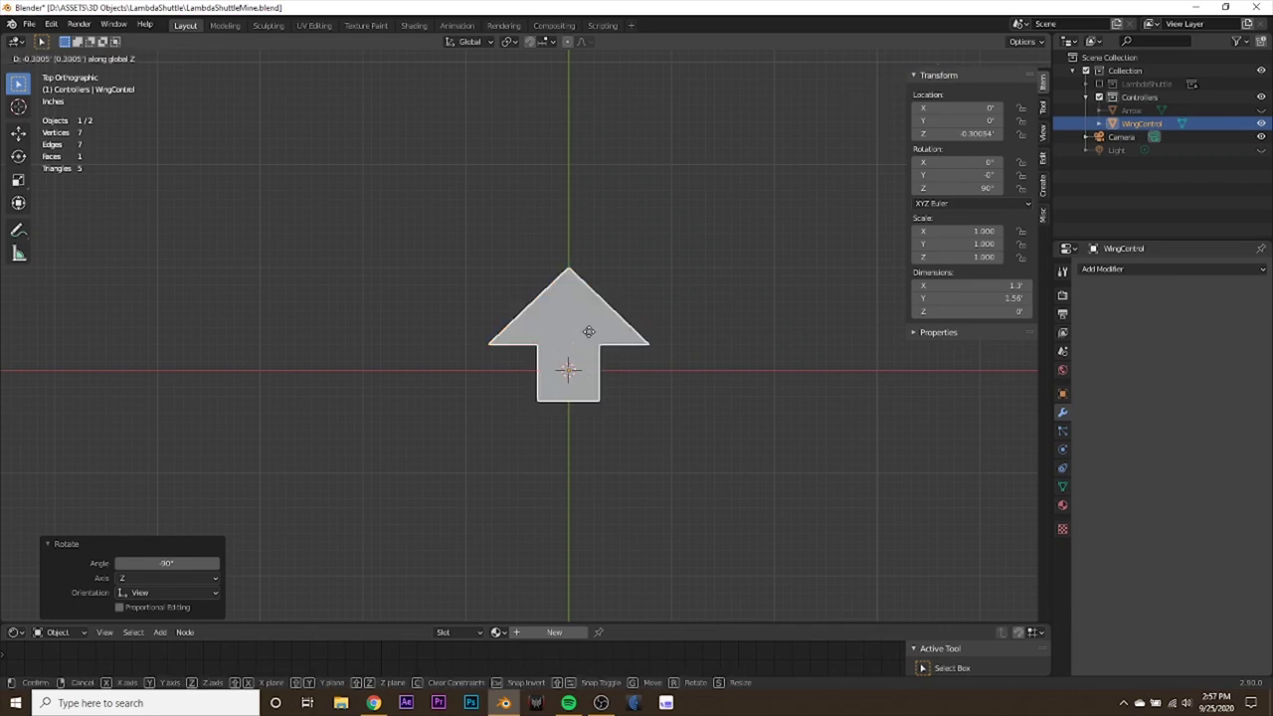
left_click(591, 291)
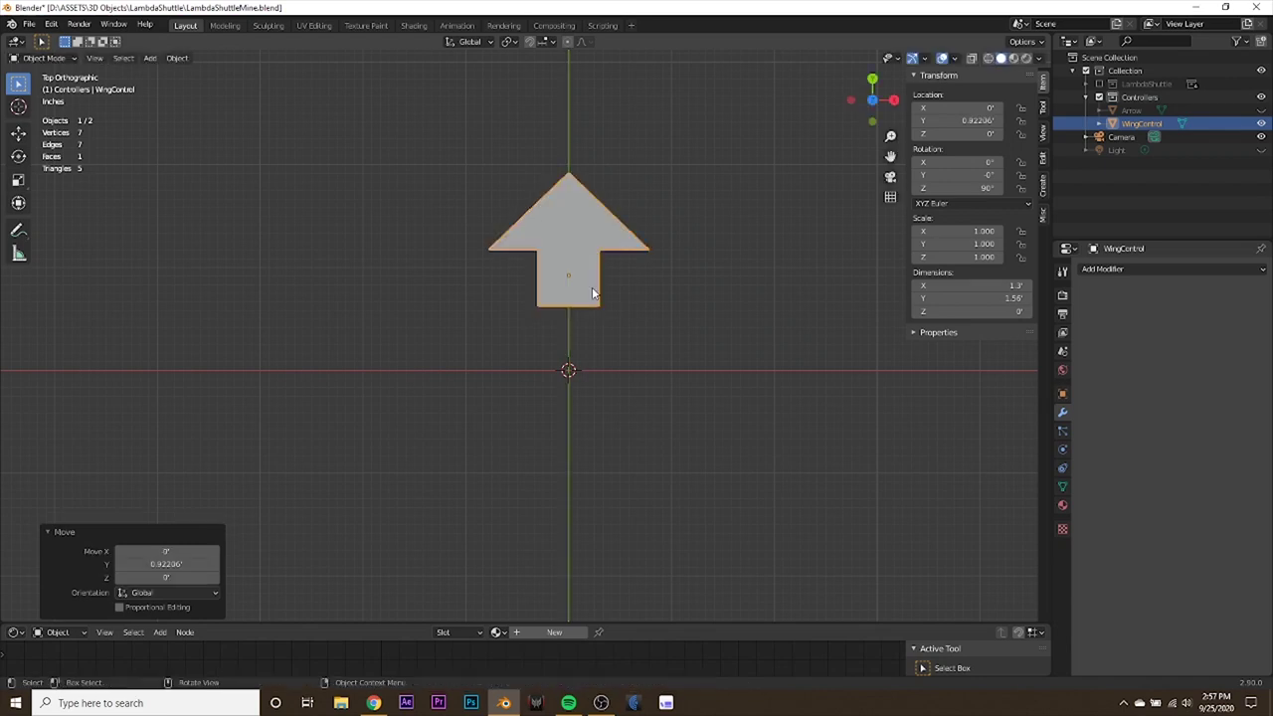
key("s")
left_click(744, 334)
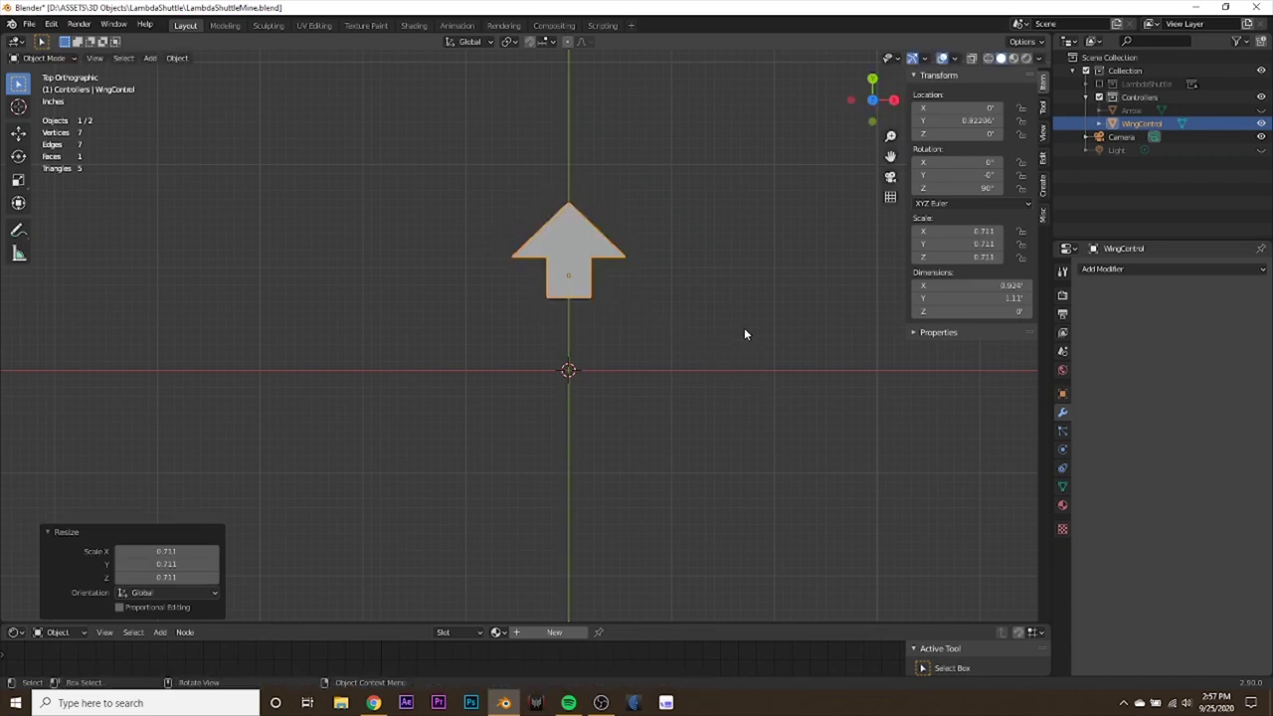
Duplicate the WingControl arrow in place and rotate the copy by 180°.
key("shift+d")
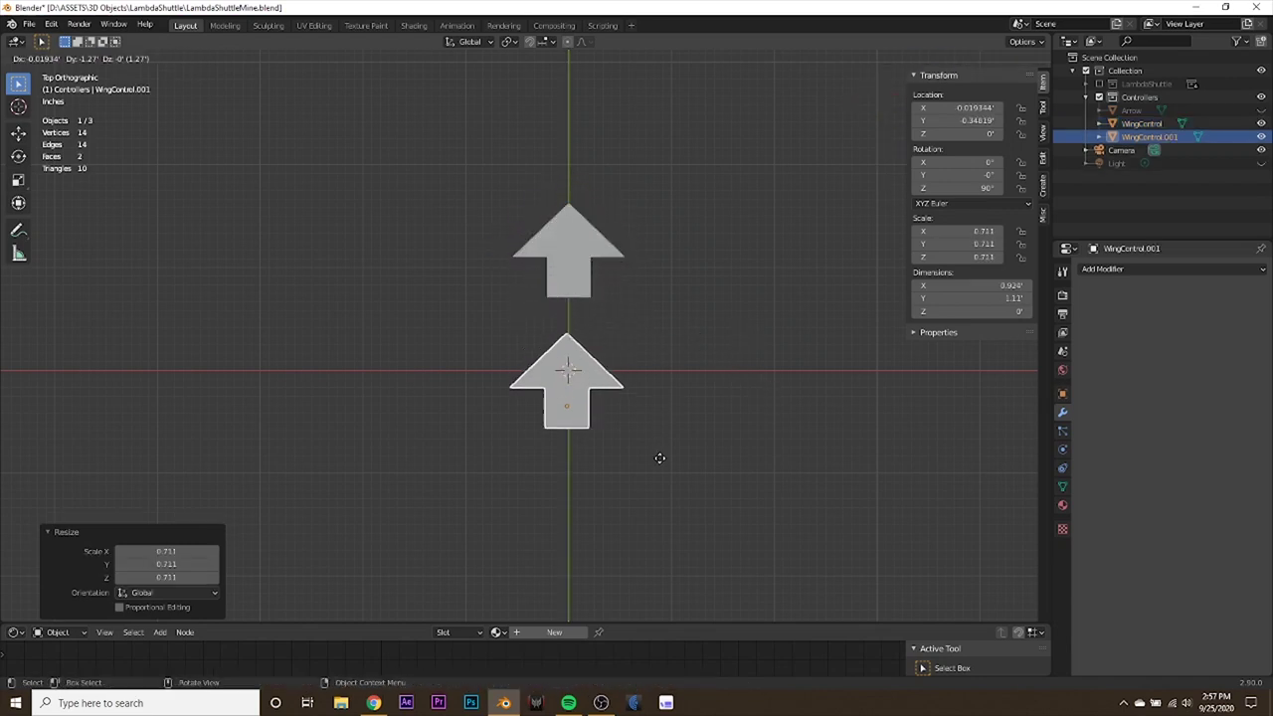
key("Escape")
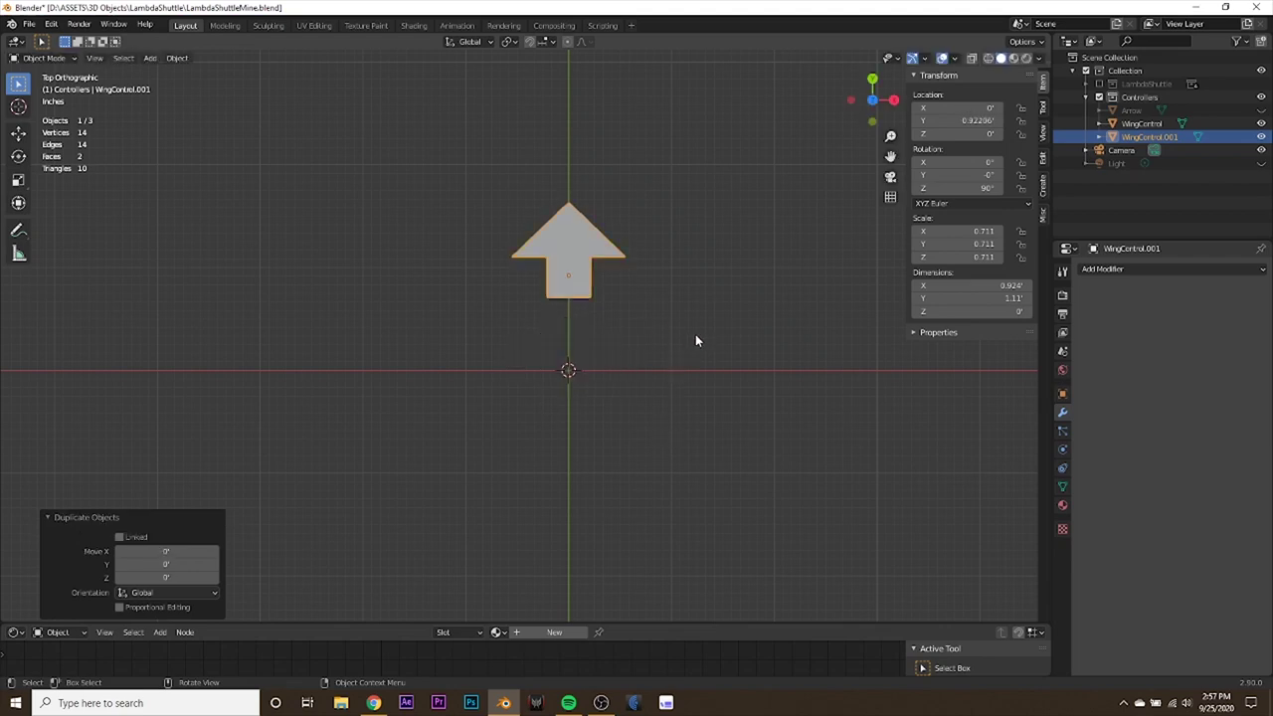
type("r180")
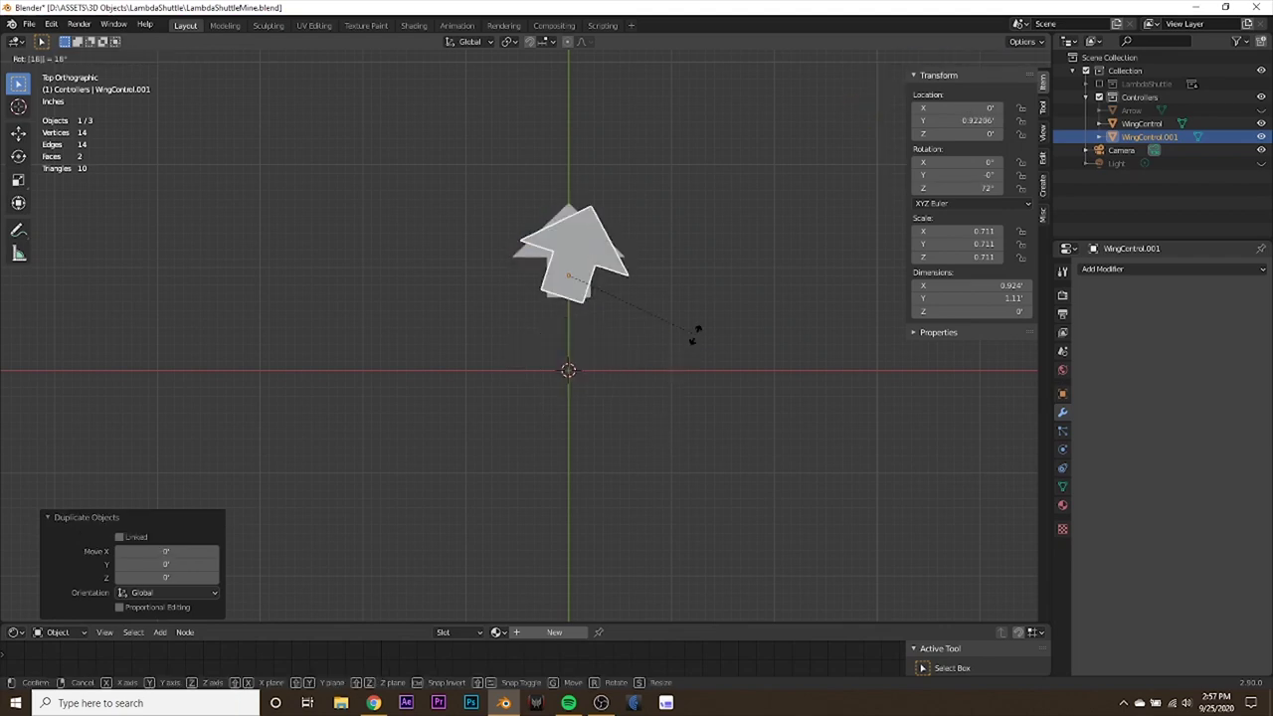
key("Return")
Move the rotated arrow copy about -1.83' along Y to the opposite side of the origin.
key("g")
key("y")
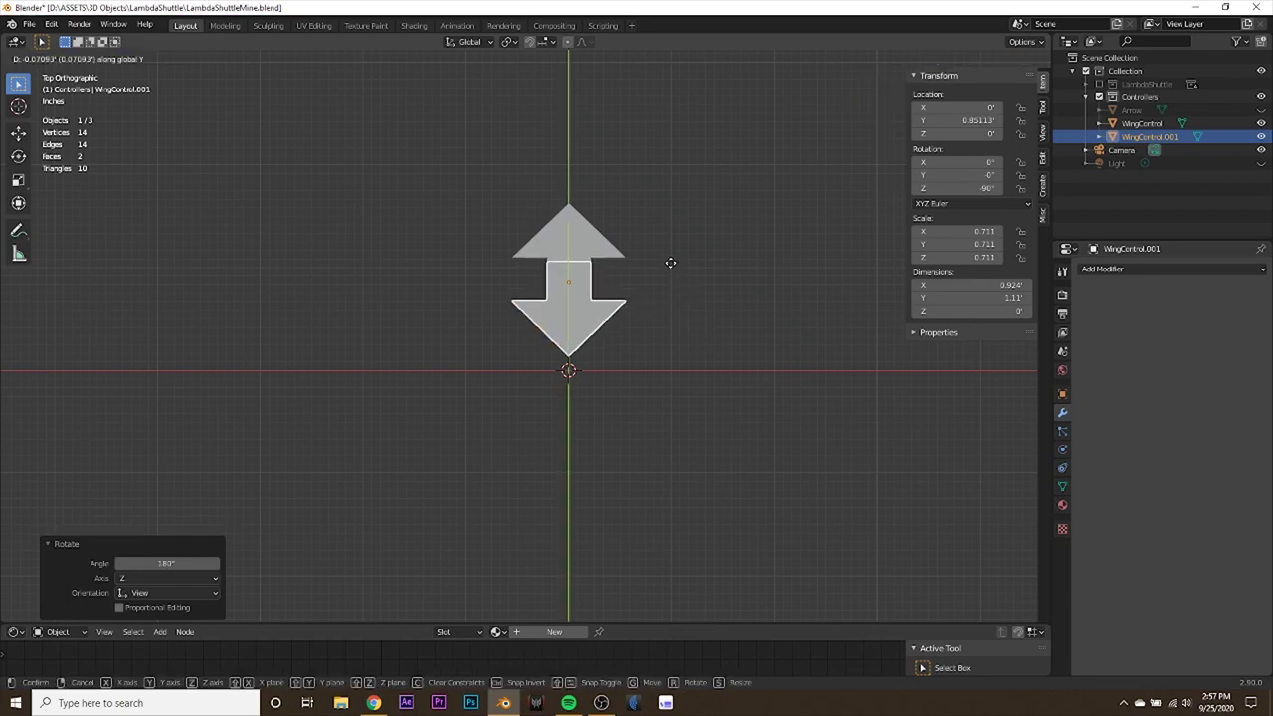
left_click(669, 428)
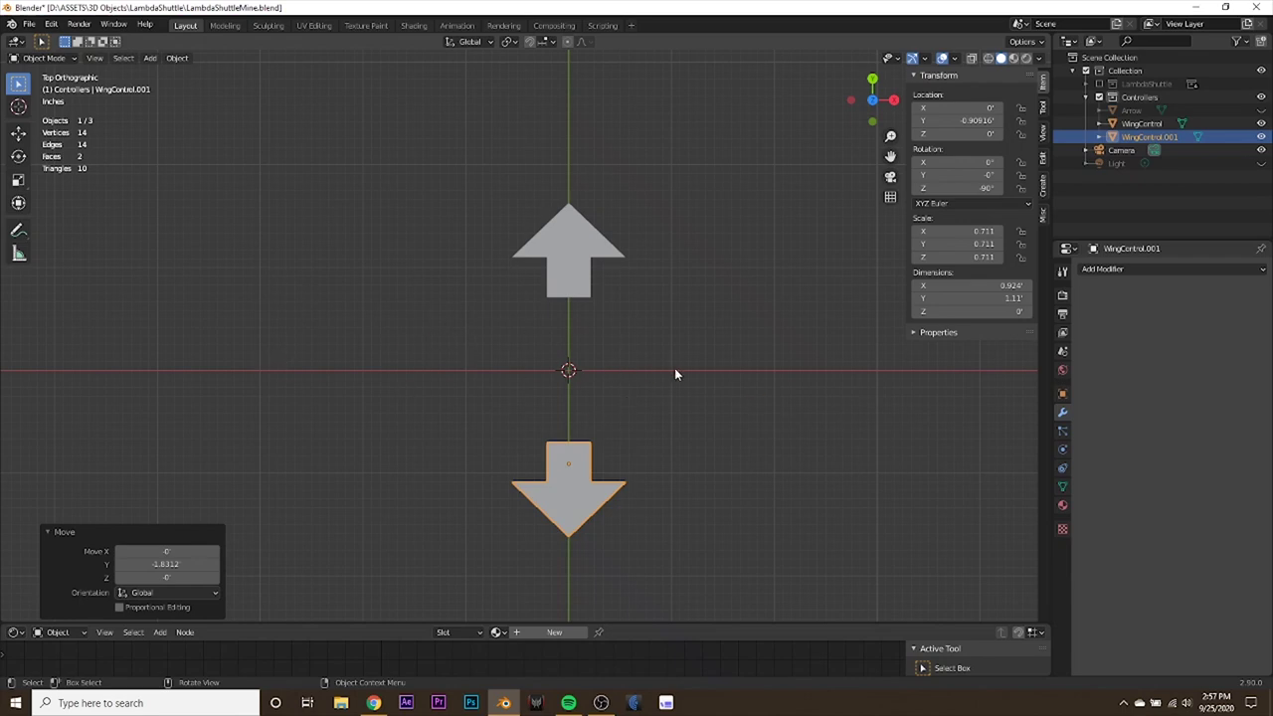
key("Tab")
key("Tab")
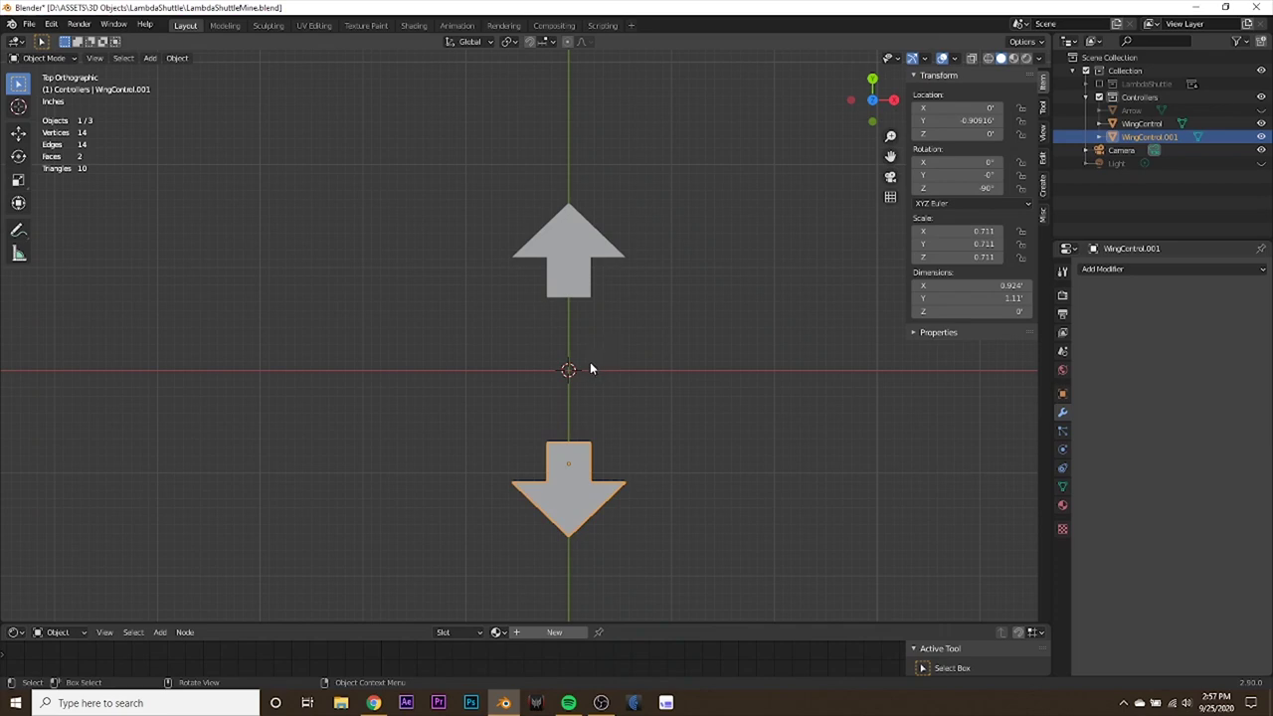
Add a text object at the origin between the two arrows.
key("shift+a")
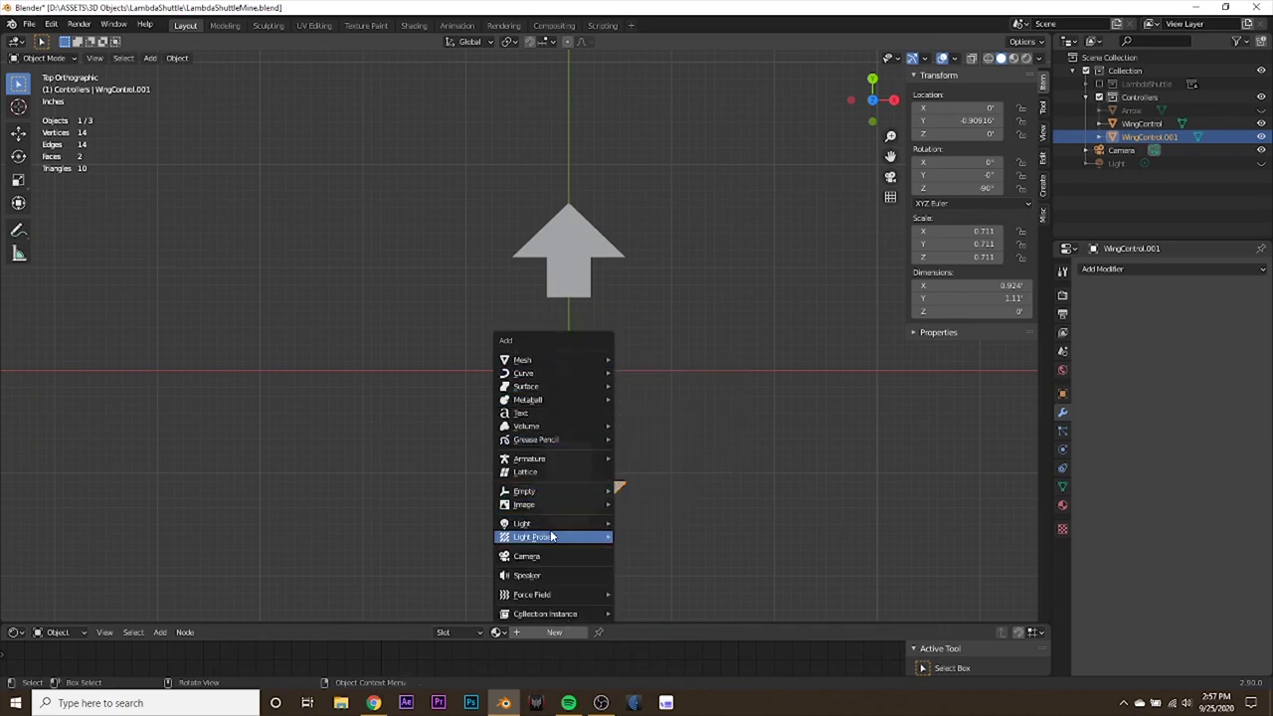
left_click(546, 412)
scroll(757, 329, "down", 4)
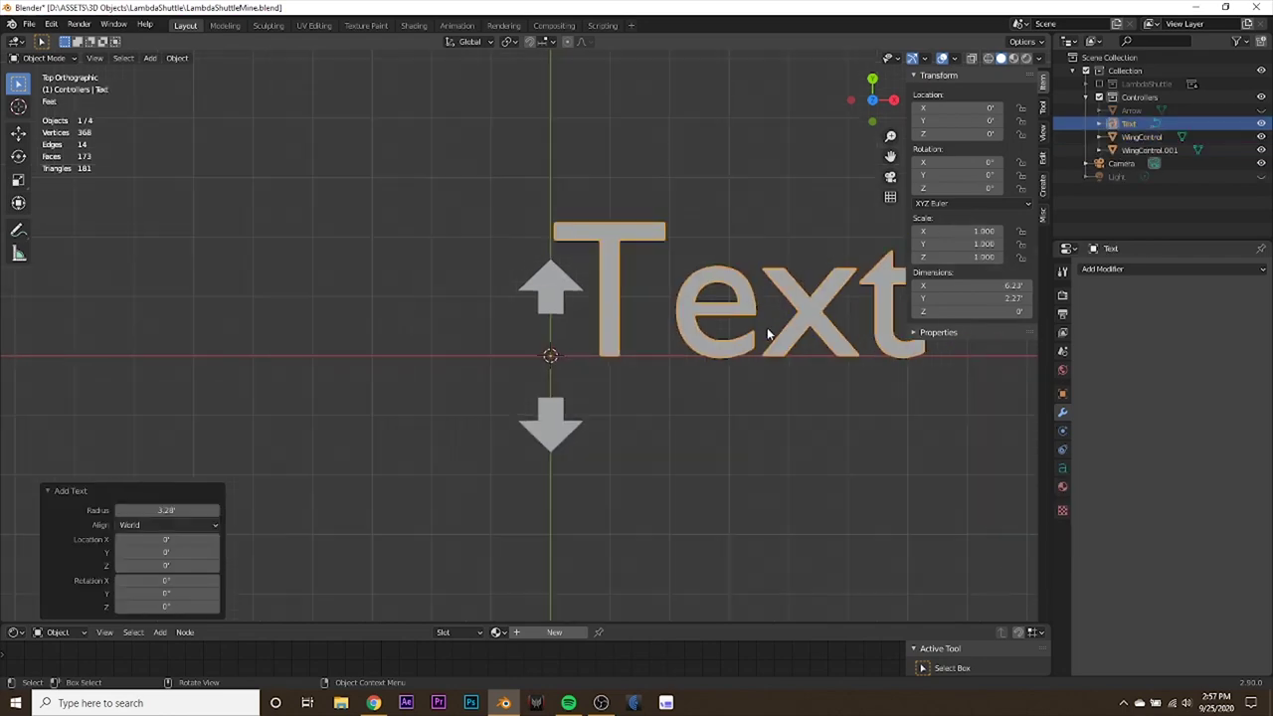
Replace the default text with "Wing" and "Control" on two lines, and return to object mode.
key("Tab")
key("BackSpace")
key("BackSpace")
key("BackSpace")
key("BackSpace")
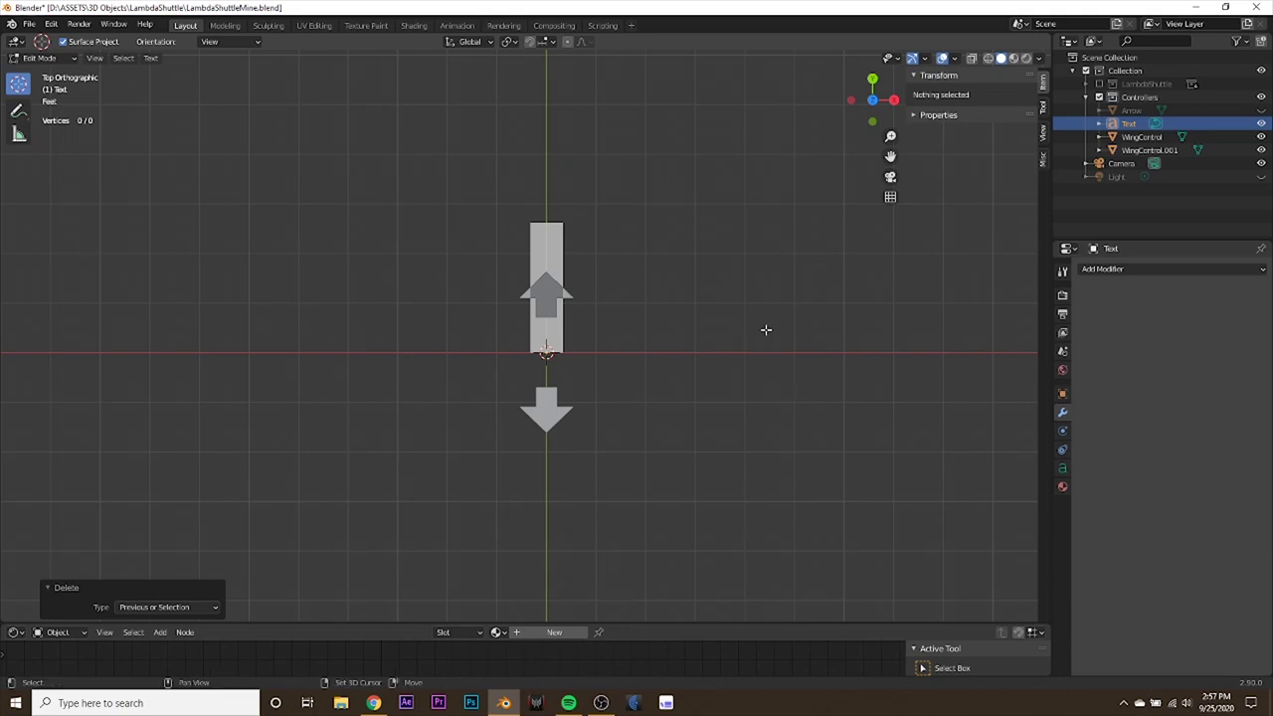
type("Wing")
key("Return")
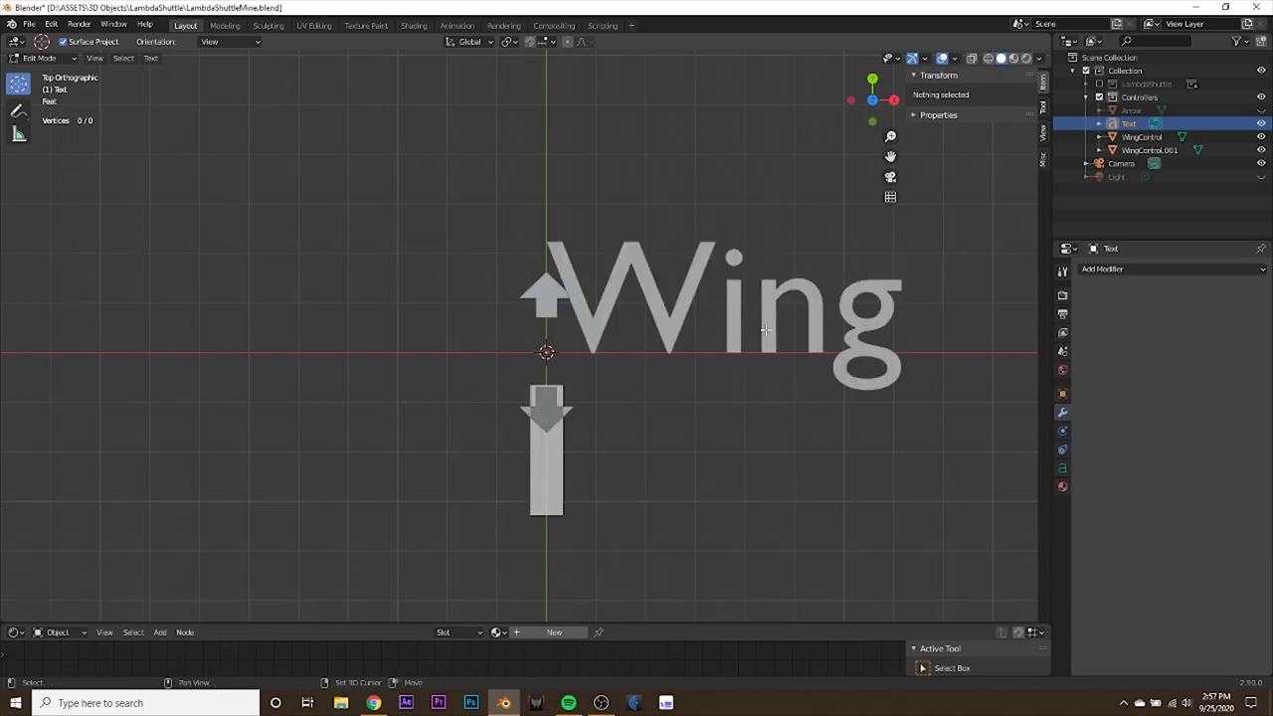
type("Contro")
scroll(766, 329, "down", 1)
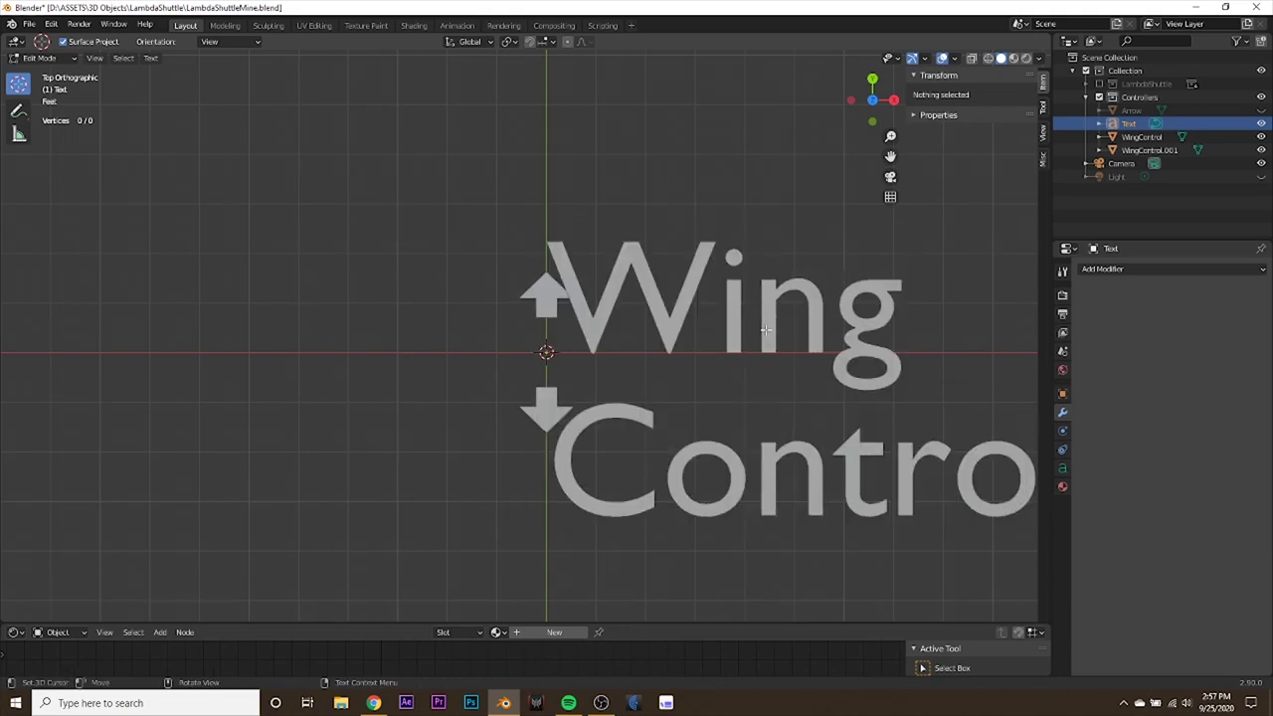
type("l")
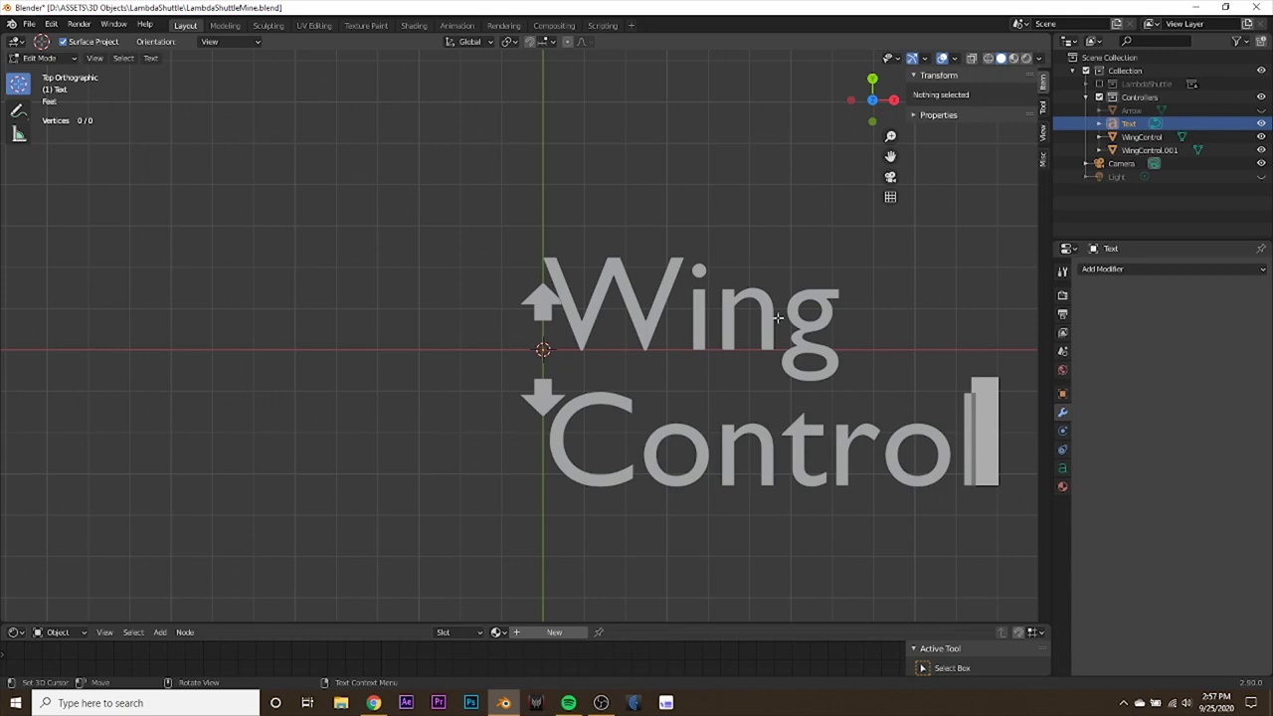
key("Tab")
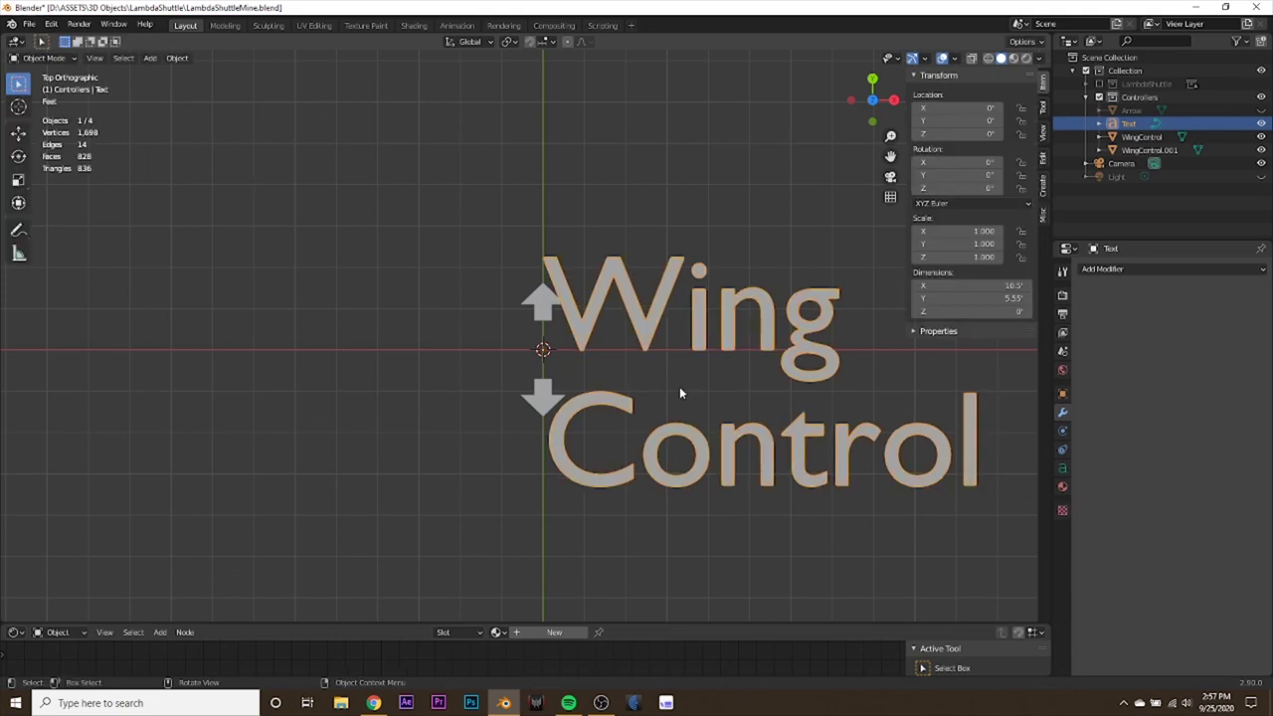
Scale the Wing Control text down to about 0.204 in top view.
middle_click_drag(679, 386, 710, 378)
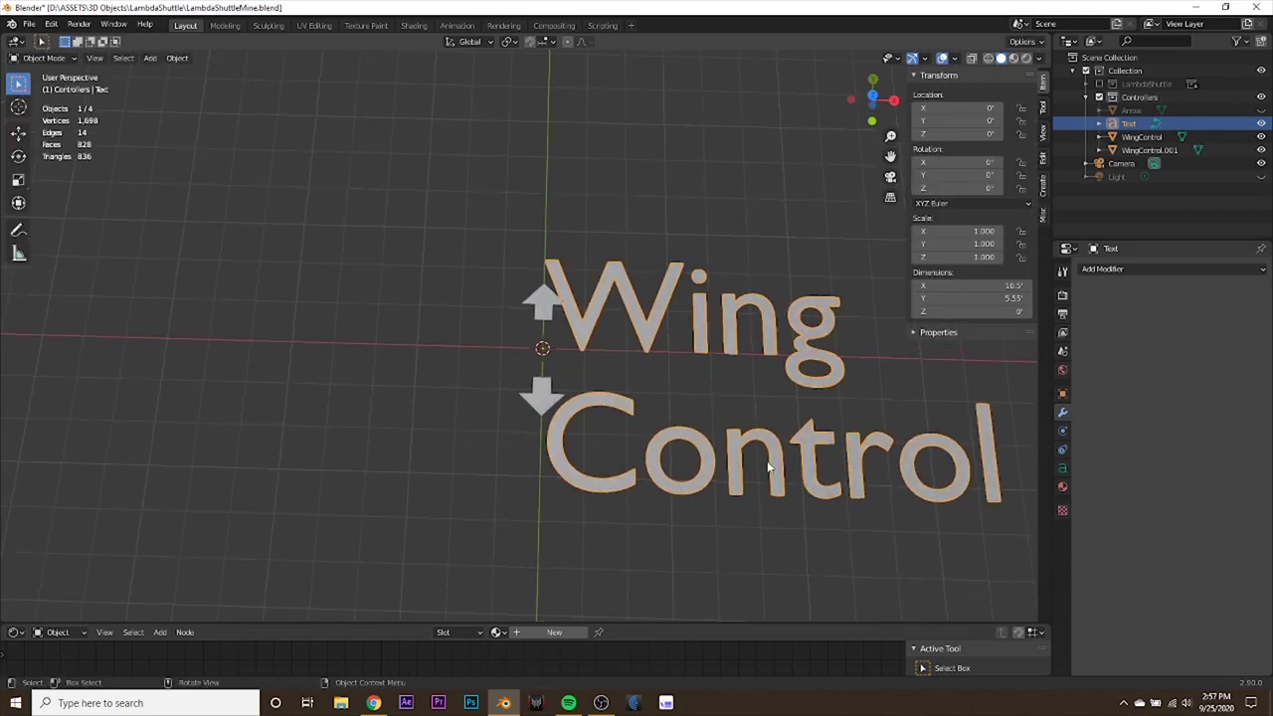
key("KP_7")
key("s")
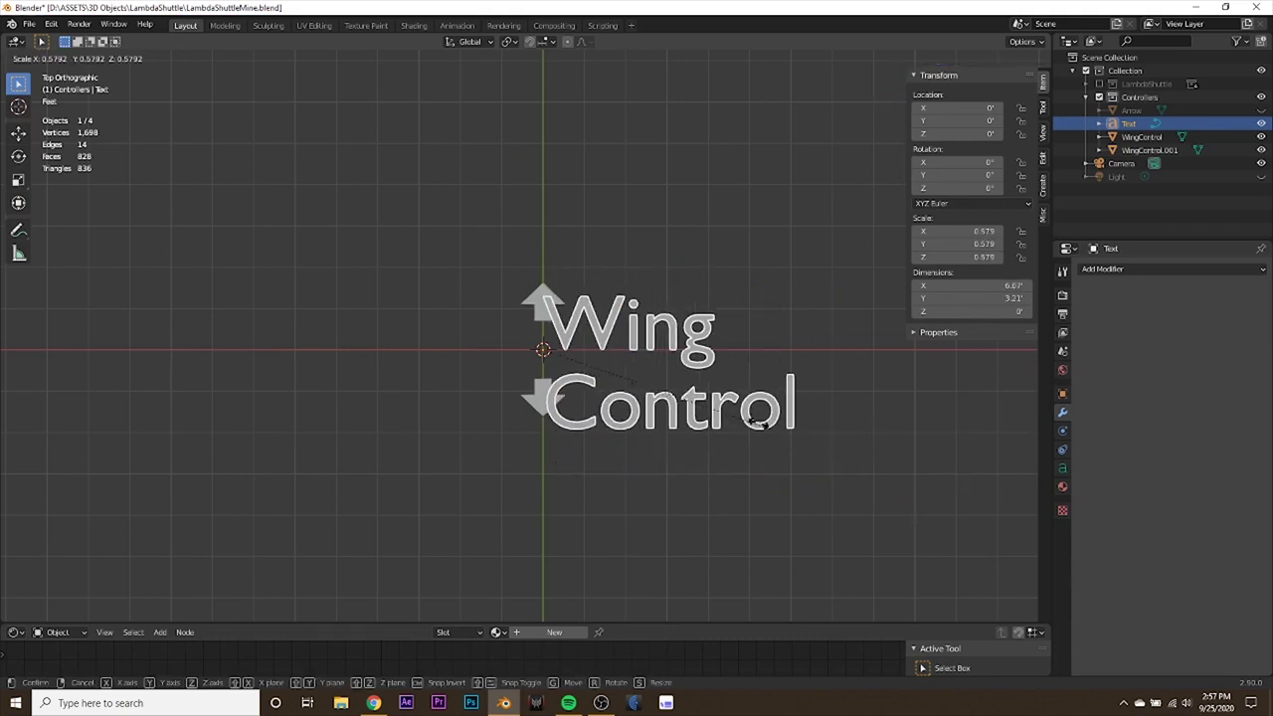
left_click(616, 364)
scroll(678, 412, "up", 4)
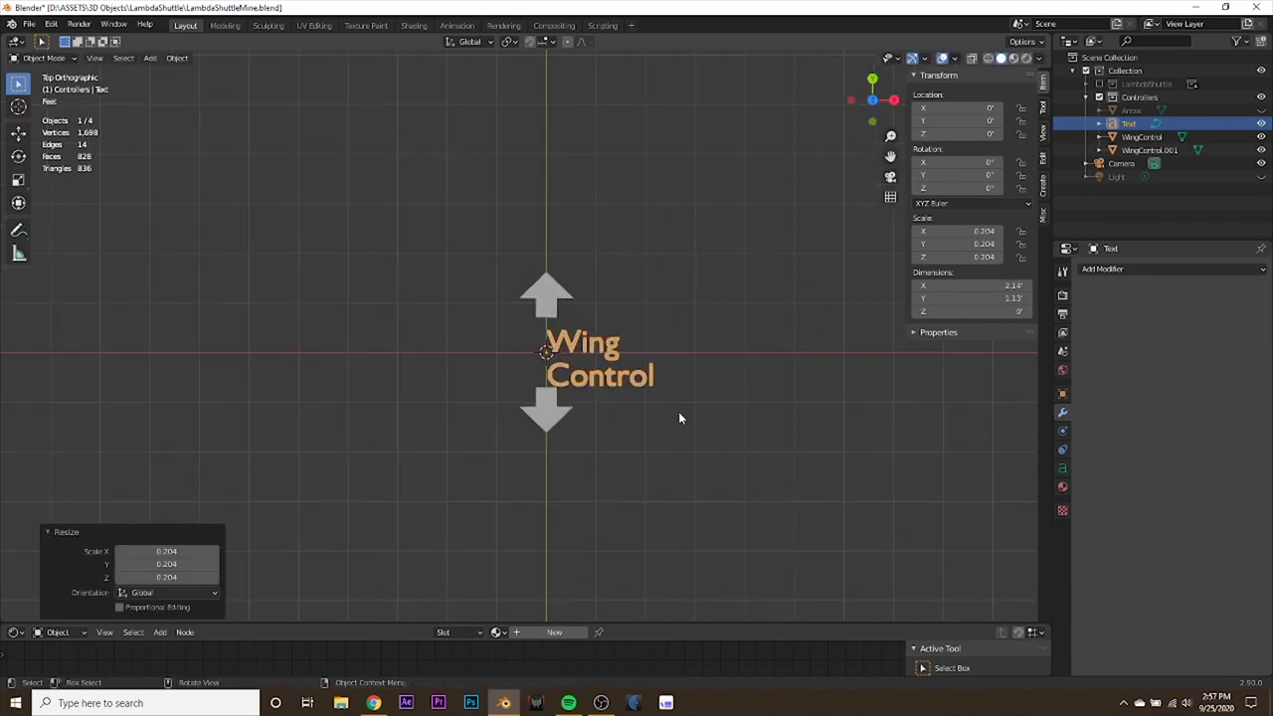
Convert the Wing Control text object to a mesh.
right_click(605, 353)
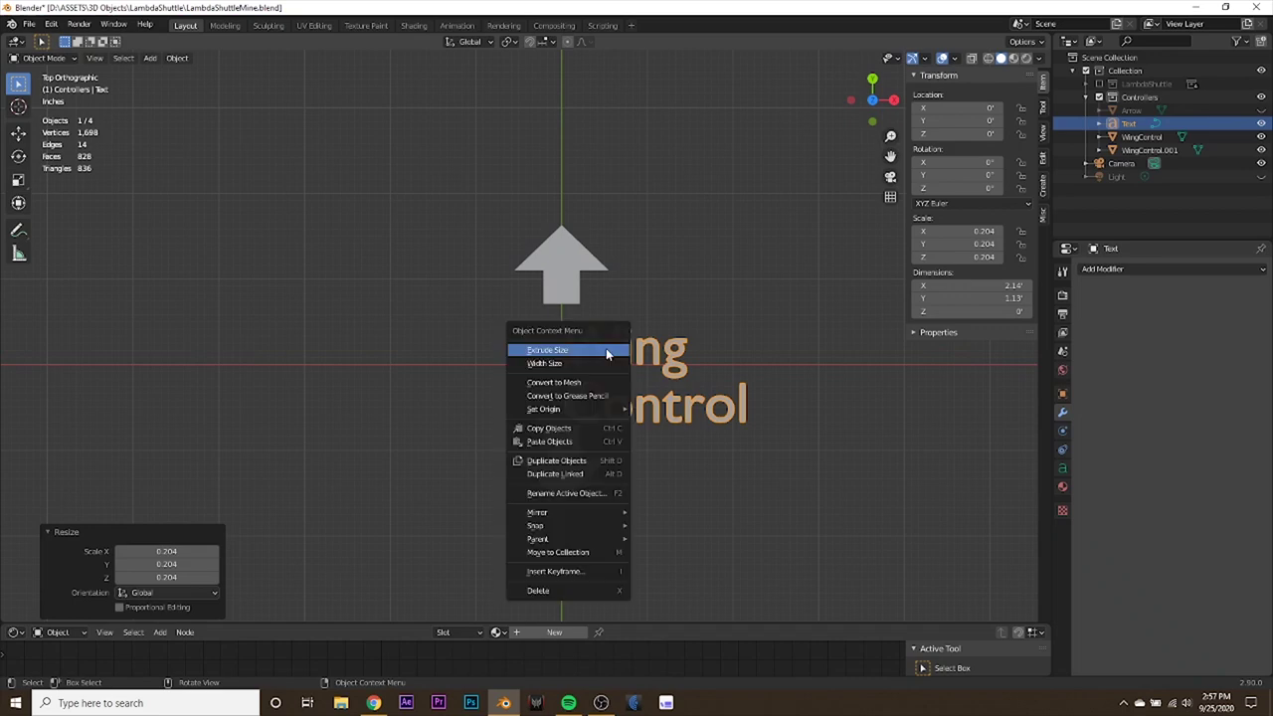
left_click(182, 58)
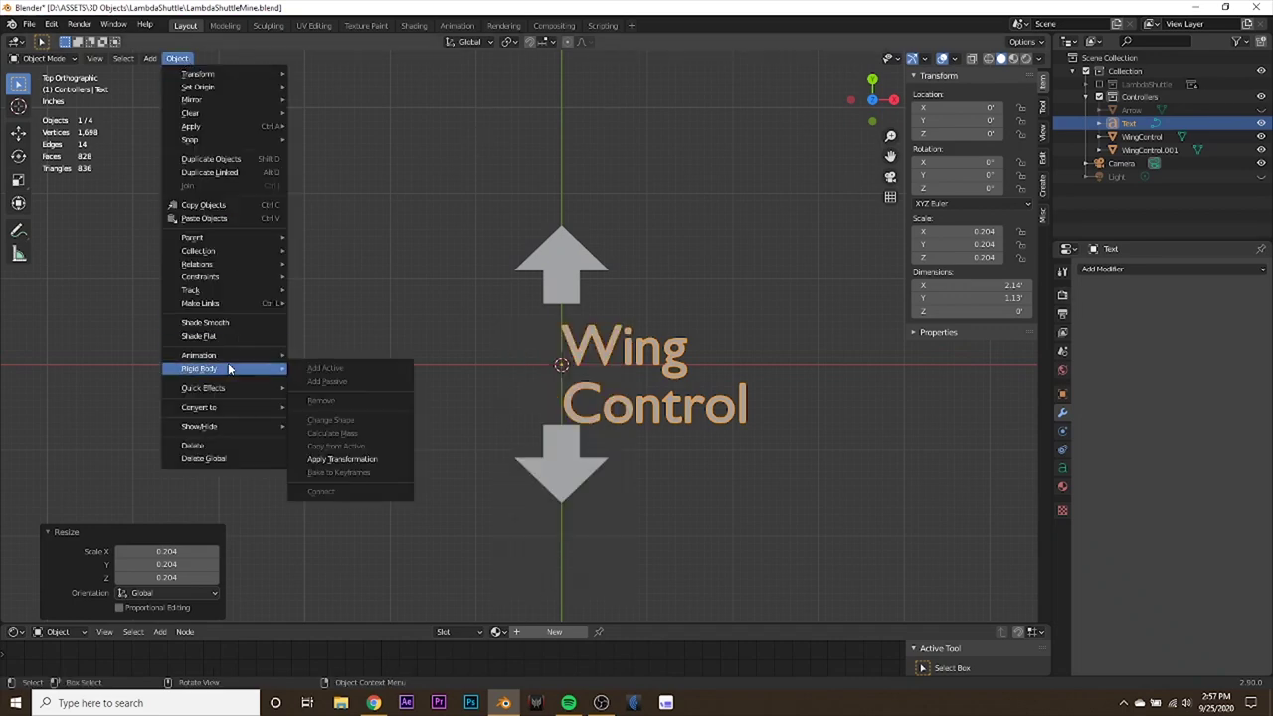
mouse_move(223, 408)
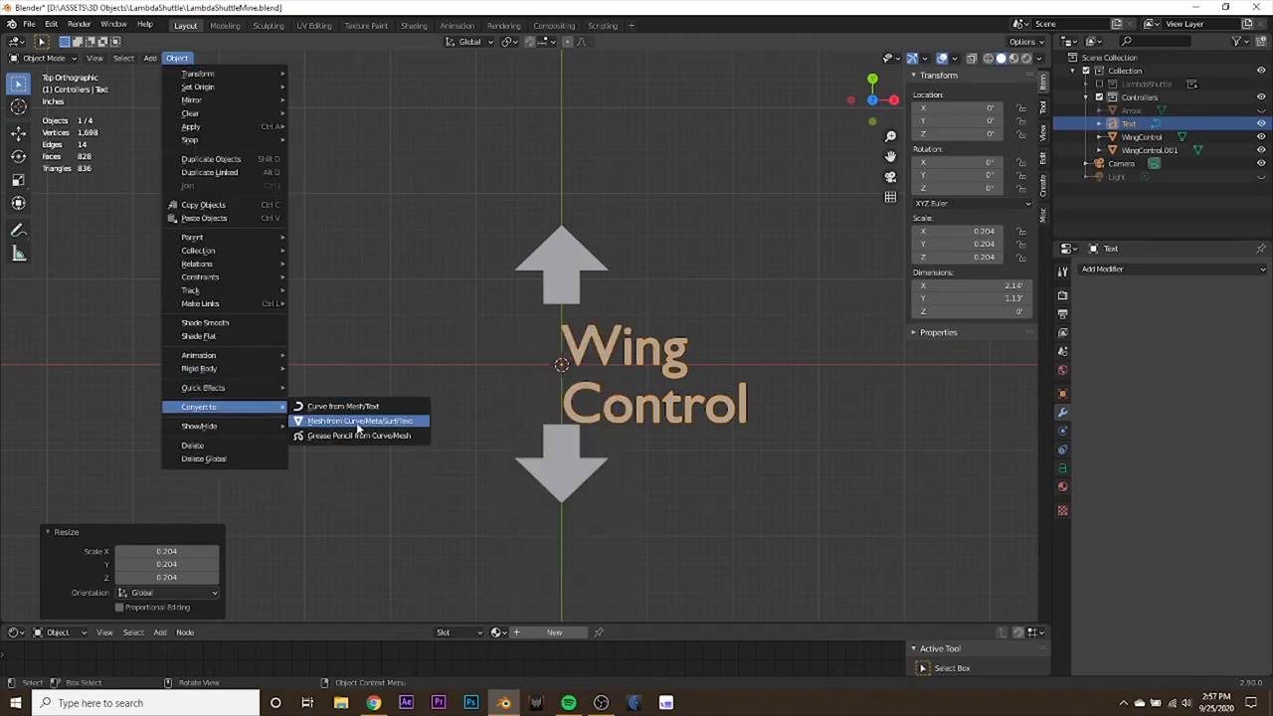
left_click(410, 426)
Set the text mesh's geometry to its origin, and move it about 0.097' along X and -0.032' along Y.
scroll(596, 382, "up", 2)
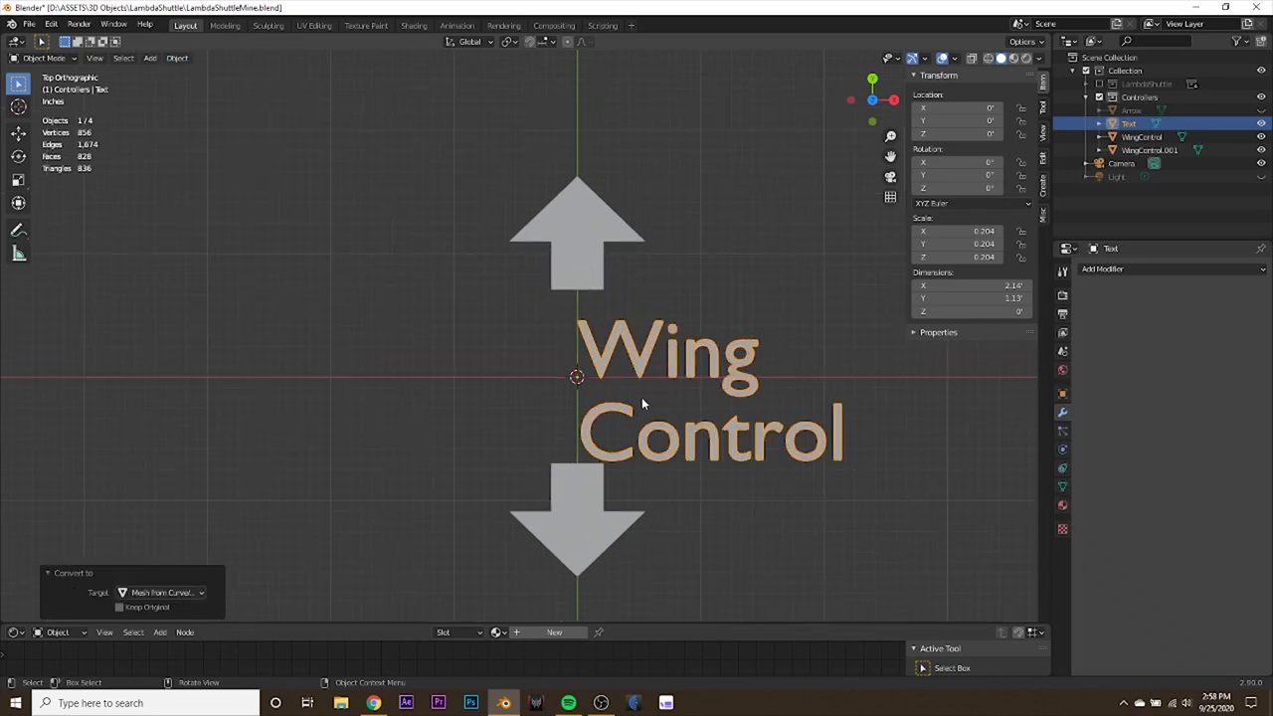
right_click(635, 354)
mouse_move(629, 389)
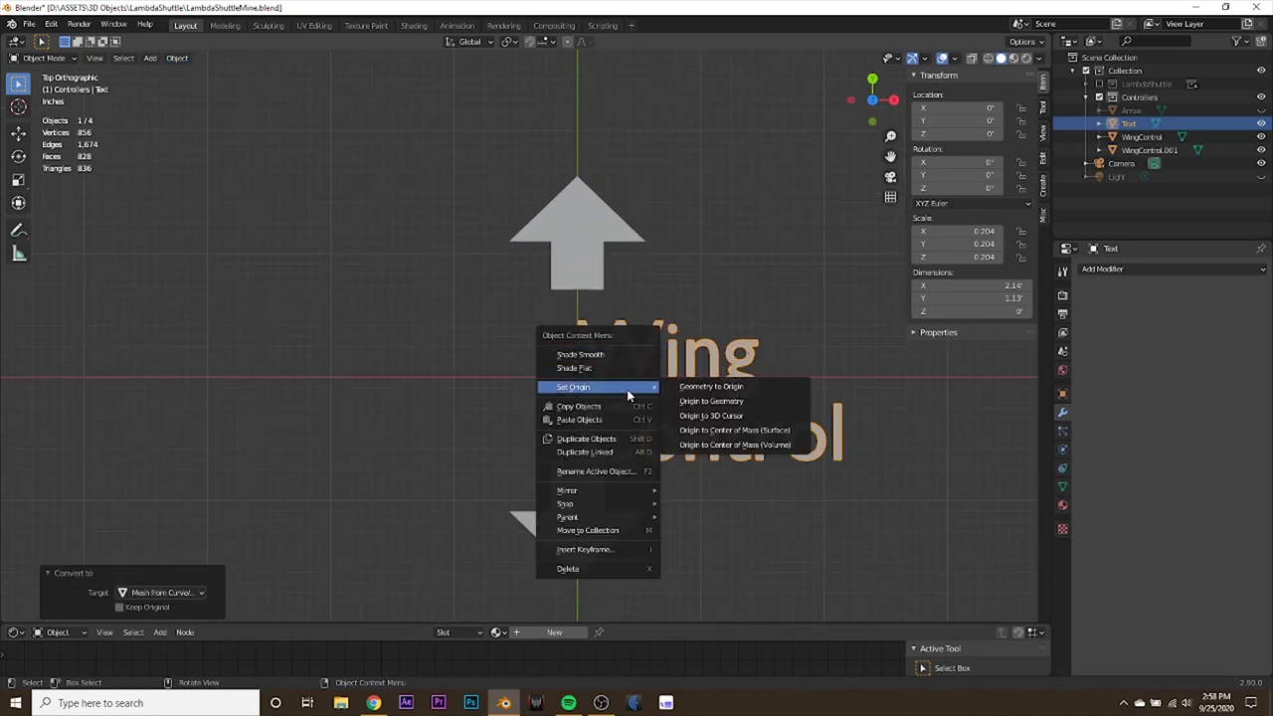
left_click(760, 386)
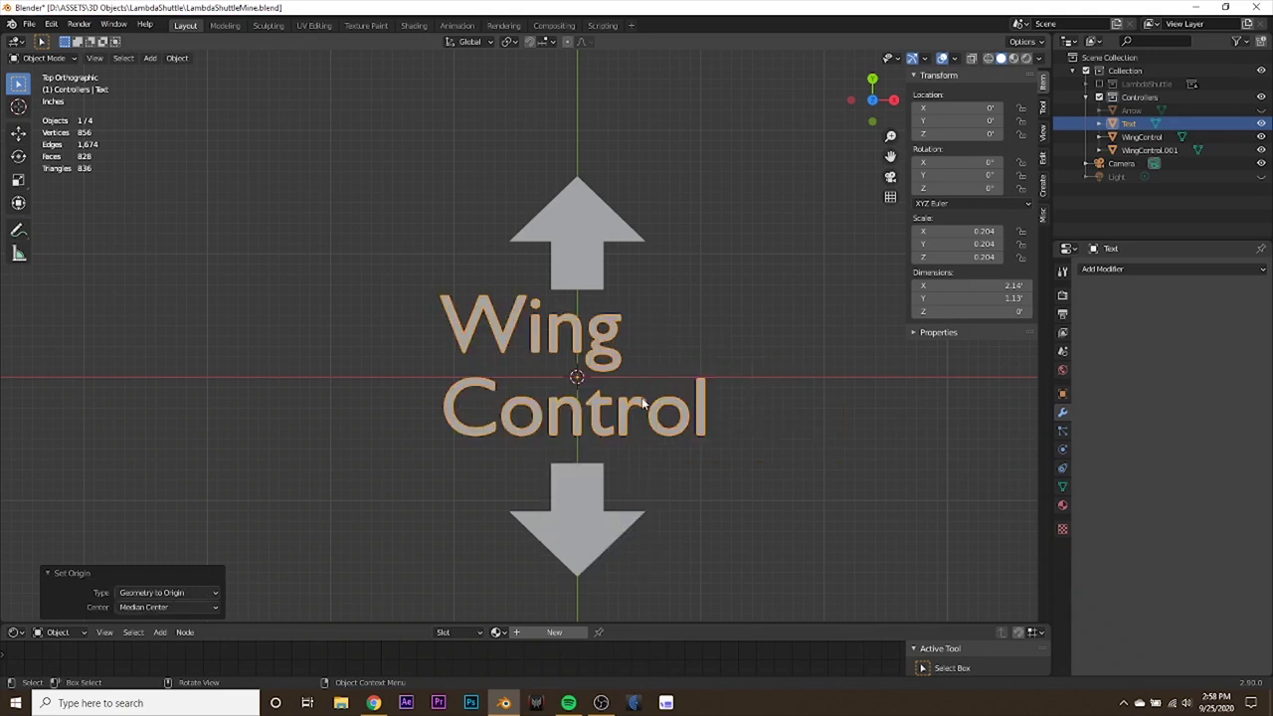
left_click_drag(641, 403, 653, 408)
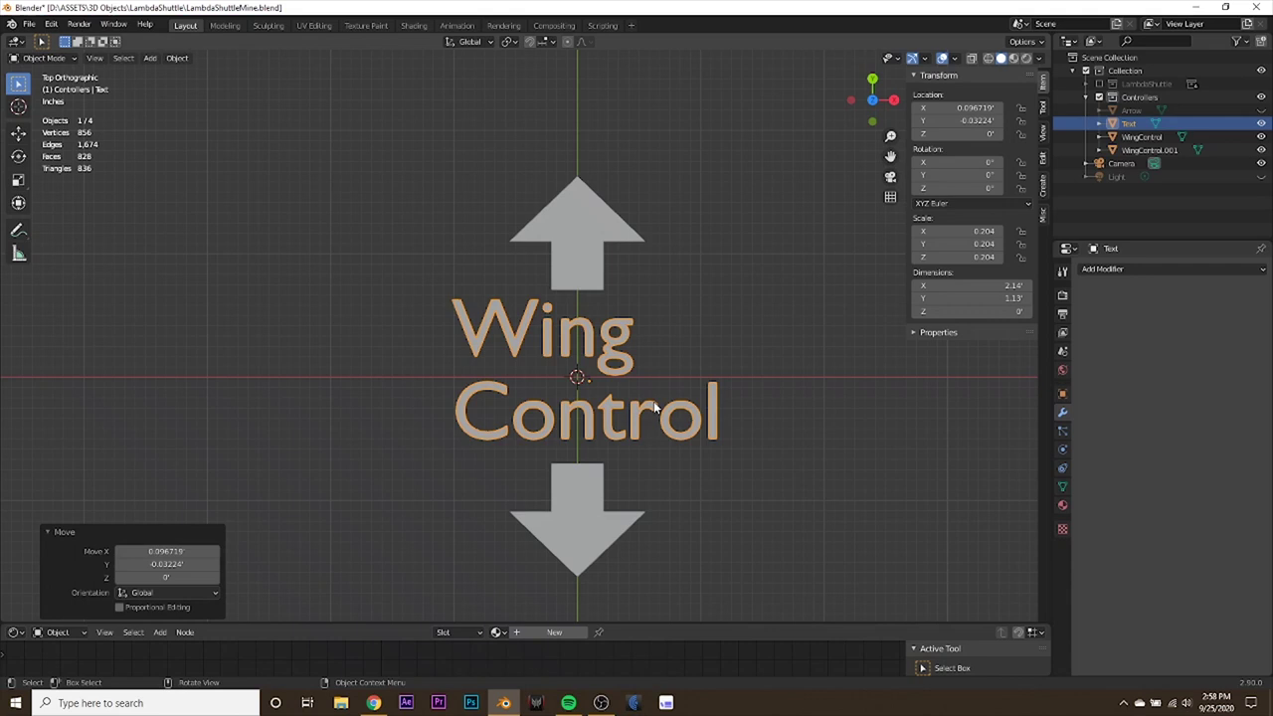
Set the origin of the upward-pointing arrow to the 3D cursor.
left_click(571, 276)
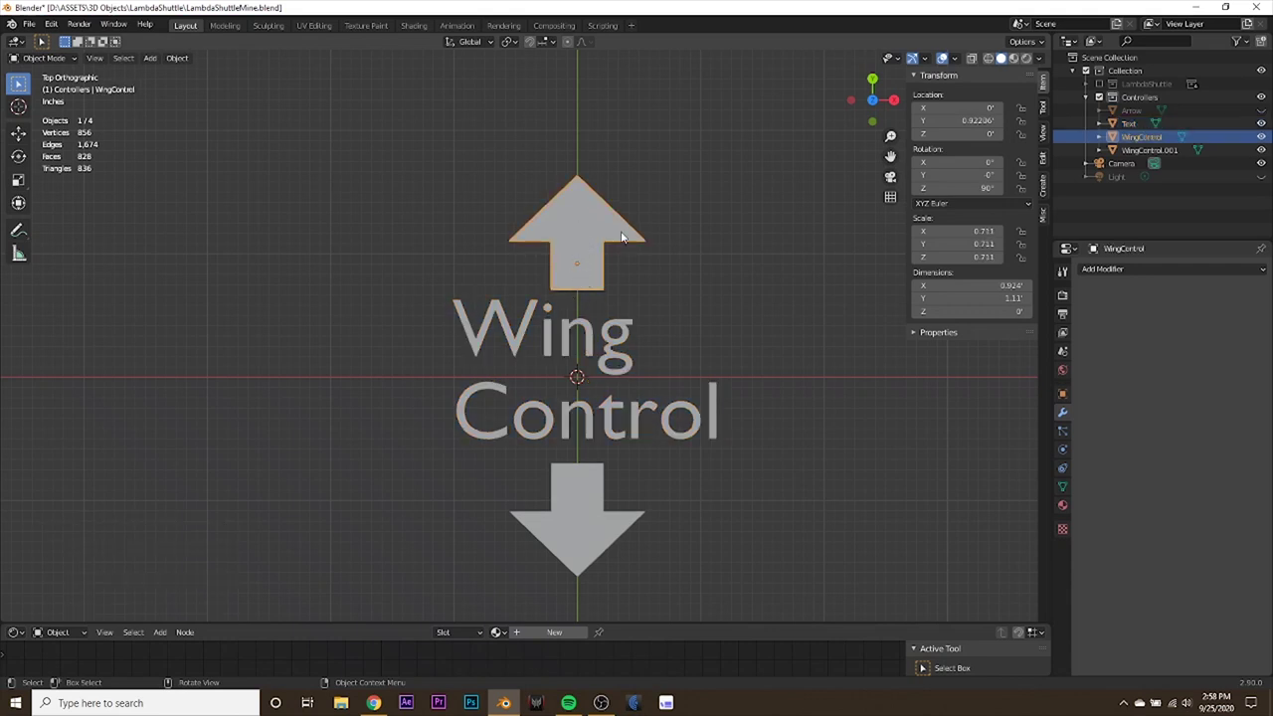
right_click(599, 238)
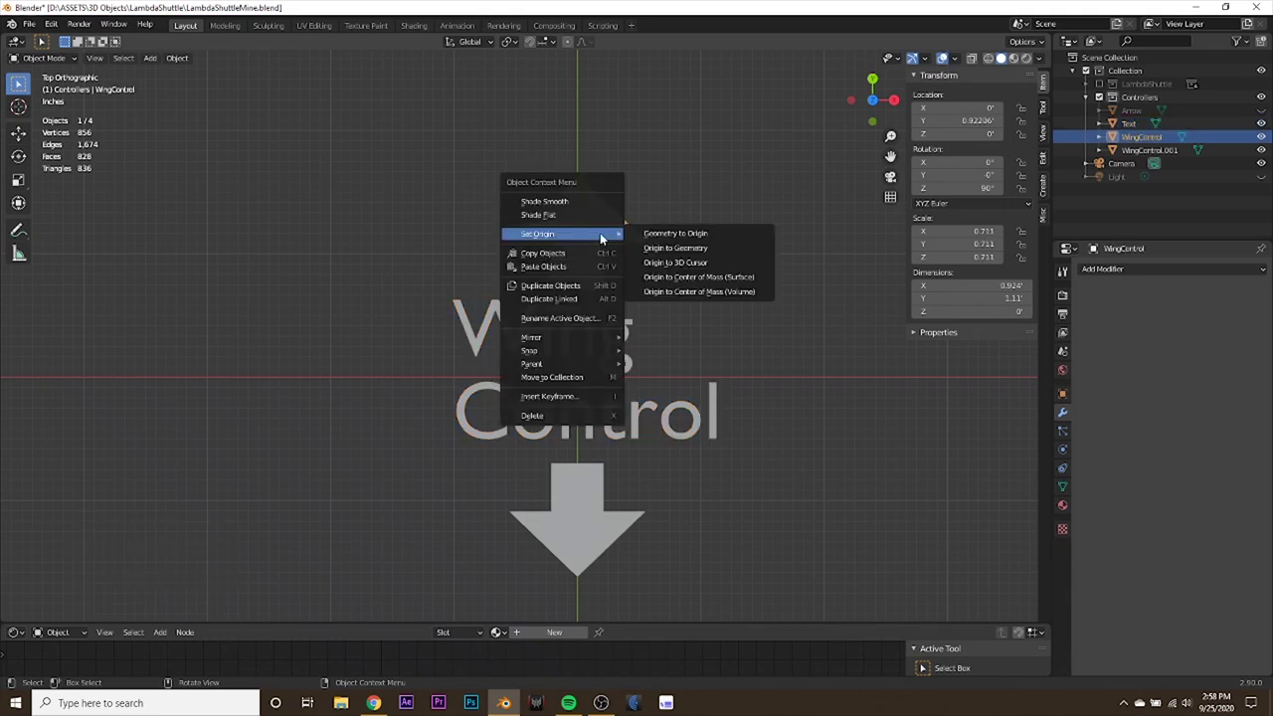
mouse_move(576, 232)
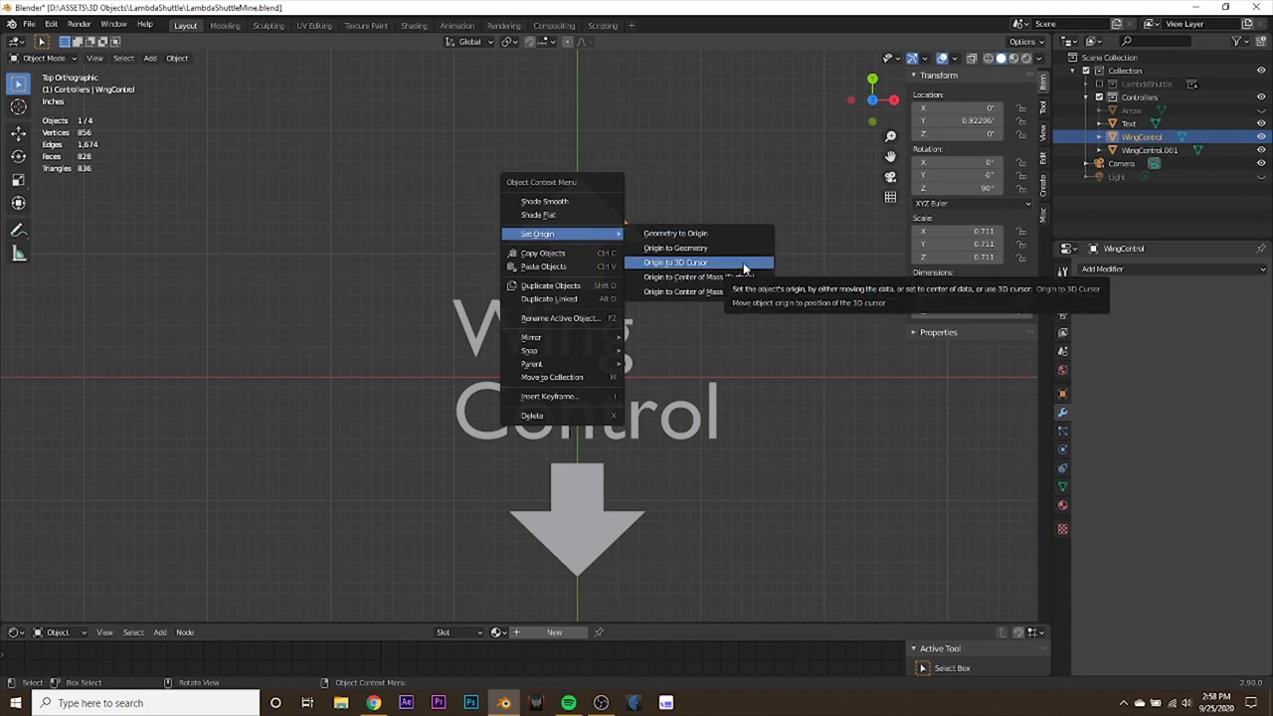
left_click(735, 277)
right_click(595, 257)
mouse_move(594, 256)
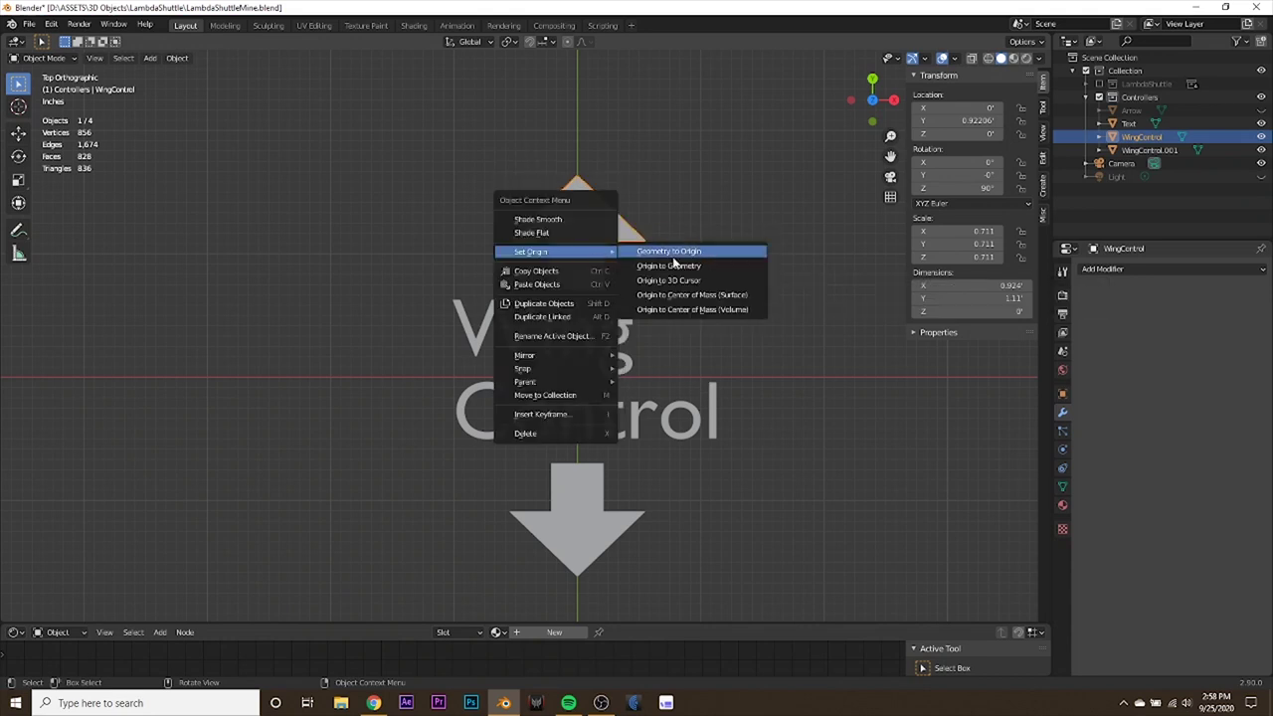
left_click(708, 282)
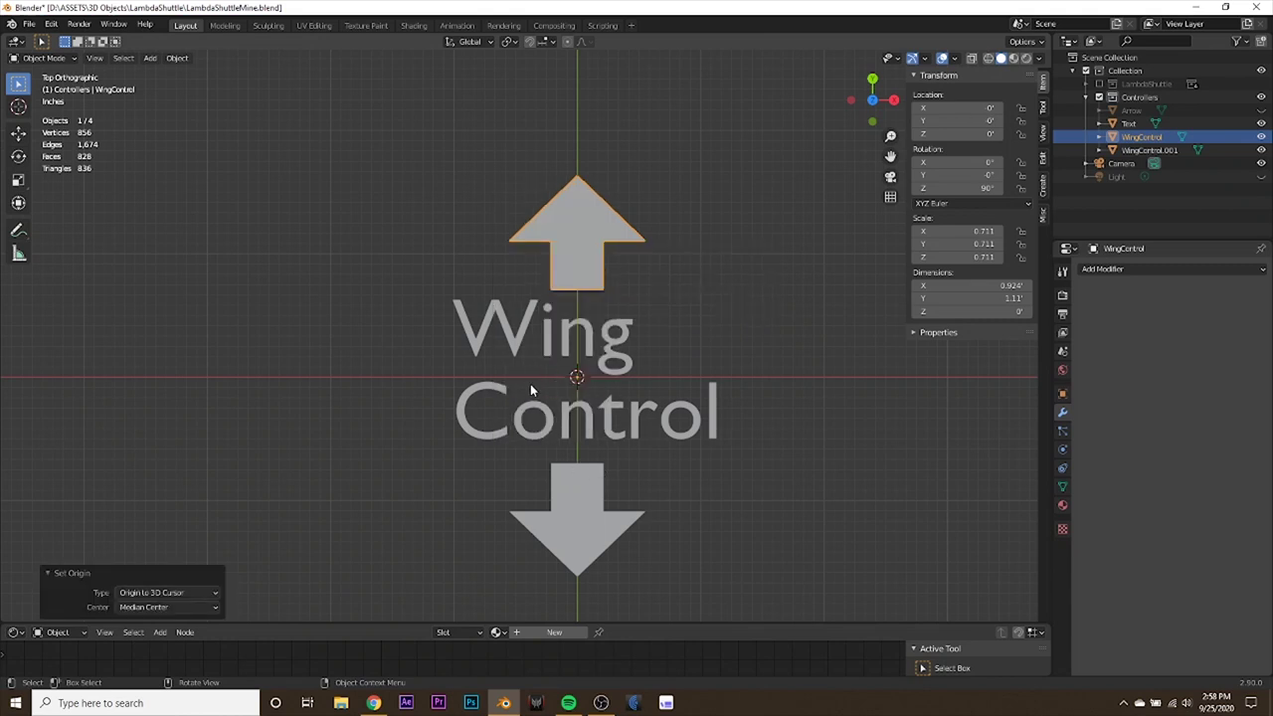
Join the downward arrow and the text into the upward WingControl arrow.
left_click(595, 511)
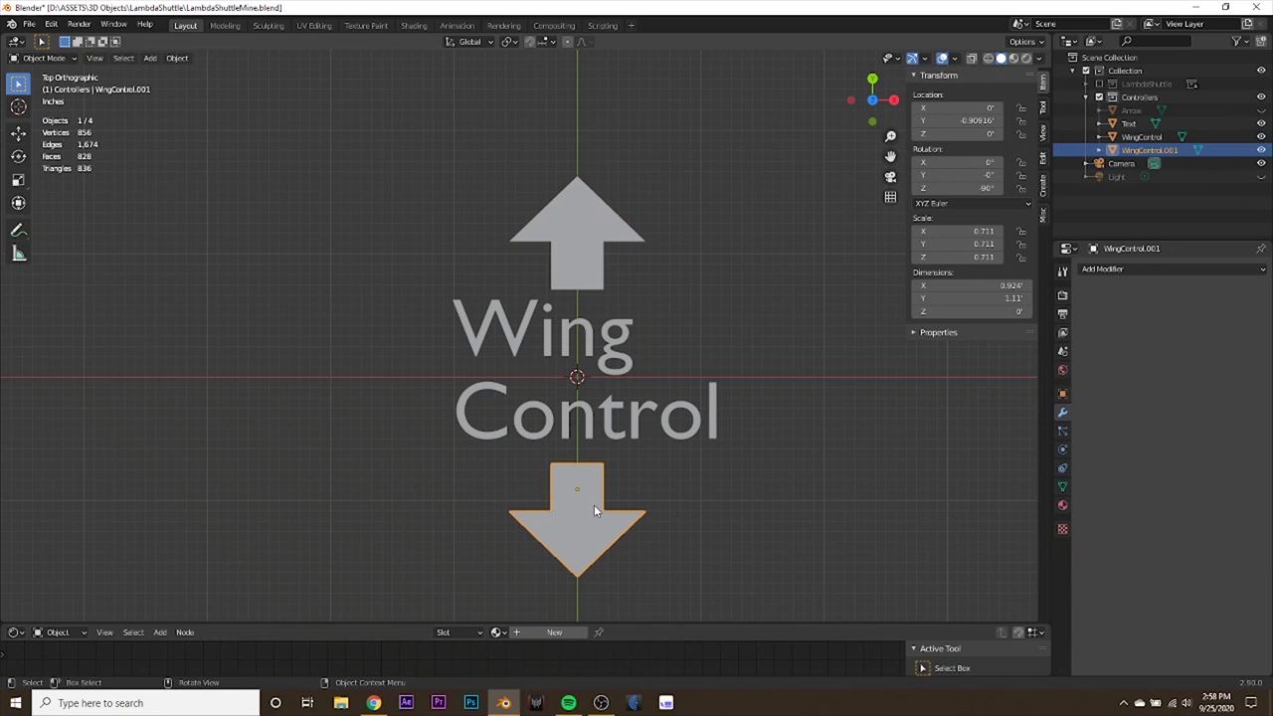
left_click(628, 433, "shift")
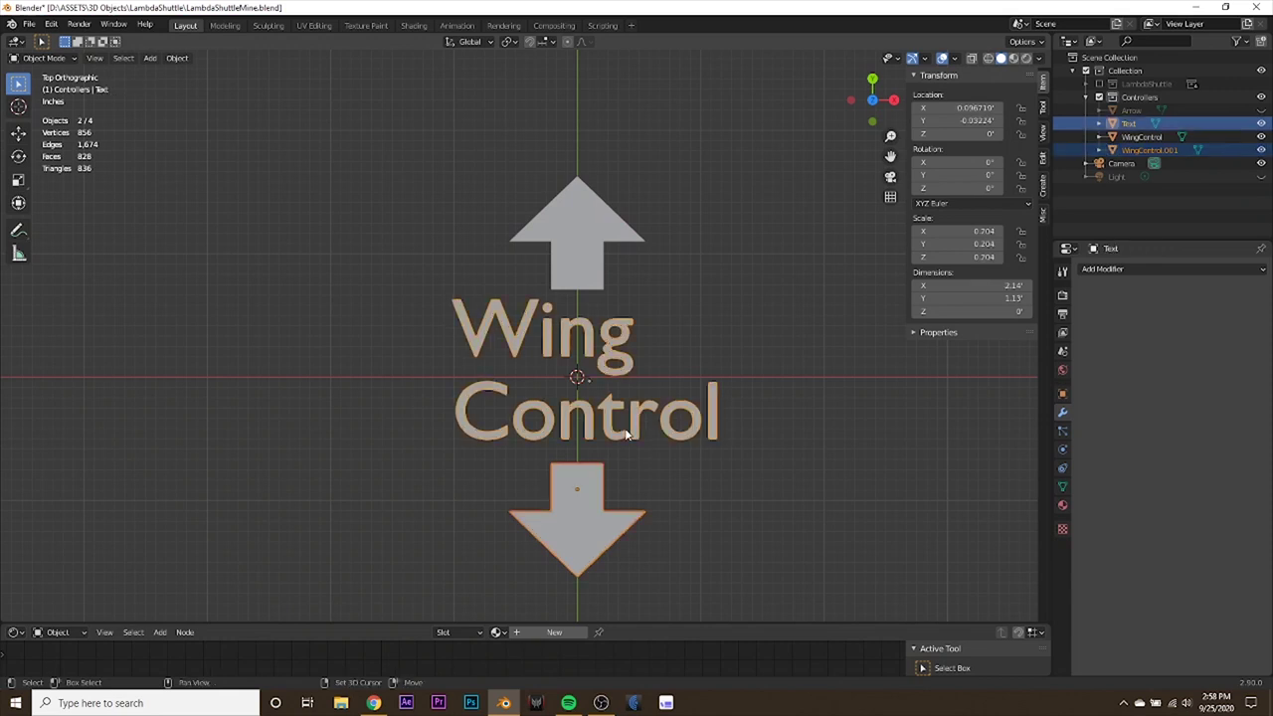
left_click(575, 260, "shift")
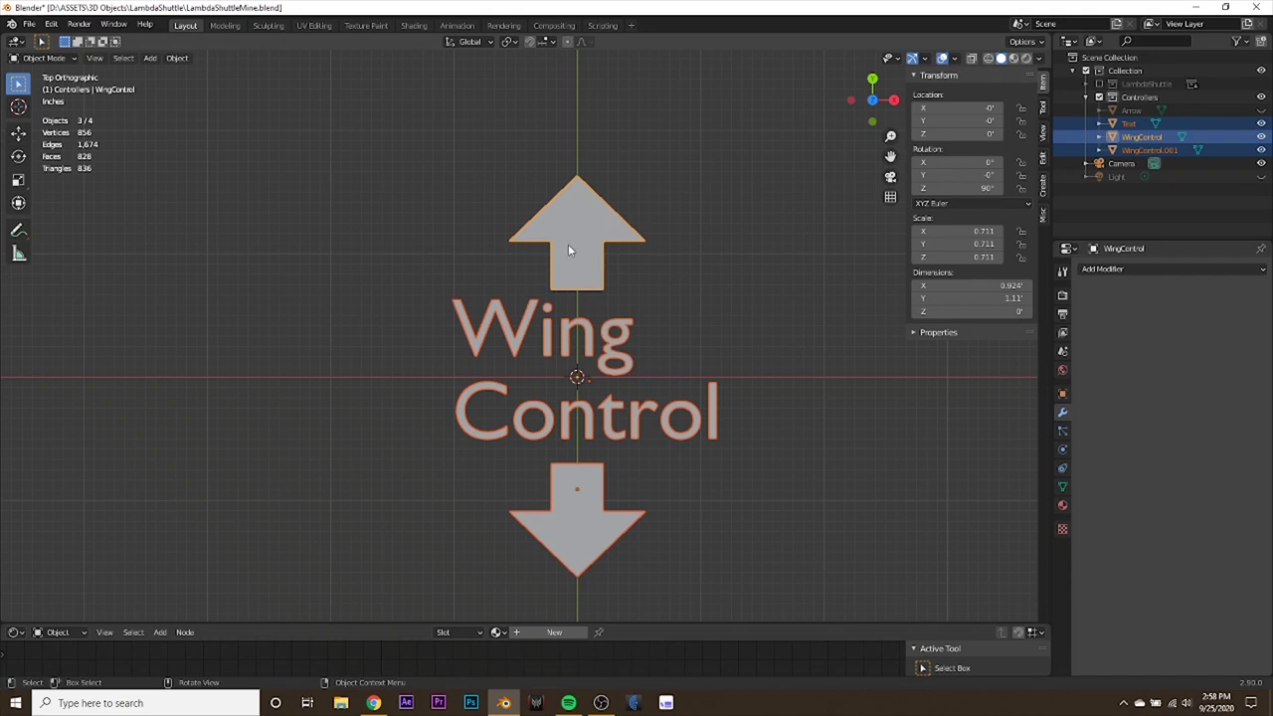
key("ctrl+j")
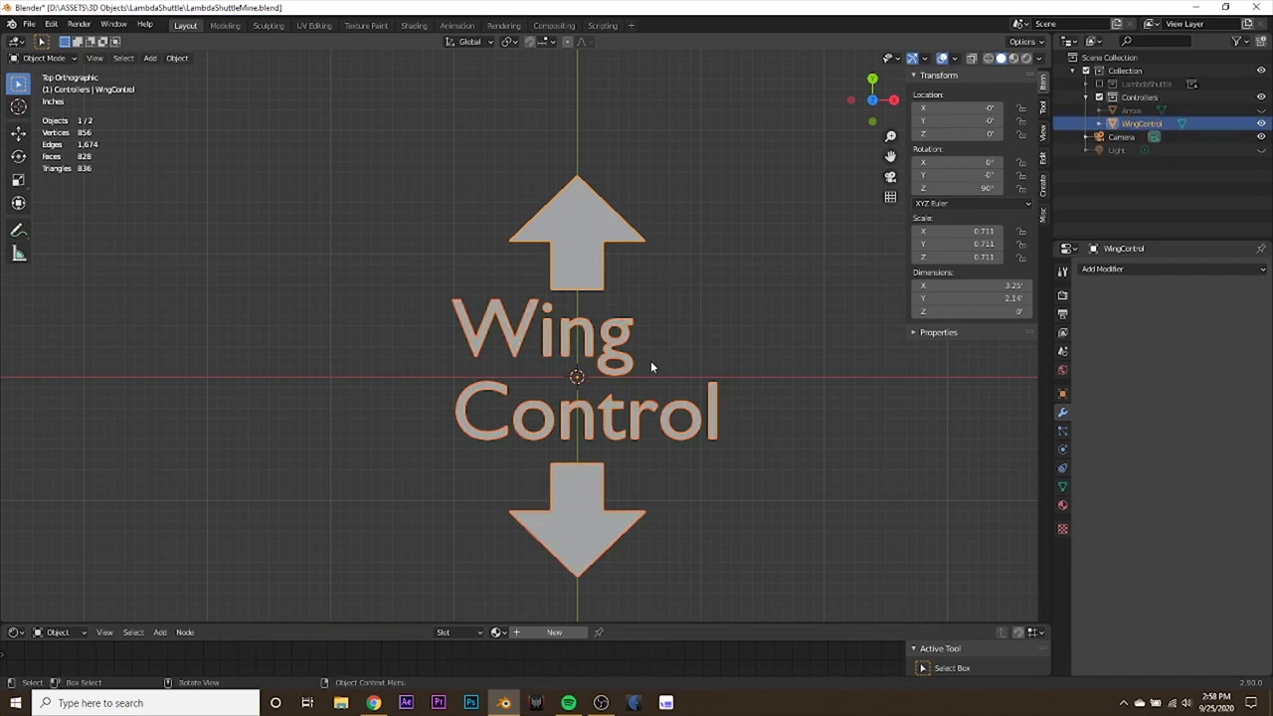
middle_click_drag(647, 364, 608, 279)
middle_click_drag(591, 322, 644, 358)
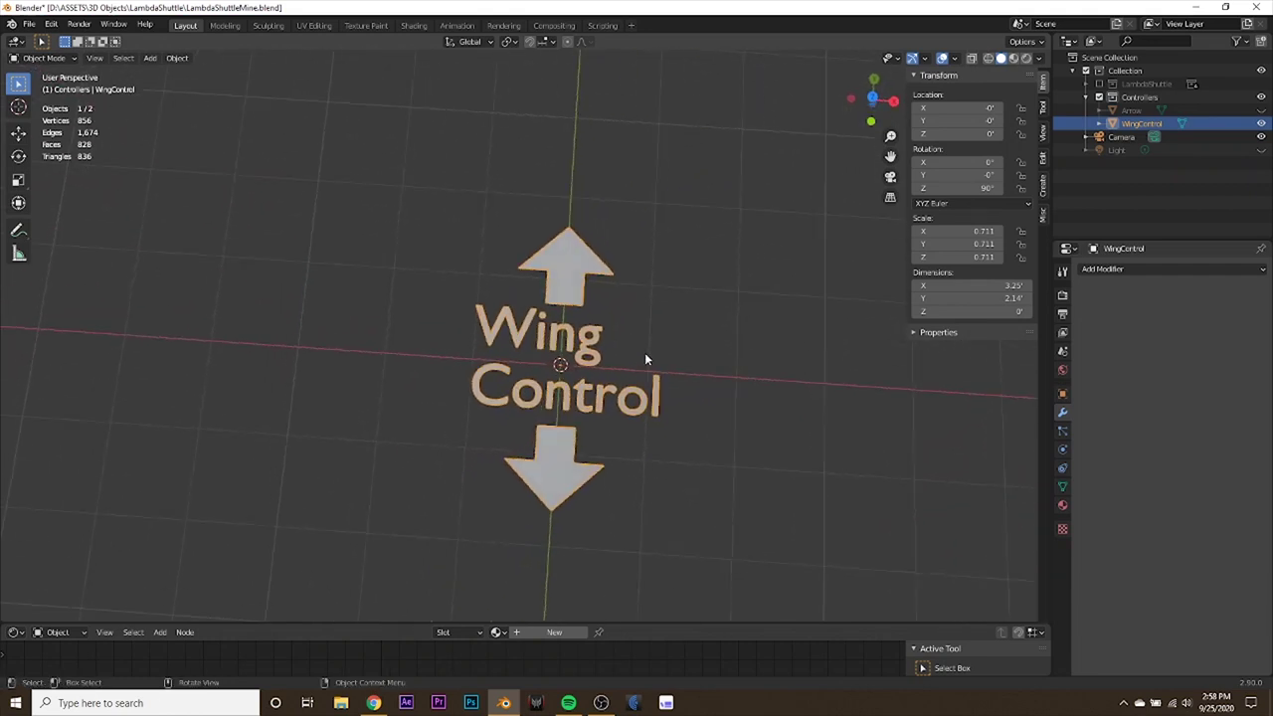
key("KP_7")
scroll(589, 331, "up", 2)
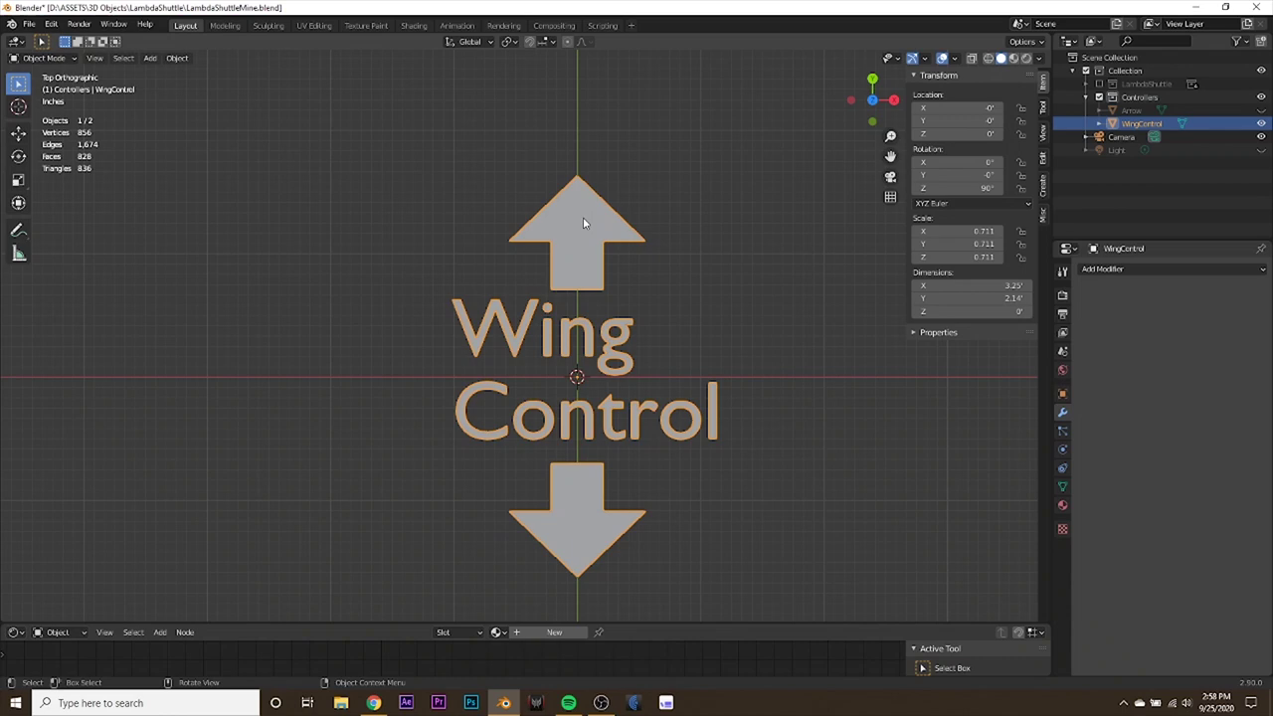
scroll(555, 247, "up", 1)
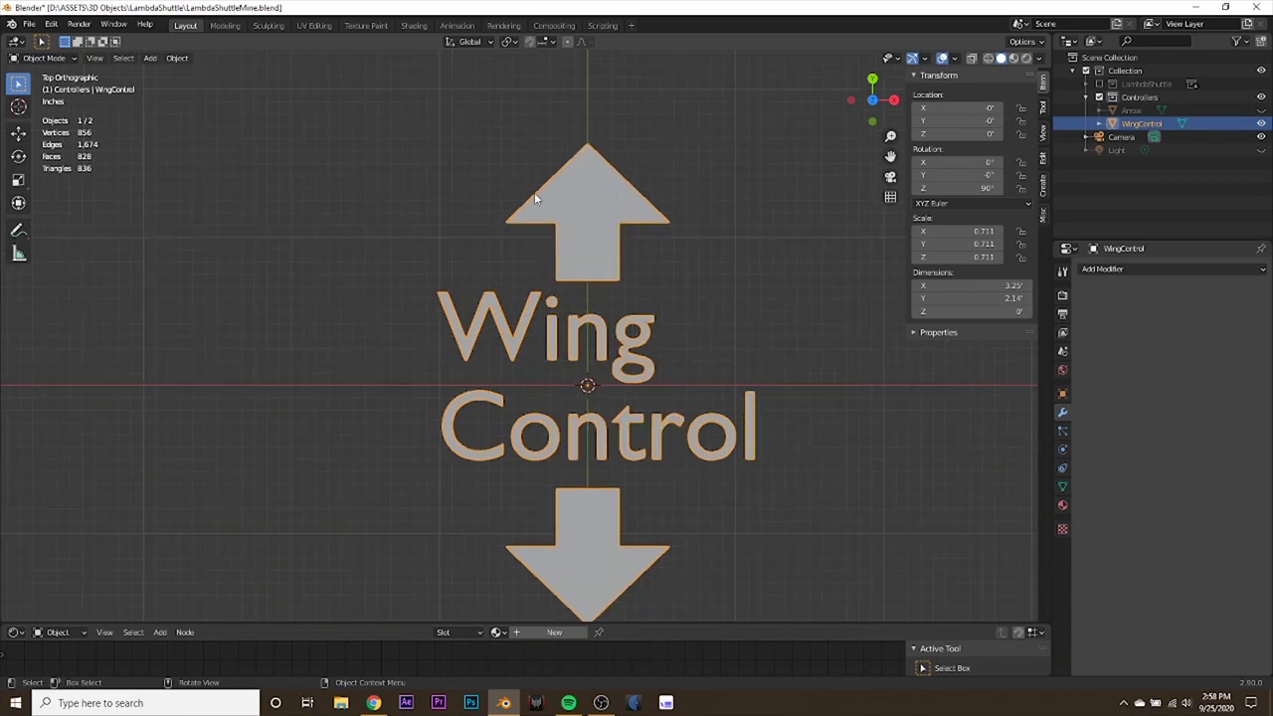
scroll(579, 355, "down", 1)
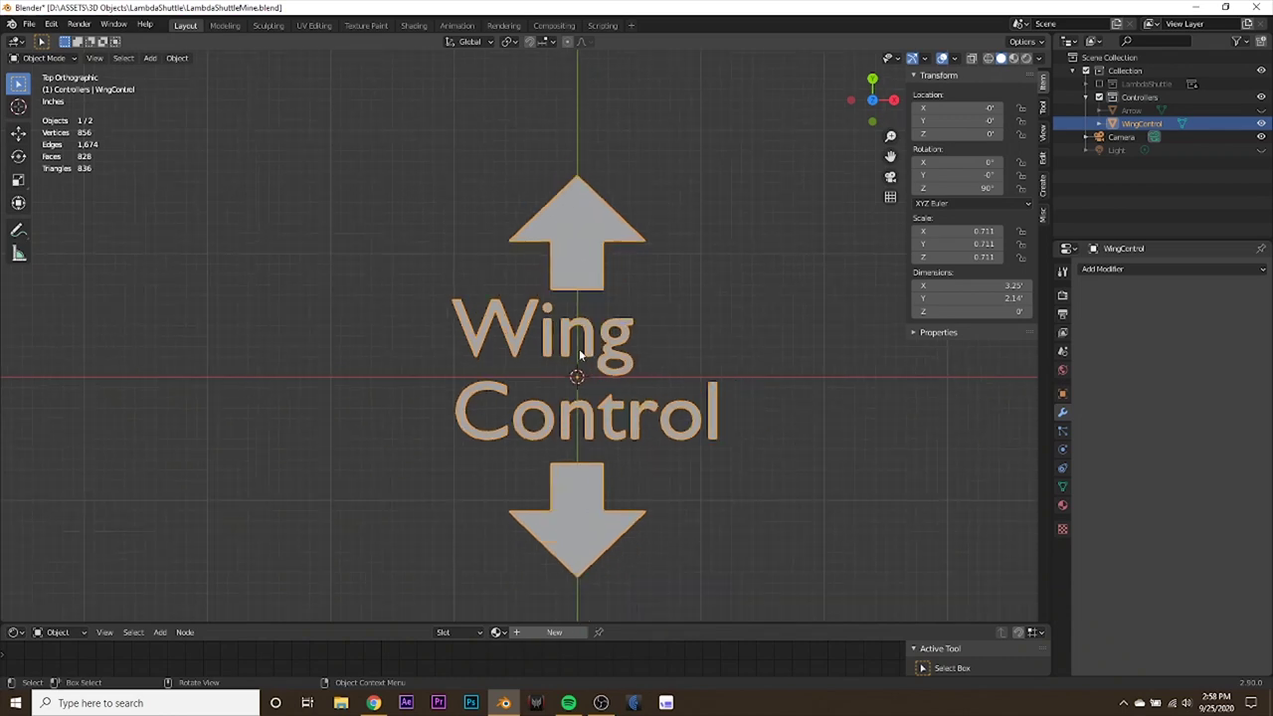
Add two material slots with new materials to the WingControl object.
left_click(1061, 505)
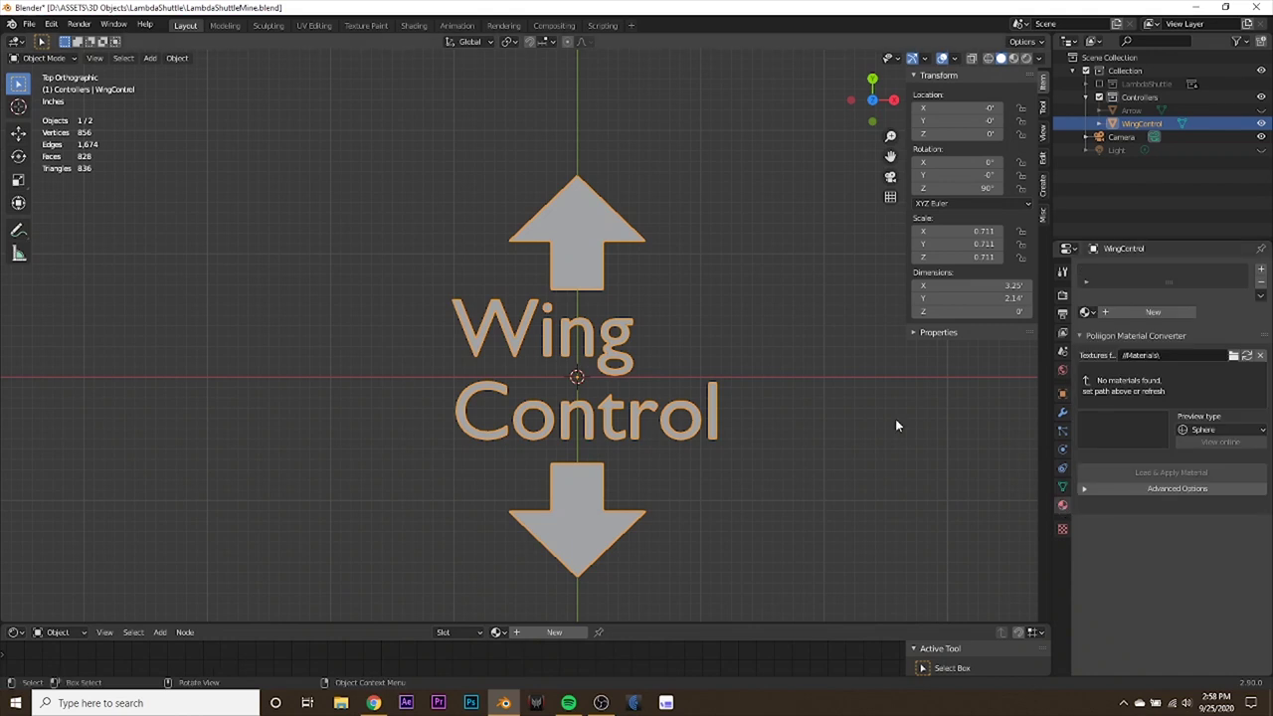
left_click(1169, 312)
left_click(1261, 269)
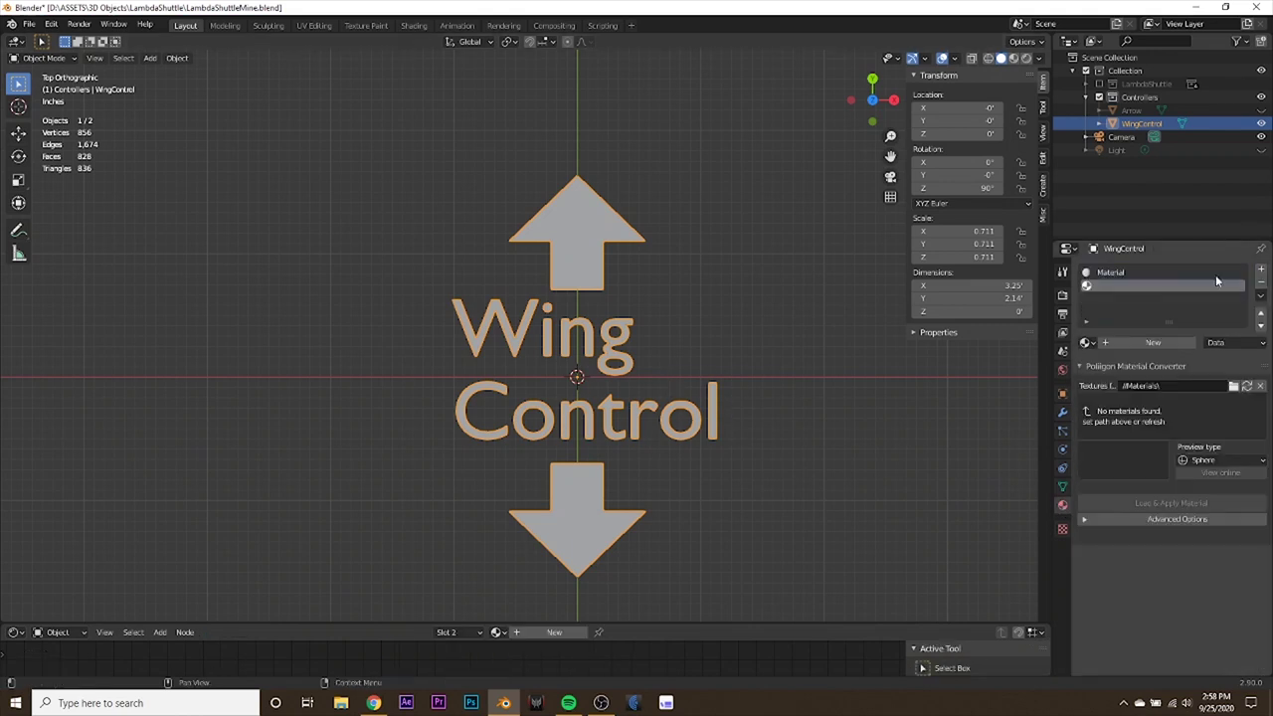
left_click(1121, 340)
Rename the first WingControl material to Arrows and the second to Text.
double_click(1109, 273)
type("A")
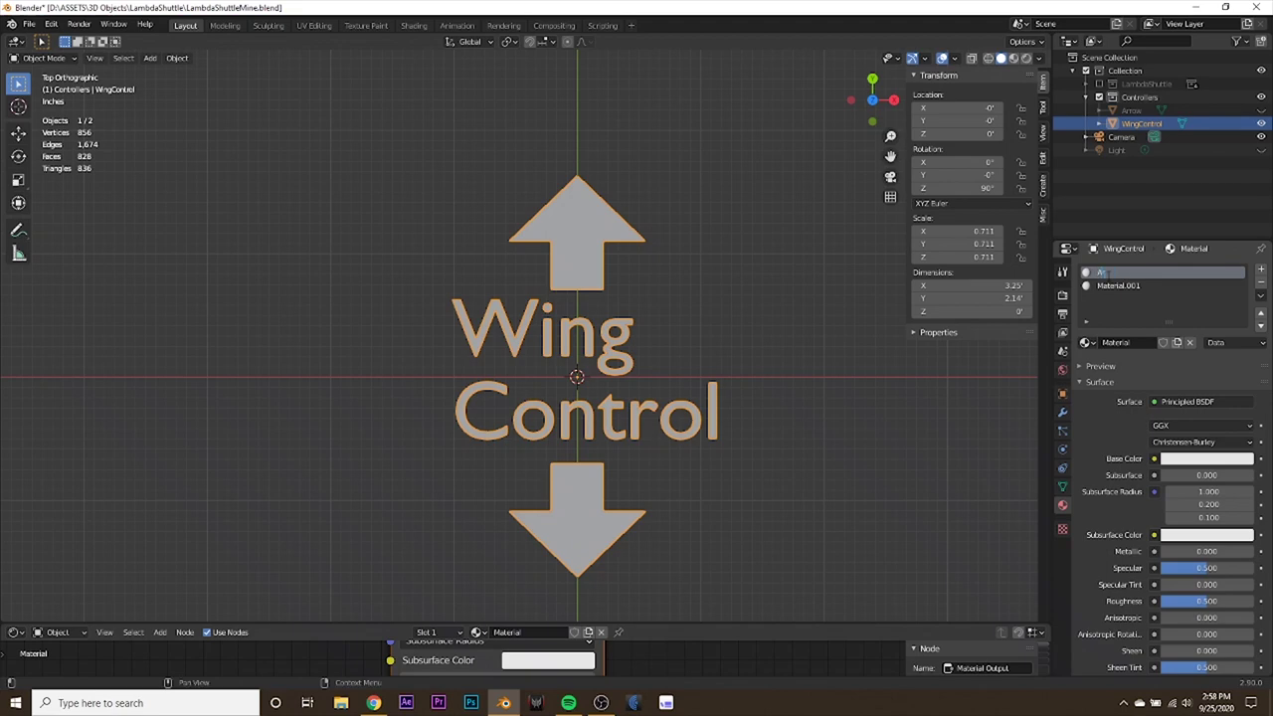
type("rrows")
key("Return")
left_click(1119, 286)
type("Tex")
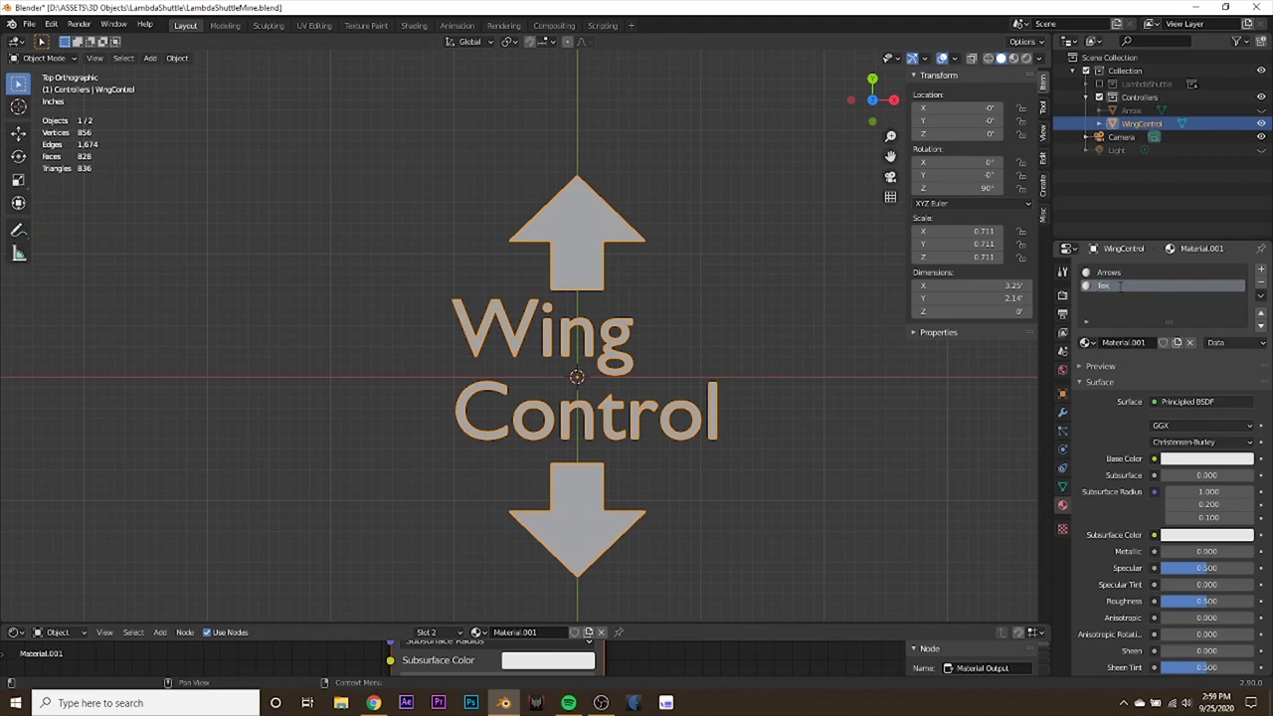
type("t")
key("Return")
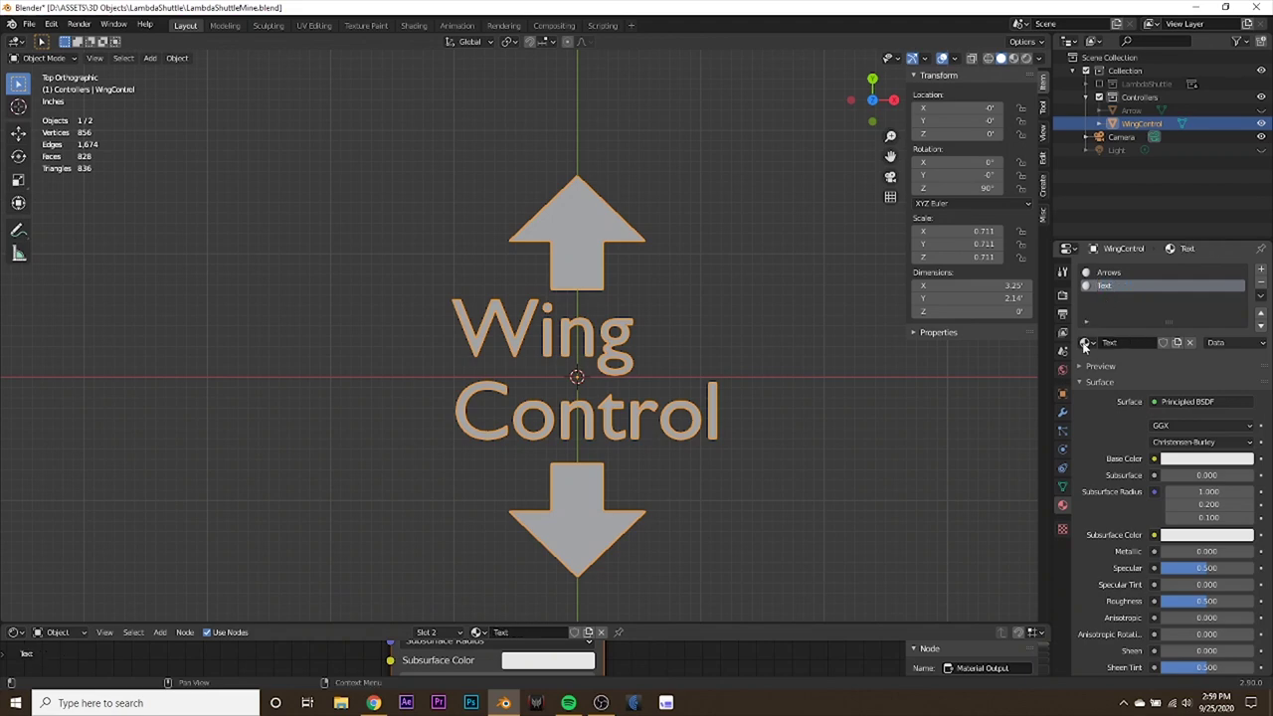
Set the Arrows material's viewport display color to yellow and its viewport metallic value to 1.000.
left_click(1086, 381)
left_click(1109, 271)
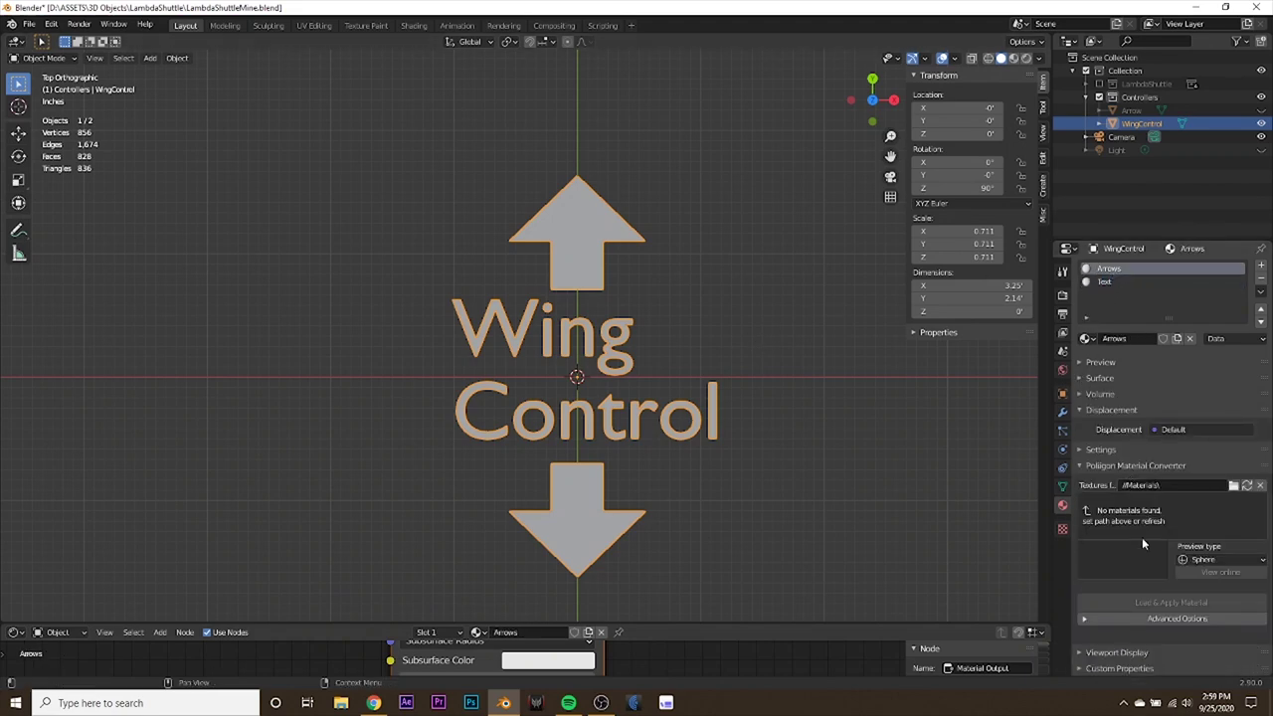
left_click(1115, 653)
scroll(1134, 596, "down", 5)
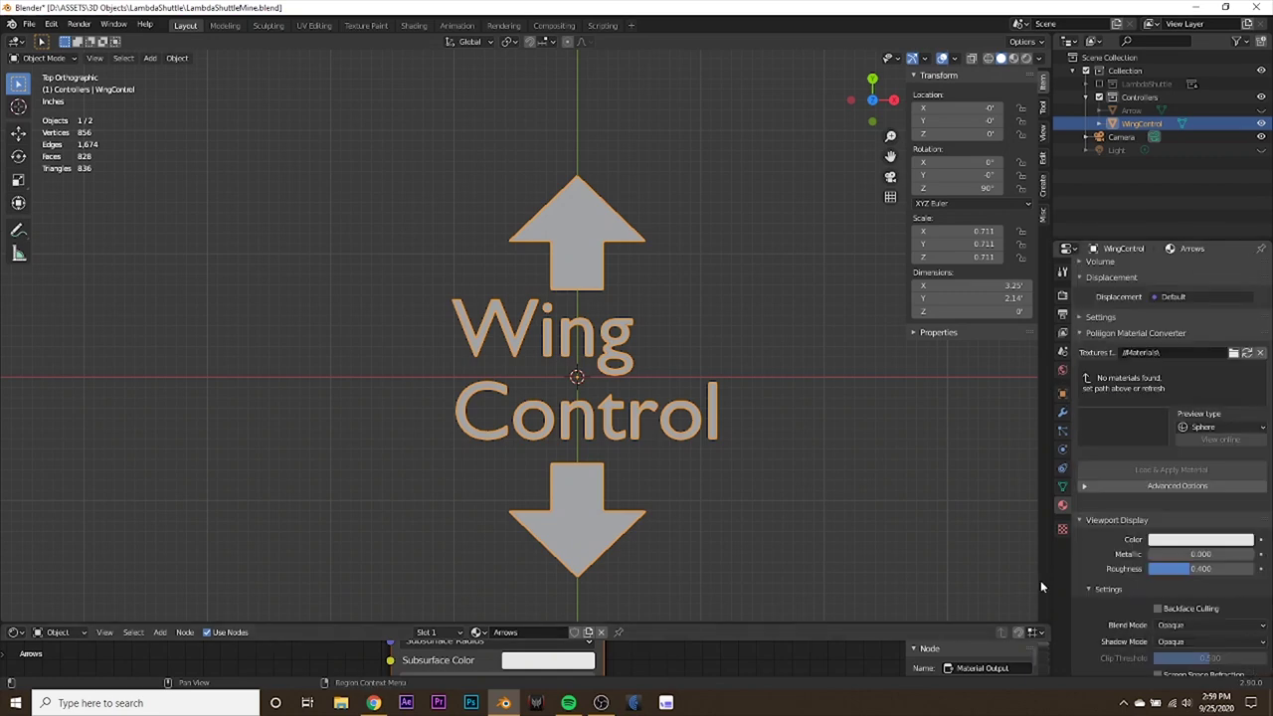
left_click(1236, 547)
left_click_drag(1184, 431, 1143, 427)
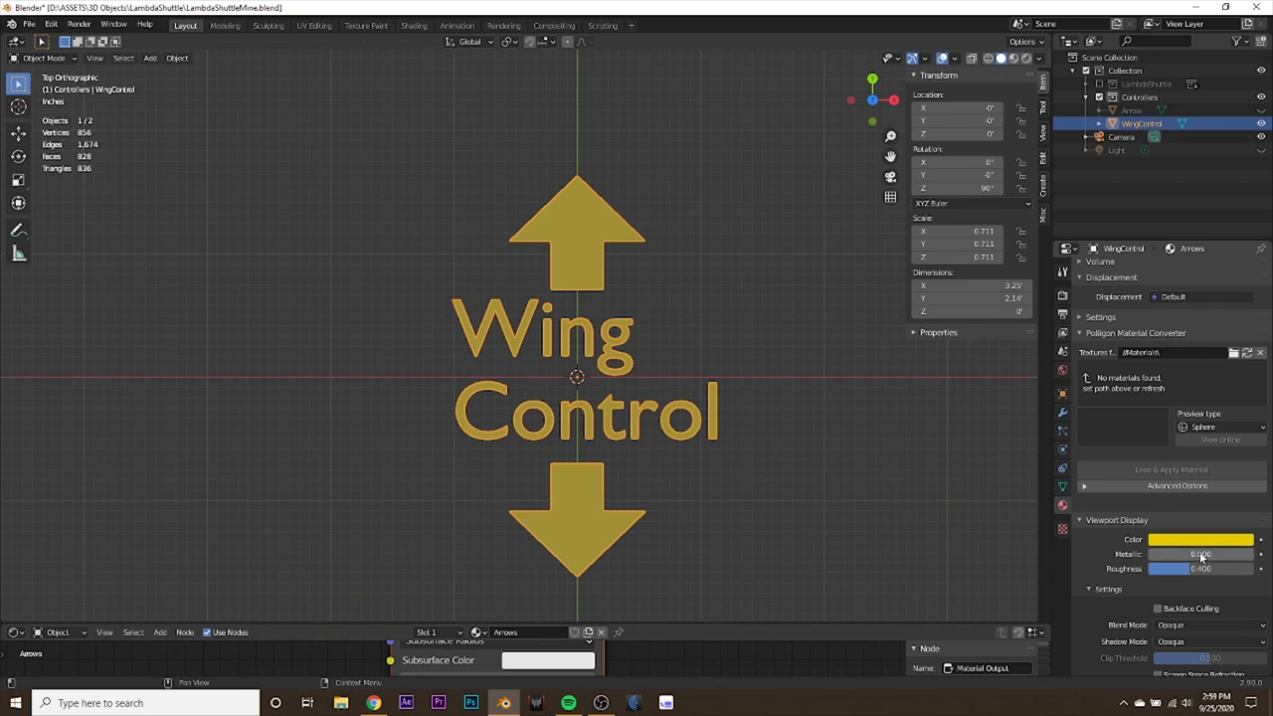
left_click_drag(1201, 556, 1253, 554)
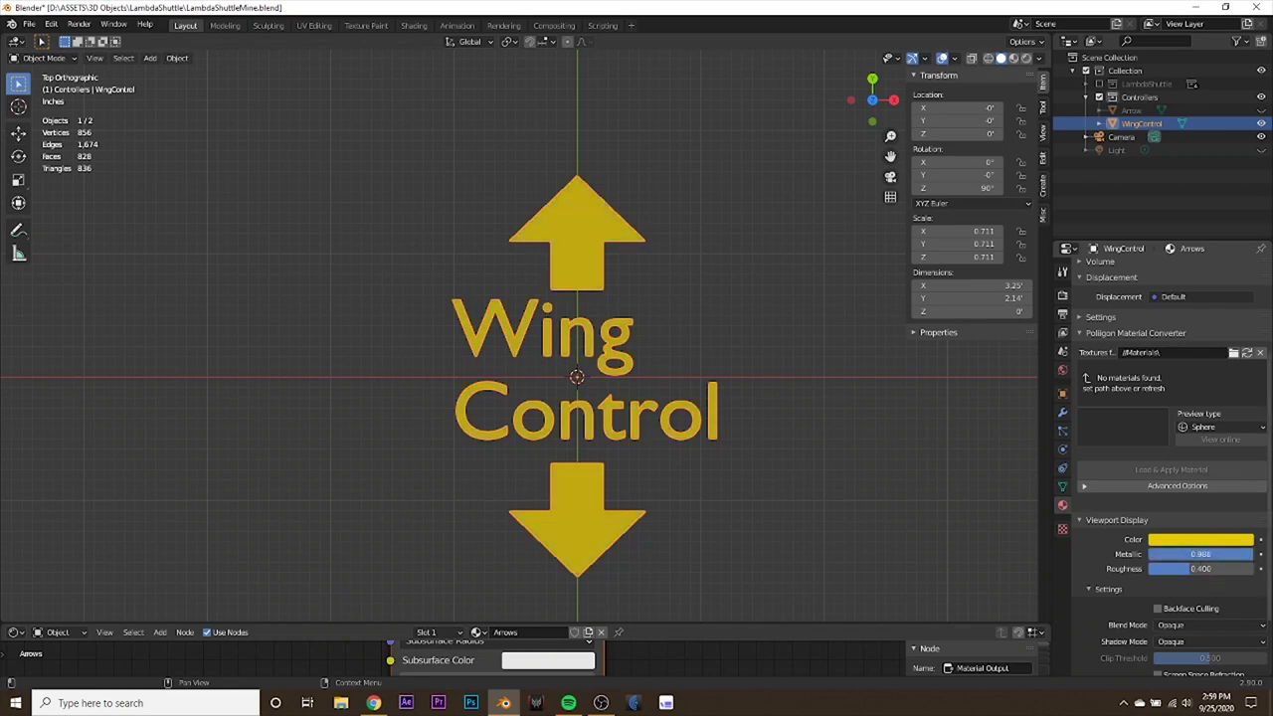
left_click(558, 385)
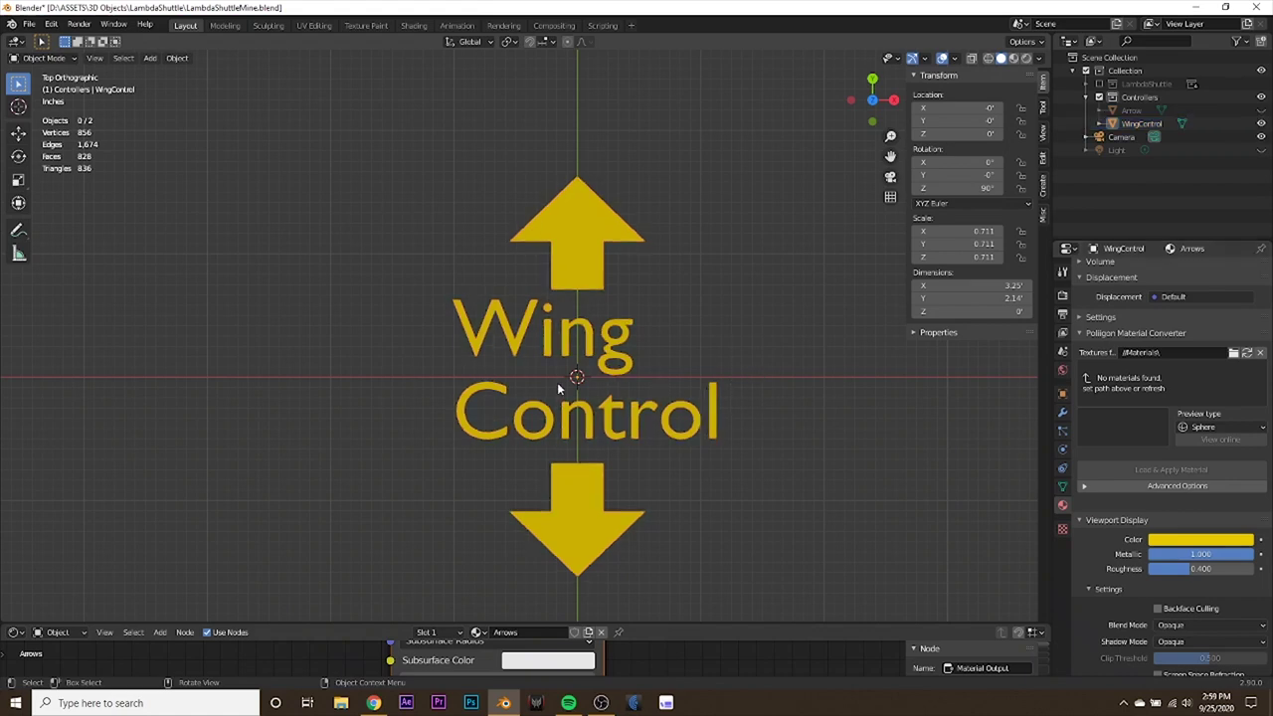
Select all the Wing Control lettering in edit mode and assign the Text material to it.
left_click(586, 348)
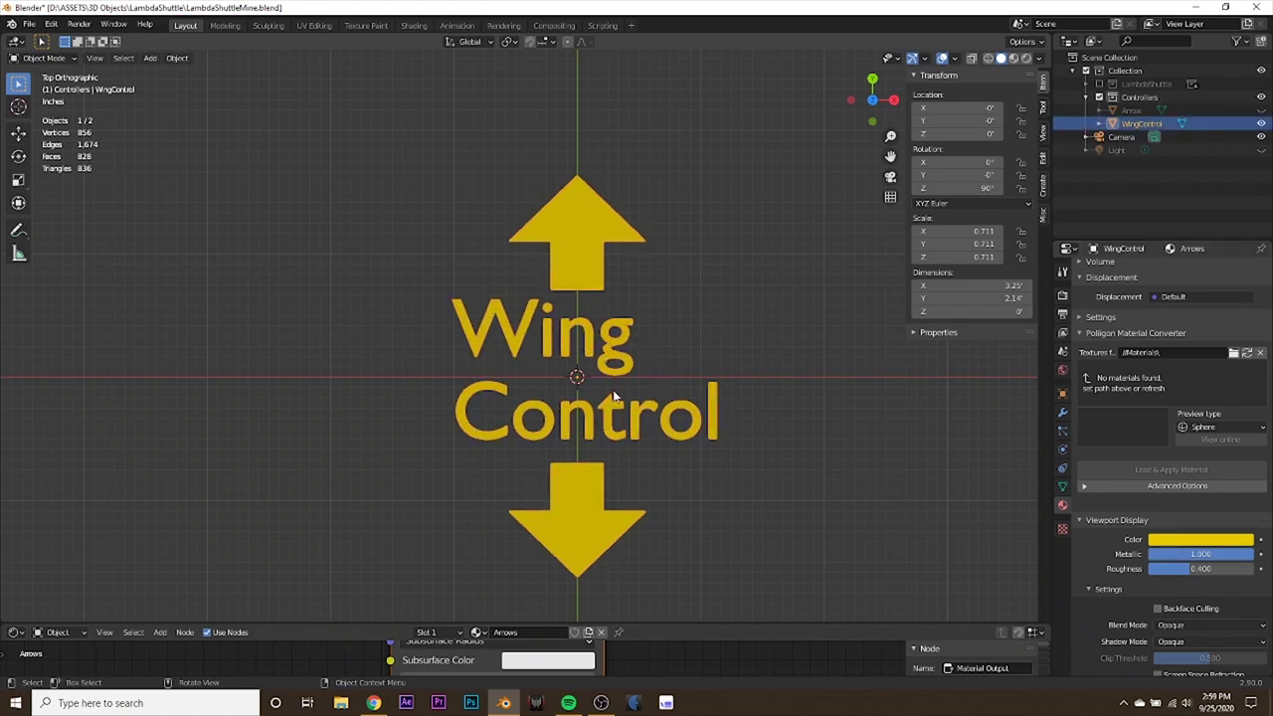
key("Tab")
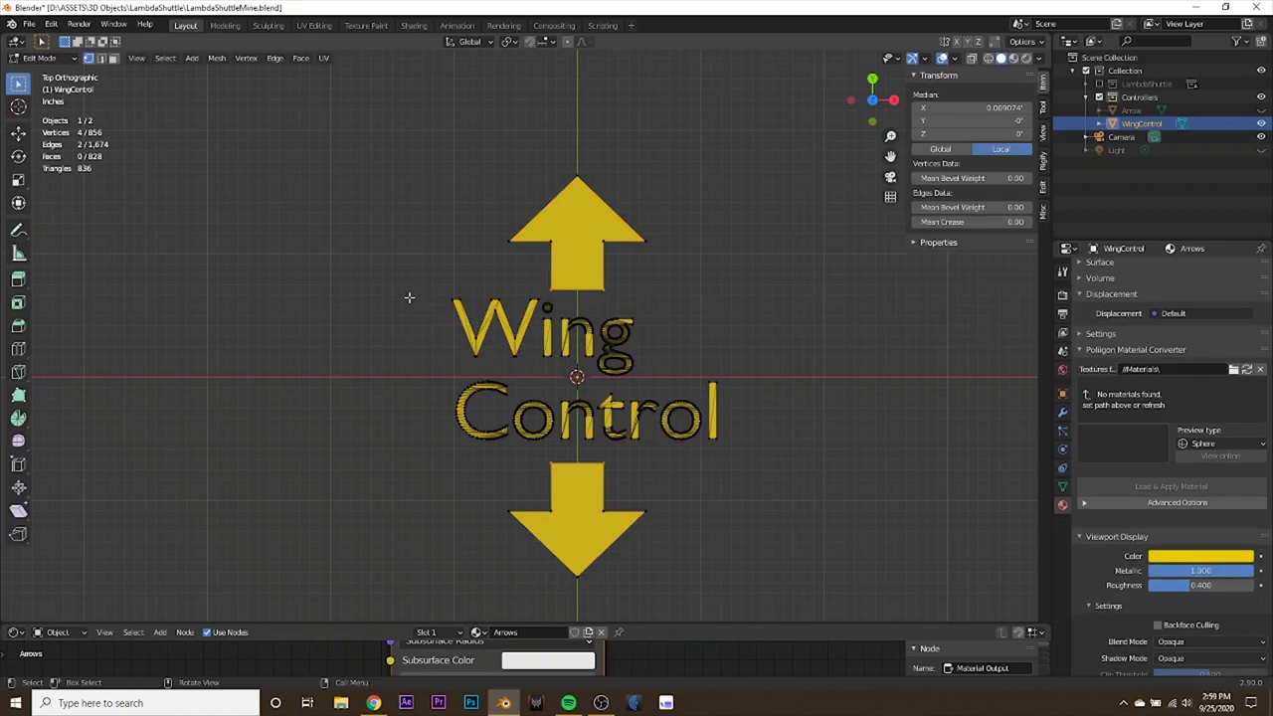
left_click(513, 335)
left_click_drag(390, 310, 824, 455)
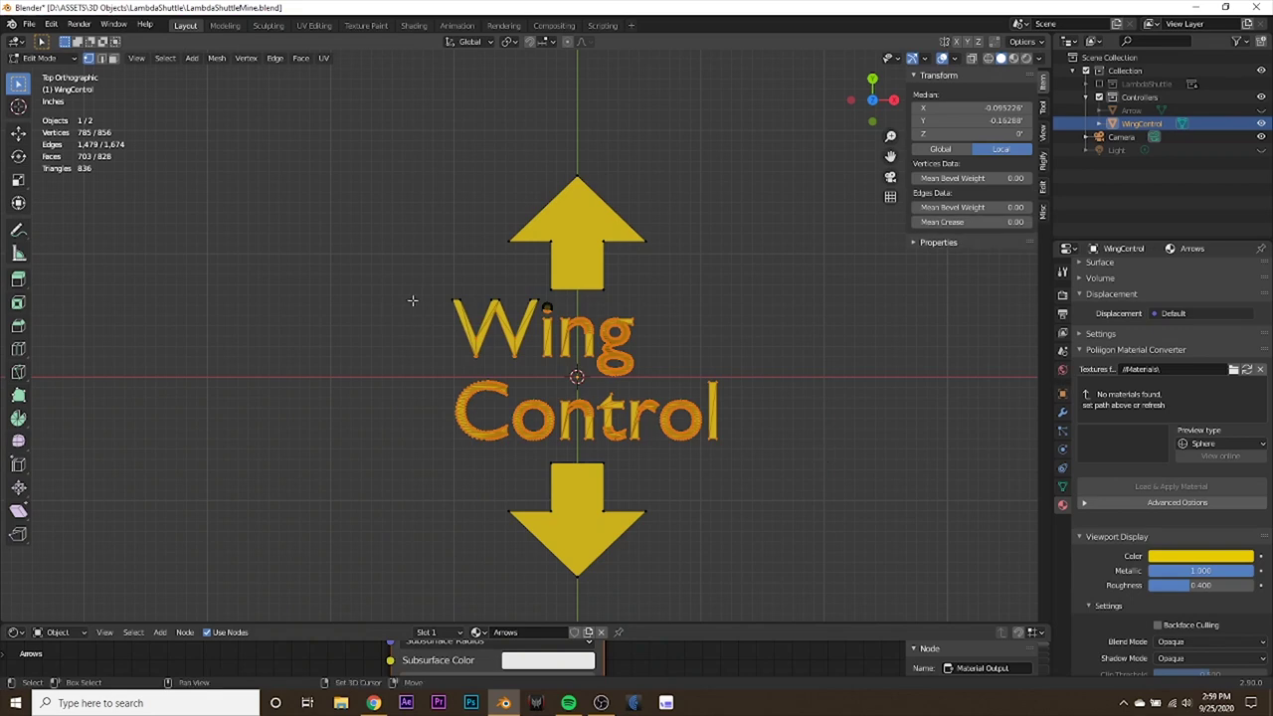
left_click_drag(421, 291, 551, 330, "shift")
scroll(1229, 390, "up", 4)
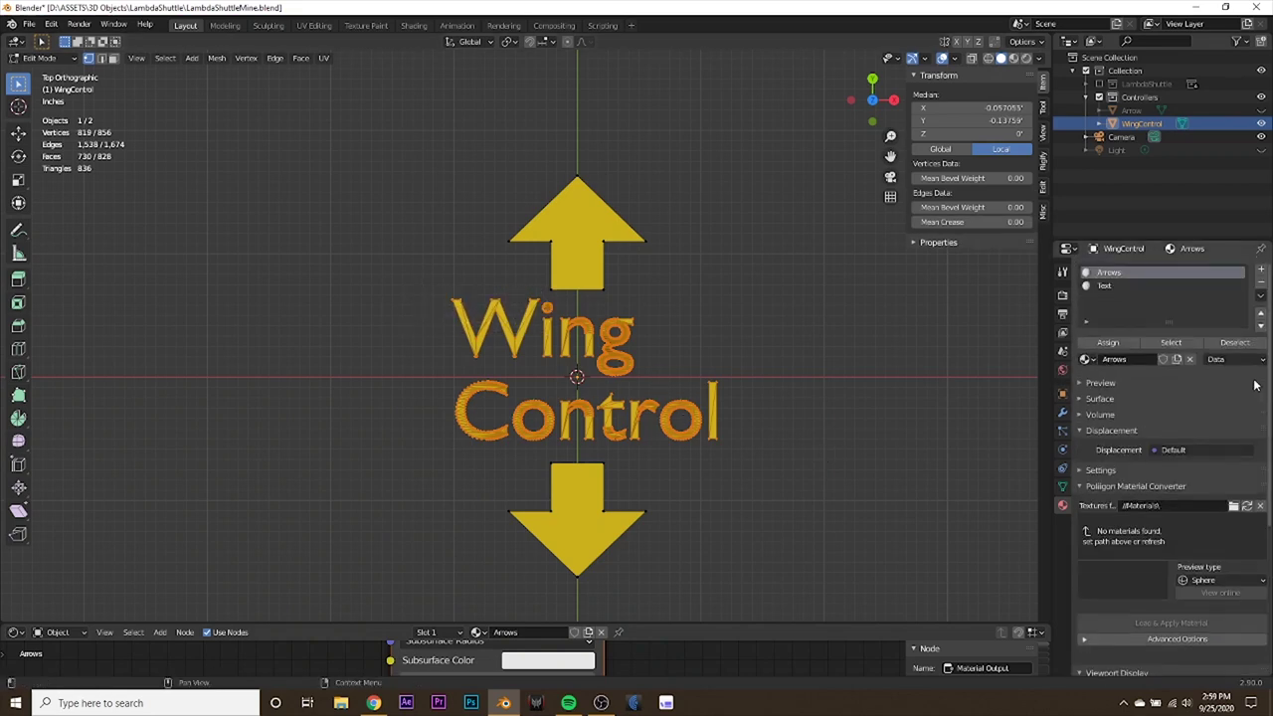
left_click(1097, 285)
left_click(1108, 342)
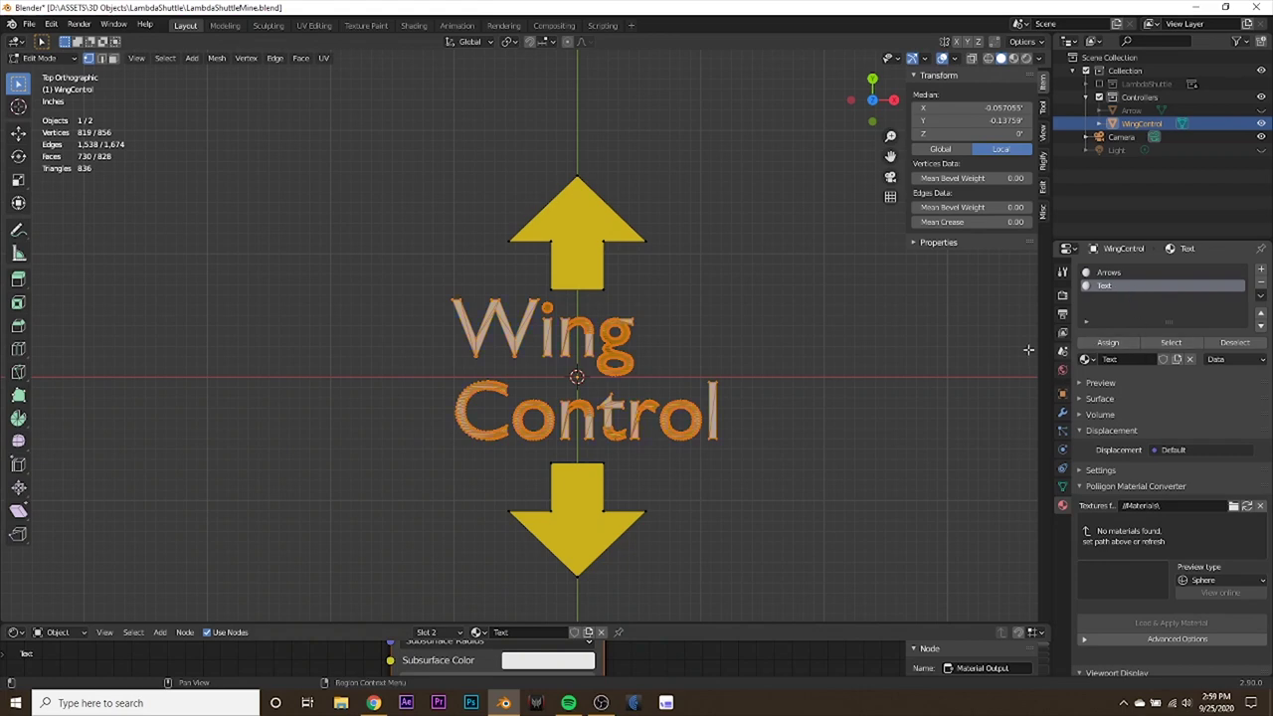
Set the Text material's viewport display color to white and its viewport metallic value to 1.000.
key("Tab")
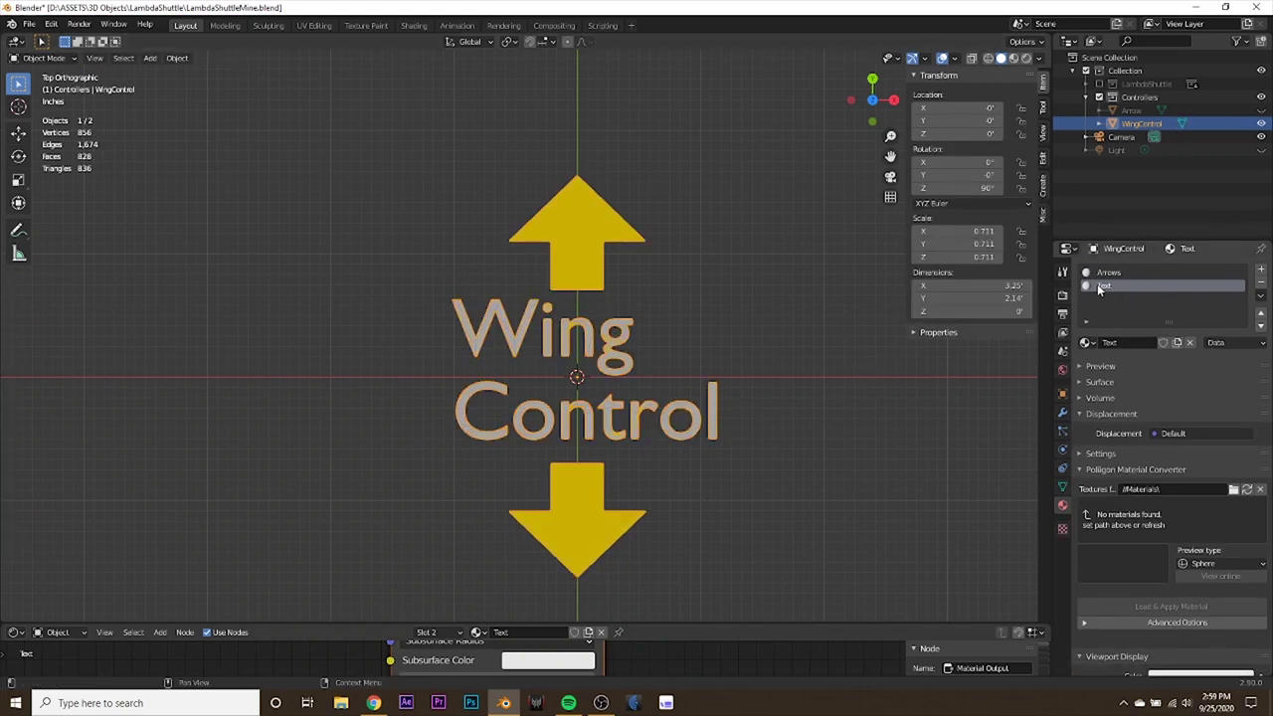
scroll(1161, 449, "down", 5)
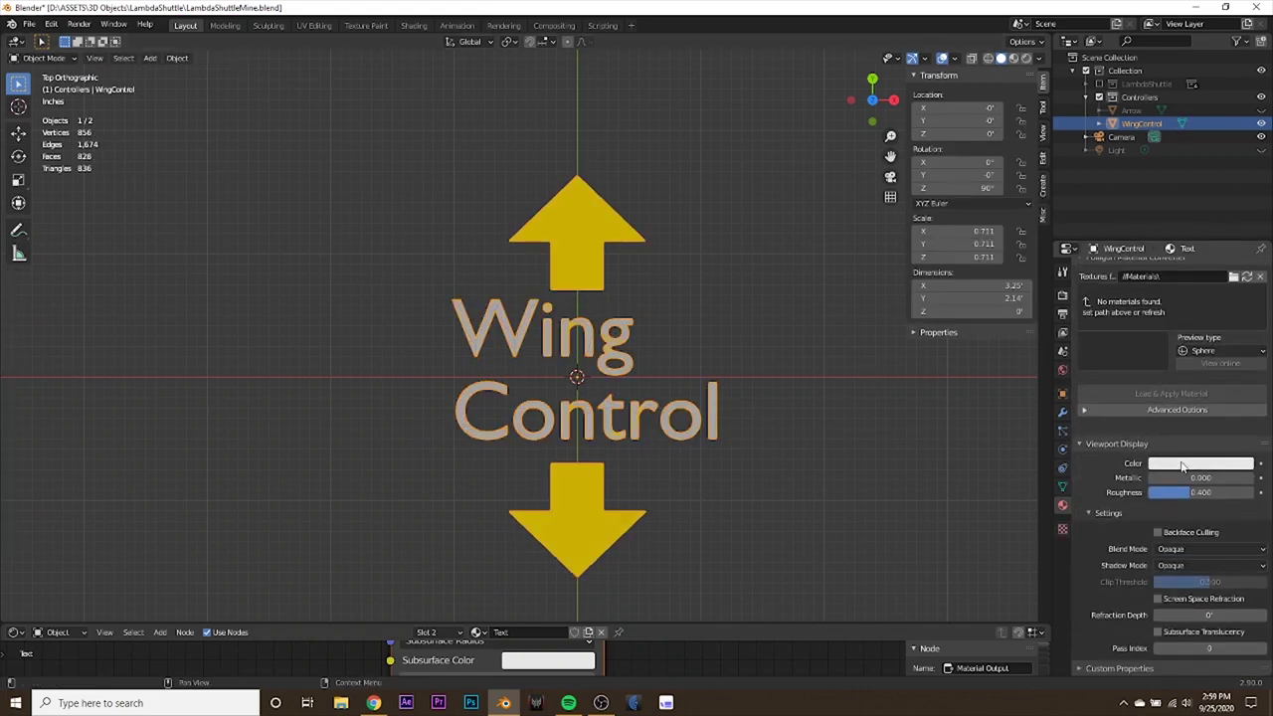
left_click(1182, 464)
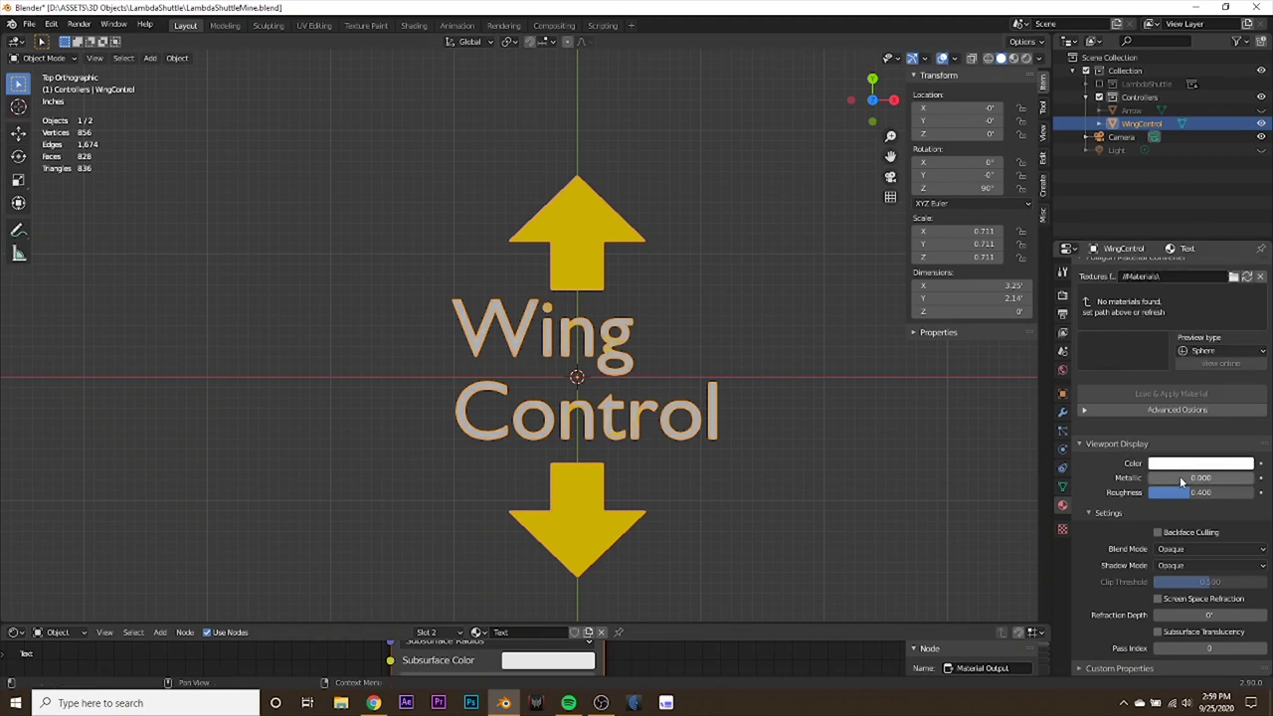
left_click_drag(1182, 478, 1251, 479)
left_click(834, 450)
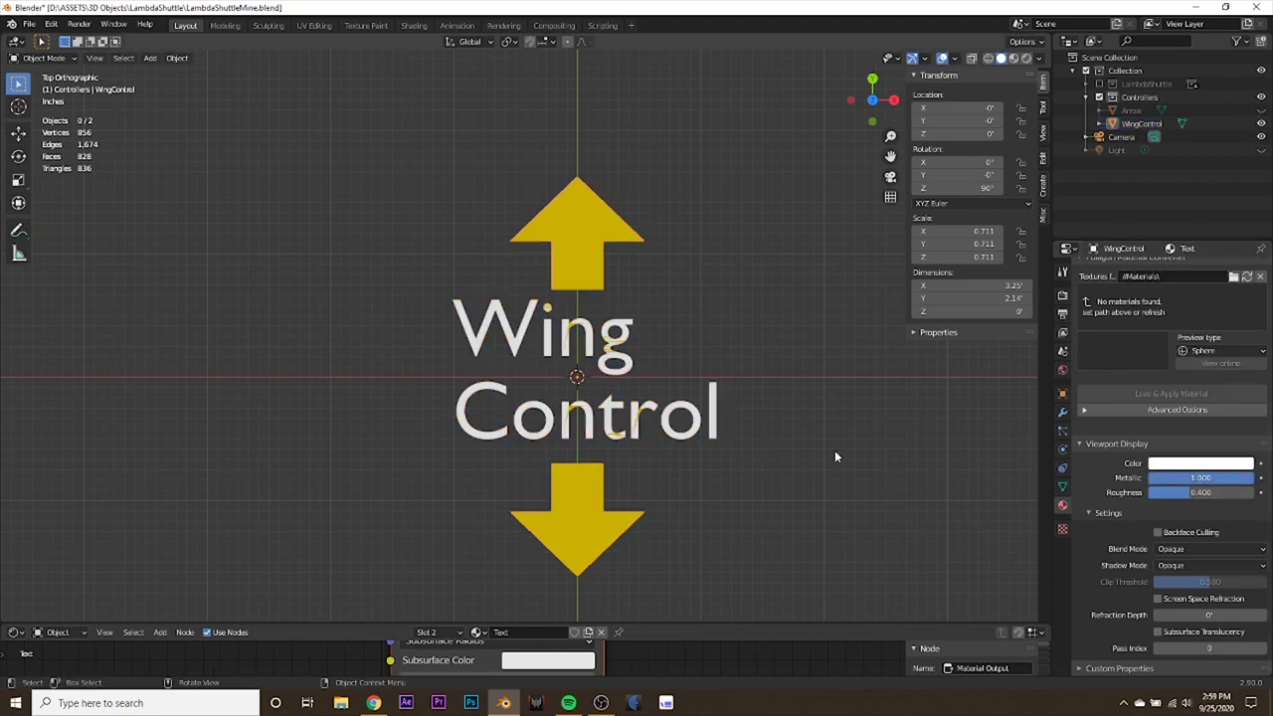
Add the missed vertices of the Wing Control lettering to the edit-mode selection using wireframe display and assign the Text material to it.
scroll(750, 477, "up", 5)
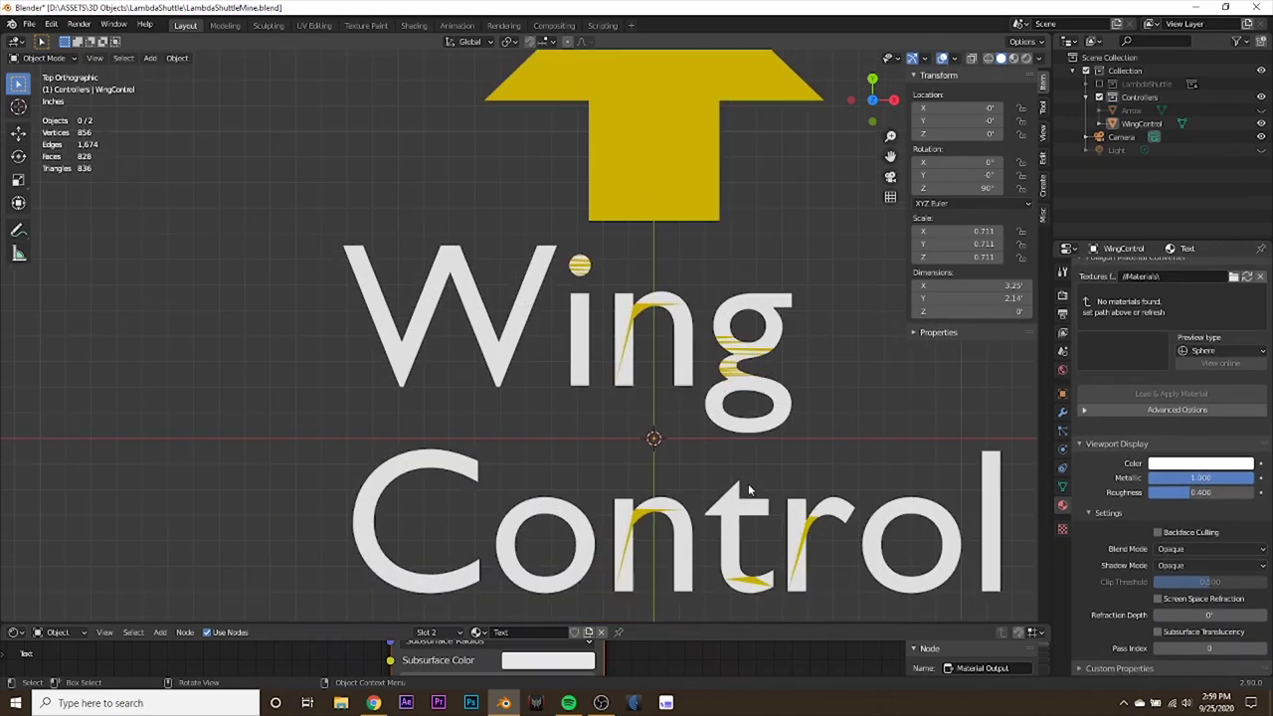
scroll(616, 328, "down", 4)
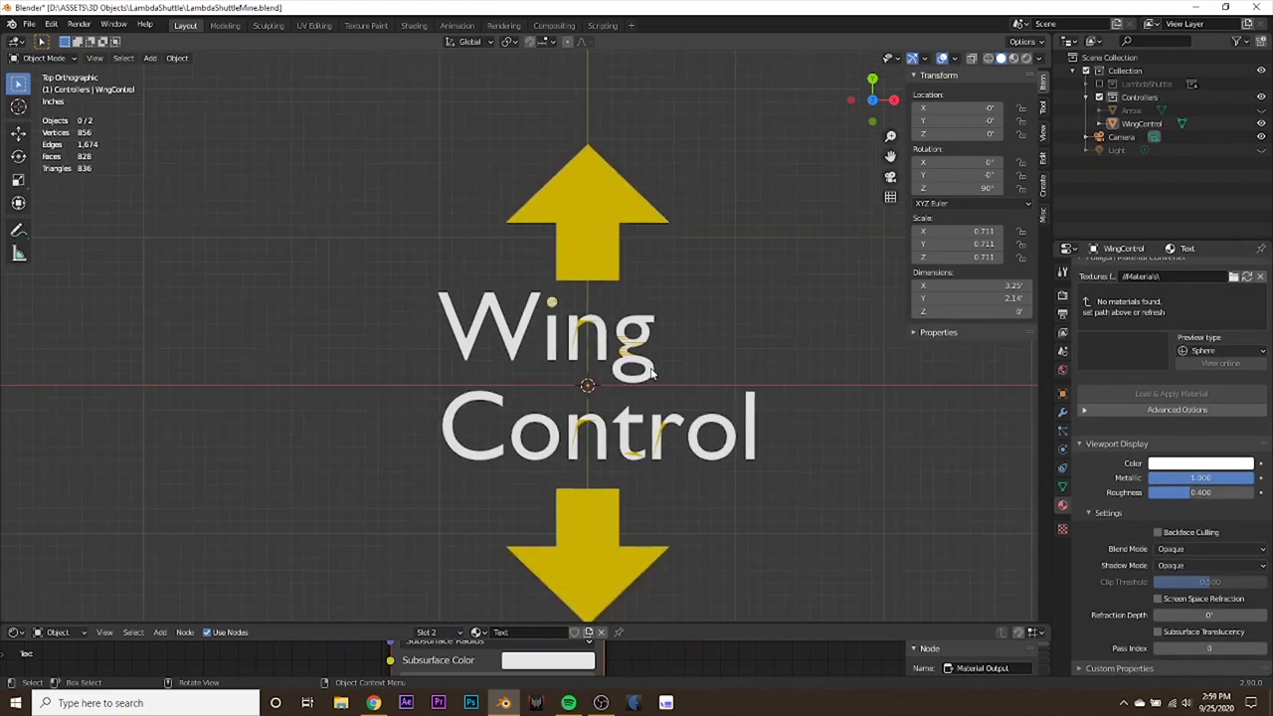
scroll(504, 237, "up", 5)
key("Tab")
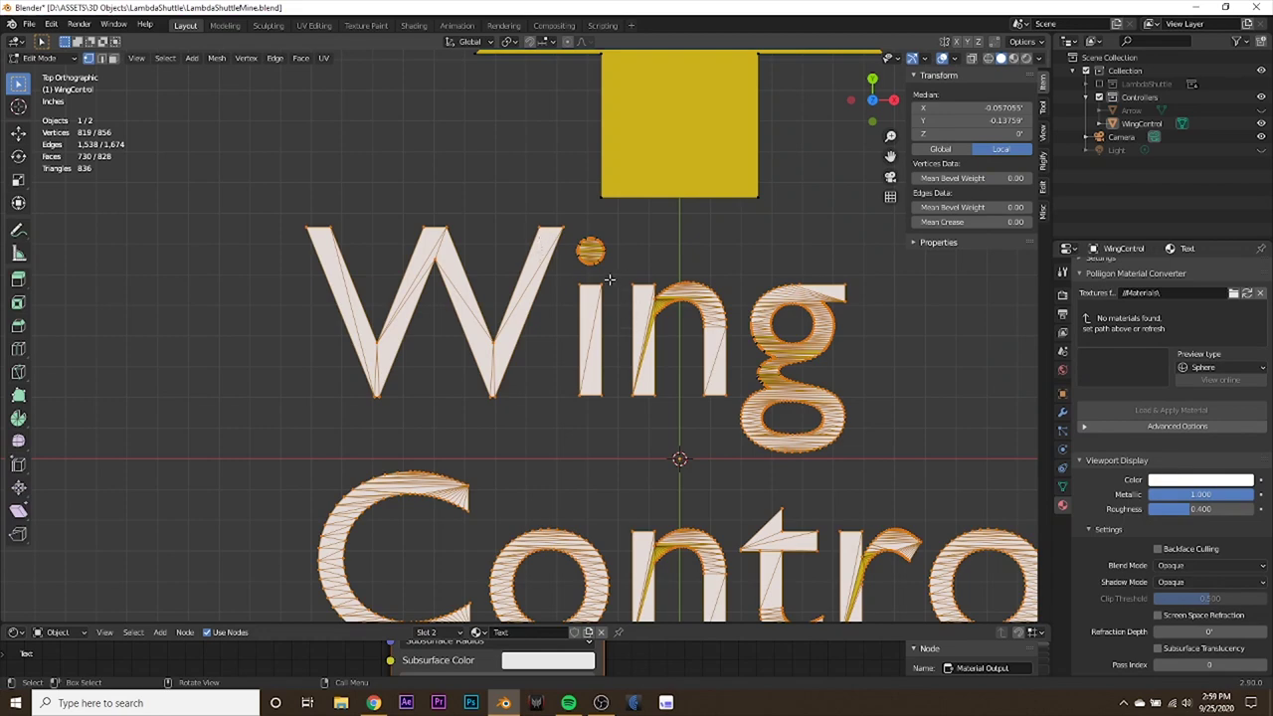
key("shift+z")
left_click_drag(567, 221, 677, 316, "shift")
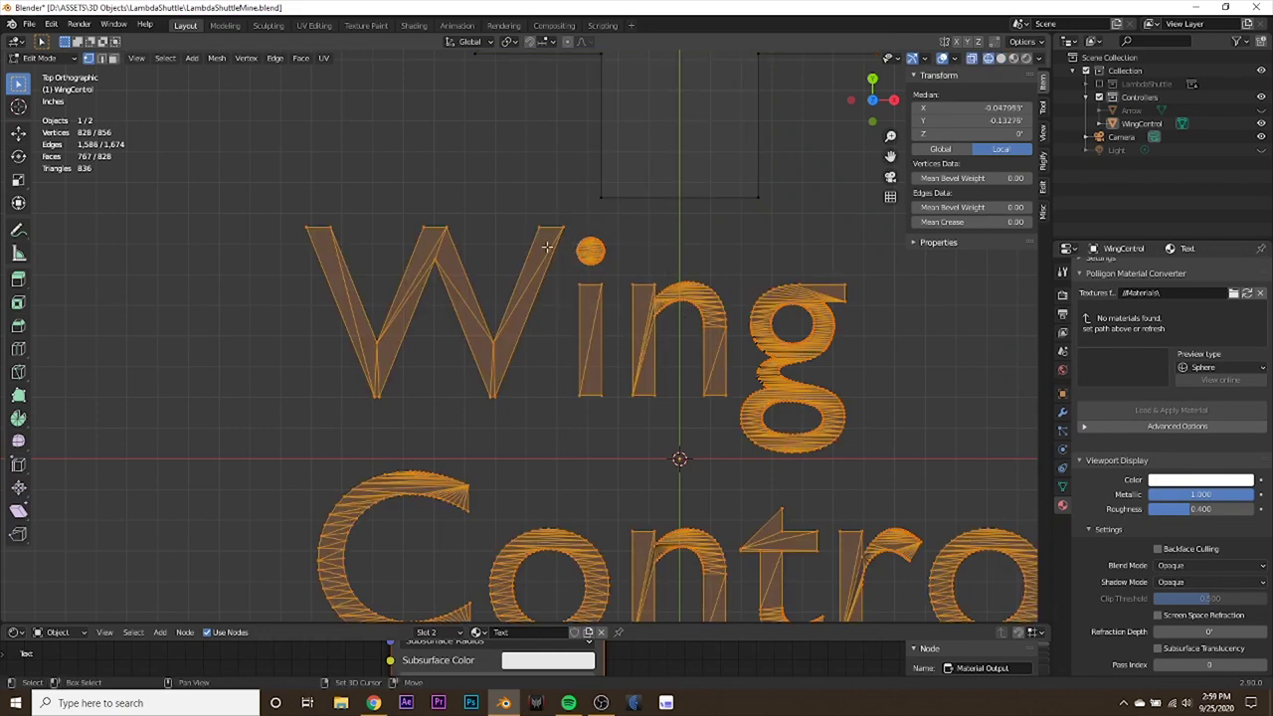
left_click_drag(519, 239, 951, 467)
scroll(341, 384, "down", 3)
left_click_drag(326, 386, 948, 534)
left_click_drag(345, 261, 858, 425)
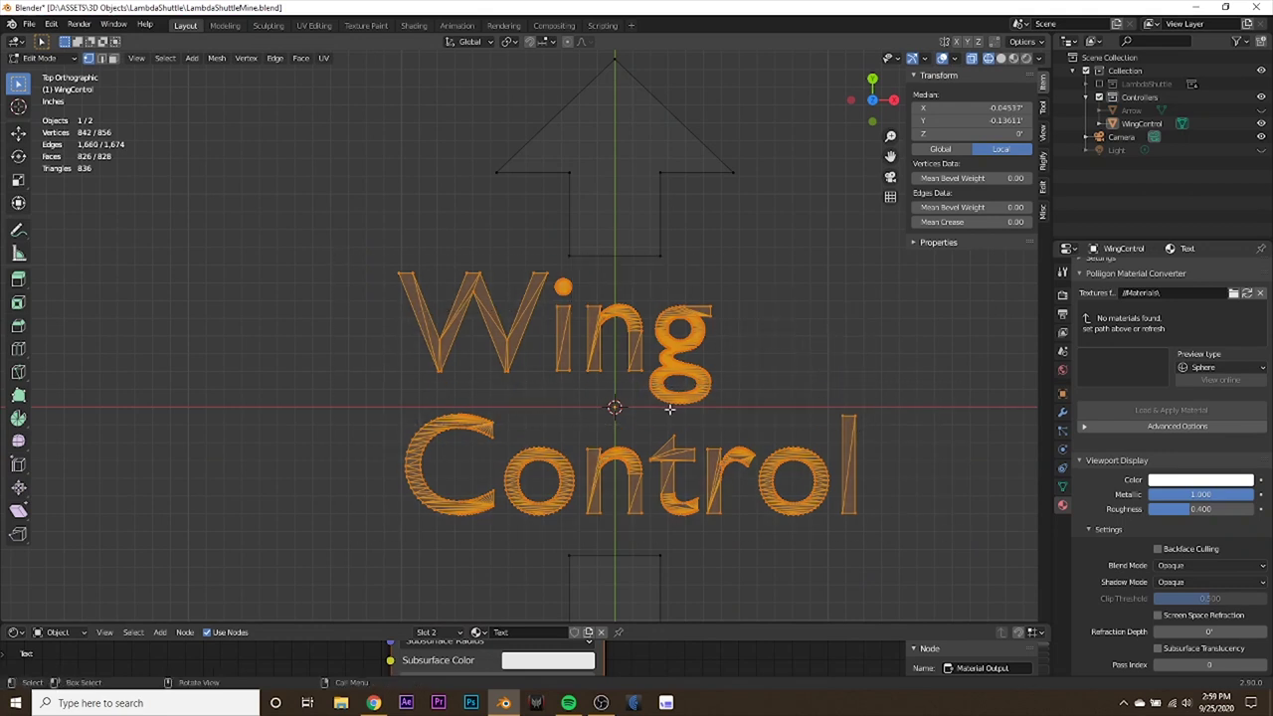
scroll(761, 357, "down", 1)
scroll(1166, 349, "up", 5)
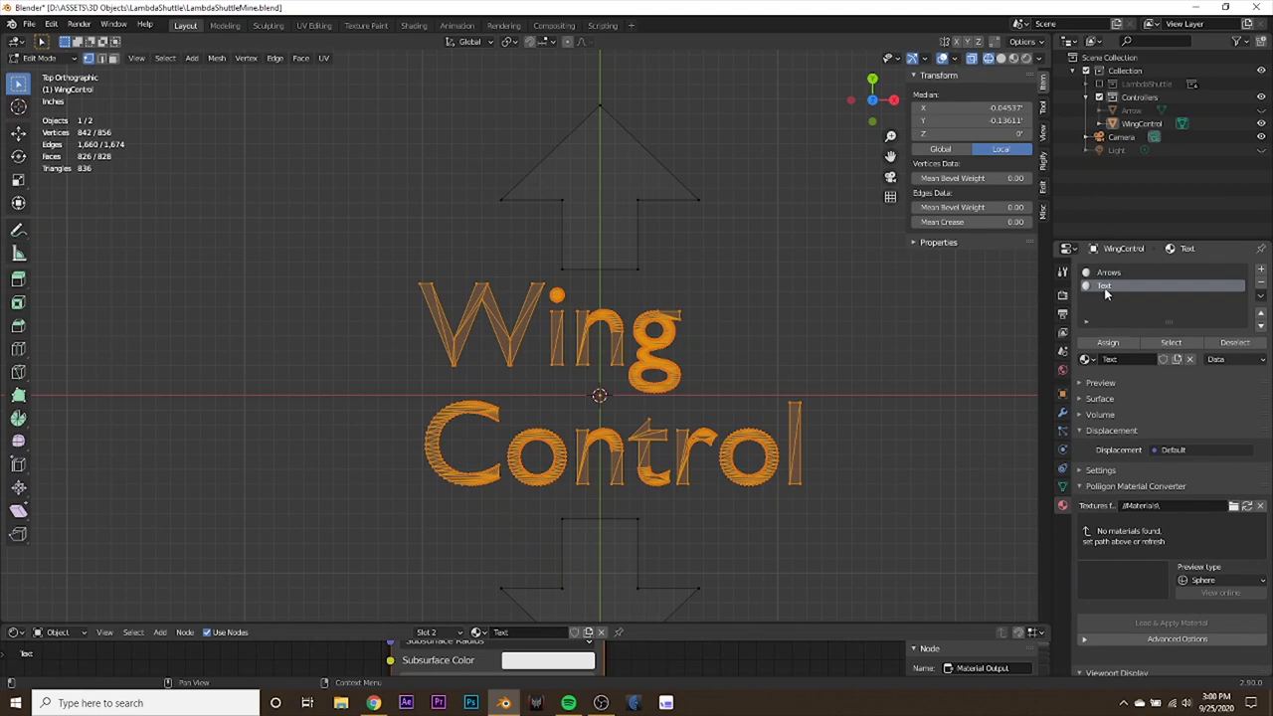
left_click(1107, 342)
key("Tab")
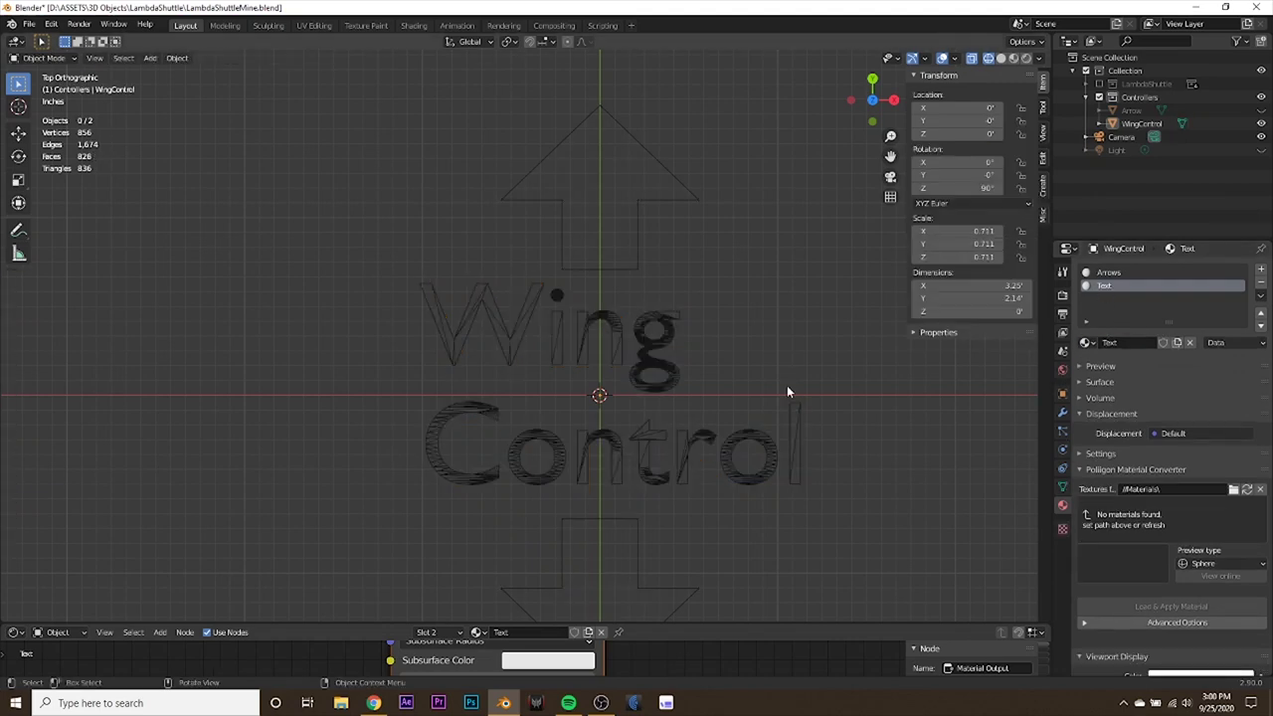
key("shift+z")
scroll(780, 397, "up", 4)
scroll(778, 397, "down", 10)
Rotate the WingControl object 90° about the global X axis so it stands upright.
mouse_move(777, 397)
middle_mouse_down()
mouse_move(741, 418)
mouse_move(682, 321)
mouse_move(736, 414)
middle_mouse_up()
middle_click_drag(406, 361, 625, 343)
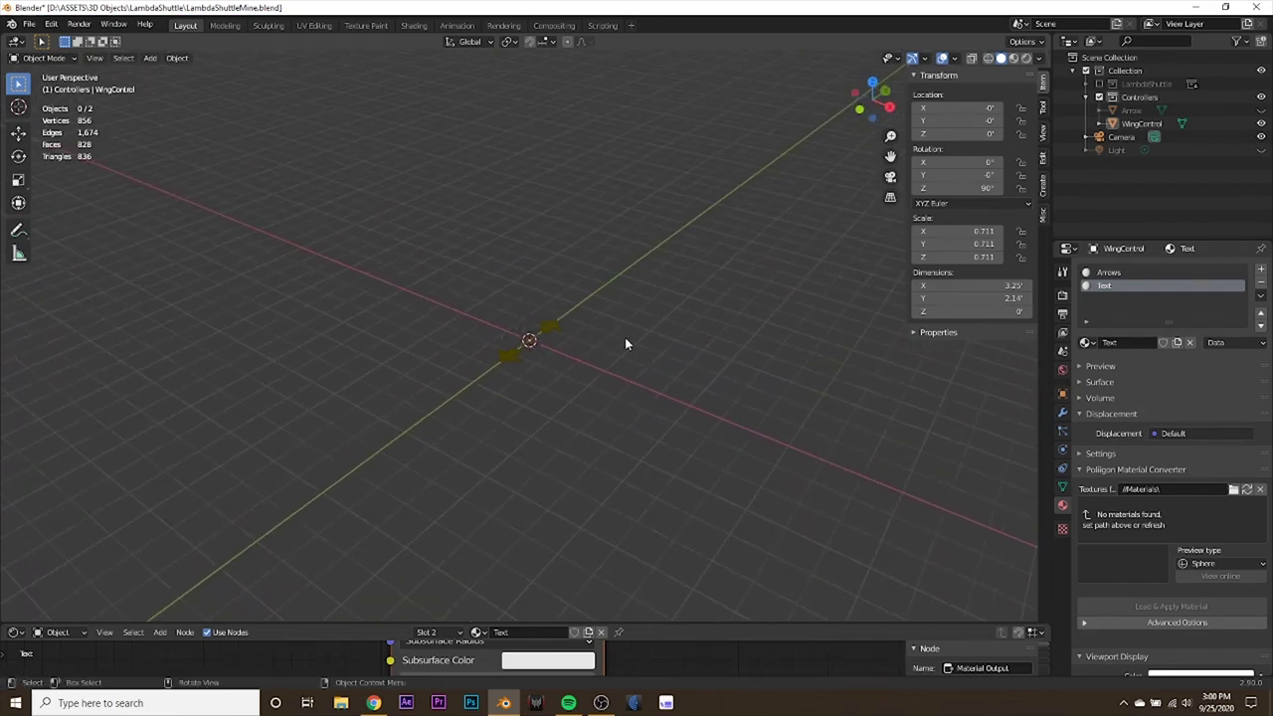
left_click(552, 326)
middle_click_drag(552, 326, 708, 346)
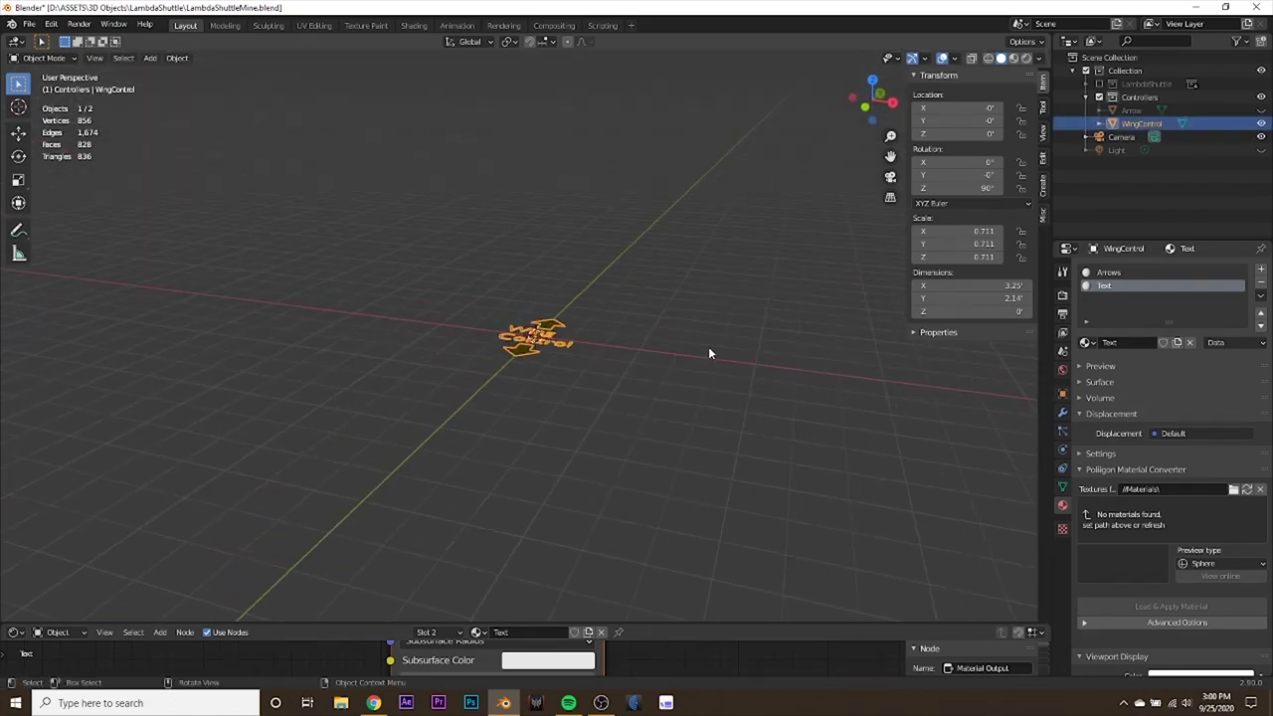
scroll(705, 350, "up", 3)
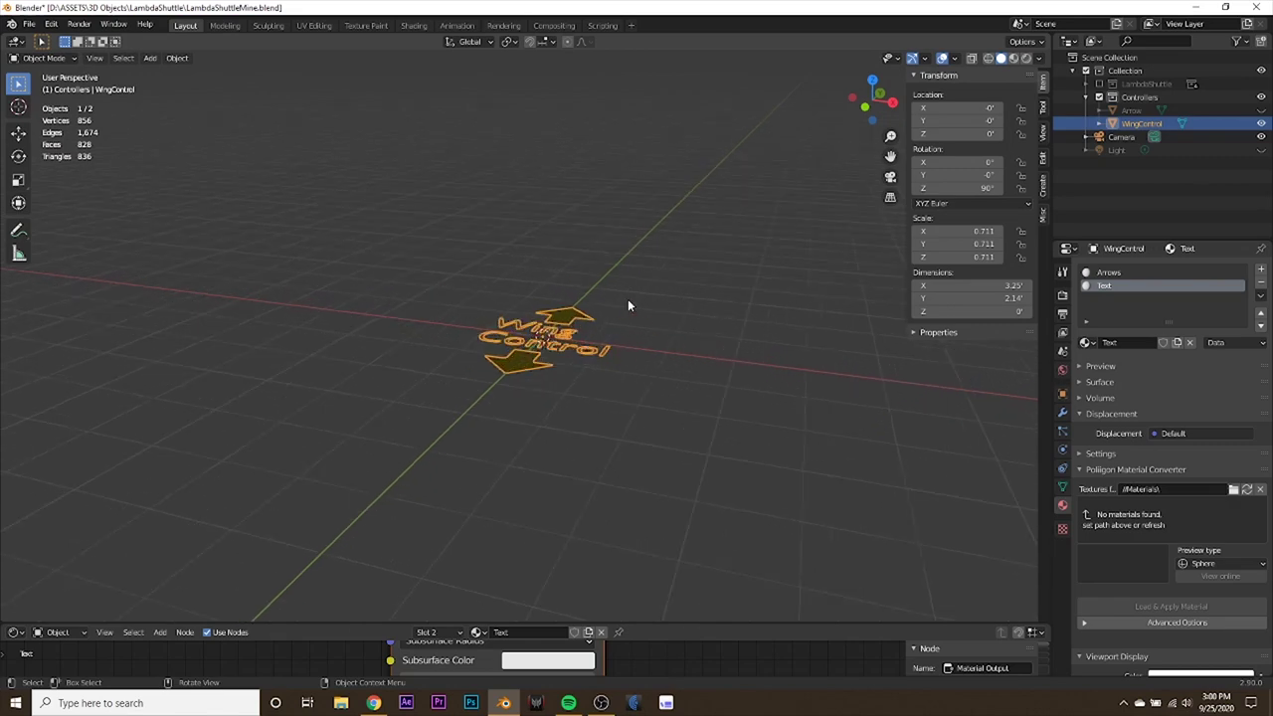
type("r")
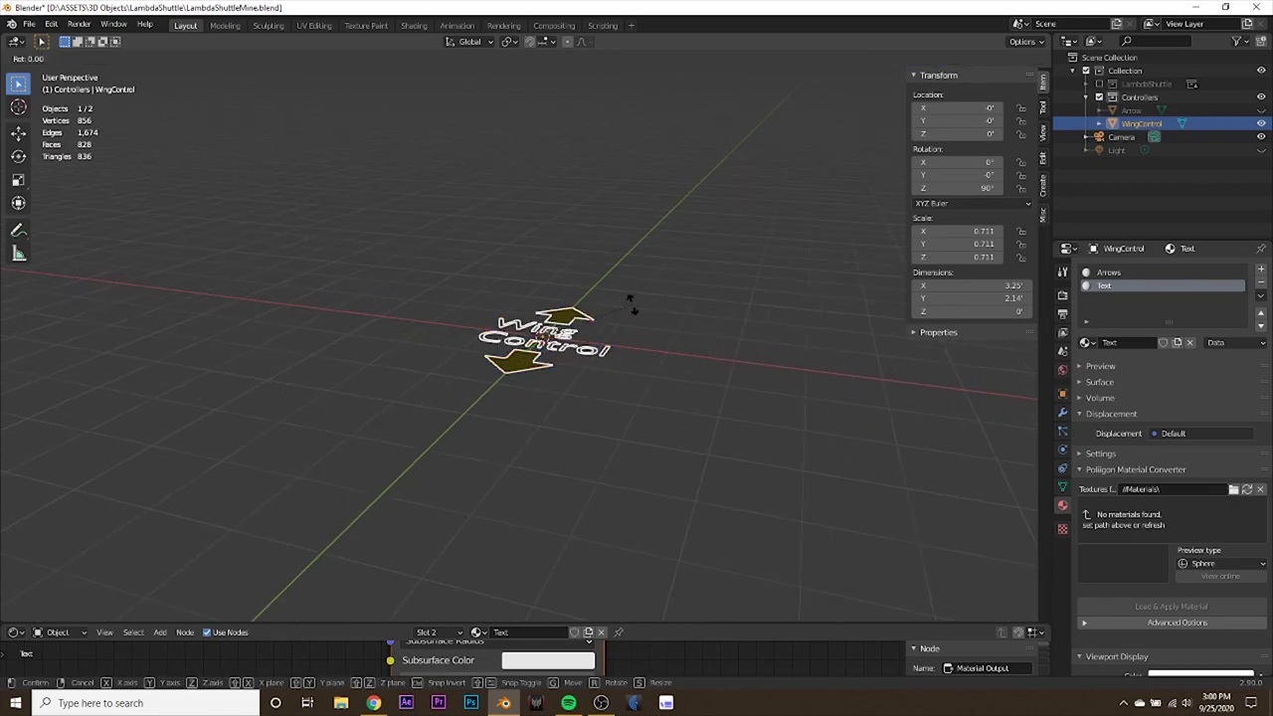
type("x")
type("90")
key("Return")
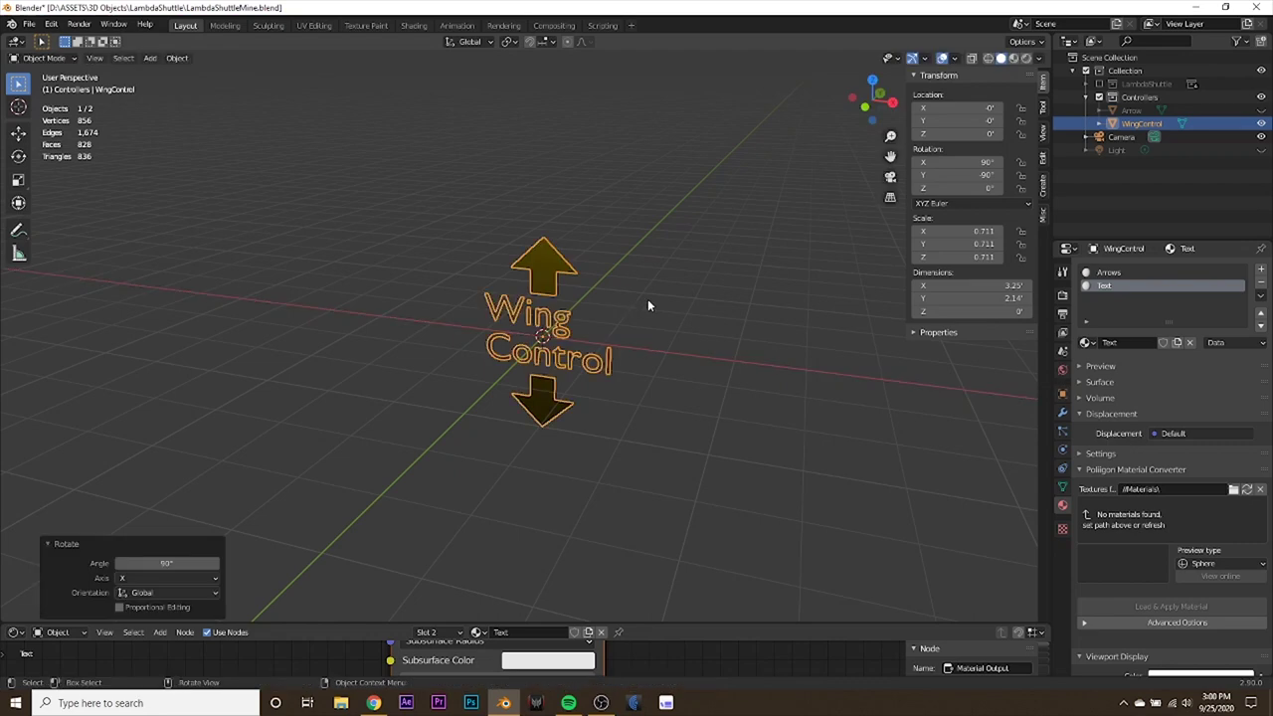
Scale the WingControl object down uniformly by a factor of about 0.61.
middle_click_drag(647, 299, 643, 327)
scroll(642, 331, "down", 6)
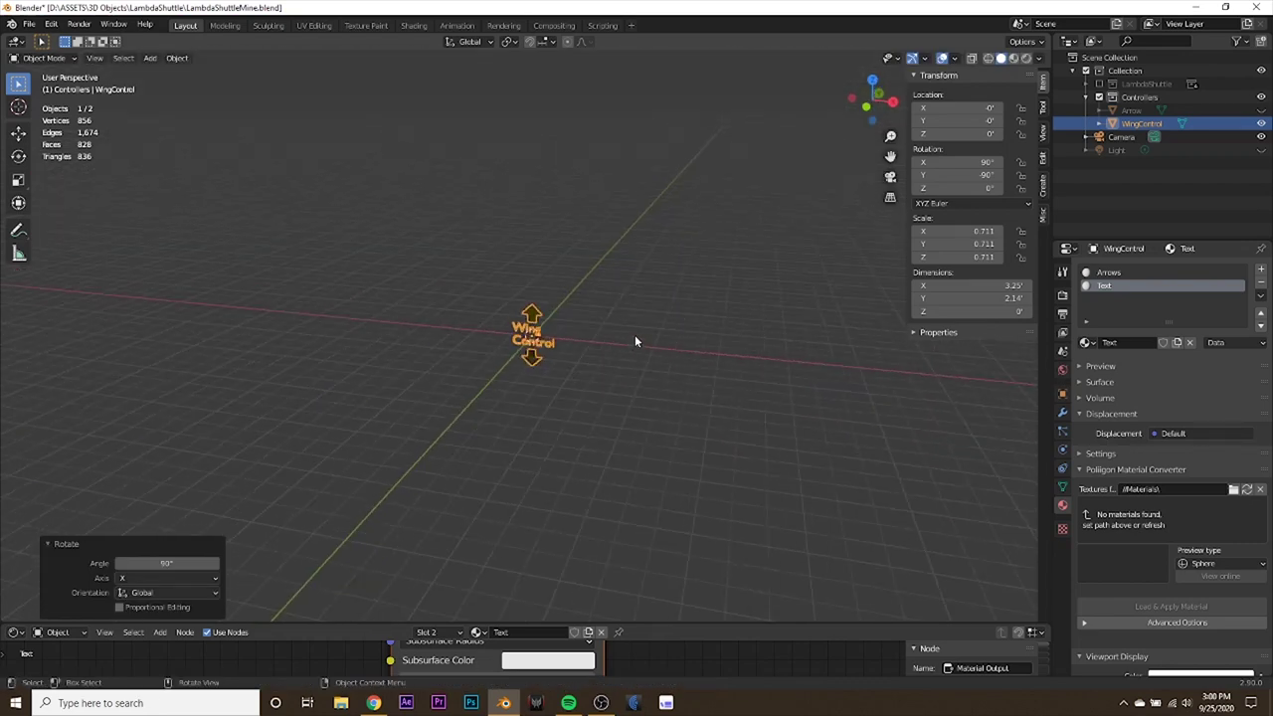
key("s")
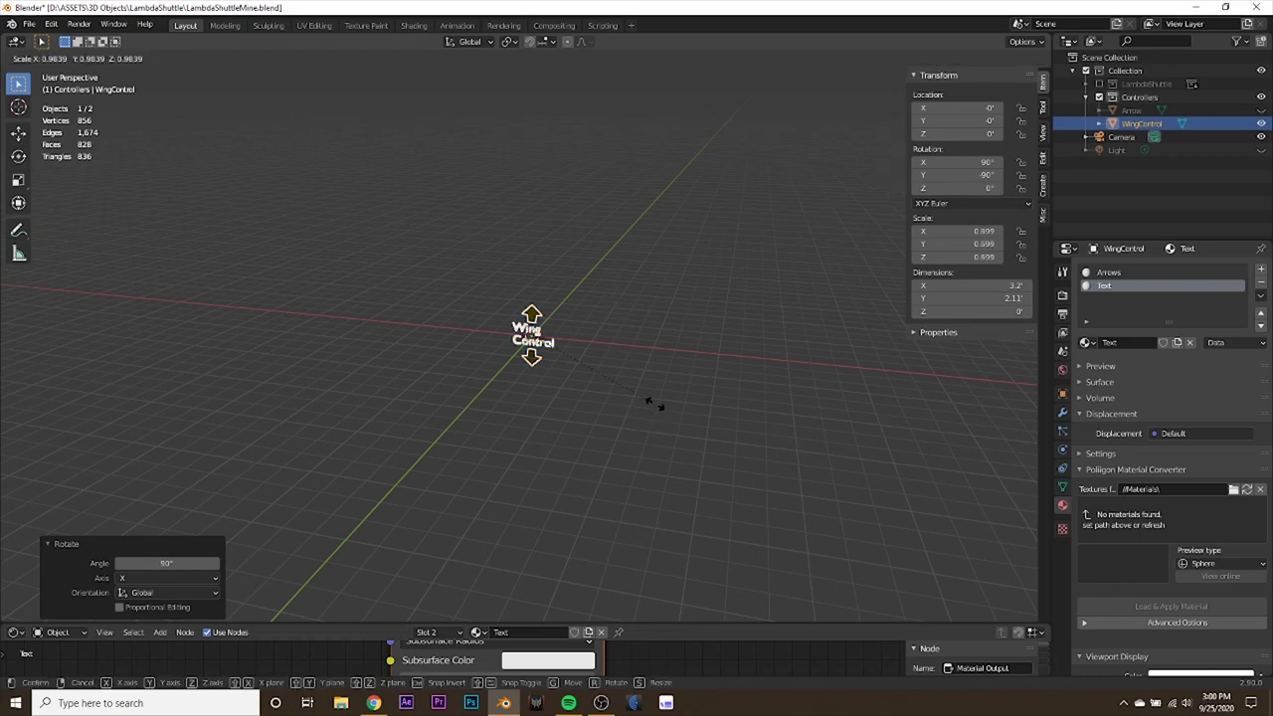
left_click(612, 375)
scroll(611, 369, "up", 3)
middle_click_drag(609, 370, 583, 387)
scroll(582, 387, "up", 4)
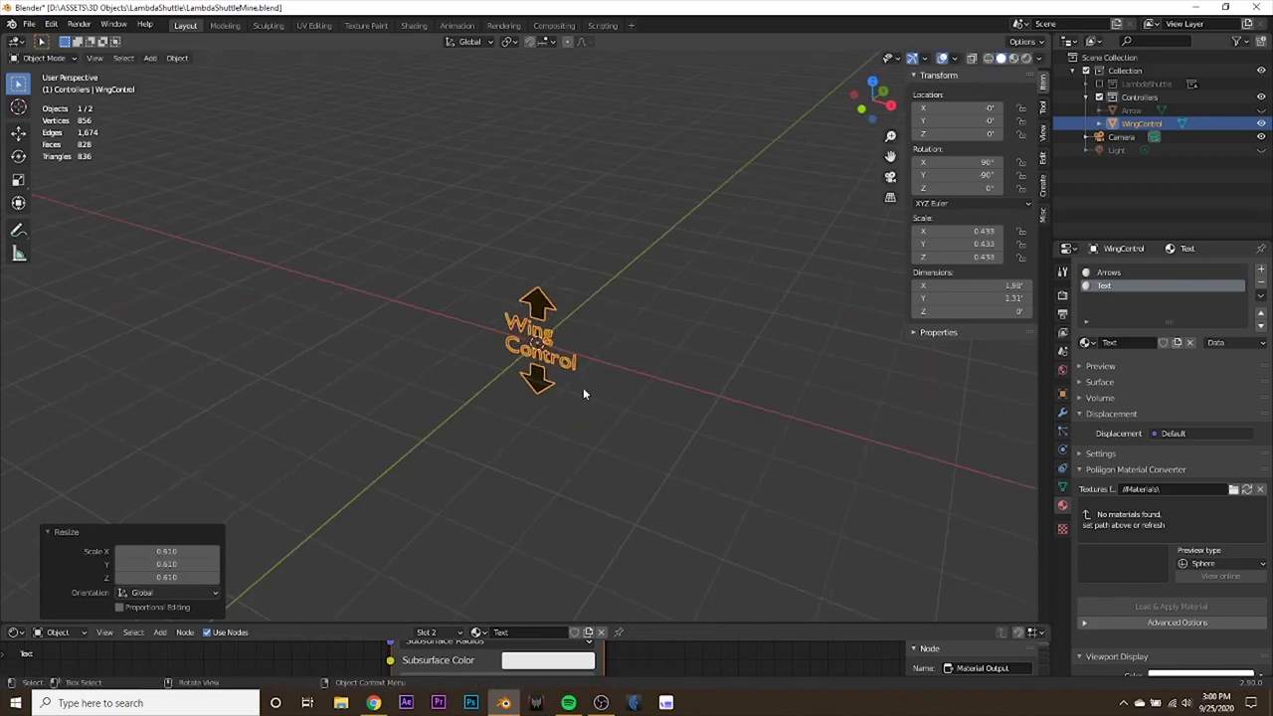
Enable the LambdaShuttle collection and enlarge WingControl to a scale of about 3.06 to suit the shuttle.
left_click(1098, 84)
scroll(692, 303, "down", 12)
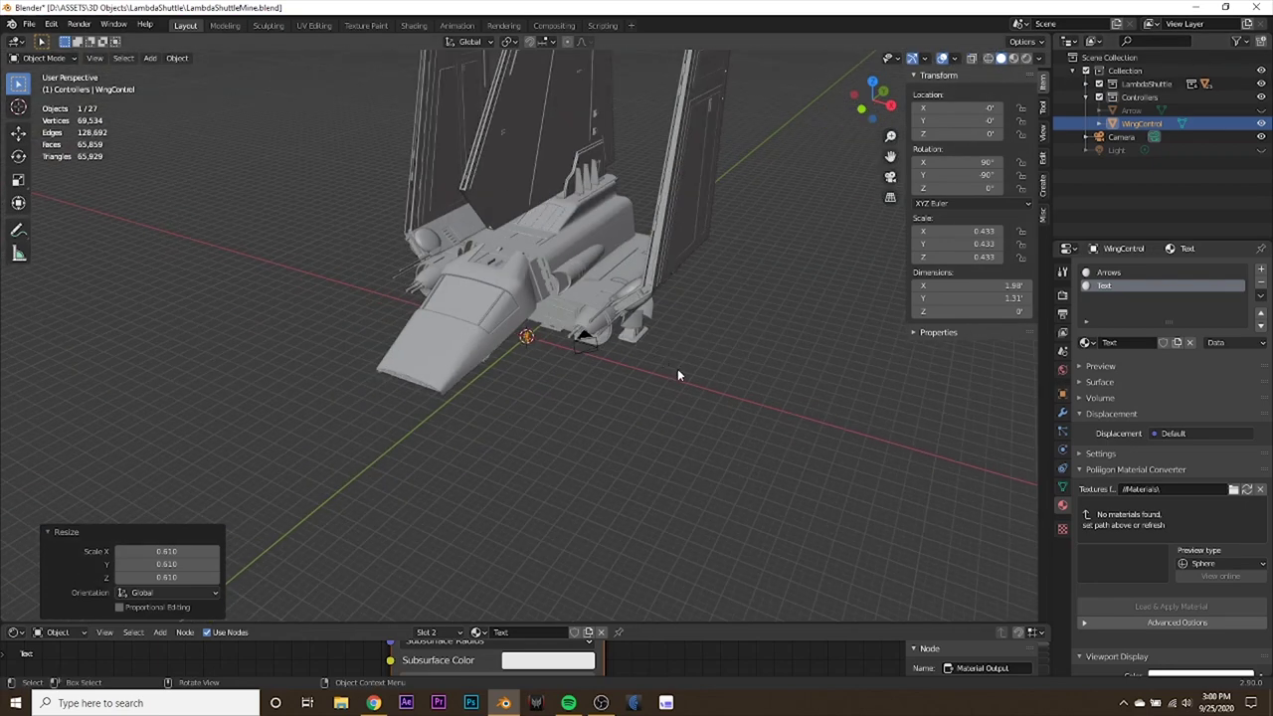
key("s")
left_click(470, 469)
middle_click_drag(381, 449, 666, 418)
key("s")
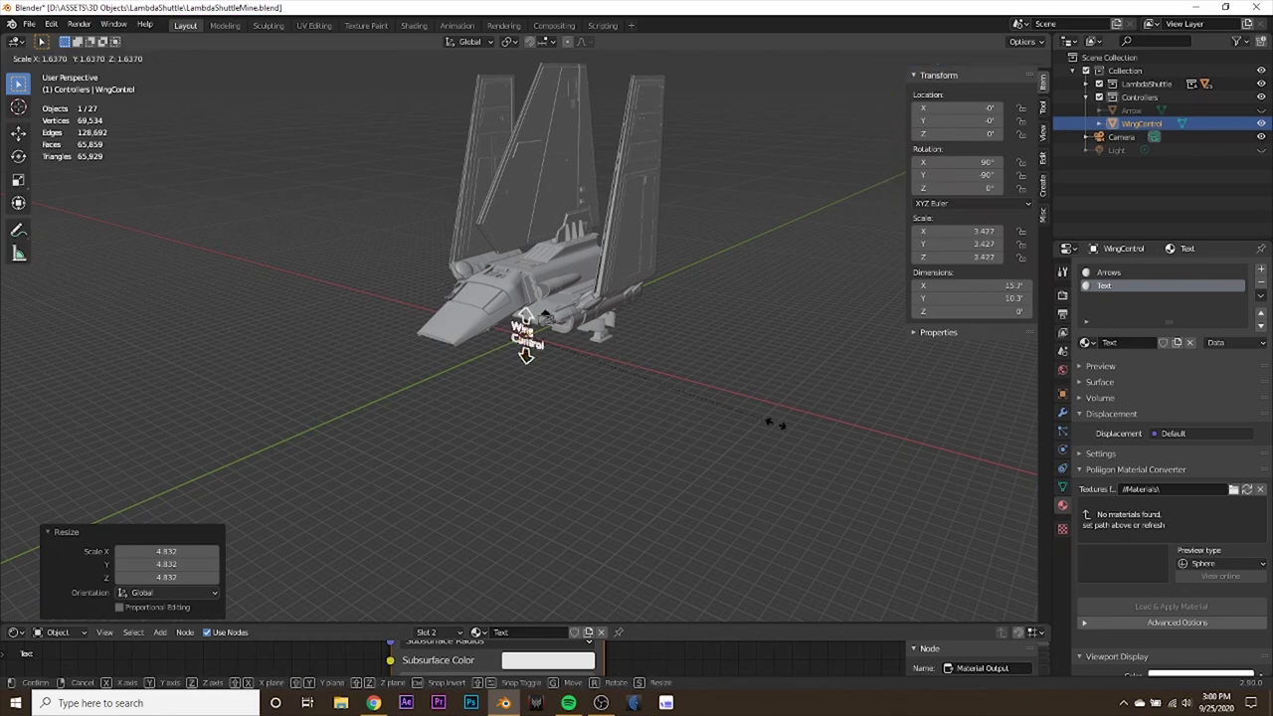
left_click(745, 423)
Move WingControl out beside the shuttle's wing to about X 26.9', Y -17.6', Z 46'.
key("g")
key("y")
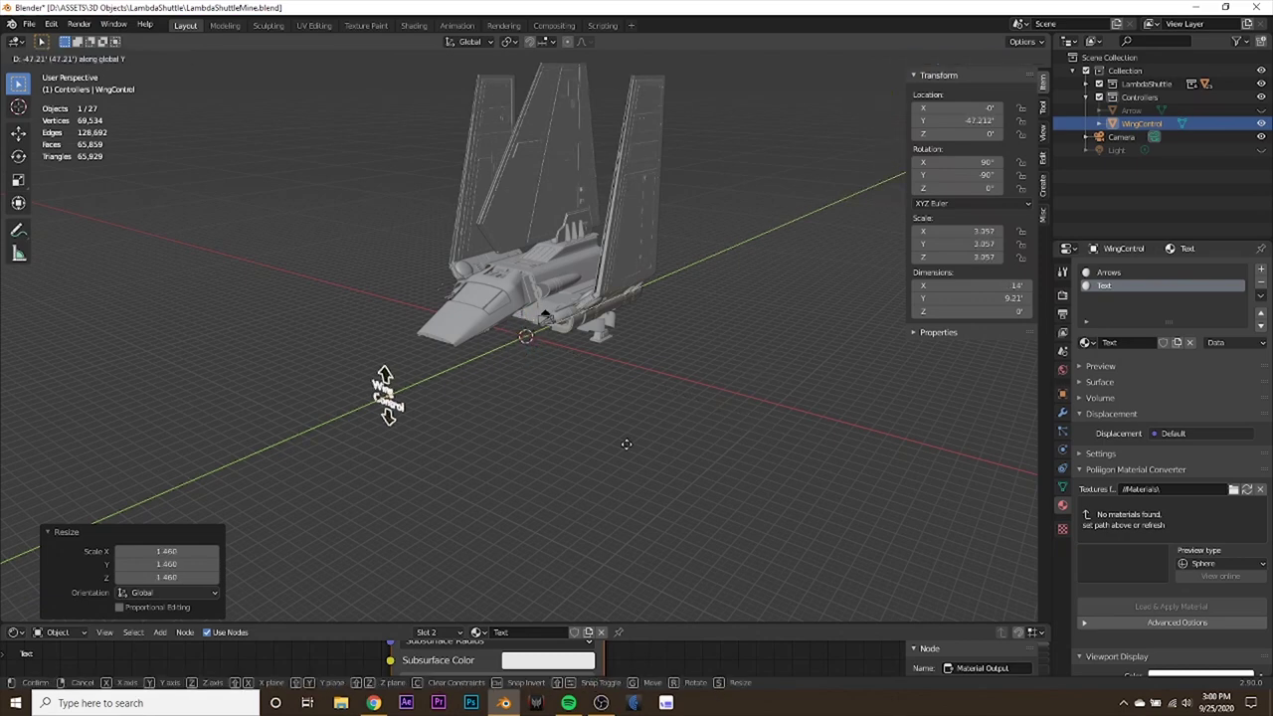
left_click(741, 440)
middle_click_drag(742, 440, 635, 435)
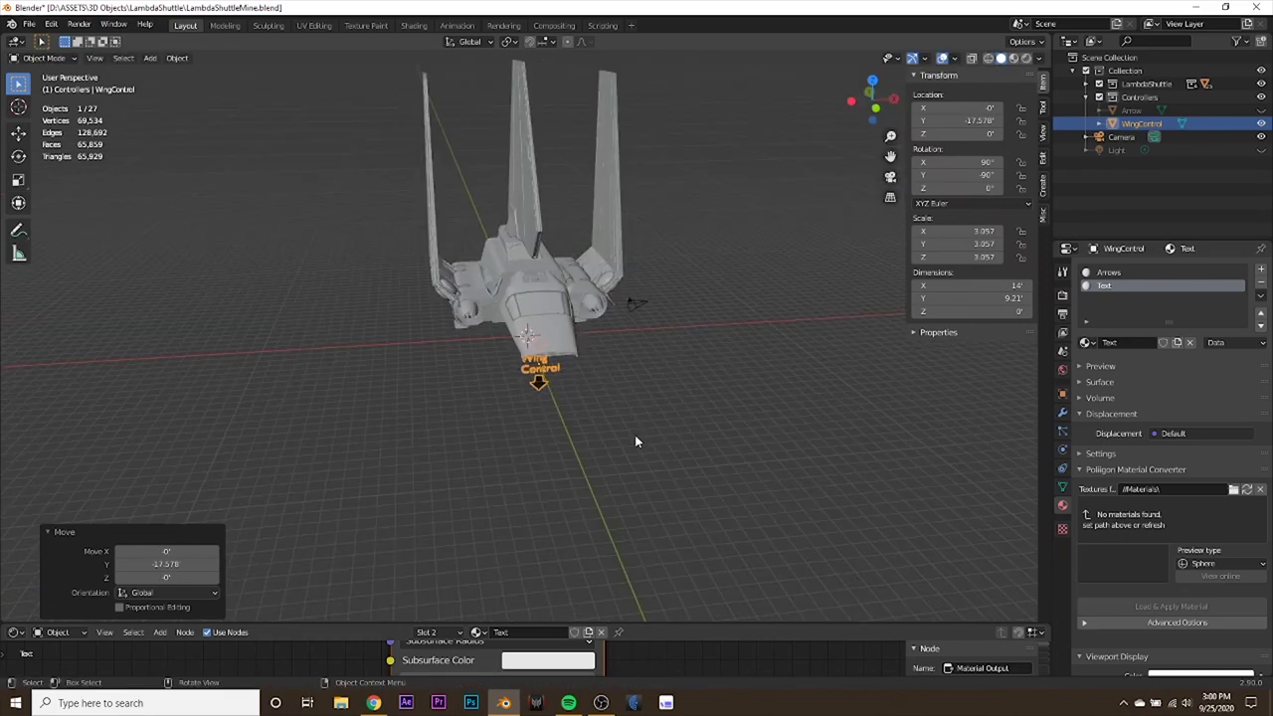
key("g")
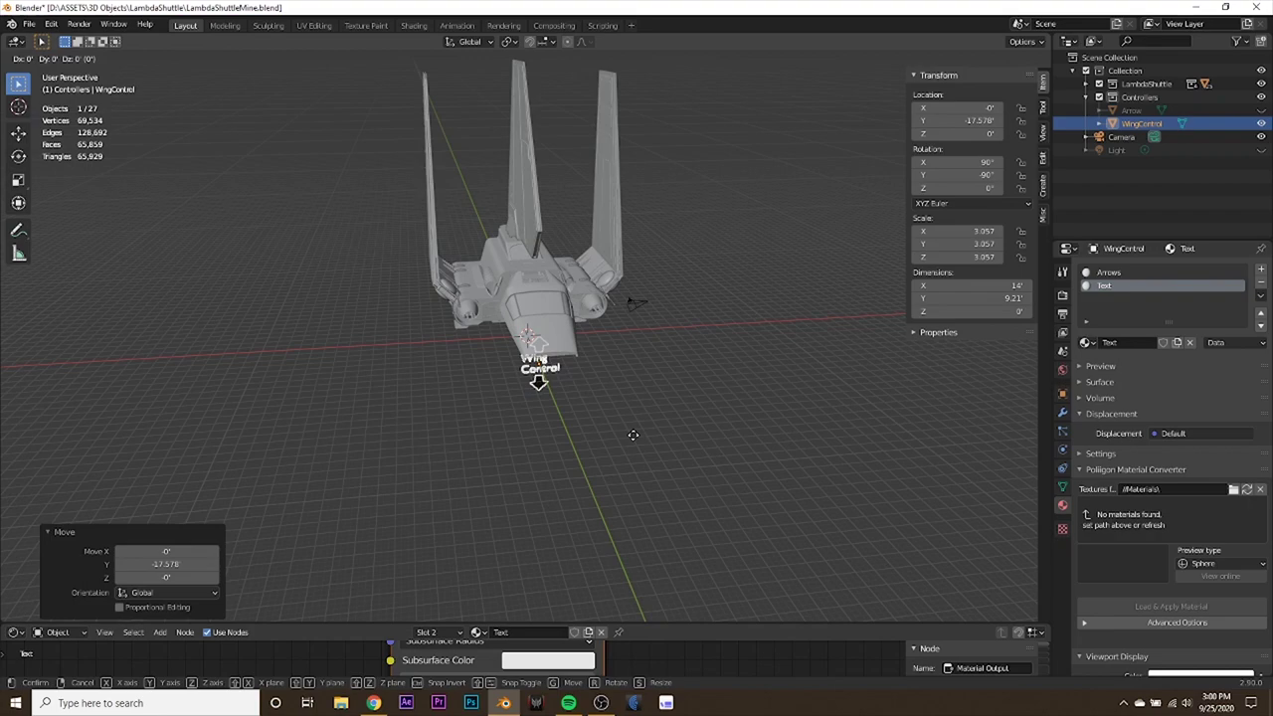
key("x")
left_click(736, 449)
key("g")
key("z")
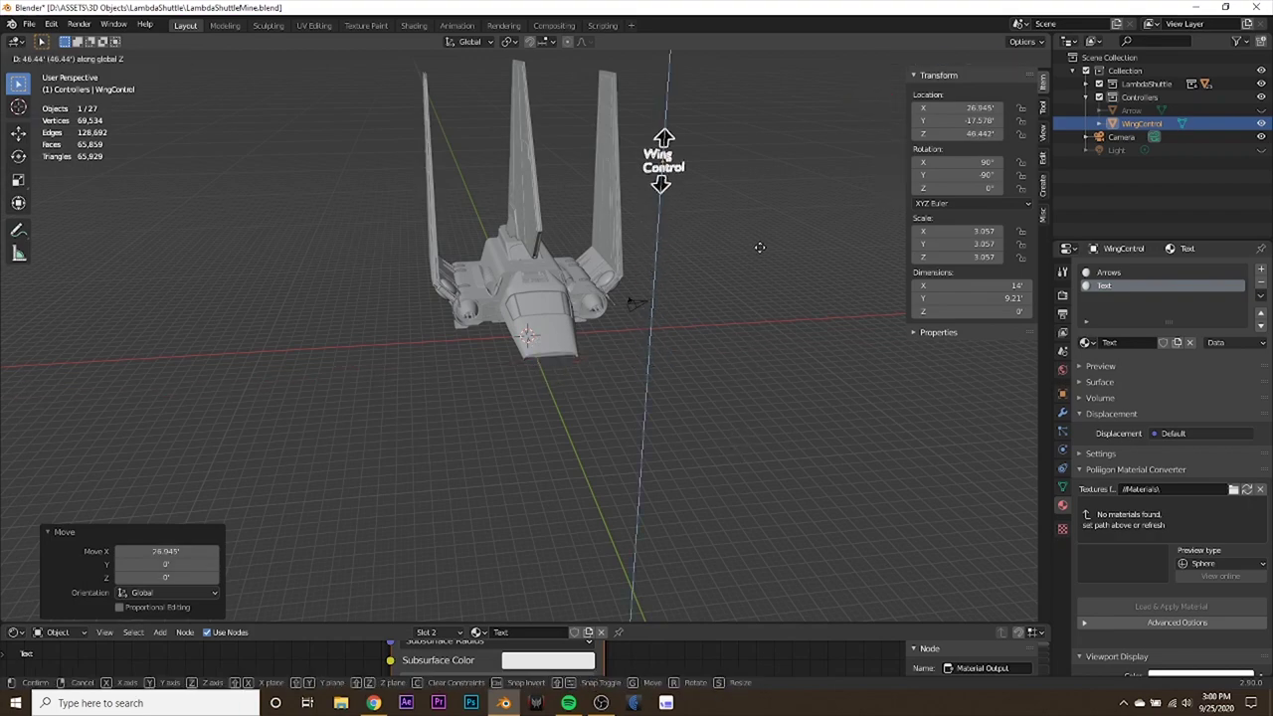
left_click(758, 248)
Shift WingControl about 14.9' along Y and about 6.8' along X, away from the wing.
middle_click_drag(759, 254, 718, 315)
key("g")
key("y")
left_click(694, 271)
key("g")
key("x")
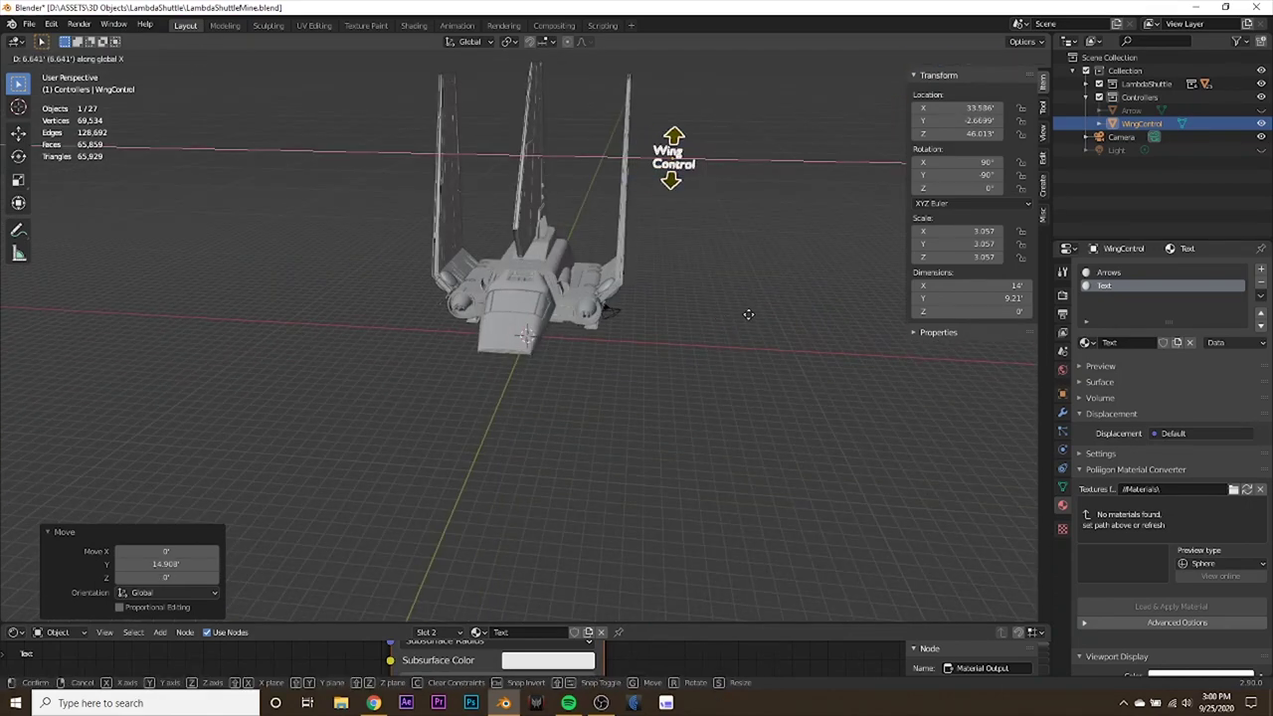
left_click(747, 314)
key("g")
key("z")
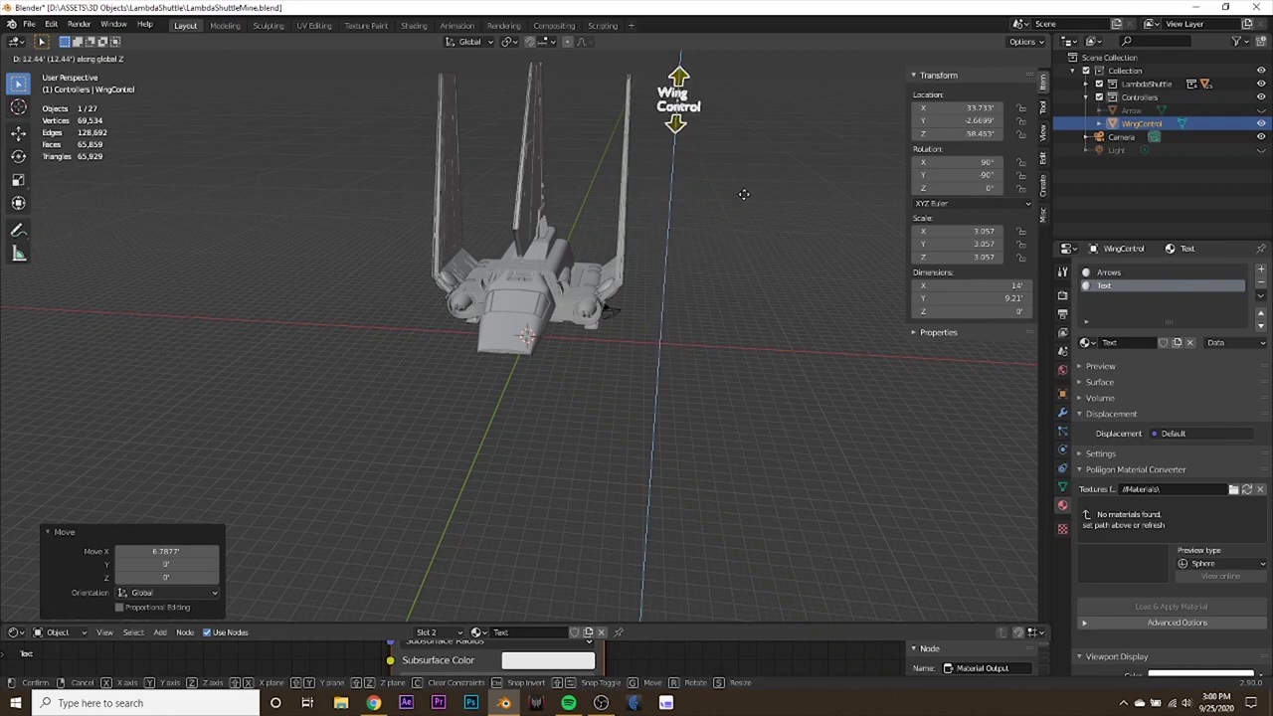
right_click(748, 249)
Add a cube-shaped empty to the Controllers collection.
middle_click_drag(747, 249, 652, 265)
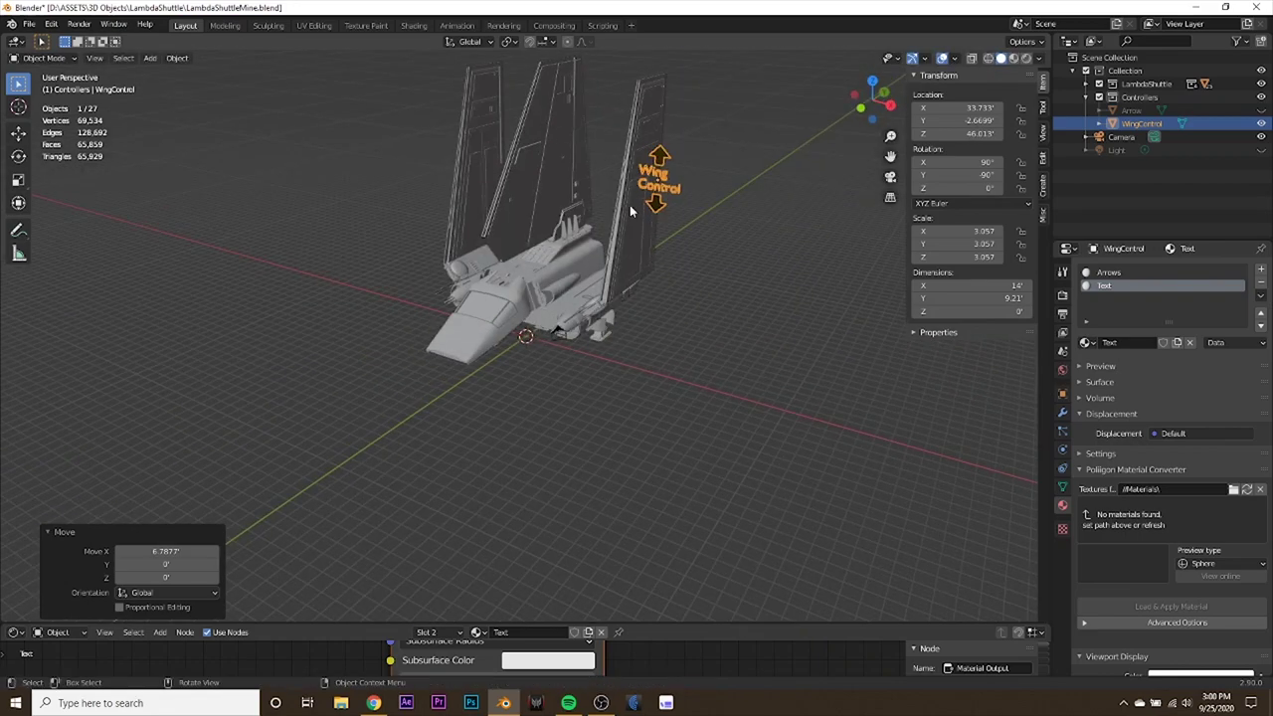
middle_click_drag(638, 171, 775, 258)
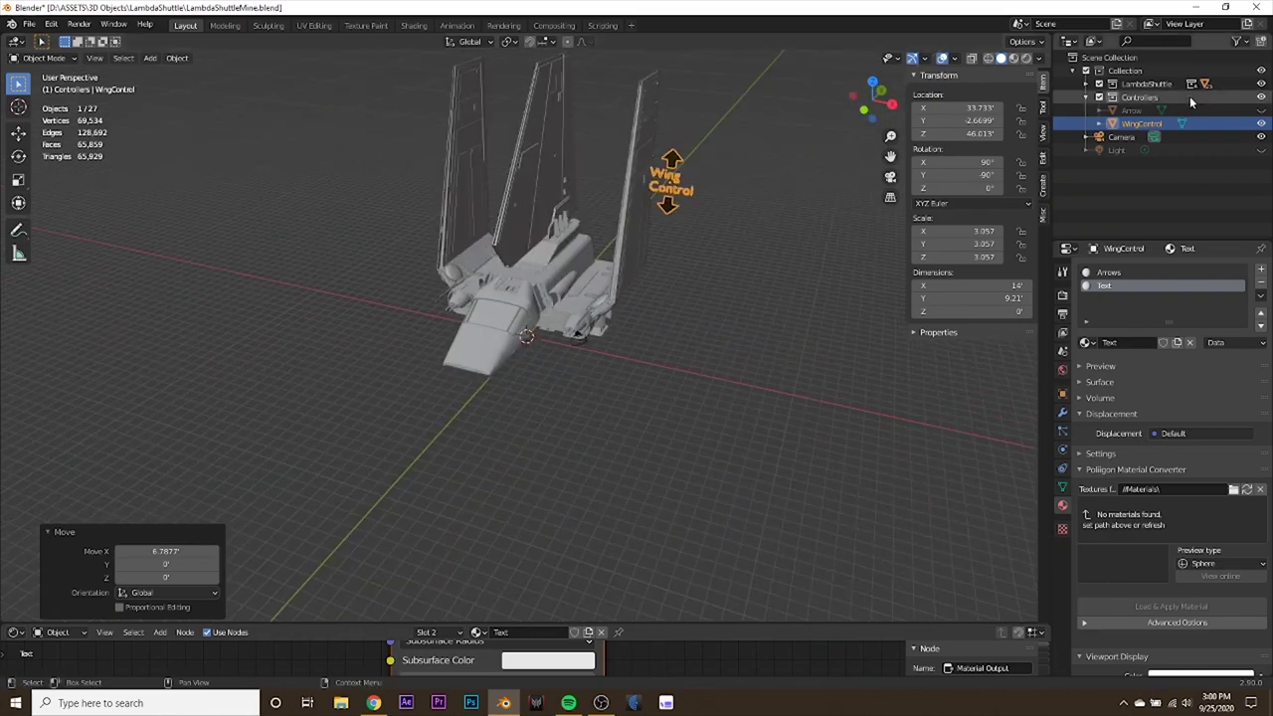
left_click(1133, 97)
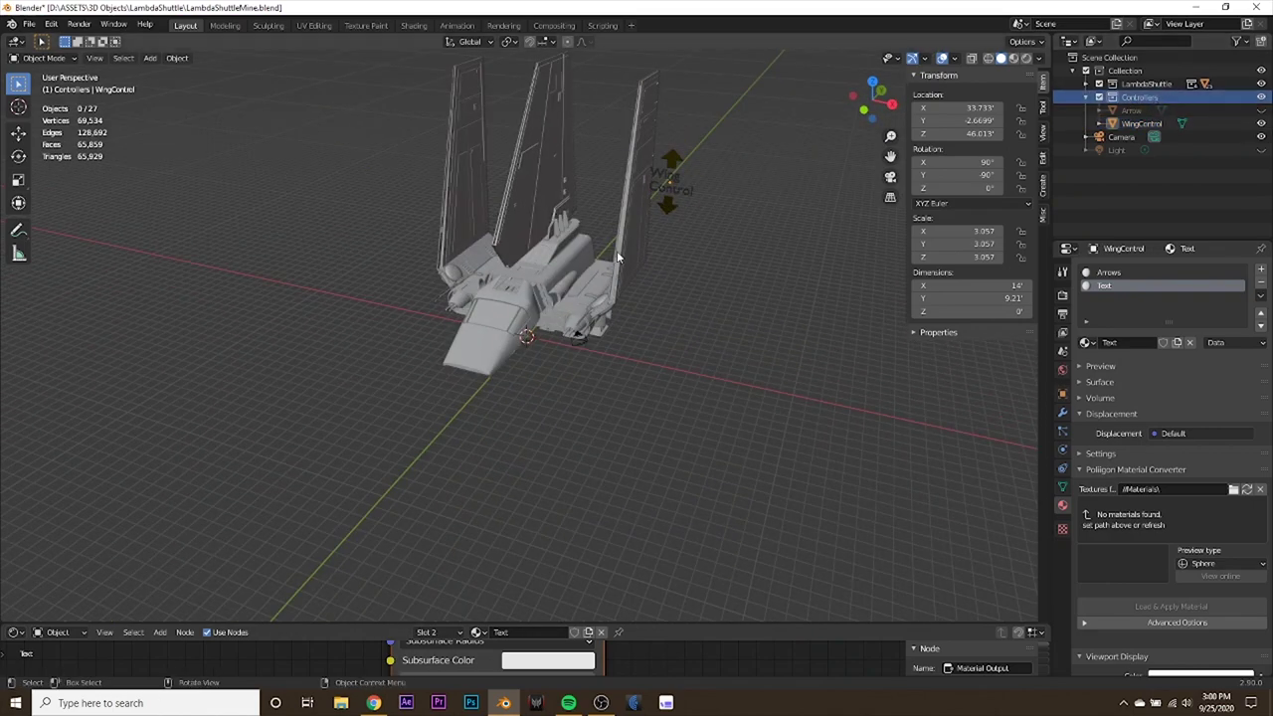
key("shift+a")
mouse_move(601, 330)
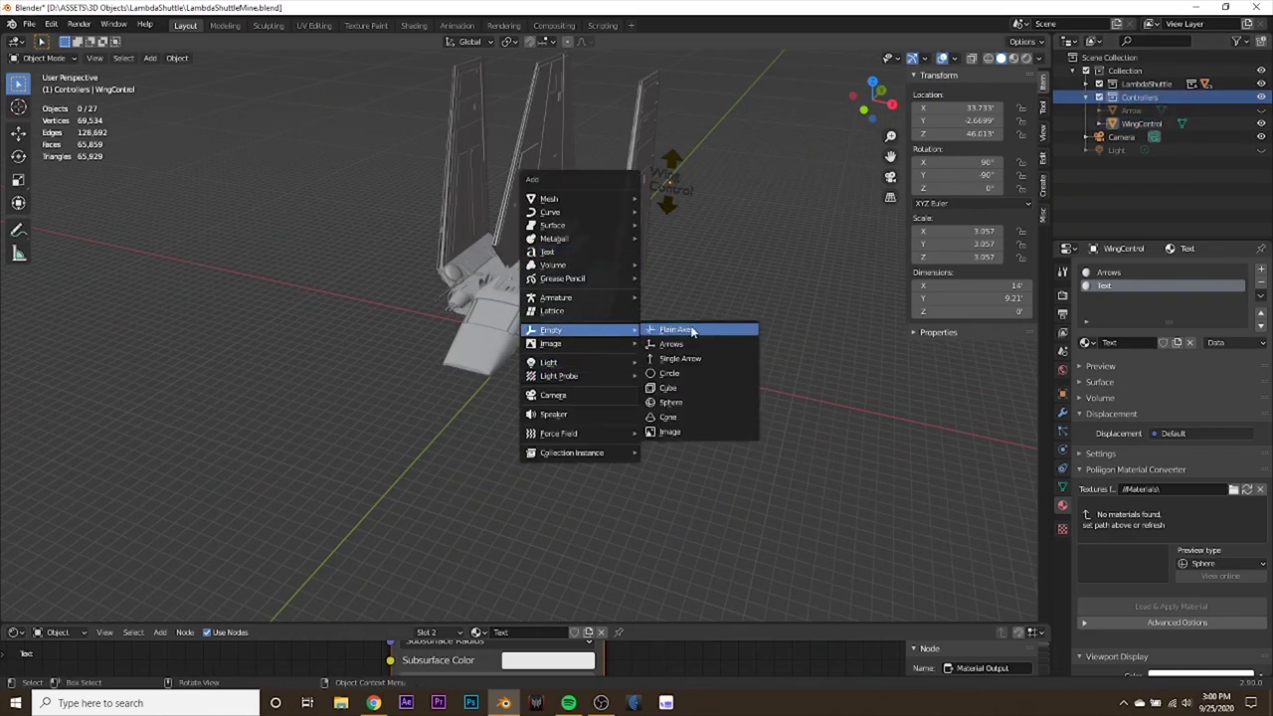
left_click(690, 387)
In front view, scale the cube empty to about 9.89 and raise it about 31.74' along Z to surround the shuttle.
middle_click_drag(684, 388, 665, 349)
key("KP_1")
scroll(664, 335, "down", 3)
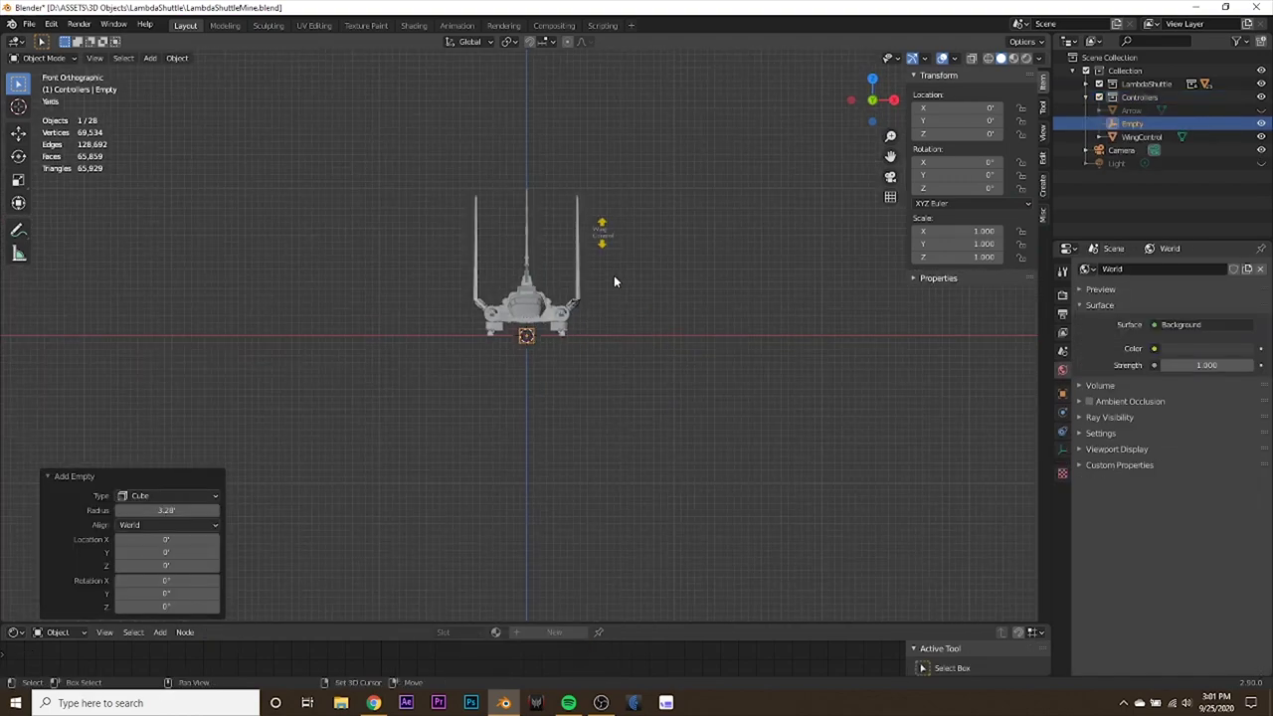
middle_click_drag(617, 282, 650, 374, "shift")
key("s")
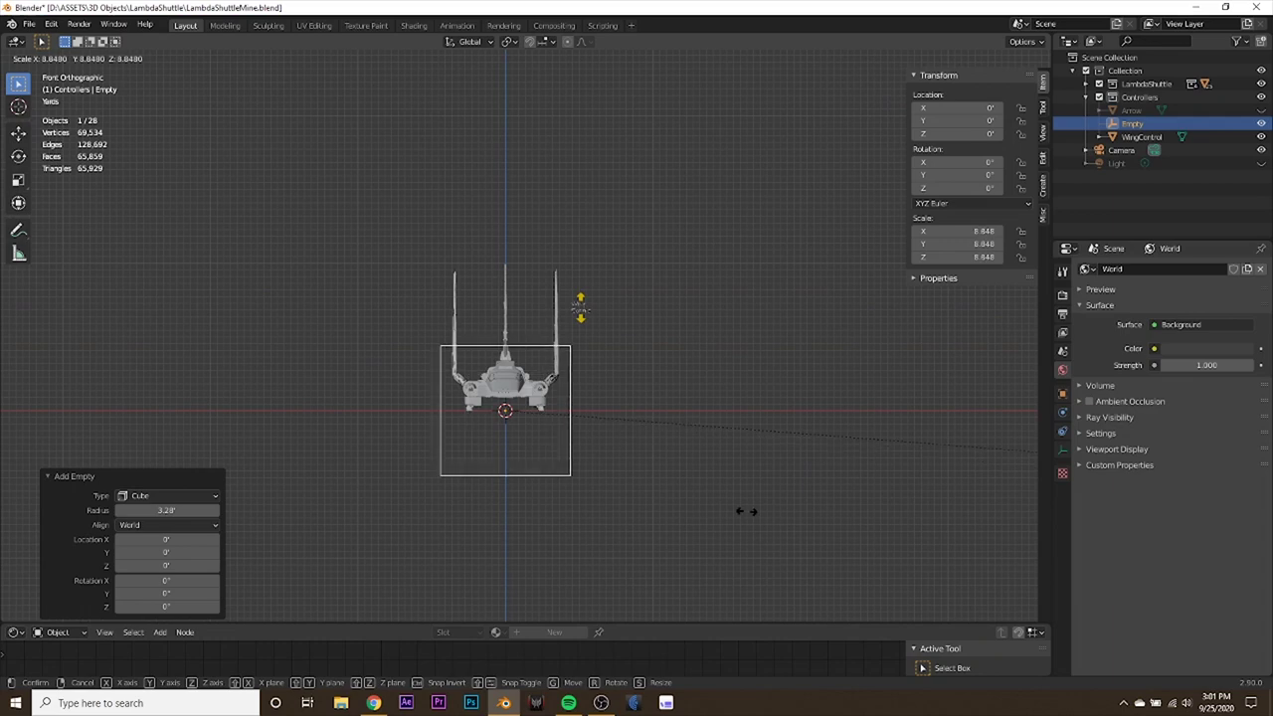
left_click(898, 511)
key("g")
key("z")
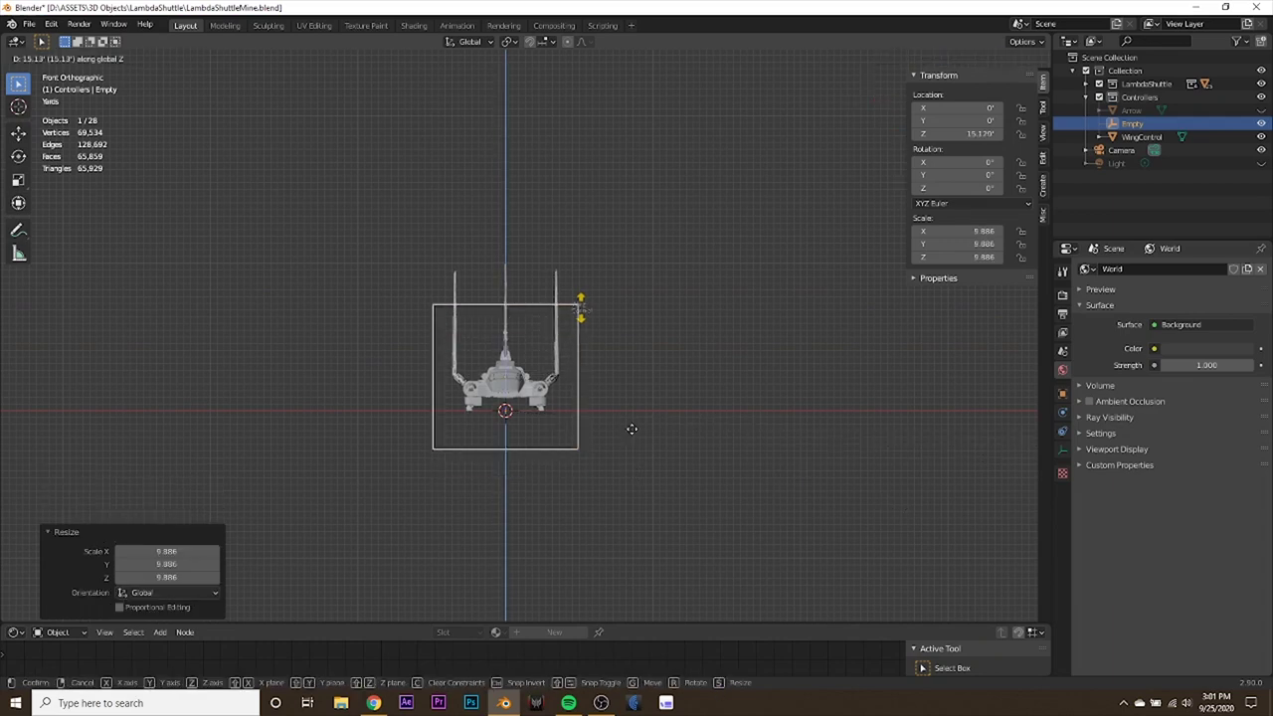
left_click(626, 397)
scroll(493, 397, "up", 2)
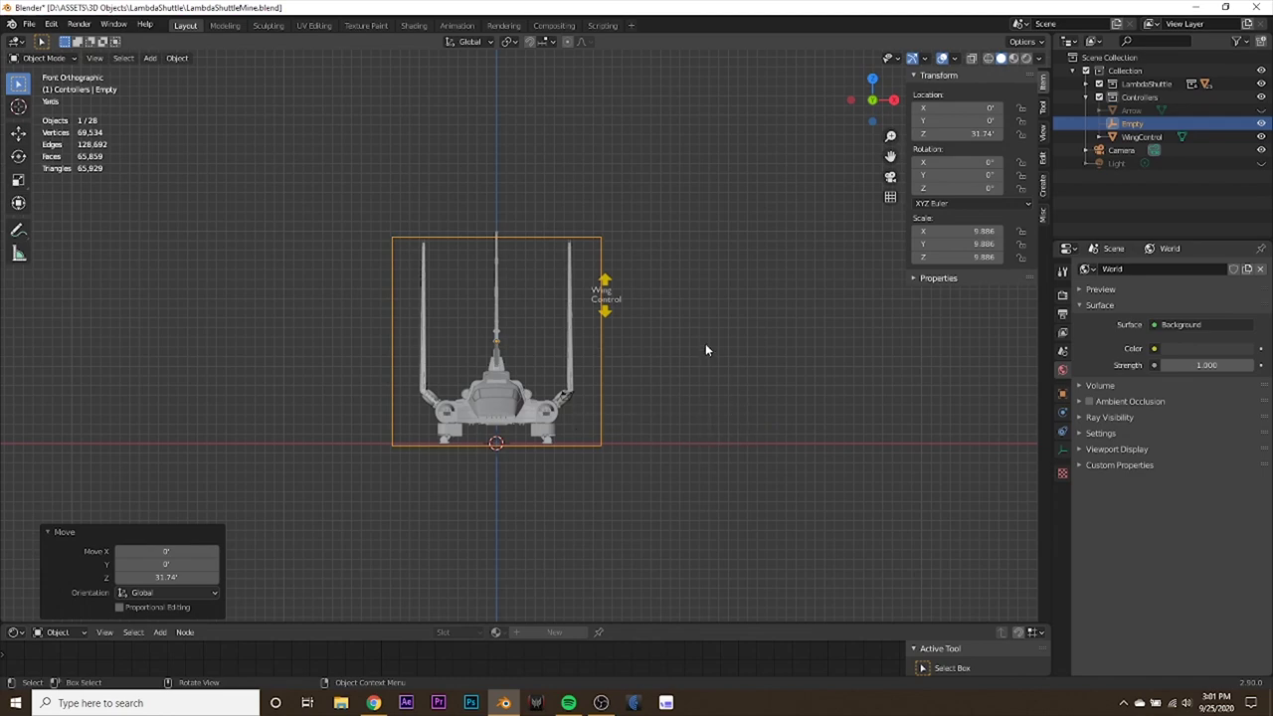
Narrow the cube empty along X to a scale of about 9.05 so it fits the shuttle's width.
key("s")
key("x")
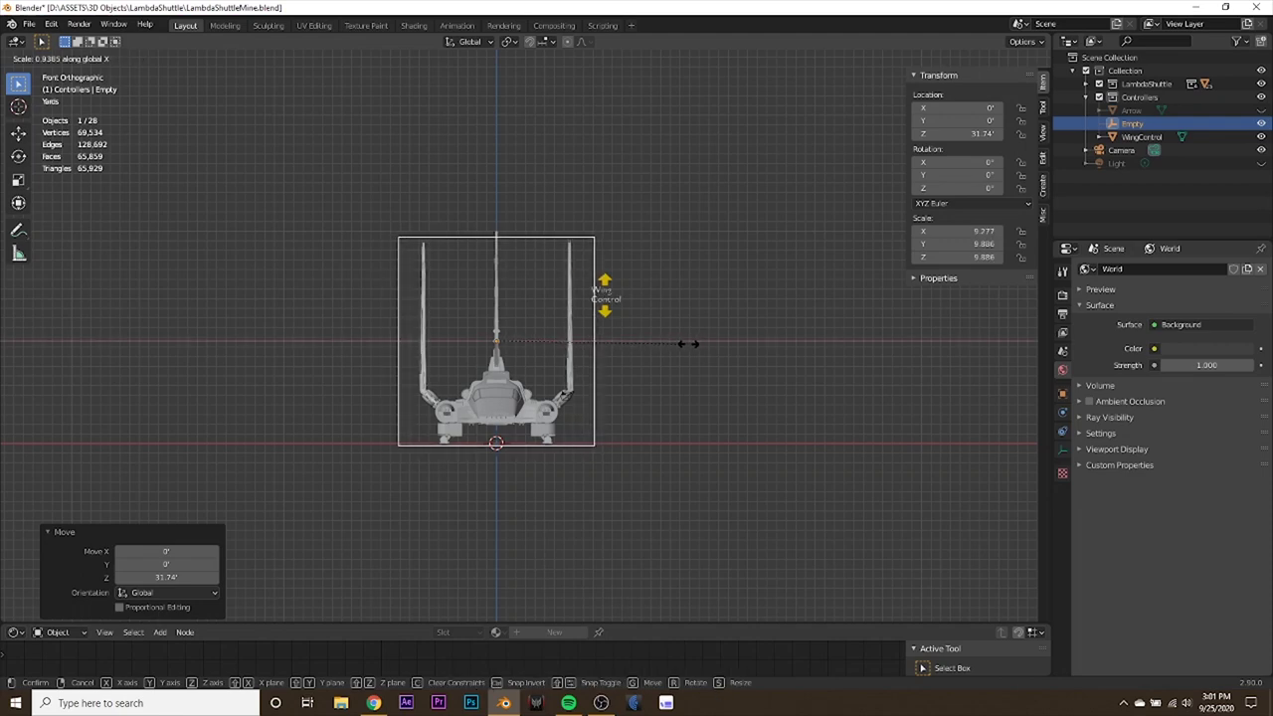
left_click(683, 349)
In right view, lengthen the cube empty along Y to a scale of about 11.14 and shift it about 1.85' along Y.
key("KP_3")
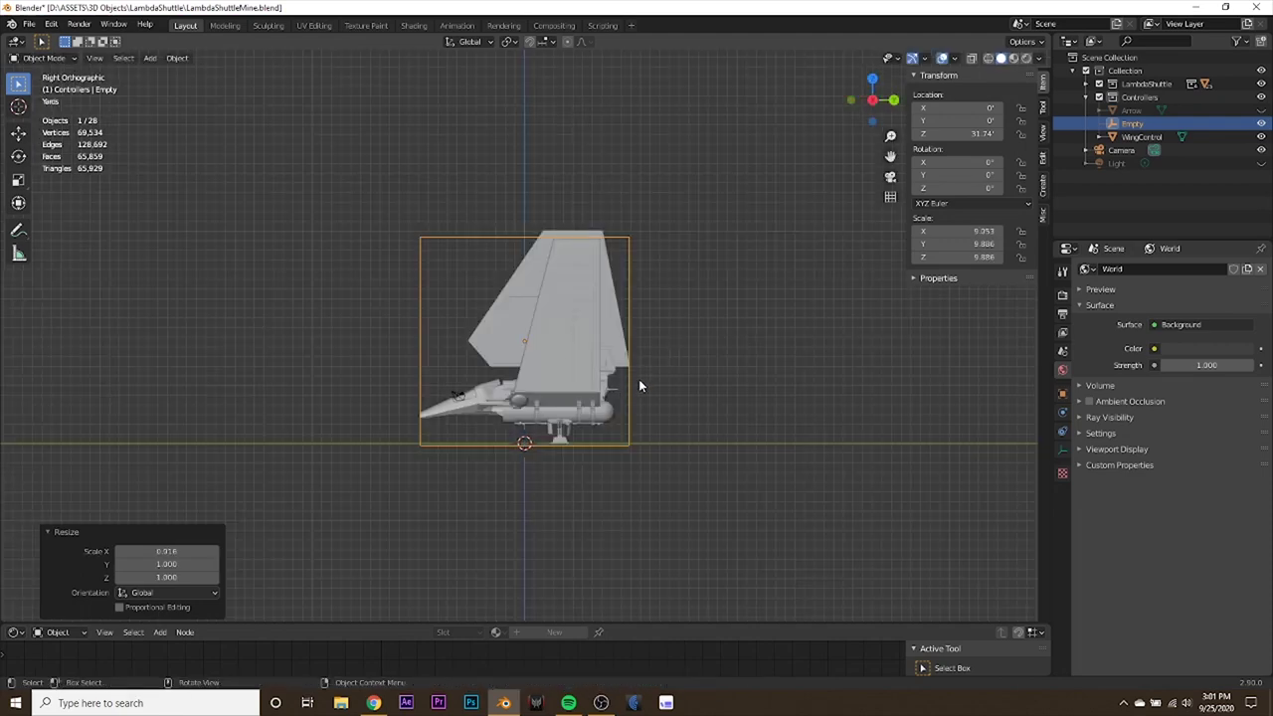
key("s")
right_click(644, 379)
key("s")
key("y")
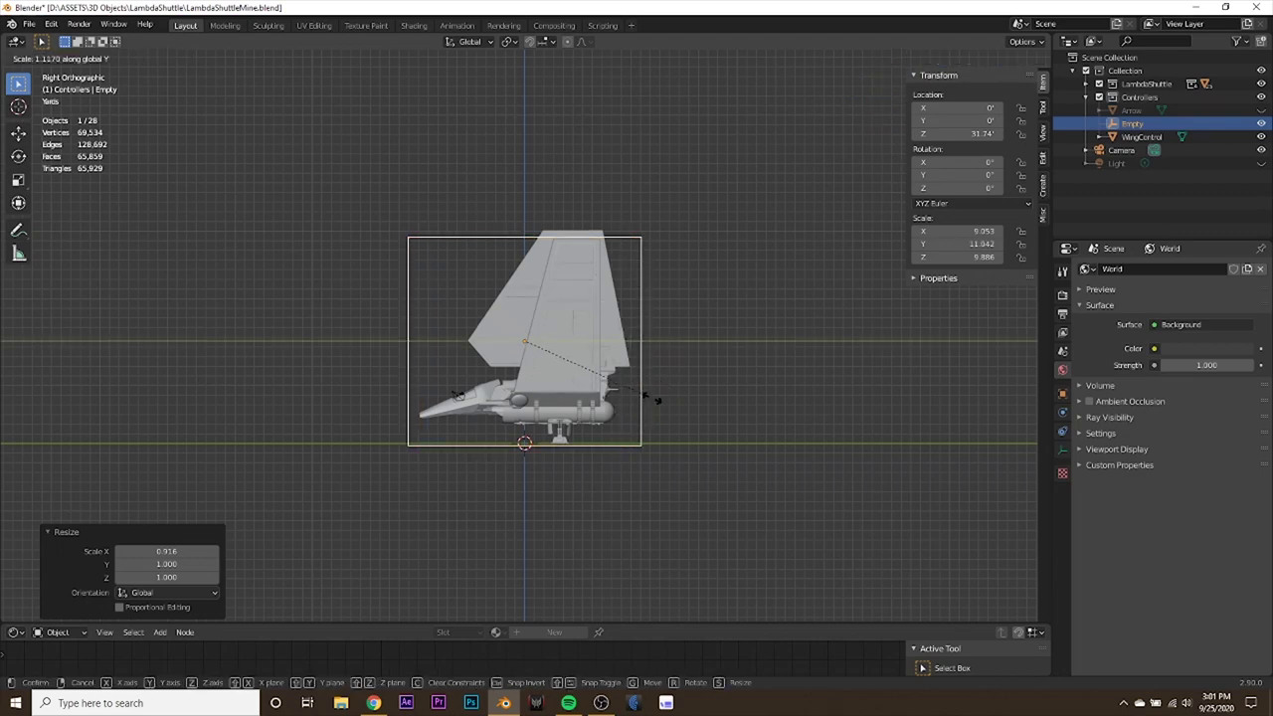
left_click(653, 396)
key("g")
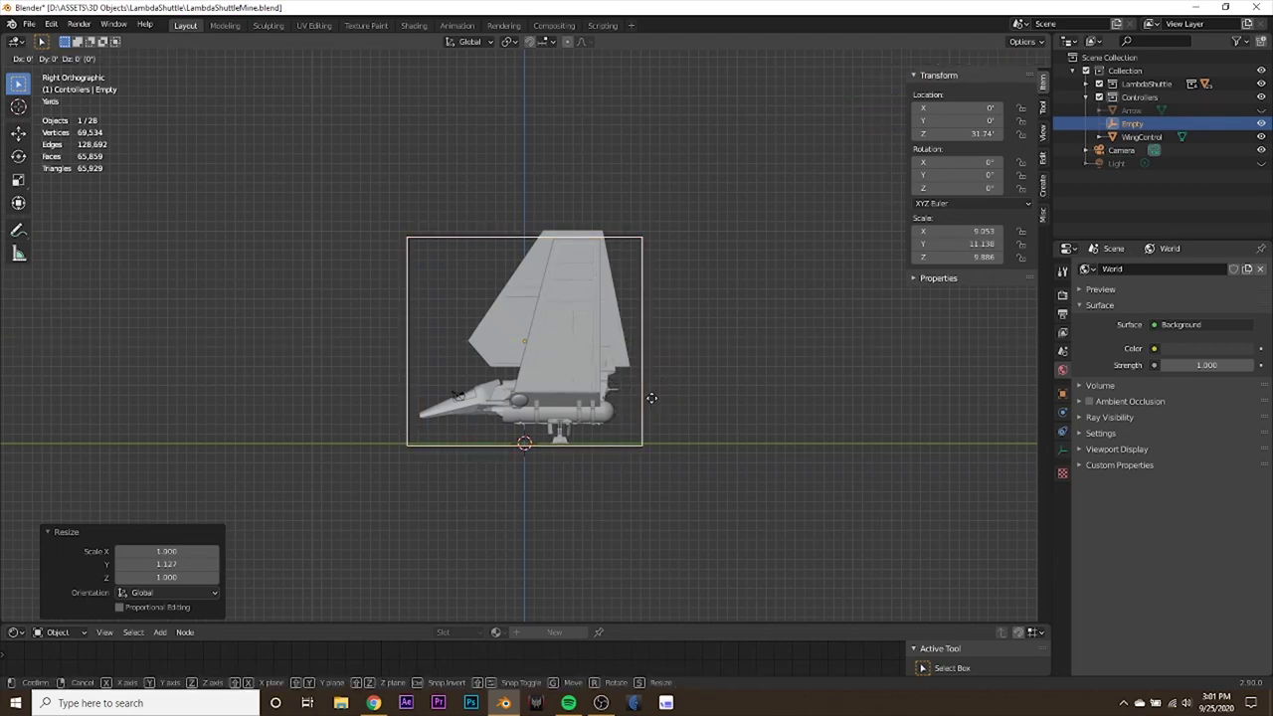
left_click(657, 394)
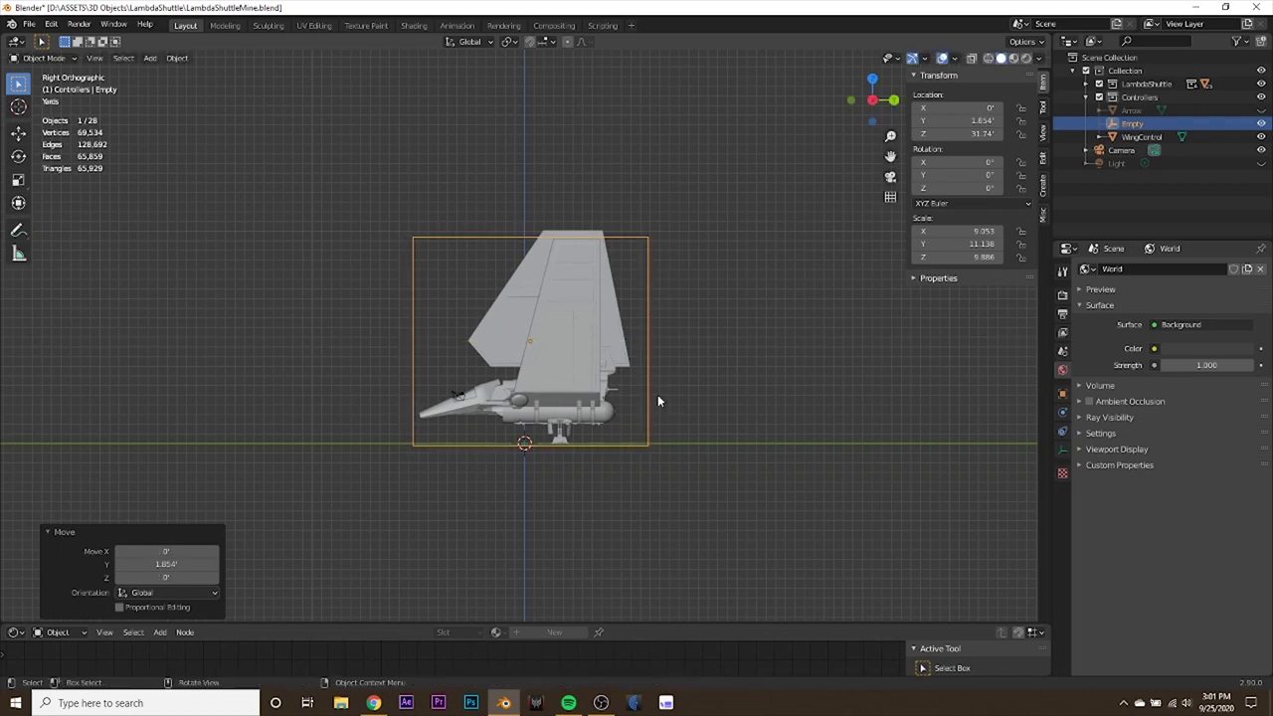
Stretch the cube empty along Z to a scale of about 10.70 and raise it about 2.88' to enclose the shuttle's height.
key("s")
key("z")
left_click(670, 394)
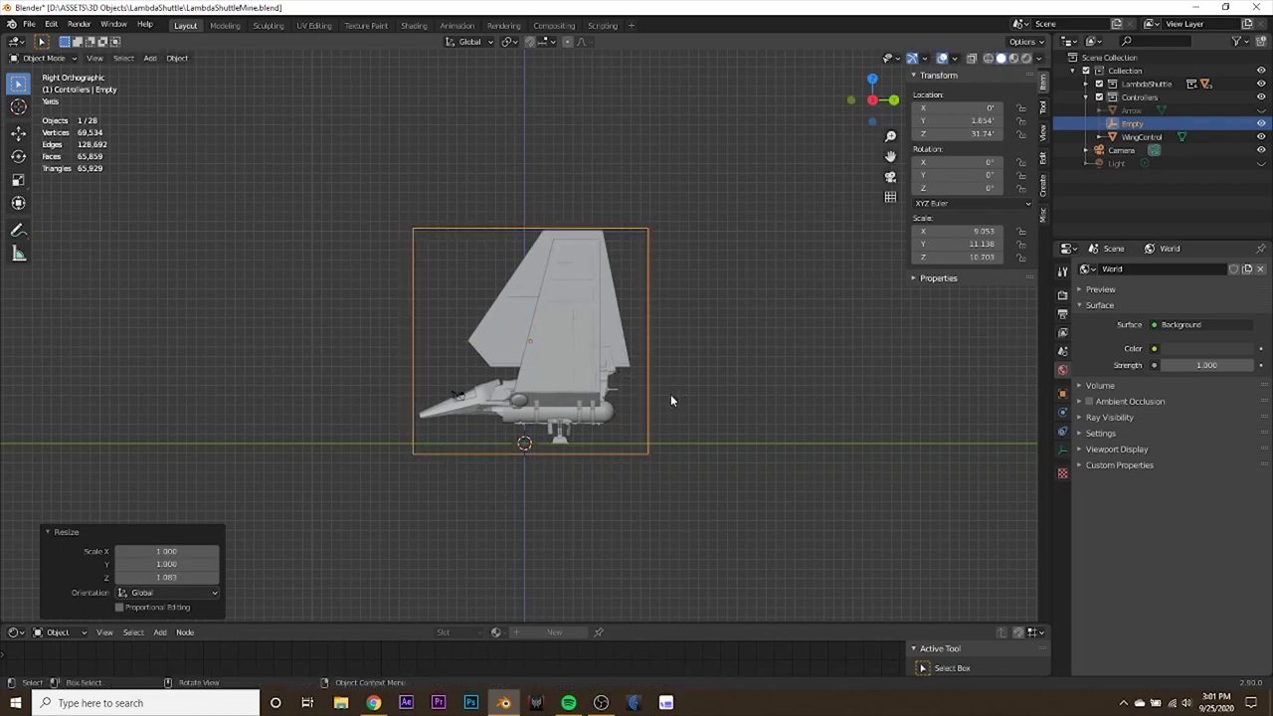
key("g")
key("z")
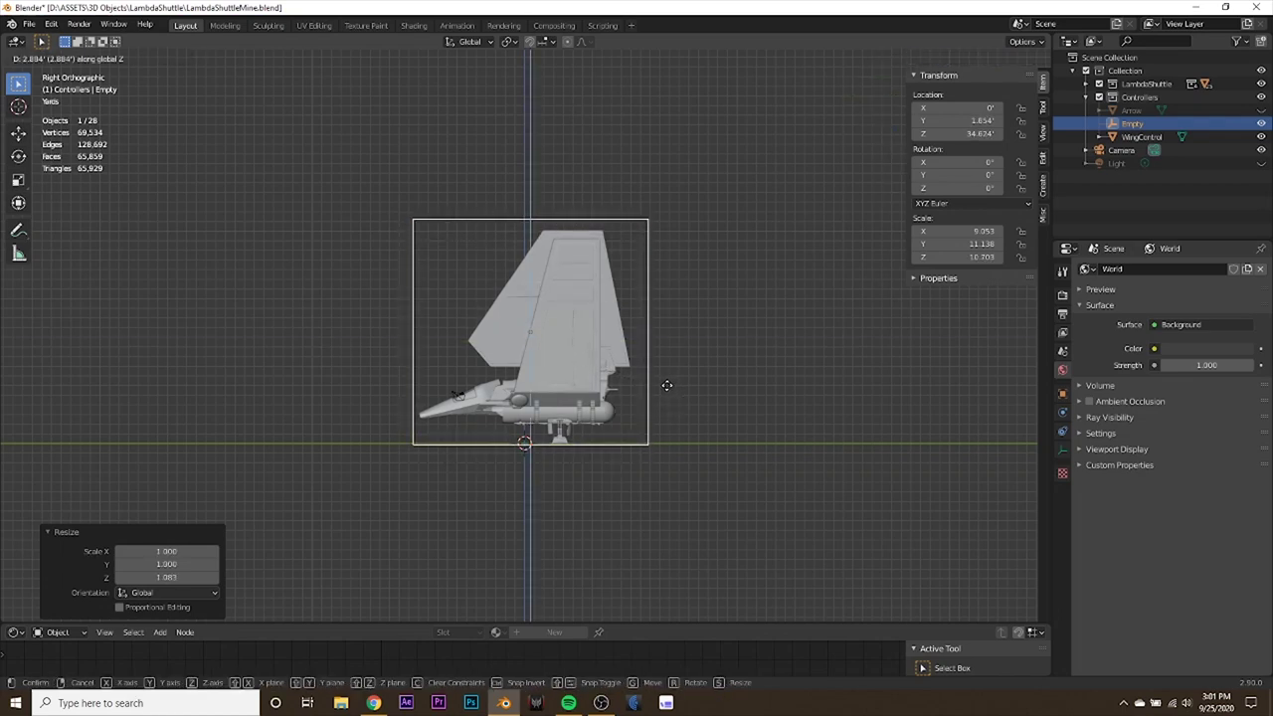
left_click(666, 391)
Hide the camera object standing beside the shuttle.
middle_click_drag(527, 414, 621, 421)
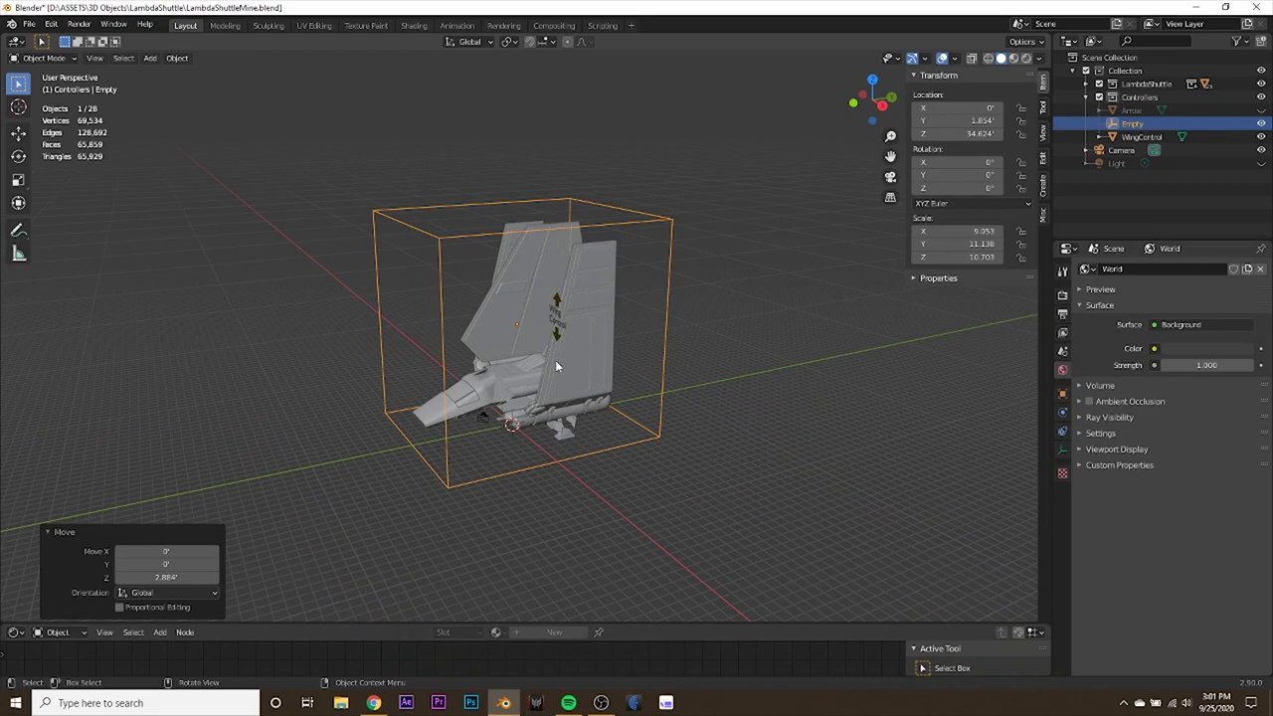
scroll(555, 360, "up", 4)
middle_click_drag(555, 360, 676, 378)
scroll(451, 414, "down", 4)
middle_click_drag(450, 420, 473, 378)
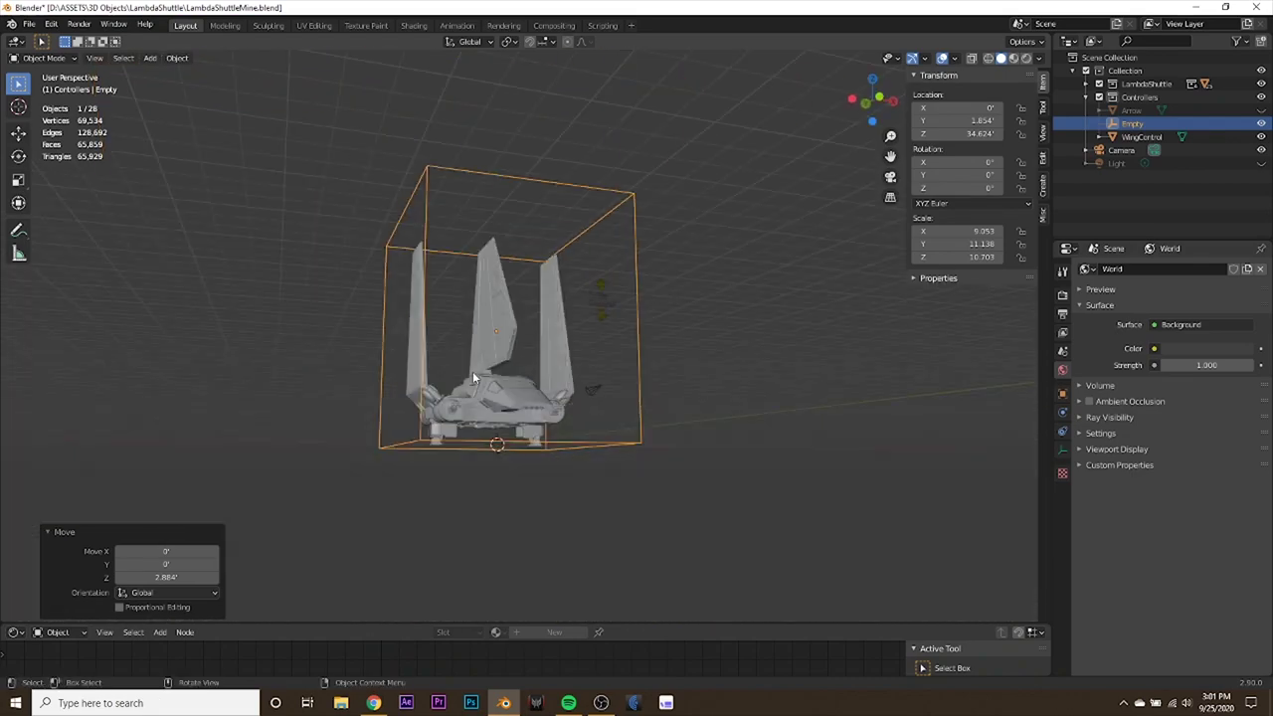
left_click(590, 390)
key("h")
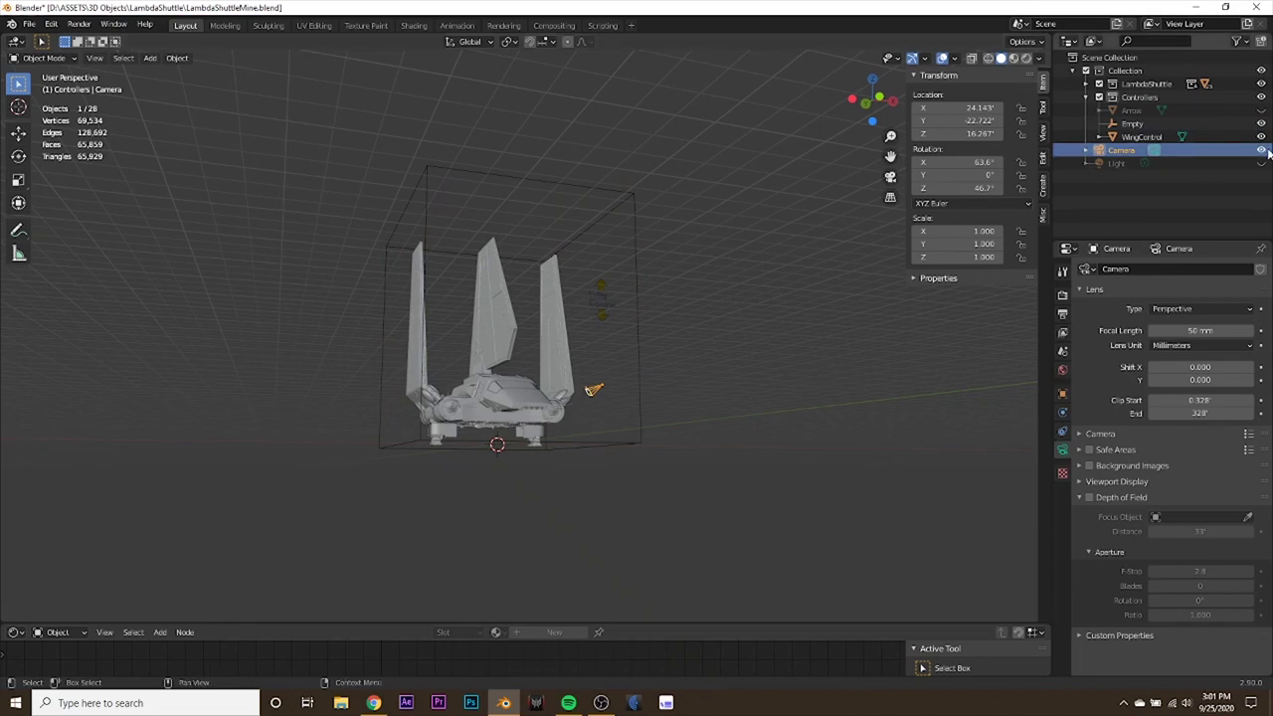
Select all the shuttle parts in front wireframe view and parent them to the cube empty with the Object option.
middle_click_drag(627, 350, 606, 390)
key("KP_1")
scroll(532, 354, "down", 2)
scroll(525, 357, "up", 2)
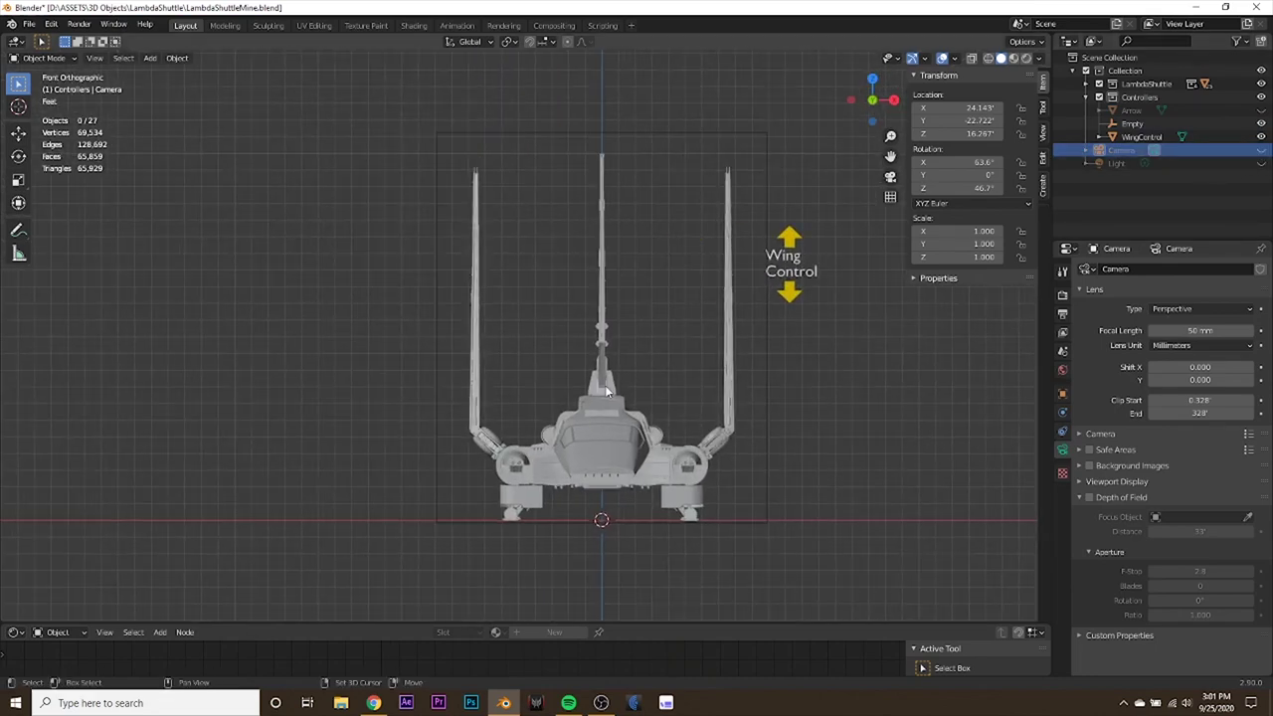
key("shift+z")
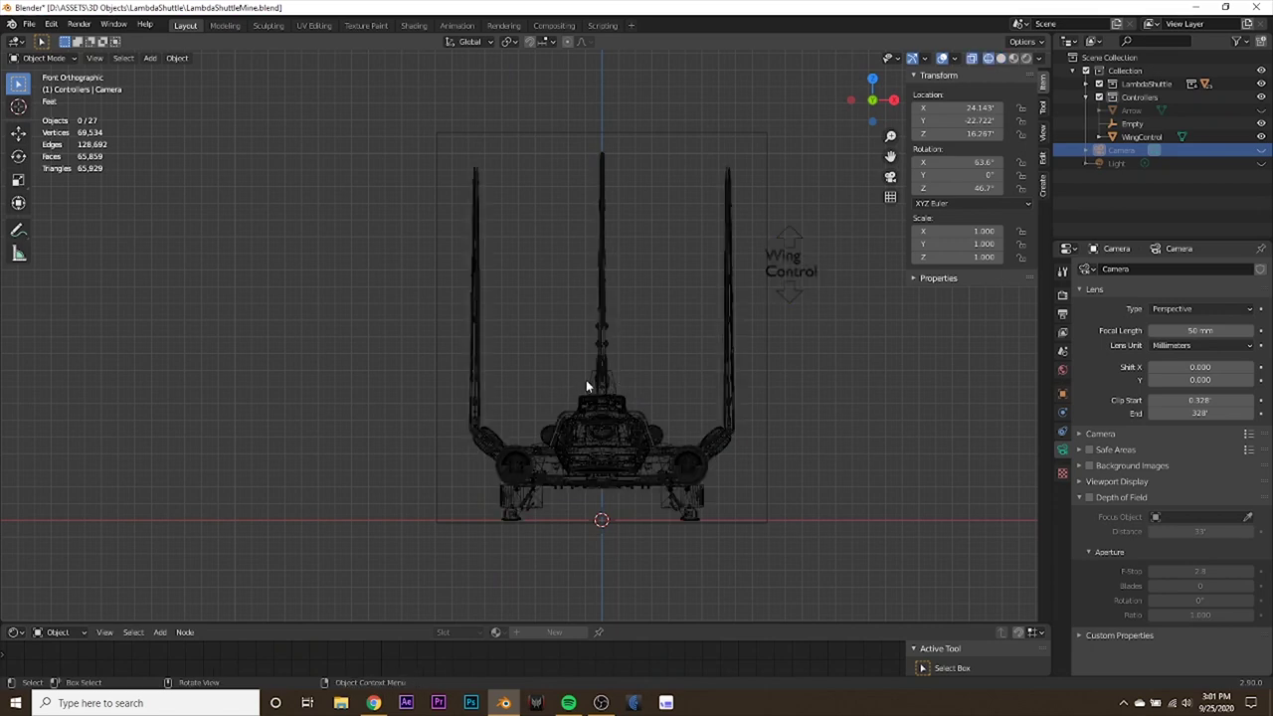
left_click_drag(448, 152, 741, 527)
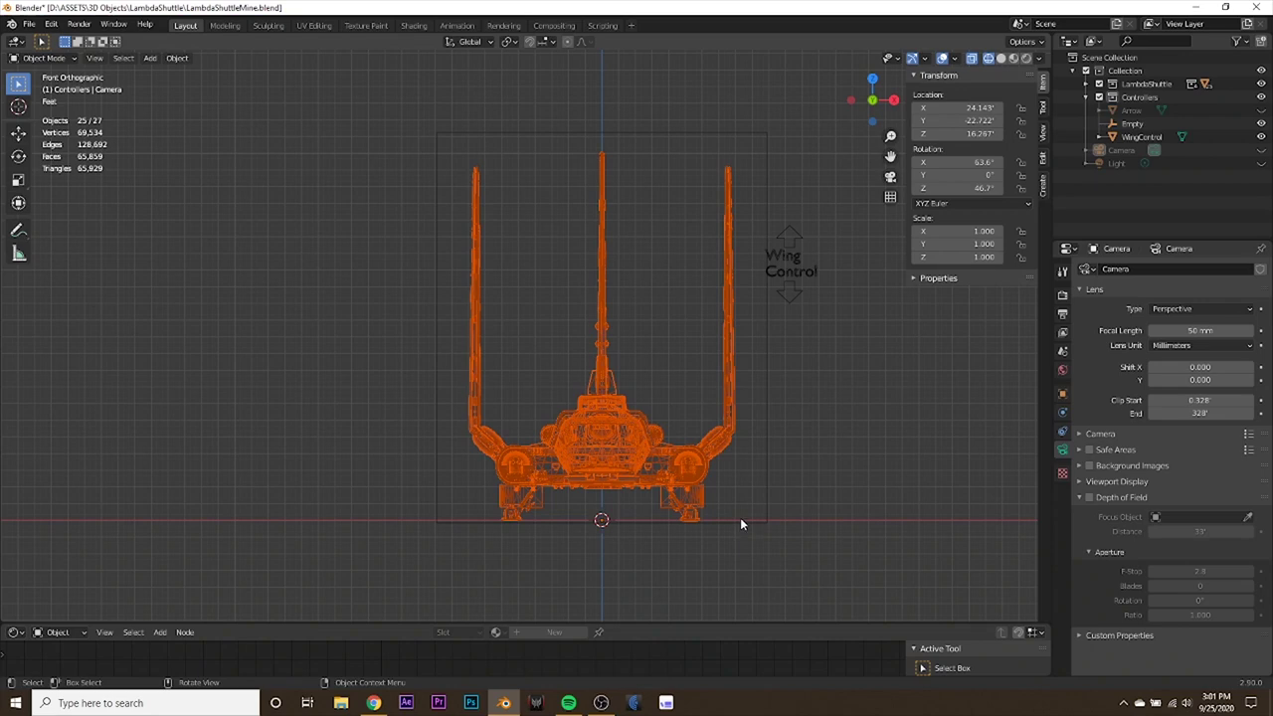
middle_click_drag(739, 520, 668, 169)
left_click(693, 133, "shift")
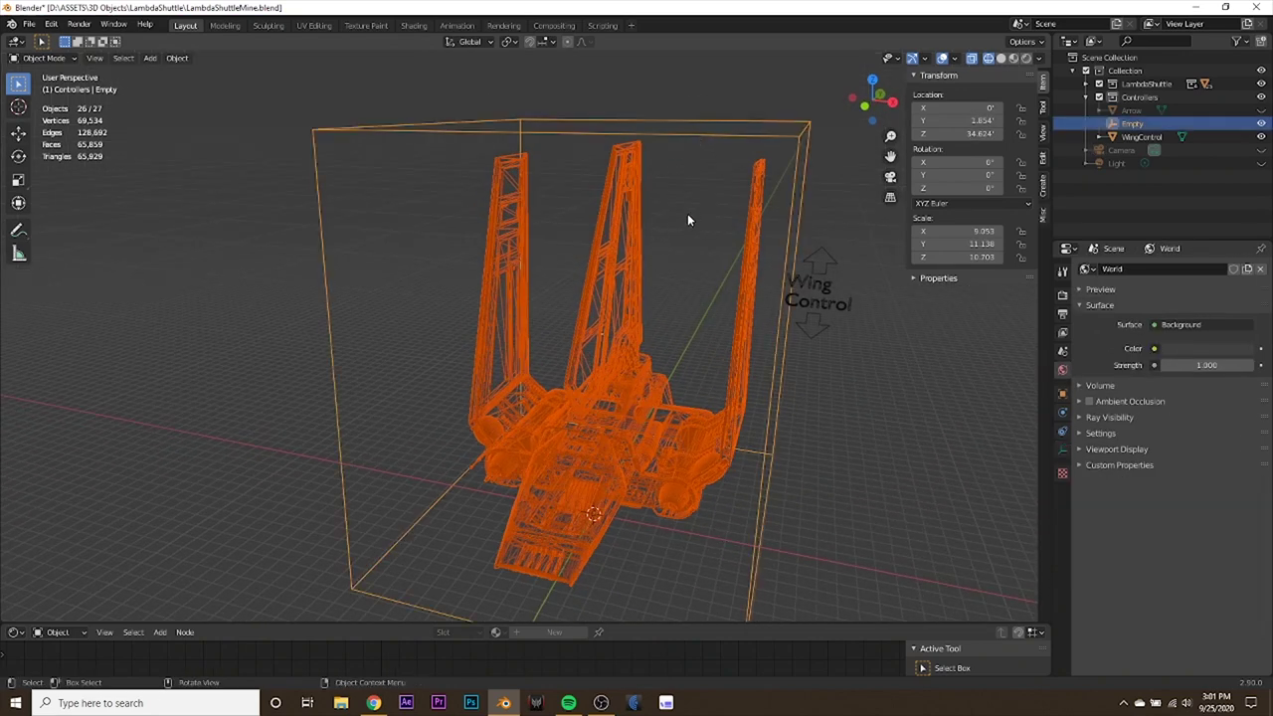
key("ctrl+p")
left_click(641, 217)
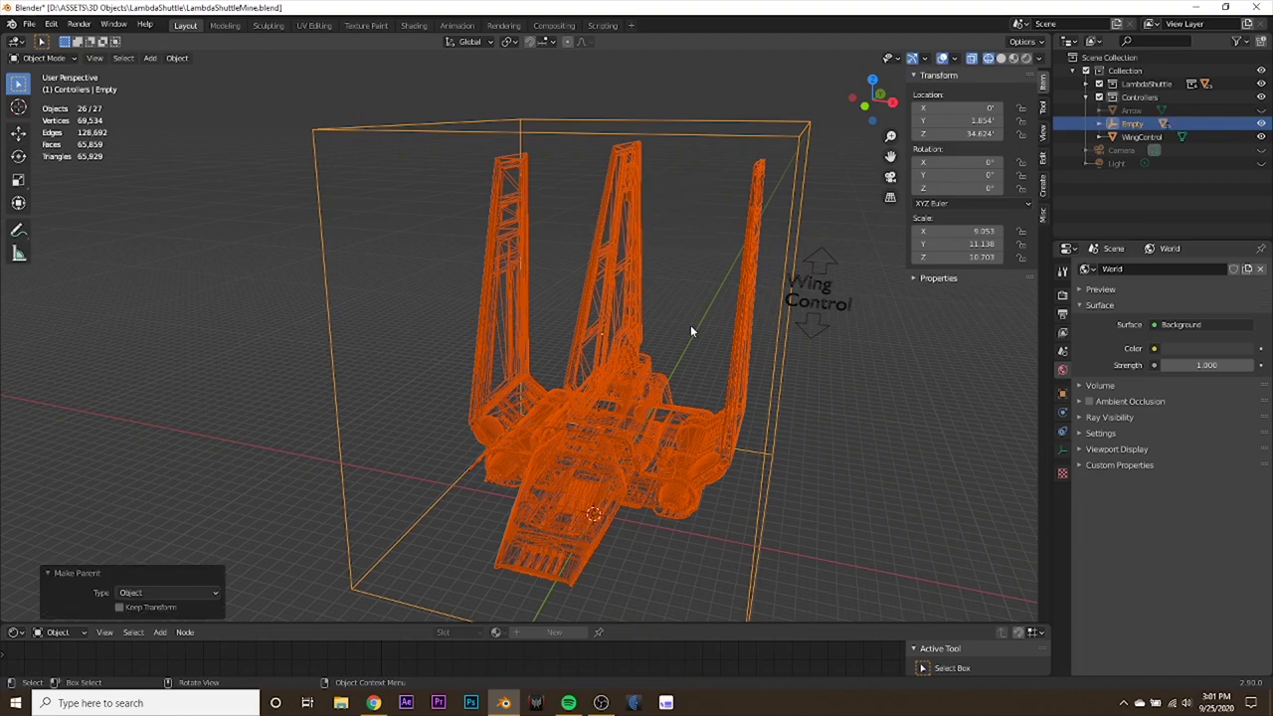
Select only the cube empty and return the viewport to solid shading.
scroll(640, 208, "down", 4)
left_click(683, 219)
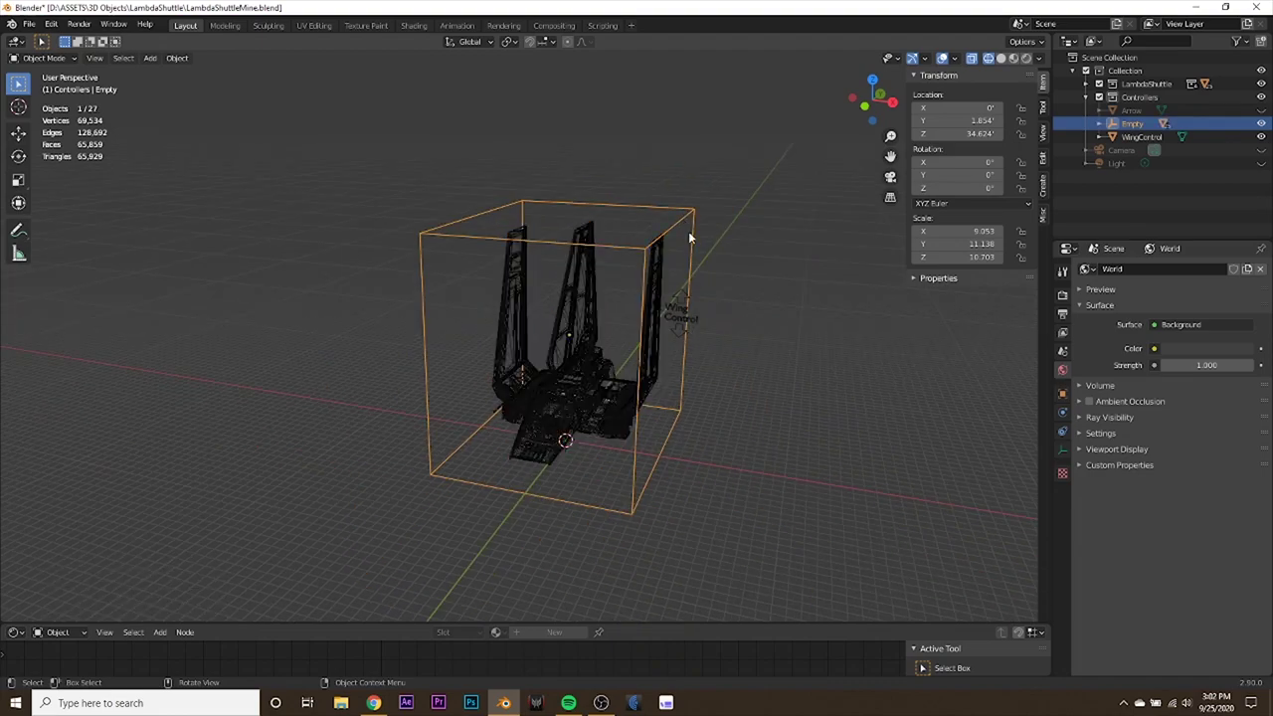
key("shift+z")
Try rotating, moving and scaling the cube empty to test whether the shuttle follows it, cancelling each transform.
key("r")
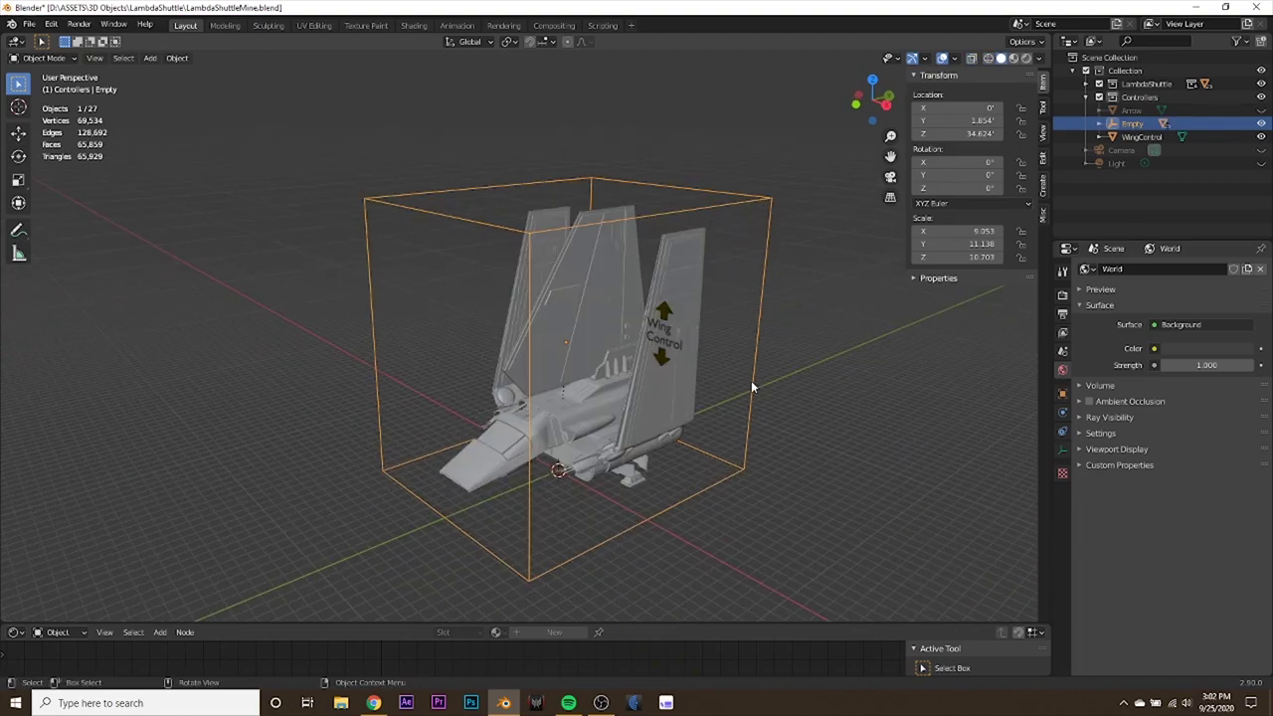
right_click(799, 316)
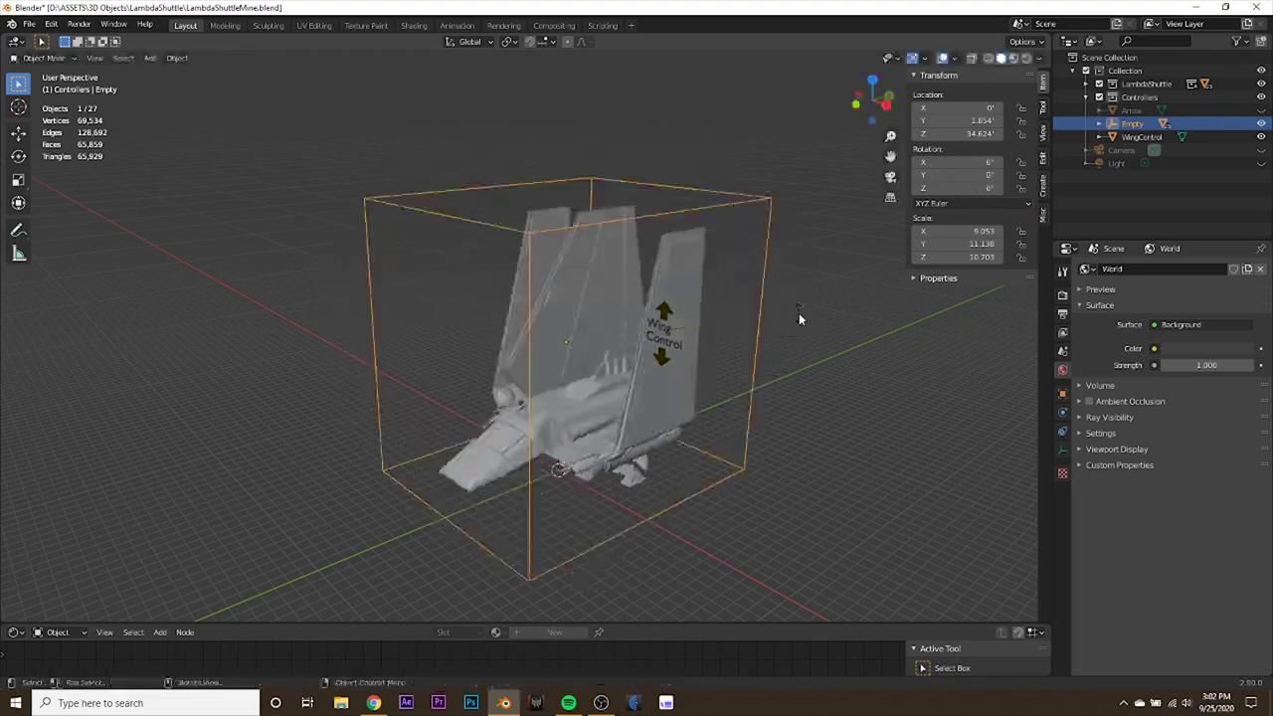
middle_click_drag(756, 366, 638, 458)
key("g")
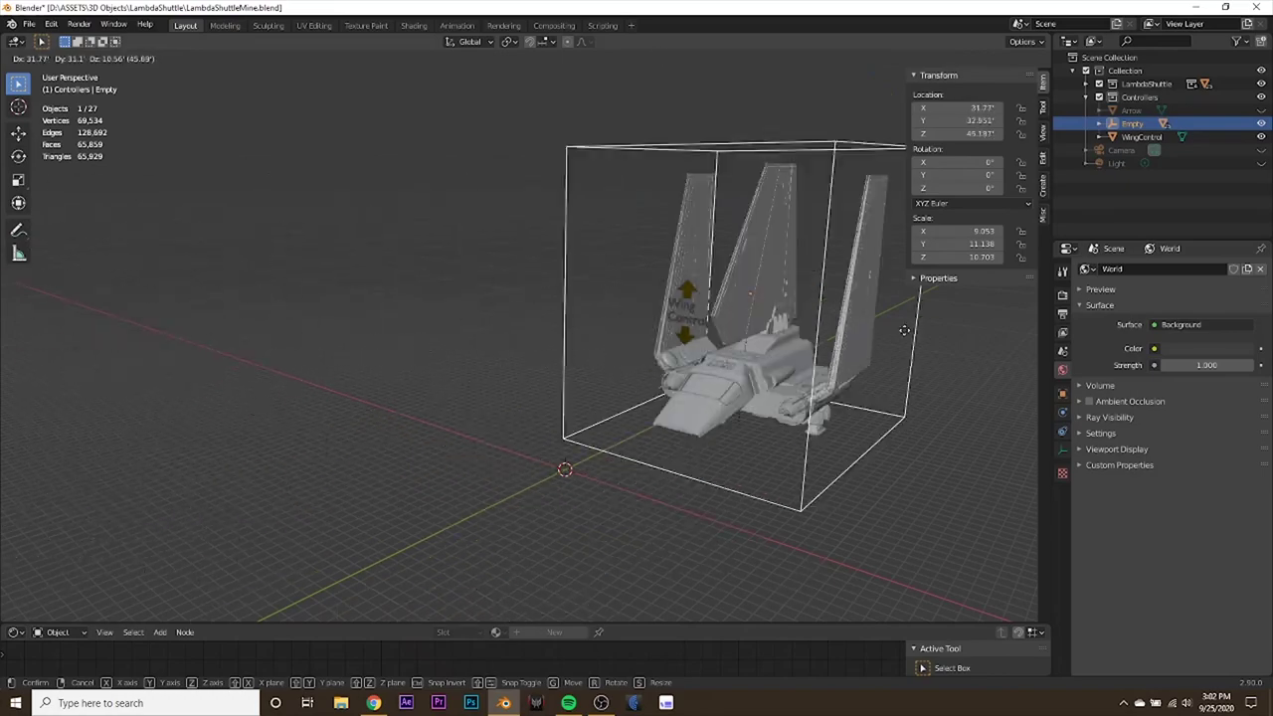
right_click(696, 353)
key("r")
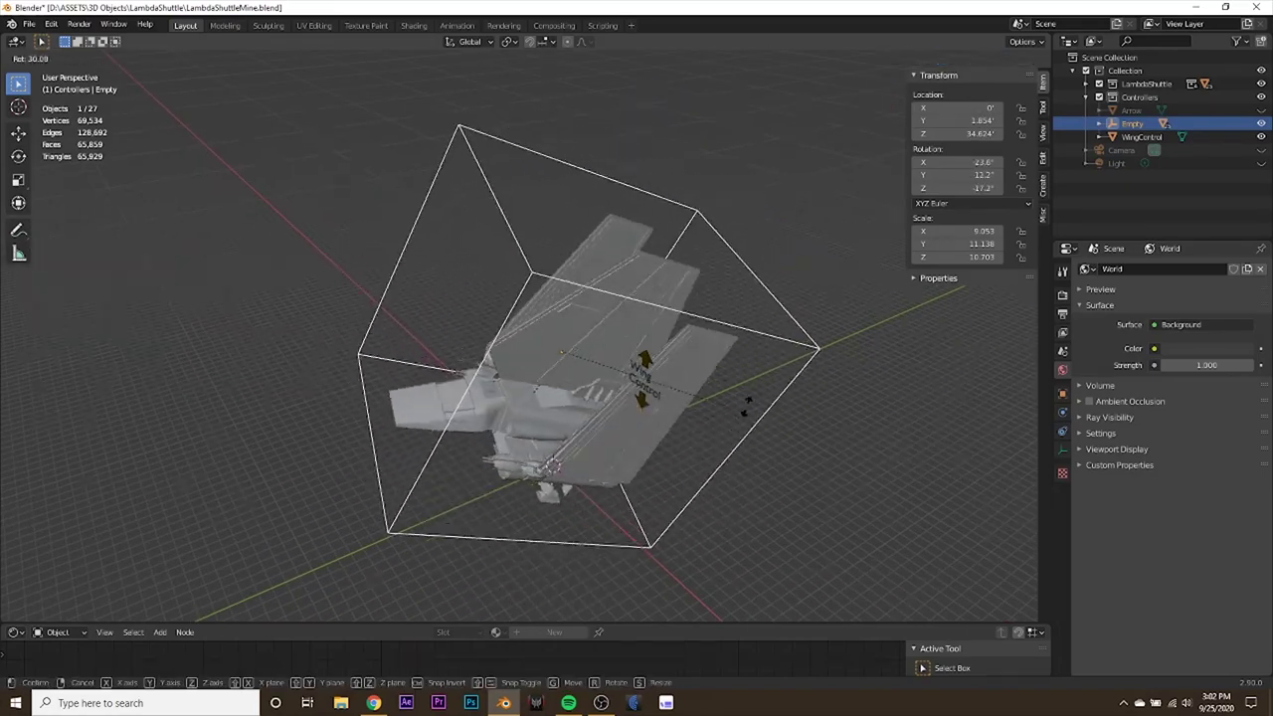
right_click(717, 440)
middle_click_drag(717, 440, 740, 316)
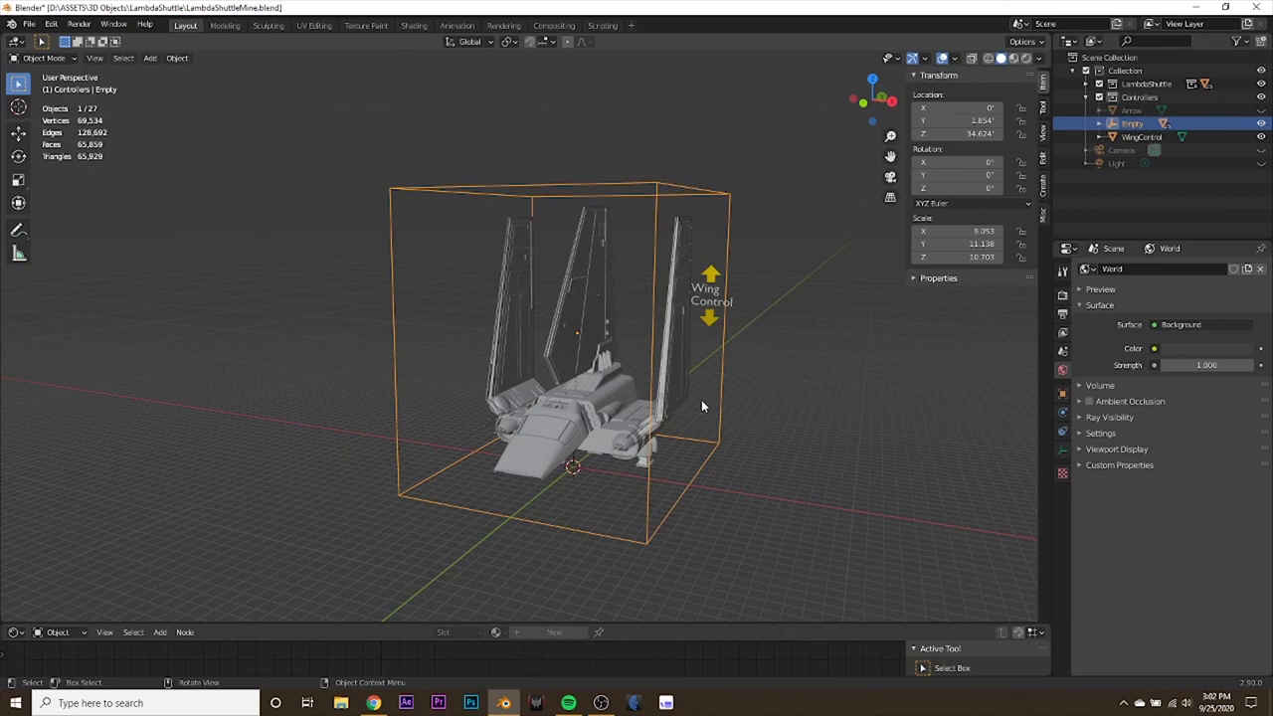
key("s")
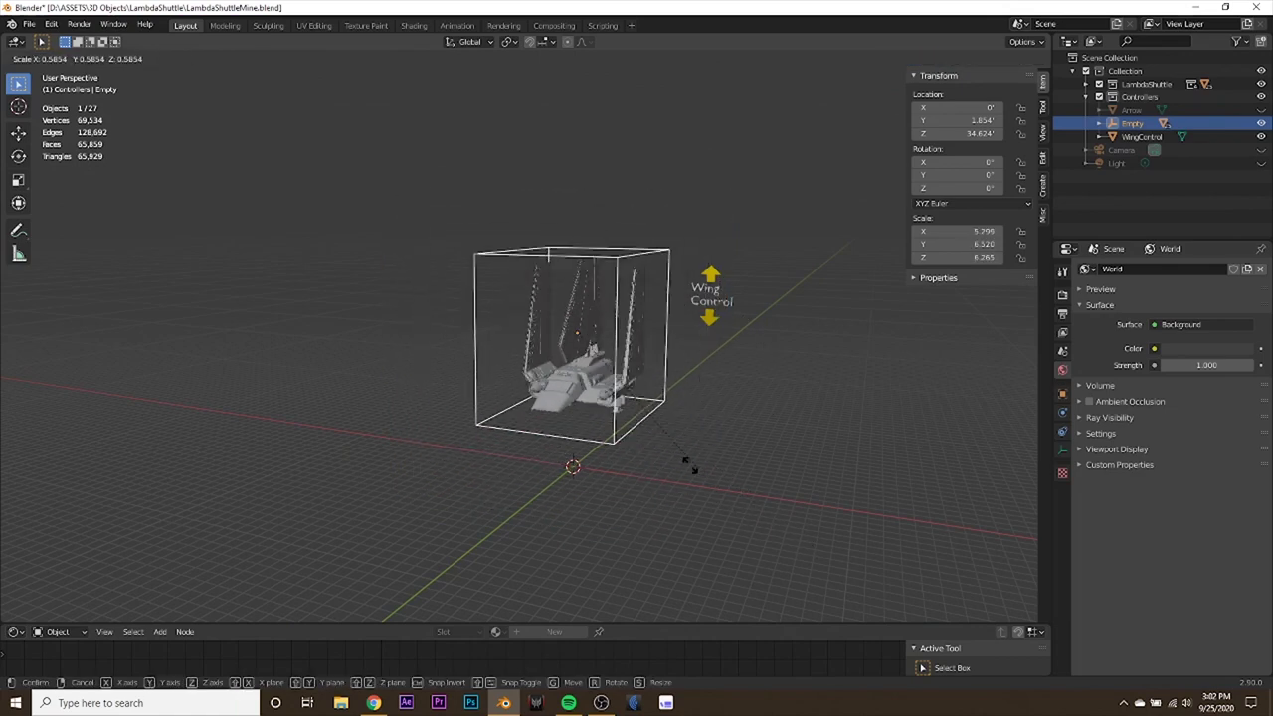
right_click(728, 494)
Parent WingControl to the cube empty with the Object option.
scroll(565, 438, "up", 2)
middle_click_drag(563, 436, 706, 396)
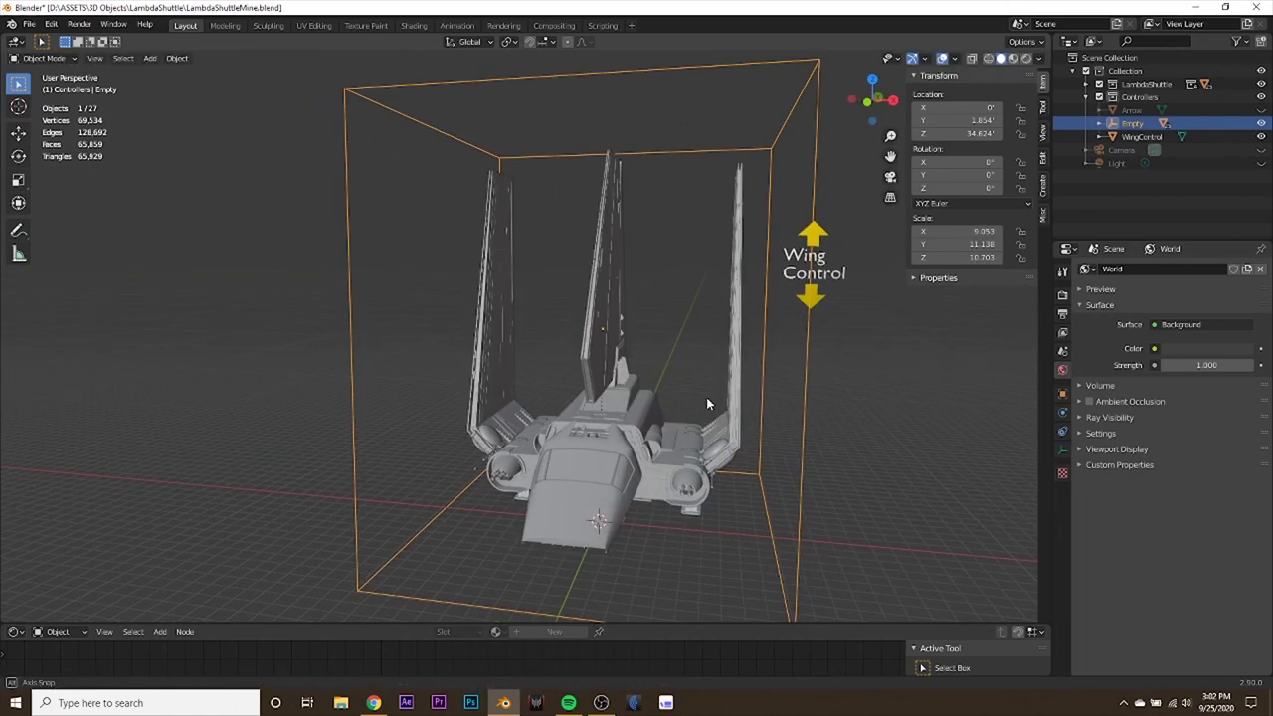
middle_click_drag(810, 412, 721, 314)
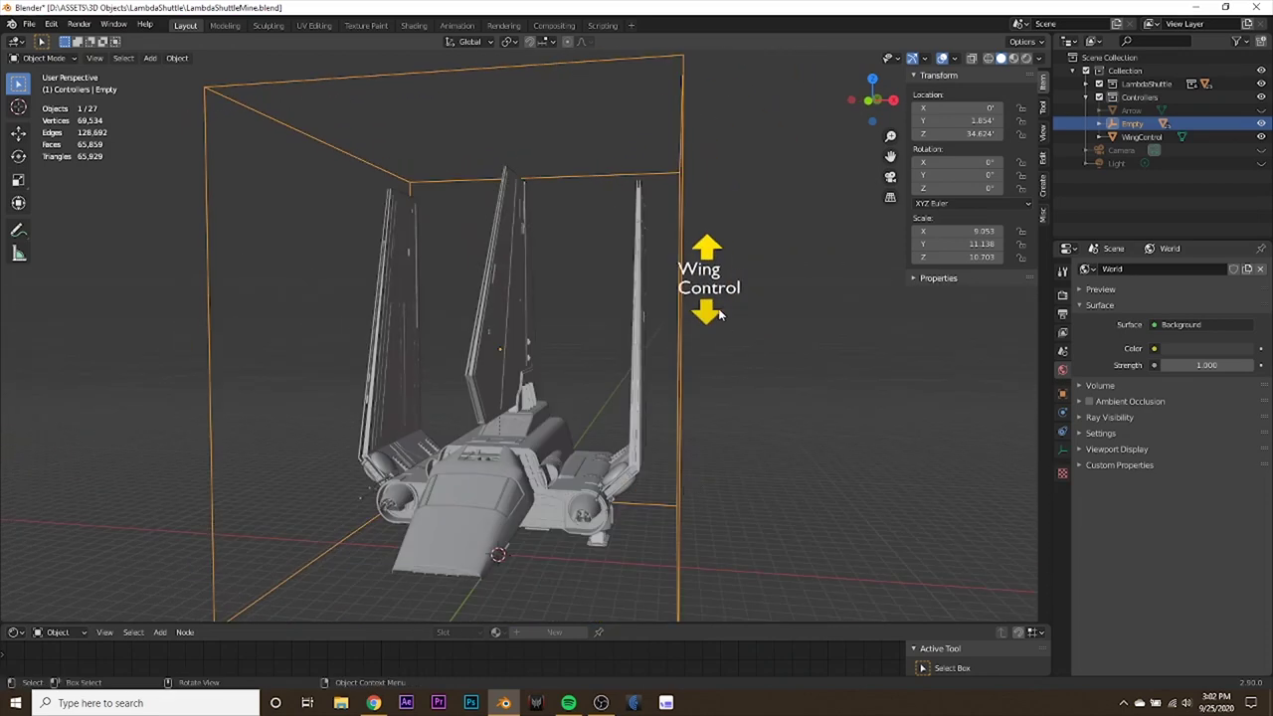
left_click(702, 258)
left_click(681, 116, "shift")
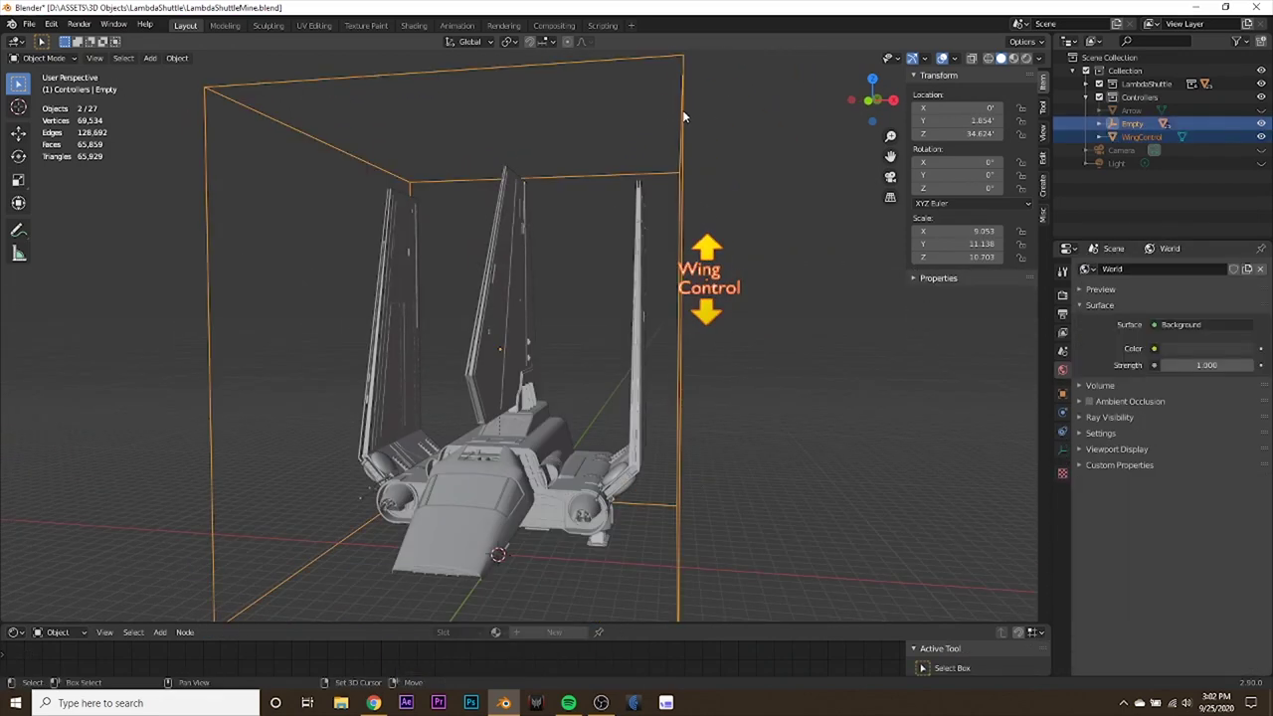
key("ctrl+p")
left_click(656, 166)
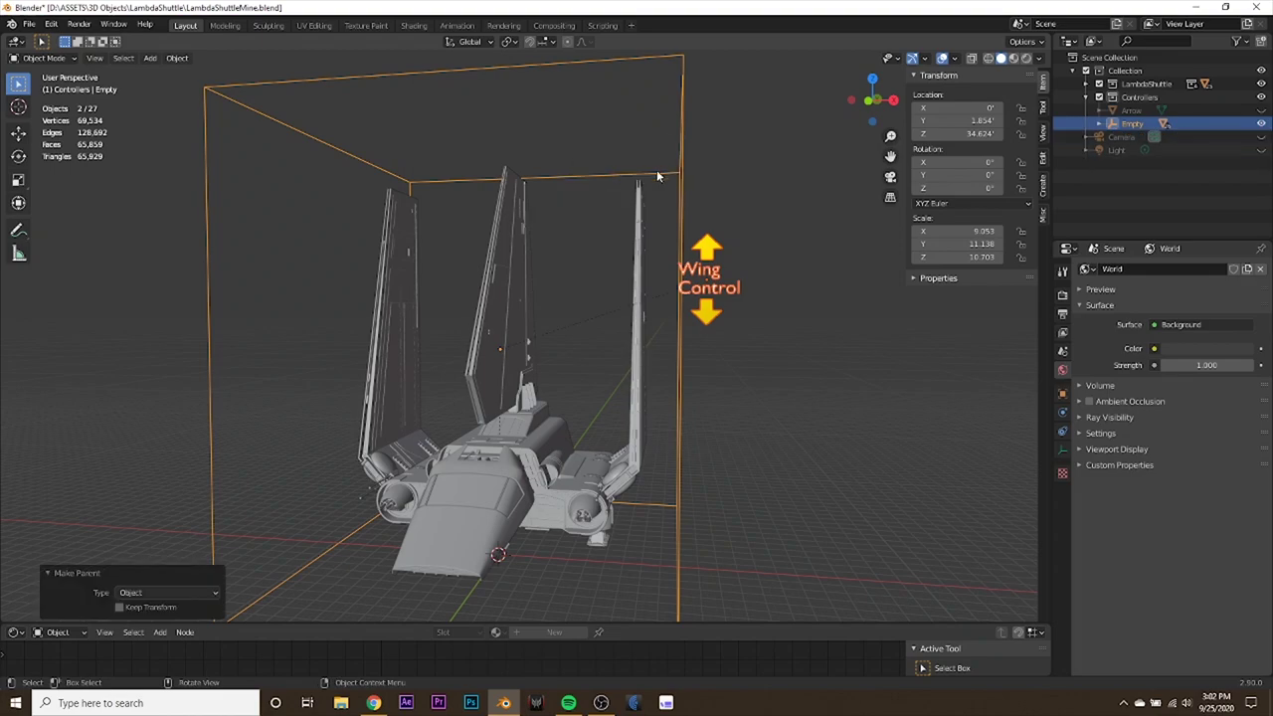
Move WingControl about -11.67' along X, in toward the wing.
scroll(655, 375, "down", 3)
middle_click_drag(655, 376, 724, 389)
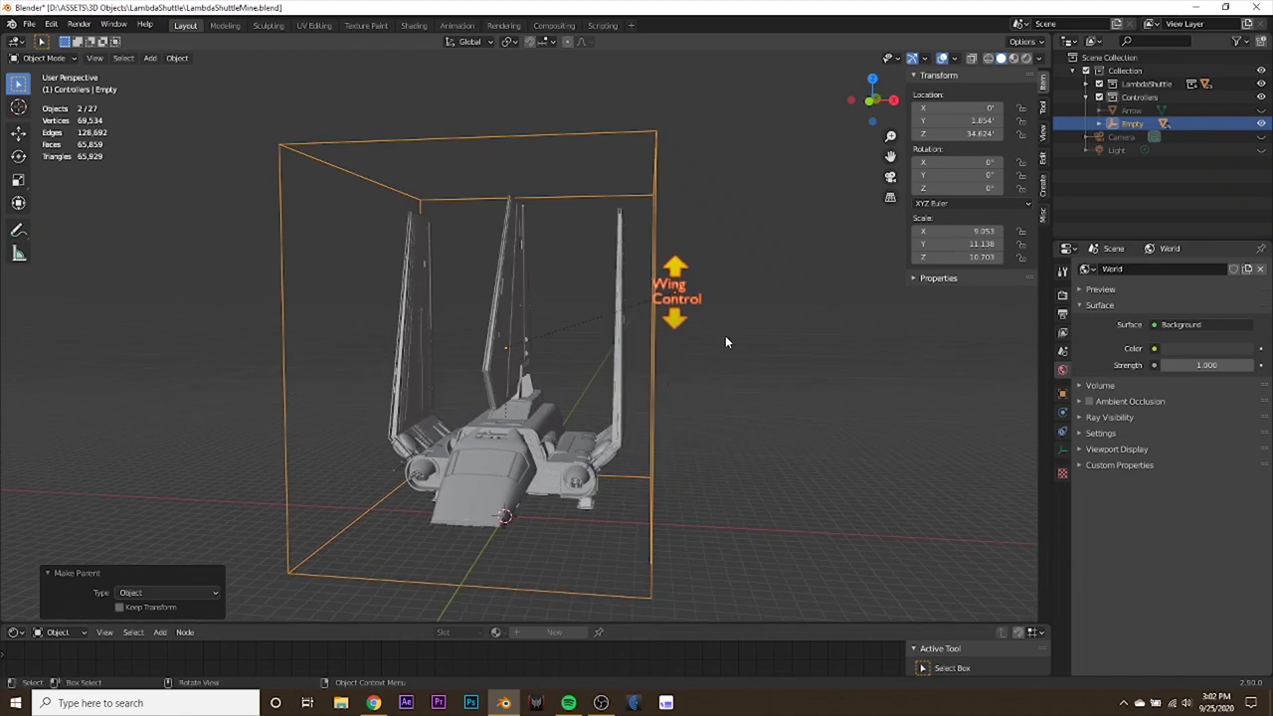
left_click(677, 269)
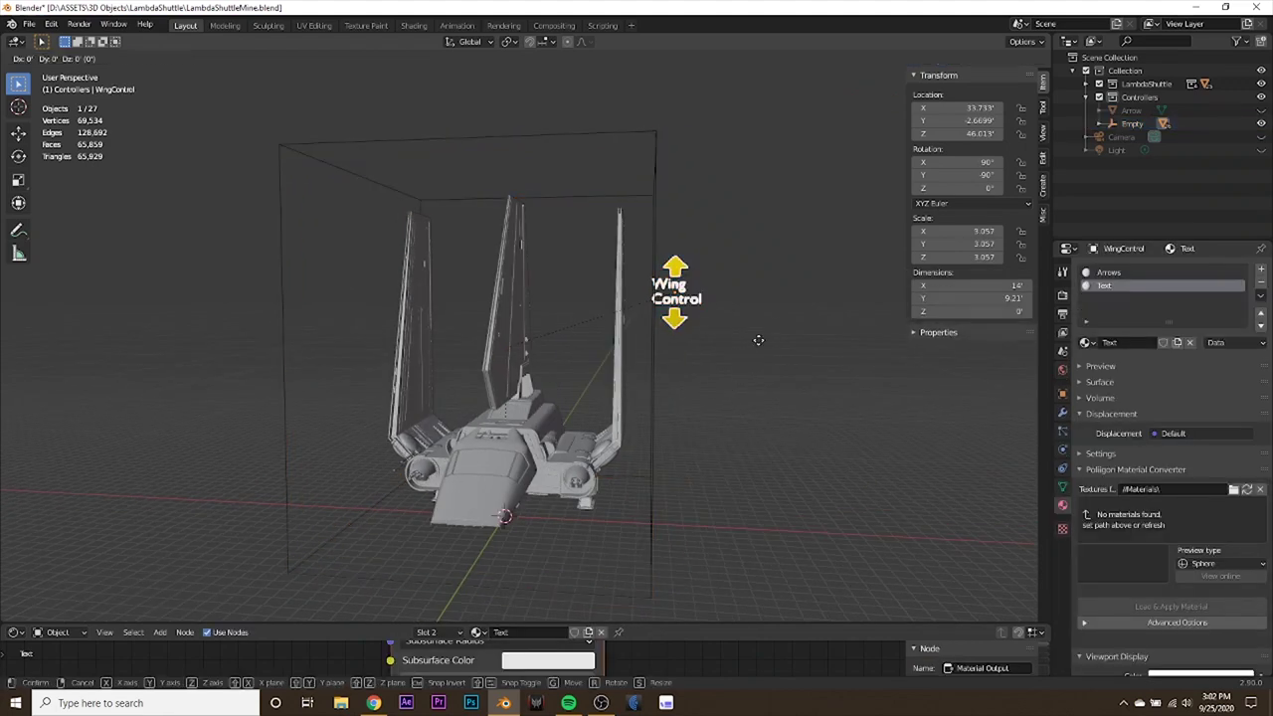
key("x")
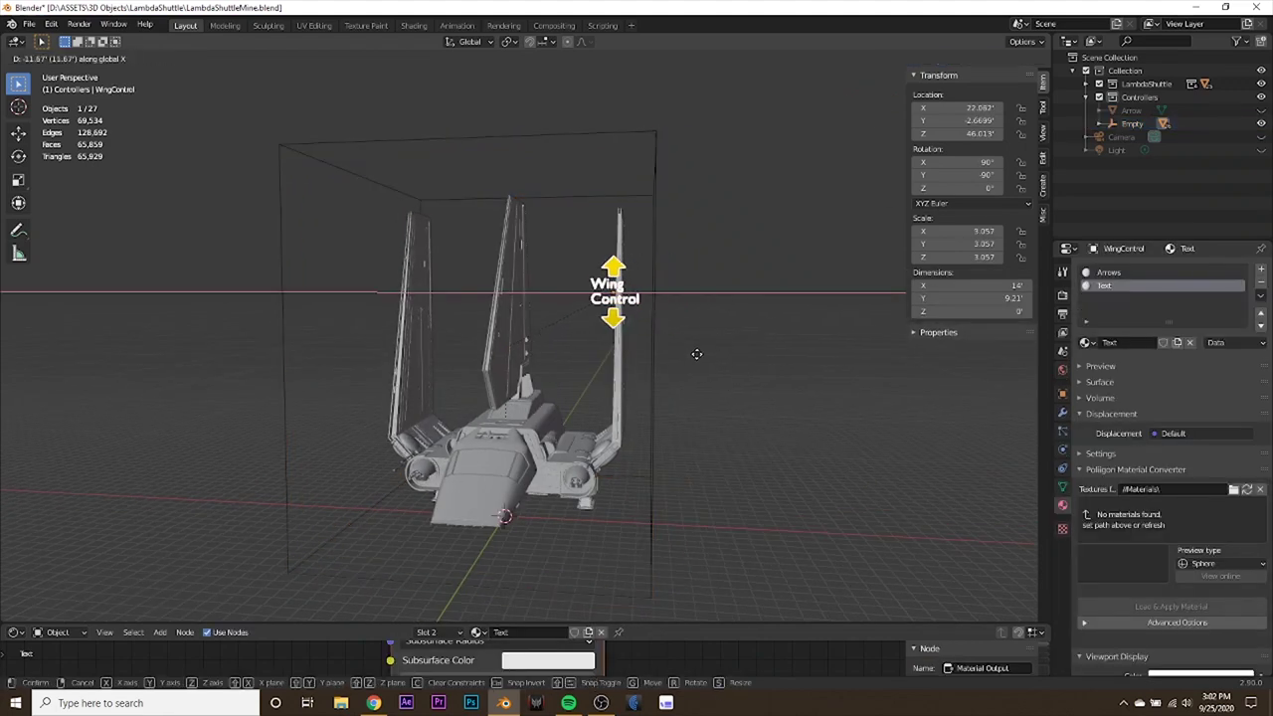
left_click(693, 352)
middle_click_drag(693, 352, 625, 296)
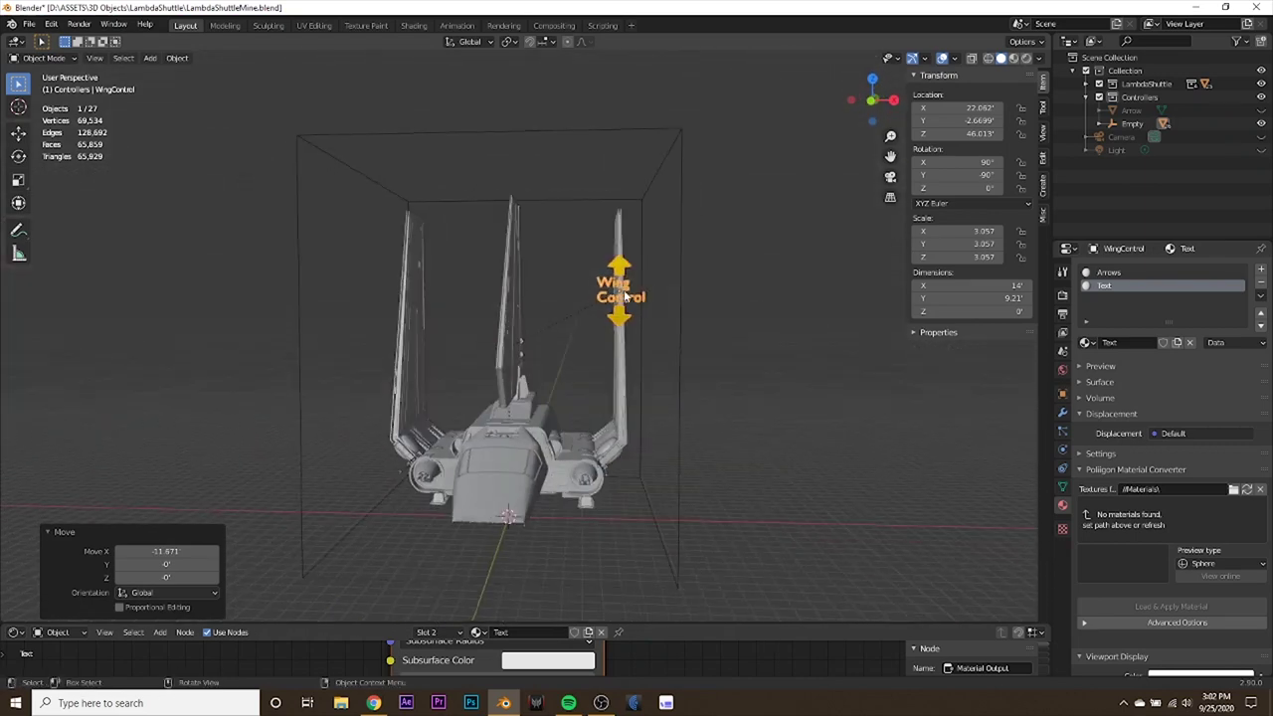
Set WingControl's location to X 20', Y -3' and Z 45'.
mouse_move(950, 108)
left_mouse_down()
mouse_move(921, 109)
mouse_move(979, 120)
mouse_move(933, 120)
mouse_move(951, 120)
left_mouse_up()
left_click(950, 108)
type("20")
key("Return")
key("ctrl+z")
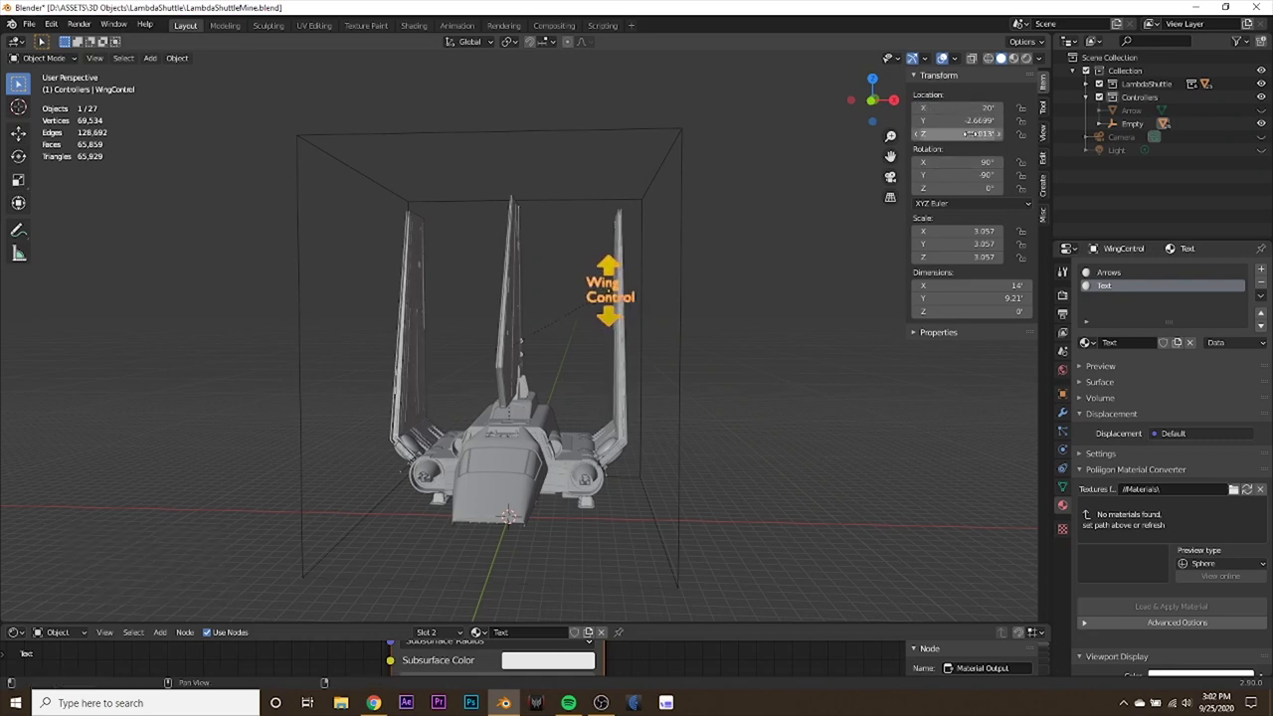
left_click(968, 122)
key("BackSpace")
key("Return")
left_click_drag(967, 133, 973, 133)
left_click(967, 133)
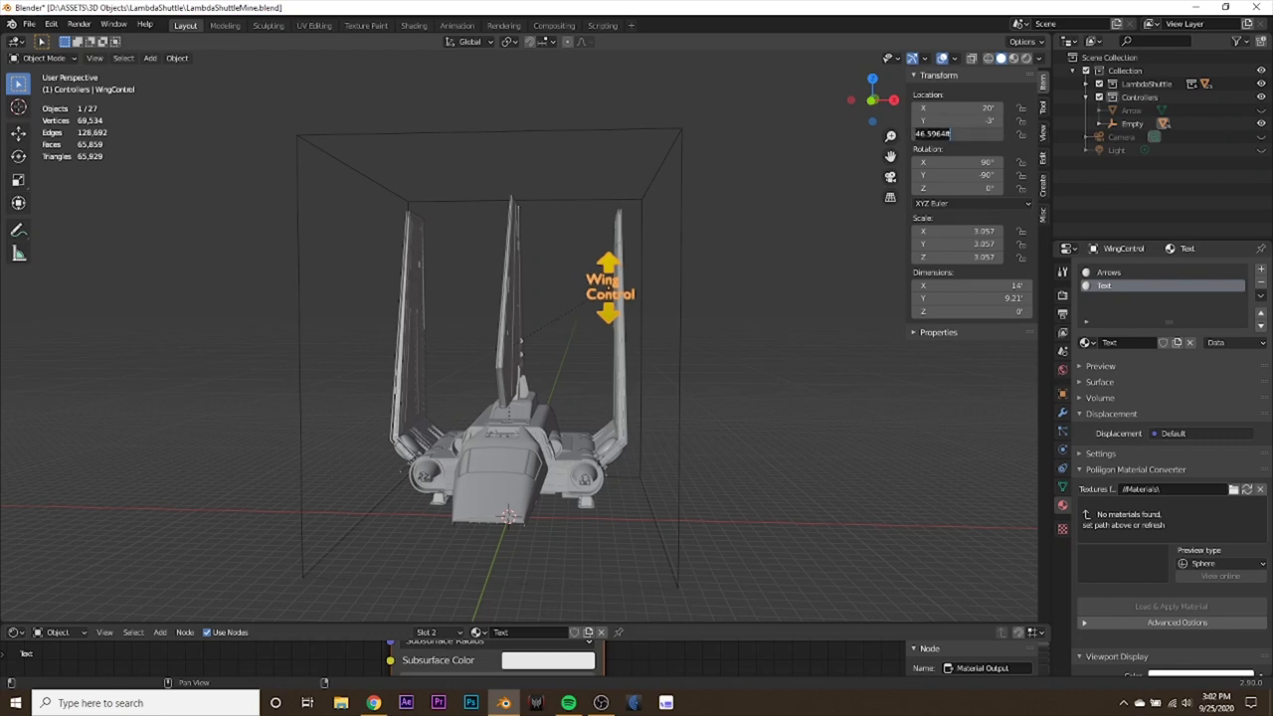
type("45")
key("Return")
Set WingControl's Y location to -14' to bring it forward of the wing.
middle_click_drag(783, 327, 686, 358)
left_click_drag(964, 120, 915, 121)
left_click(950, 119)
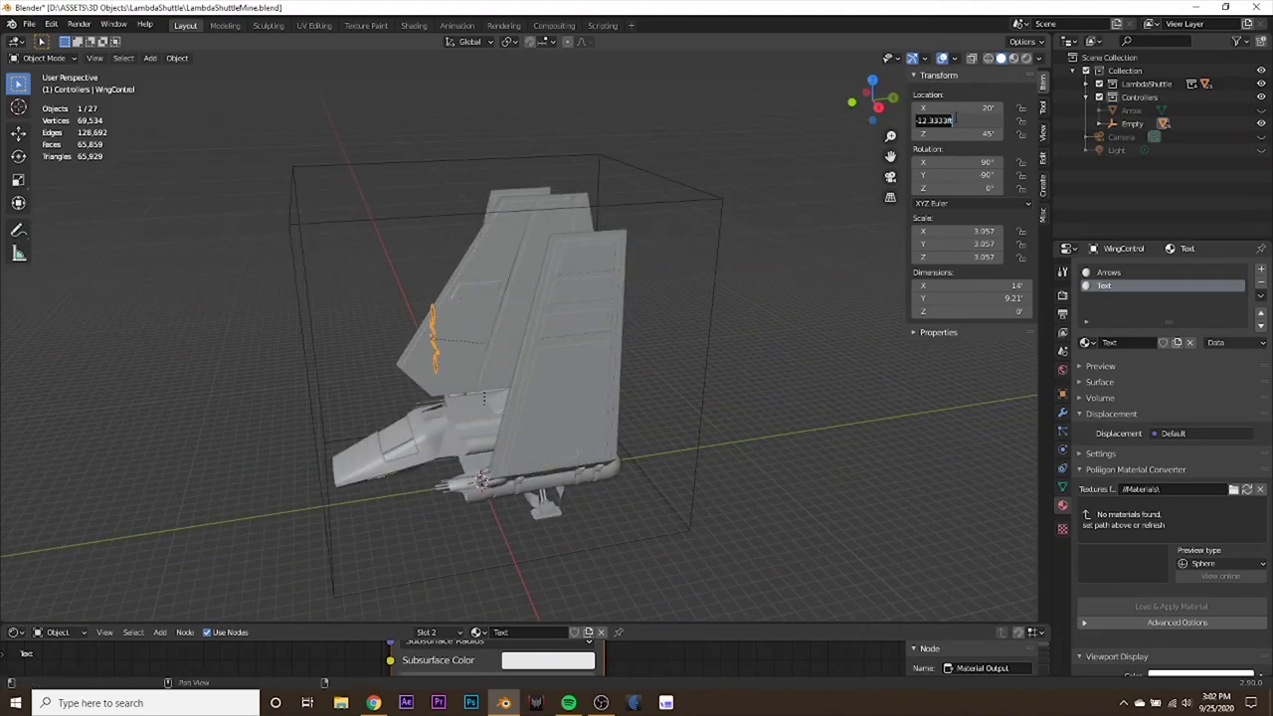
key("BackSpace")
type("-14")
key("Return")
middle_click_drag(651, 359, 473, 354)
scroll(596, 343, "up", 3)
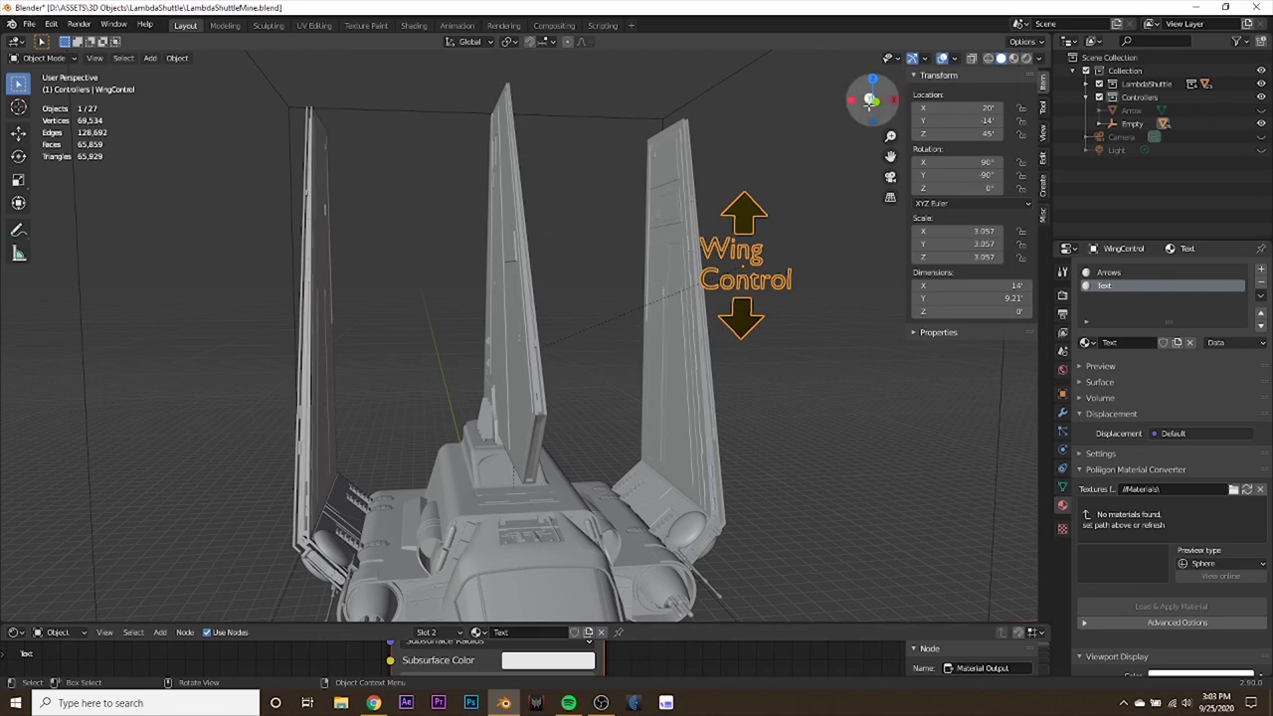
left_click(955, 57)
key("n")
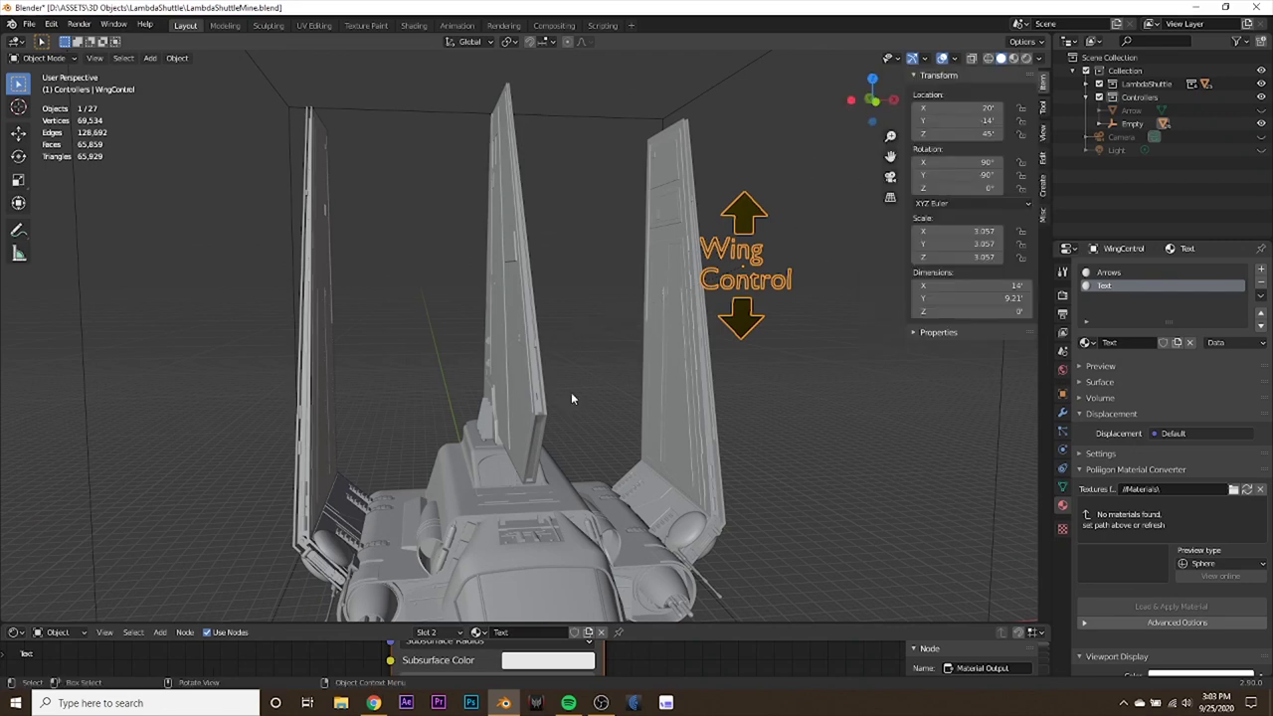
Add a new collection inside Controllers and name it MasterControls.
scroll(586, 408, "down", 5)
middle_click_drag(608, 430, 678, 396)
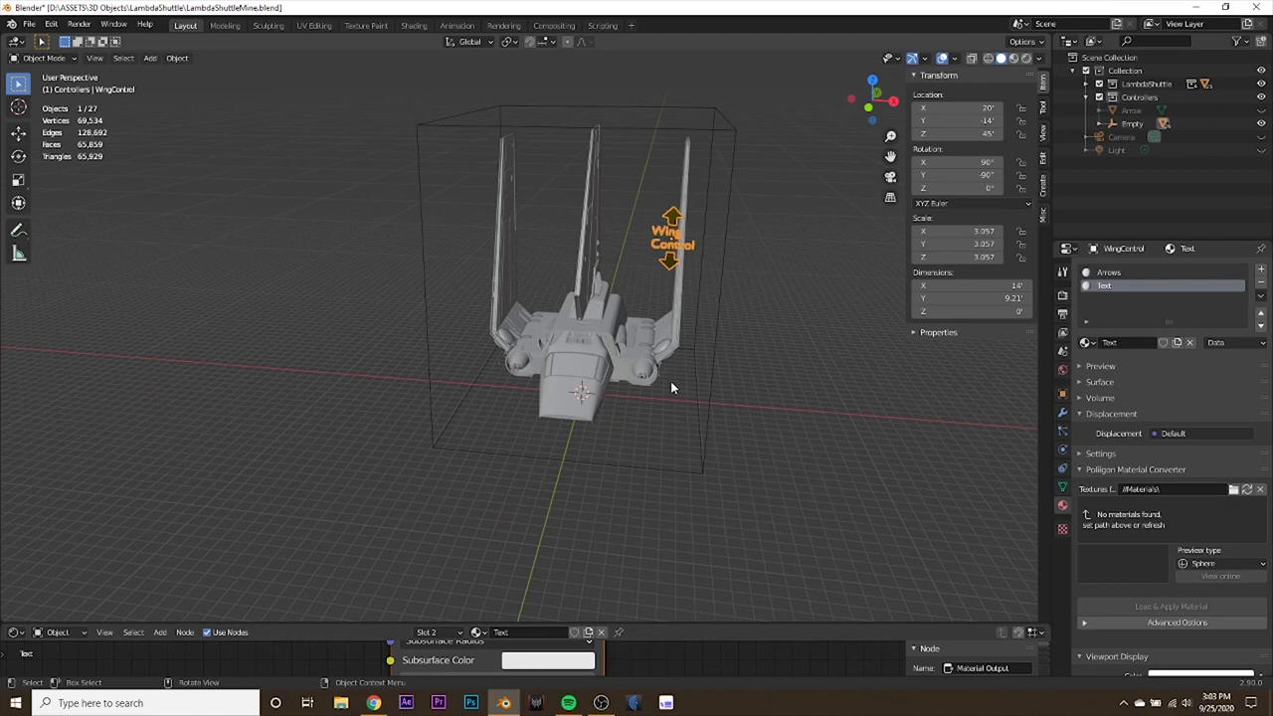
middle_click_drag(670, 384, 661, 368)
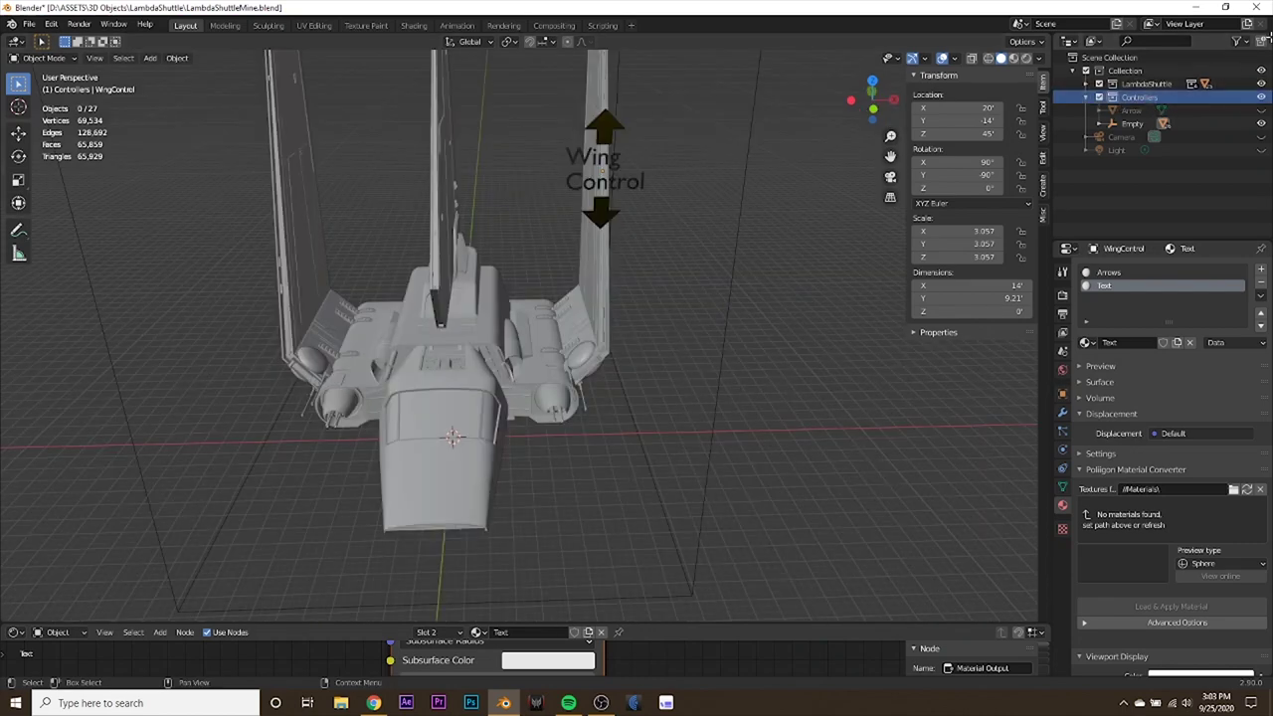
left_click(1261, 40)
double_click(1153, 109)
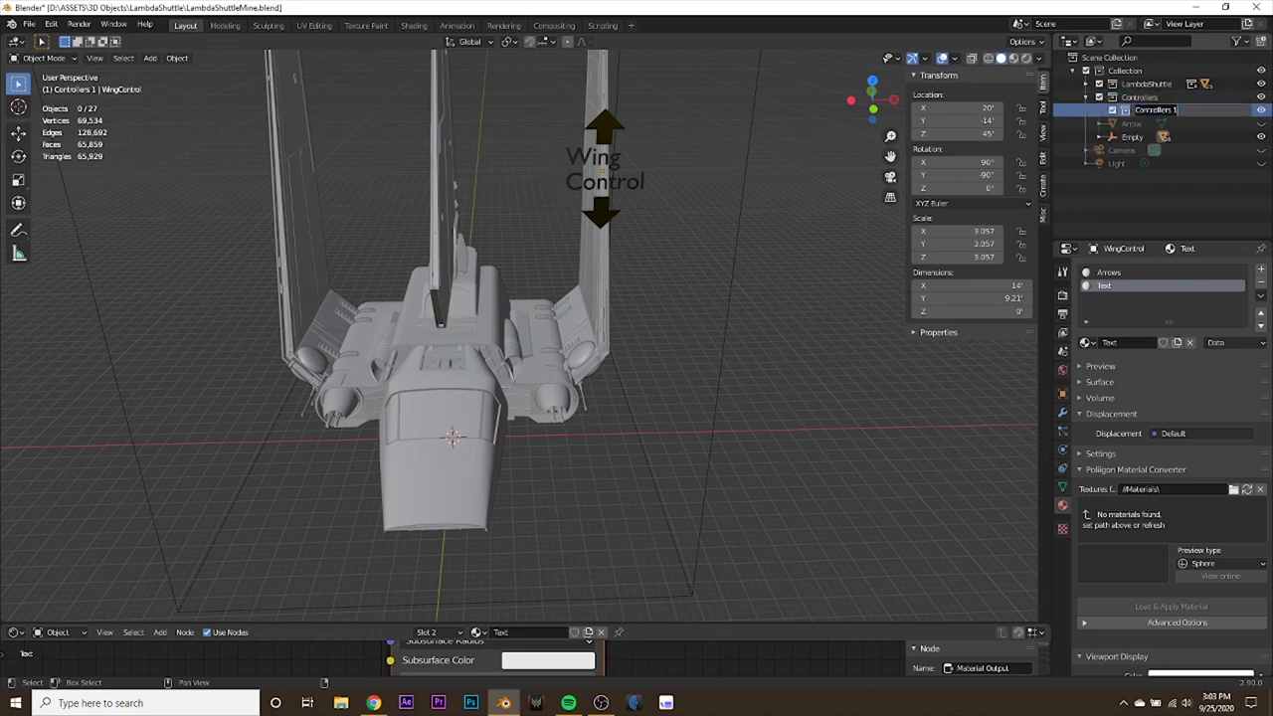
type("MasterControls")
Add a second collection inside Controllers and name it Others.
left_click(1139, 97)
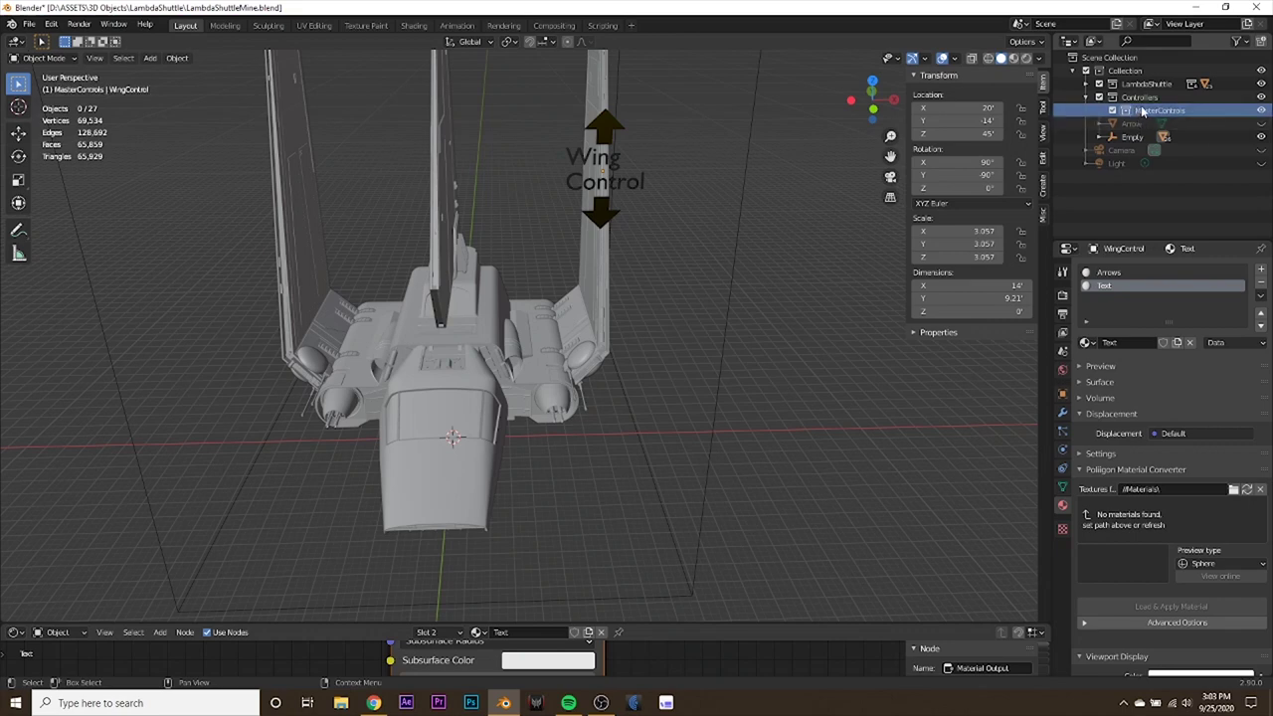
left_click(1260, 41)
double_click(1148, 123)
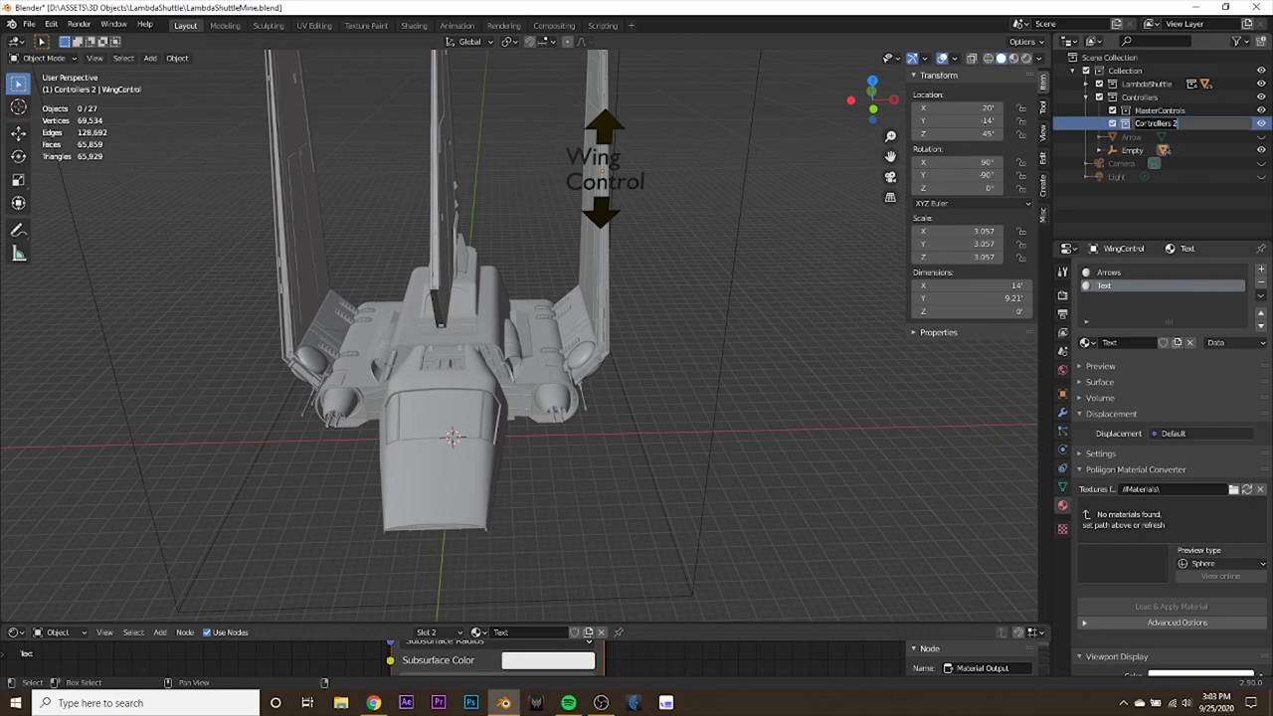
type("W")
type("Others")
key("Return")
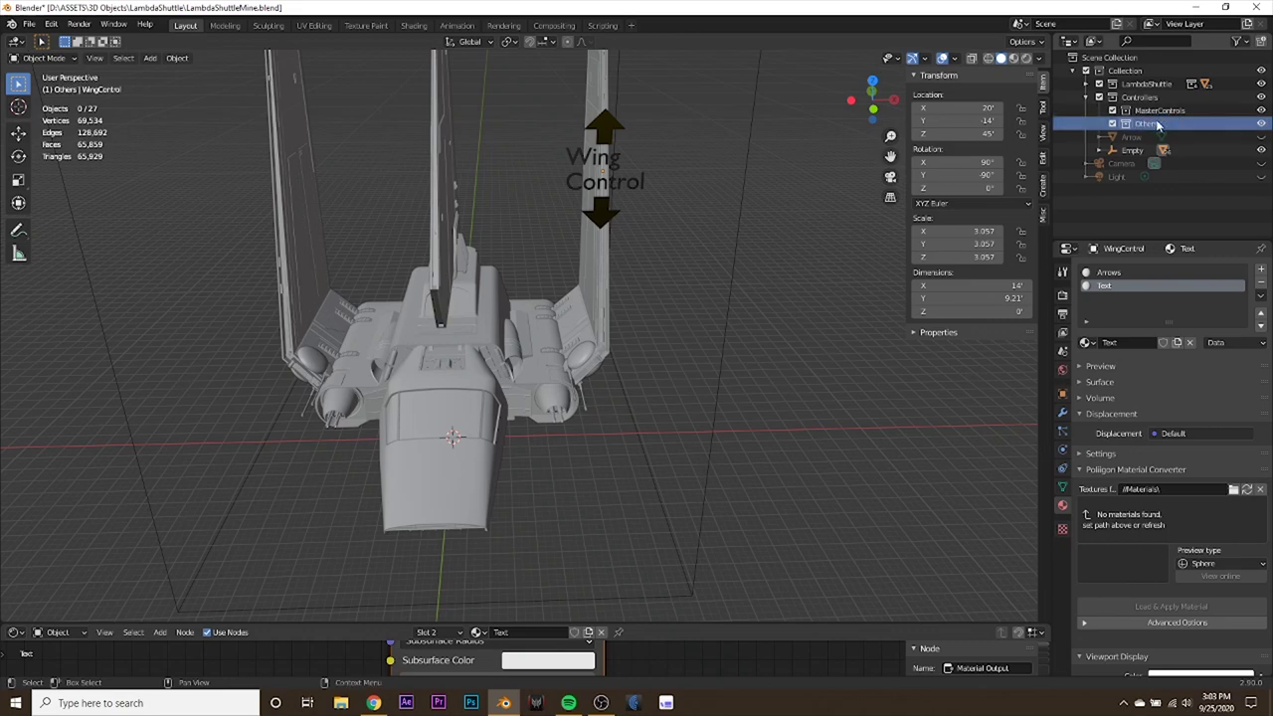
Add a nested collection inside Others and name it Wings.
left_click(1260, 42)
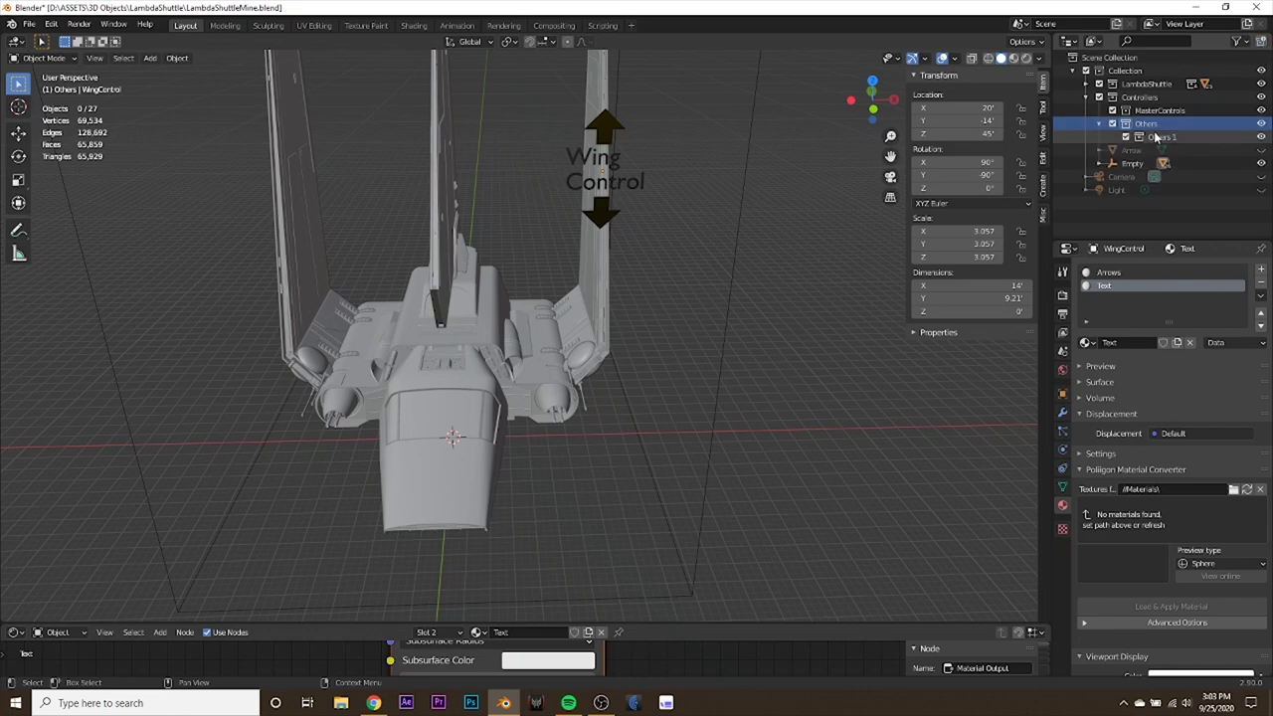
double_click(1157, 136)
type("Win")
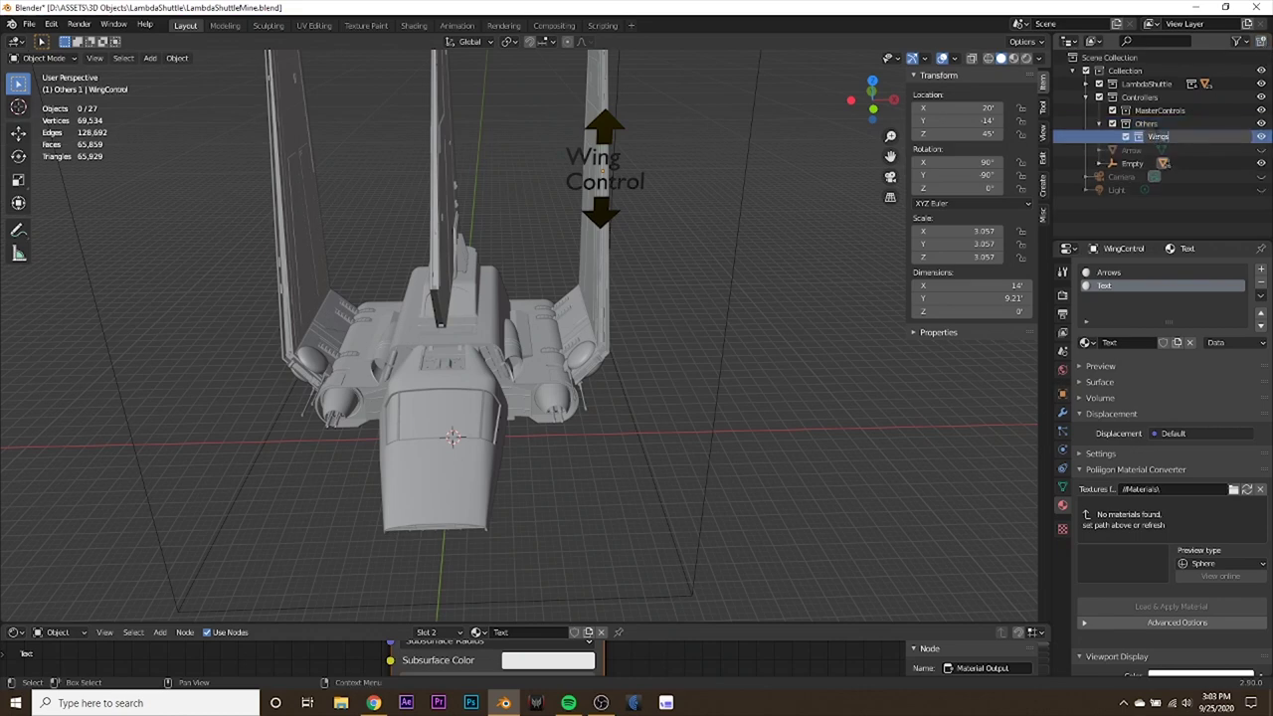
type("gs")
key("Return")
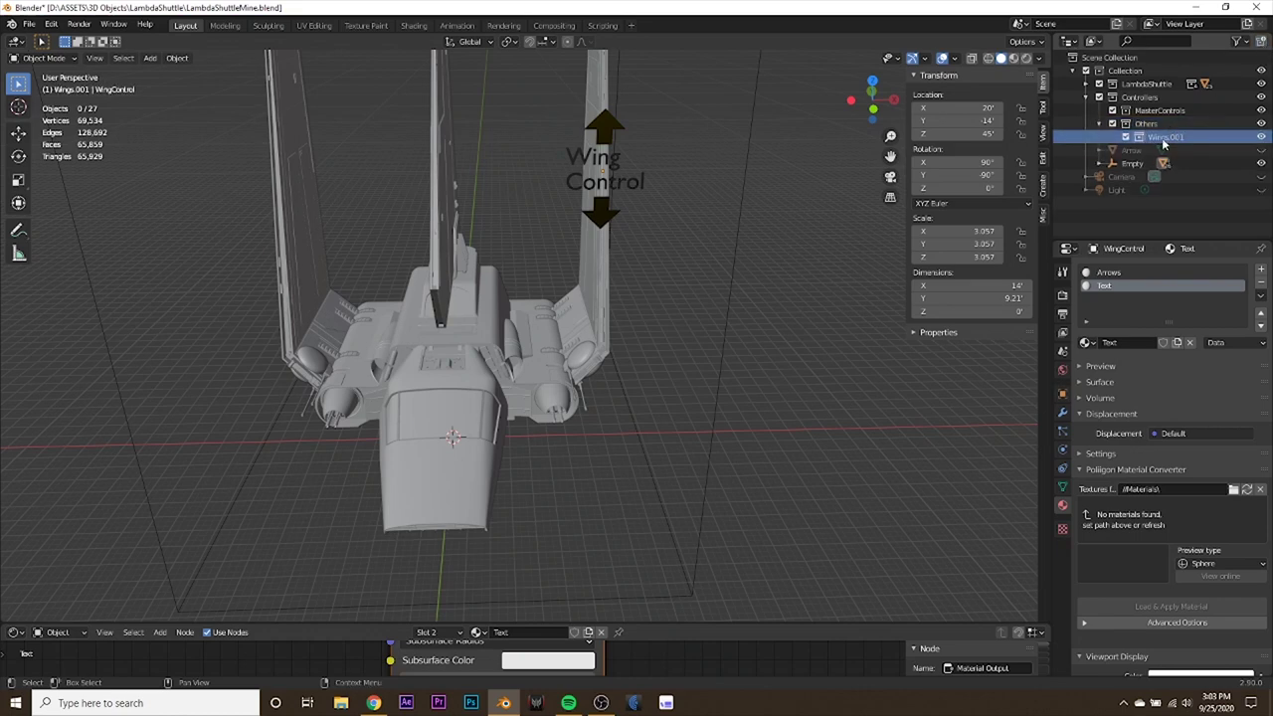
Rename the nested collection inside Others to WingsControls.
double_click(1165, 136)
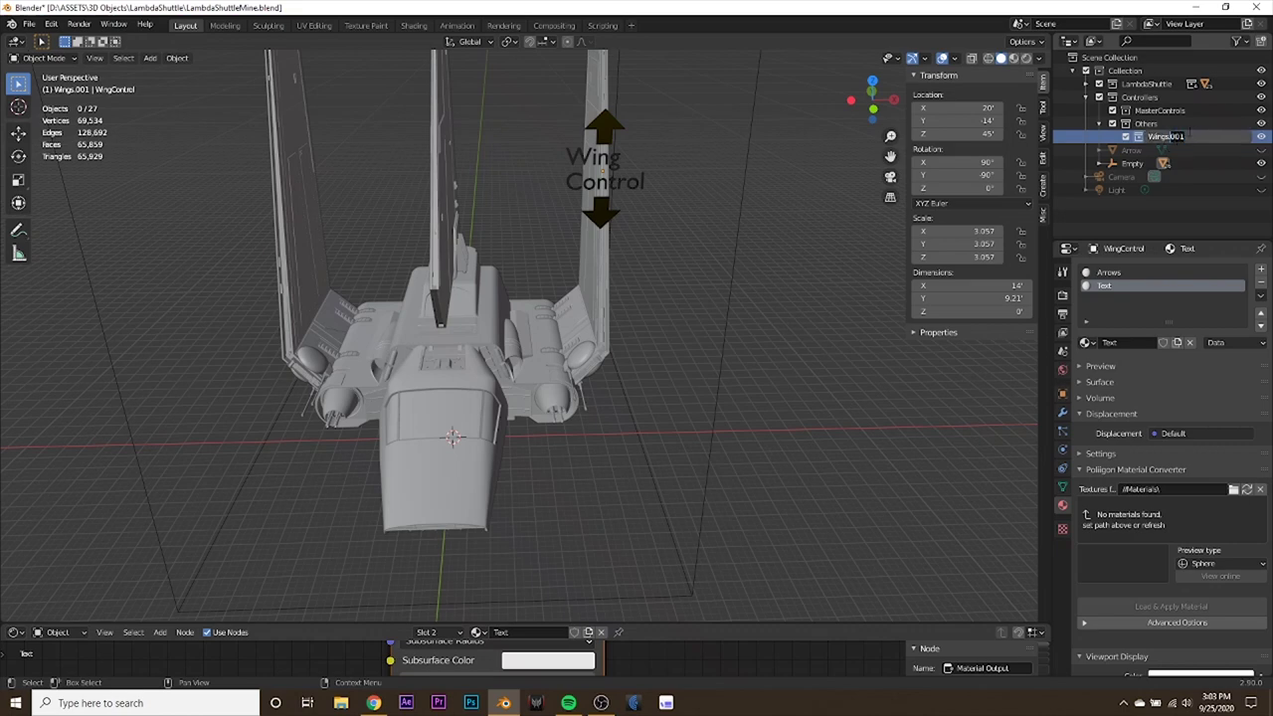
key("BackSpace")
key("BackSpace")
key("BackSpace")
key("BackSpace")
type("Controls")
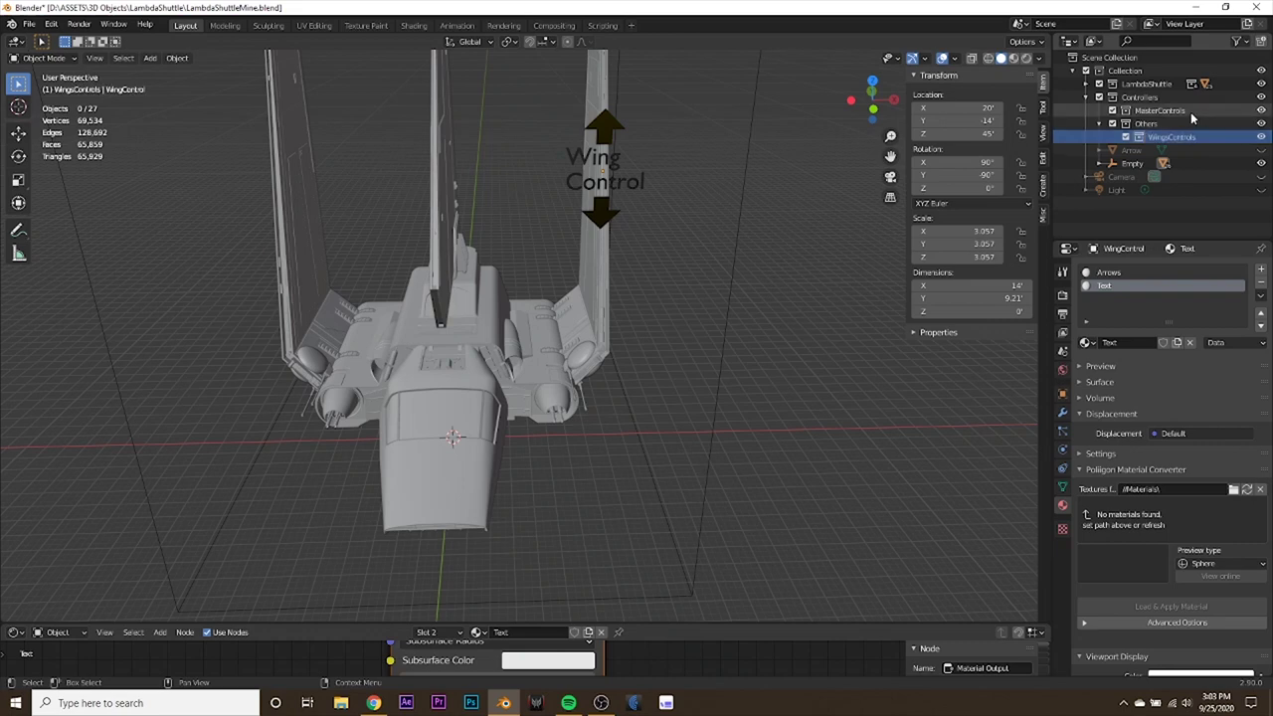
key("Return")
Move the WingControl object into the MasterControls collection under Controllers.
left_click(1175, 121)
left_click(1175, 111)
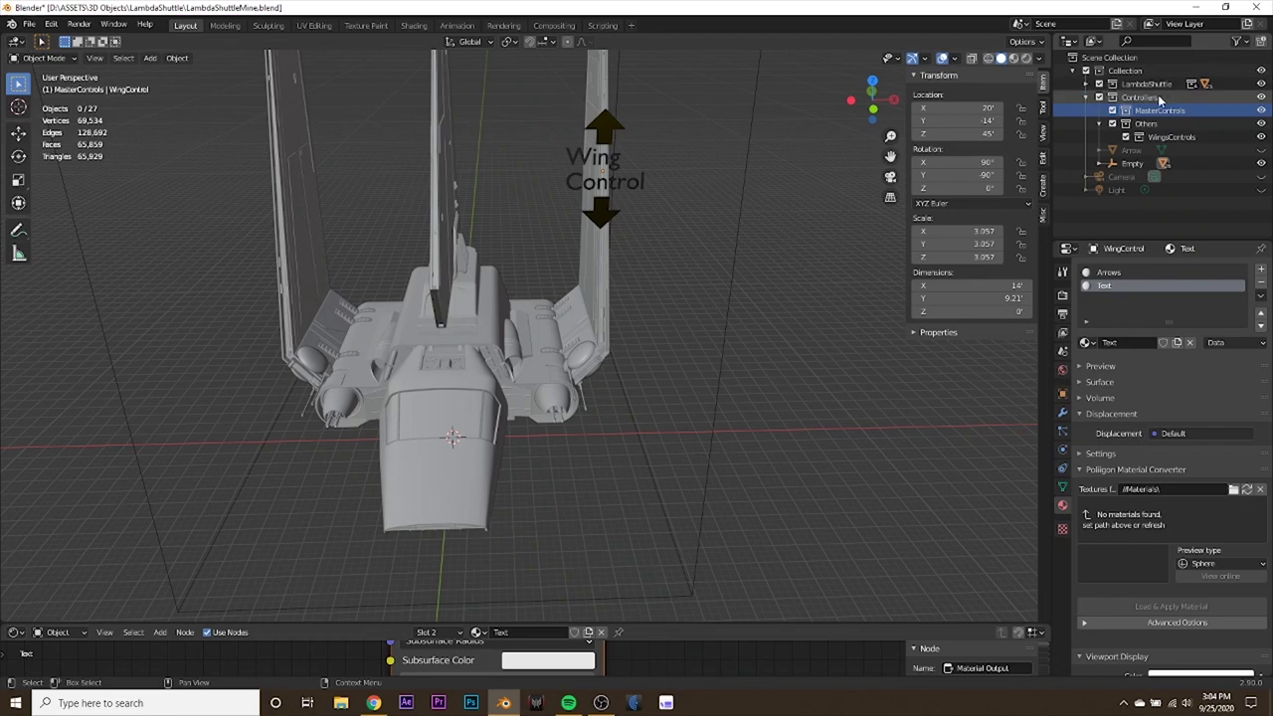
middle_click_drag(716, 304, 606, 269)
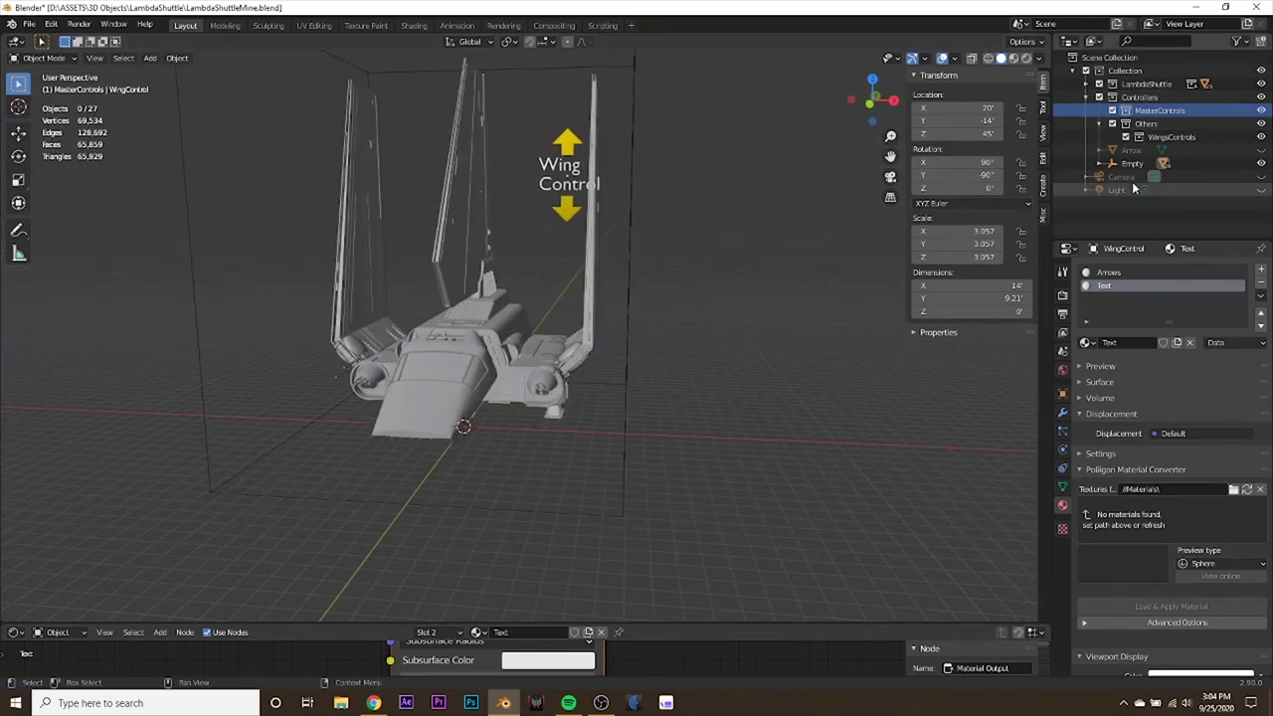
scroll(641, 247, "up", 1)
left_click(575, 119)
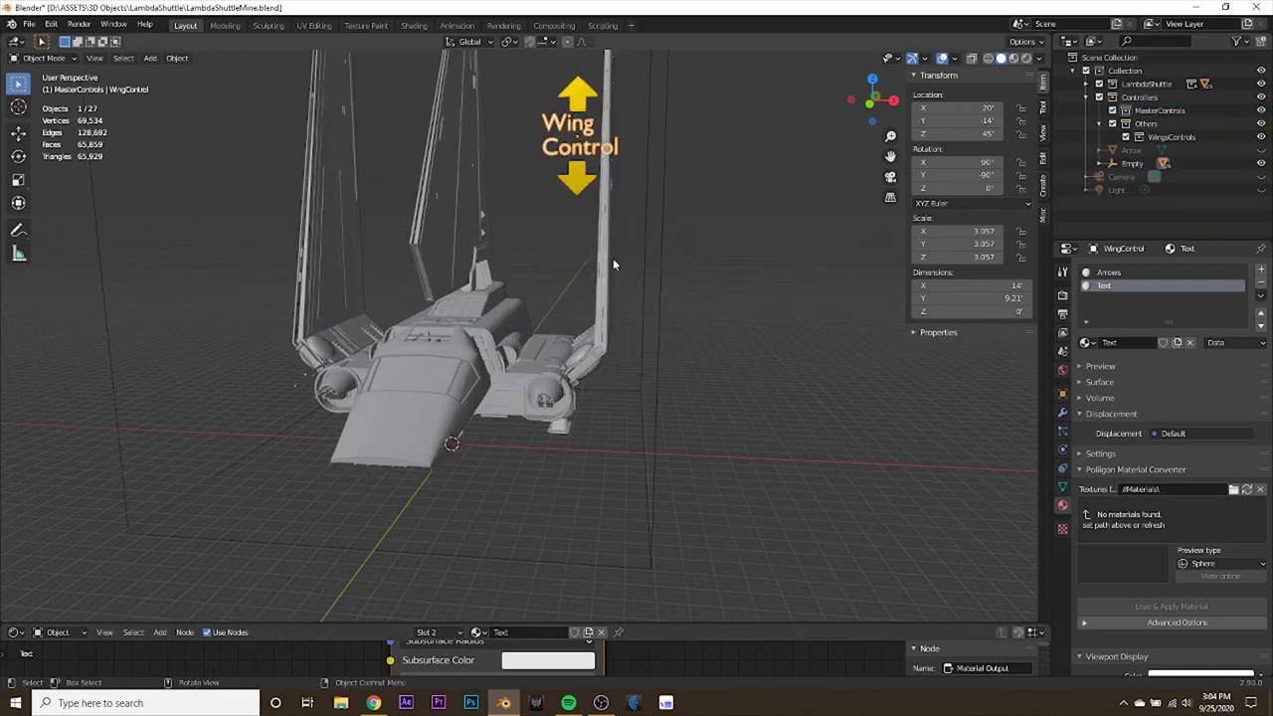
scroll(594, 154, "down", 1)
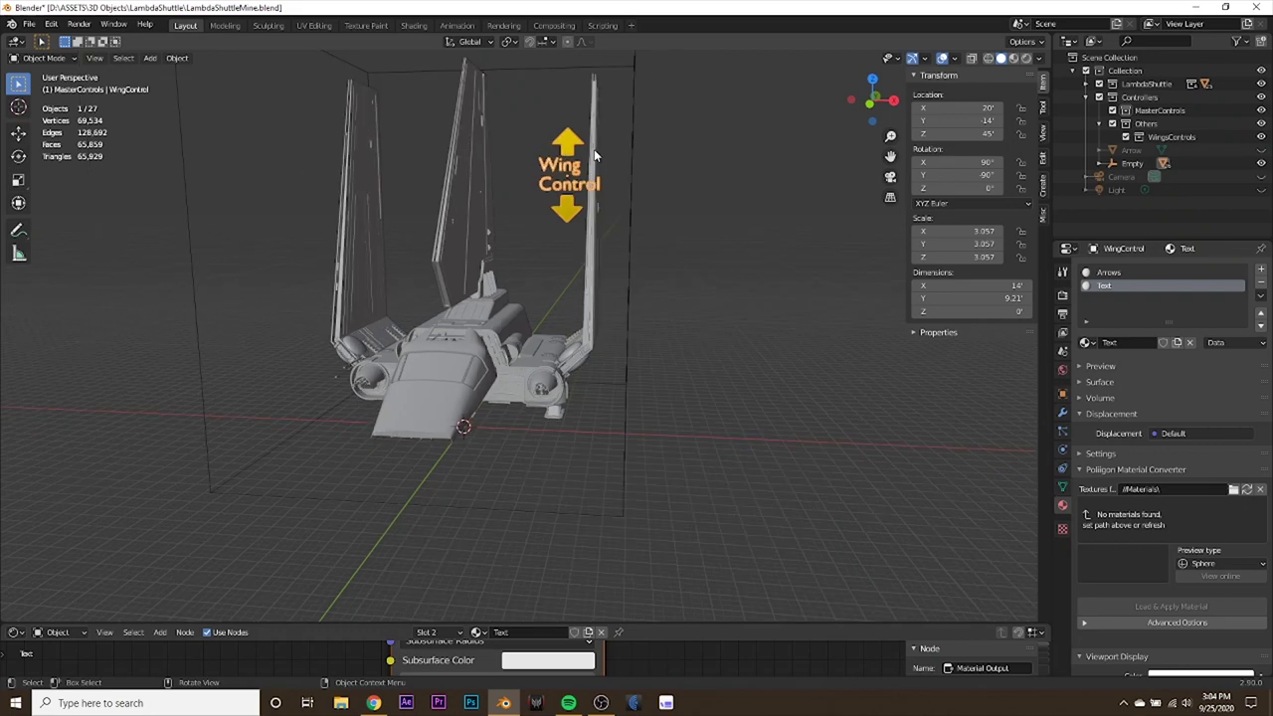
key("m")
mouse_move(595, 149)
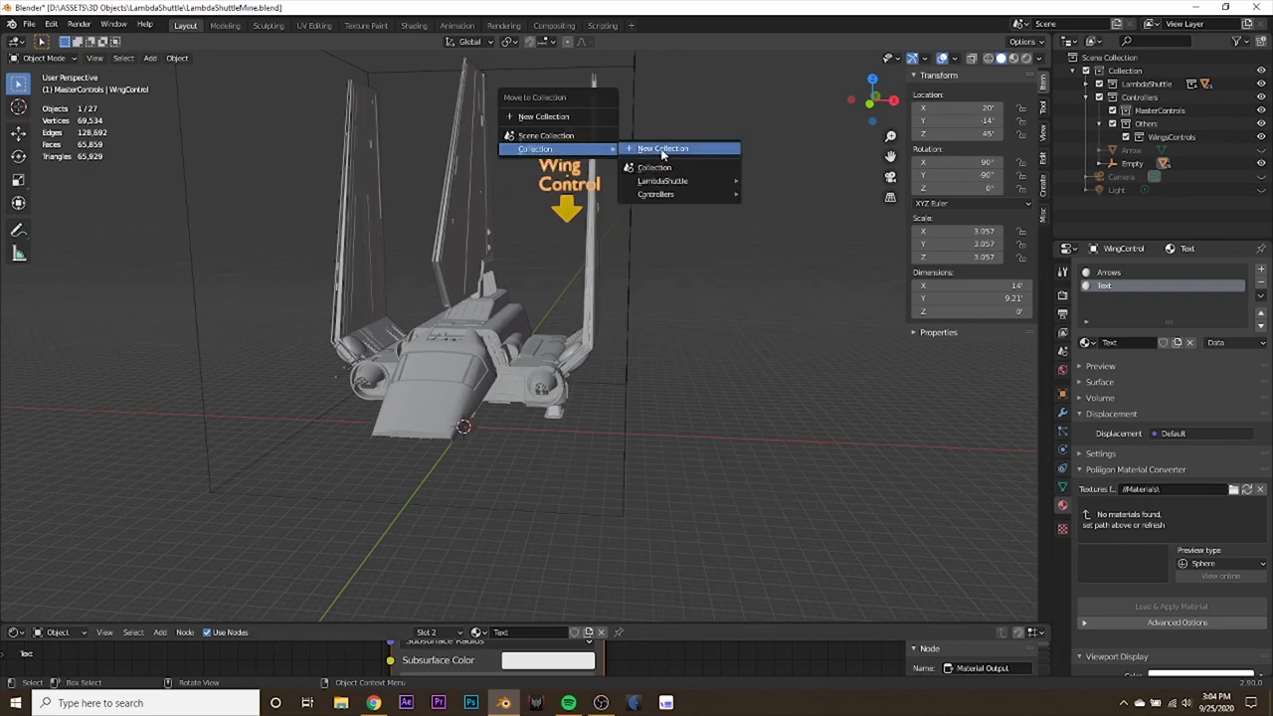
mouse_move(691, 193)
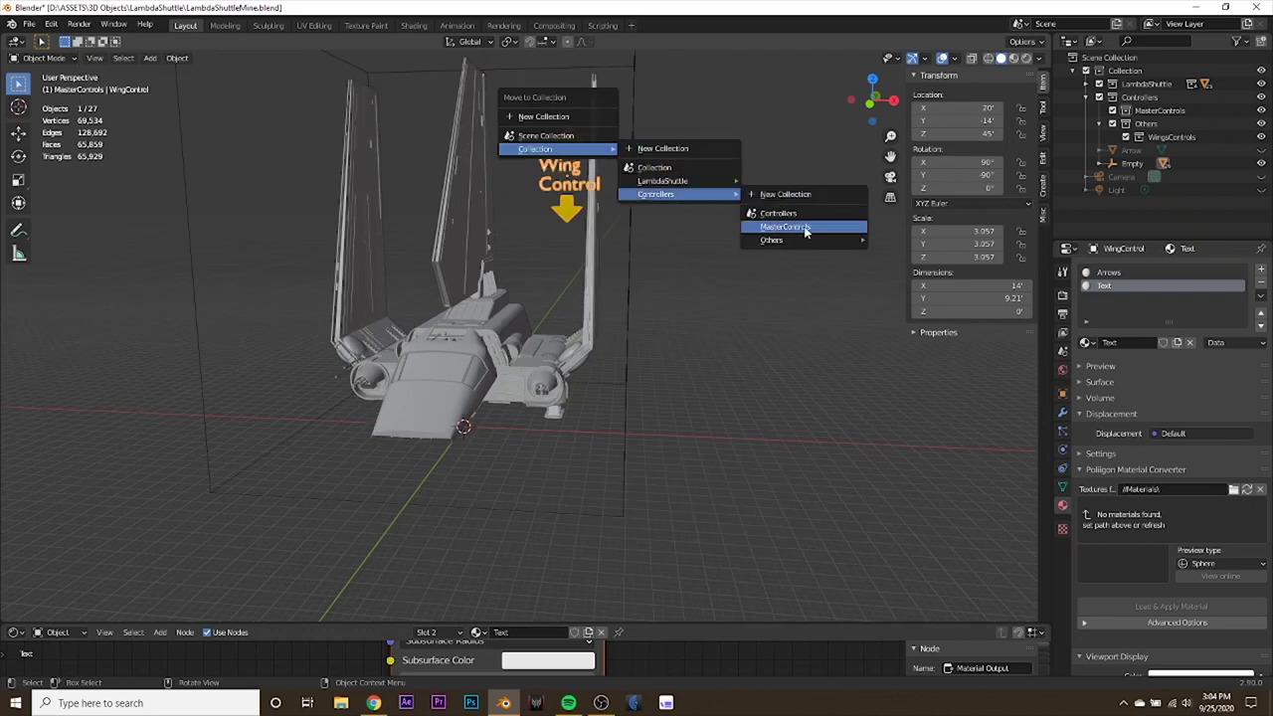
left_click(786, 227)
Move the cube empty surrounding the shuttle into the MasterControls collection and check which objects are parented to it.
middle_click_drag(624, 236, 608, 164)
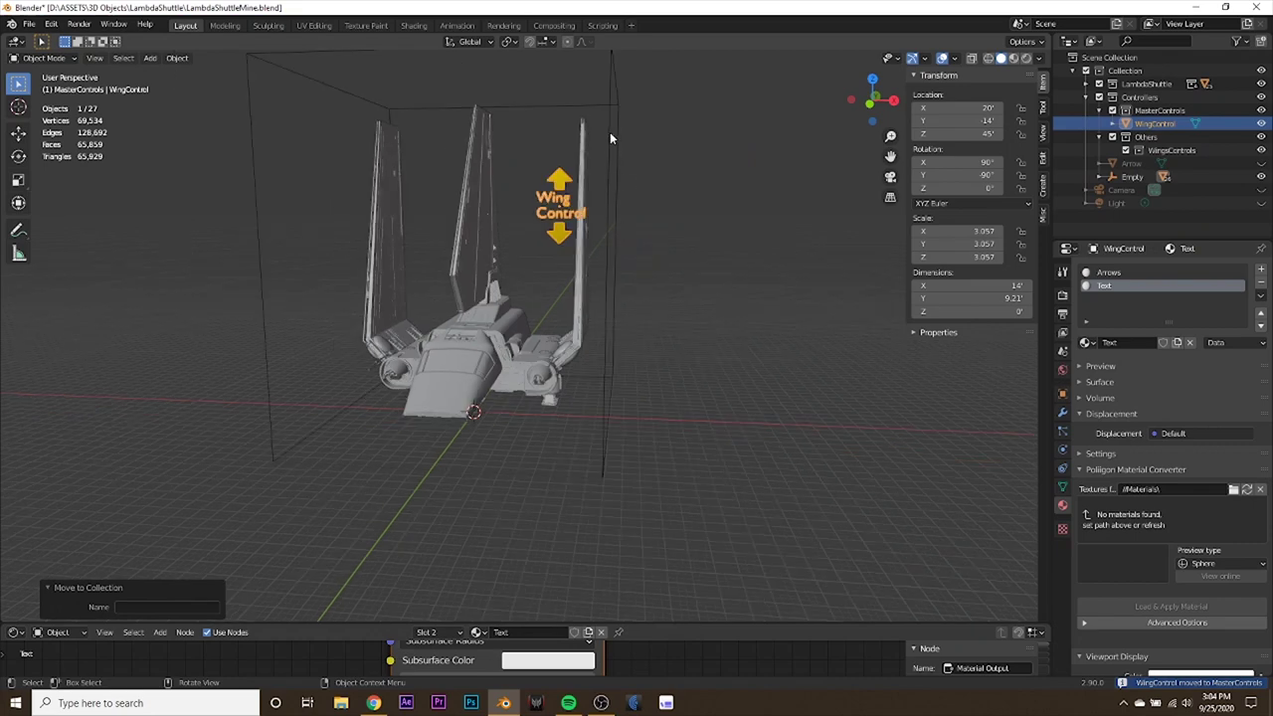
left_click(611, 136)
key("m")
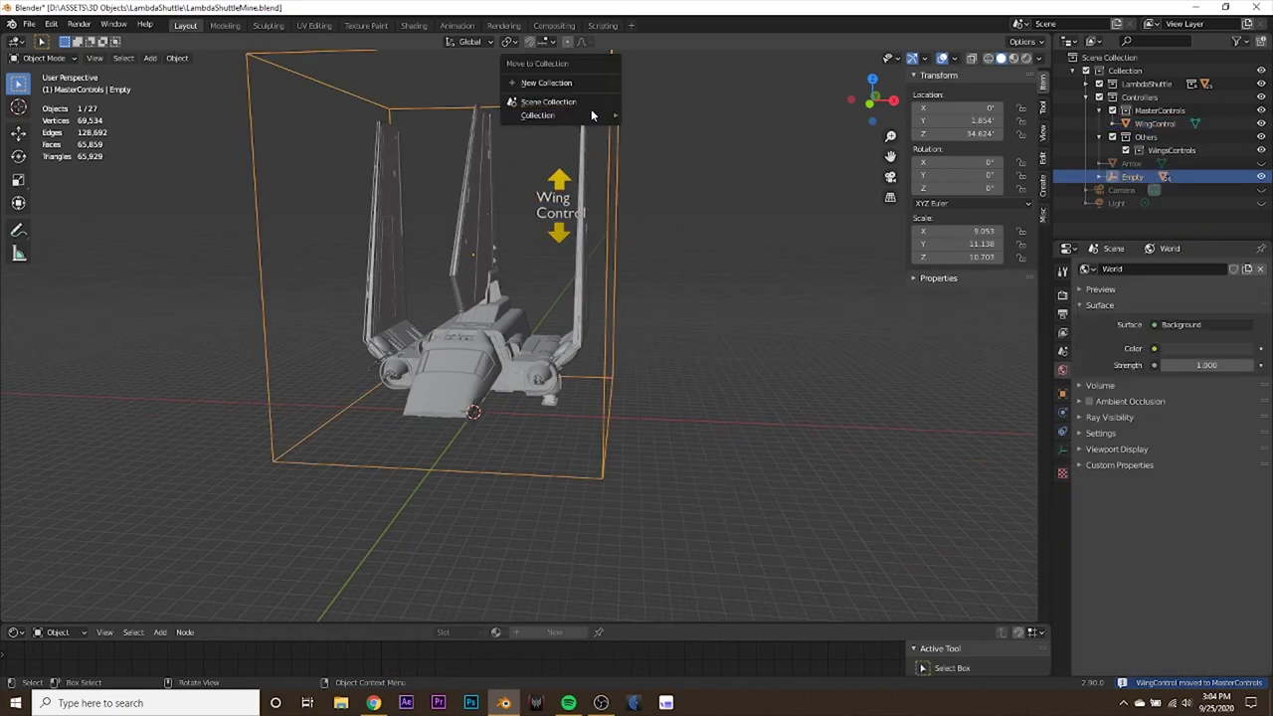
mouse_move(591, 115)
mouse_move(696, 162)
left_click(783, 193)
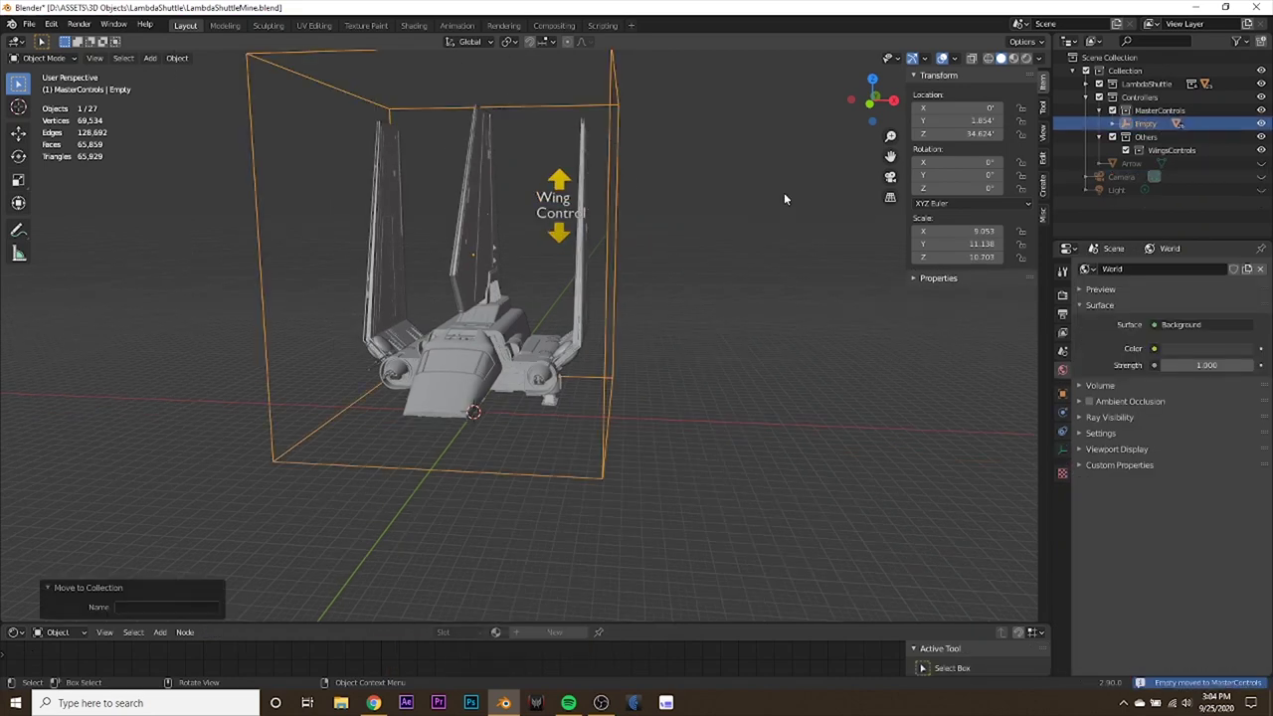
left_click(1111, 124)
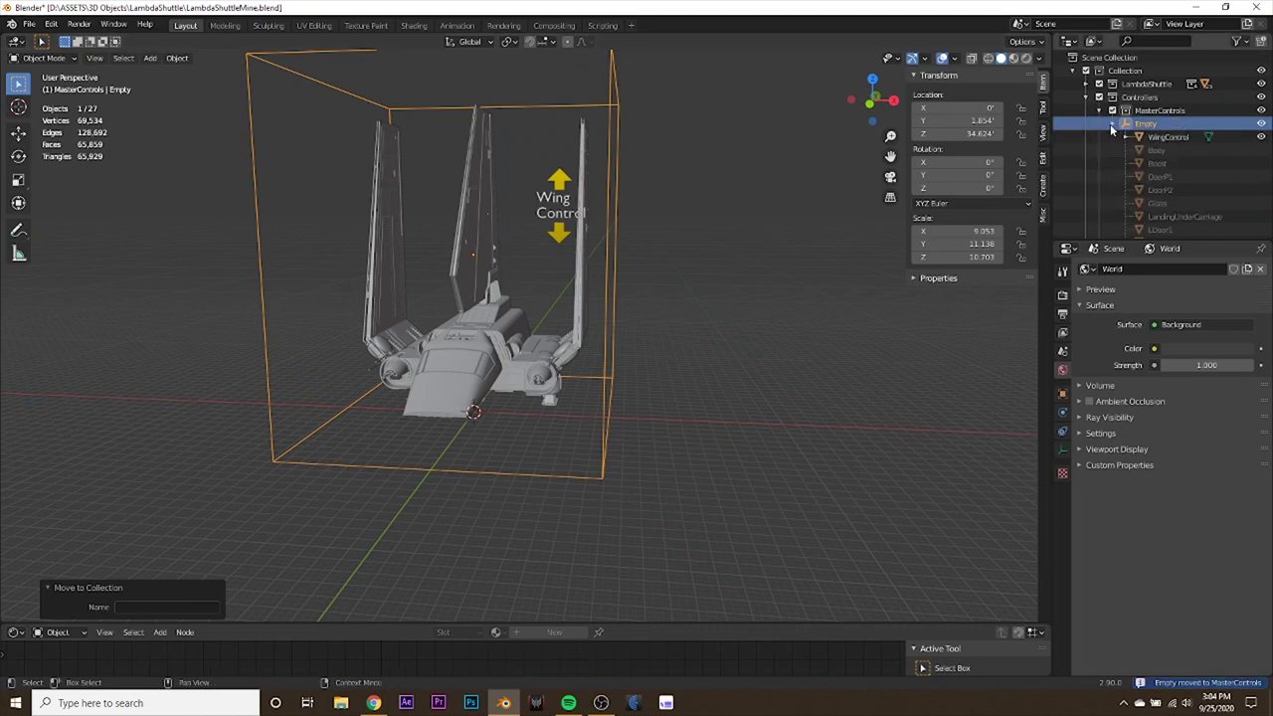
left_click(1110, 124)
Make the WingsControls collection inside Others the active collection.
left_click(1147, 114)
left_click(1145, 137)
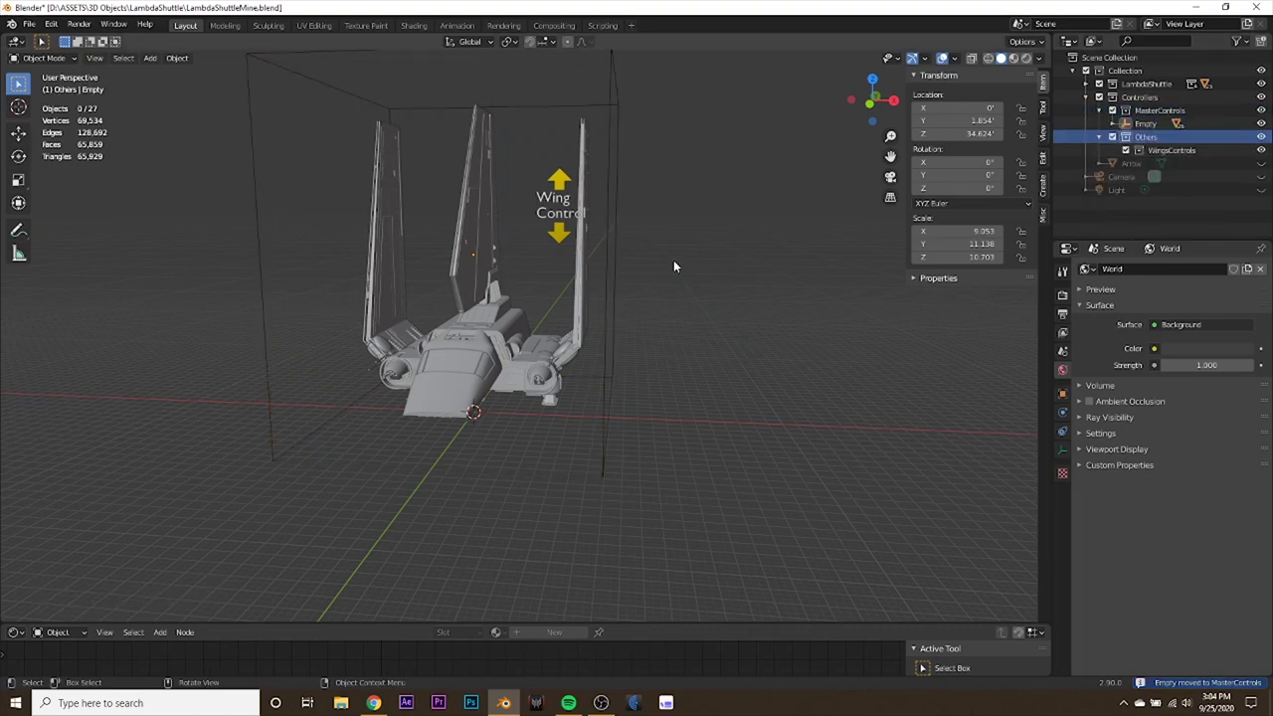
middle_click_drag(673, 264, 613, 275)
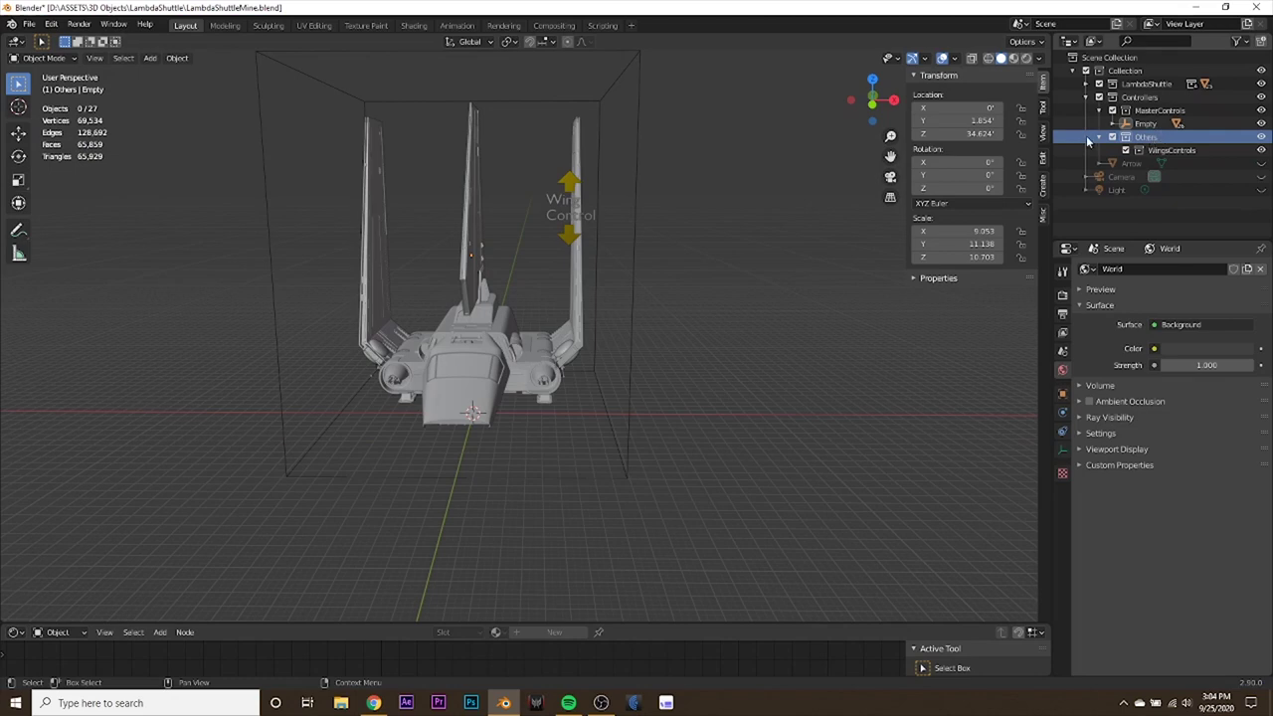
left_click(1173, 150)
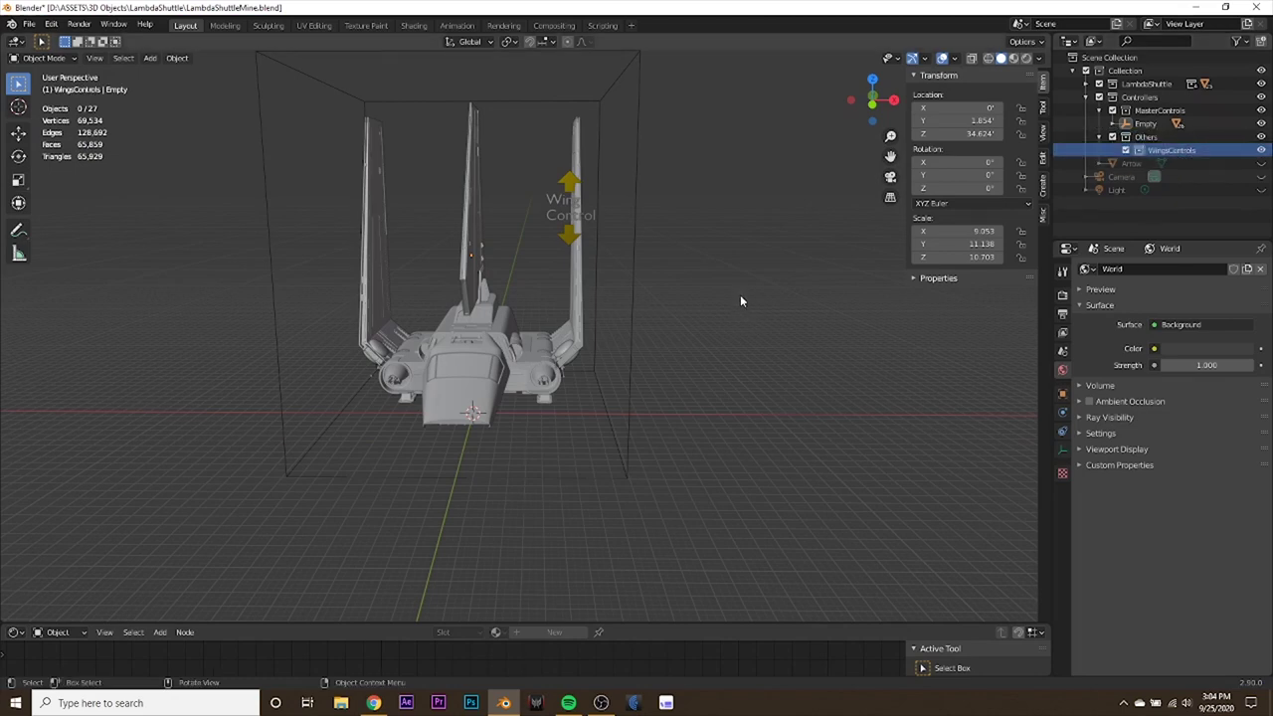
Show the shuttle in front view with X-ray display turned on so its internal parts can be seen.
key("KP_1")
scroll(601, 408, "up", 5)
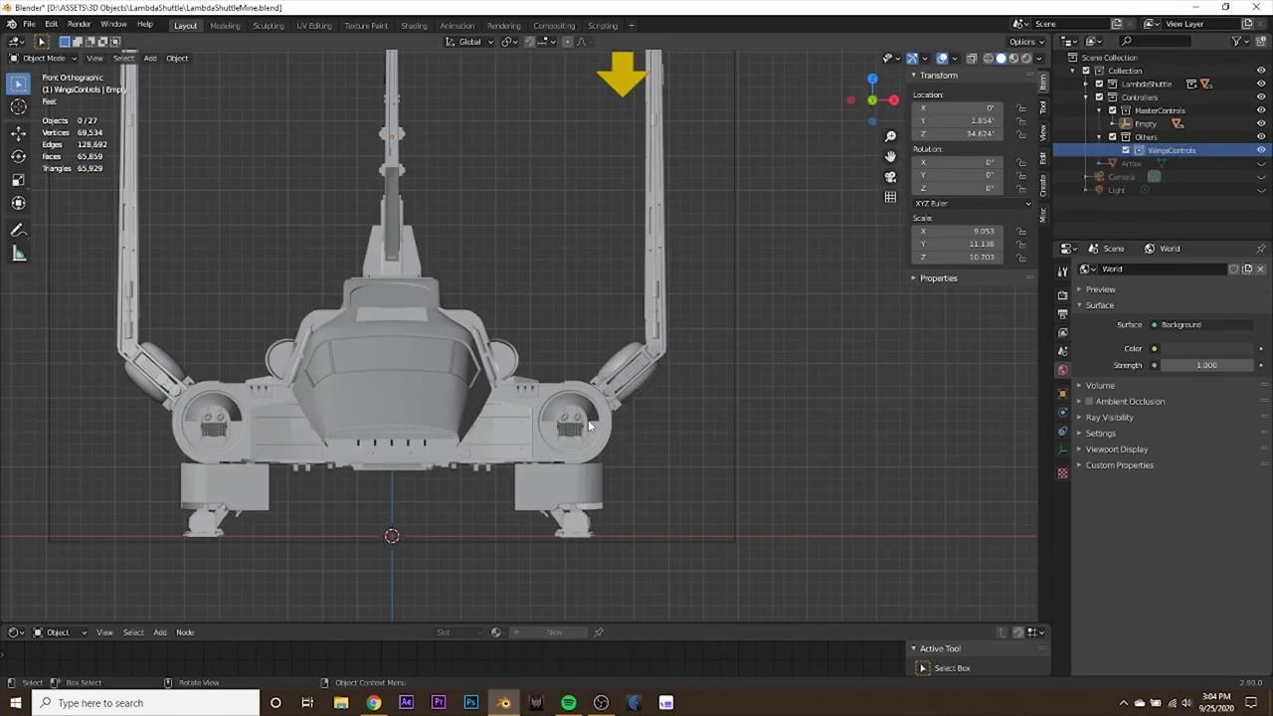
scroll(666, 418, "up", 3)
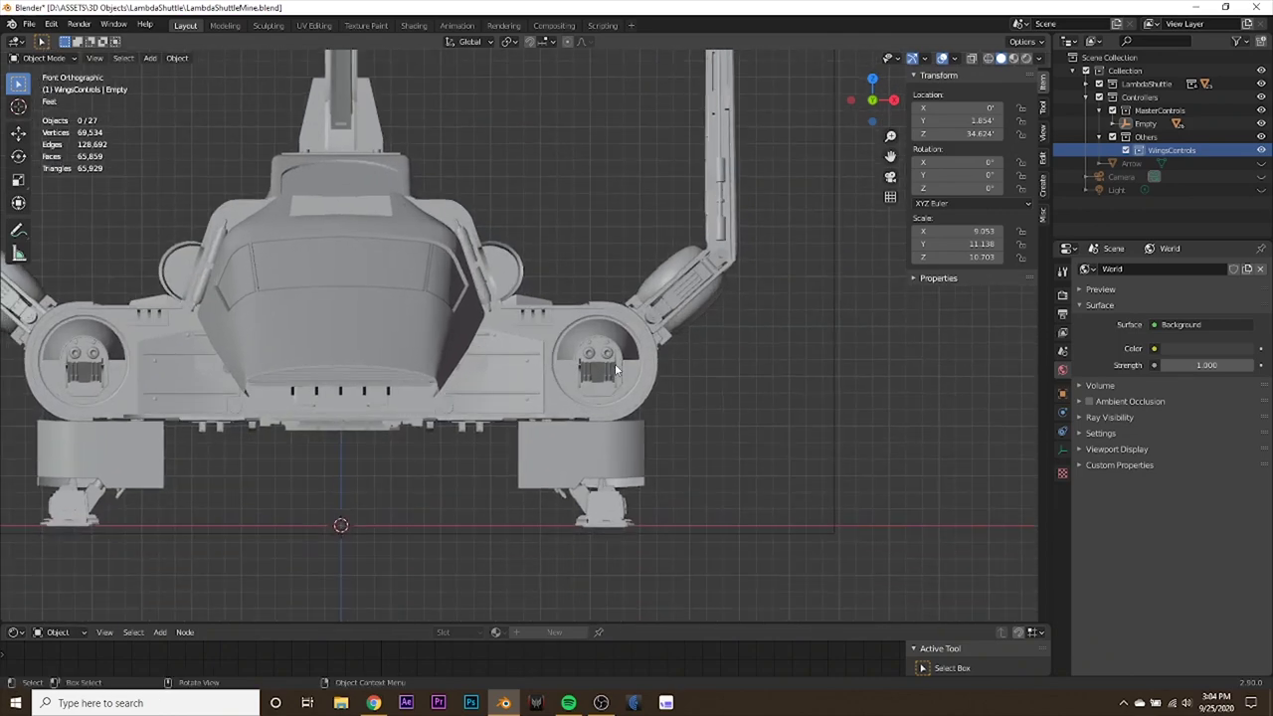
left_click(634, 326)
middle_click_drag(633, 325, 735, 353)
left_click(597, 260)
key("KP_1")
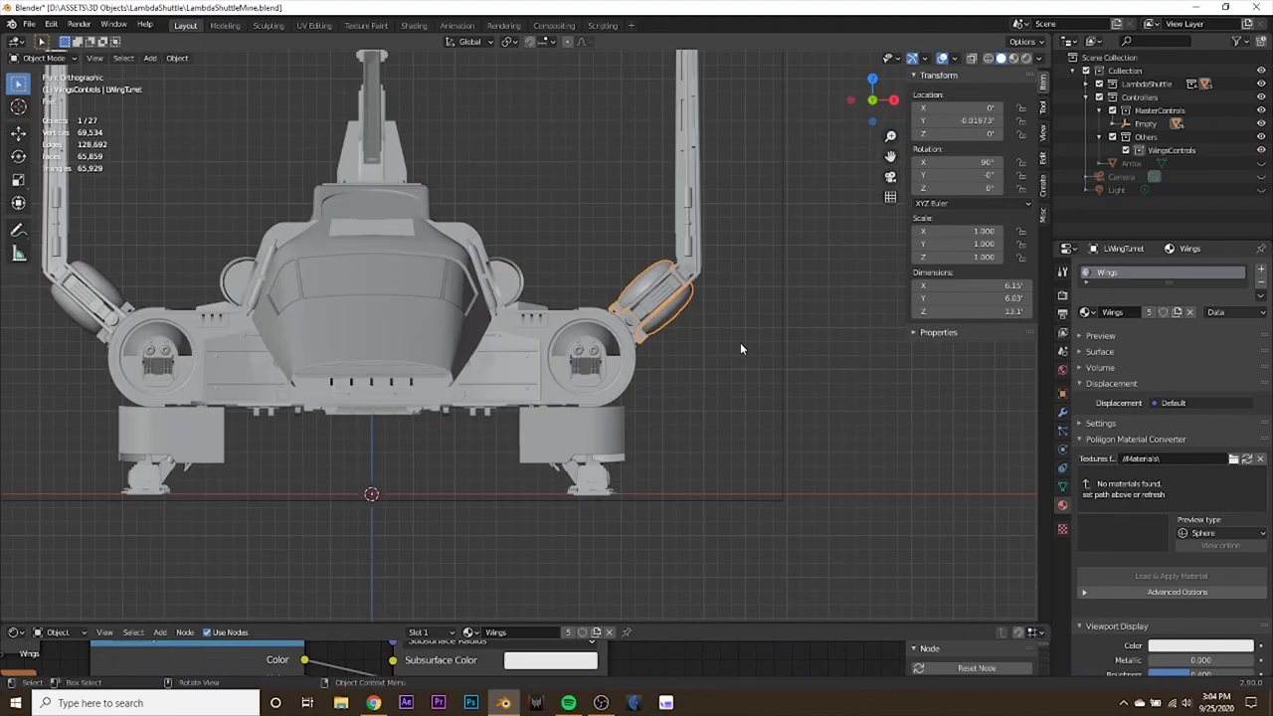
scroll(421, 281, "up", 1)
left_click(503, 379)
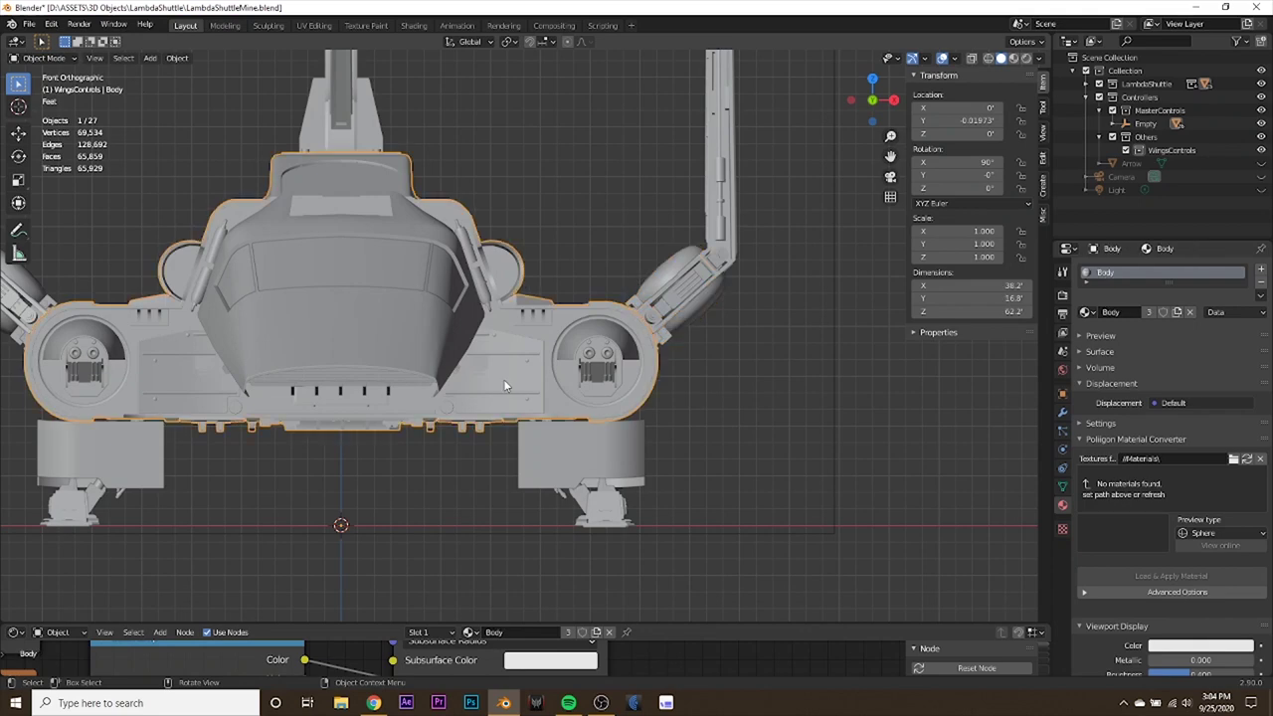
left_click(942, 59)
middle_click_drag(760, 362, 732, 352, "shift")
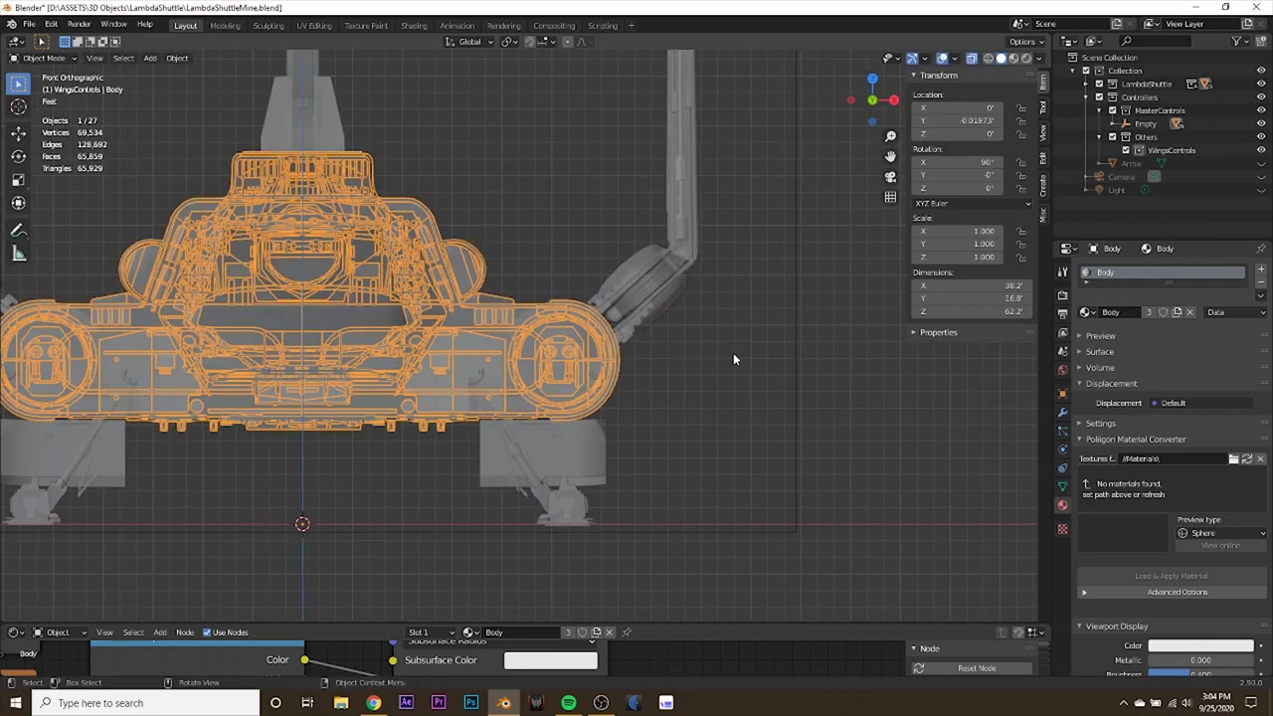
Select the LWing object and examine its circular hinge section where it joins the body.
left_click(670, 362)
left_click(662, 289)
scroll(687, 366, "up", 4)
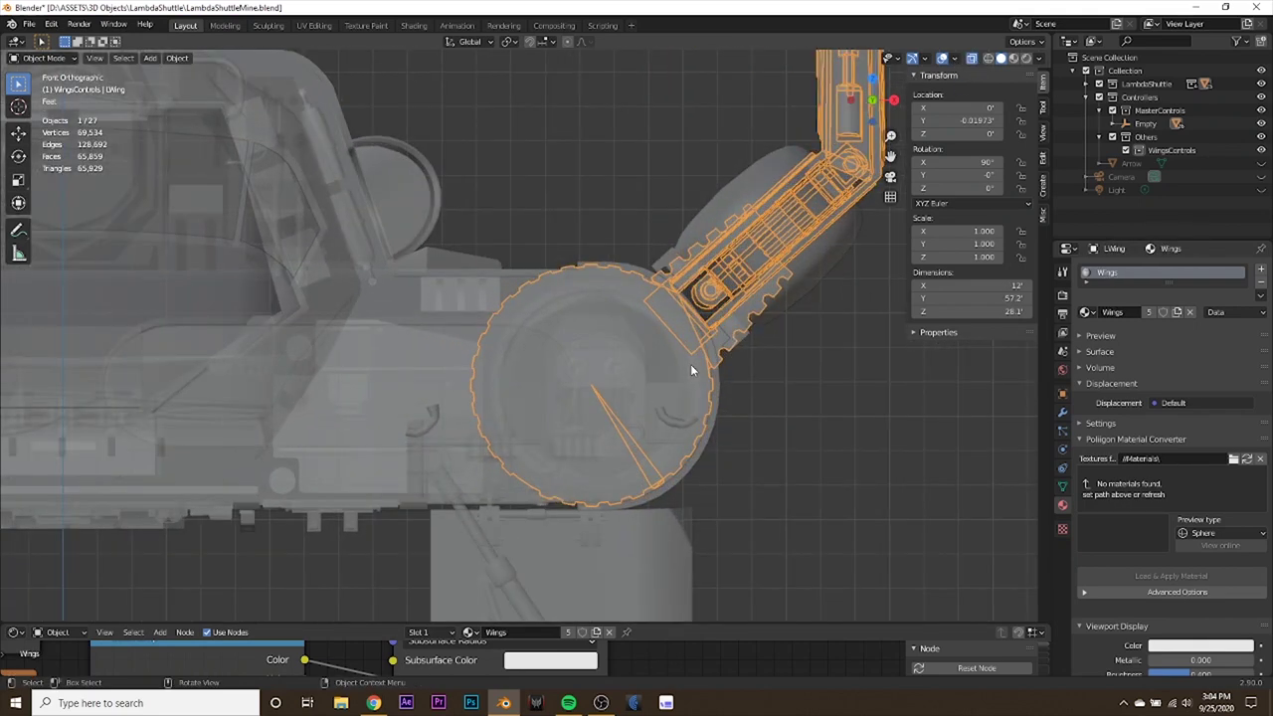
scroll(691, 364, "down", 1)
middle_click_drag(716, 334, 640, 406, "shift")
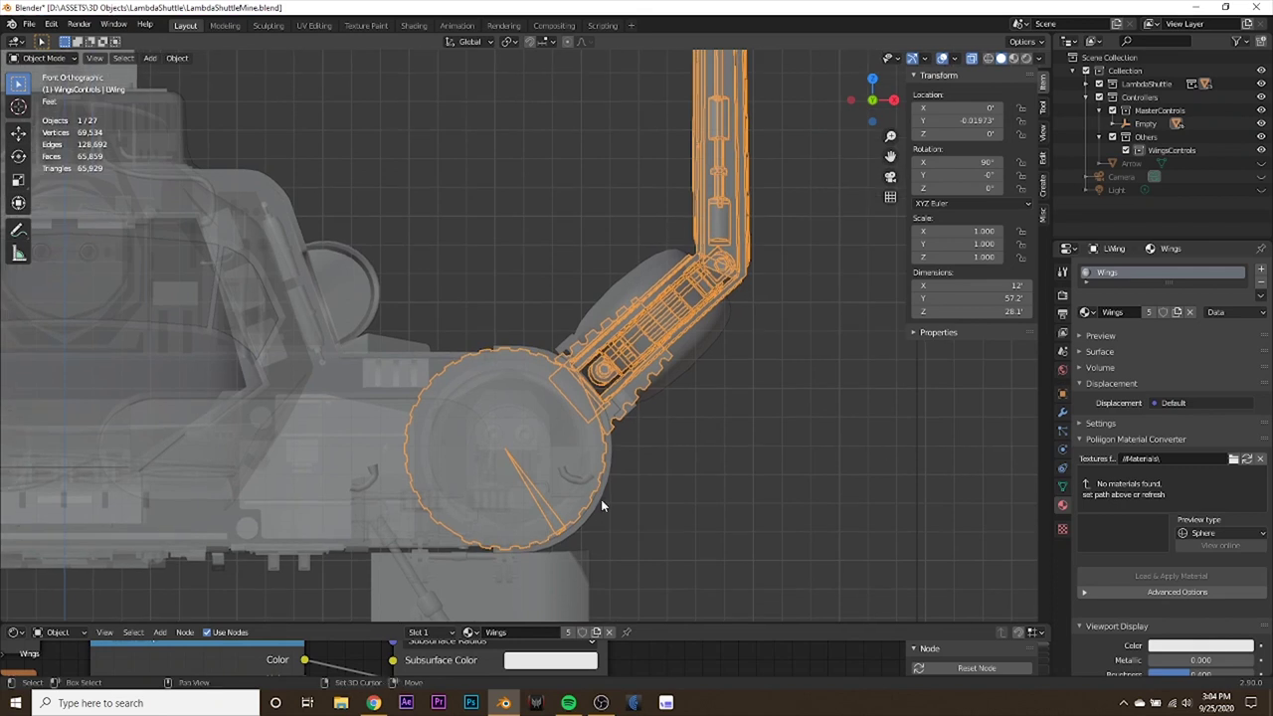
scroll(602, 500, "up", 1)
middle_click_drag(602, 505, 515, 405, "shift")
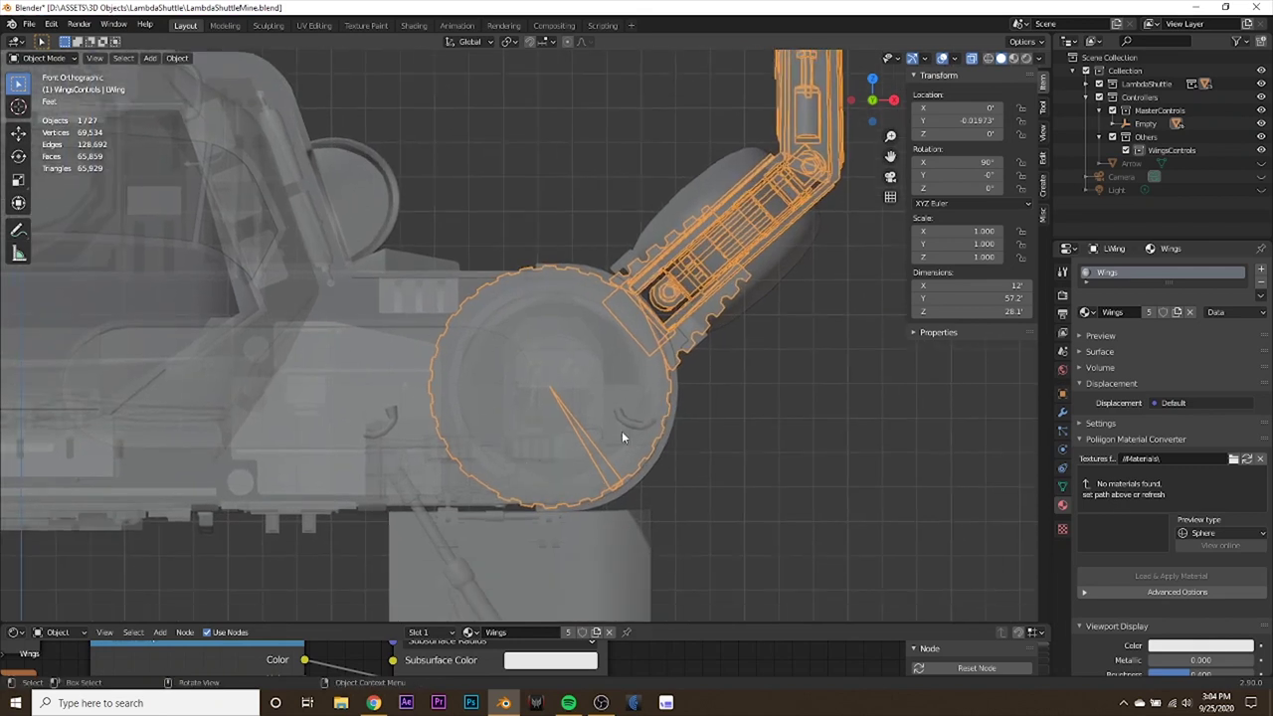
middle_click_drag(622, 435, 665, 446)
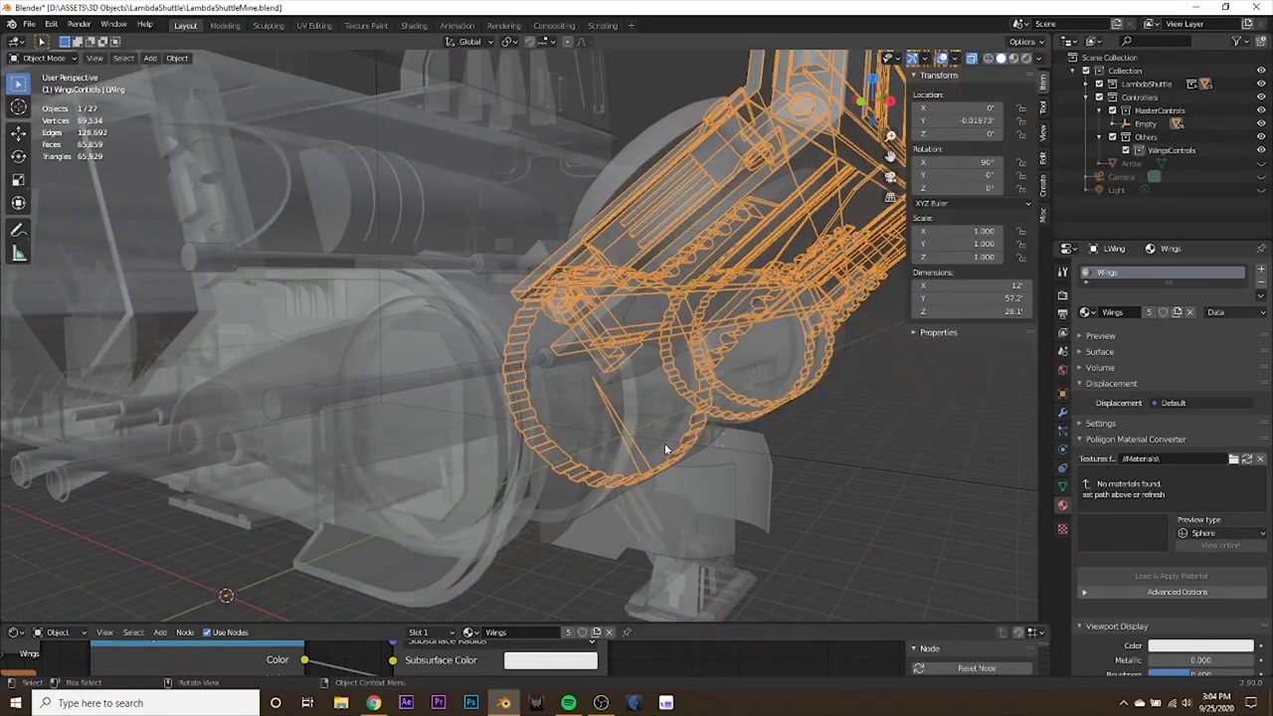
Add a Plain Axes empty to the WingsControls collection while viewing the shuttle from the front.
key("KP_1")
scroll(694, 396, "down", 9)
middle_click_drag(498, 412, 605, 429, "shift")
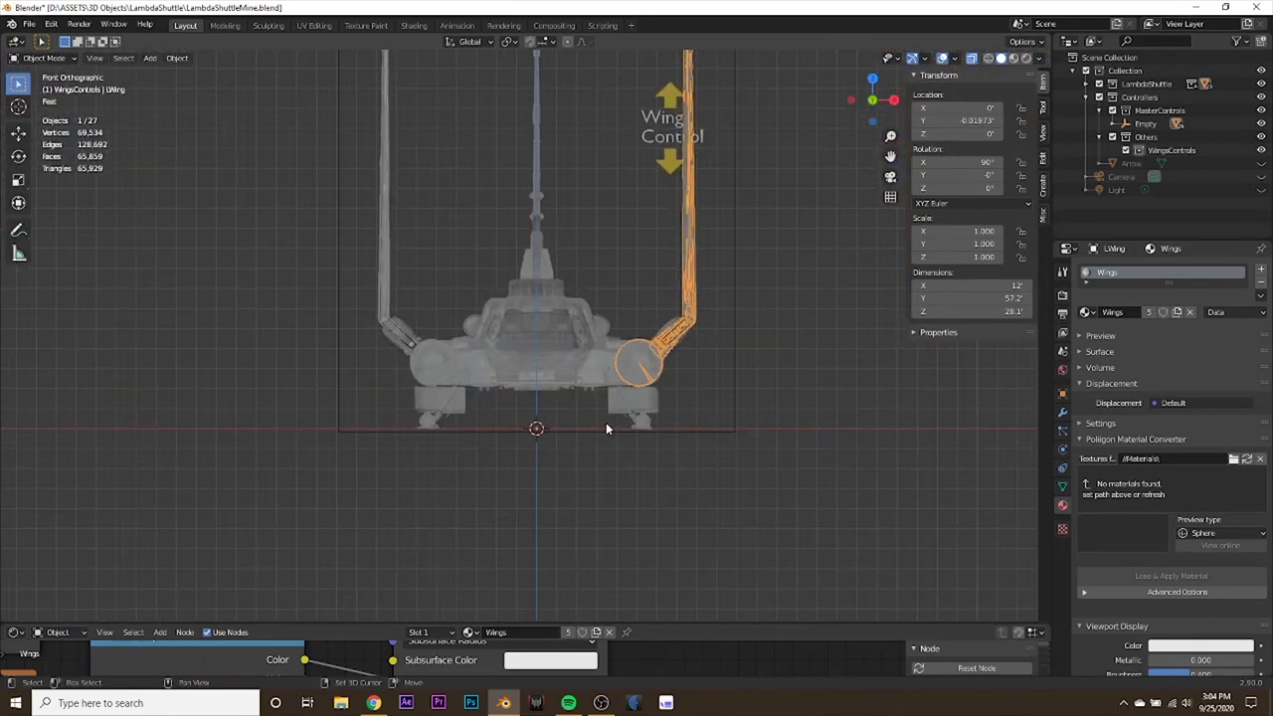
scroll(606, 427, "up", 4)
key("shift+a")
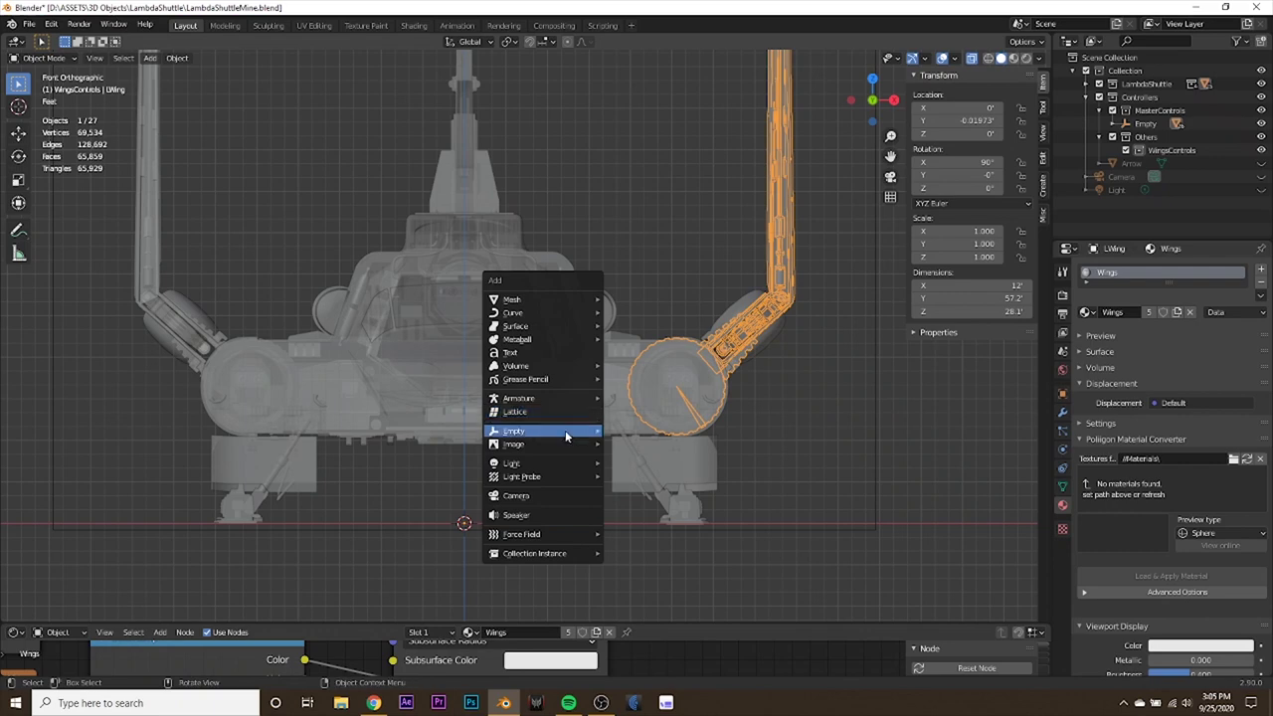
mouse_move(568, 431)
left_click(718, 433)
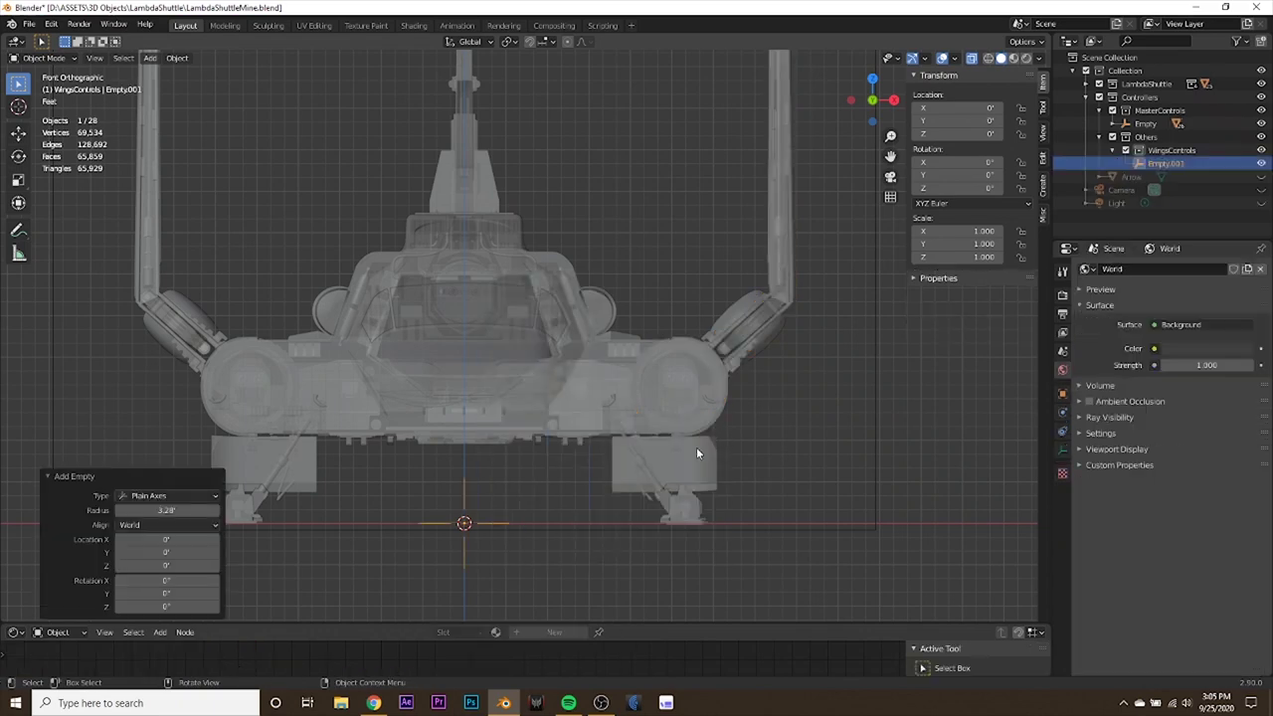
Move the new empty to the centre of LWing's circular hinge, at about X 15.36' and Z 10.09'.
key("g")
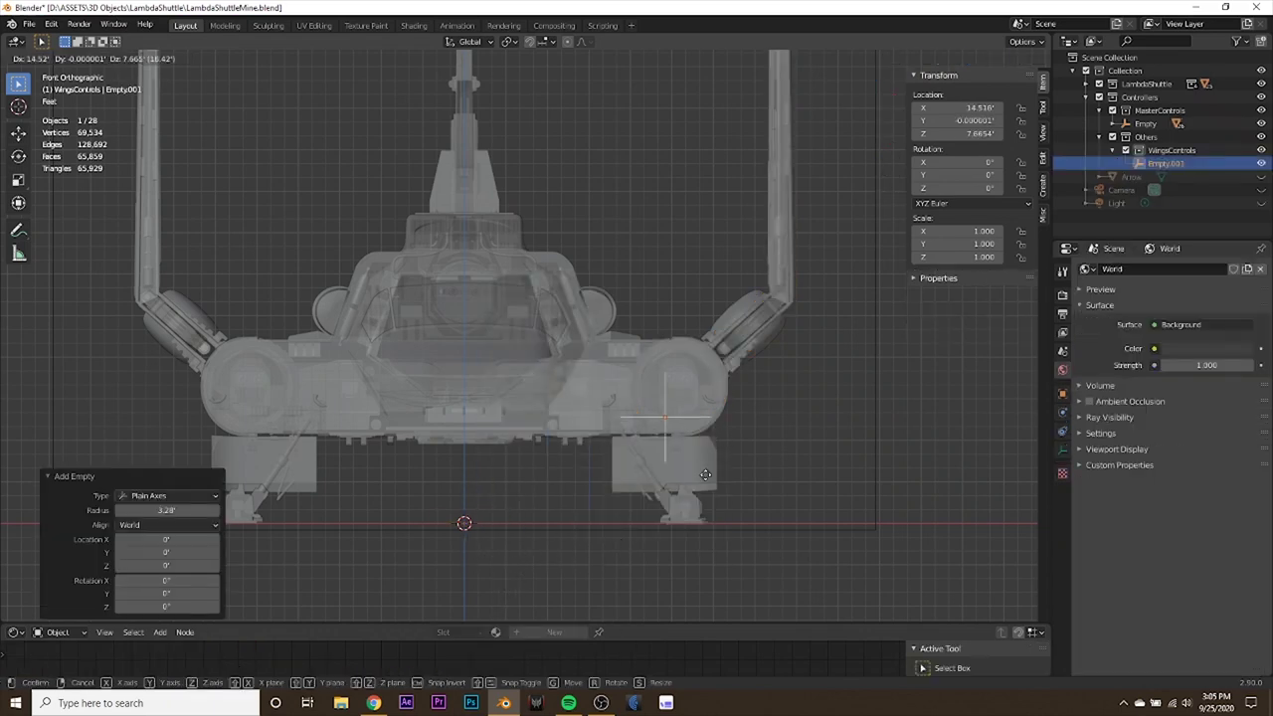
left_click(716, 452)
scroll(746, 457, "up", 5)
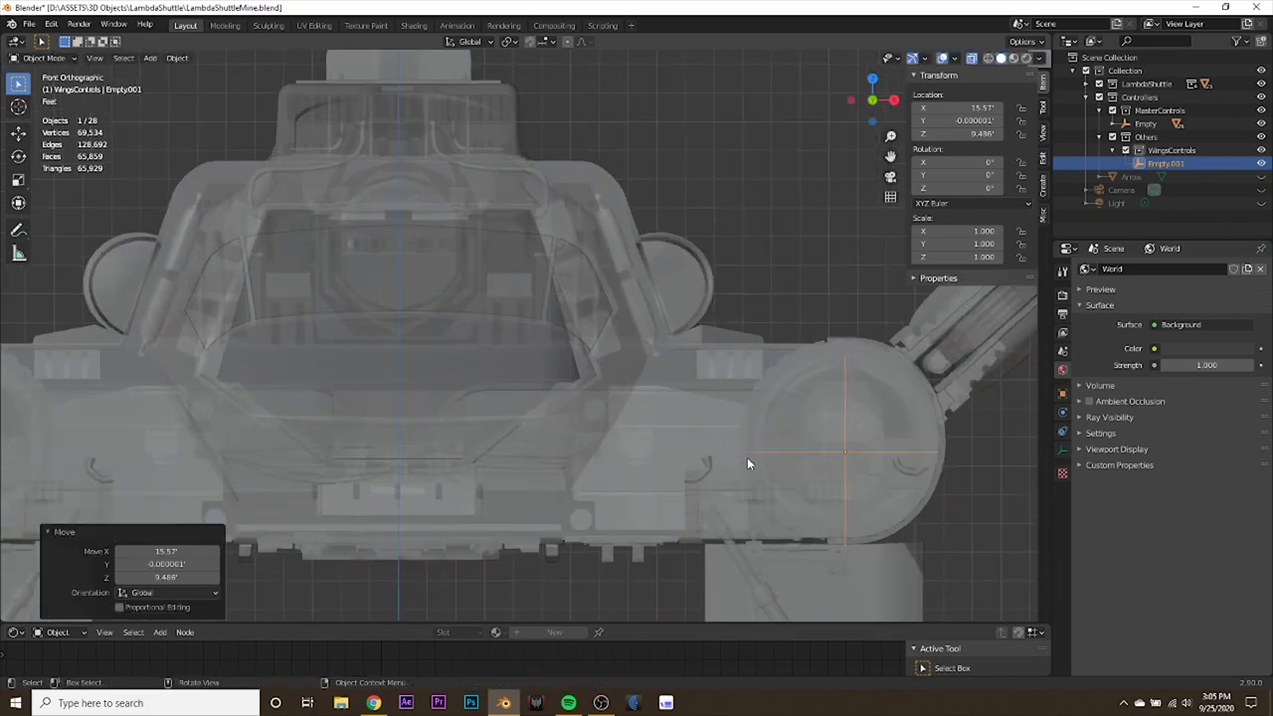
left_click(759, 320)
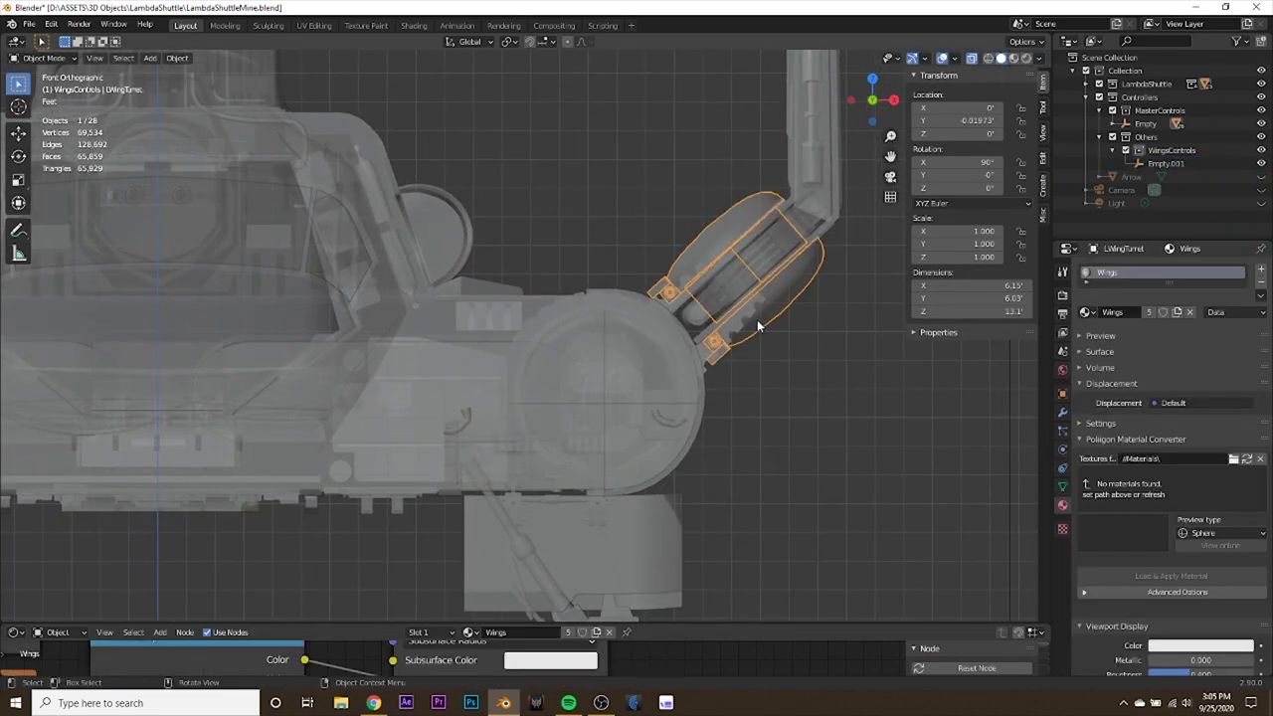
left_click(813, 199)
scroll(652, 406, "up", 4)
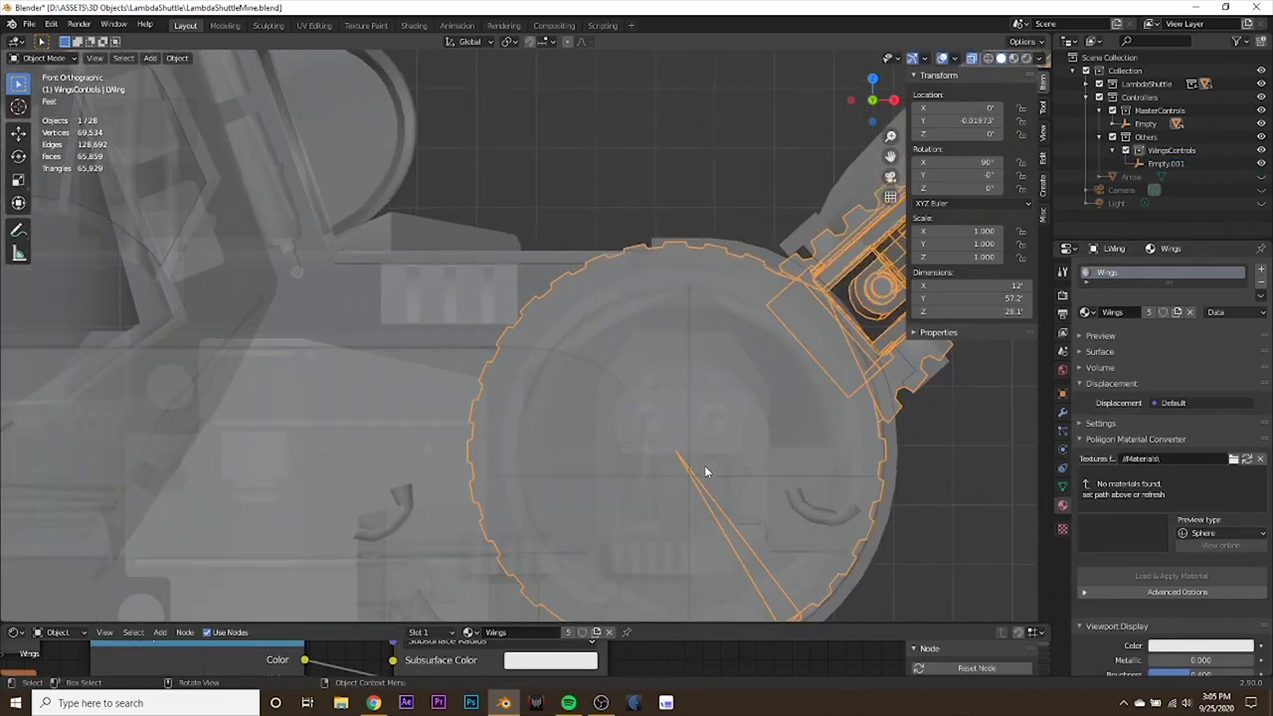
scroll(605, 341, "down", 2)
left_click(608, 367)
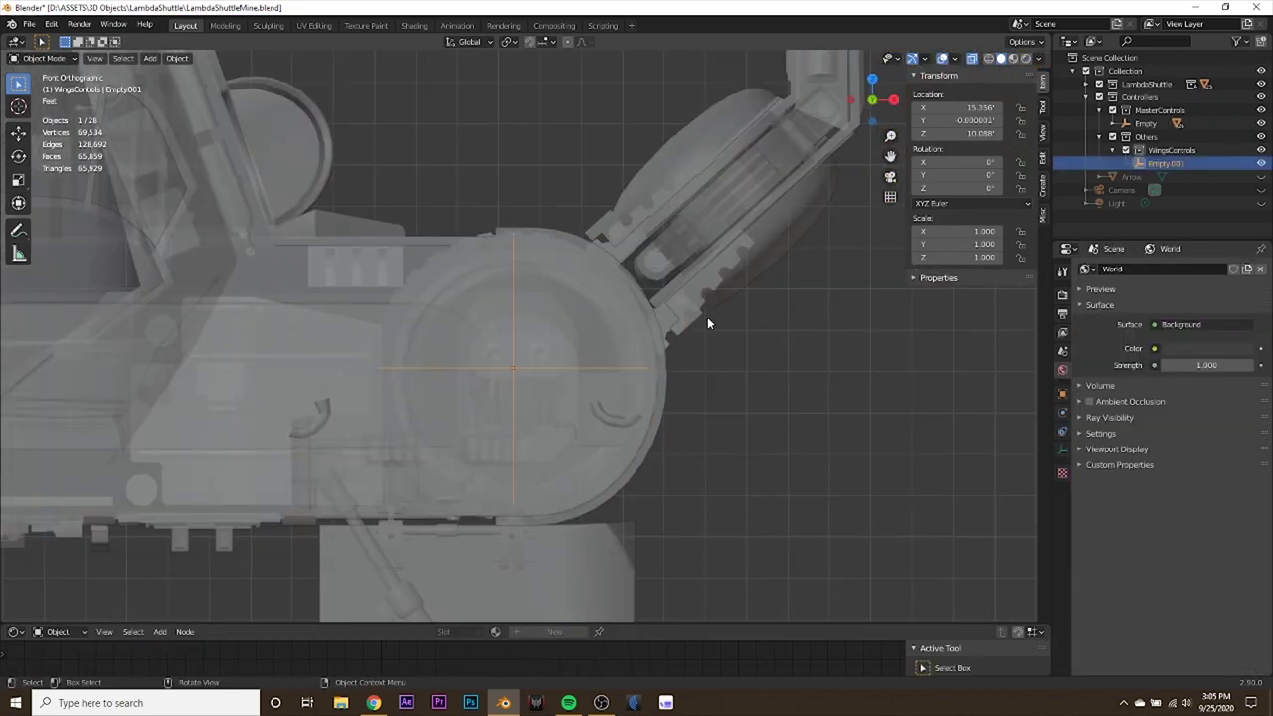
Hide the Body and Boost objects to clear the view around the wing hinges.
left_click(220, 336)
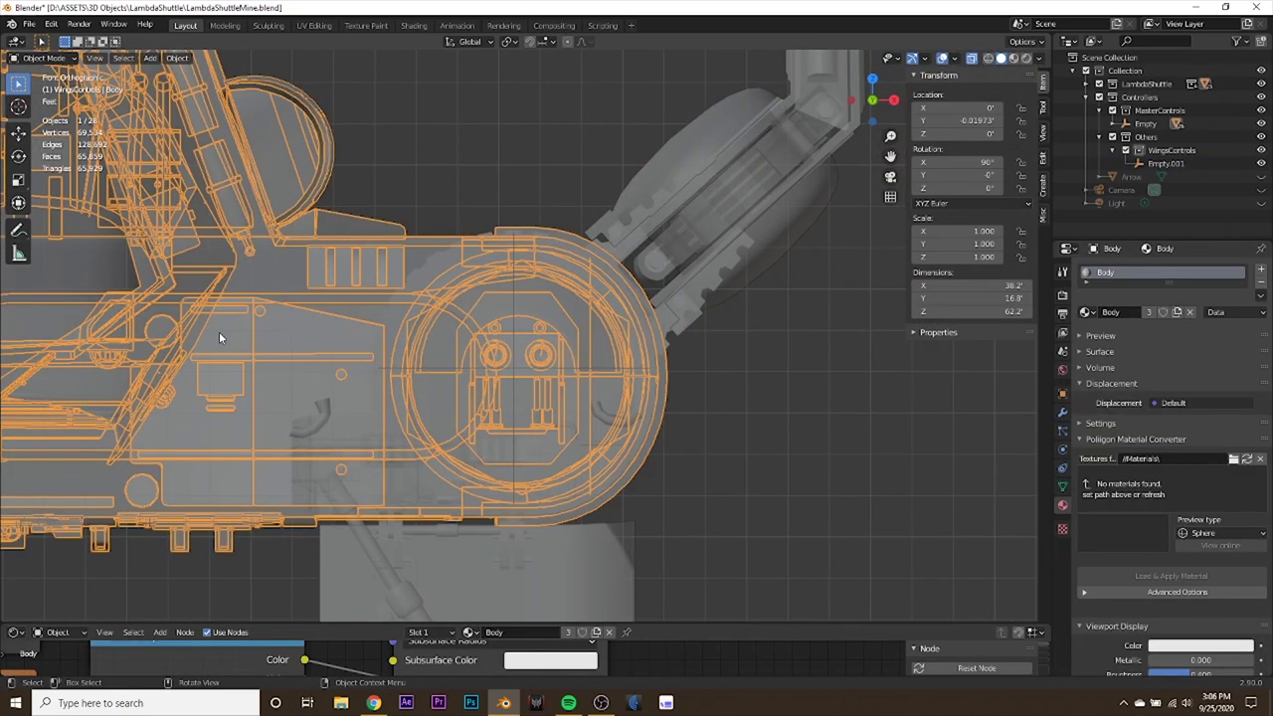
key("Delete")
scroll(294, 387, "down", 2)
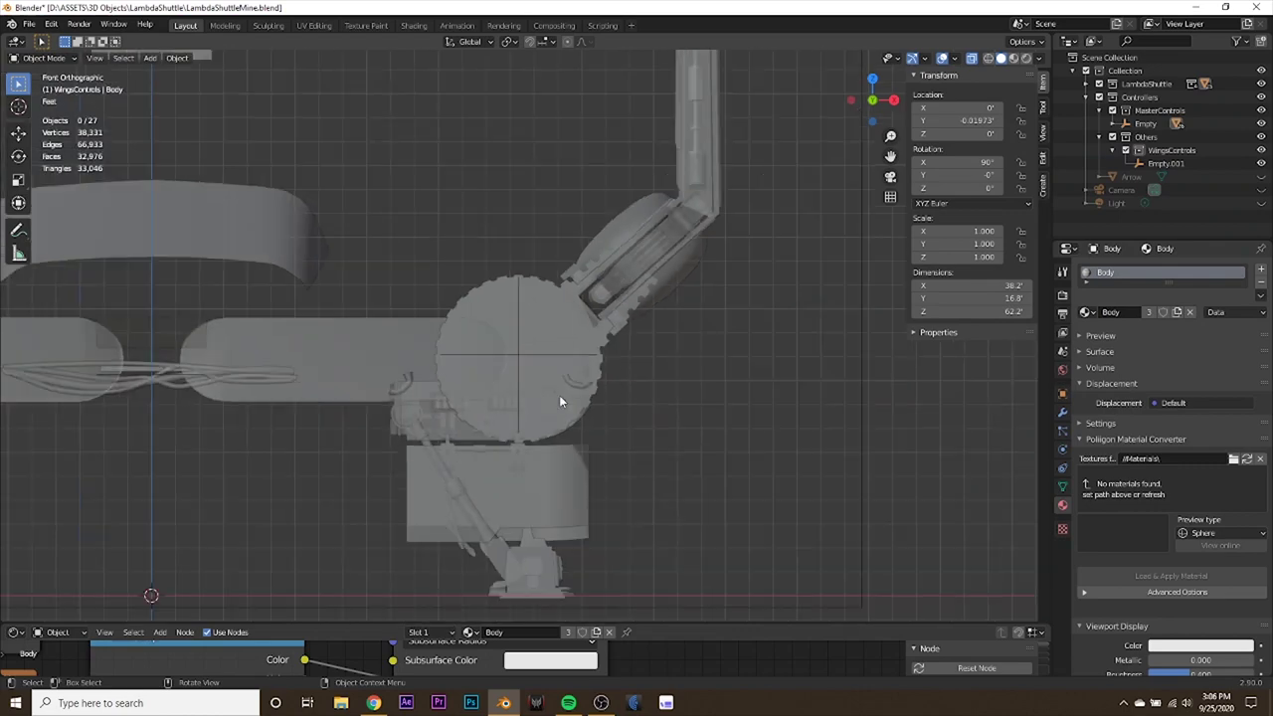
middle_click_drag(559, 398, 646, 382)
left_click(435, 204)
key("Delete")
Hide the landing gear parts and Wing3 while keeping the surrounding cube empty visible.
left_click_drag(653, 355, 849, 623)
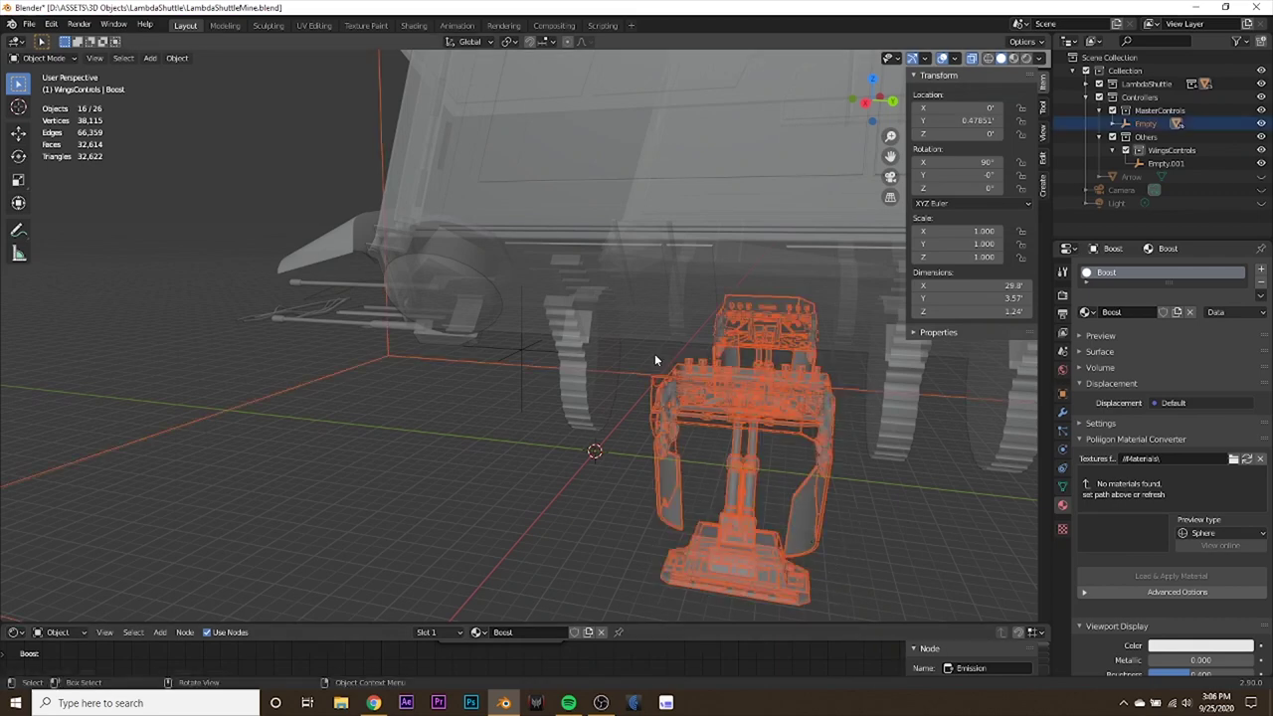
key("shift+c")
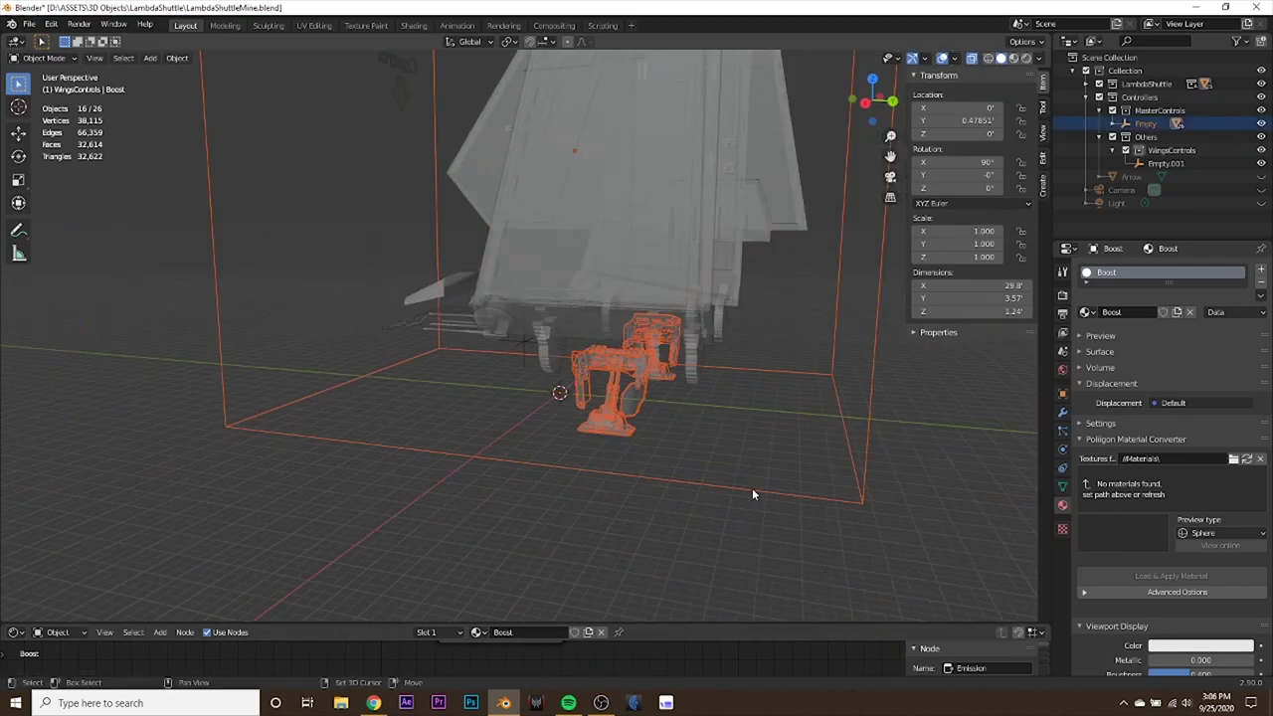
key("h")
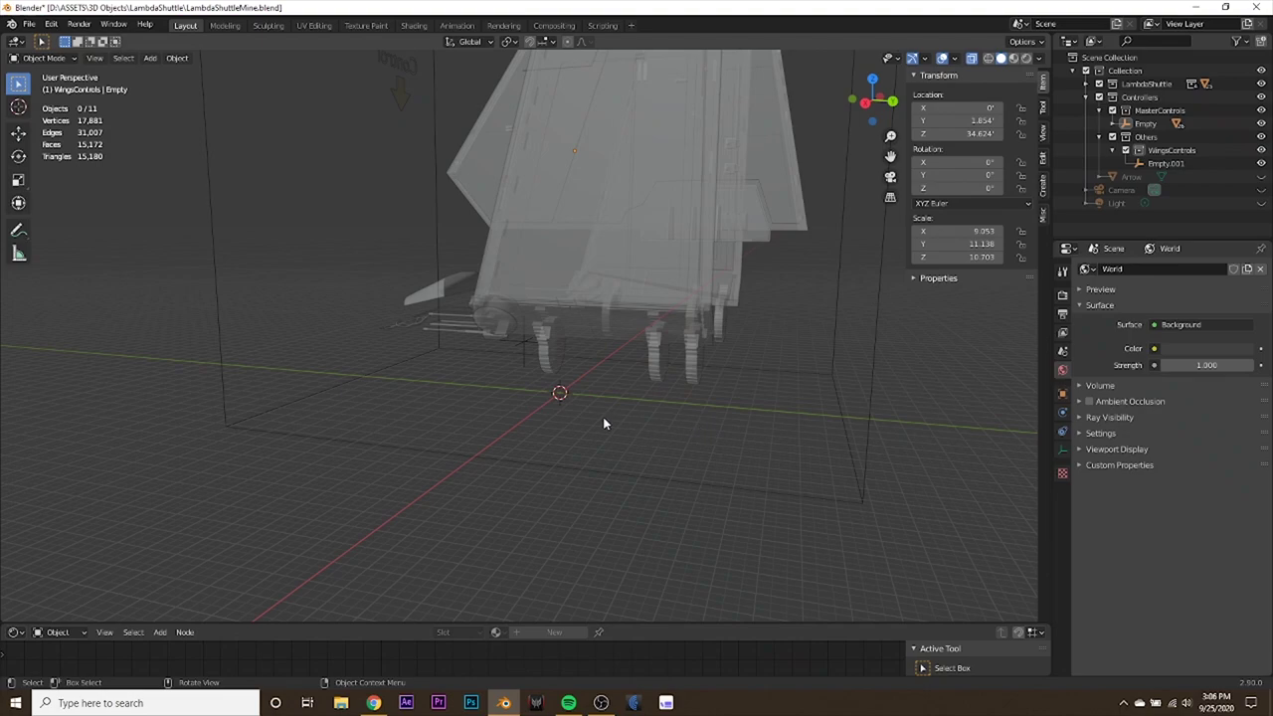
mouse_move(602, 424)
middle_mouse_down()
mouse_move(647, 416)
mouse_move(732, 431)
mouse_move(602, 446)
middle_mouse_up()
scroll(732, 430, "up", 4)
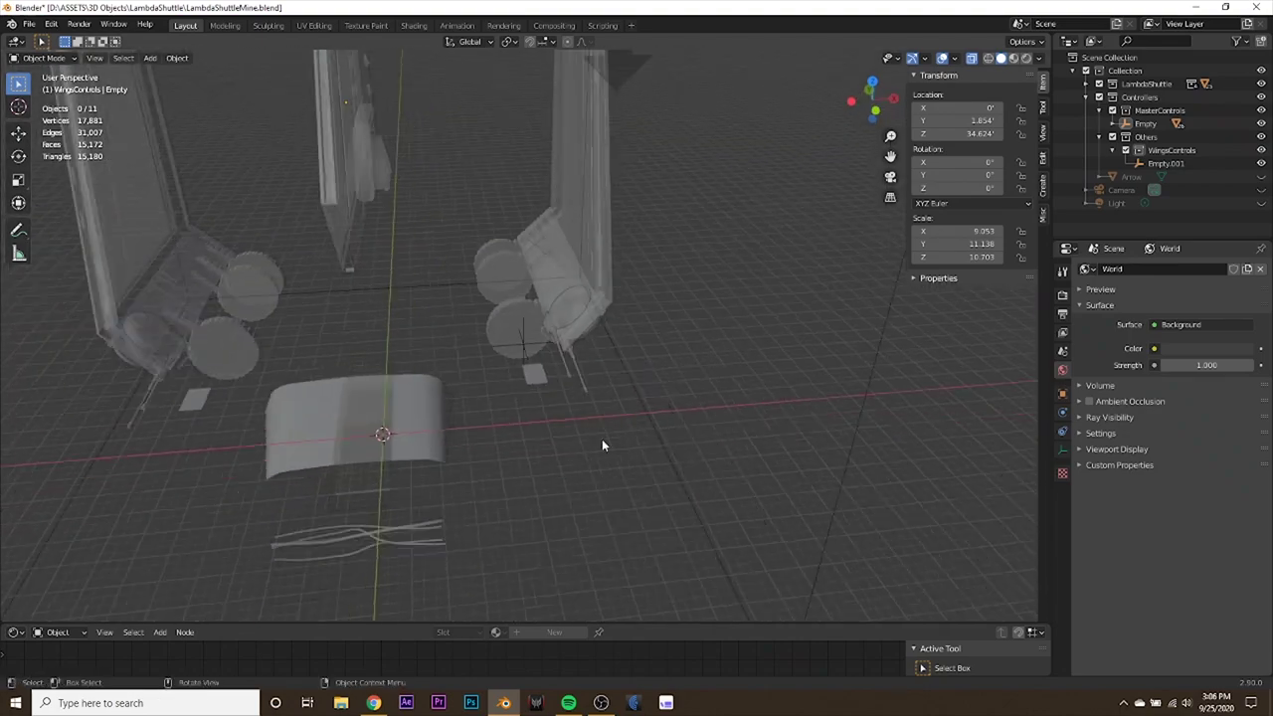
left_click(532, 377)
key("h")
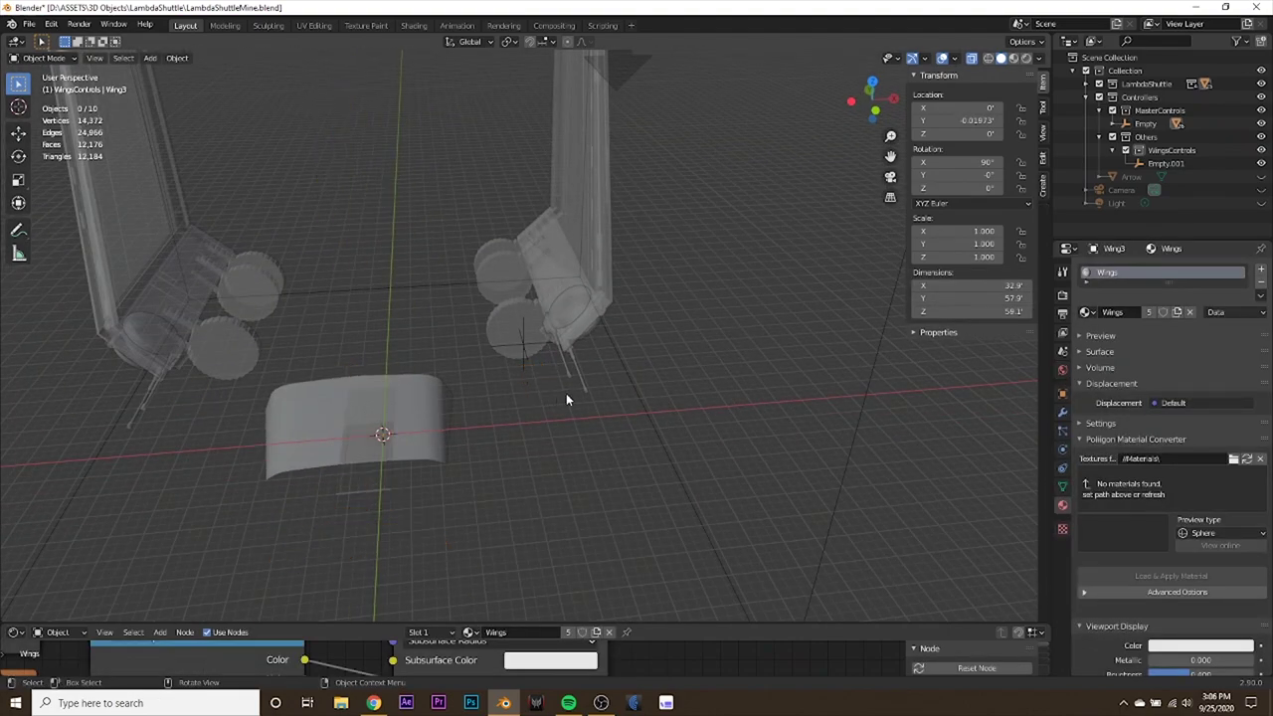
Set the hinge empty's display size to 3.5' and lower it along Z to about 9.9' to match the circular hinge.
middle_click_drag(565, 394, 512, 381)
key("KP_1")
key("KP_1")
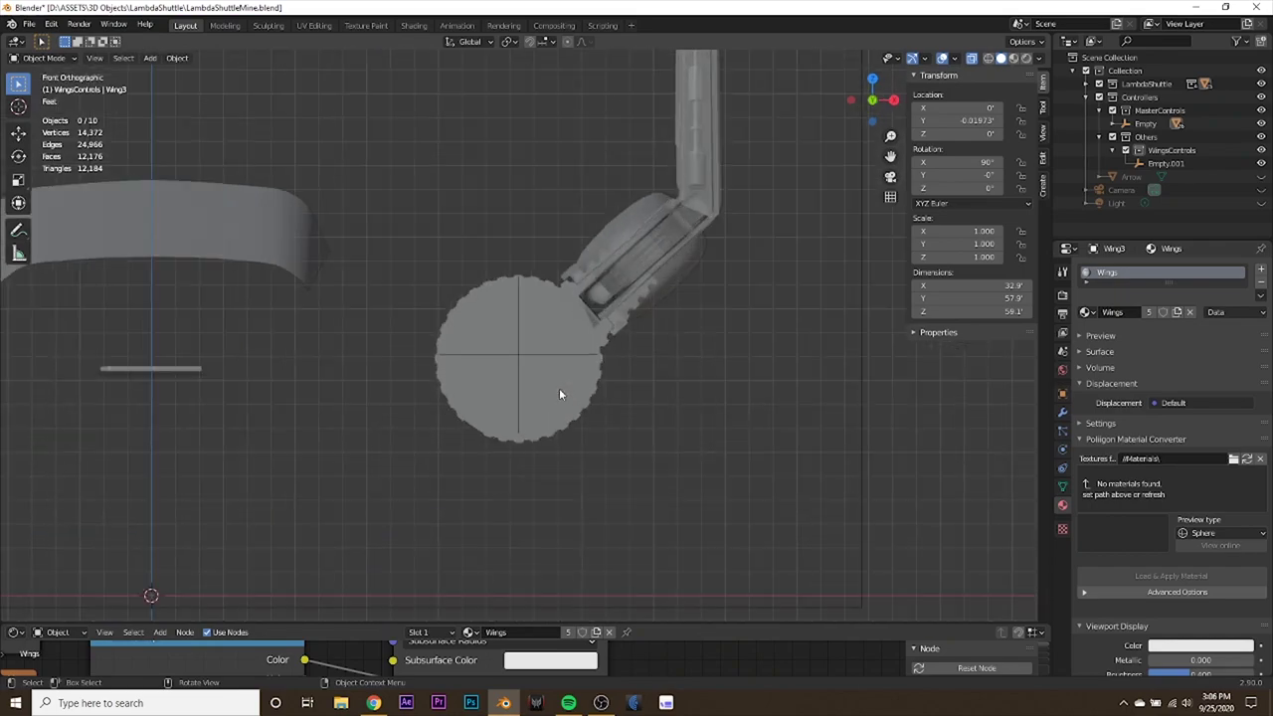
scroll(562, 386, "up", 3)
left_click(563, 375)
left_click(563, 378)
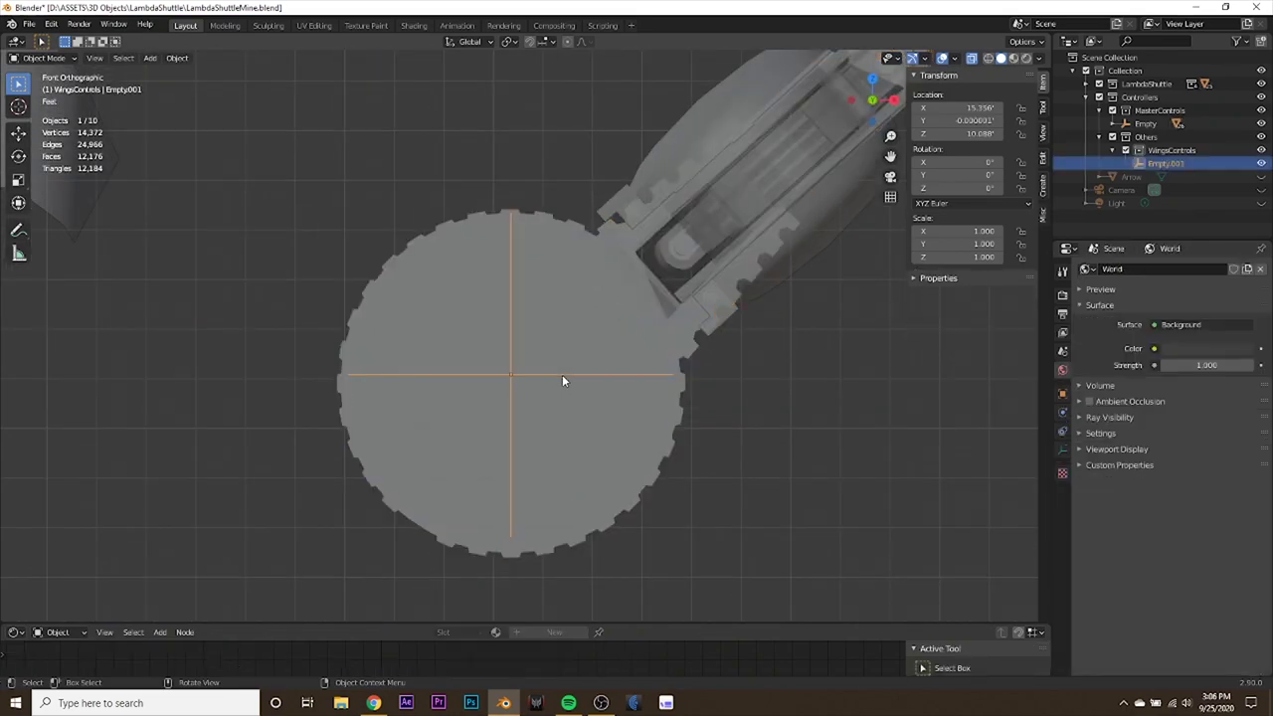
left_click(1062, 449)
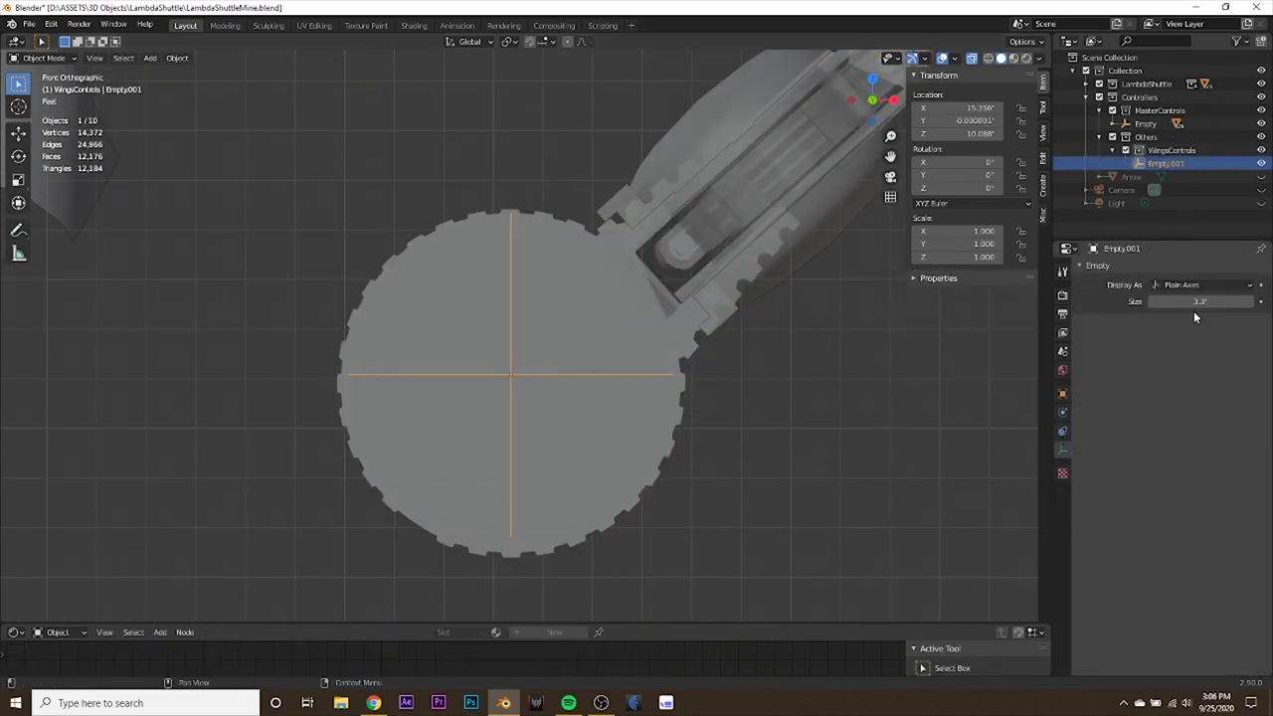
mouse_move(1193, 301)
left_mouse_down()
mouse_move(1218, 301)
mouse_move(1205, 301)
left_mouse_up()
key("g")
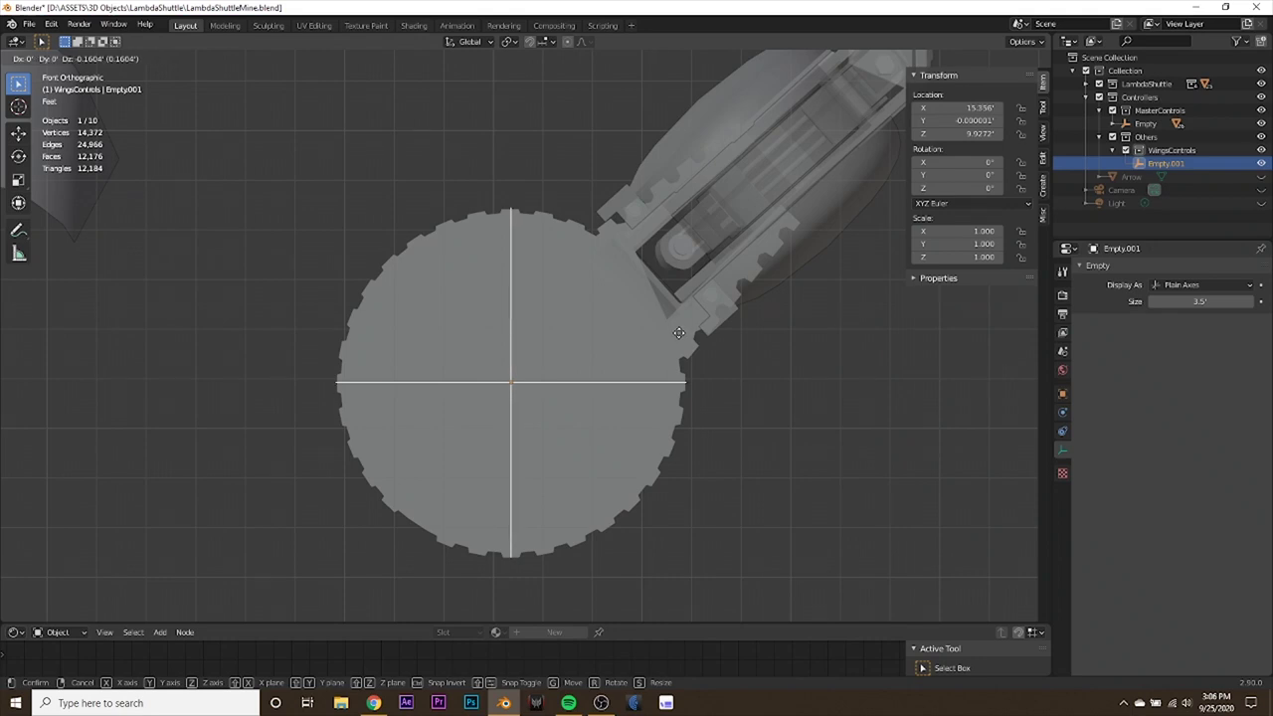
left_click(679, 339)
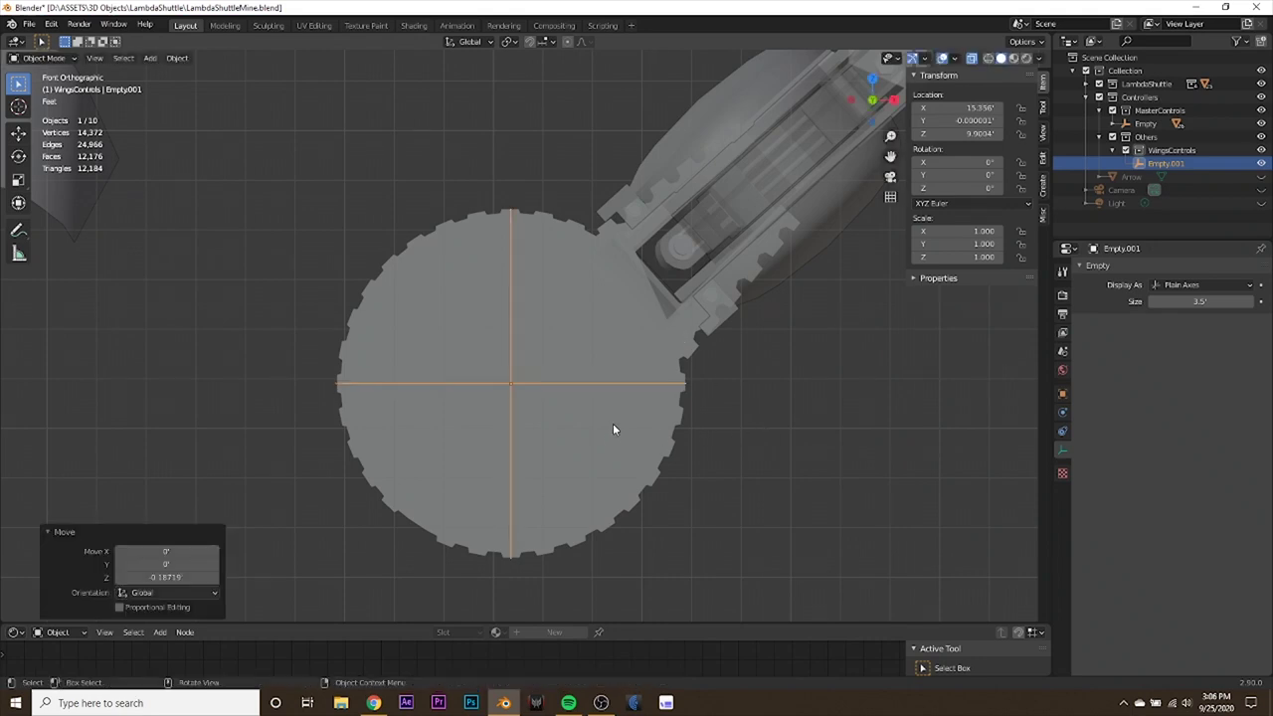
Parent the hinge empty to the large cube empty using the Object option.
scroll(612, 430, "down", 4)
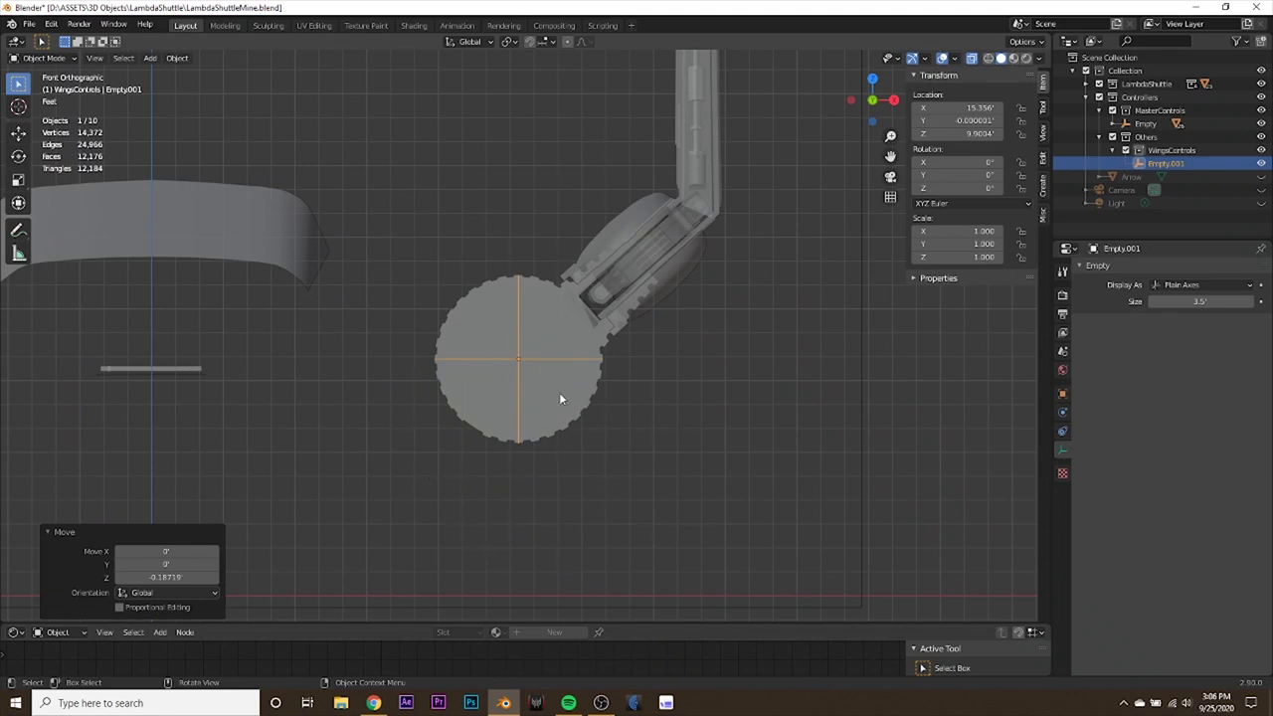
scroll(561, 398, "down", 4)
scroll(570, 408, "up", 4)
middle_click_drag(570, 411, 597, 477)
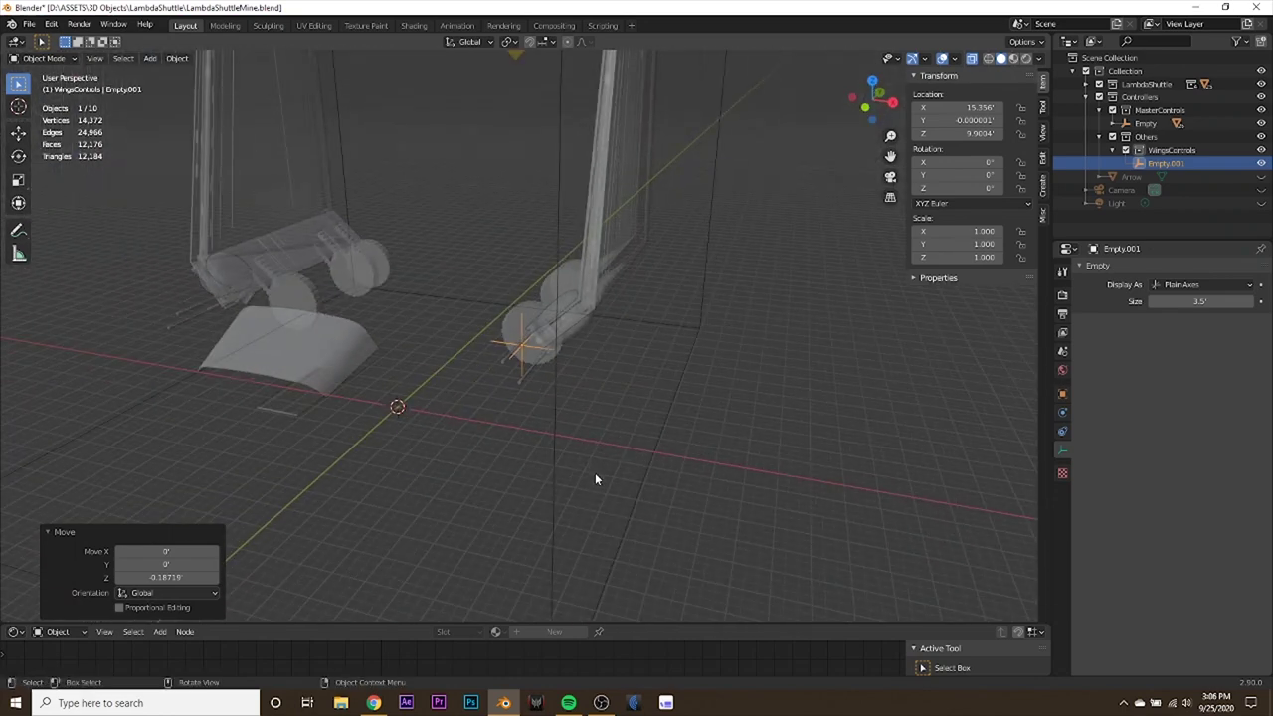
left_click(554, 534, "shift")
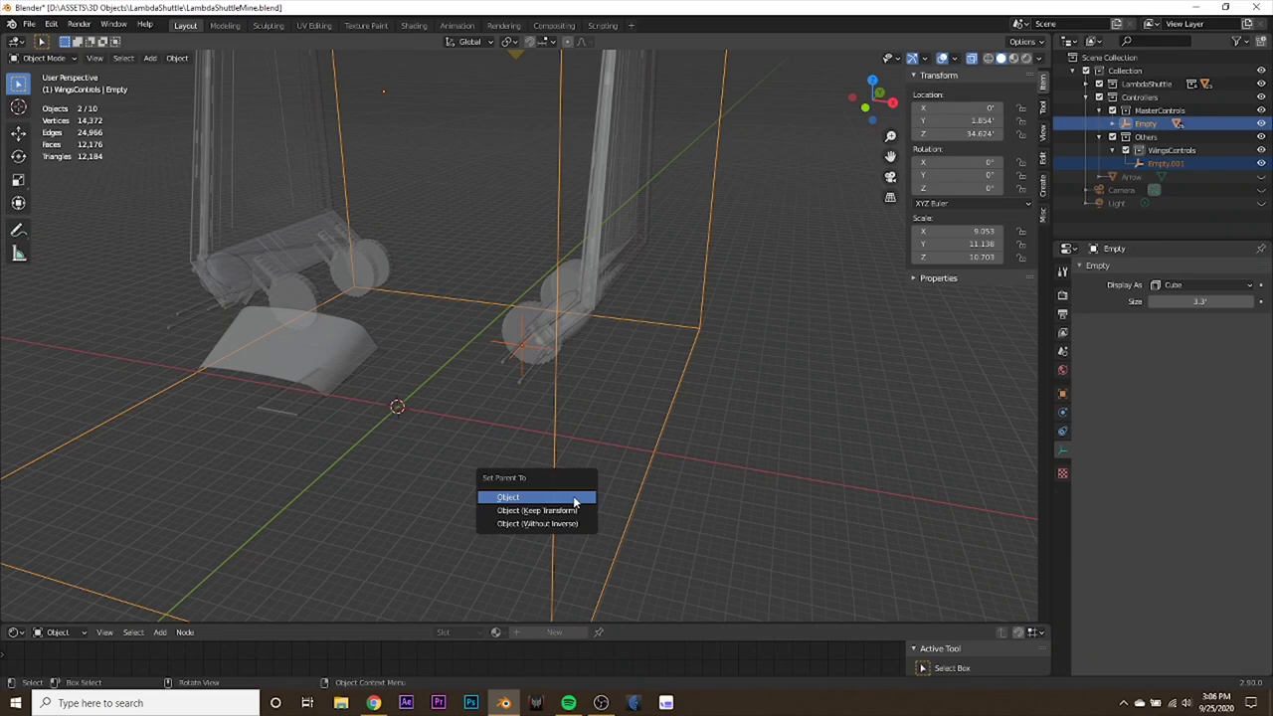
left_click(574, 502)
Move the hinge empty alone along the Y axis in top view toward LWing's nearest hinge ring.
scroll(571, 497, "up", 3)
middle_click_drag(571, 497, 527, 416)
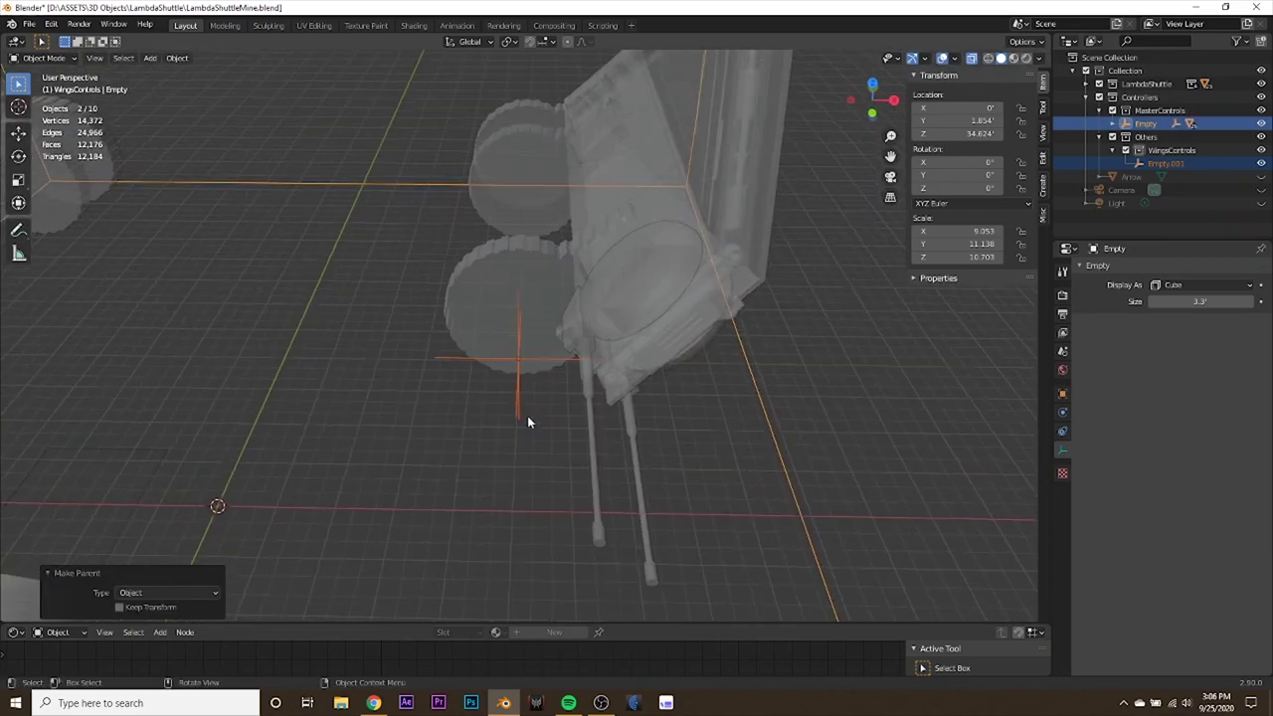
left_click(518, 386)
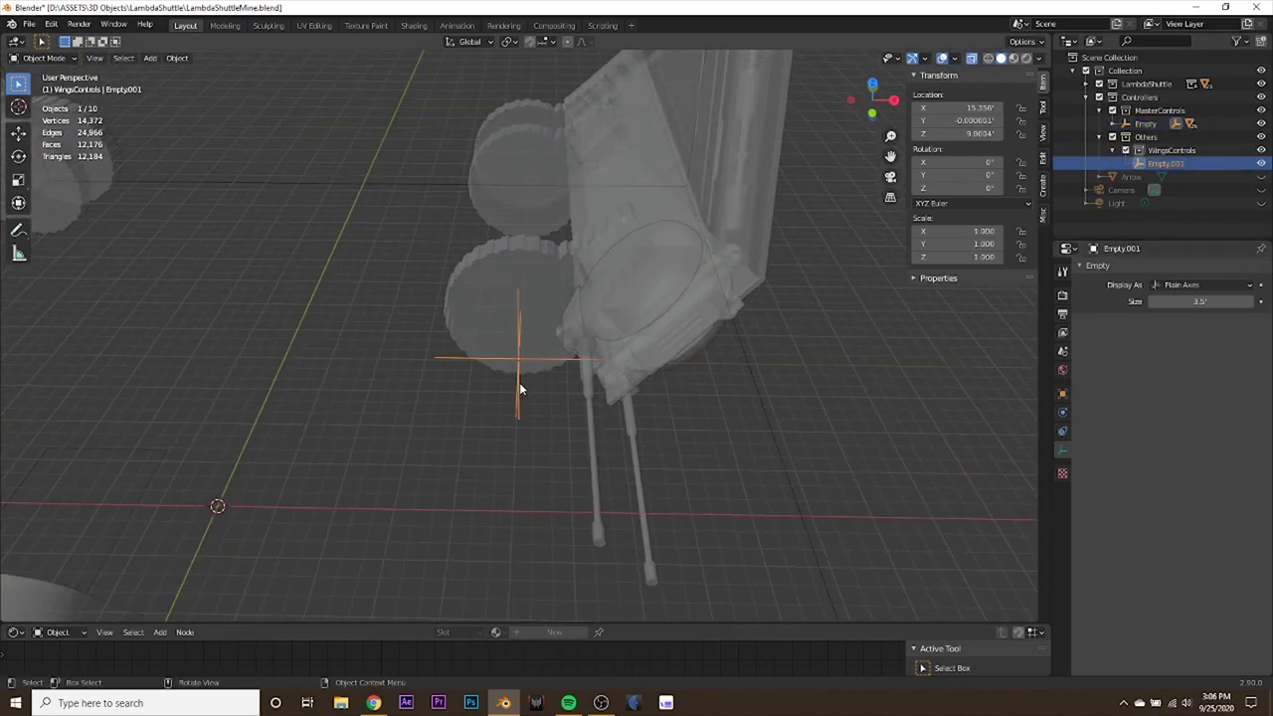
key("KP_7")
scroll(551, 309, "down", 1)
middle_click_drag(551, 309, 570, 517, "shift")
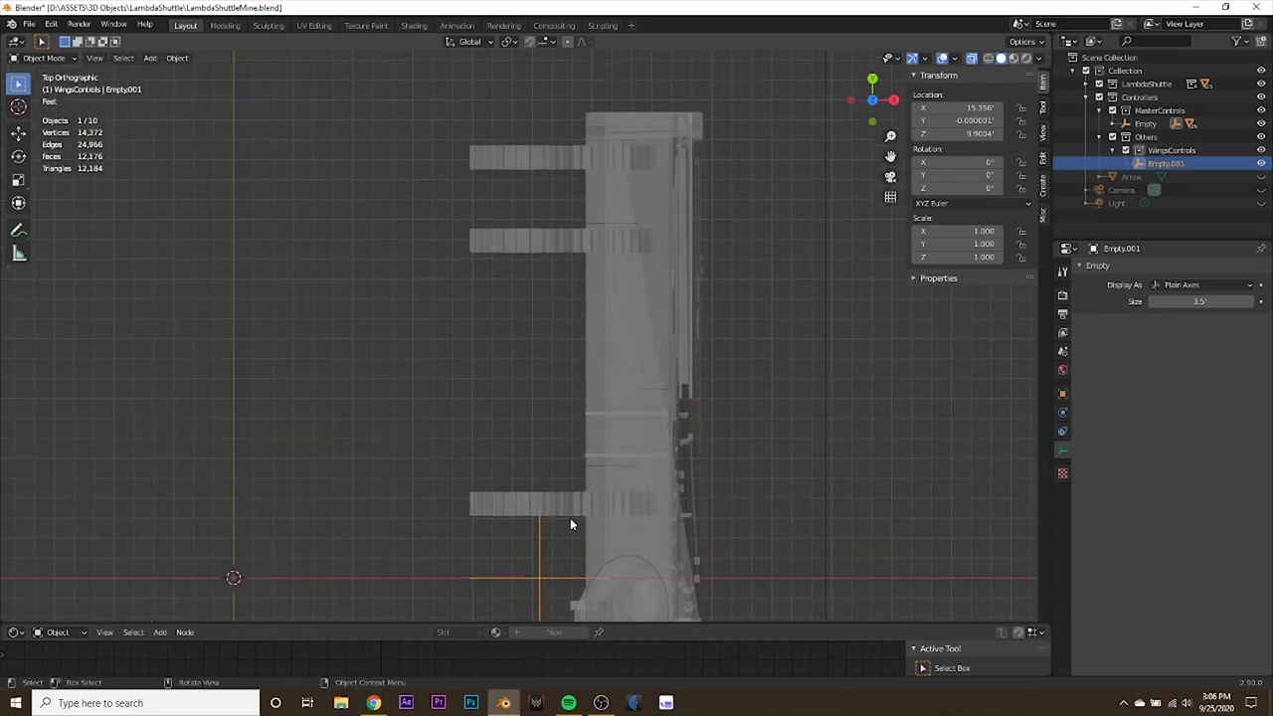
scroll(568, 515, "down", 1)
key("g")
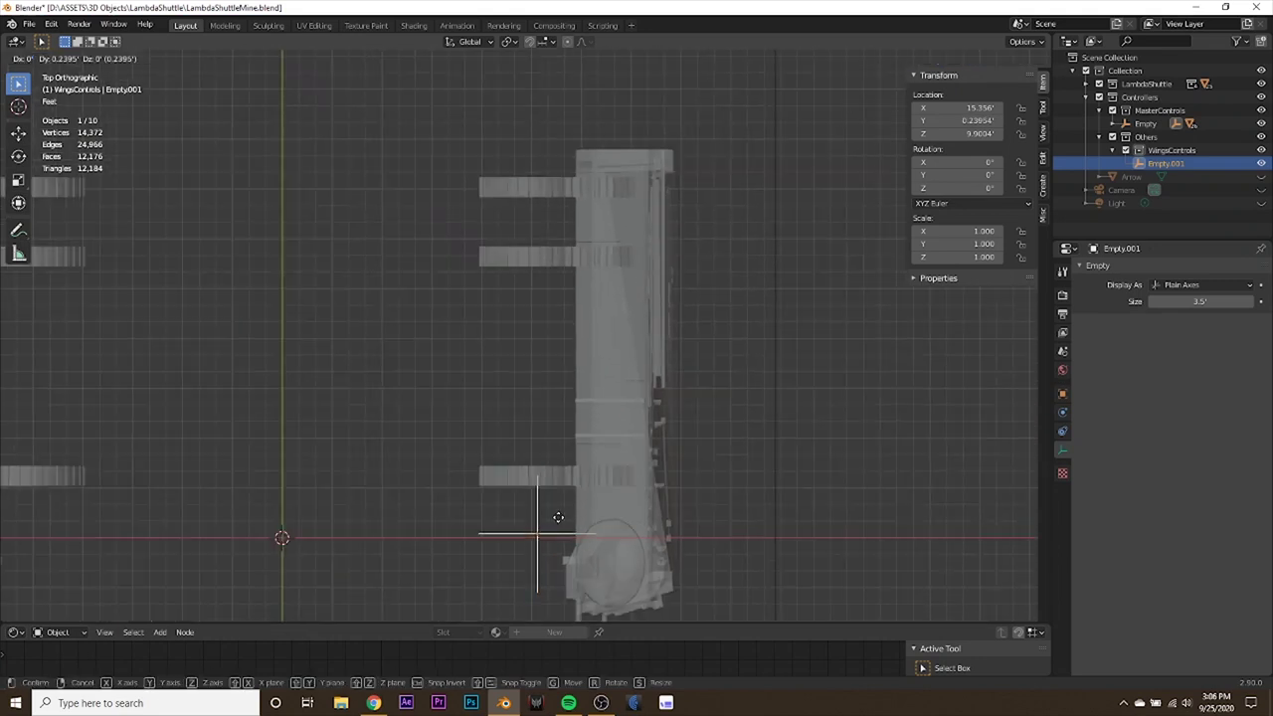
Move the empty about 10.58' along the global Y axis, between the wing's hinge discs.
key("y")
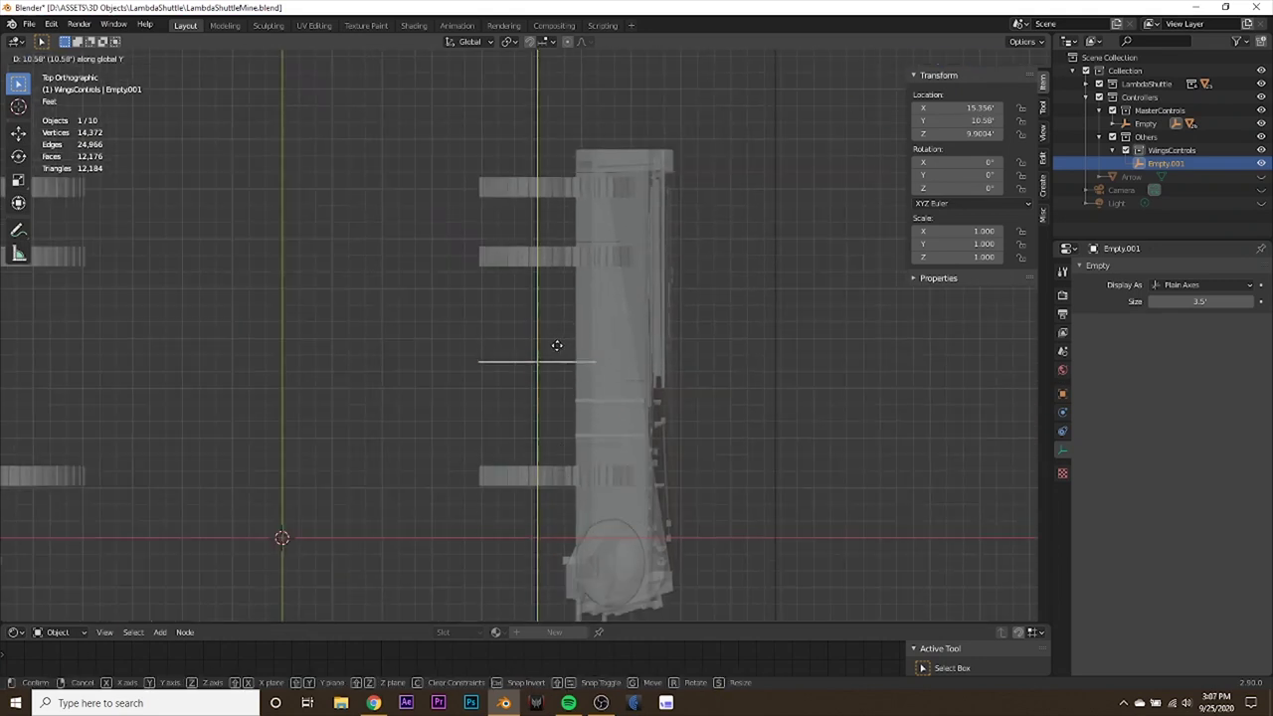
left_click(556, 345)
middle_click_drag(736, 507, 395, 413)
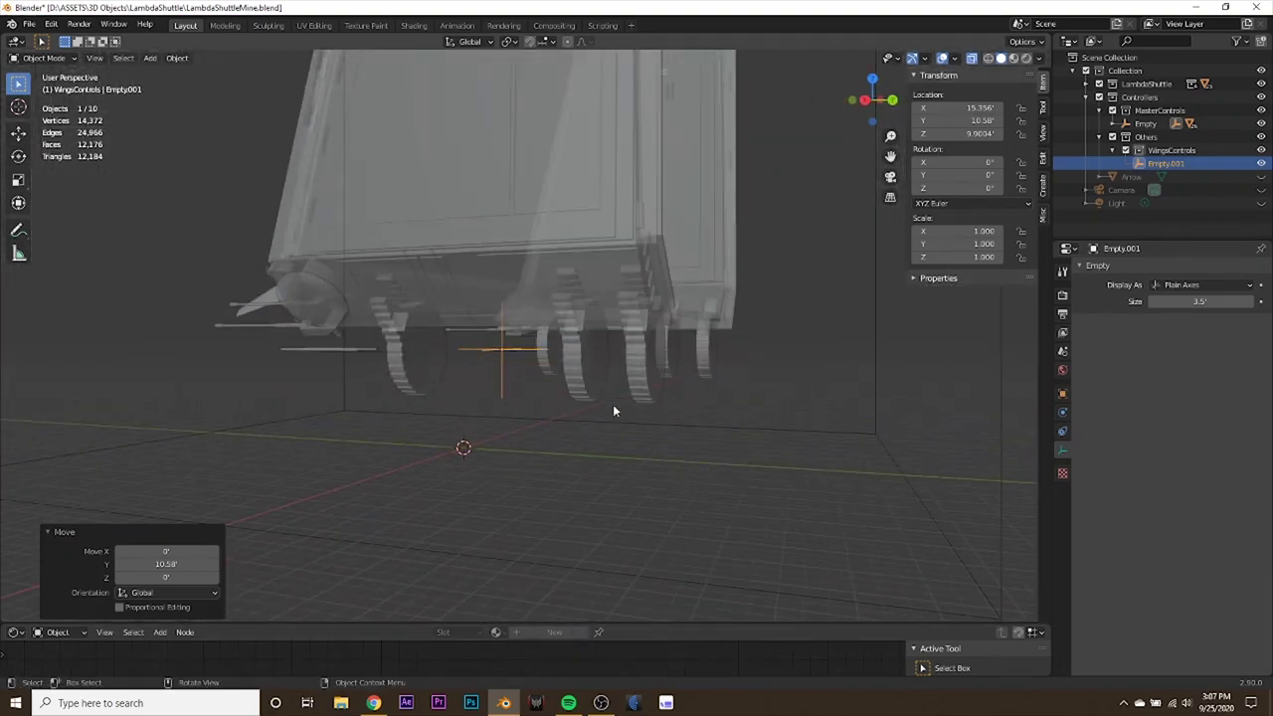
middle_click_drag(612, 410, 550, 117)
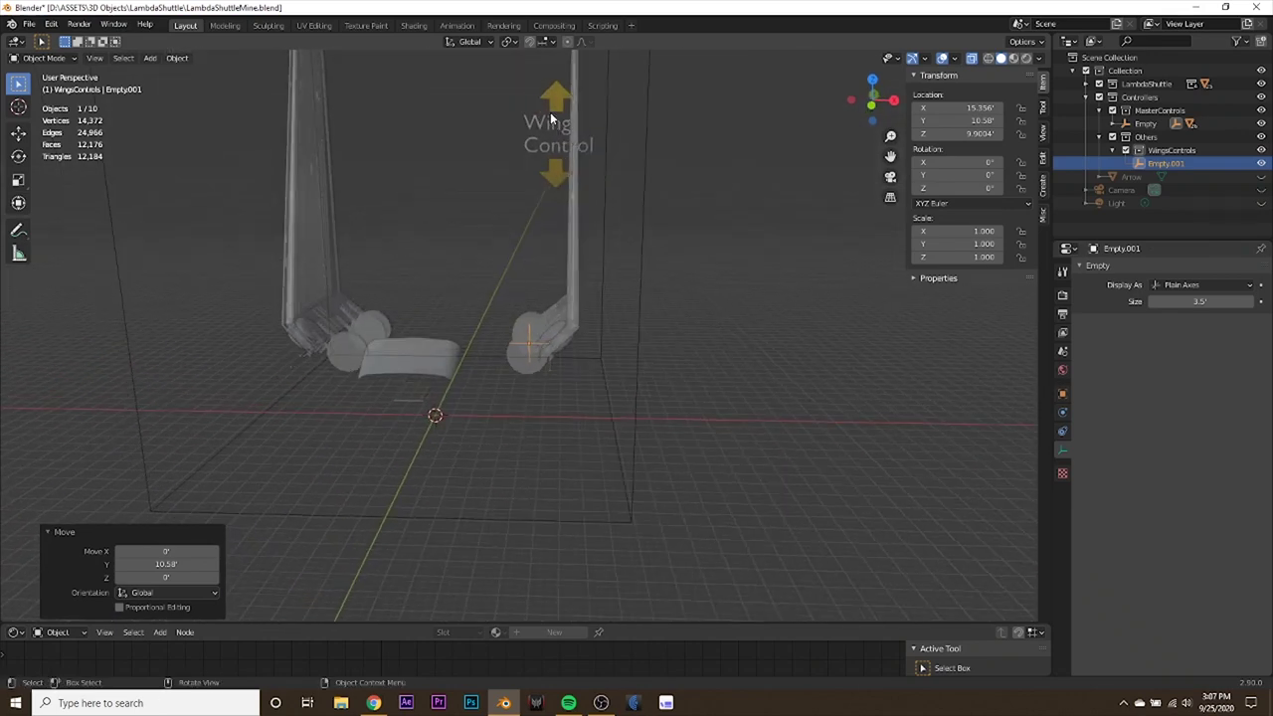
Turn off the see-through X-ray display so the shuttle's wings show as solid.
left_click(965, 58)
middle_click_drag(810, 154, 477, 123)
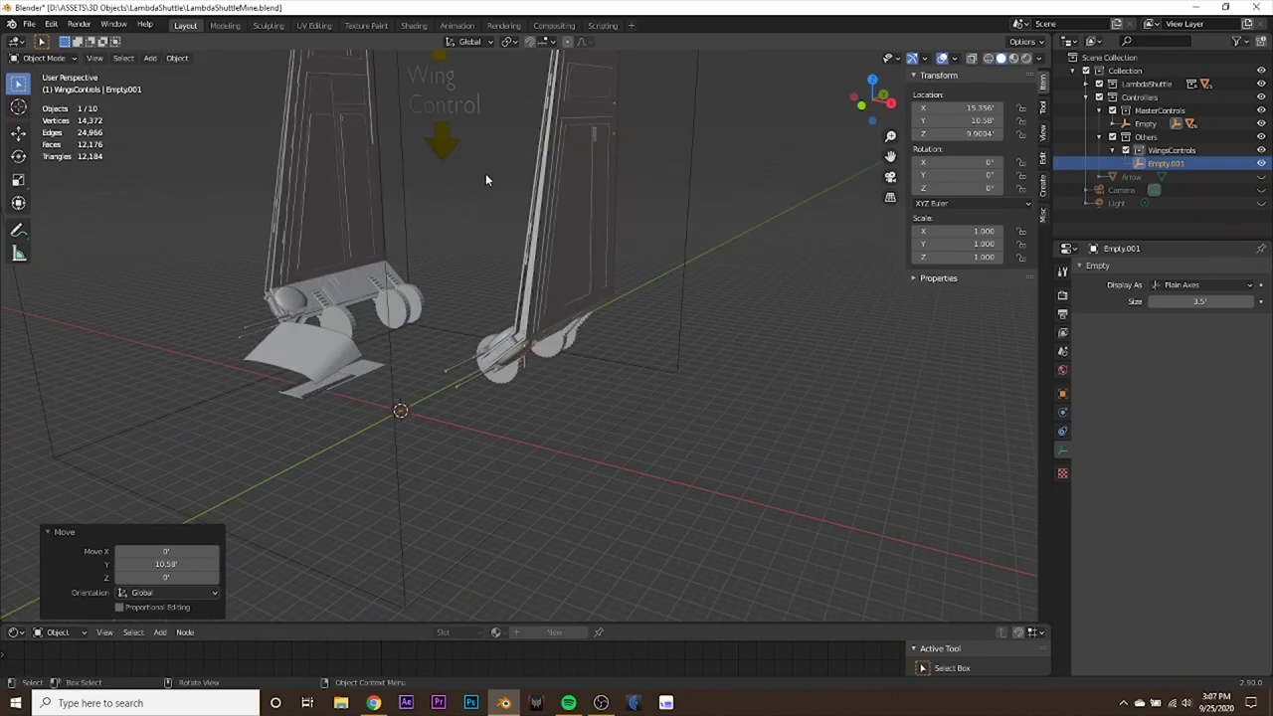
middle_click_drag(486, 175, 550, 193)
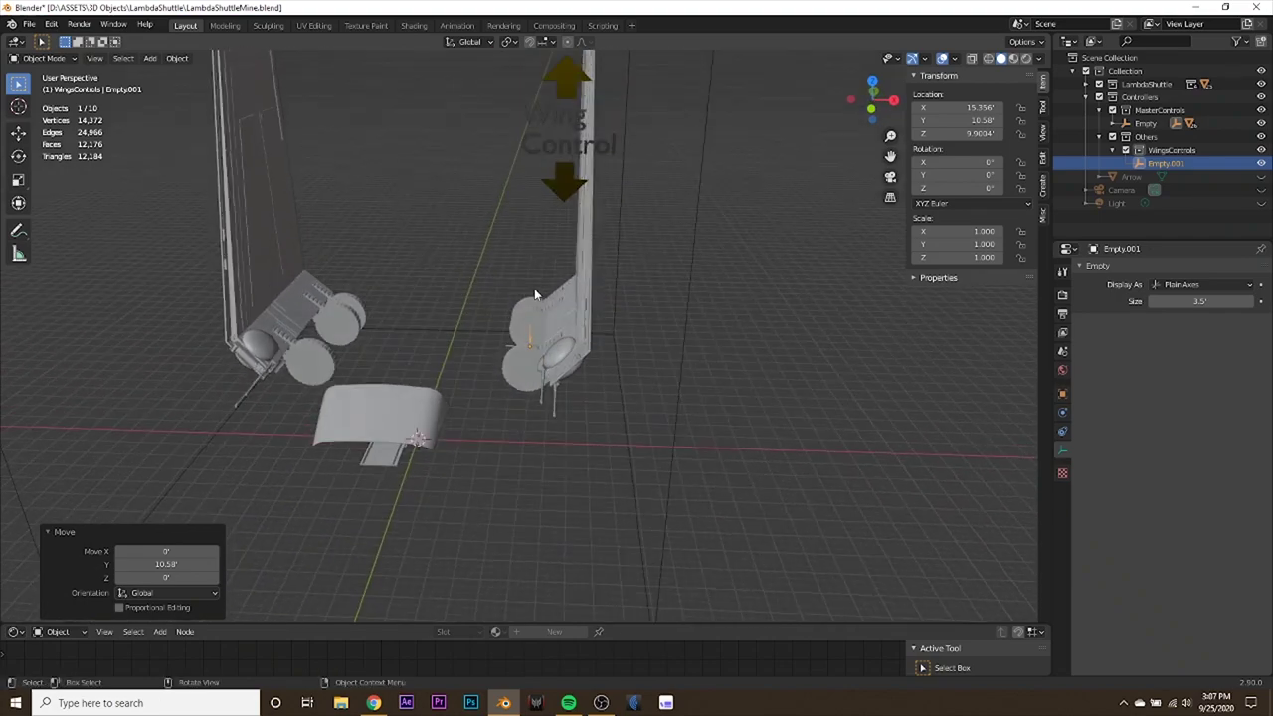
middle_click_drag(534, 294, 642, 298)
scroll(558, 363, "up", 3)
middle_click_drag(541, 388, 573, 365)
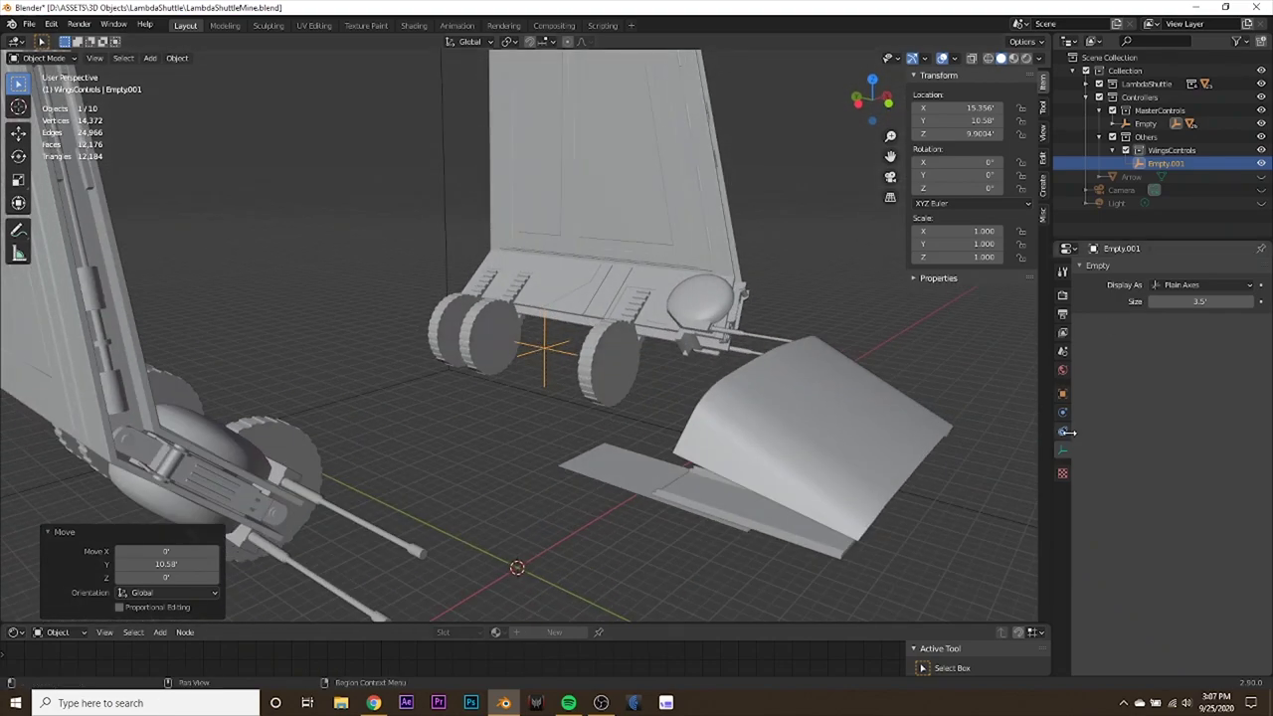
Add a Transformation object constraint to the empty between the hinge discs.
left_click(1063, 431)
left_click(1175, 269)
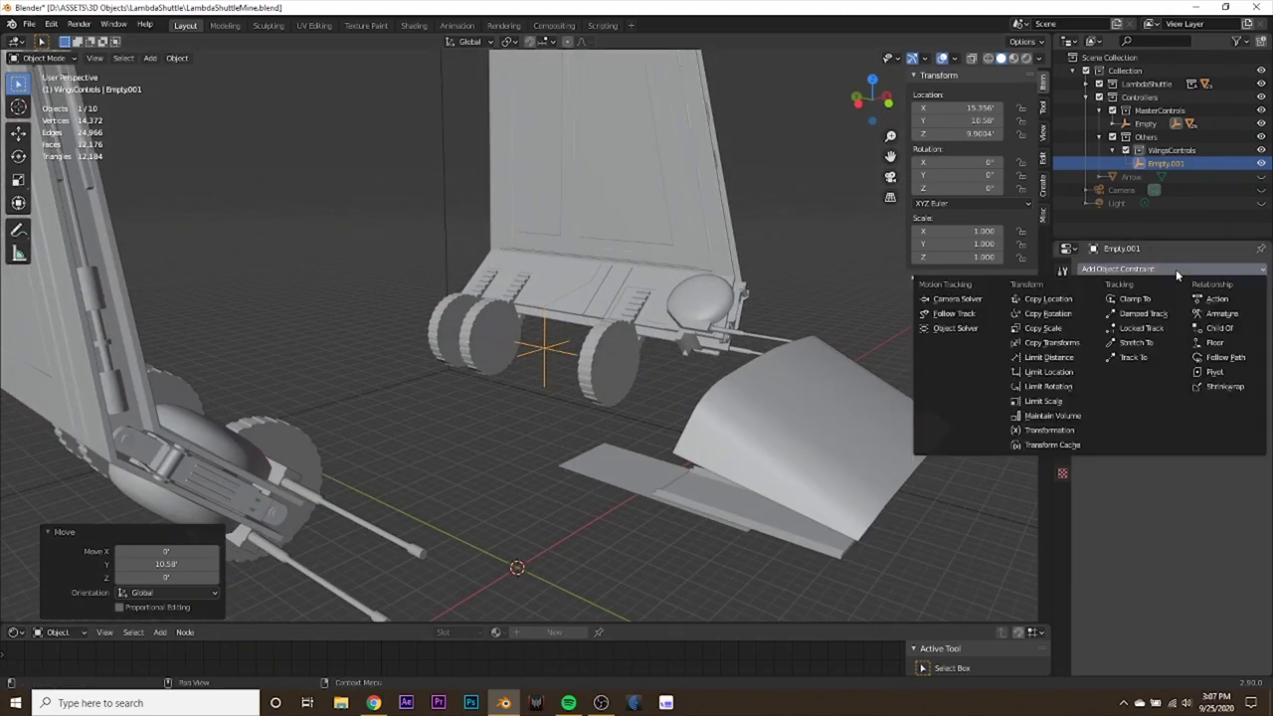
left_click(1041, 432)
Set both the target and owner spaces of the empty's Transformation constraint to Local Space.
middle_click_drag(636, 413, 536, 379)
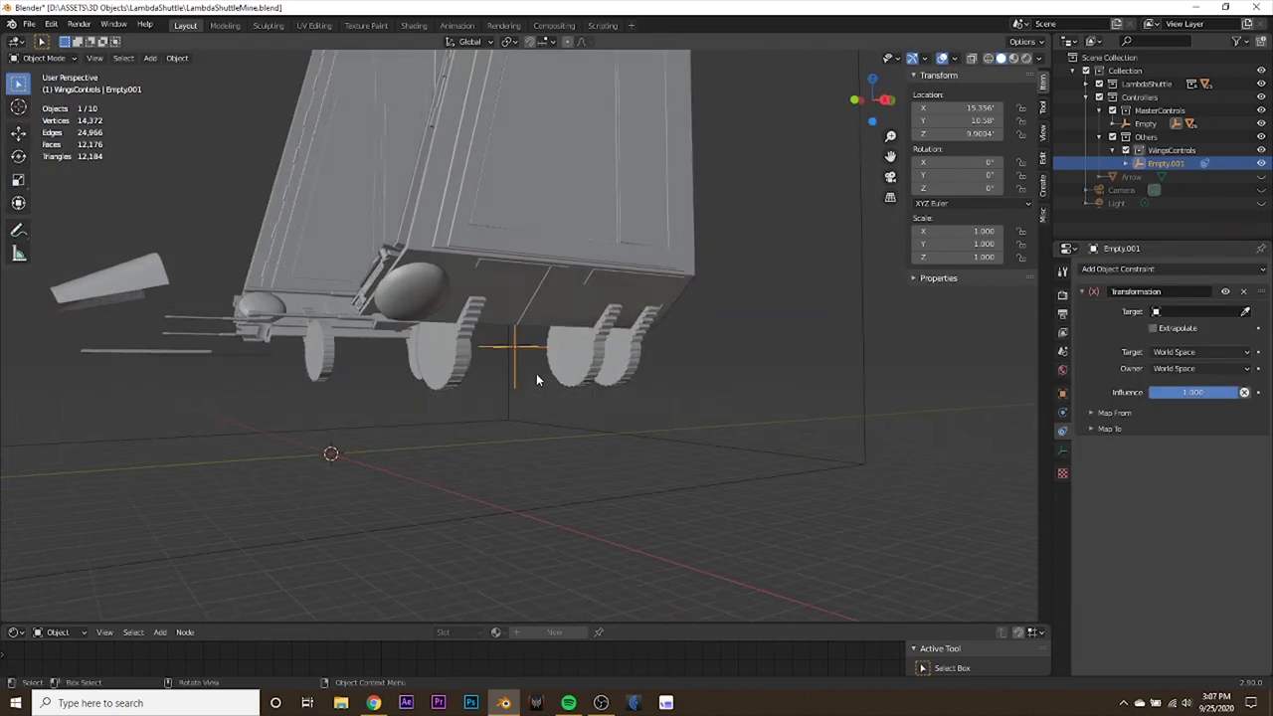
left_click(1158, 353)
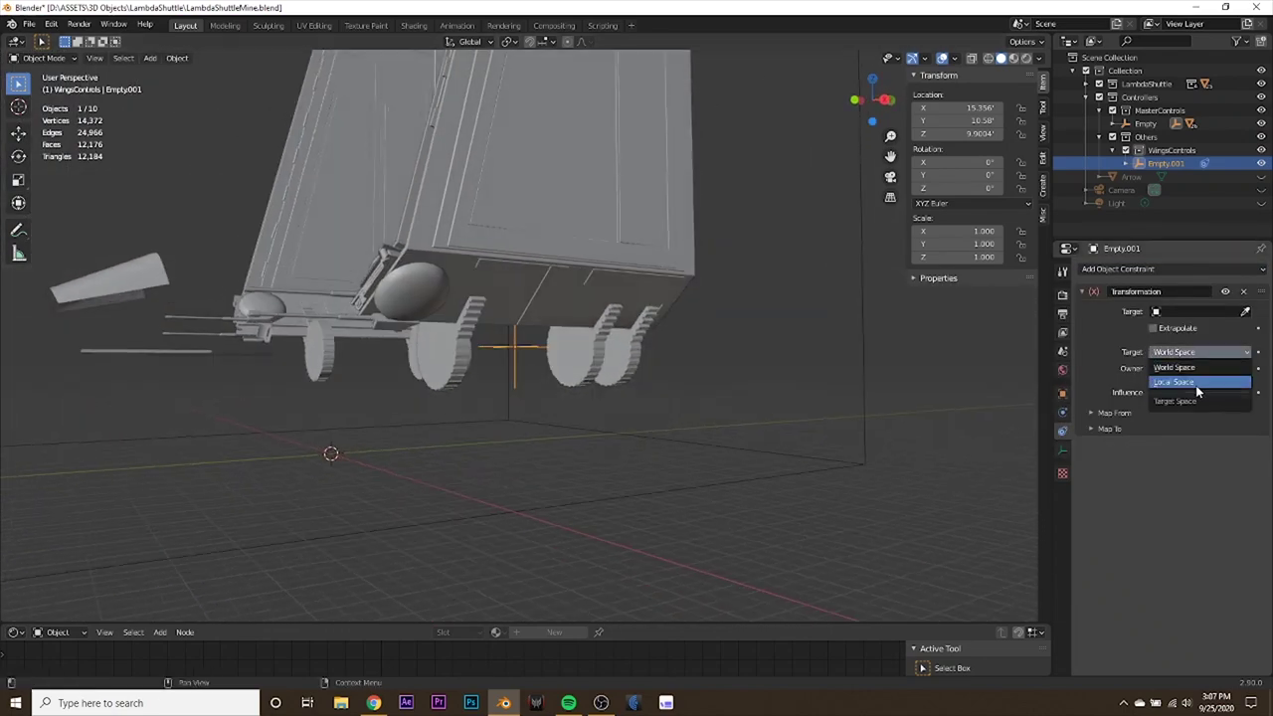
left_click(1173, 382)
left_click(1173, 368)
left_click(1173, 399)
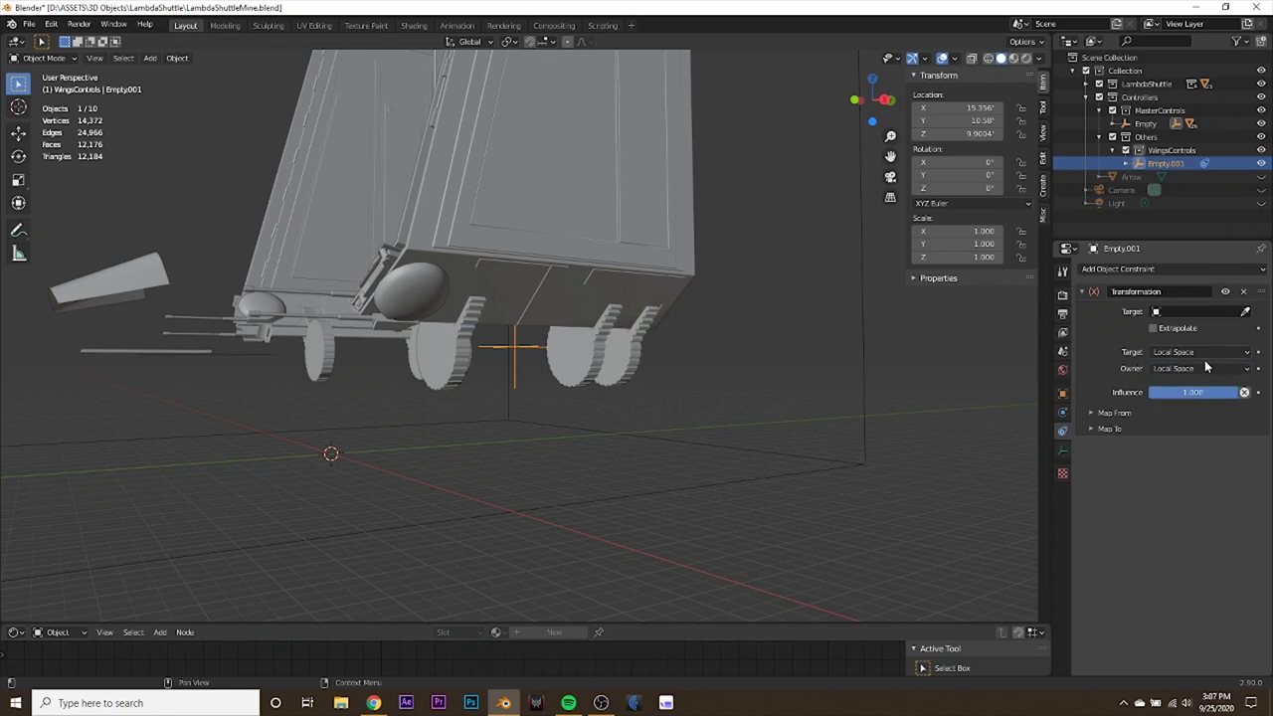
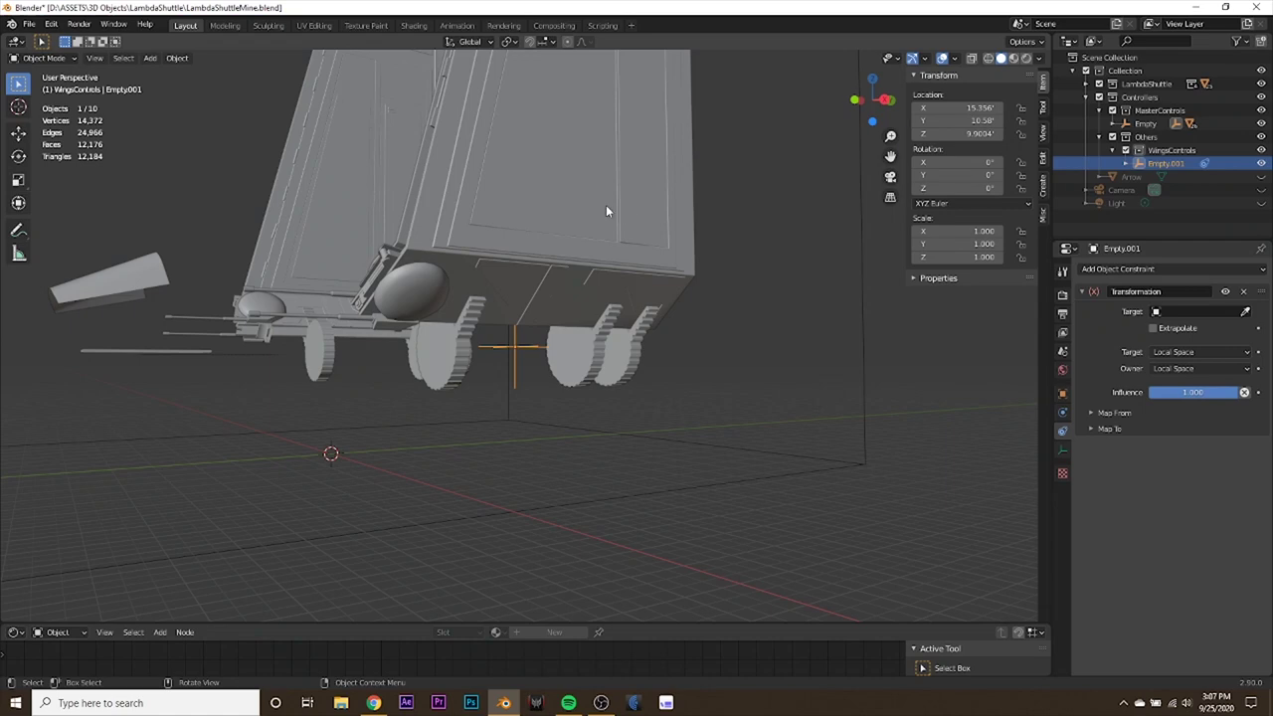
Make the WingControl object the target of the Transformation constraint and expand its Map From settings.
scroll(696, 273, "down", 5)
middle_click_drag(657, 262, 651, 445)
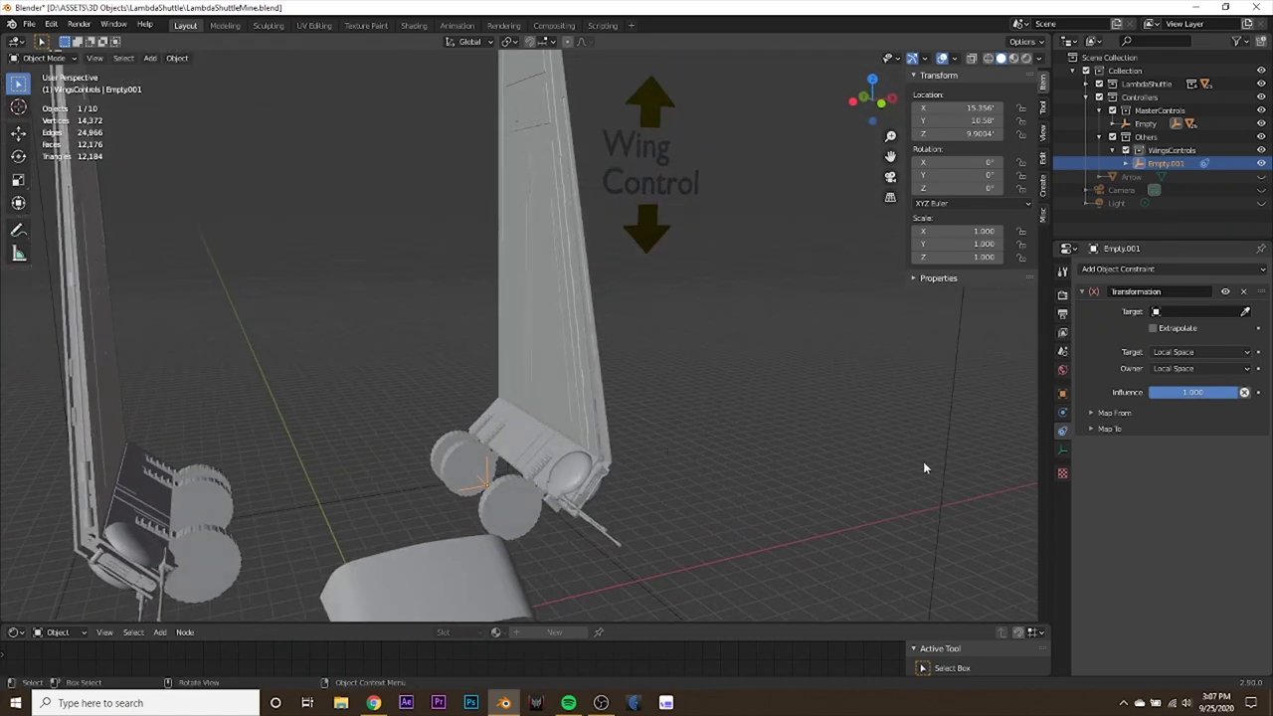
left_click(1247, 312)
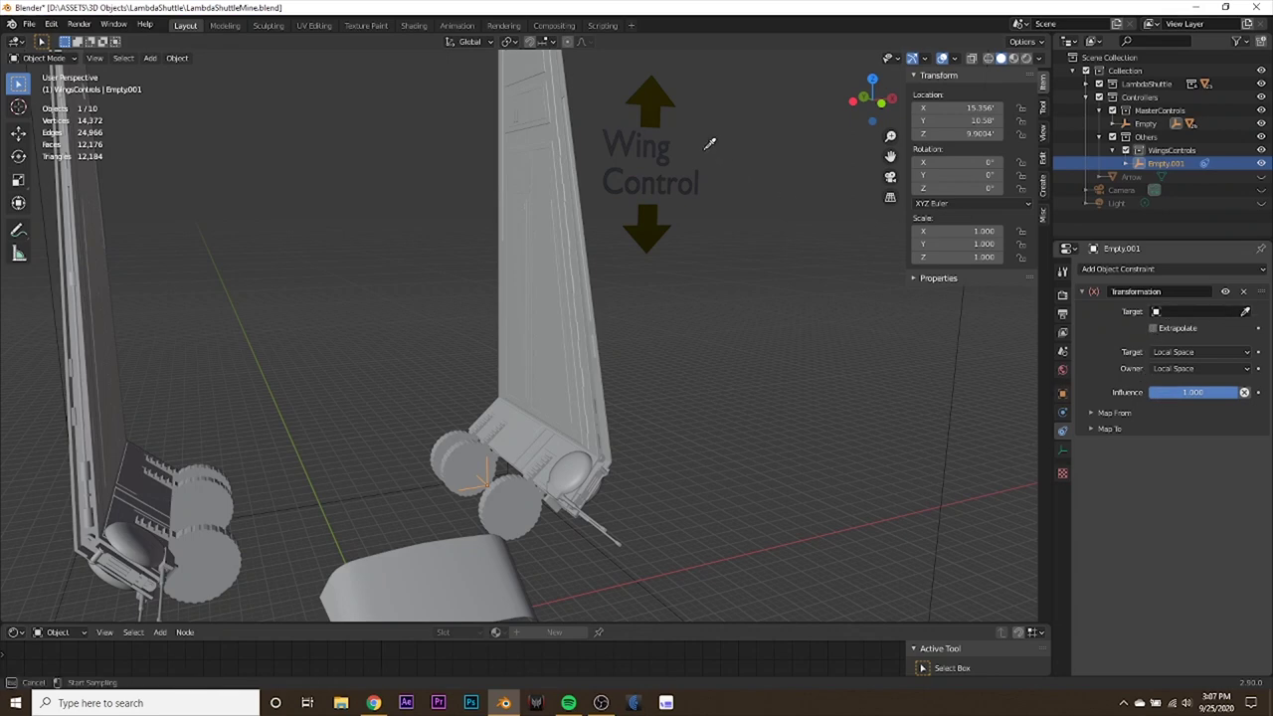
left_click(647, 96)
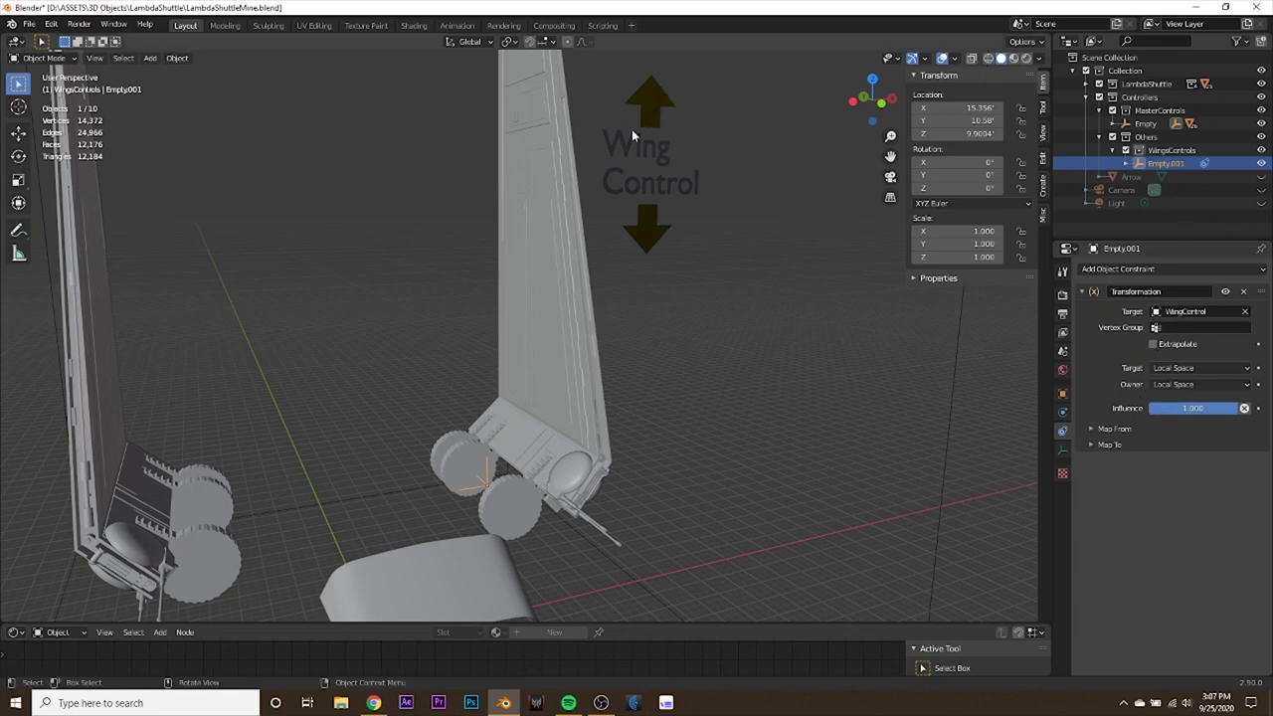
middle_click_drag(716, 388, 1016, 321)
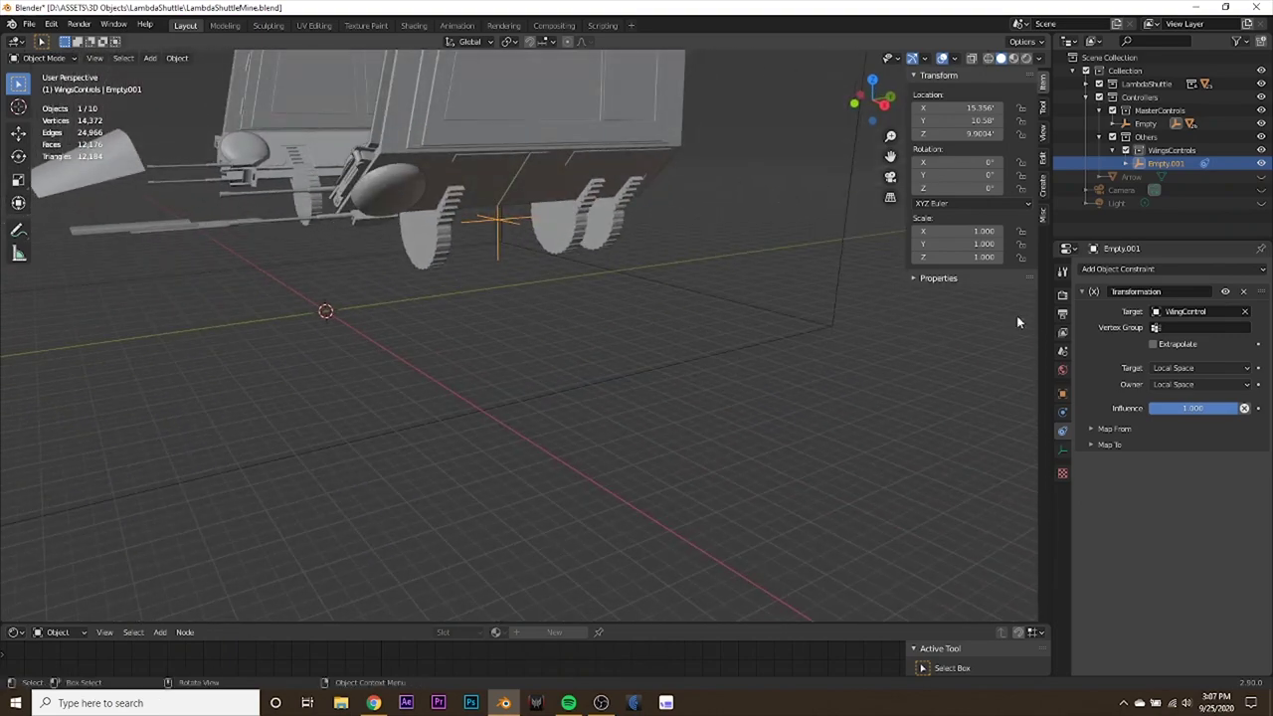
left_click(1095, 429)
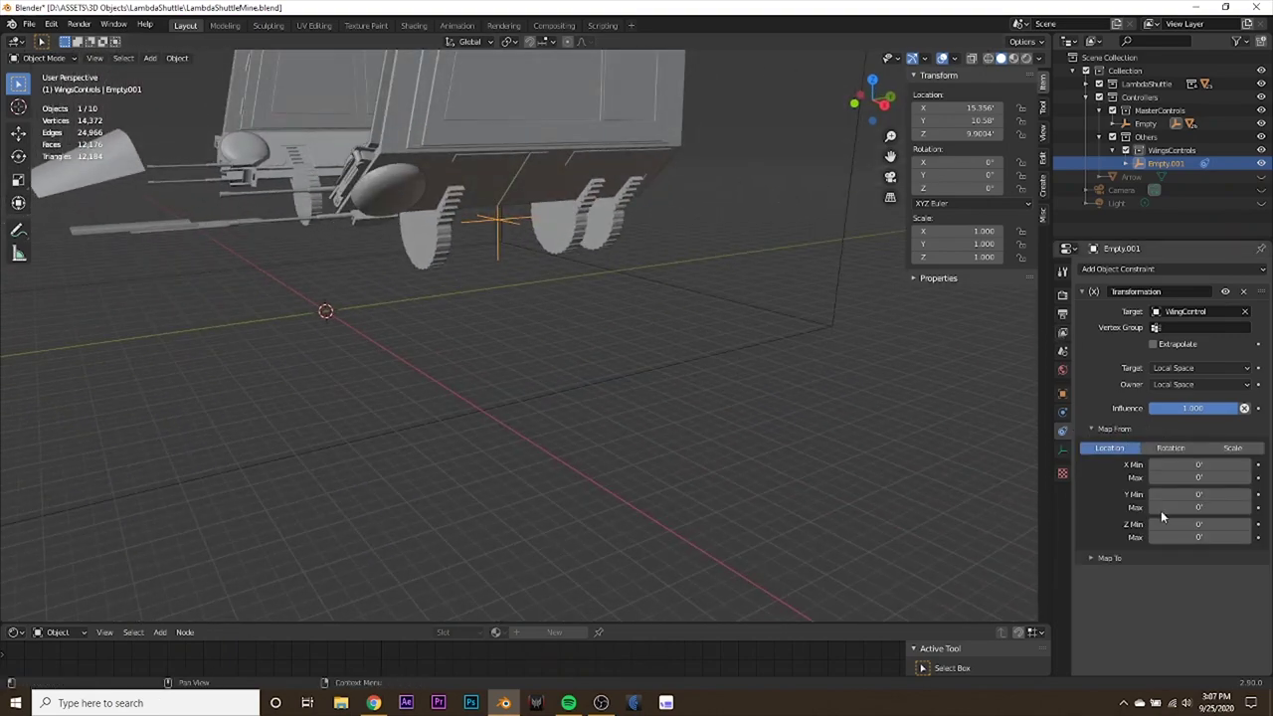
Try moving the Wing Control along the global Z axis.
scroll(641, 358, "down", 4)
middle_click_drag(640, 358, 701, 354)
middle_click_drag(608, 235, 724, 389, "shift")
left_click(637, 295)
middle_click_drag(657, 267, 683, 335)
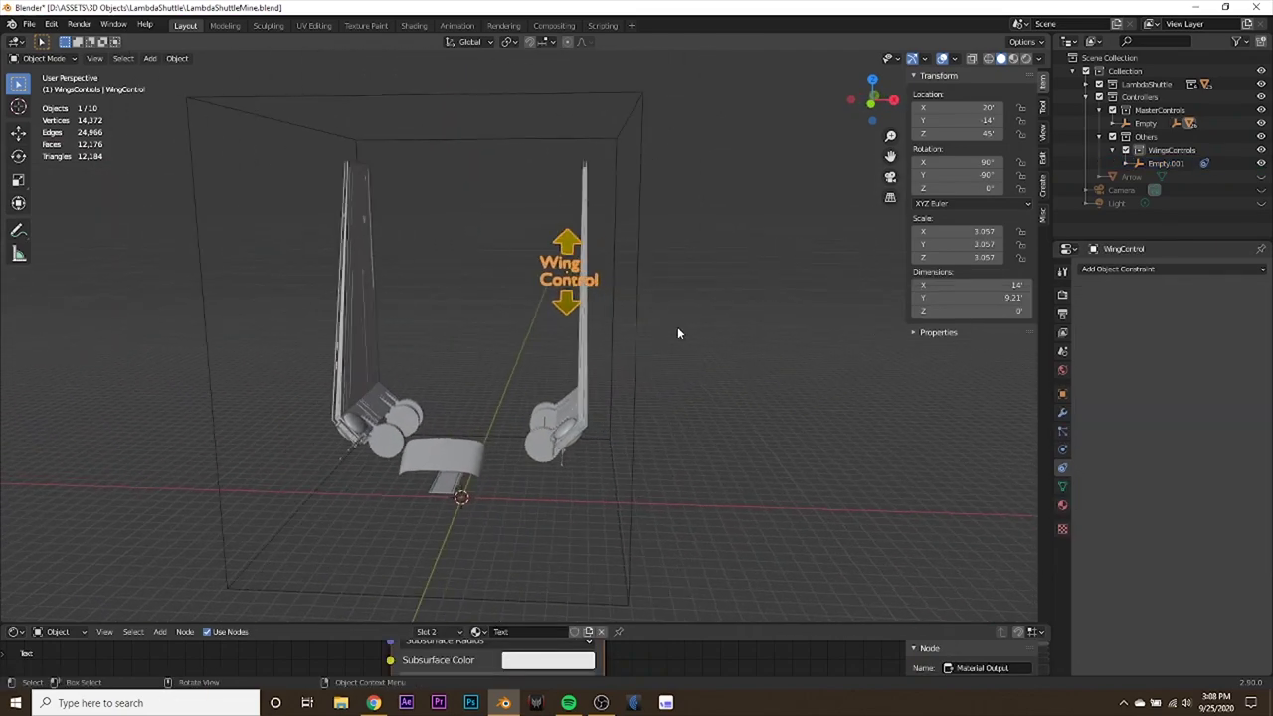
scroll(715, 332, "up", 2)
key("g")
key("z")
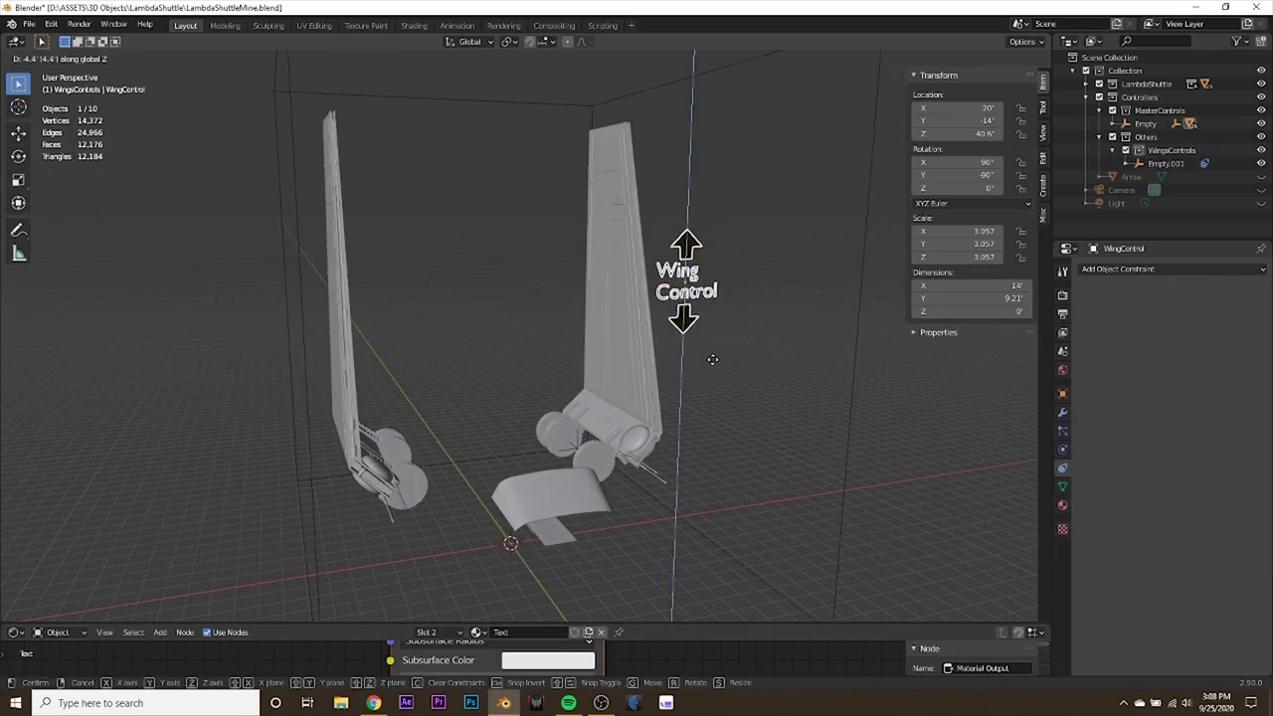
left_click(642, 265)
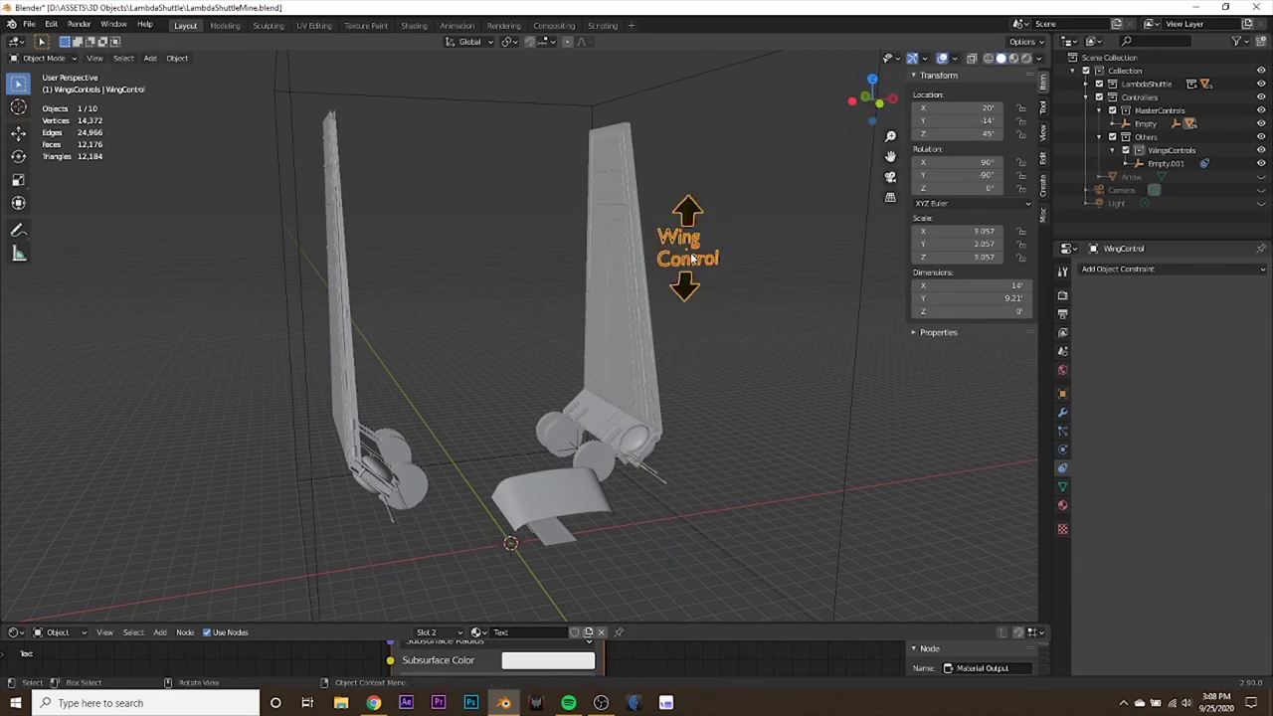
Select the empty at the wing hinge and change the transform orientation to Local.
middle_click_drag(576, 397, 583, 450)
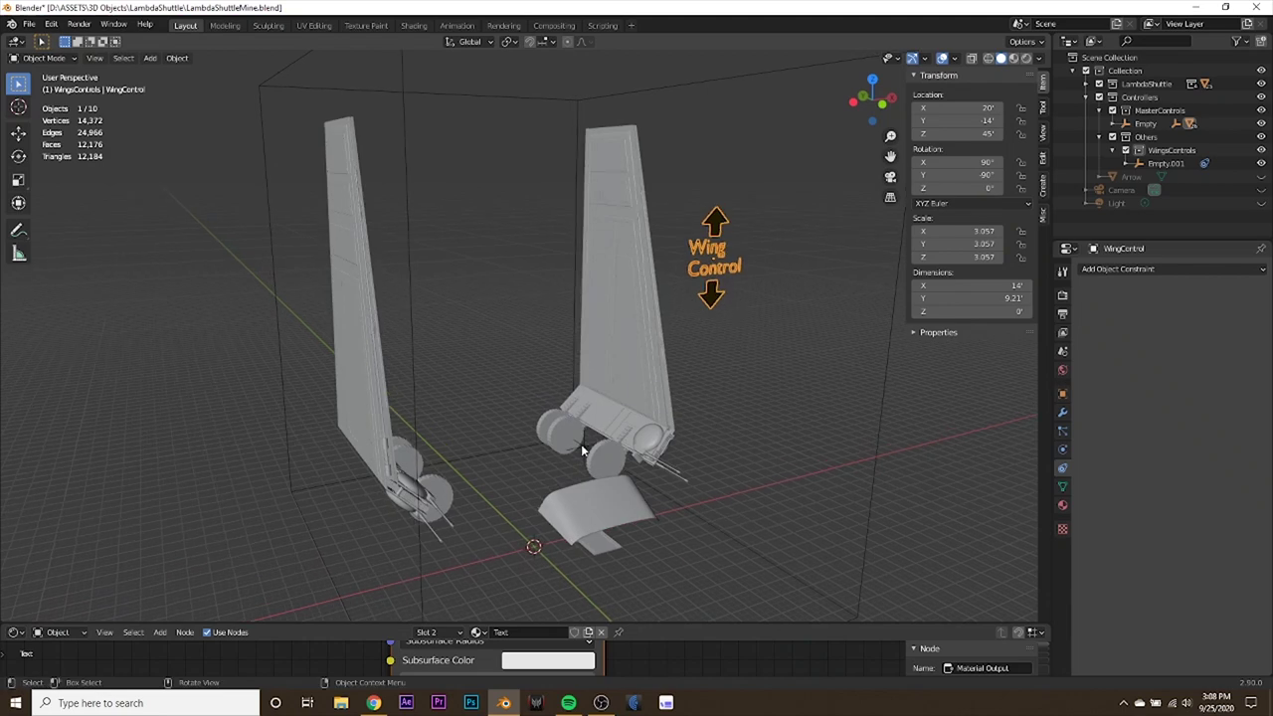
left_click(584, 451)
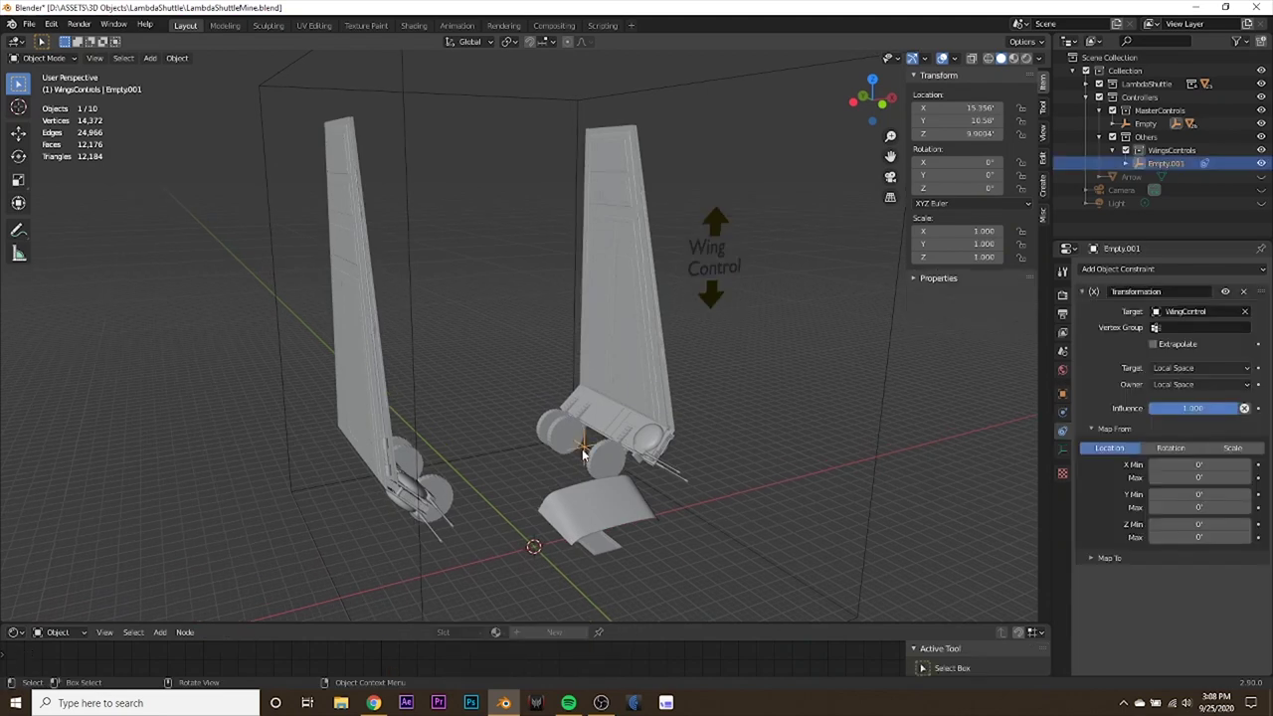
left_click(472, 42)
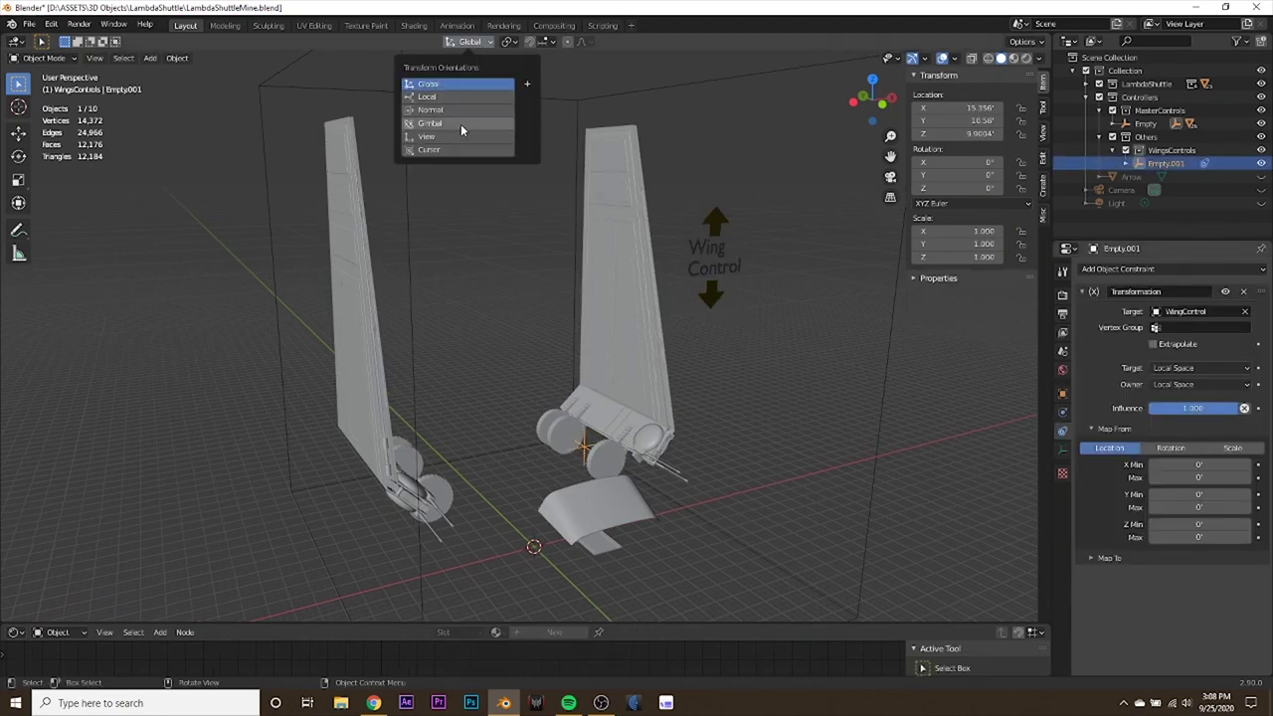
left_click(468, 96)
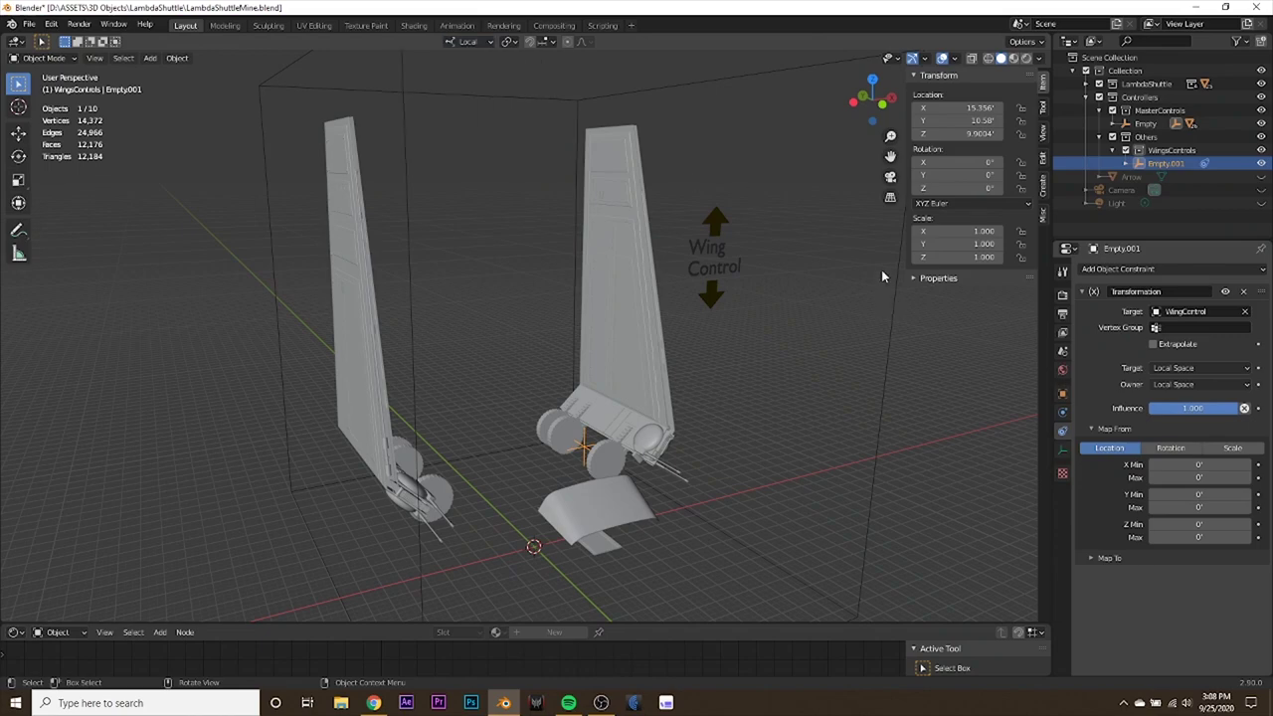
Try moving the Wing Control along Z with its original rotation still unapplied.
left_click(719, 223)
middle_click_drag(783, 272, 590, 284)
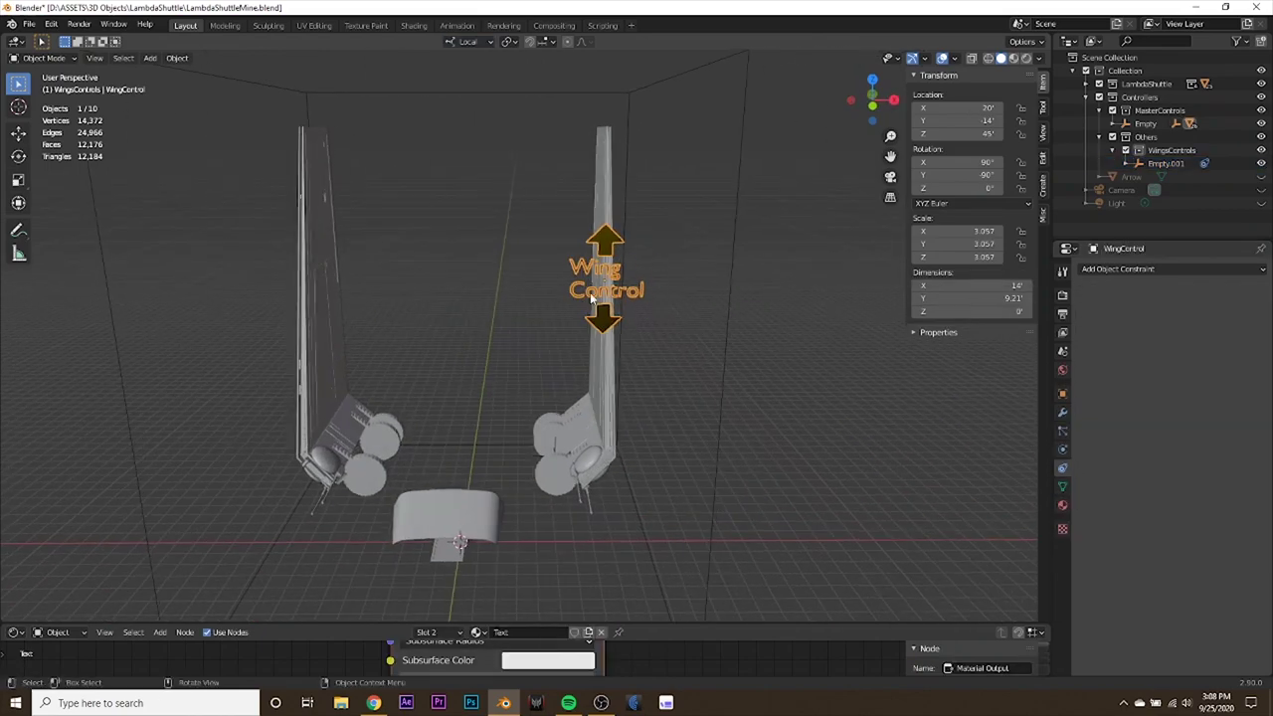
middle_click_drag(685, 314, 573, 277)
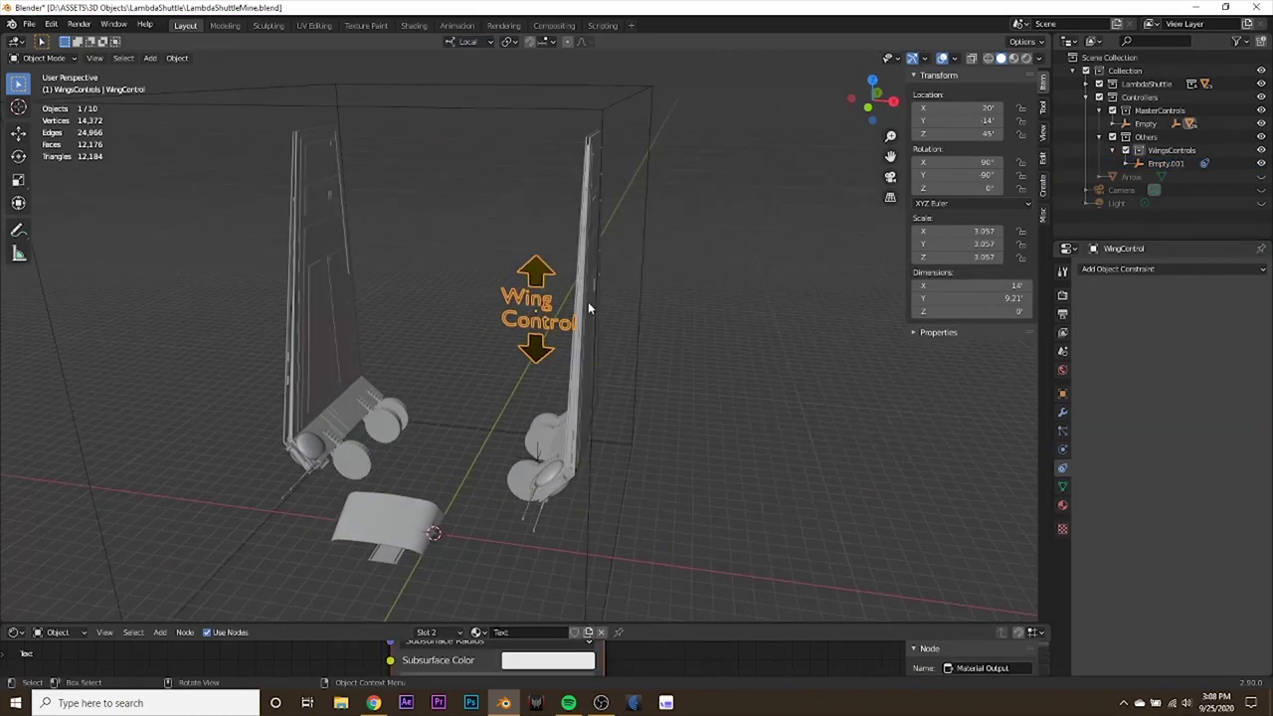
middle_click_drag(648, 358, 617, 356)
key("g")
key("z")
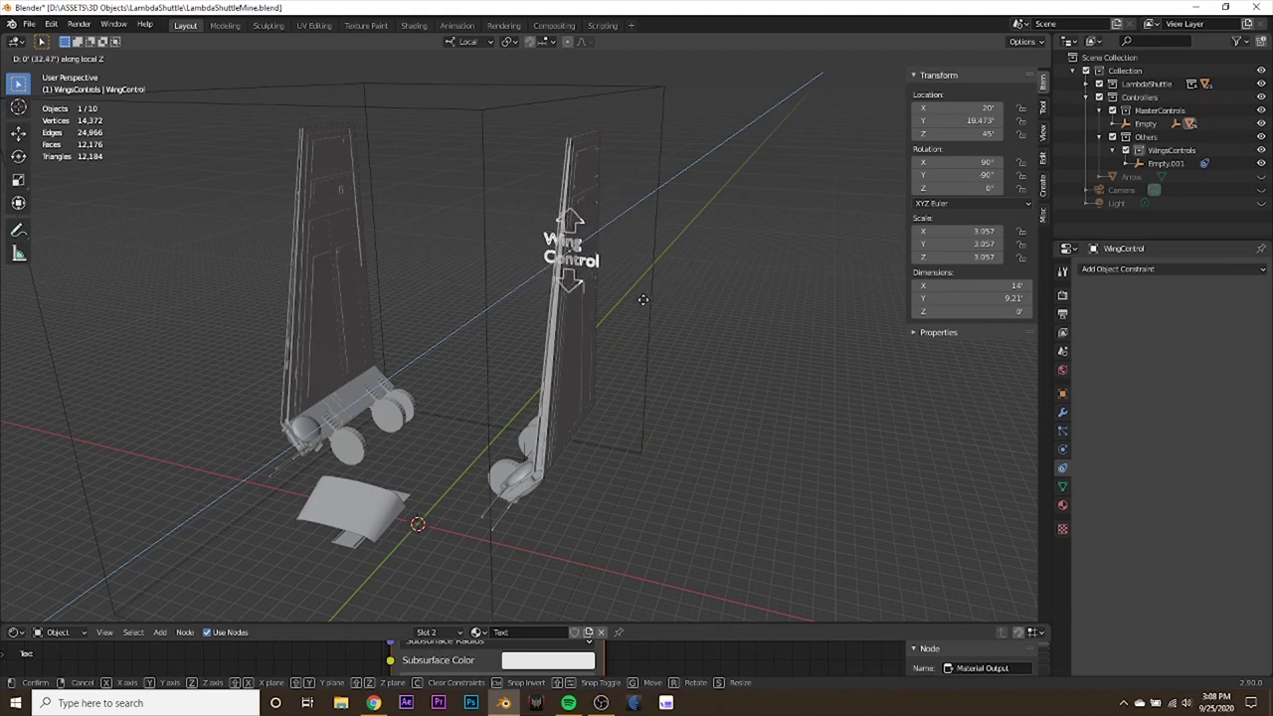
right_click(639, 308)
Apply the rotation of the Wing Control object.
middle_click_drag(640, 304, 658, 298)
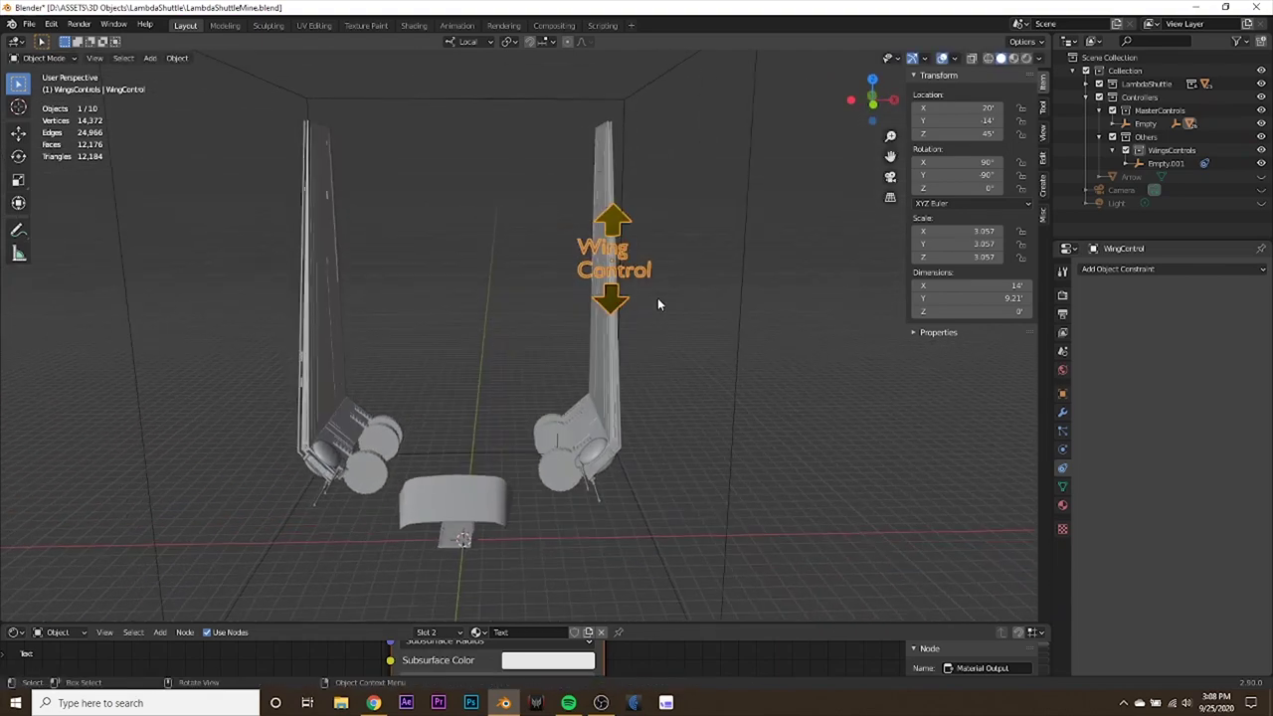
key("ctrl+a")
left_click(646, 307)
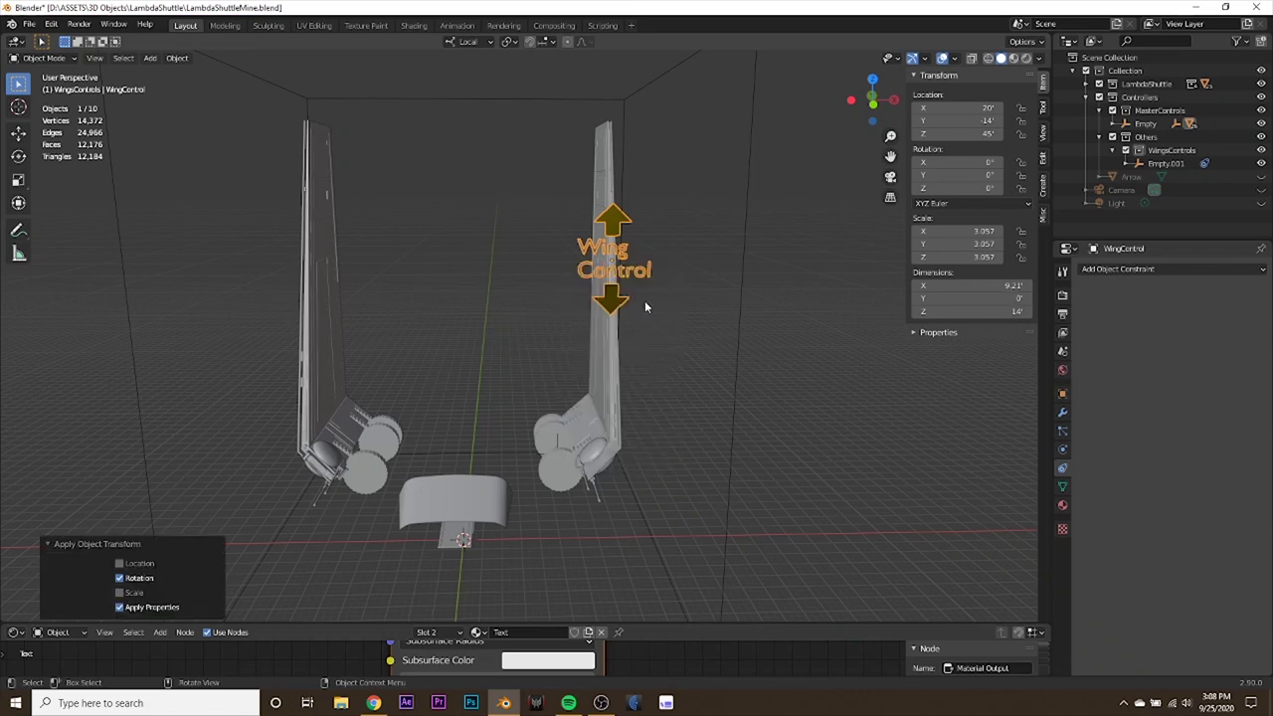
Test-move the Wing Control along its local Z axis.
middle_click_drag(646, 304, 682, 299)
key("g")
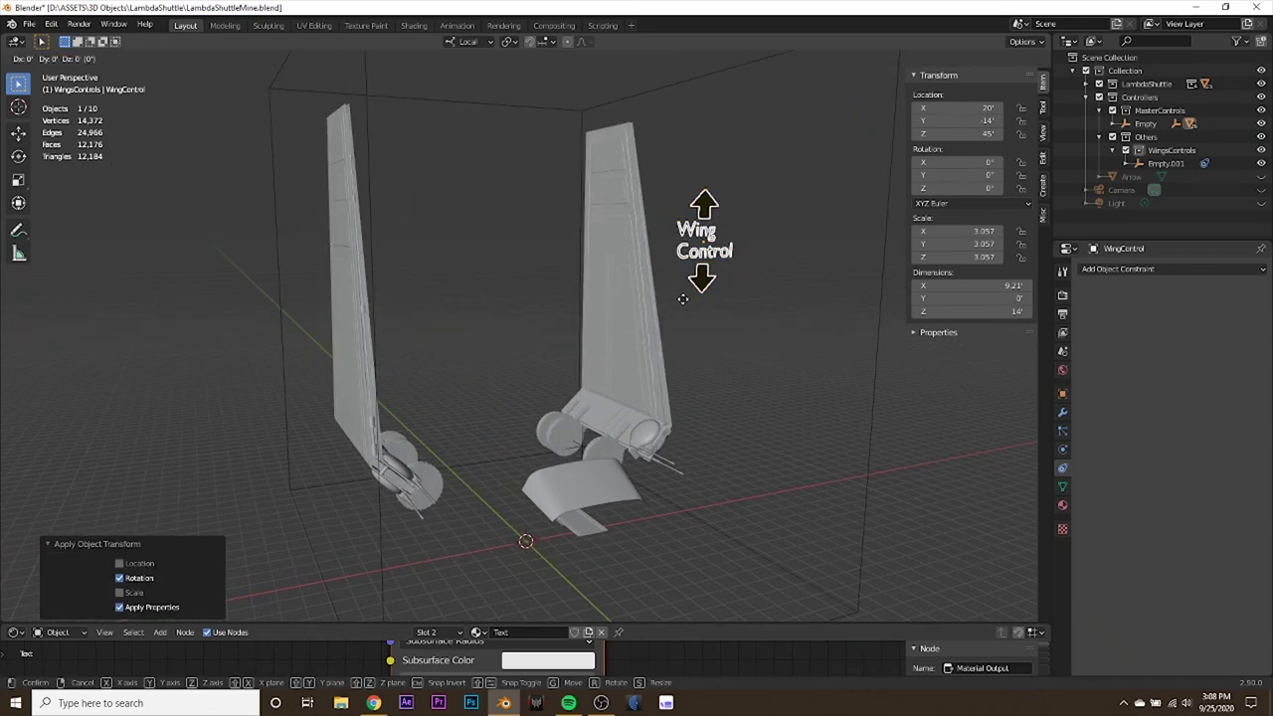
key("z")
key("z")
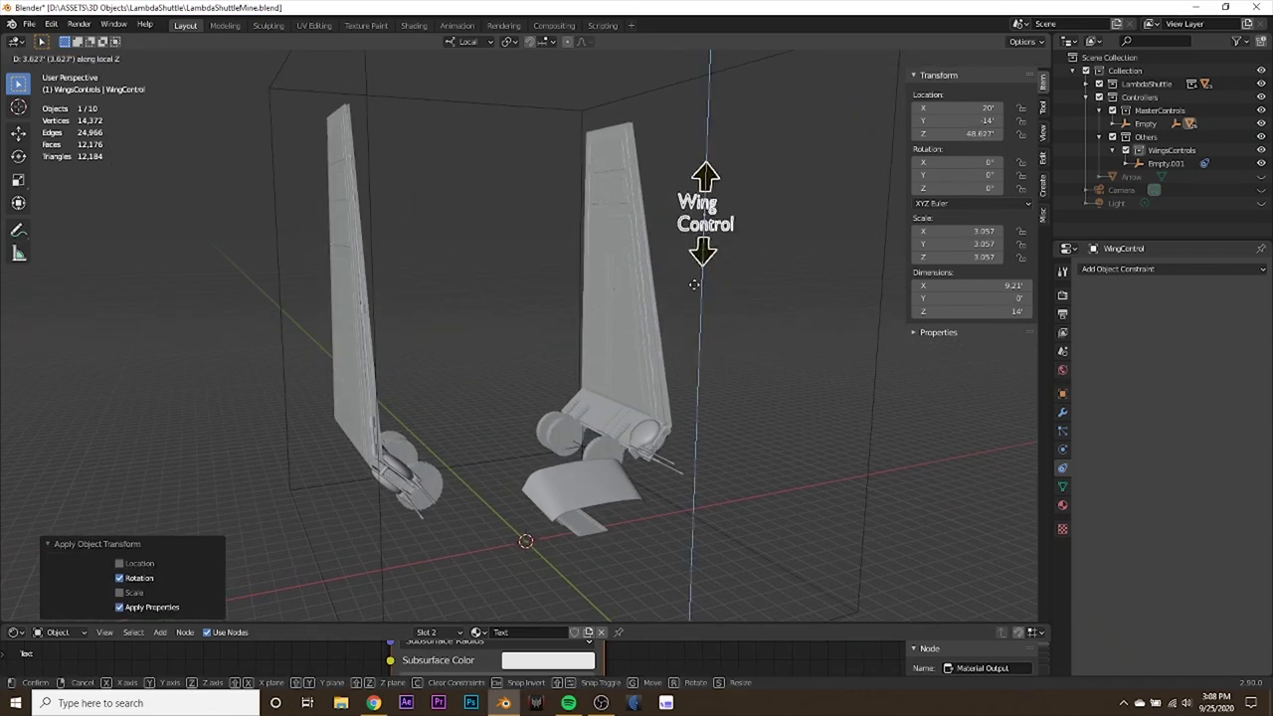
right_click(714, 351)
Check the empty's Map From location ranges and test the Wing Control's local Z travel once more.
middle_click_drag(714, 351, 565, 449)
left_click(478, 442)
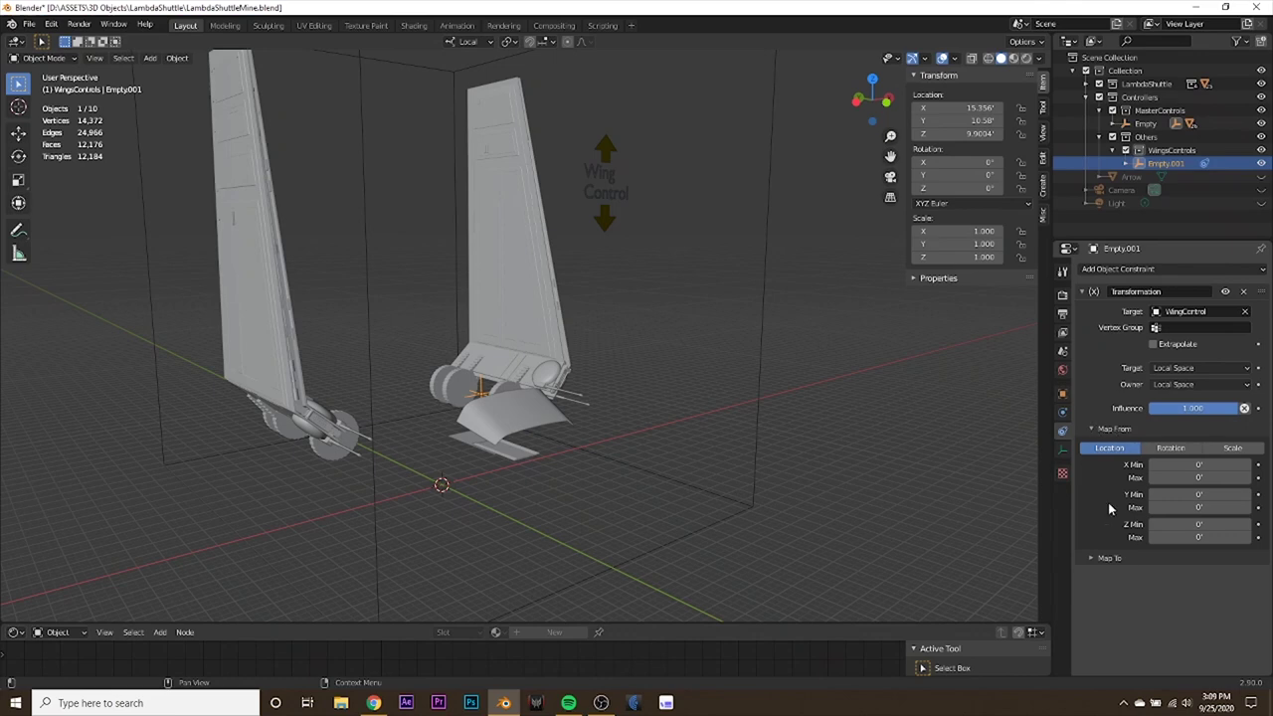
middle_click_drag(835, 368, 651, 297)
left_click(514, 190)
middle_click_drag(618, 224, 551, 167)
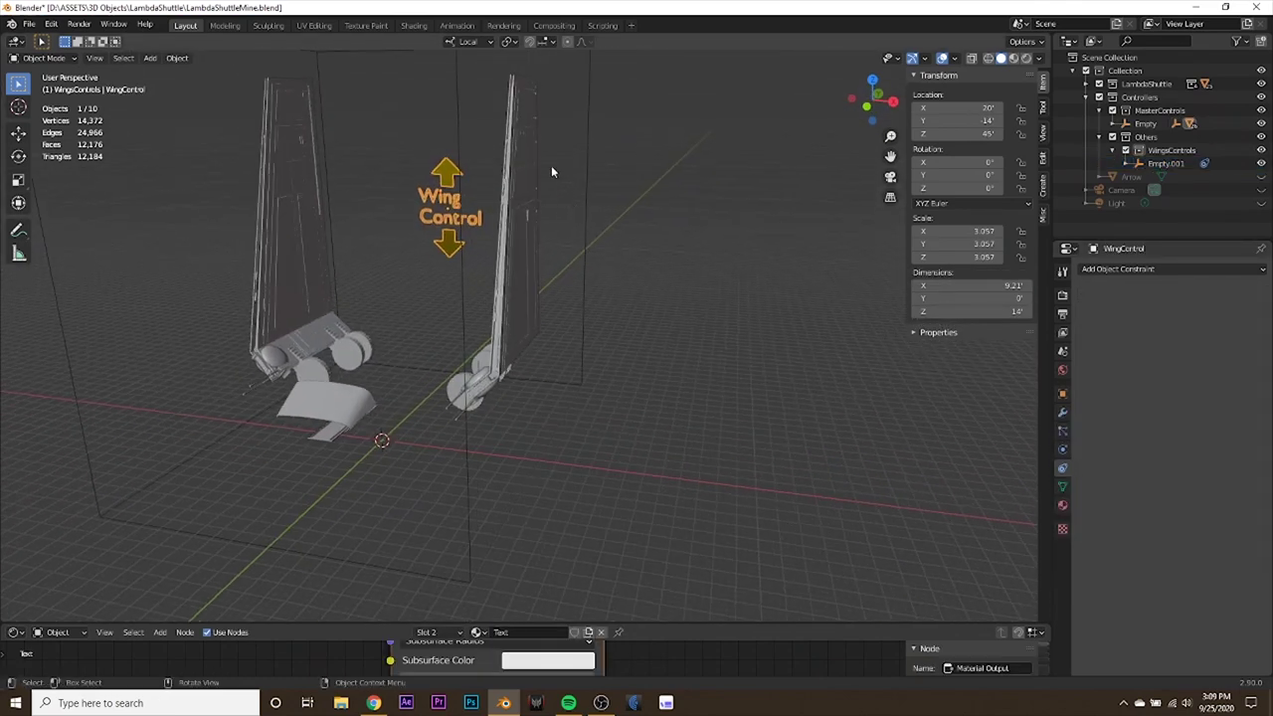
key("g")
key("z")
key("z")
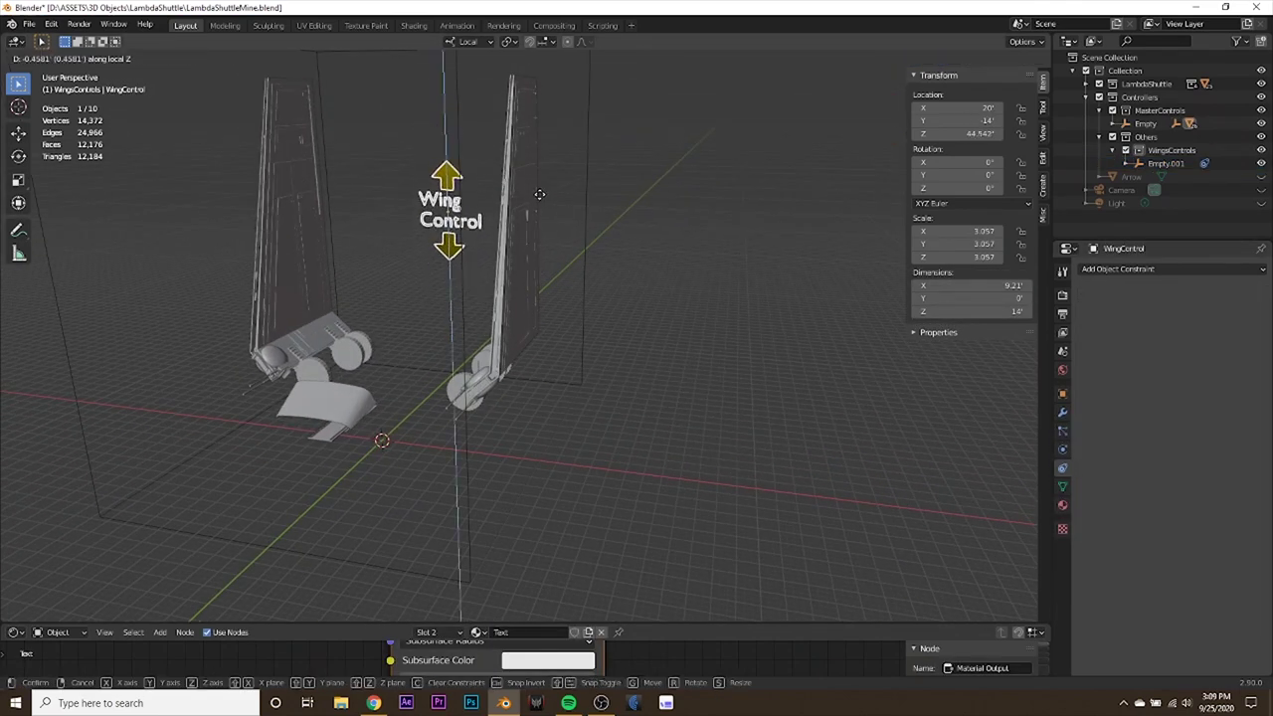
right_click(528, 217)
Select the empty at the wing hinge and try rotating it.
middle_click_drag(528, 218, 570, 311)
scroll(569, 312, "up", 4)
middle_click_drag(497, 398, 543, 348)
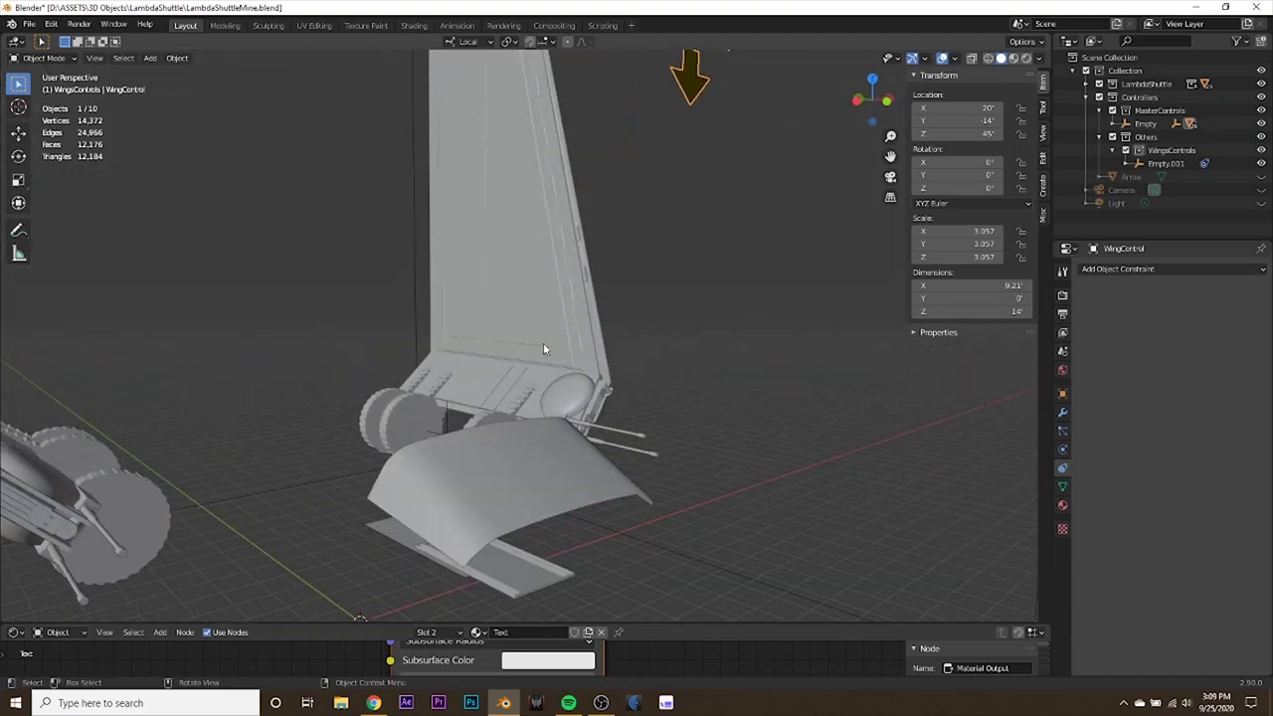
left_click(445, 424)
middle_click_drag(445, 424, 666, 402)
key("r")
right_click(626, 418)
scroll(676, 466, "up", 3)
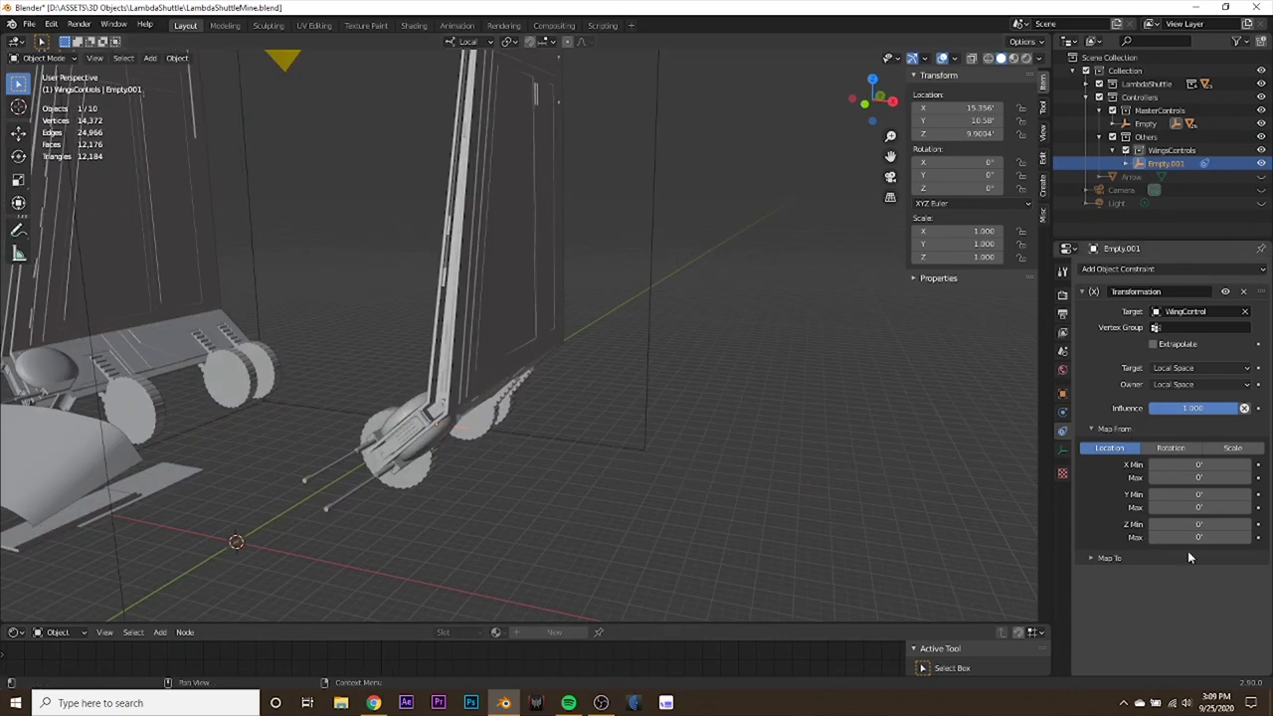
Select the Wing Control and test-move it down along its local Z axis, then cancel the move.
scroll(711, 360, "down", 3)
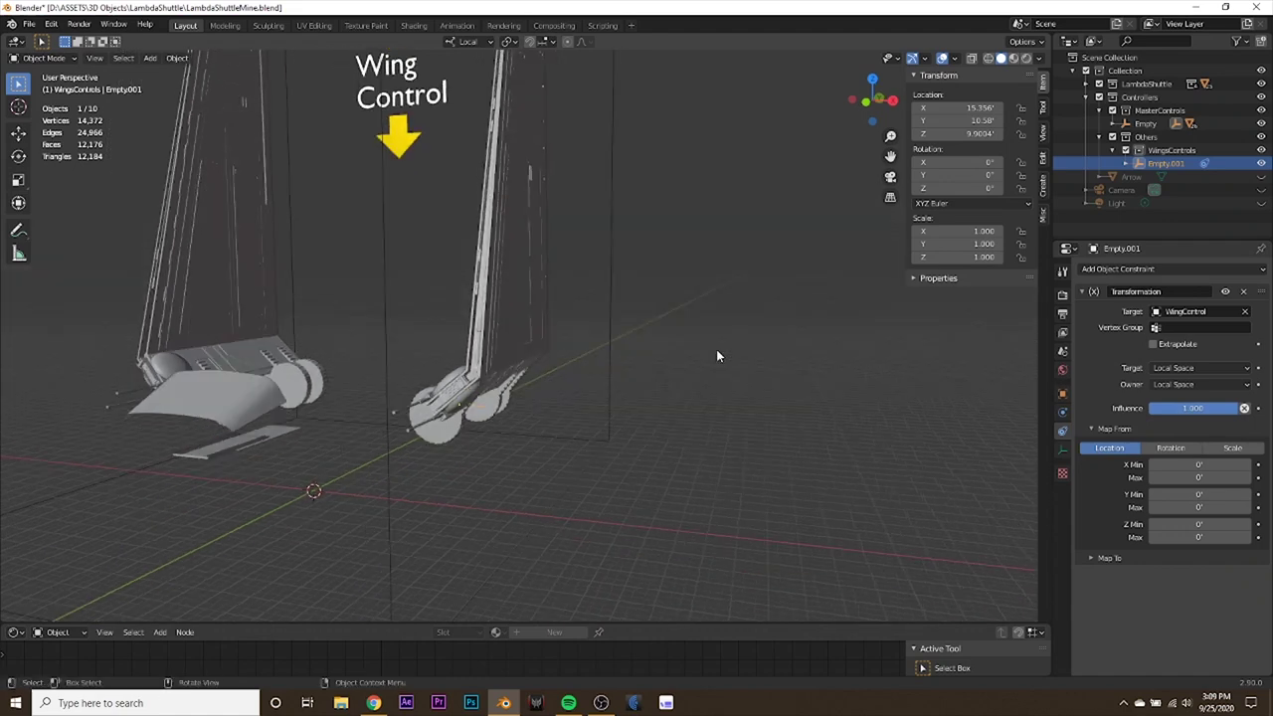
middle_click_drag(716, 349, 756, 488, "shift")
middle_click_drag(515, 264, 569, 262)
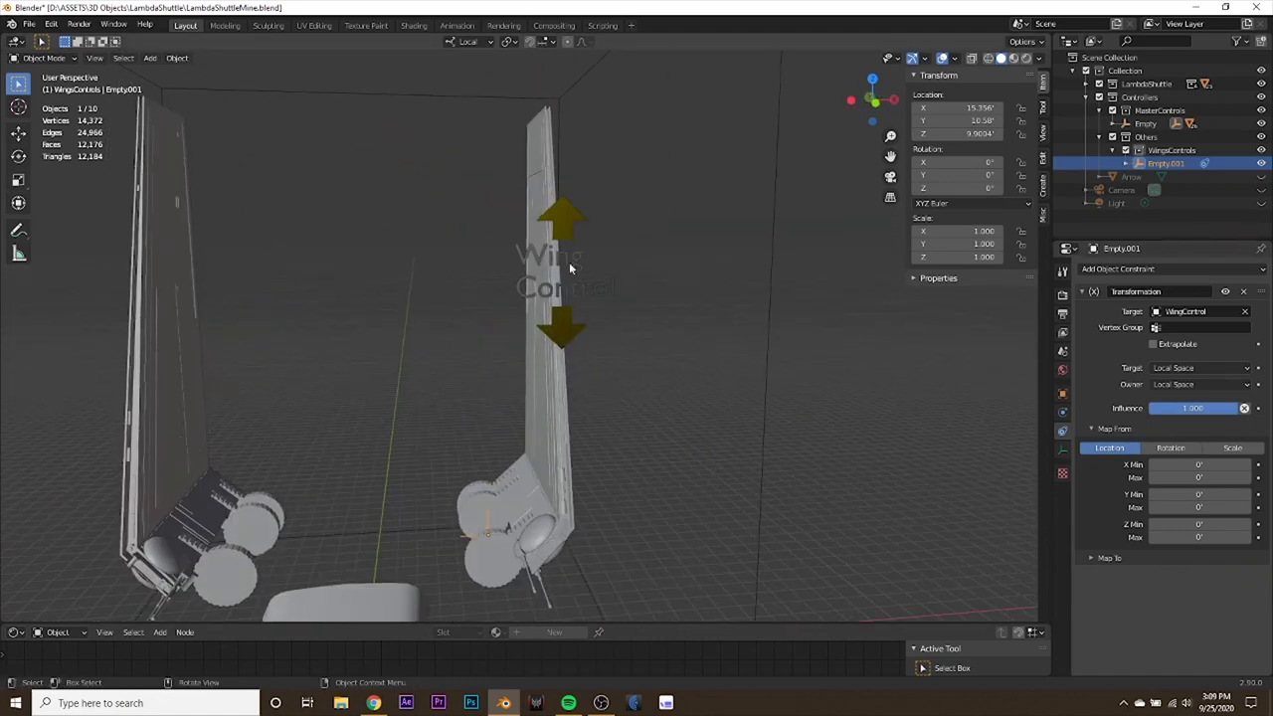
left_click(561, 266)
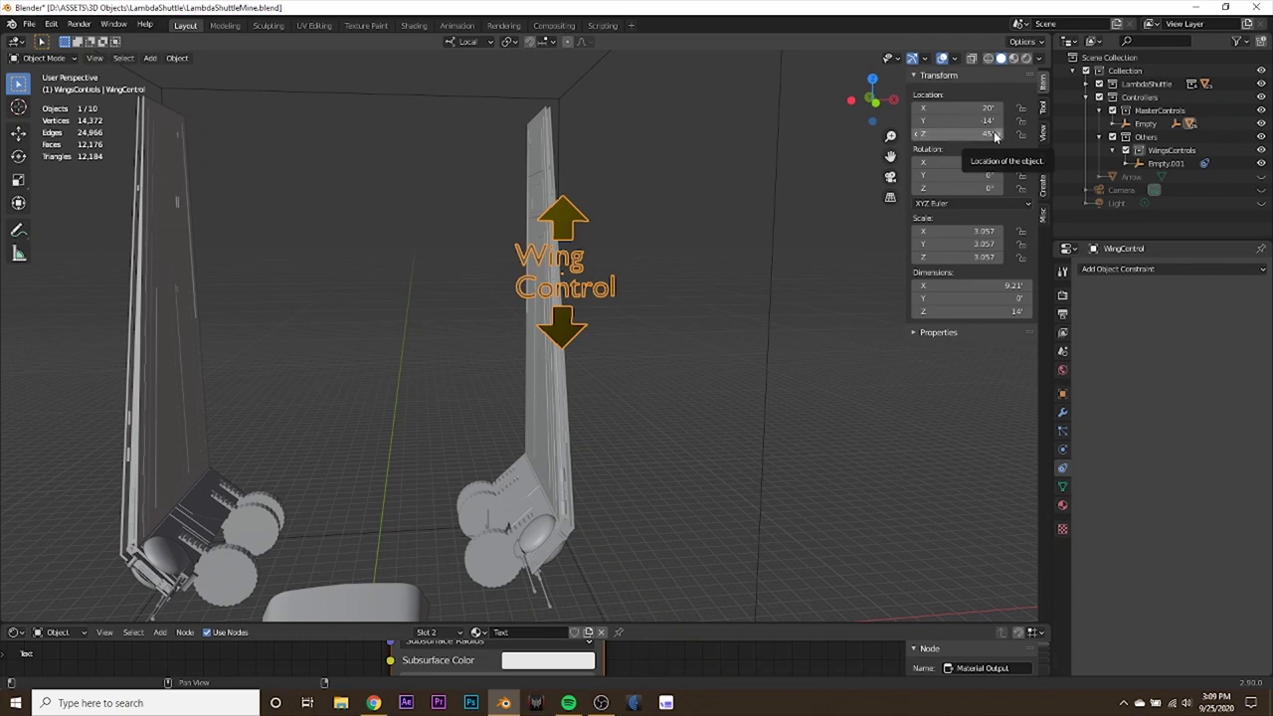
middle_click_drag(756, 289, 664, 300)
key("g")
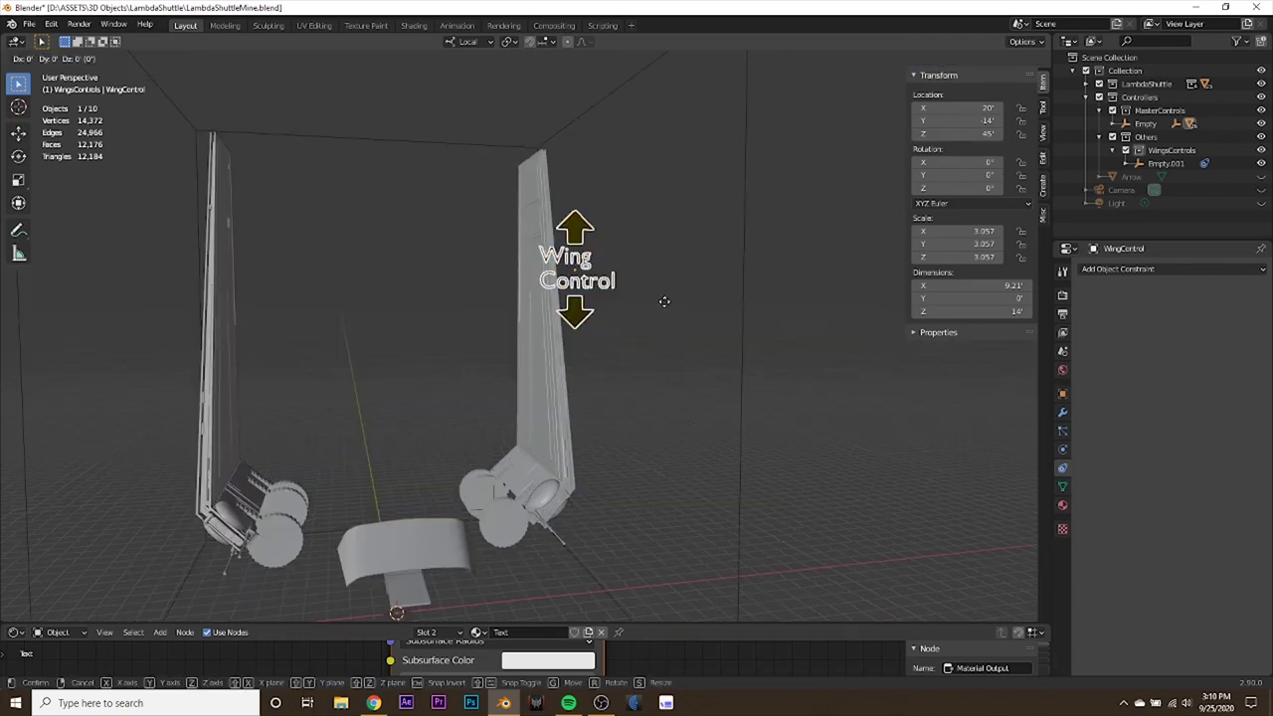
key("z")
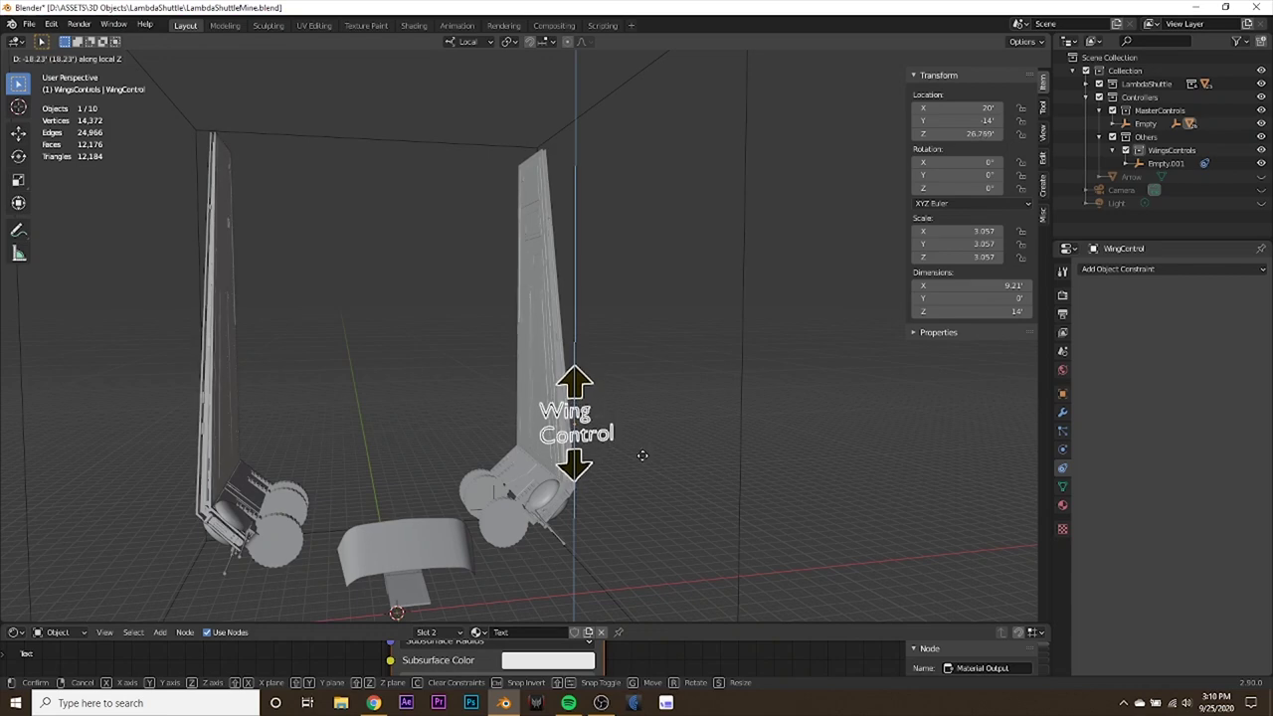
right_click(642, 457)
middle_click_drag(616, 320, 574, 344)
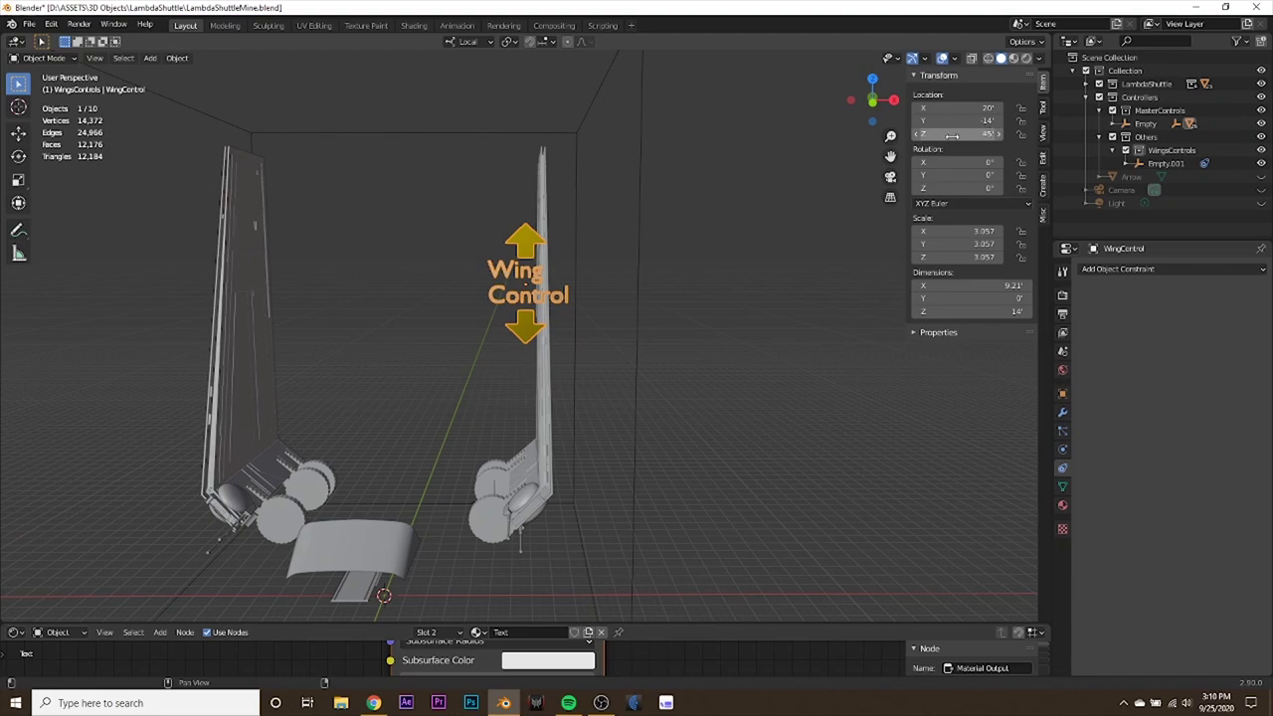
middle_click_drag(673, 285, 505, 522)
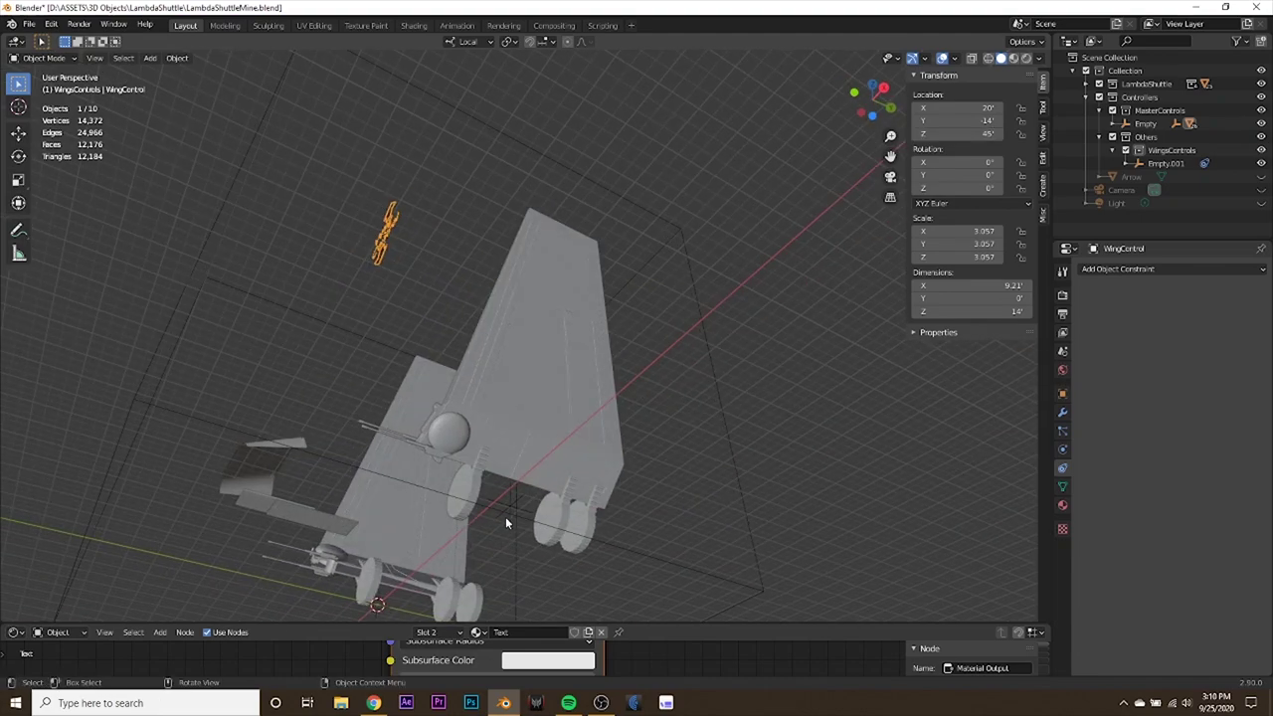
Select the wing hinge empty and set its Map From location range to Z Min 26' and Z Max 45'.
left_click(505, 518)
middle_click_drag(518, 477, 675, 408)
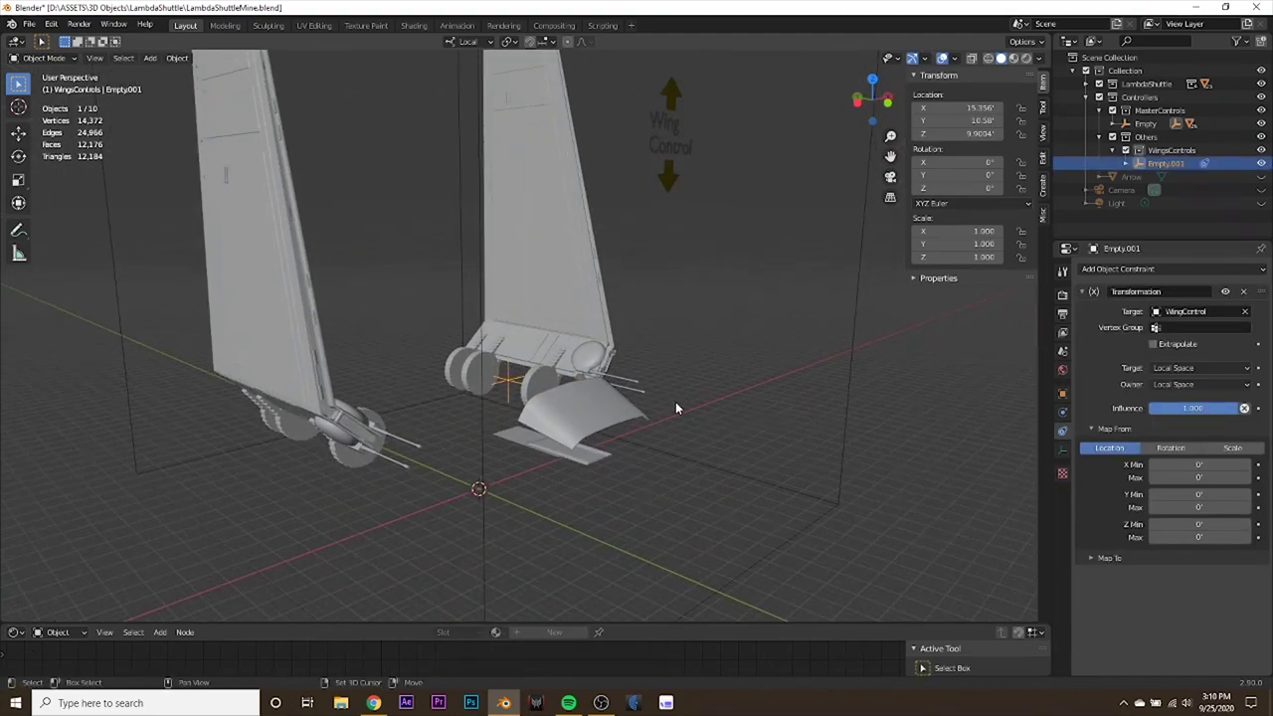
left_click(1202, 524)
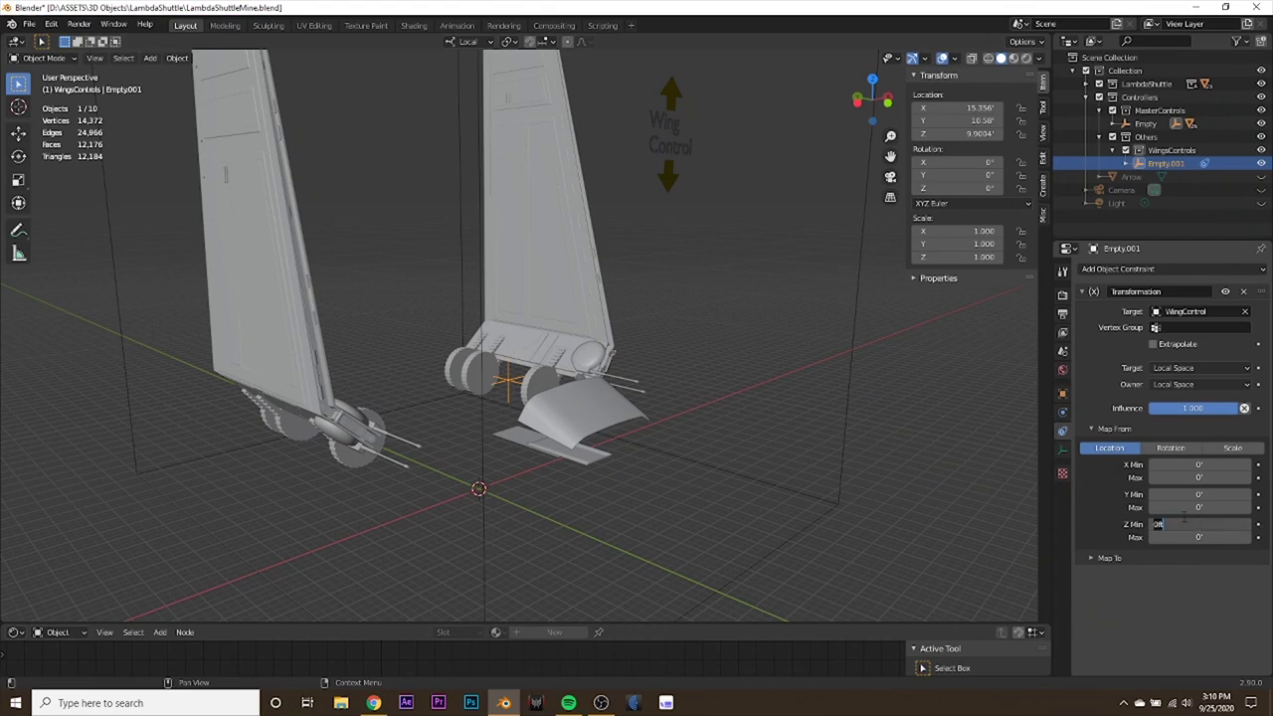
key("Return")
left_click(1202, 537)
type("45")
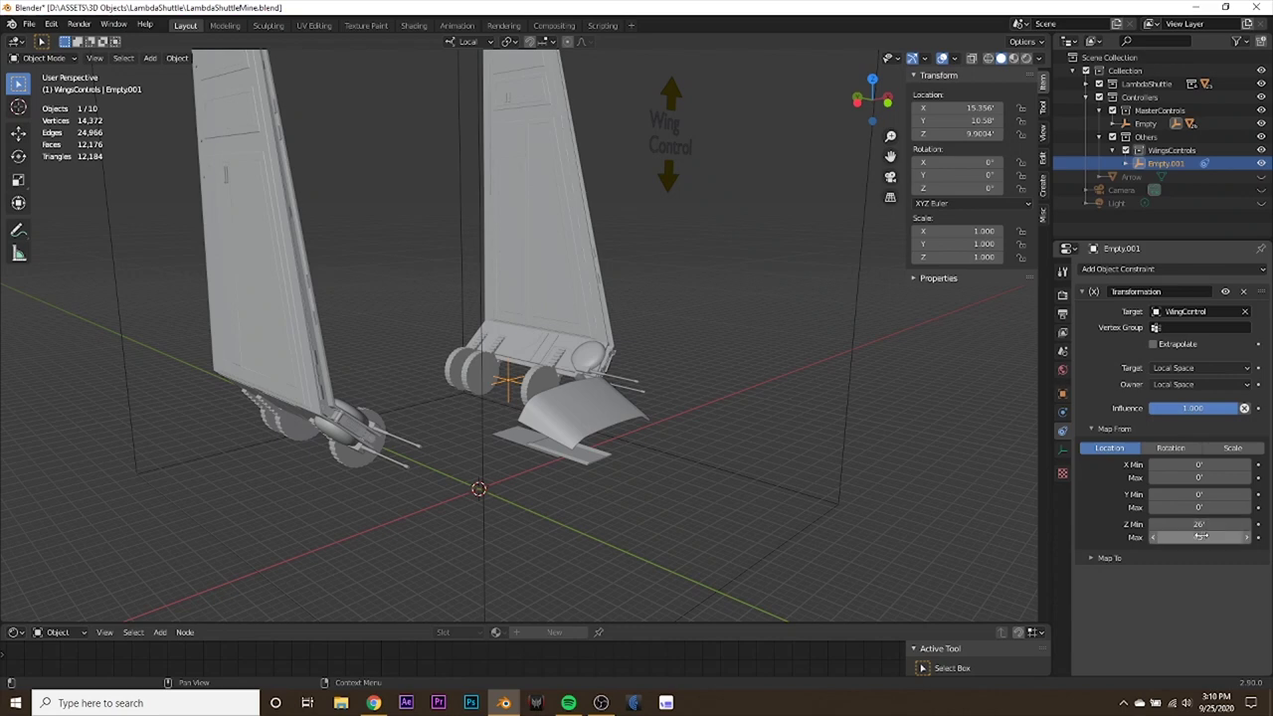
key("Return")
Collapse the Map From settings and set the empty's Map To output to Rotation.
middle_click_drag(720, 203, 748, 425)
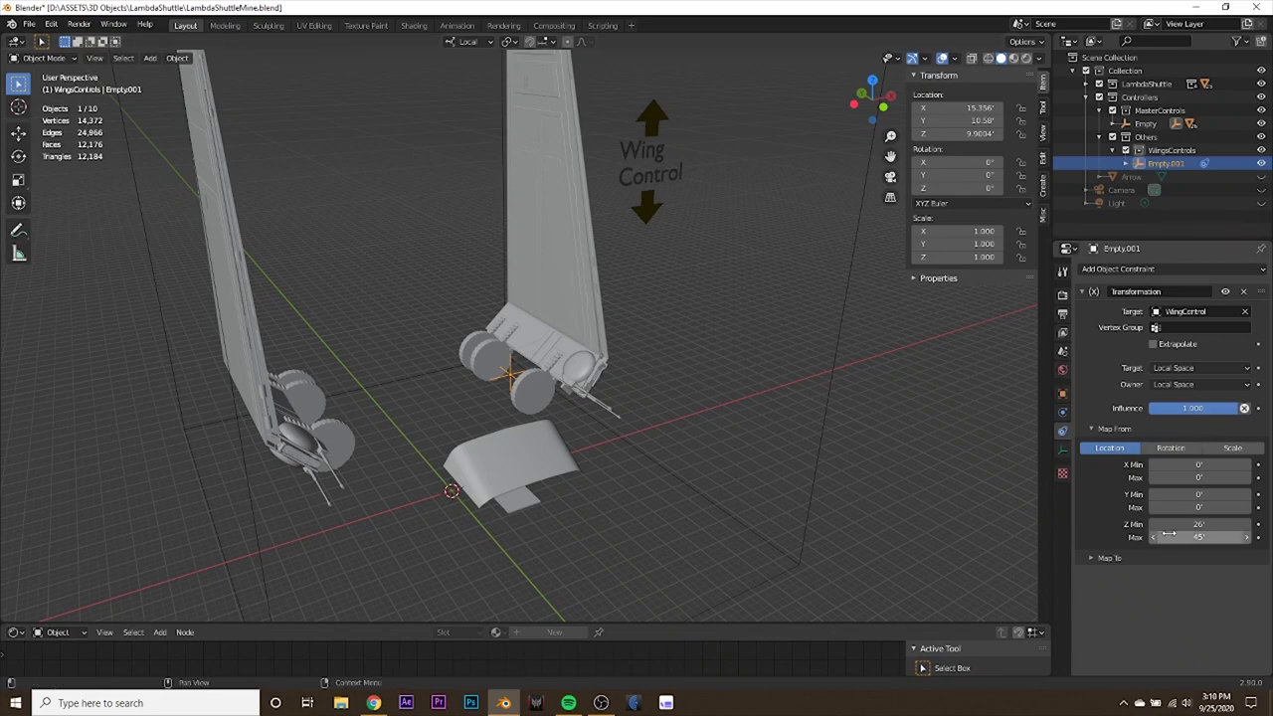
mouse_move(947, 515)
middle_mouse_down()
mouse_move(788, 535)
mouse_move(723, 507)
mouse_move(935, 515)
middle_mouse_up()
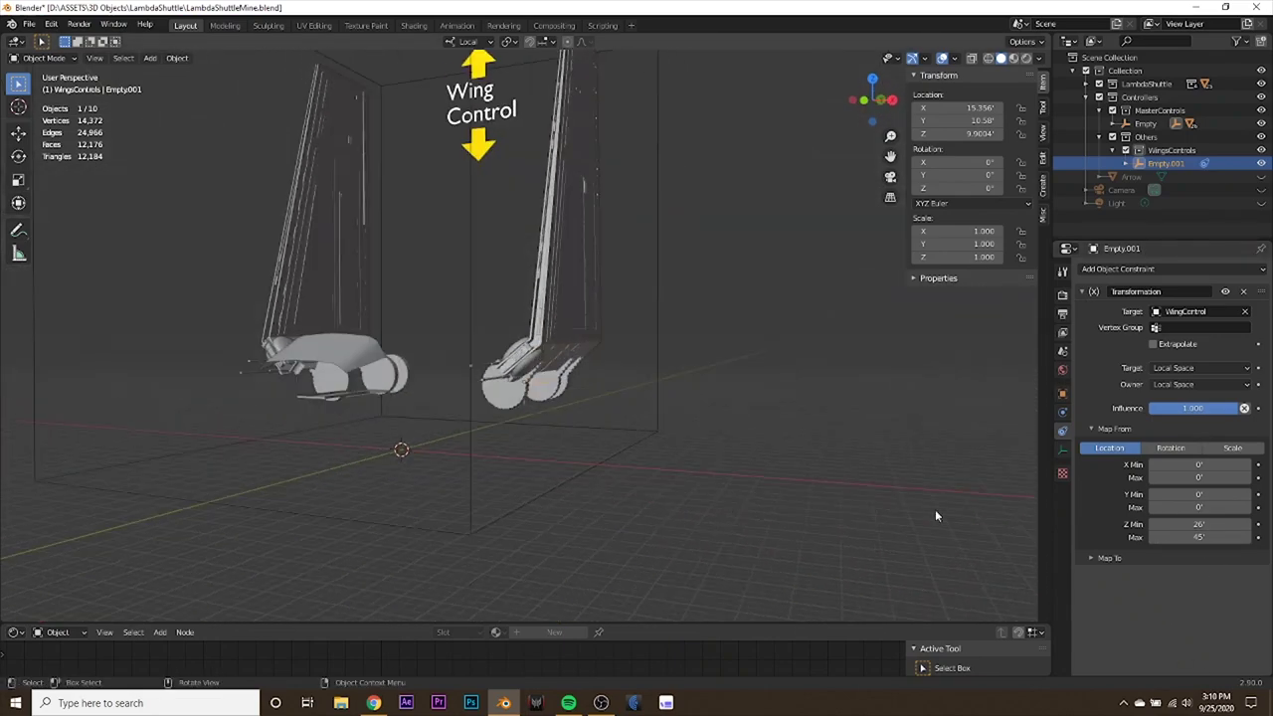
left_click(1132, 430)
middle_click_drag(719, 398, 540, 402)
scroll(538, 427, "up", 5)
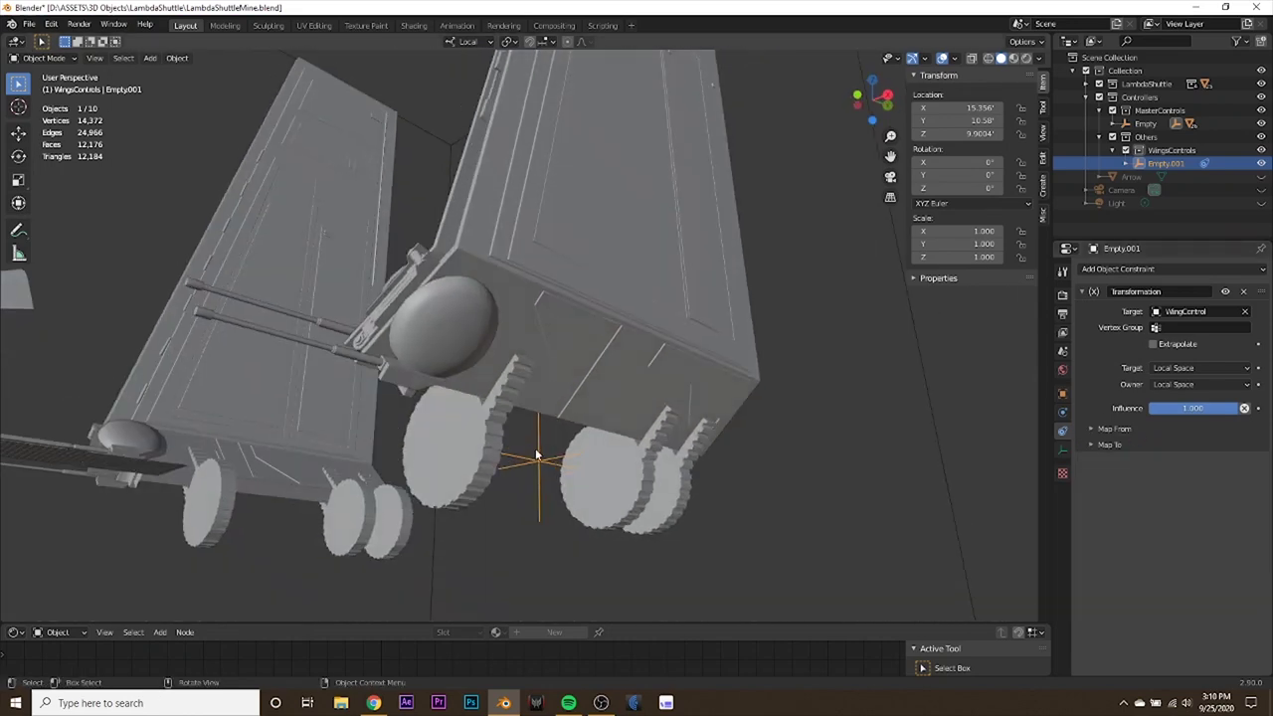
scroll(527, 482, "down", 4)
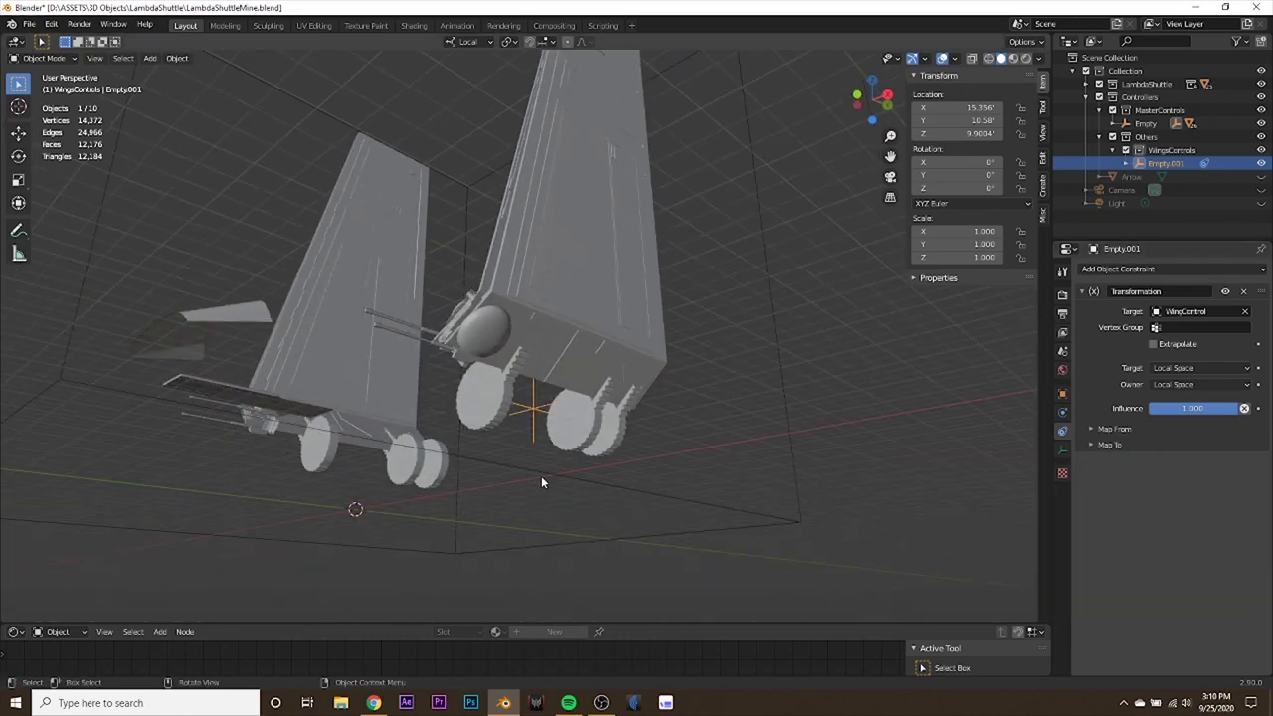
left_click(1100, 443)
middle_click_drag(730, 455, 665, 405)
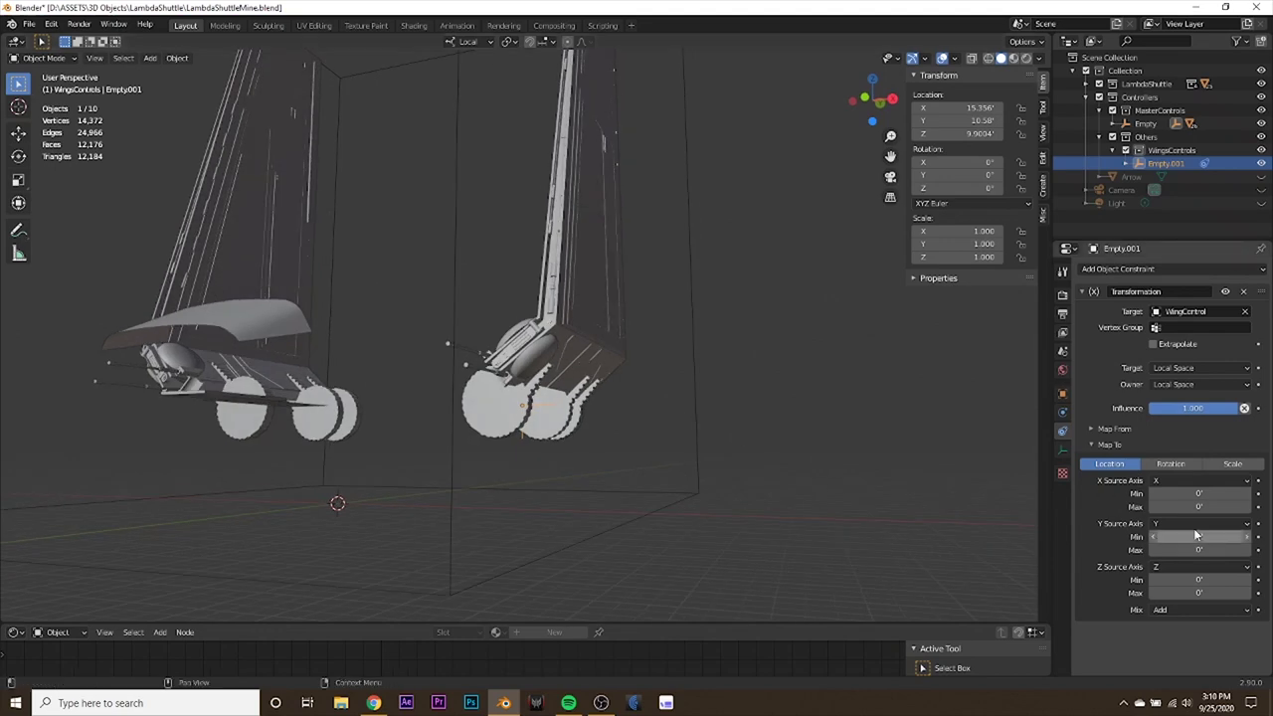
middle_click_drag(521, 430, 602, 458)
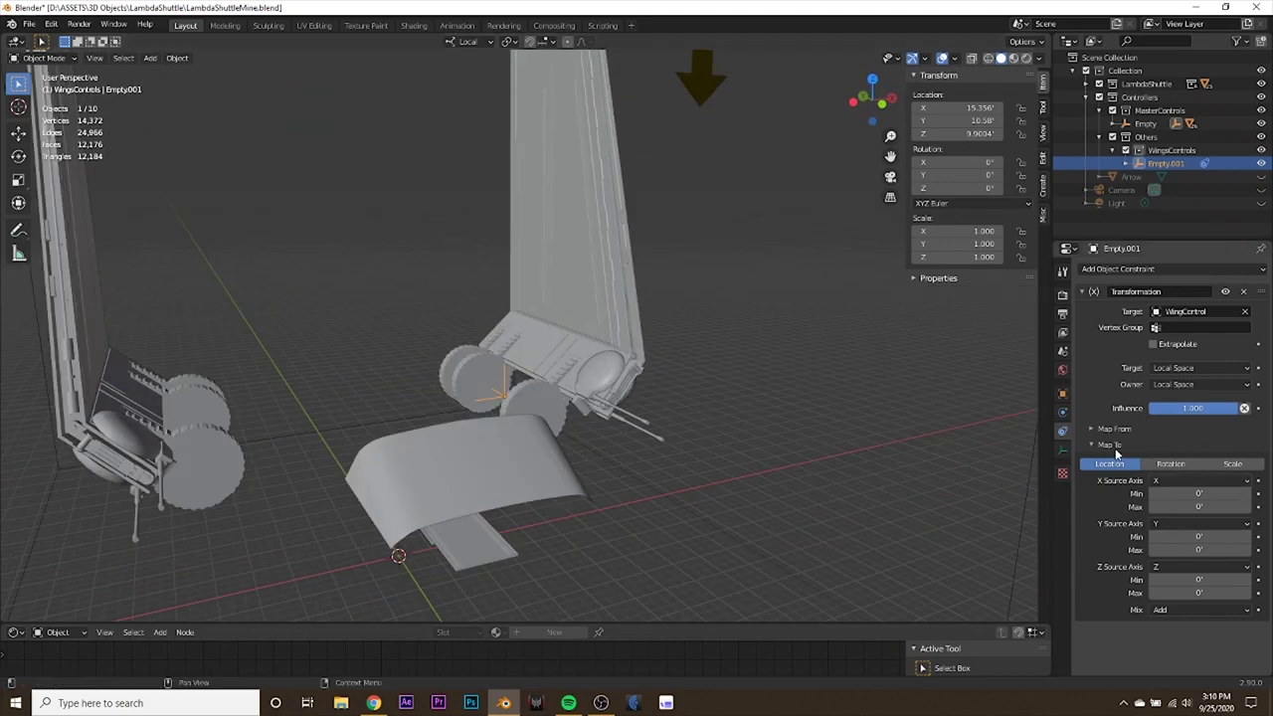
left_click(1179, 465)
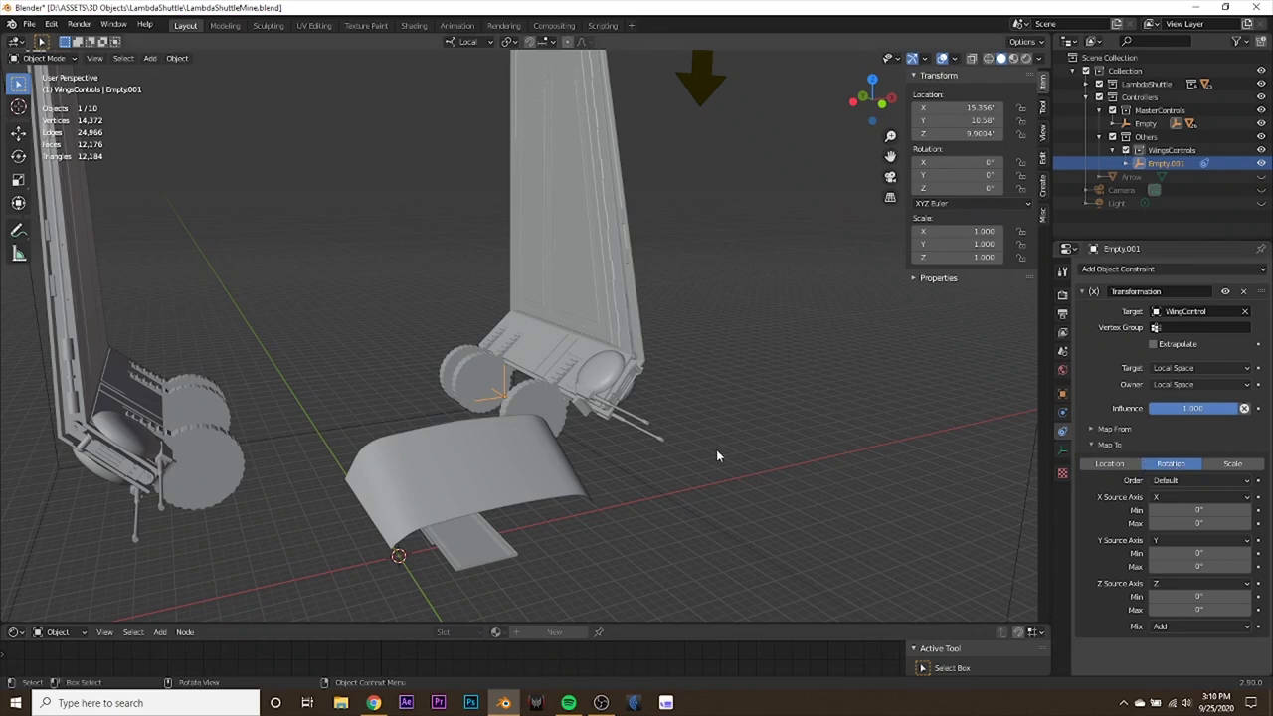
Test the empty's local Y axis with a trial move and a trial Map To Y rotation minimum, reverting both.
scroll(696, 454, "up", 4)
middle_click_drag(682, 454, 583, 441)
middle_click_drag(687, 504, 687, 435, "shift")
scroll(670, 428, "up", 2)
key("g")
key("x")
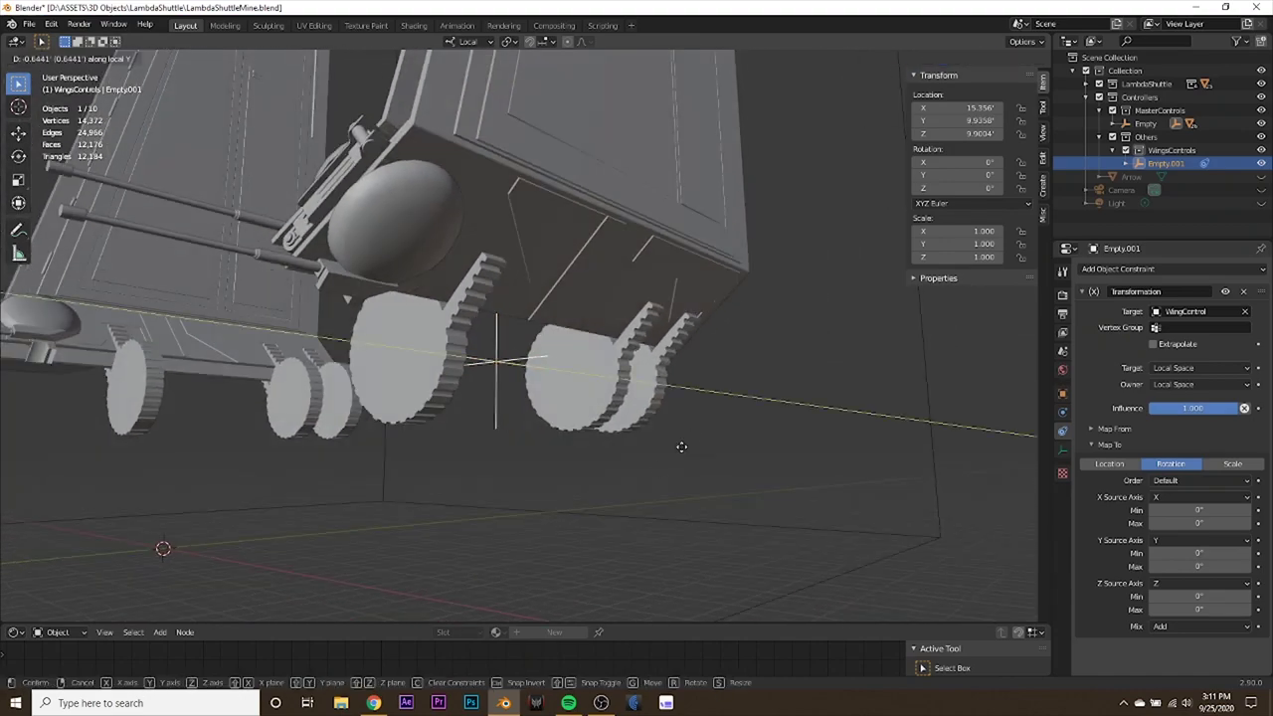
right_click(697, 480)
mouse_move(691, 479)
middle_mouse_down()
mouse_move(703, 477)
mouse_move(673, 476)
middle_mouse_up()
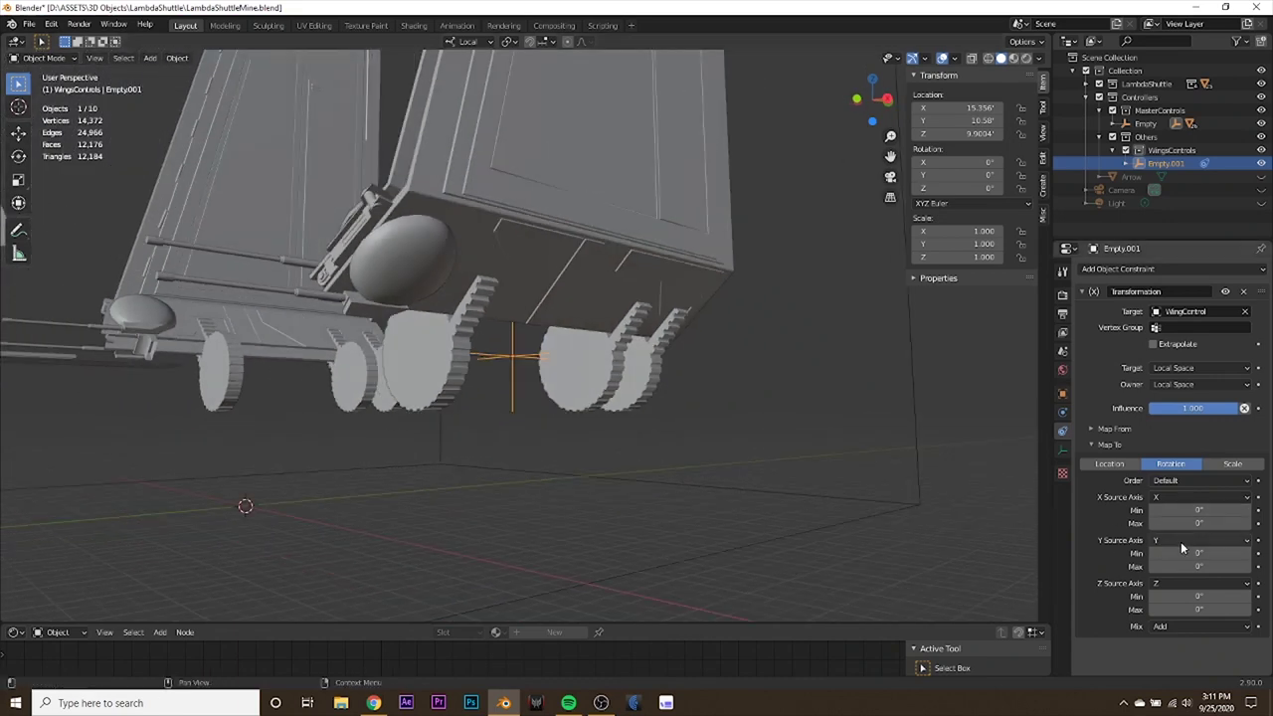
left_click_drag(1193, 553, 1215, 553)
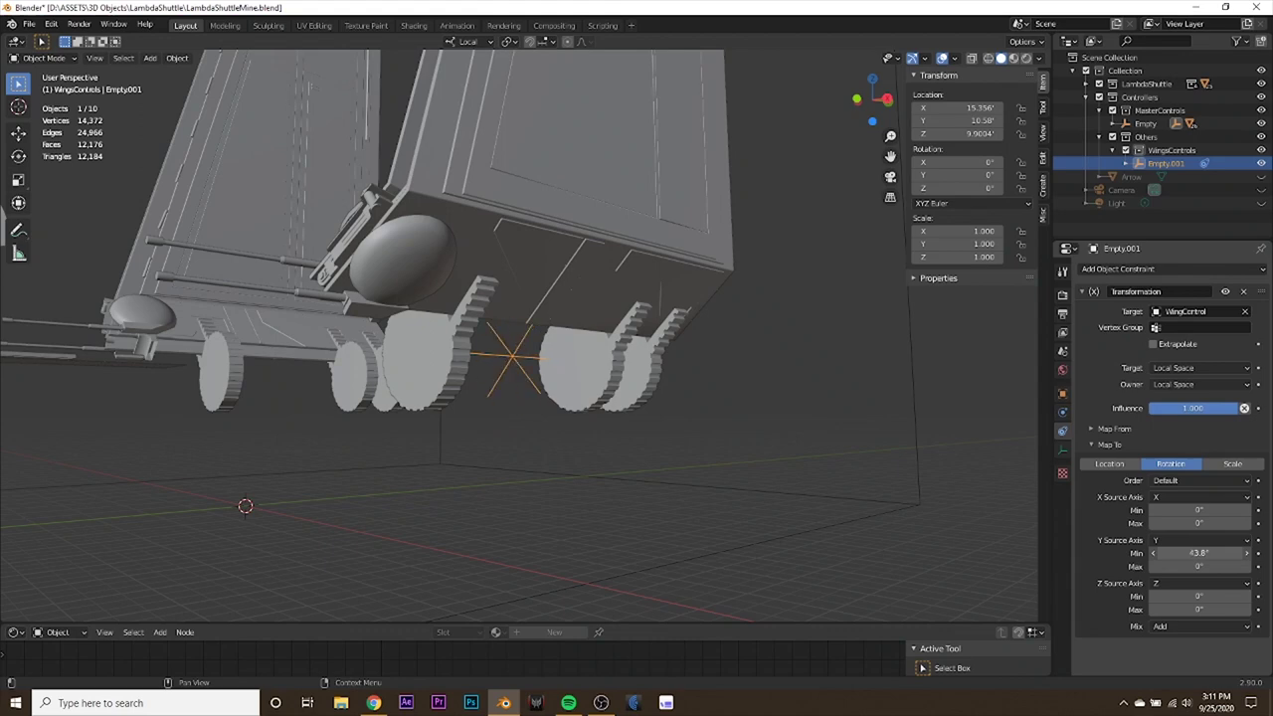
key("ctrl+z")
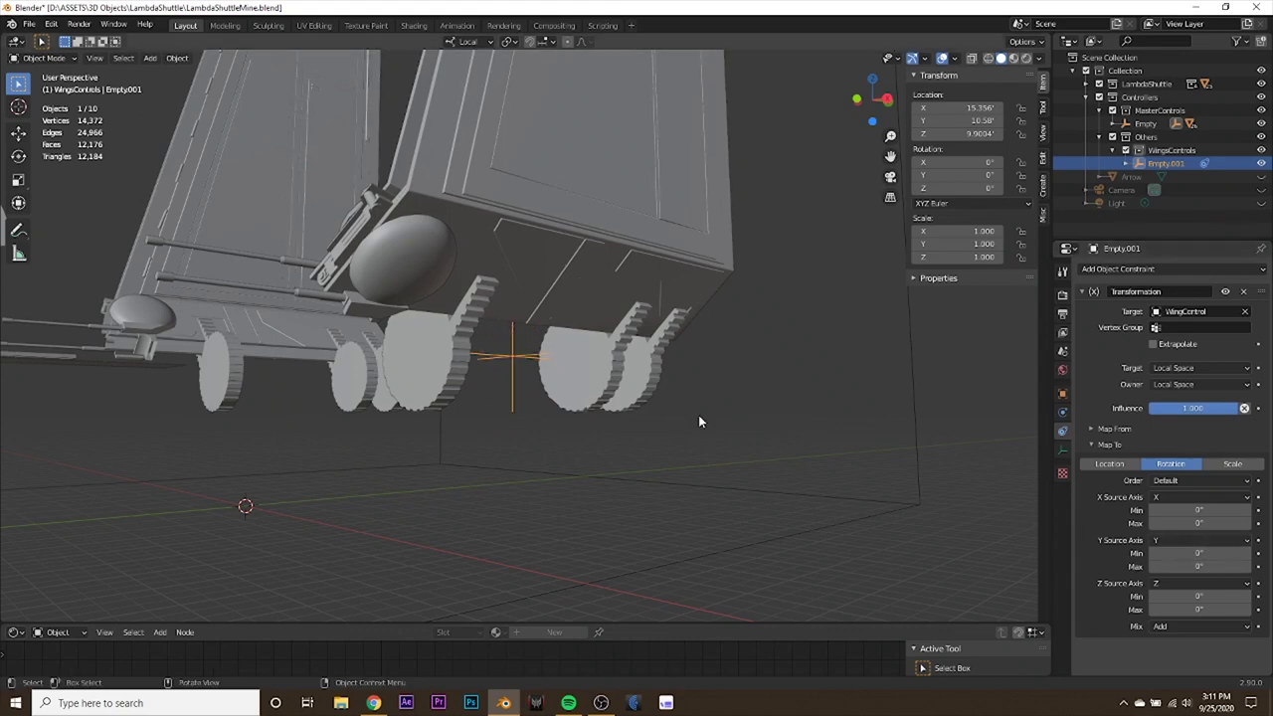
Set the Map To rotation's Y Source Axis to Z.
middle_click_drag(698, 421, 627, 247)
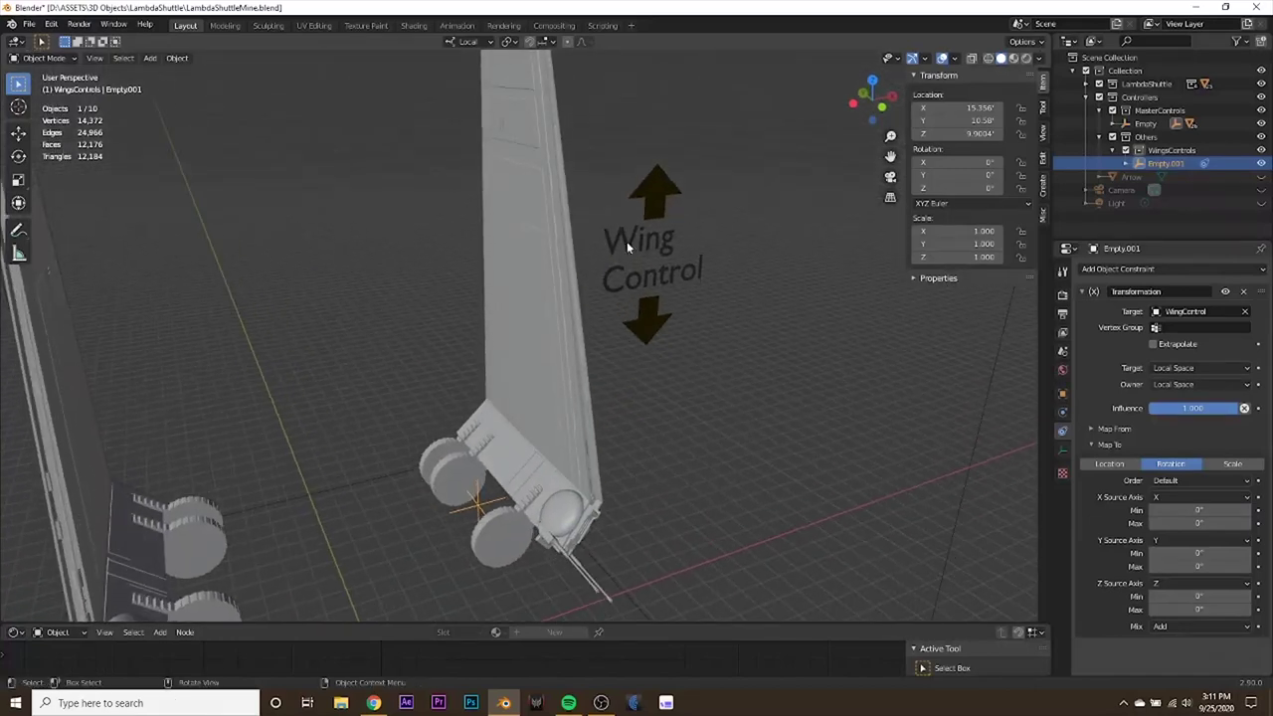
left_click(1189, 540)
left_click(1169, 577)
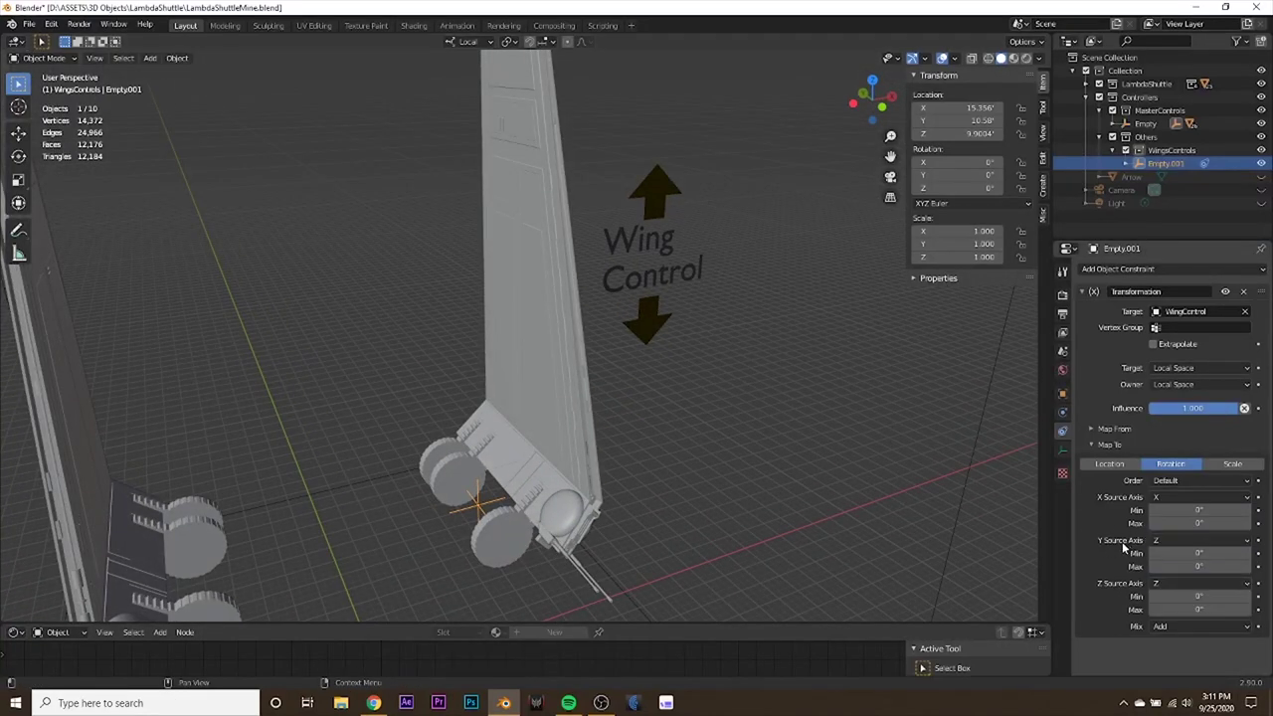
middle_click_drag(670, 493, 590, 495)
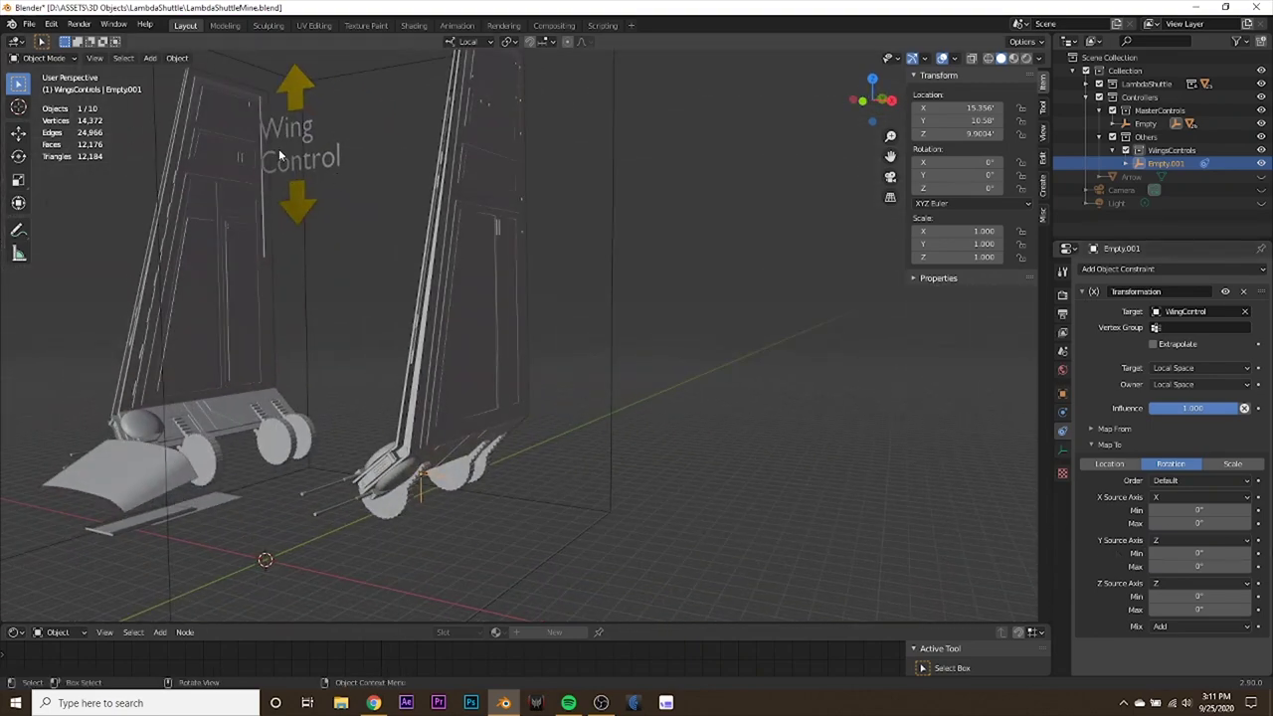
Try out the Y rotation maximum in the Map To settings and undo the change.
middle_click_drag(318, 259, 757, 510)
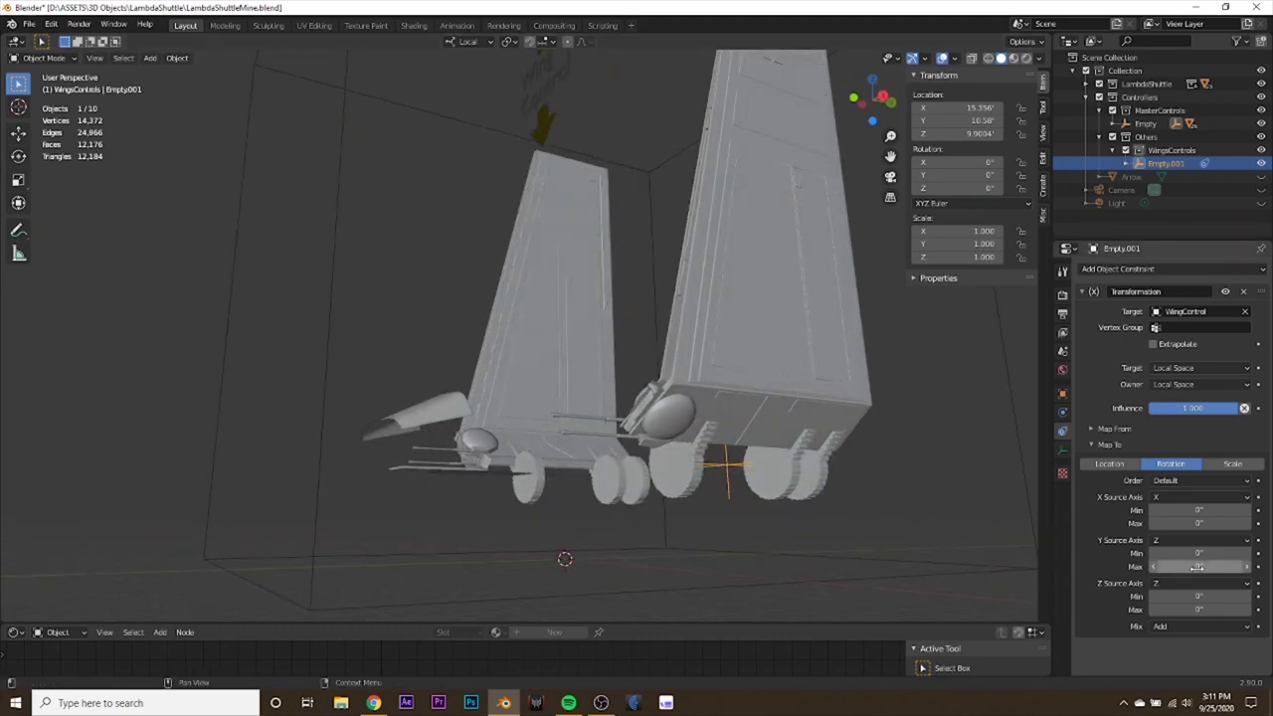
left_click_drag(1198, 566, 1225, 566)
key("ctrl+z")
Select the Wing Control and set its Z location to the lower end of its mapped travel.
middle_click_drag(712, 477, 840, 547)
scroll(679, 223, "down", 2)
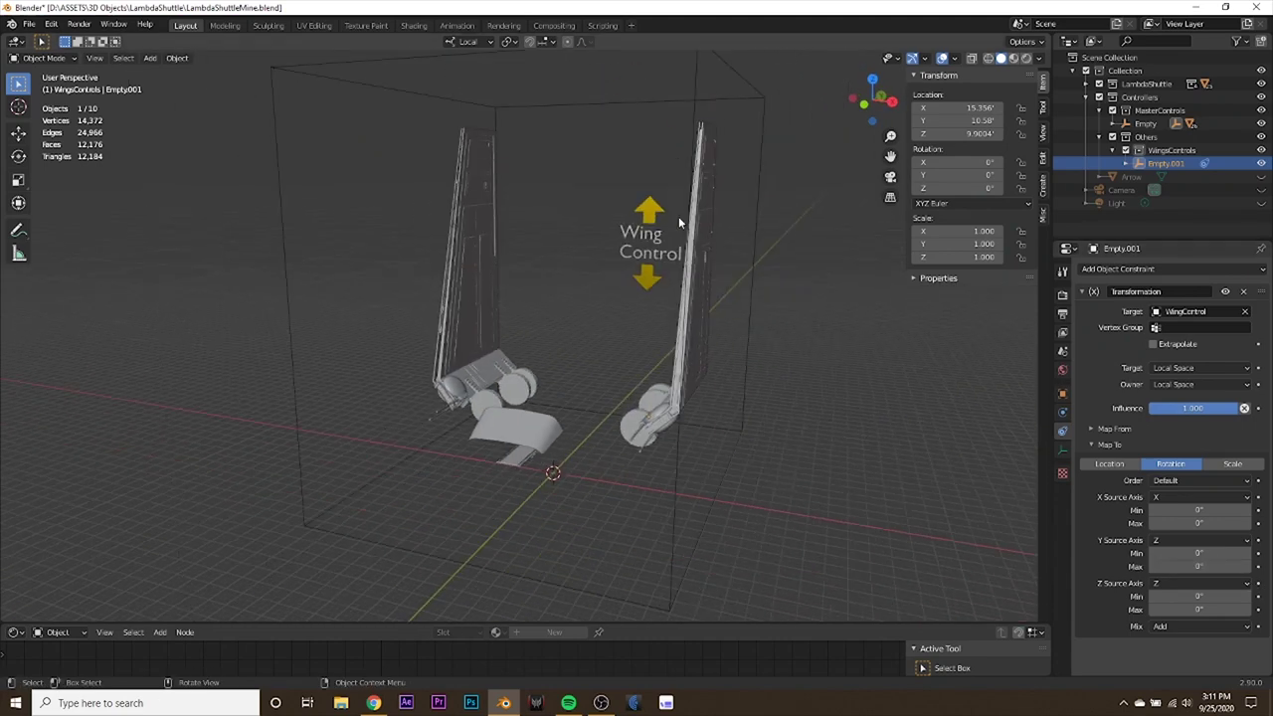
left_click(649, 217)
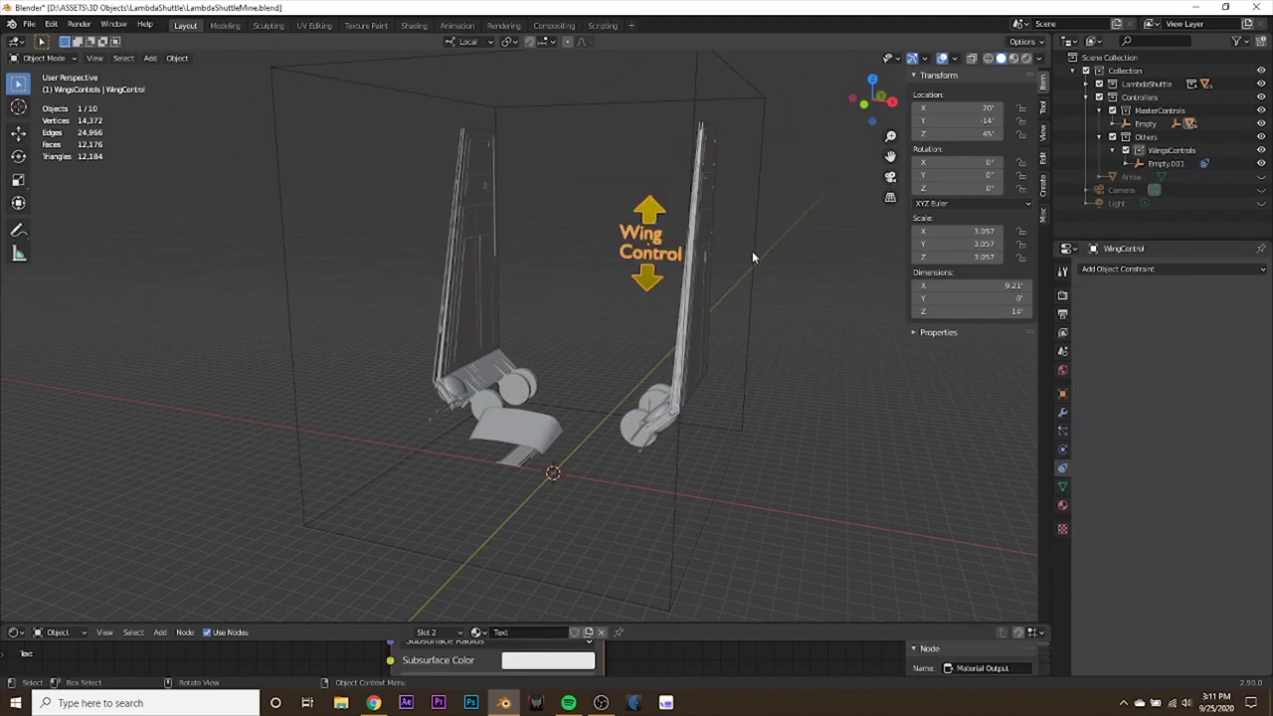
left_click(976, 133)
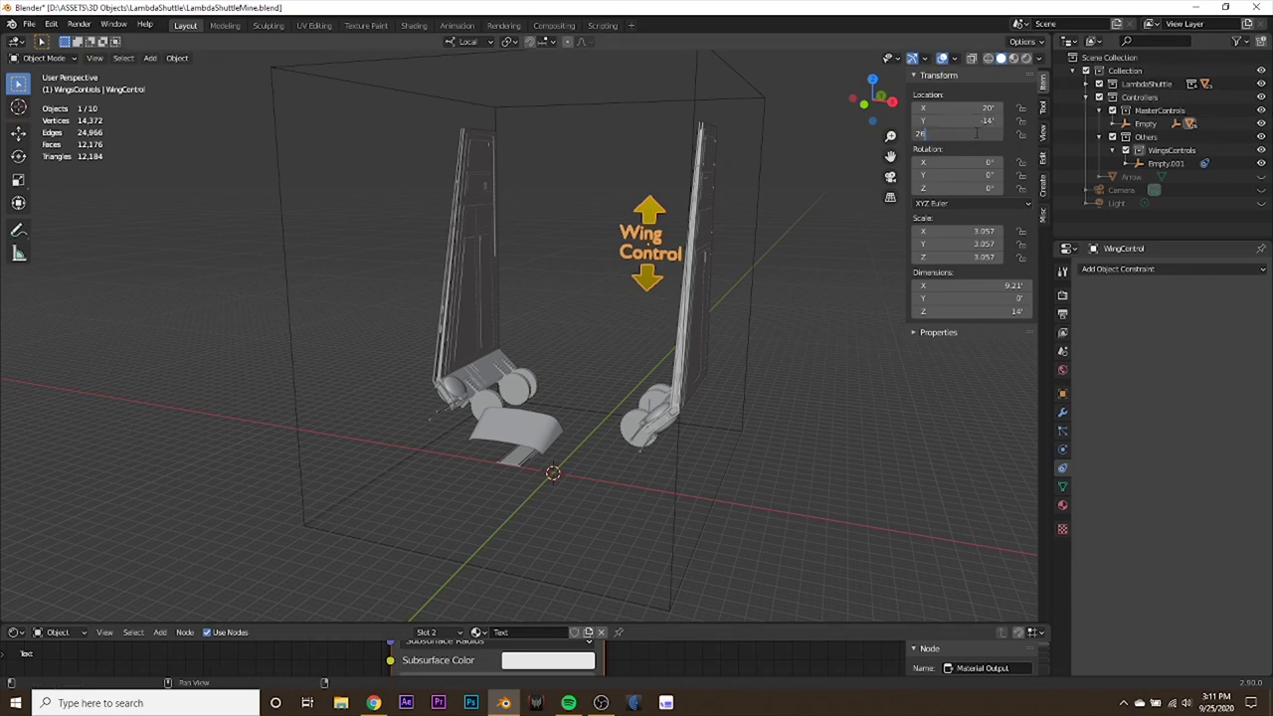
key("Return")
Parent the wing above the hinge to the hinge empty using the Object parent type.
middle_click_drag(875, 487, 652, 454)
left_click(658, 446)
scroll(657, 473, "up", 4)
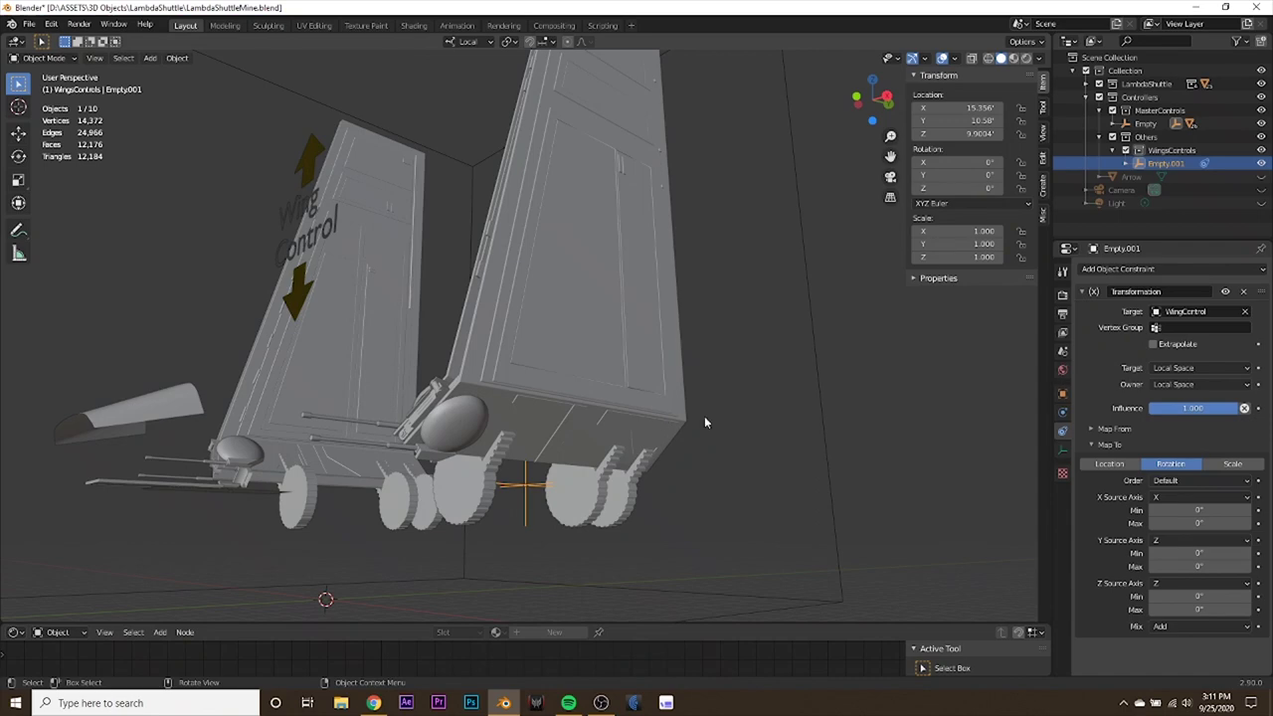
middle_click_drag(597, 406, 591, 471)
left_click(594, 392)
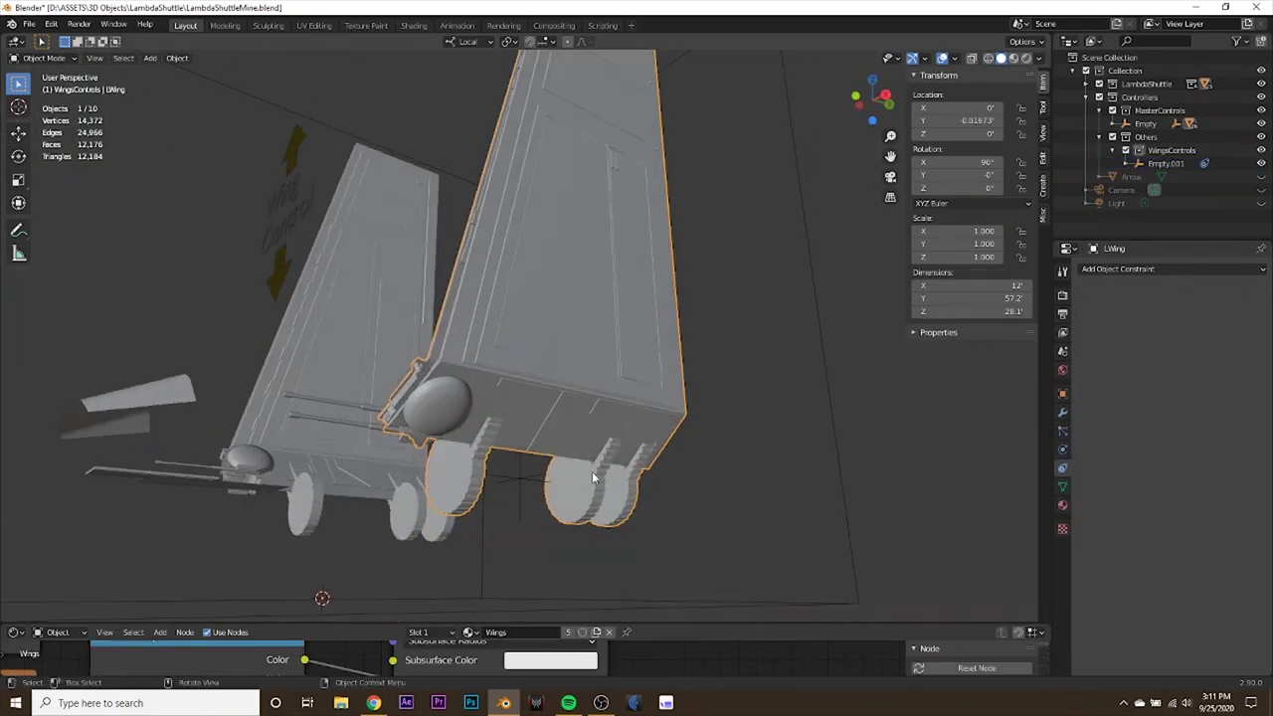
left_click(518, 474, "shift")
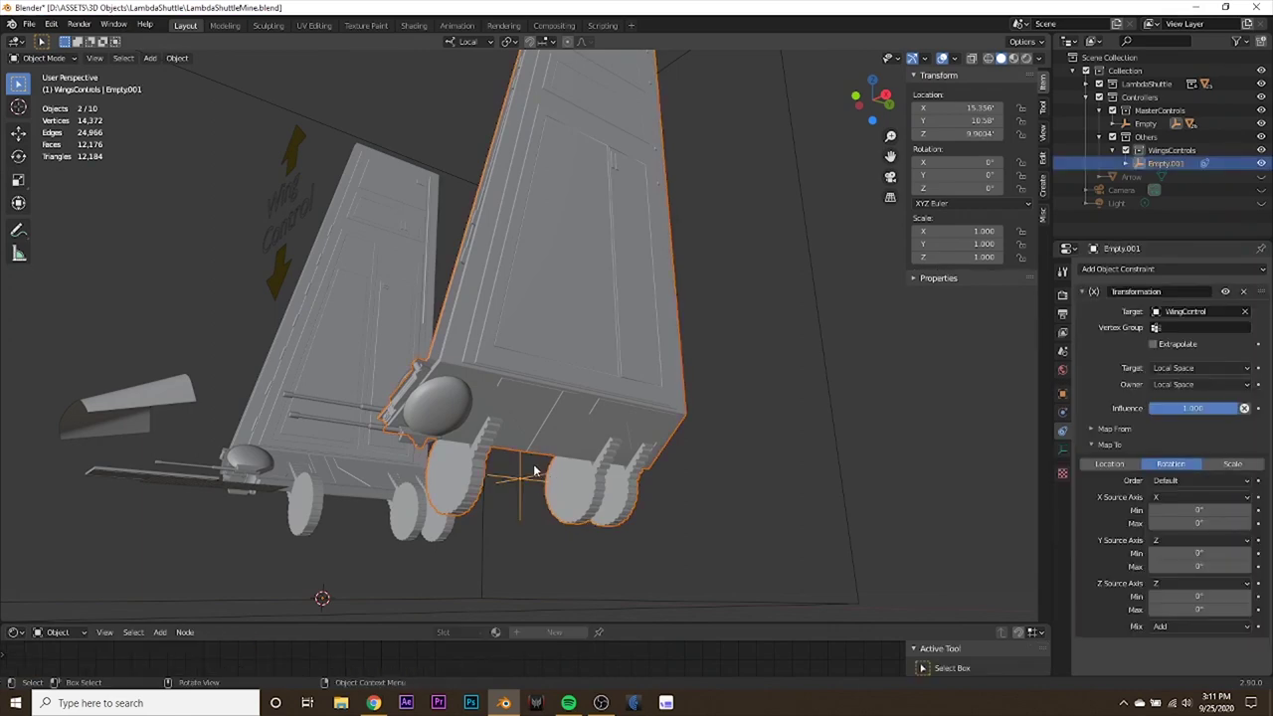
key("ctrl+p")
left_click(531, 468)
middle_click_drag(531, 467, 598, 473)
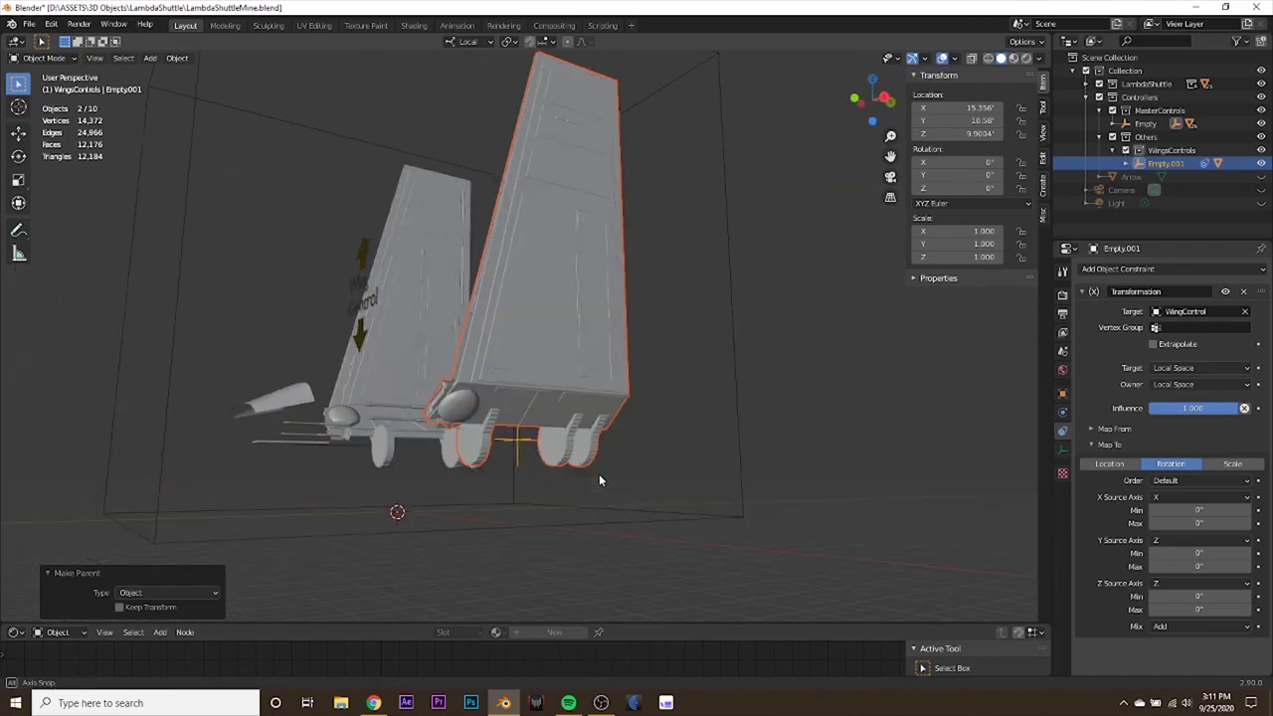
Select only the hinge empty and test-rotate it with the attached wing, cancelling the rotation.
scroll(557, 483, "up", 4)
scroll(557, 484, "down", 3)
left_click(540, 519)
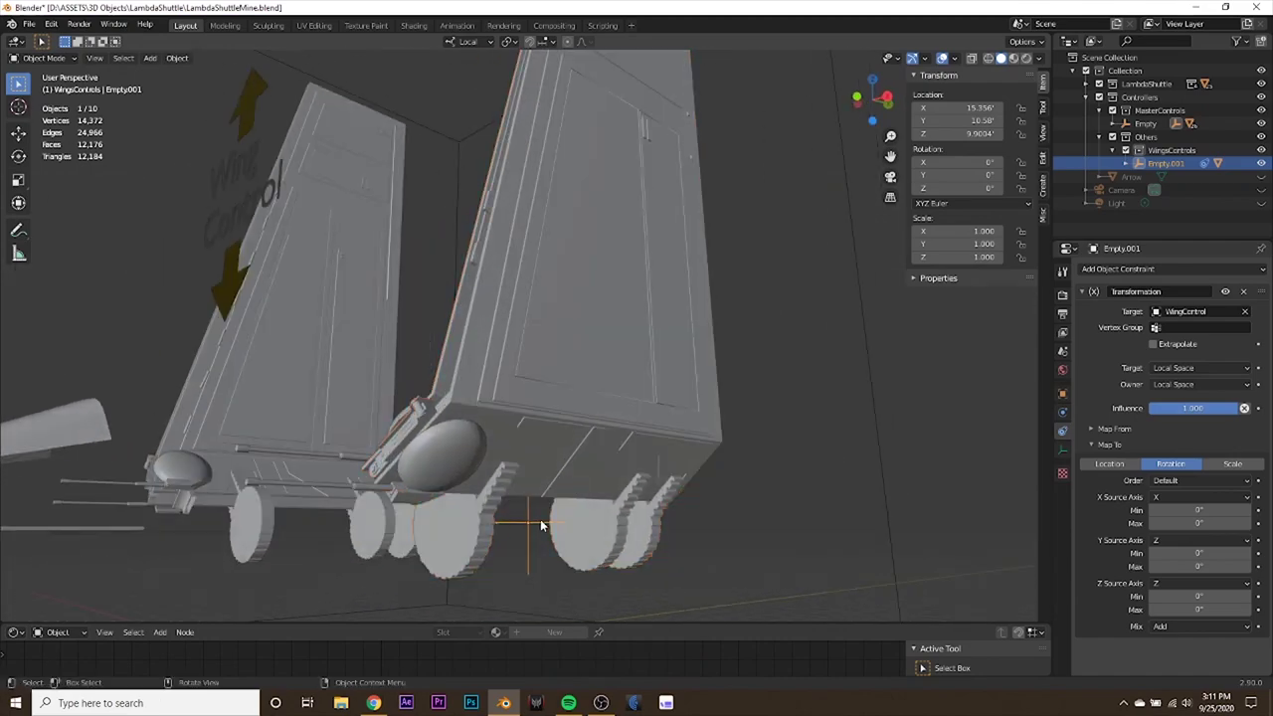
key("r")
right_click(631, 539)
middle_click_drag(630, 540, 653, 514)
scroll(656, 537, "down", 4)
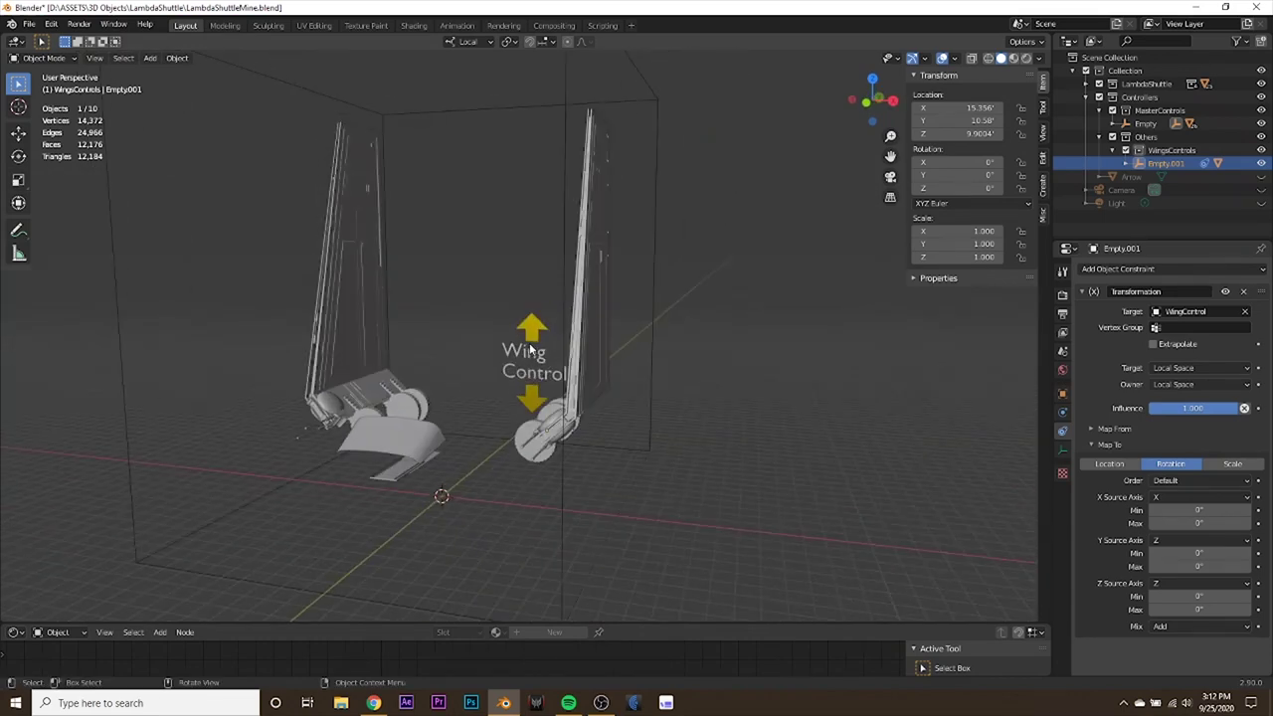
left_click(532, 350)
middle_click_drag(764, 448, 701, 418)
left_click(530, 433)
scroll(634, 461, "up", 3)
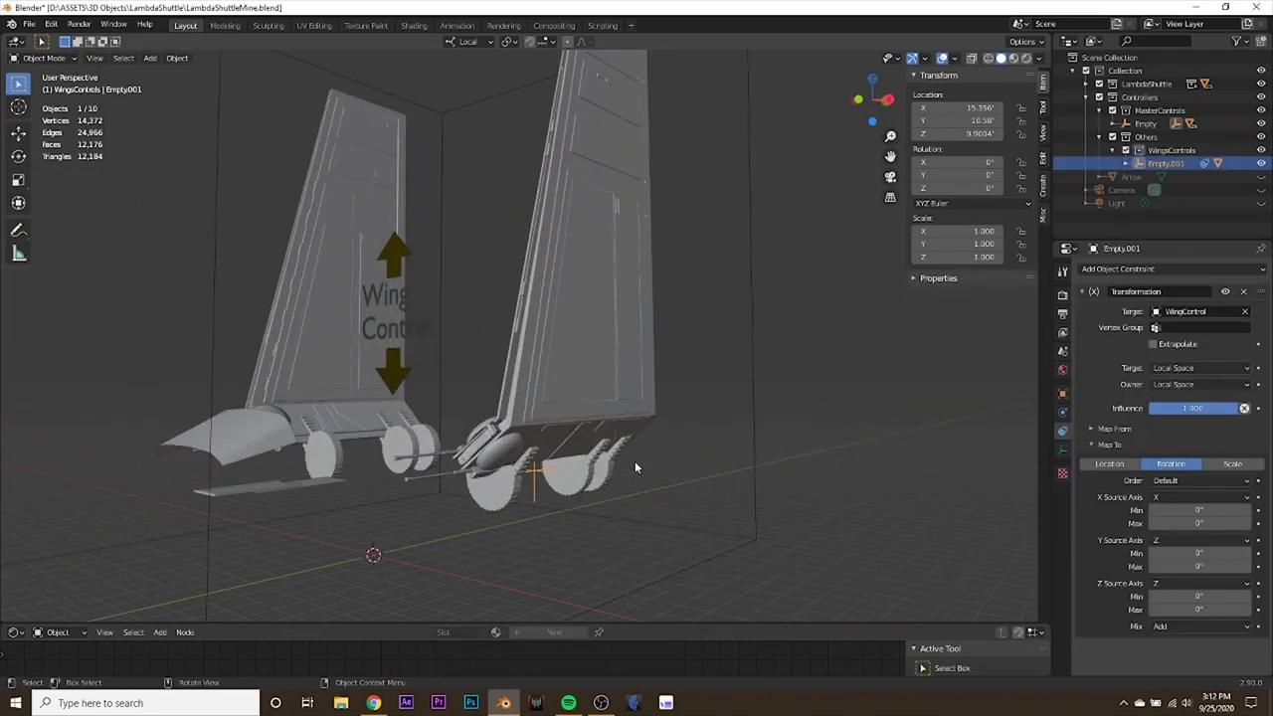
middle_click_drag(634, 460, 618, 475)
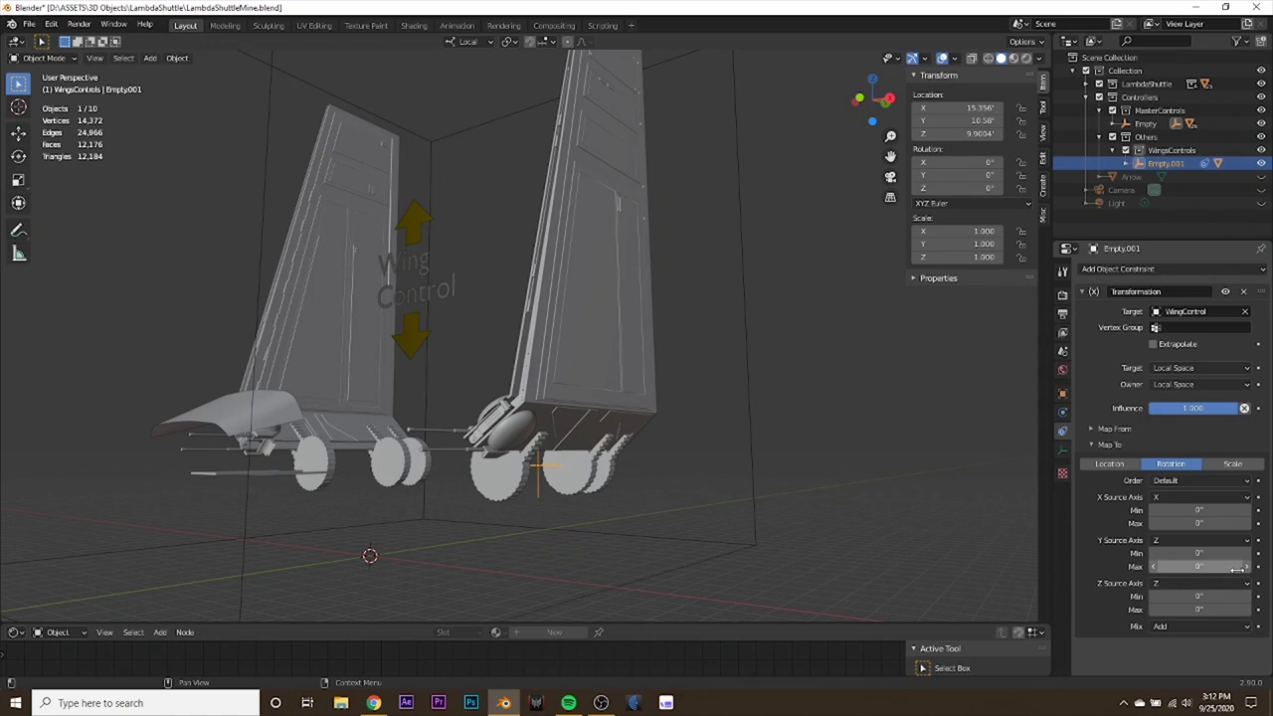
middle_click_drag(617, 487, 766, 464)
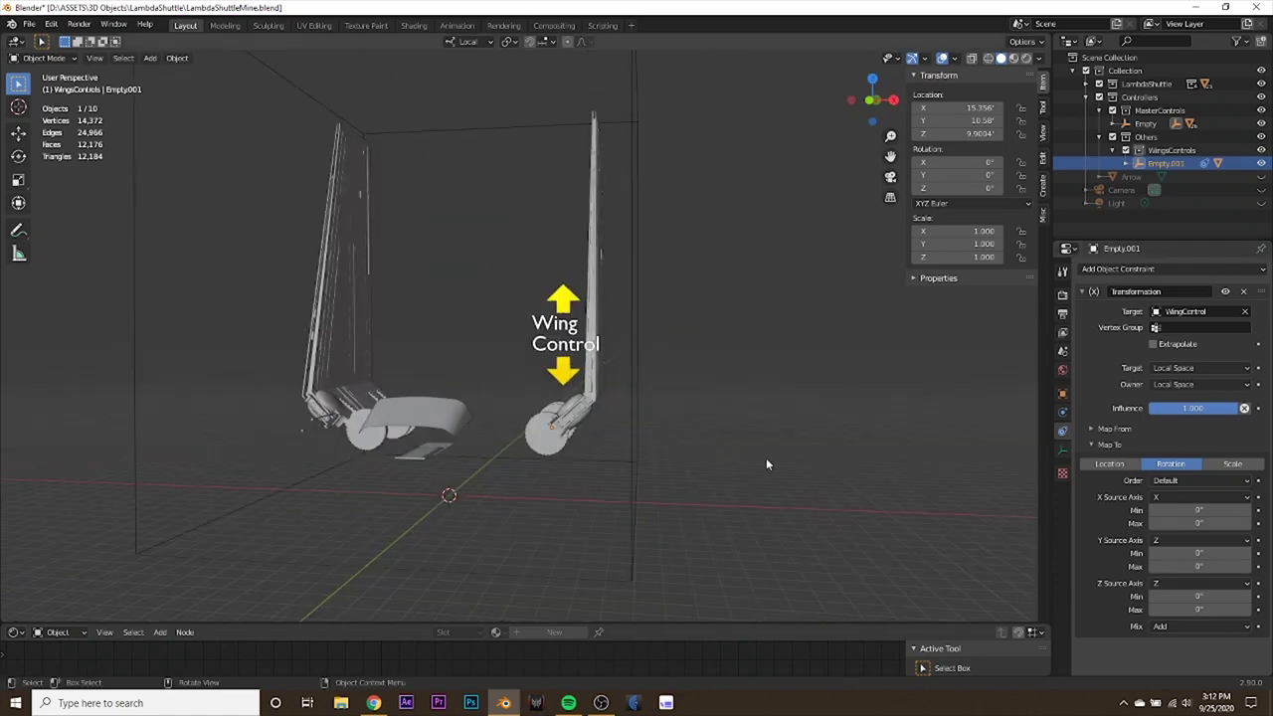
Switch to the browser and examine the Lambda shuttle reference images for how far its wings fold down in flight.
key("alt+Tab")
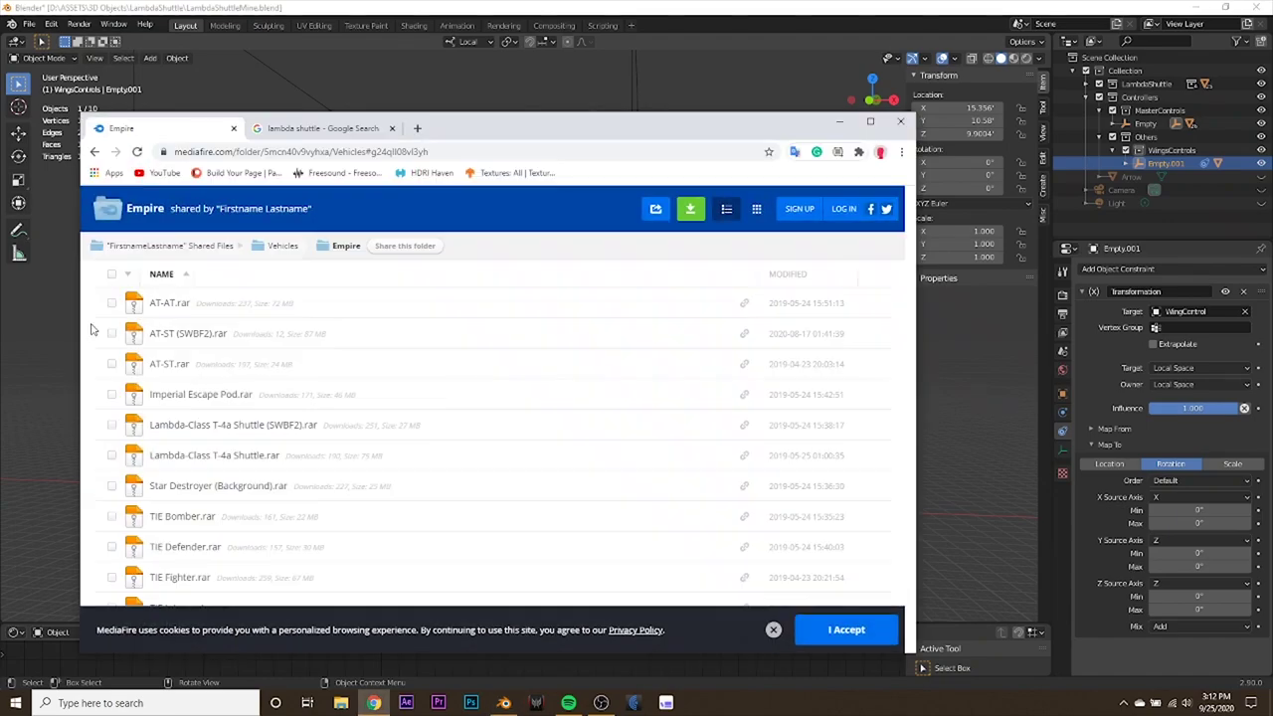
left_click(346, 135)
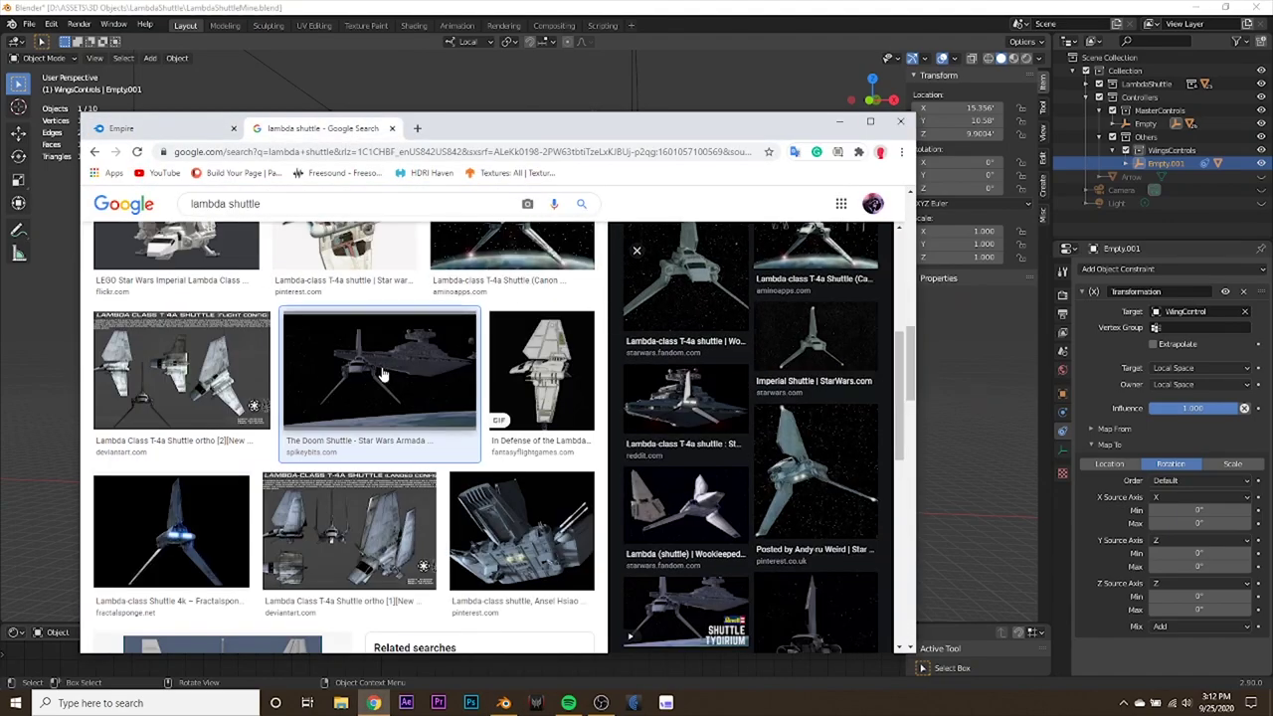
scroll(368, 397, "up", 3)
scroll(367, 397, "down", 3)
left_click(365, 398)
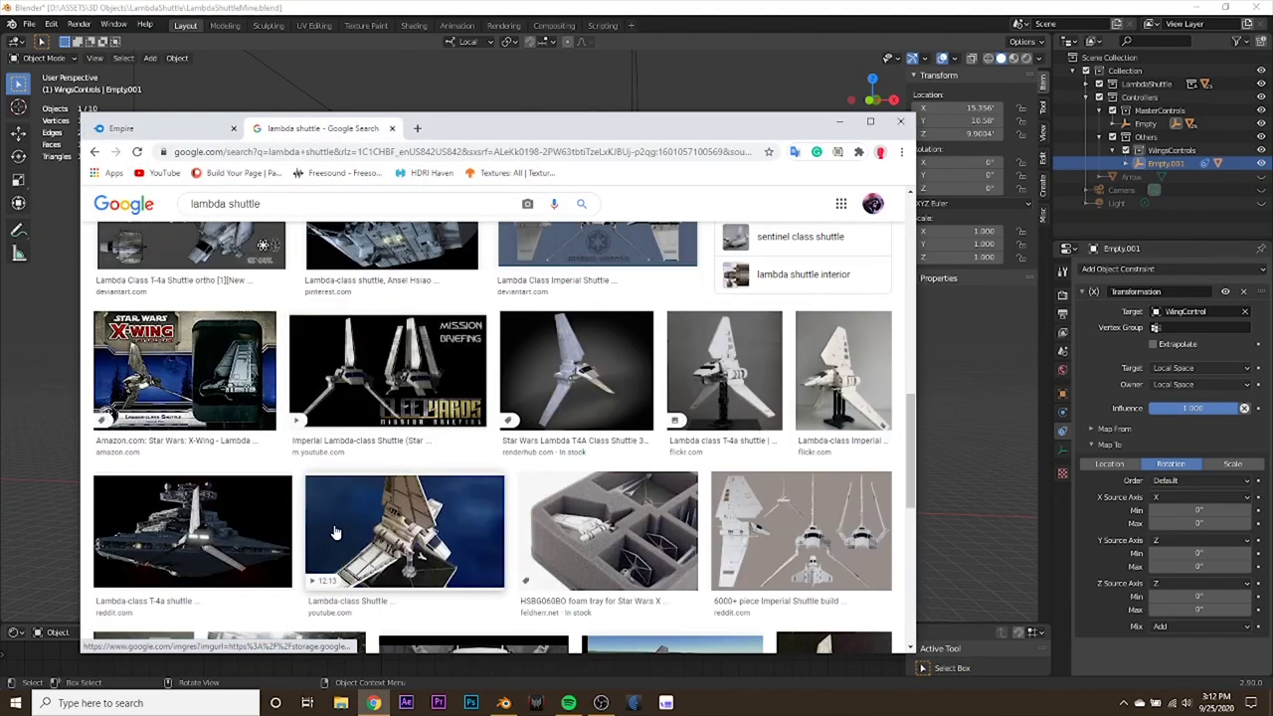
scroll(333, 505, "down", 2)
scroll(332, 505, "up", 7)
scroll(331, 507, "down", 2)
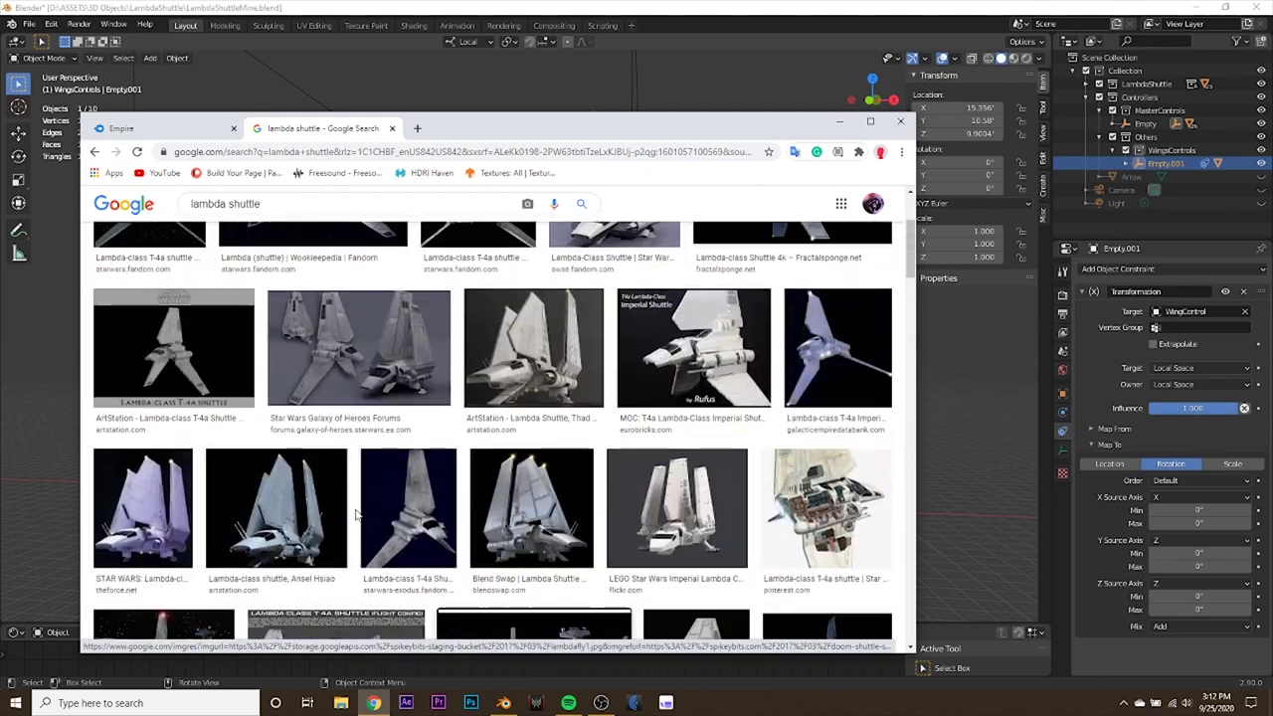
scroll(332, 507, "up", 2)
left_click(527, 525)
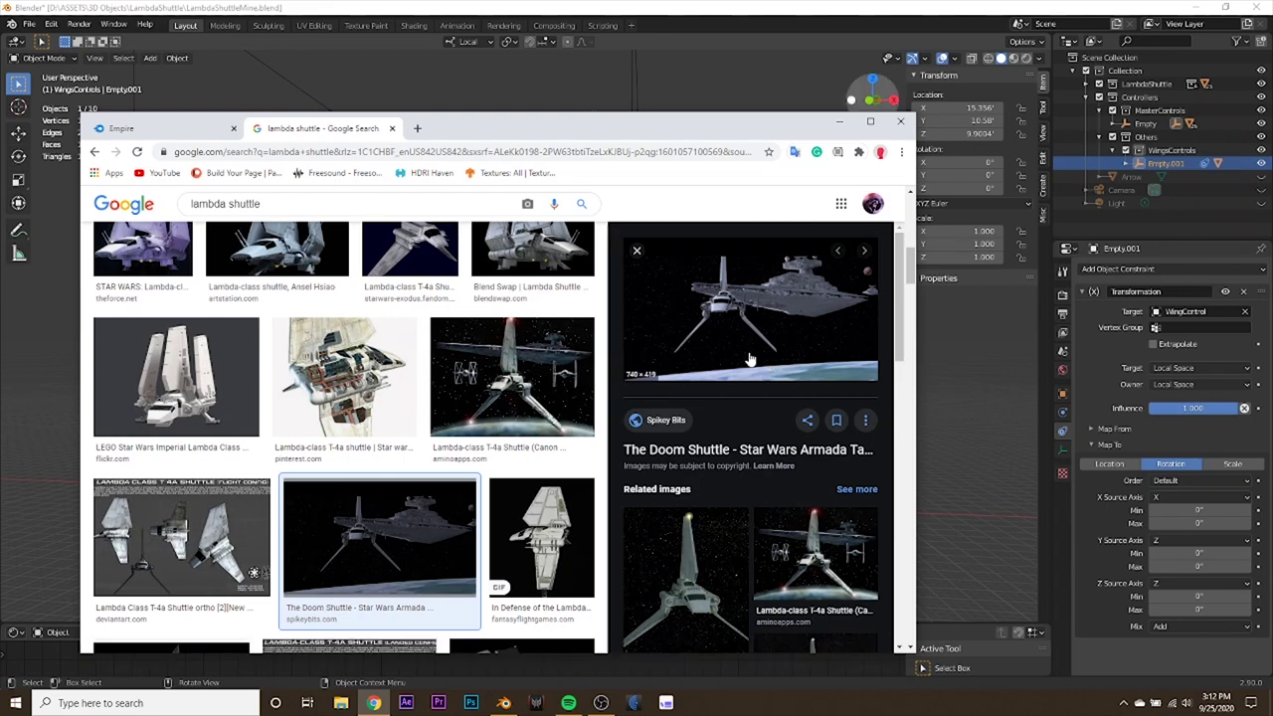
left_click(839, 122)
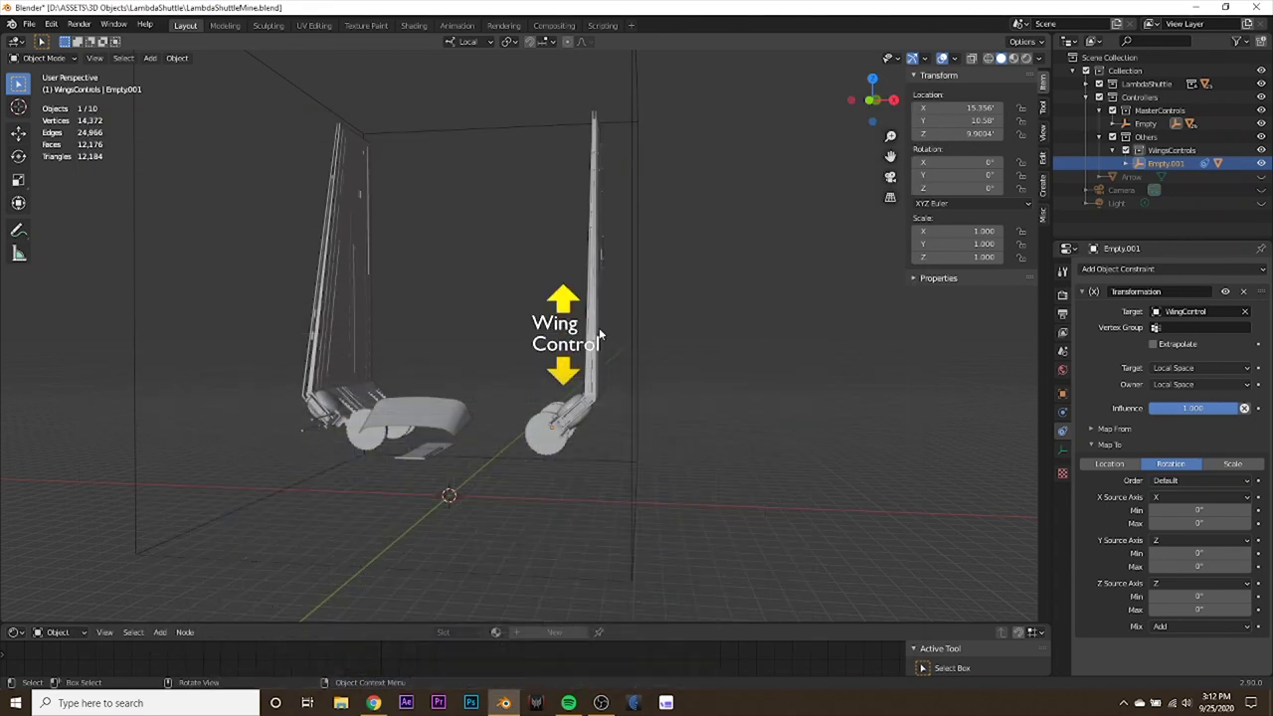
middle_click_drag(700, 471, 693, 557)
left_click(1190, 567)
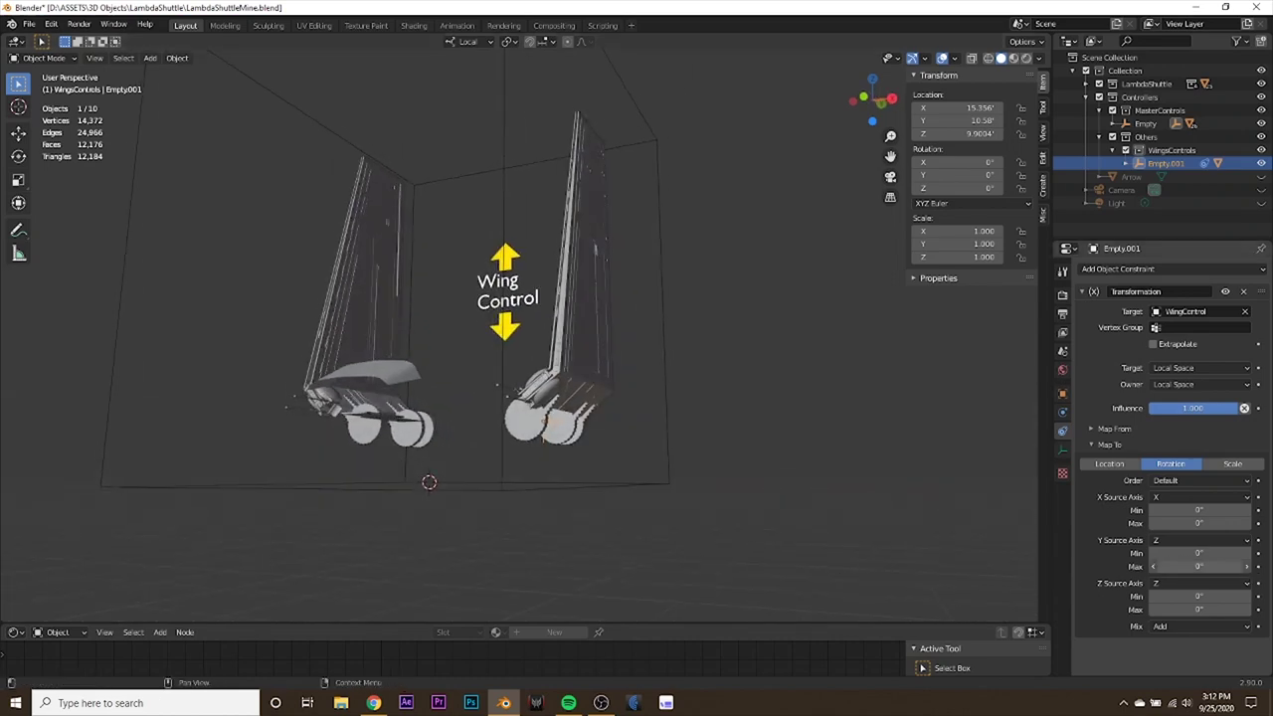
key("ctrl+z")
Set the minimum Y rotation in the Map To settings of the hinge empty's Transformation constraint to 130°.
mouse_move(1190, 553)
left_mouse_down()
mouse_move(1263, 553)
mouse_move(1198, 553)
left_mouse_up()
scroll(743, 528, "up", 2)
middle_click_drag(744, 529, 596, 445)
scroll(633, 506, "up", 1)
scroll(597, 514, "up", 4)
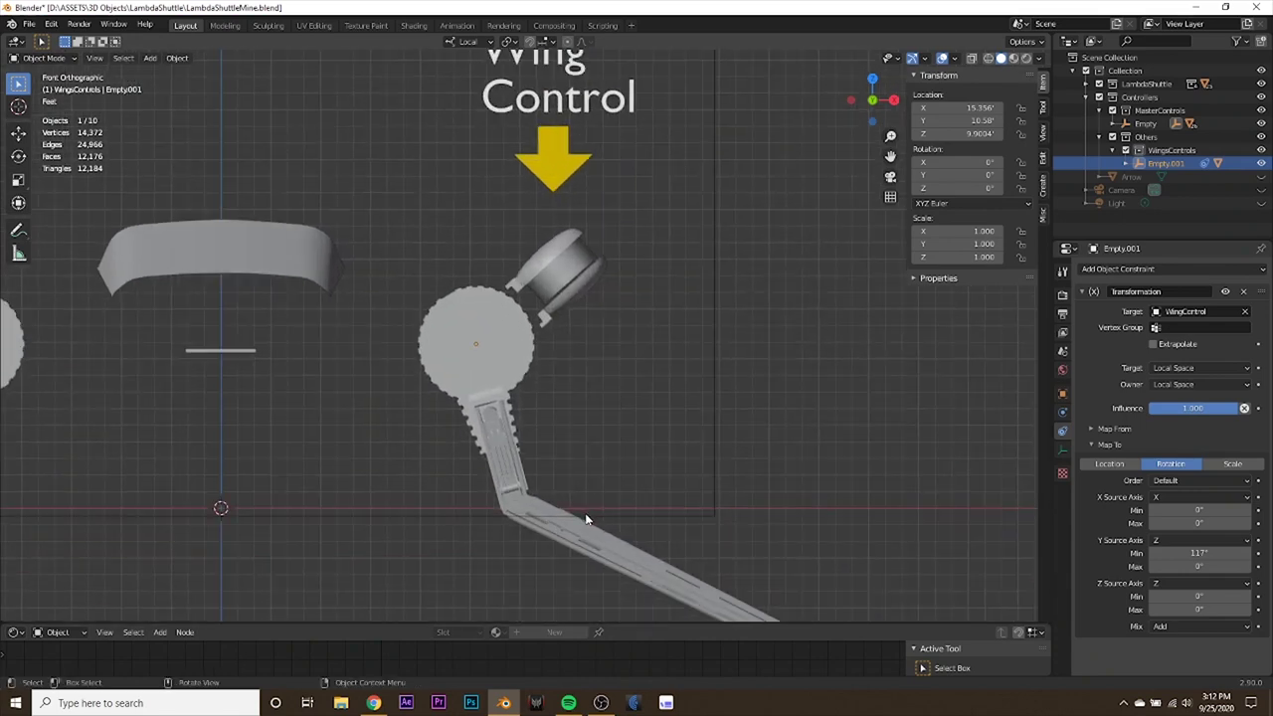
scroll(585, 519, "up", 1)
middle_click_drag(584, 542, 593, 451, "shift")
mouse_move(1198, 553)
left_mouse_down()
mouse_move(1225, 553)
mouse_move(1211, 554)
left_mouse_up()
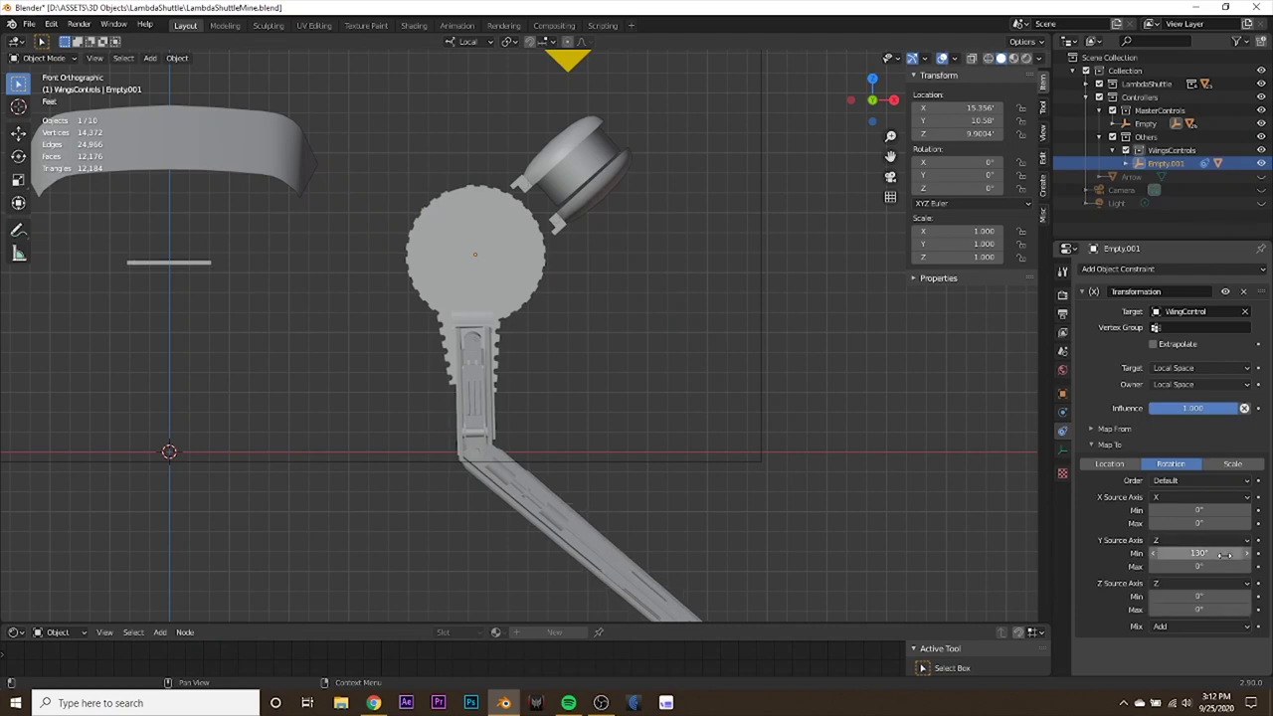
Select the Wing Control and test-move it along its local Z axis and freely, cancelling each move.
middle_click_drag(712, 427, 311, 125)
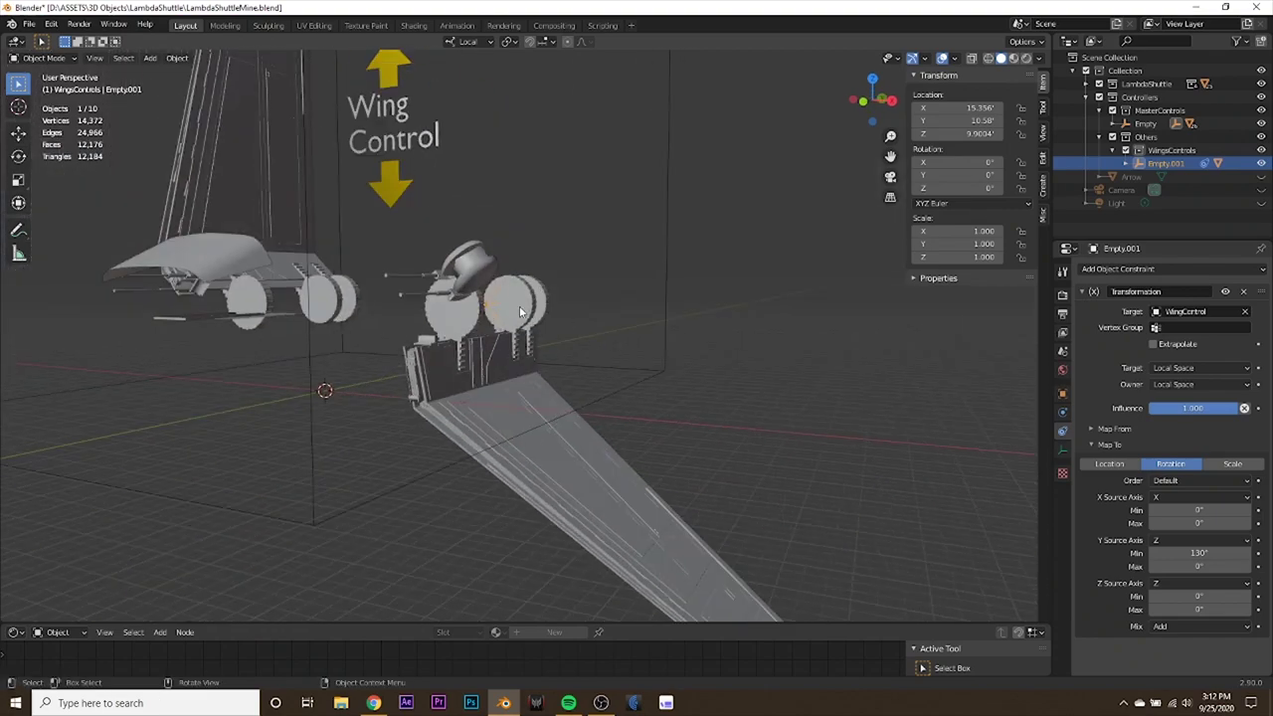
middle_click_drag(497, 228, 585, 504)
left_click(422, 358)
key("g")
key("z")
key("z")
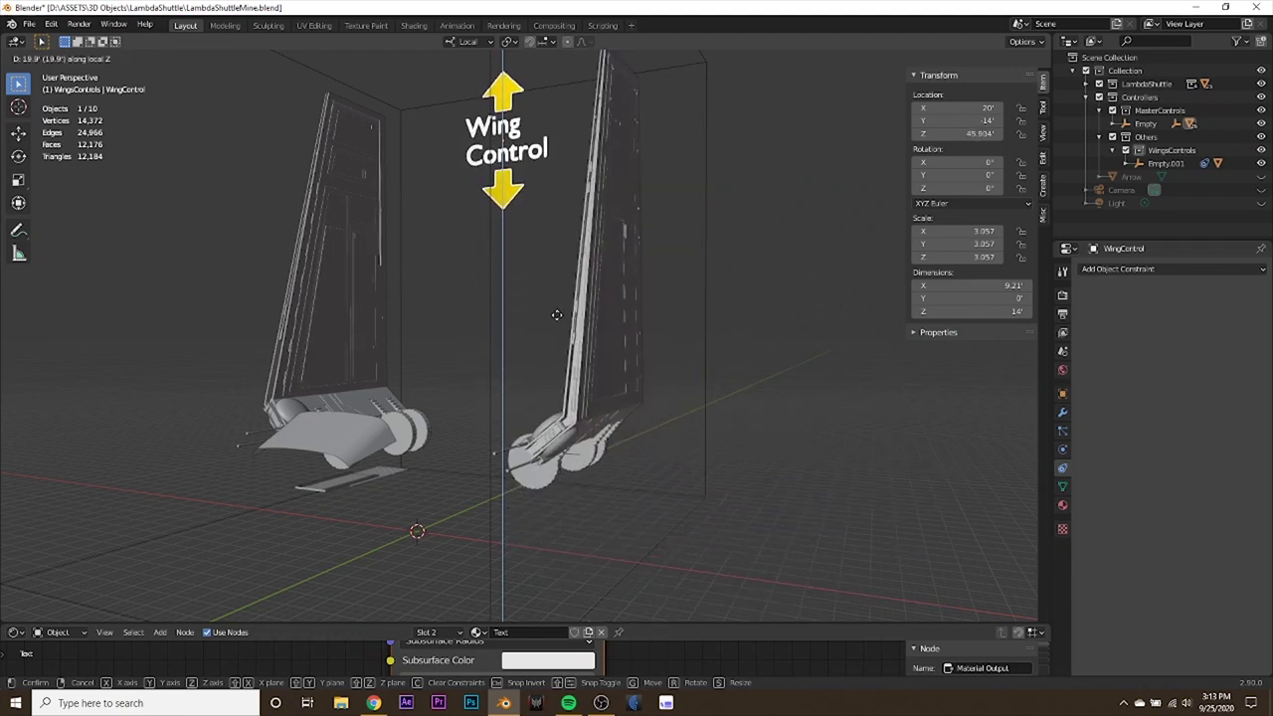
key("Escape")
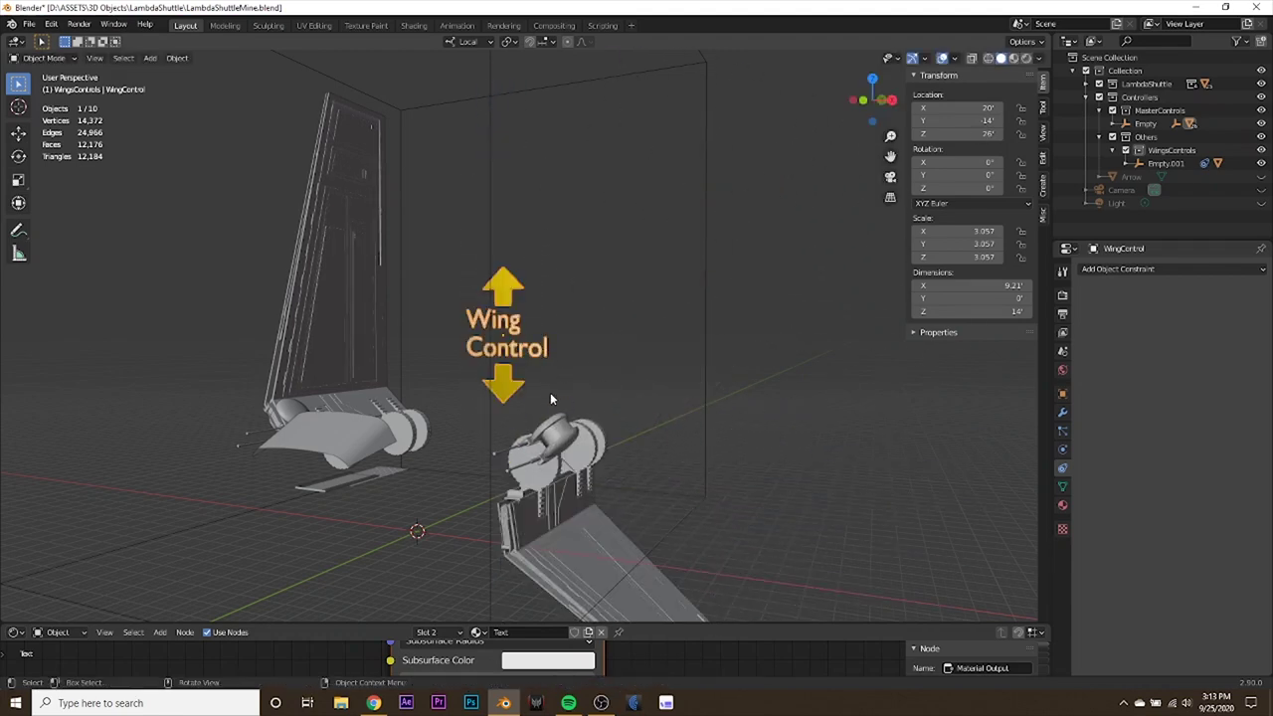
key("g")
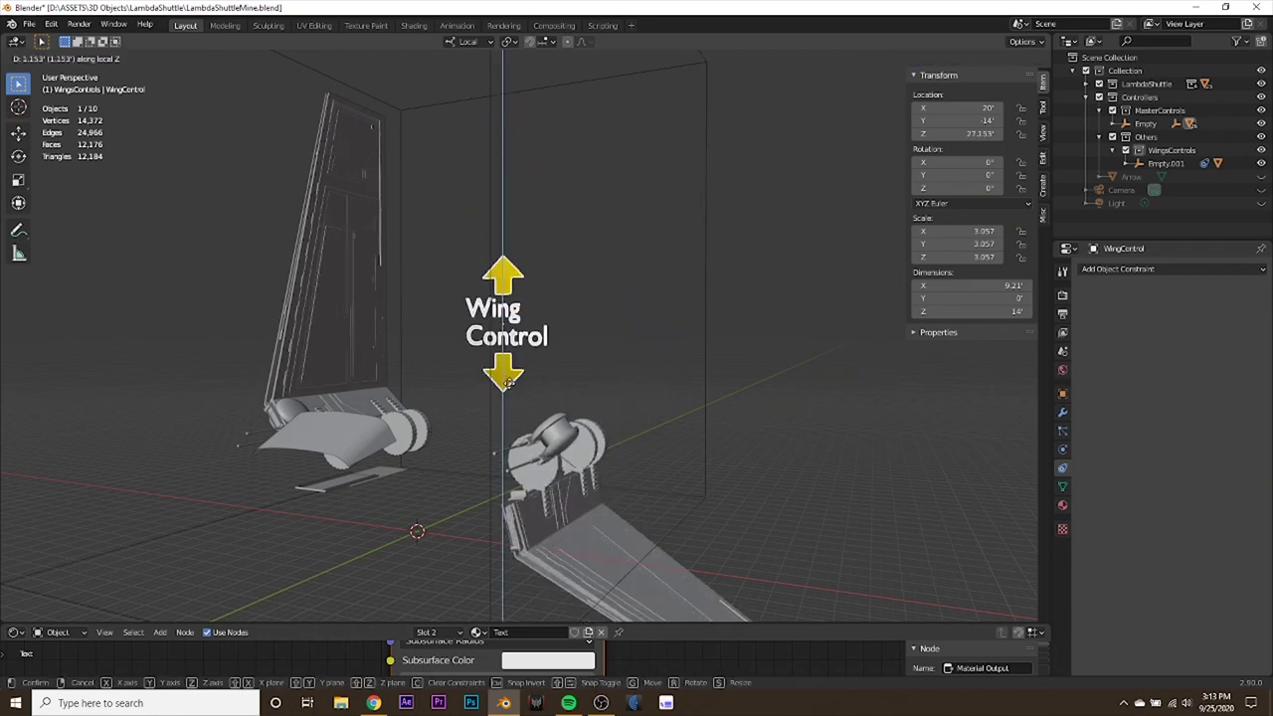
key("Escape")
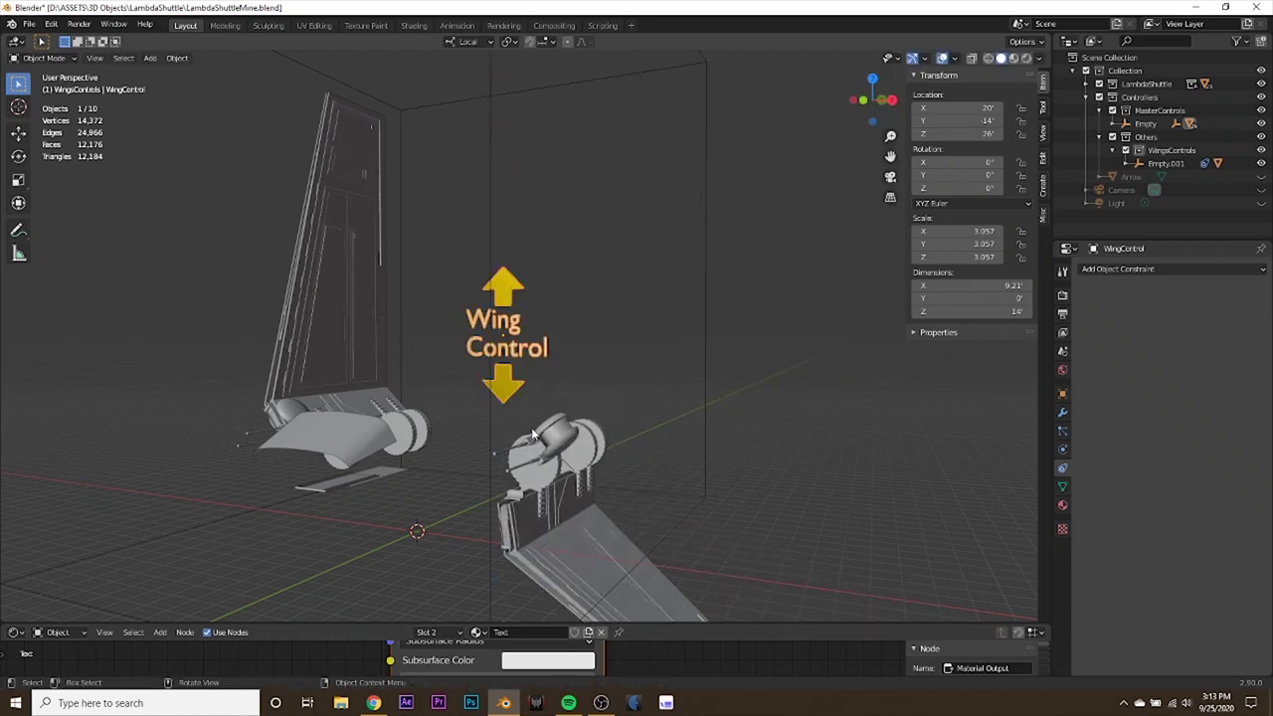
key("g")
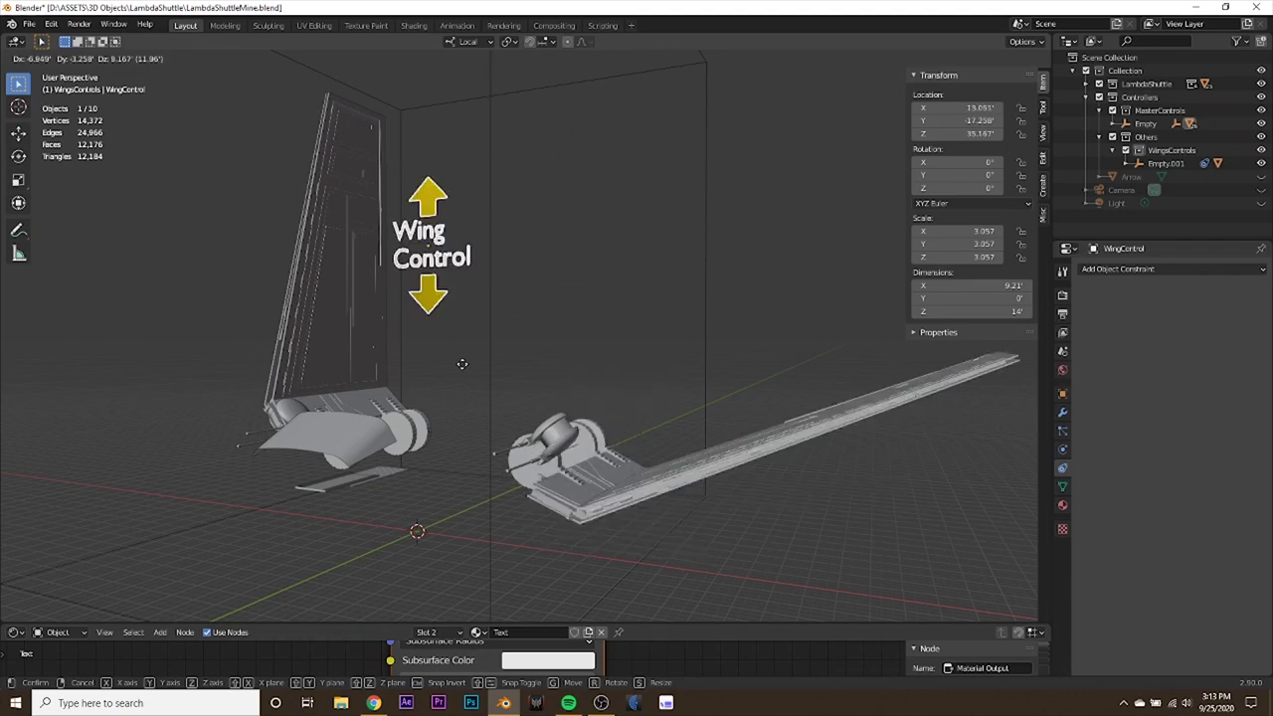
key("Escape")
Add a Limit Location constraint to the Wing Control and enable all its minimum and maximum X, Y and Z limits.
middle_click_drag(544, 345, 559, 365)
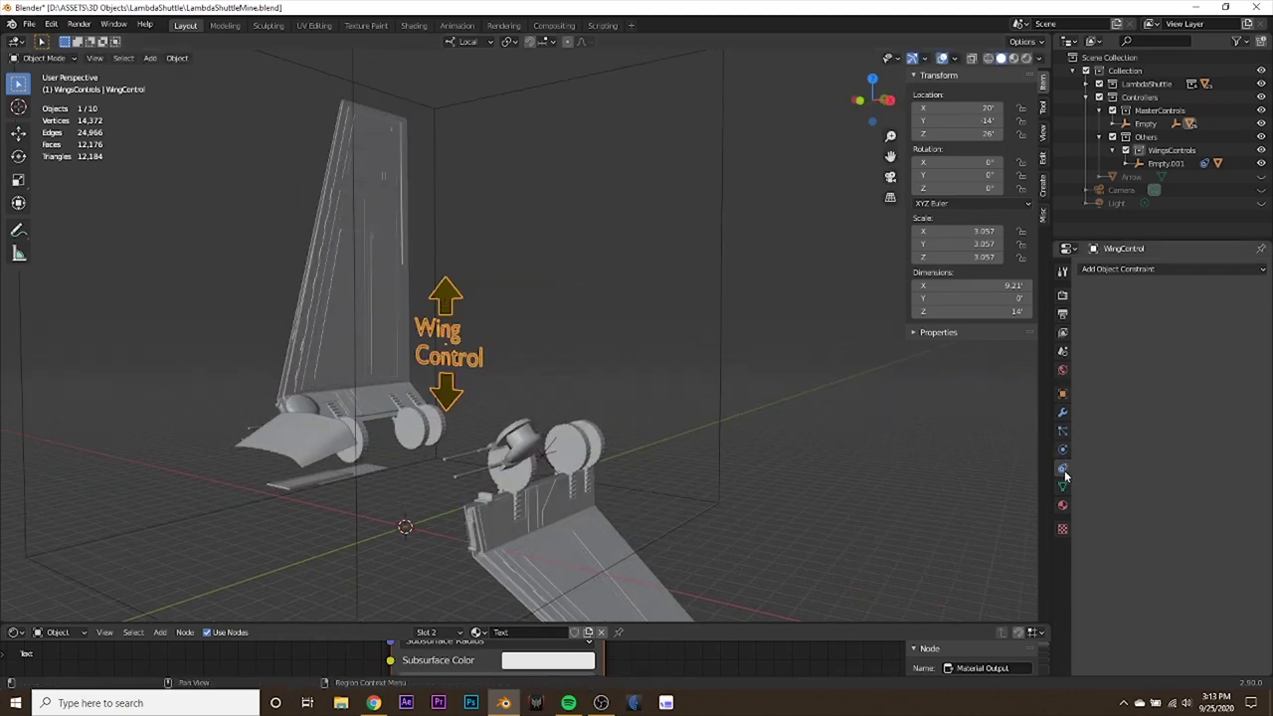
left_click(1140, 271)
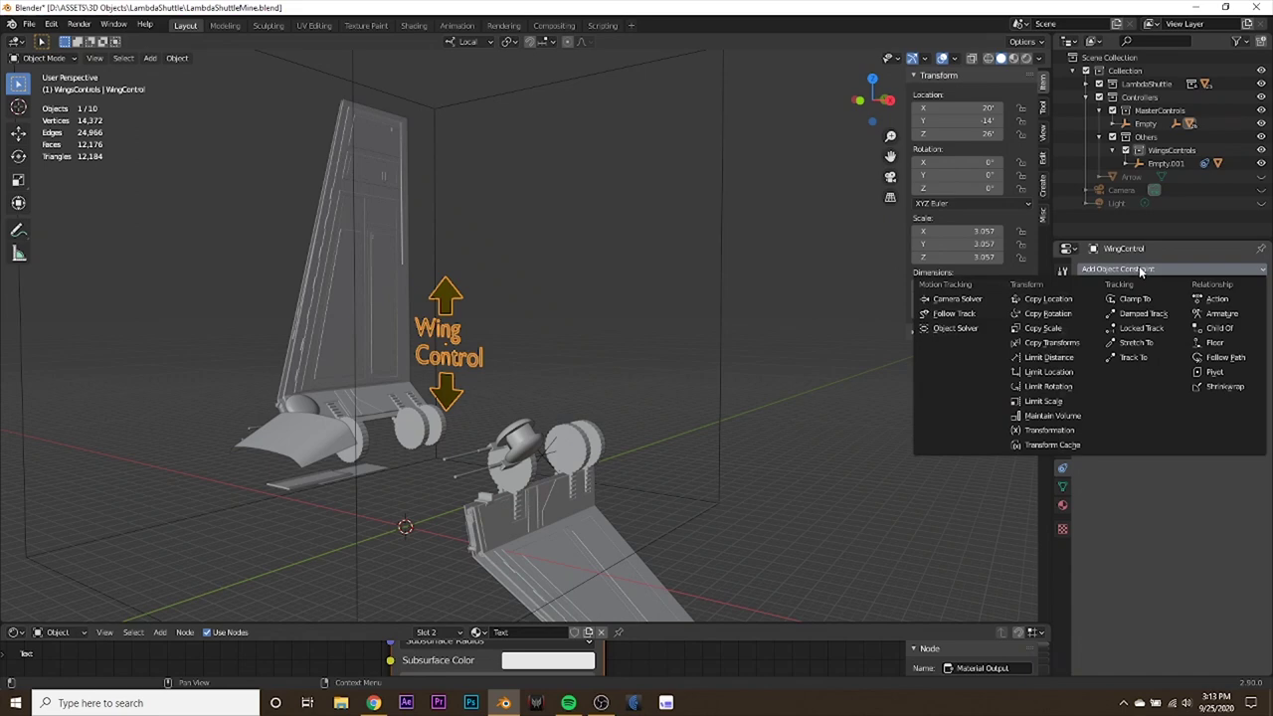
left_click(1083, 376)
middle_click_drag(743, 484, 755, 481)
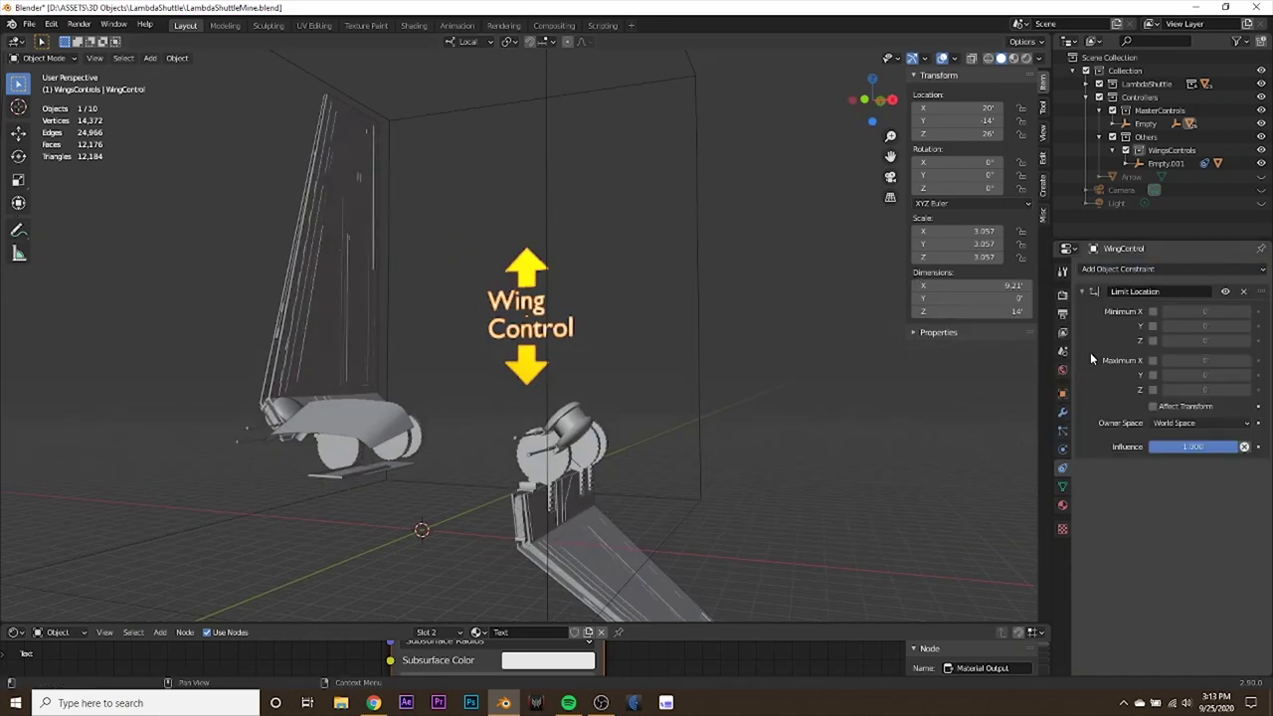
left_click_drag(1153, 312, 1153, 390)
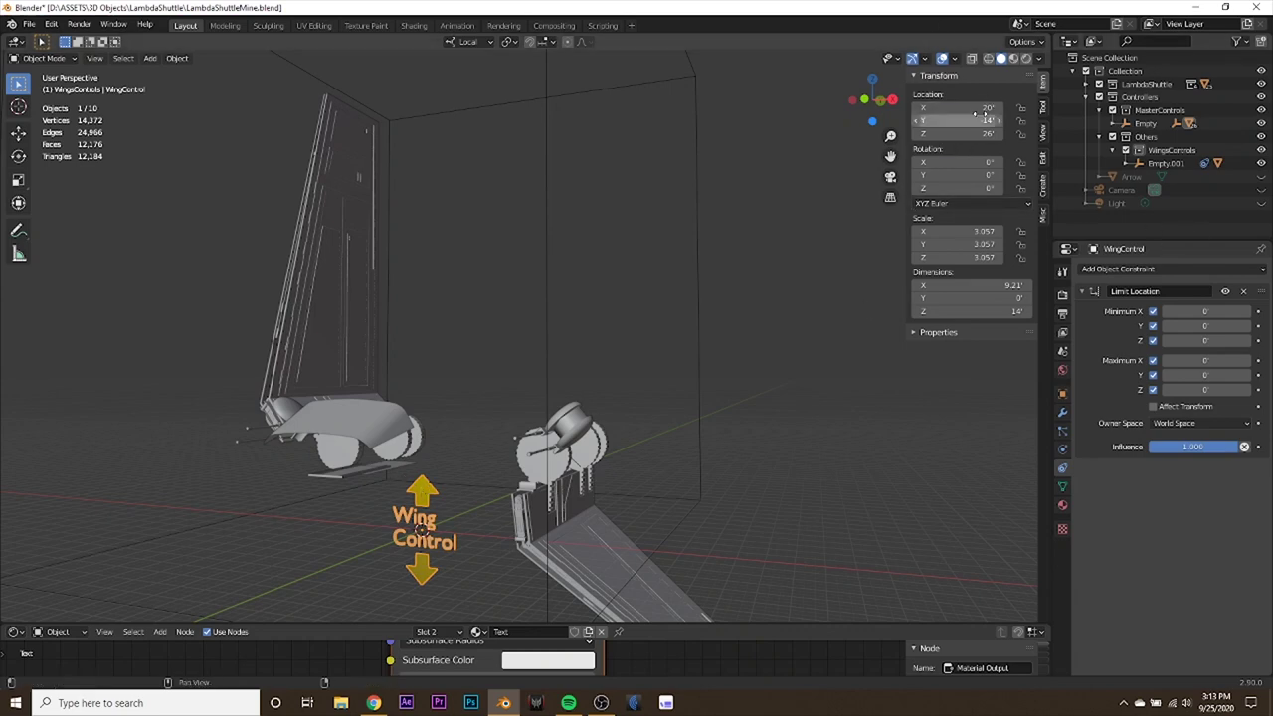
Set both X limits to 20', both Y limits to -14', the minimum Z to 26' and the maximum Z to 45'.
key("minus")
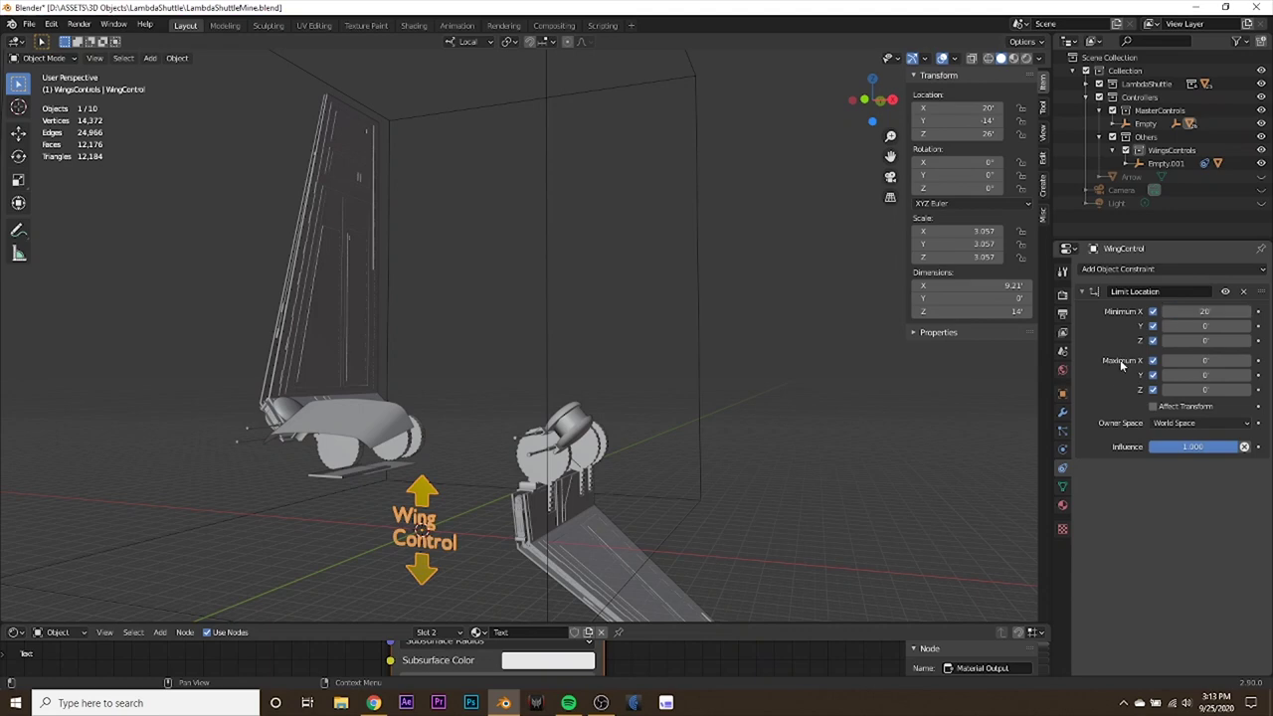
left_click(1208, 361)
type("20")
key("Return")
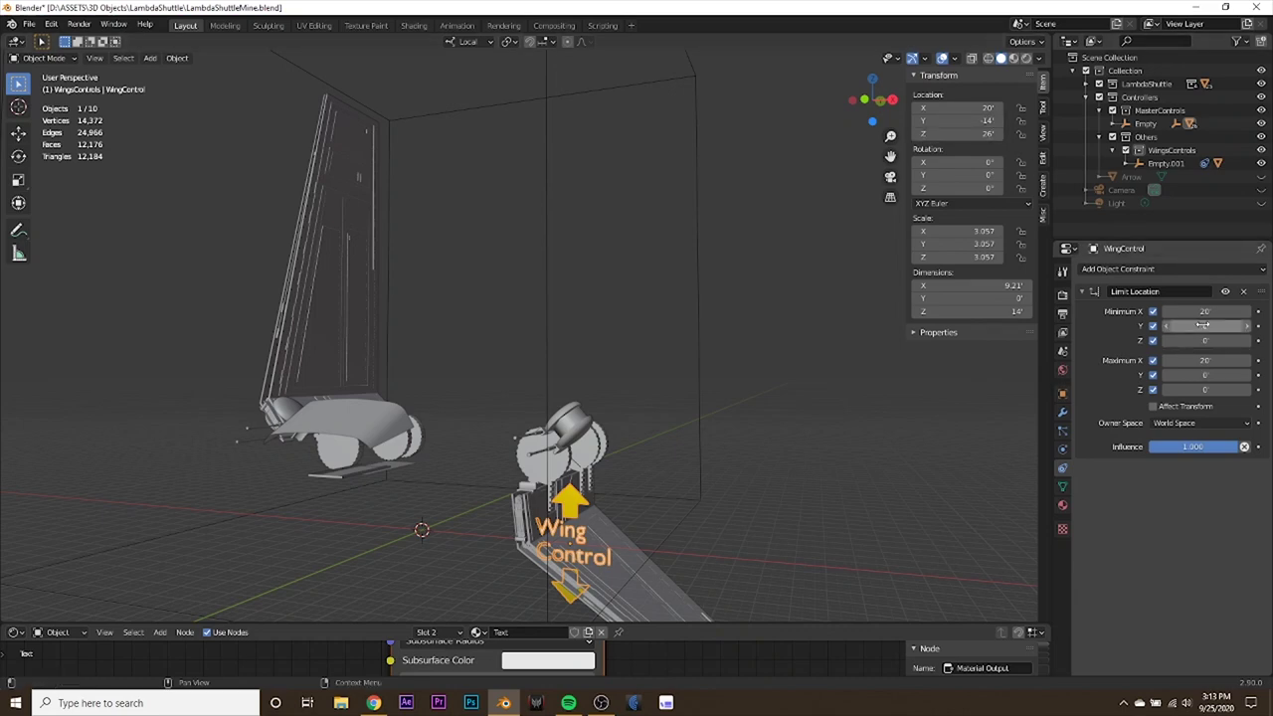
type("-14")
key("Return")
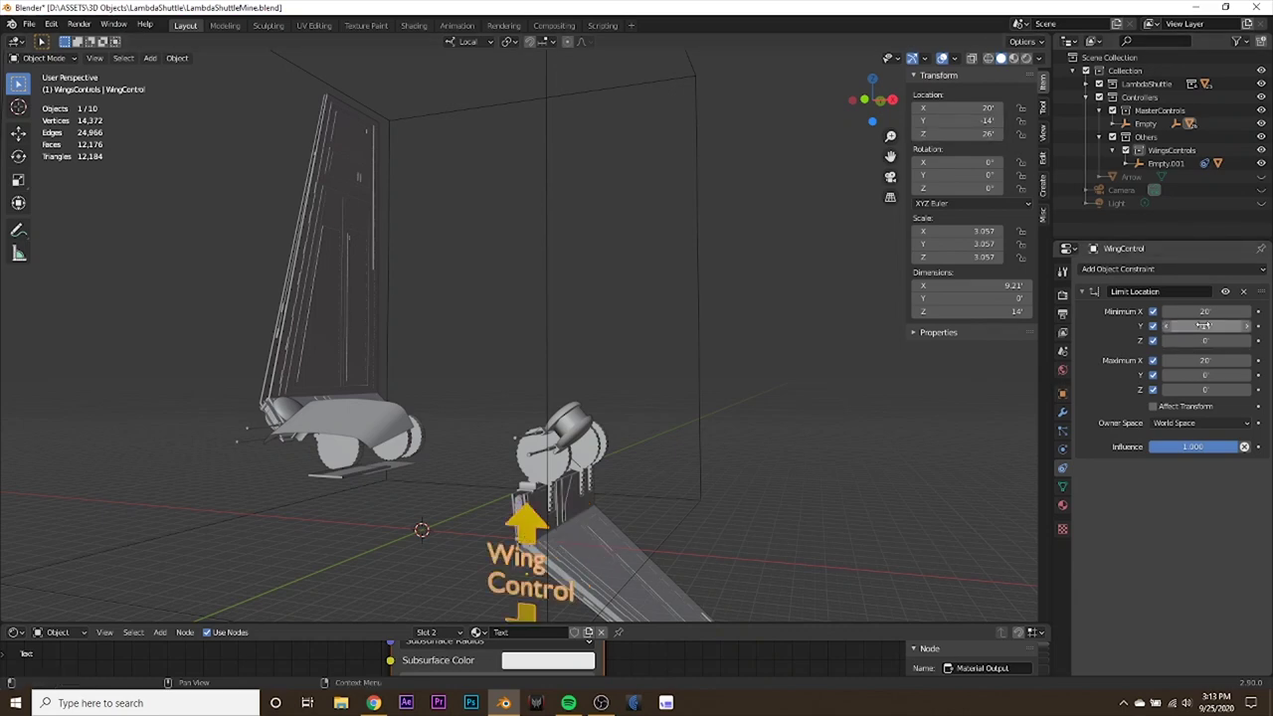
left_click(1203, 373)
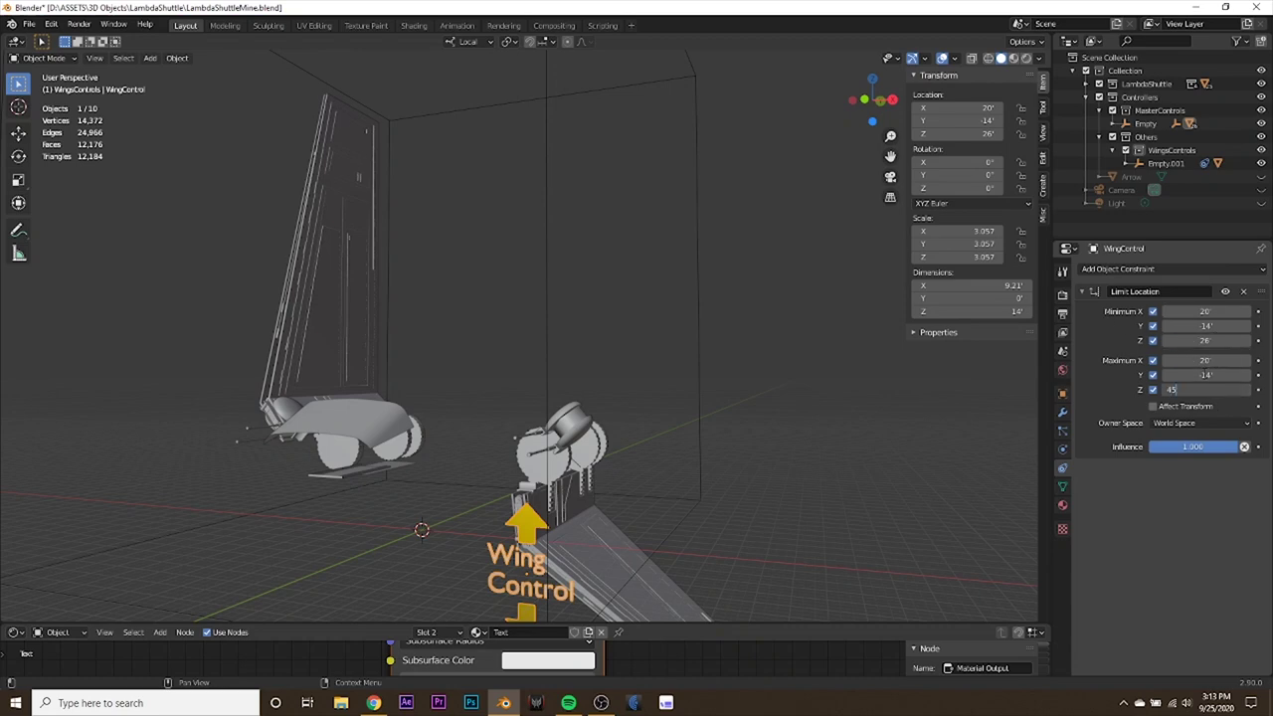
key("Return")
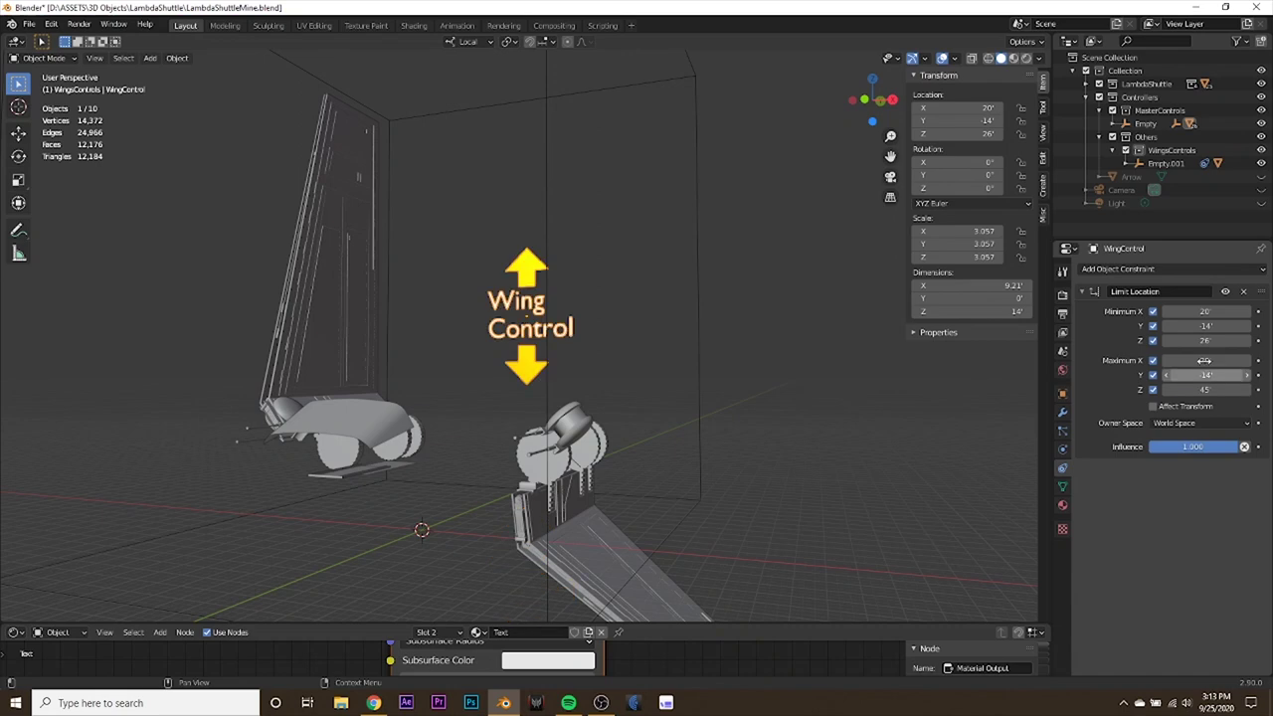
Enable Affect Transform with Local Space as owner space and test-move the Wing Control, cancelling the move.
left_click(1168, 424)
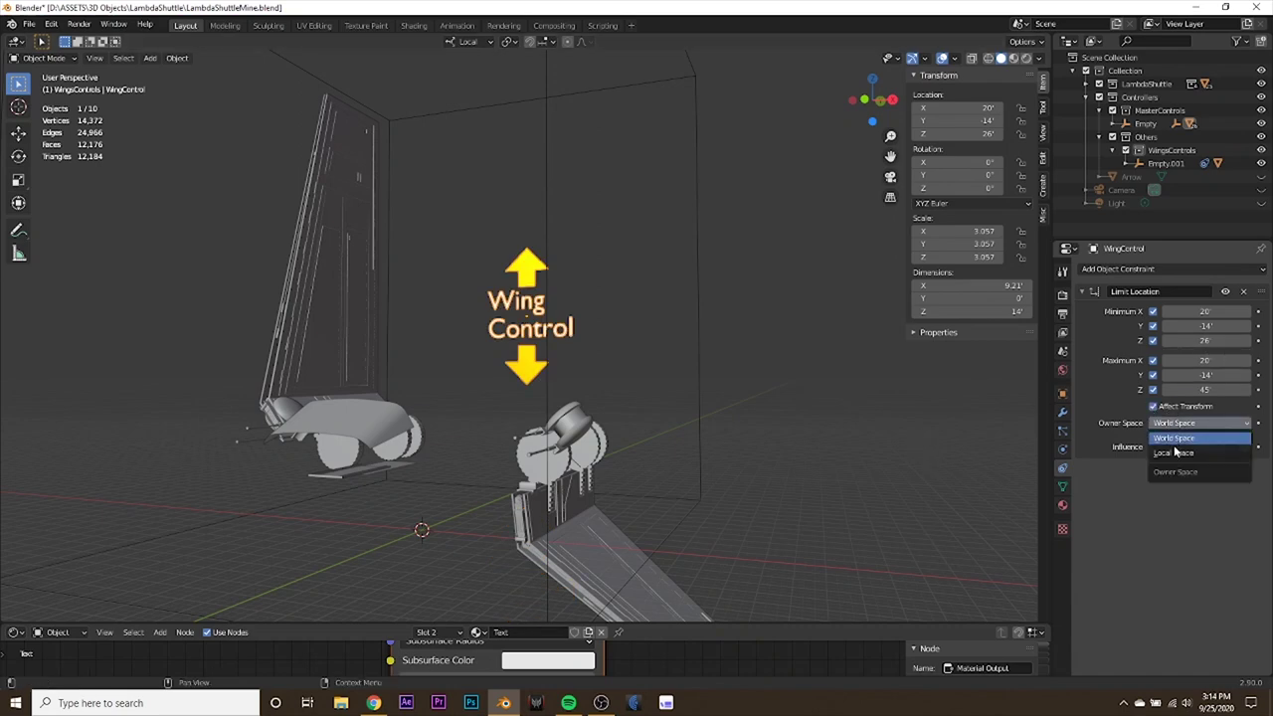
left_click(1173, 451)
middle_click_drag(358, 377, 629, 416)
key("g")
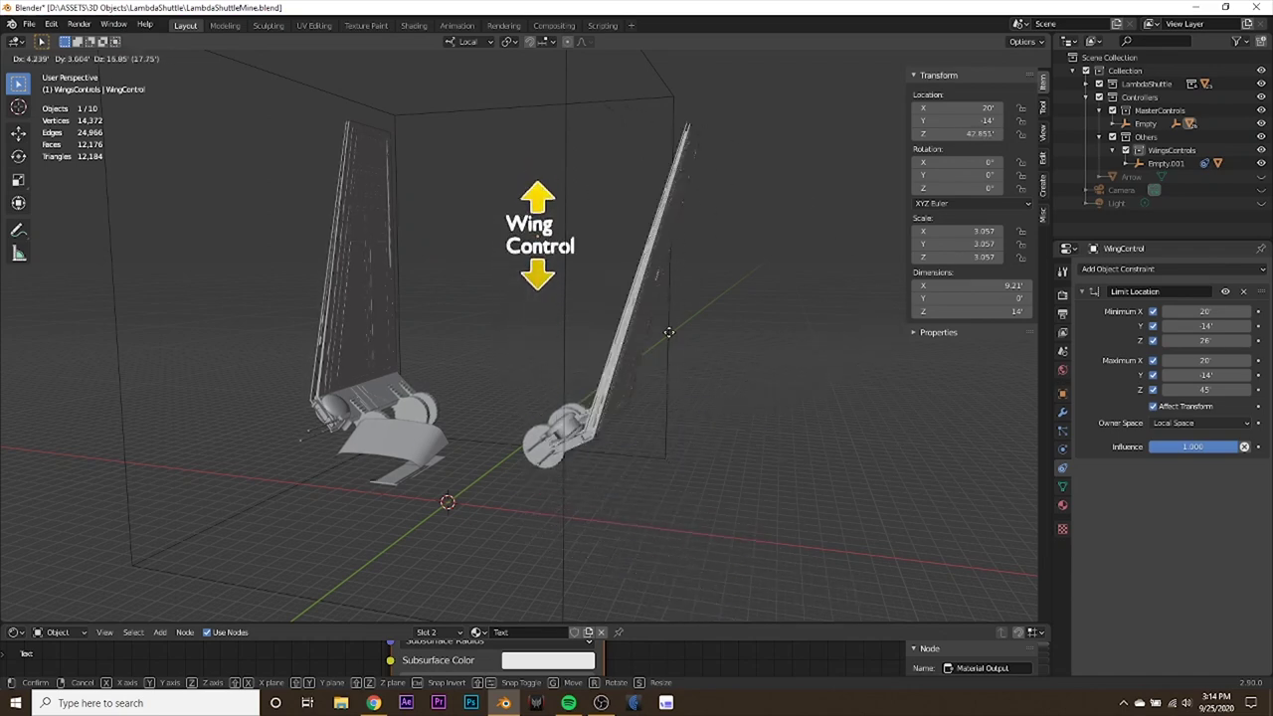
right_click(687, 215)
Move the Wing Control up to its upper Z limit of 45'.
middle_click_drag(693, 390, 537, 398)
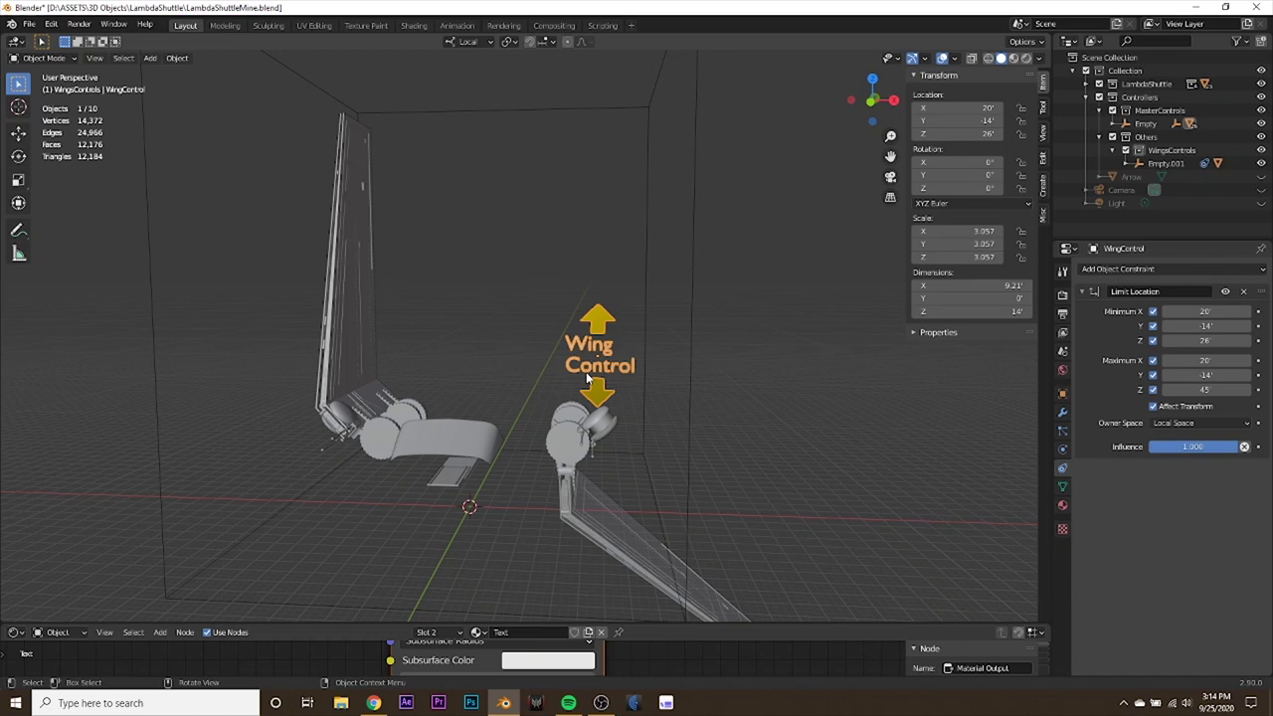
middle_click_drag(586, 371, 620, 437)
key("g")
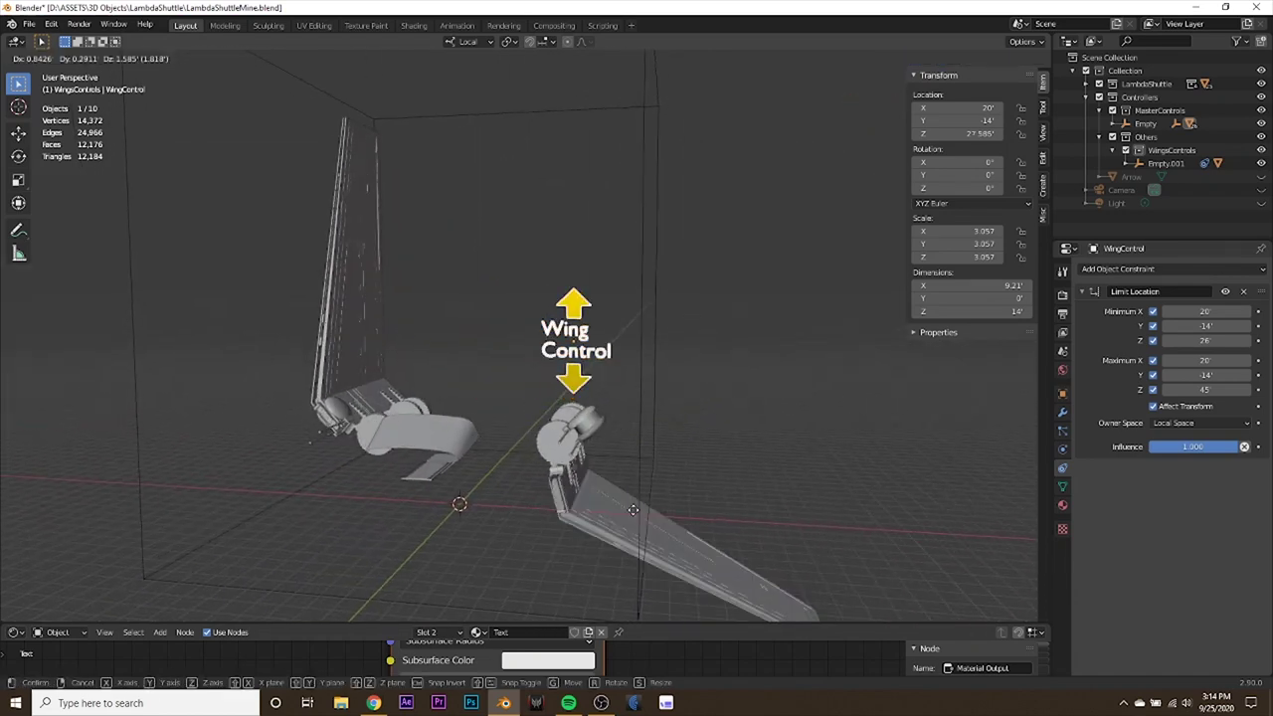
left_click(533, 401)
middle_click_drag(533, 401, 632, 412)
middle_click_drag(625, 483, 570, 447)
Duplicate the hinge empty and move the copy about -30.66' along X onto the opposite wing's hinge.
key("KP_1")
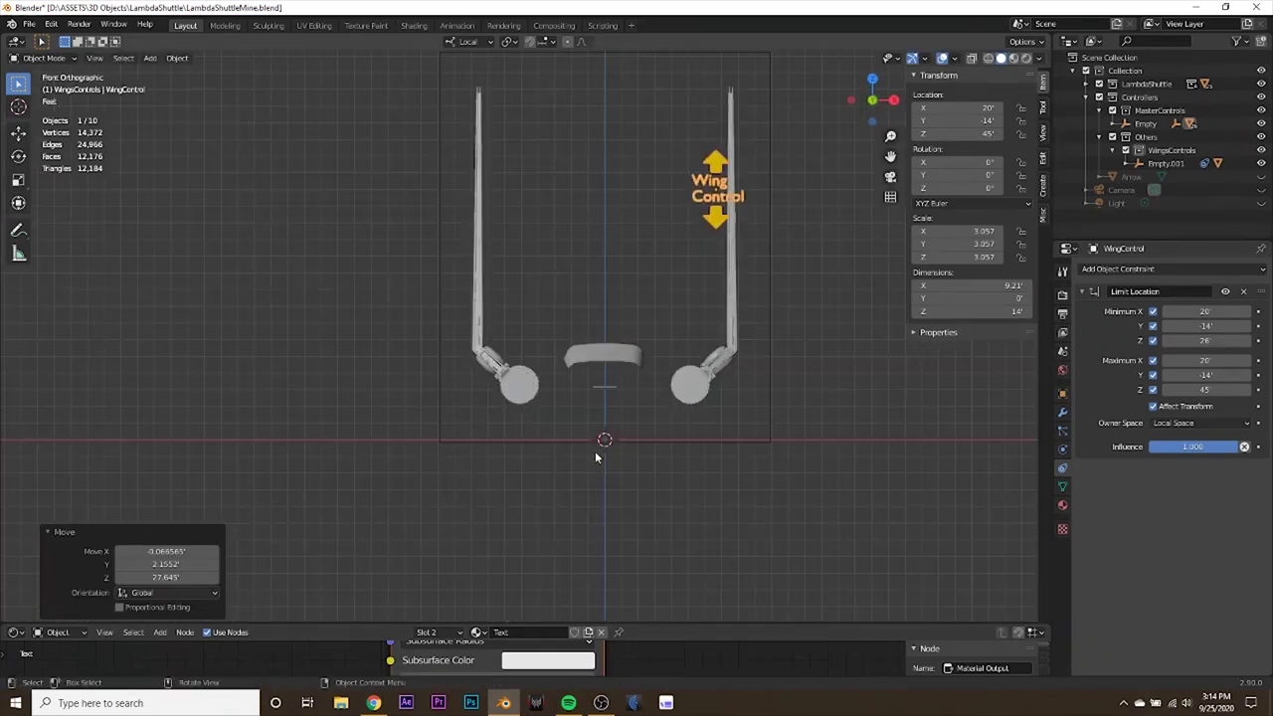
scroll(601, 450, "up", 3)
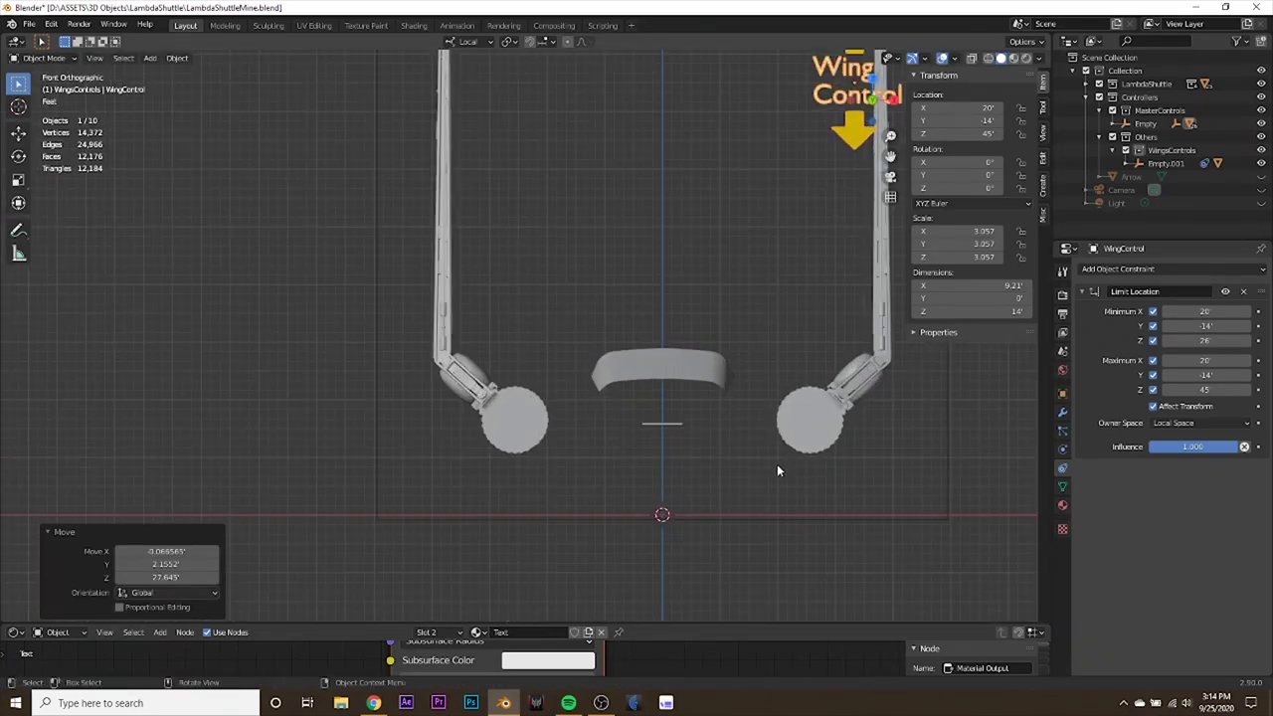
middle_click_drag(777, 471, 689, 478)
left_click(676, 480)
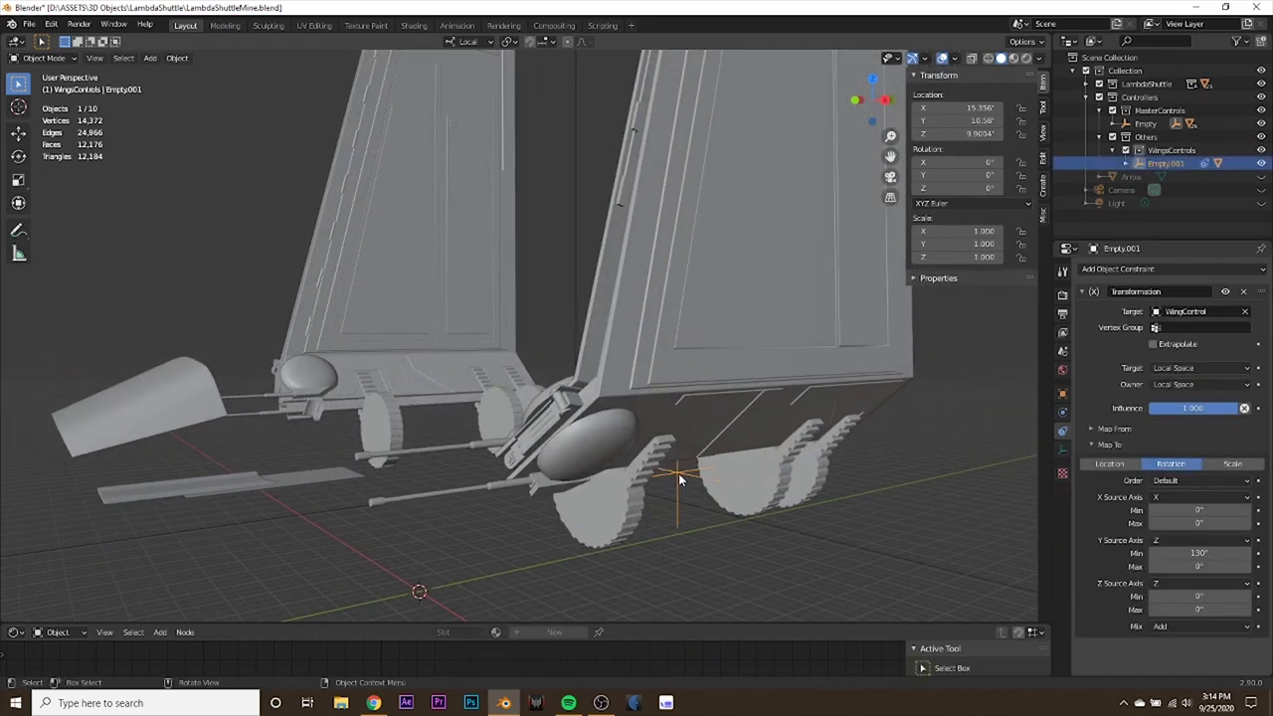
key("KP_1")
scroll(767, 478, "up", 2)
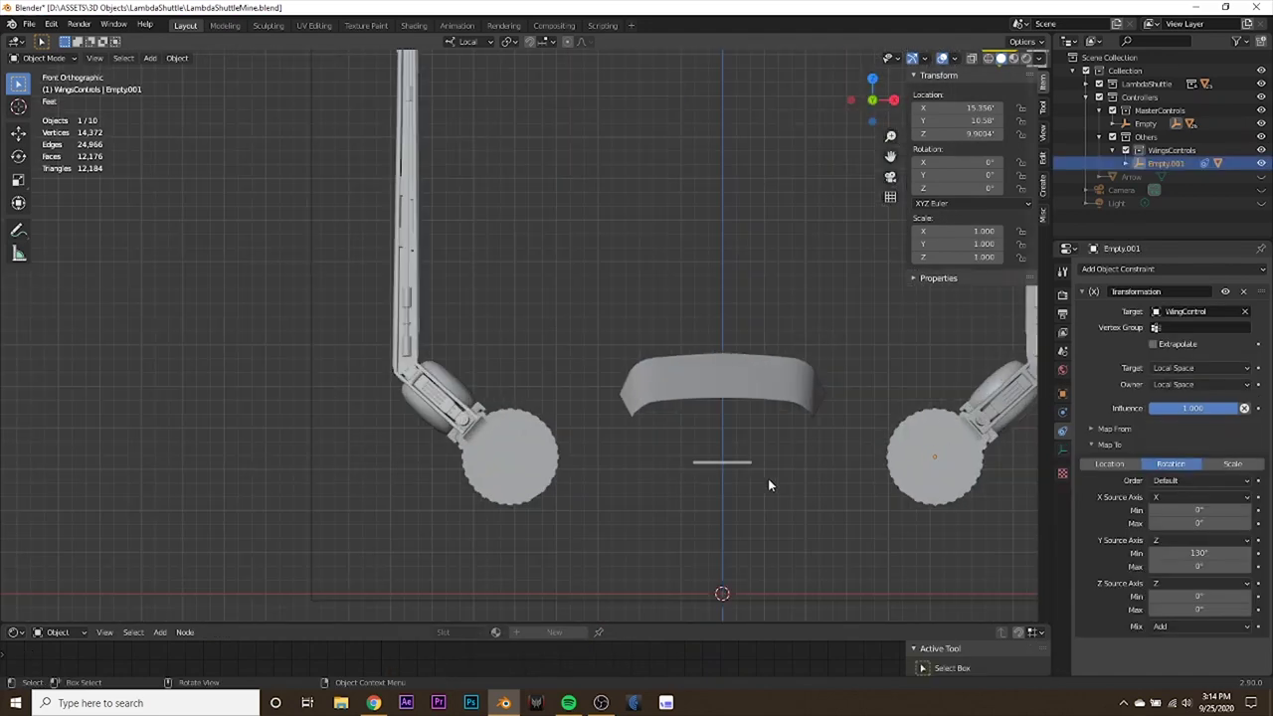
key("shift+d")
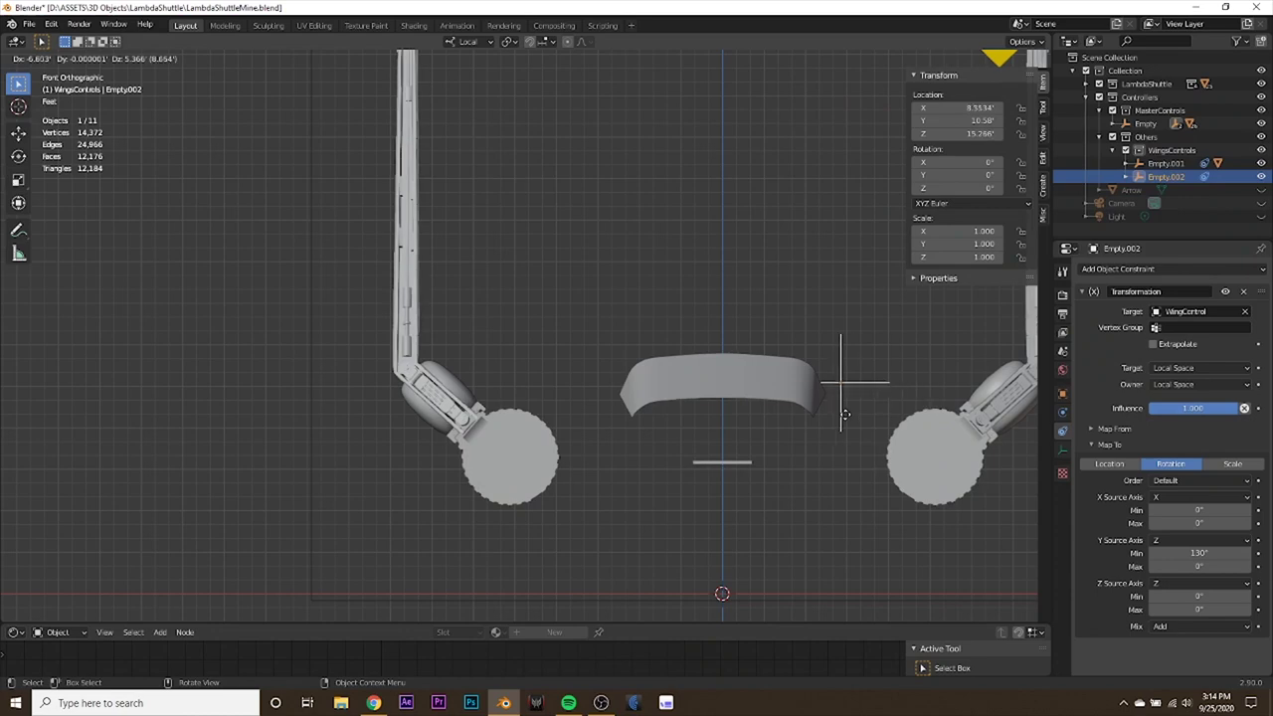
key("x")
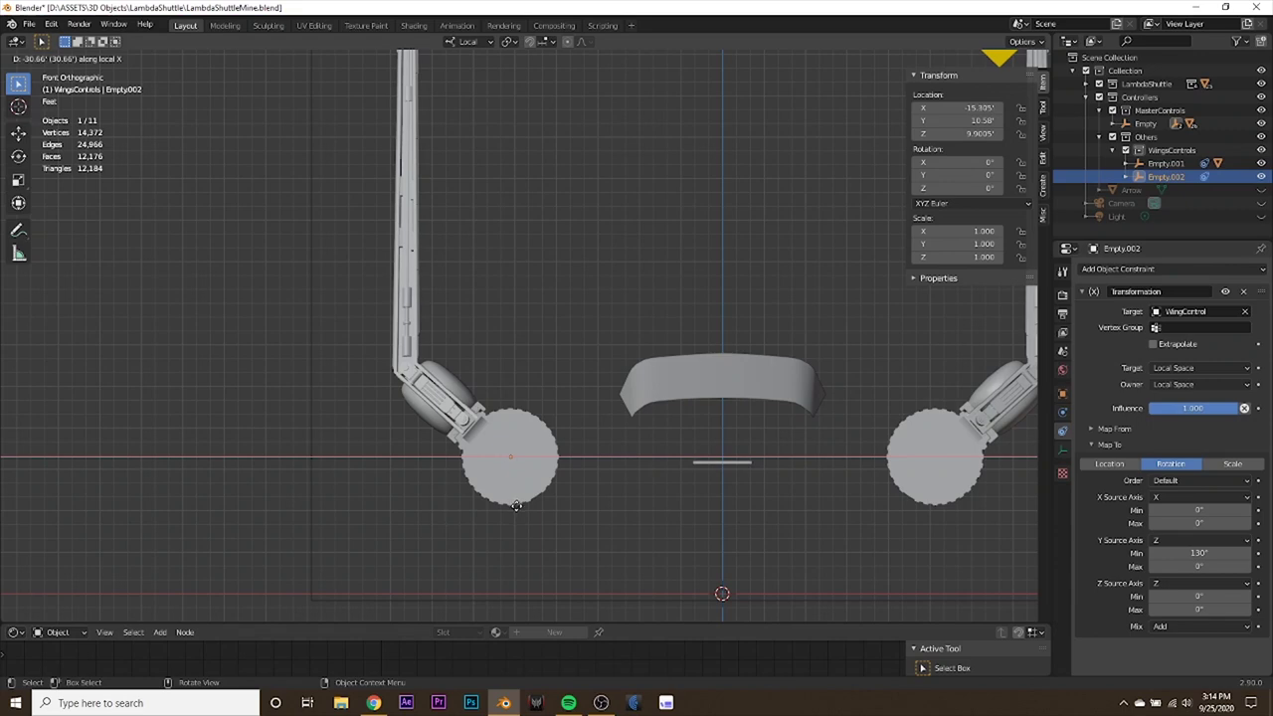
left_click(516, 505)
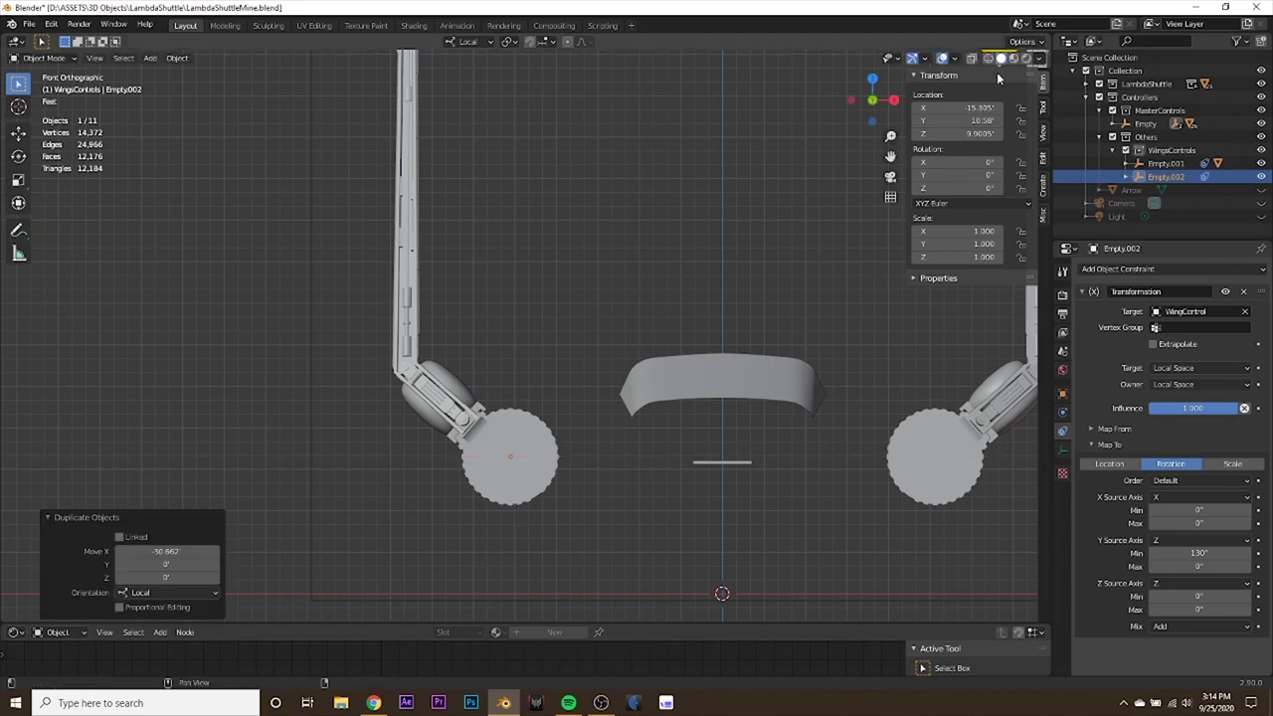
Fine-tune the duplicated empty along X to about -15.353' so it sits at the centre of the round hinge.
scroll(601, 473, "up", 6)
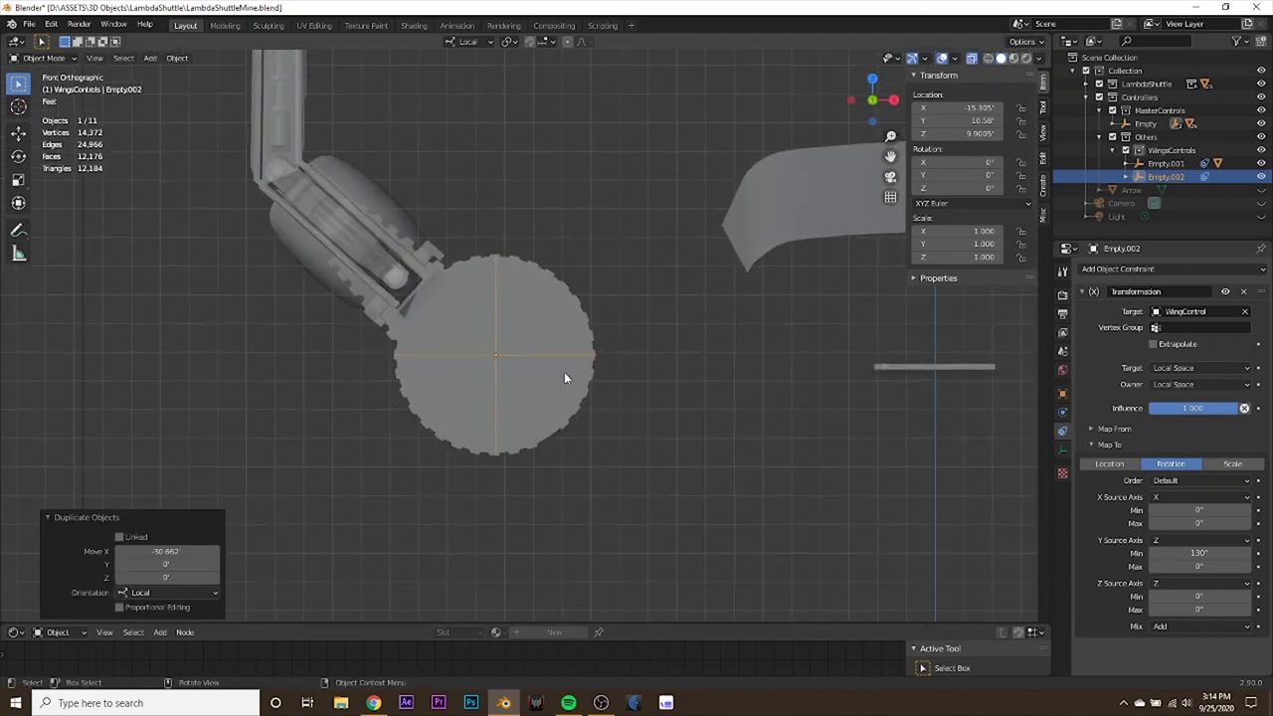
key("g")
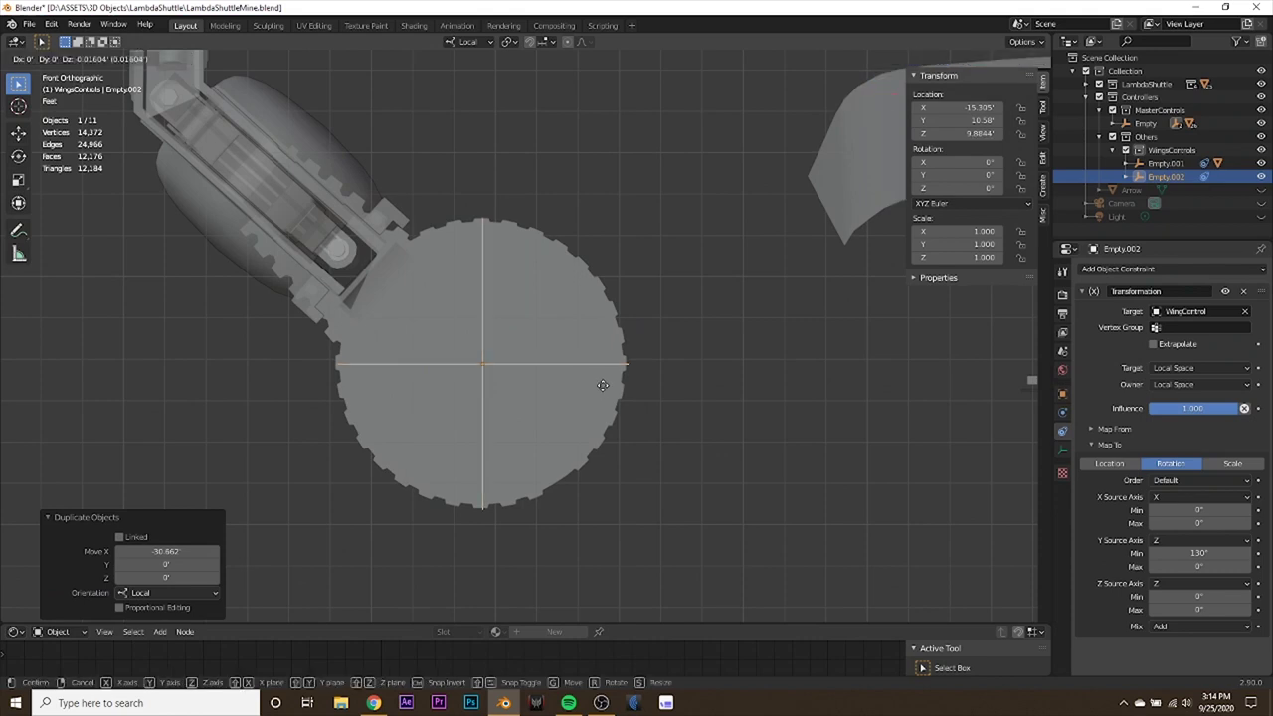
key("x")
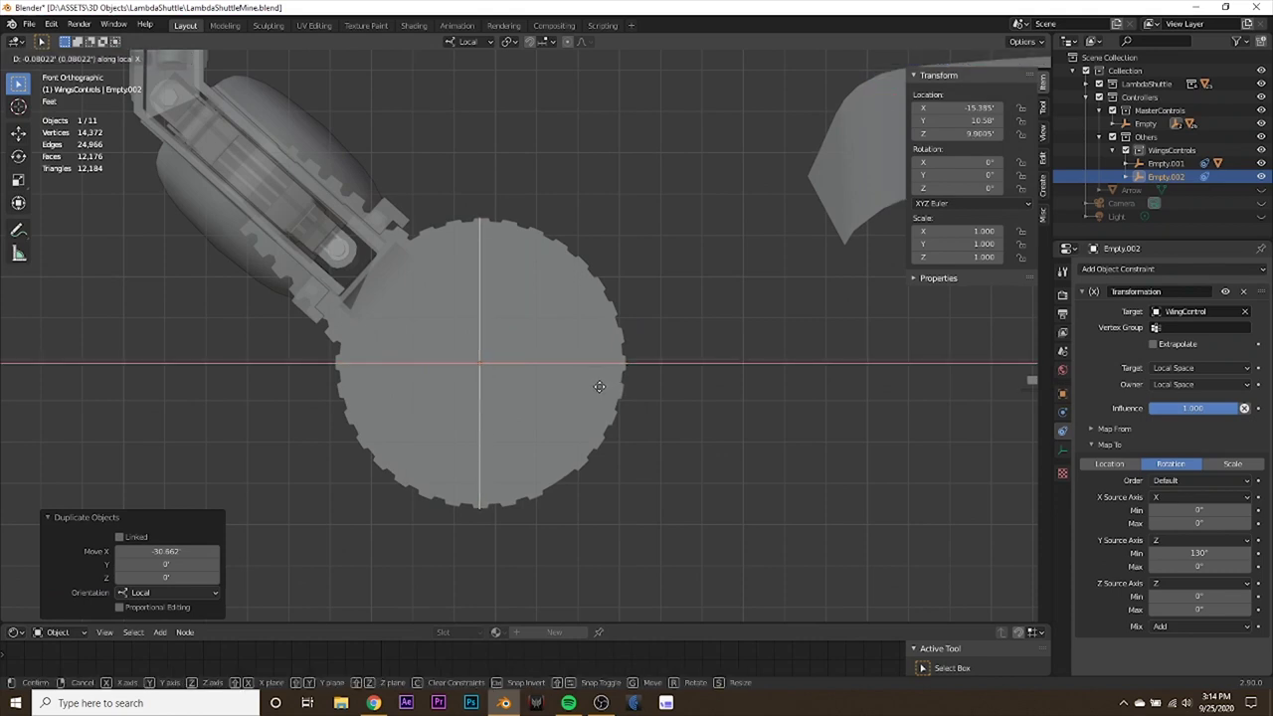
left_click(599, 387)
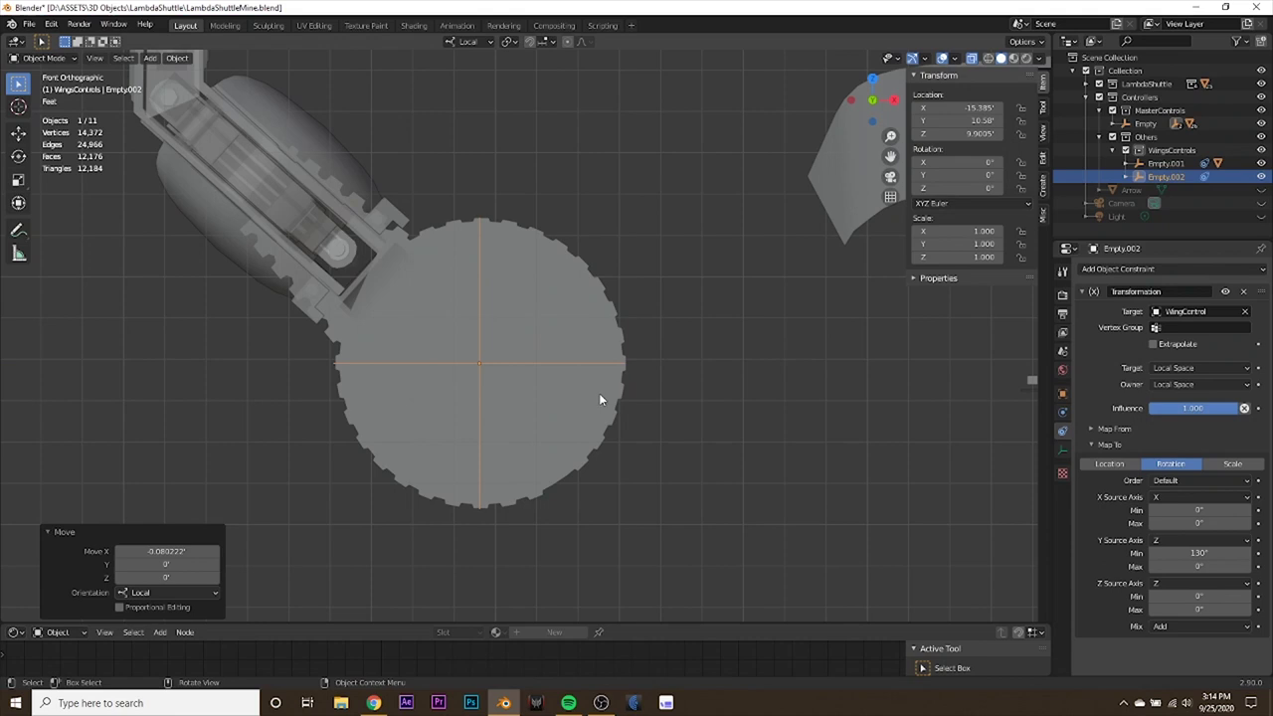
key("g")
key("x")
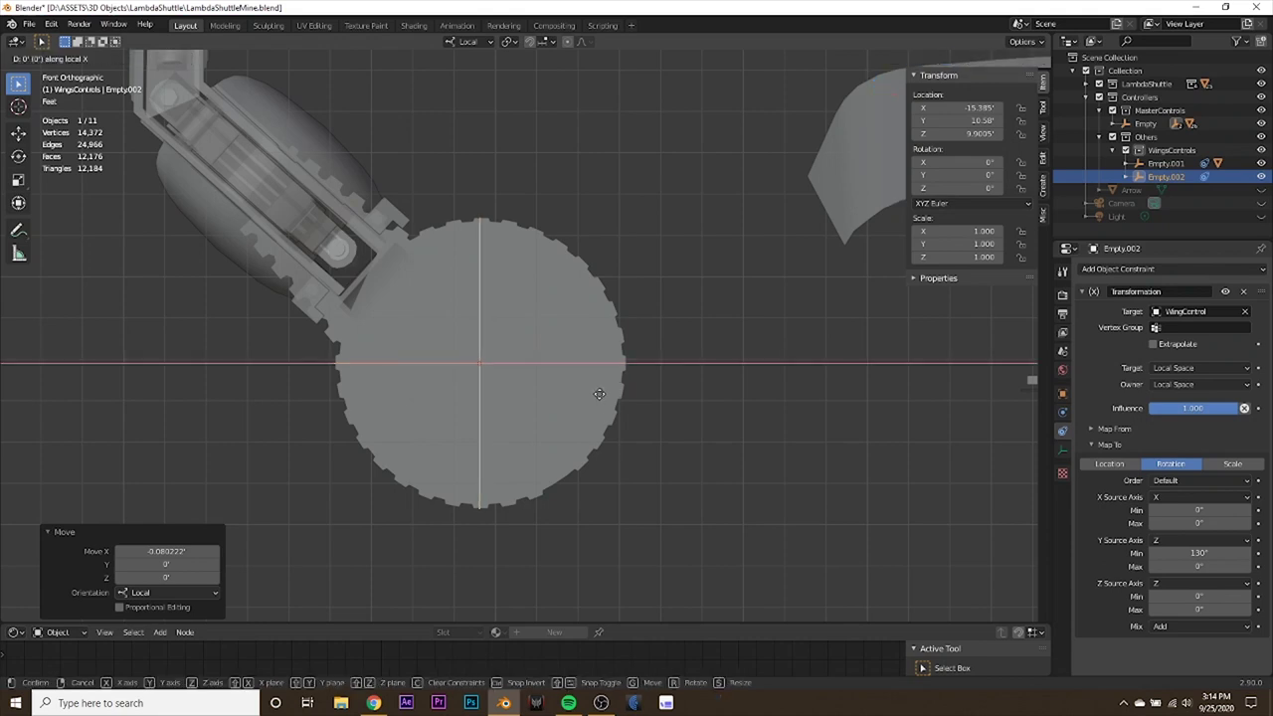
left_click(600, 393)
scroll(606, 392, "down", 6)
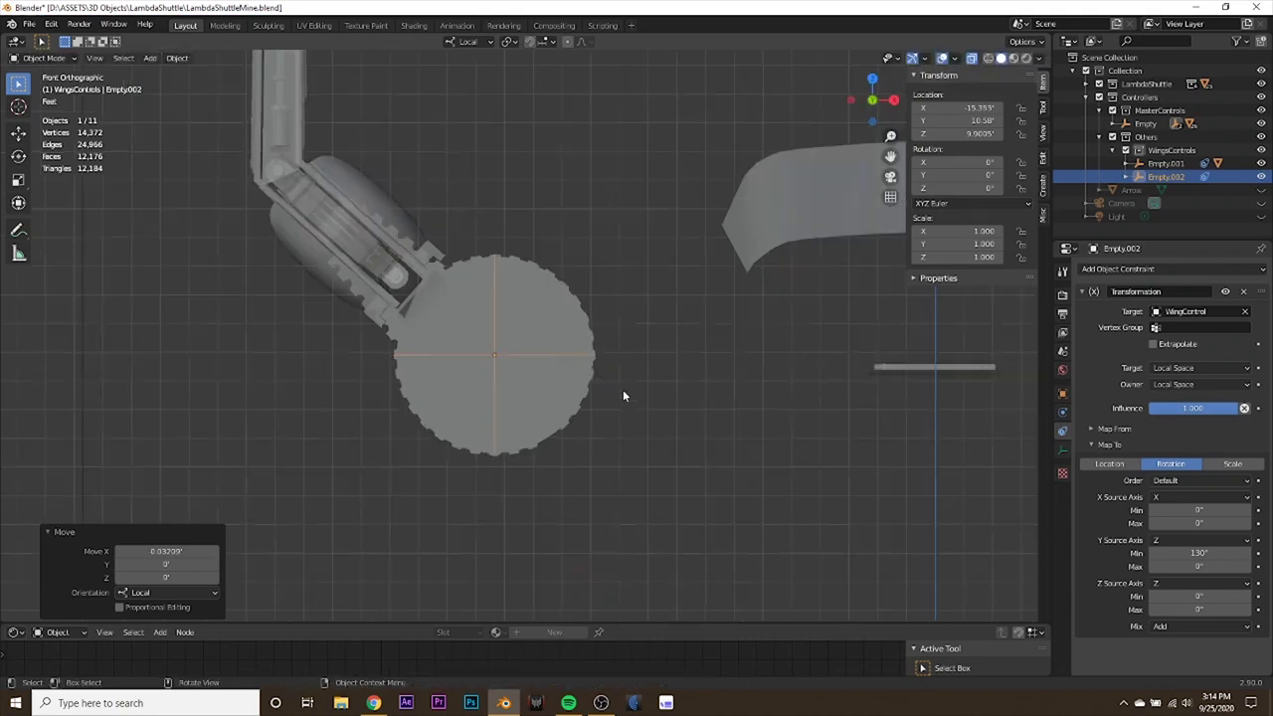
scroll(606, 318, "down", 4)
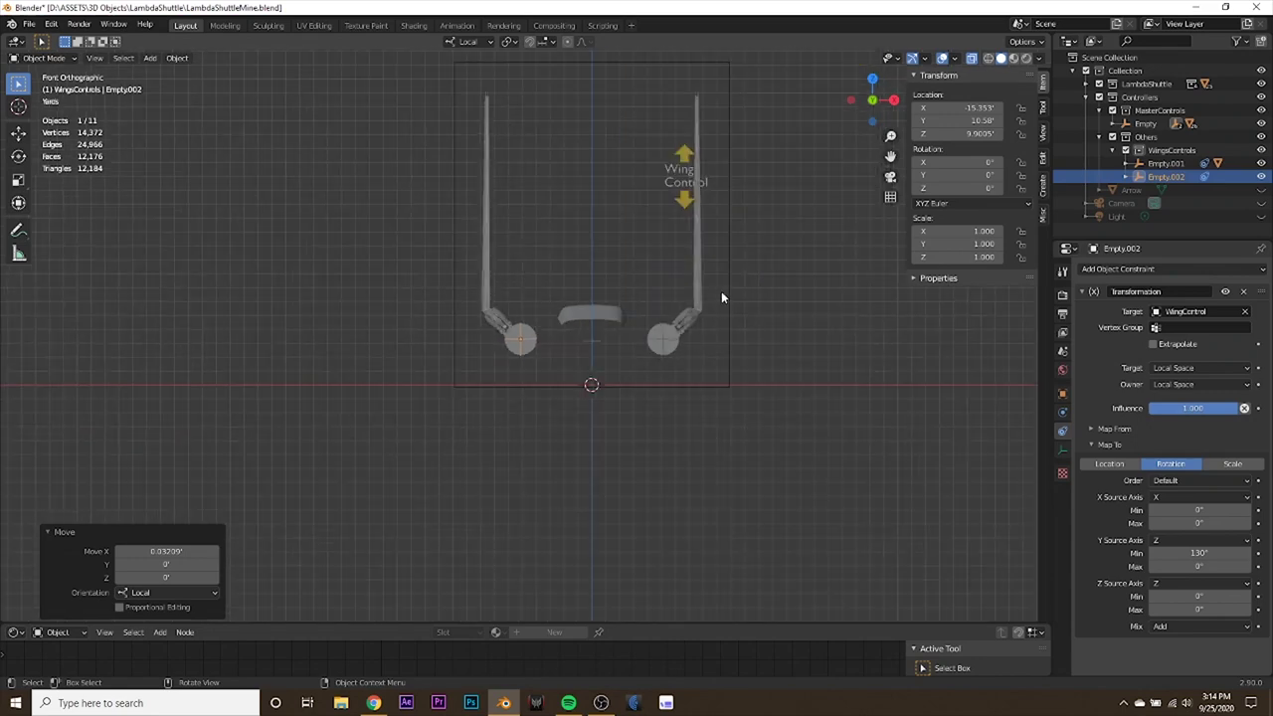
Turn off X-ray display and test-move the Wing Control at its upper Z limit.
middle_click_drag(721, 292, 694, 310)
left_click(699, 198)
left_click(974, 60)
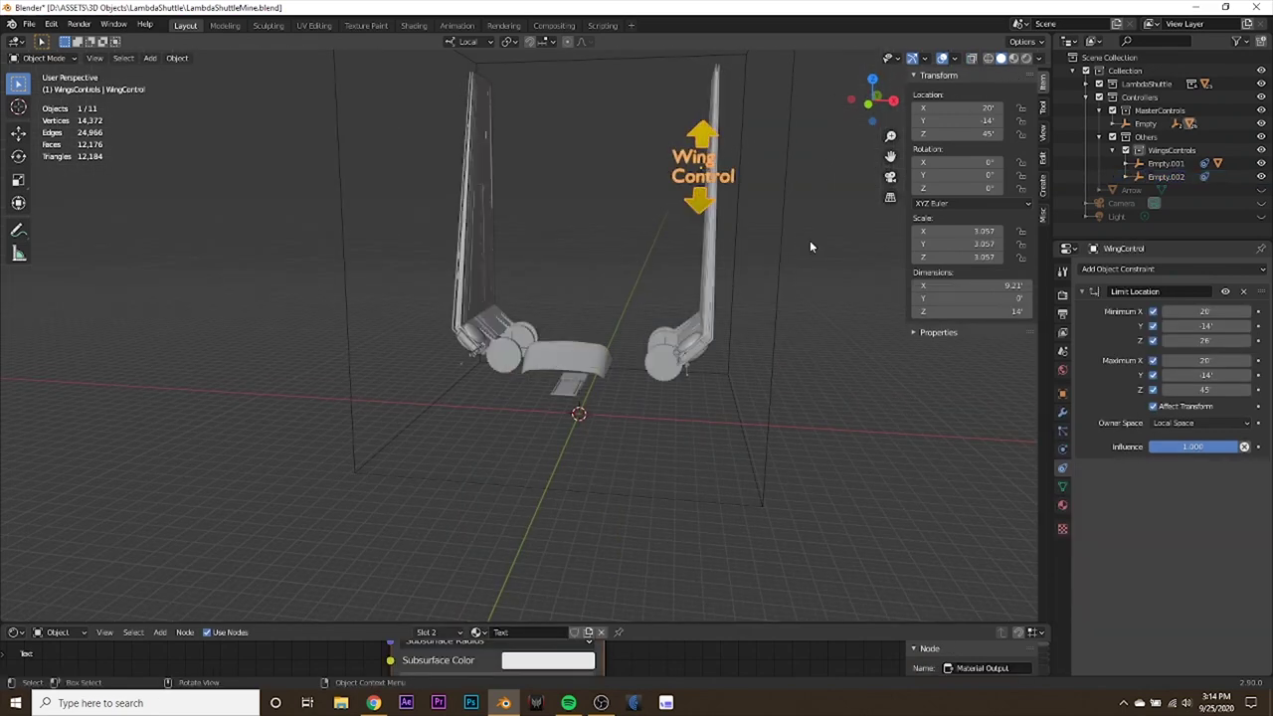
key("g")
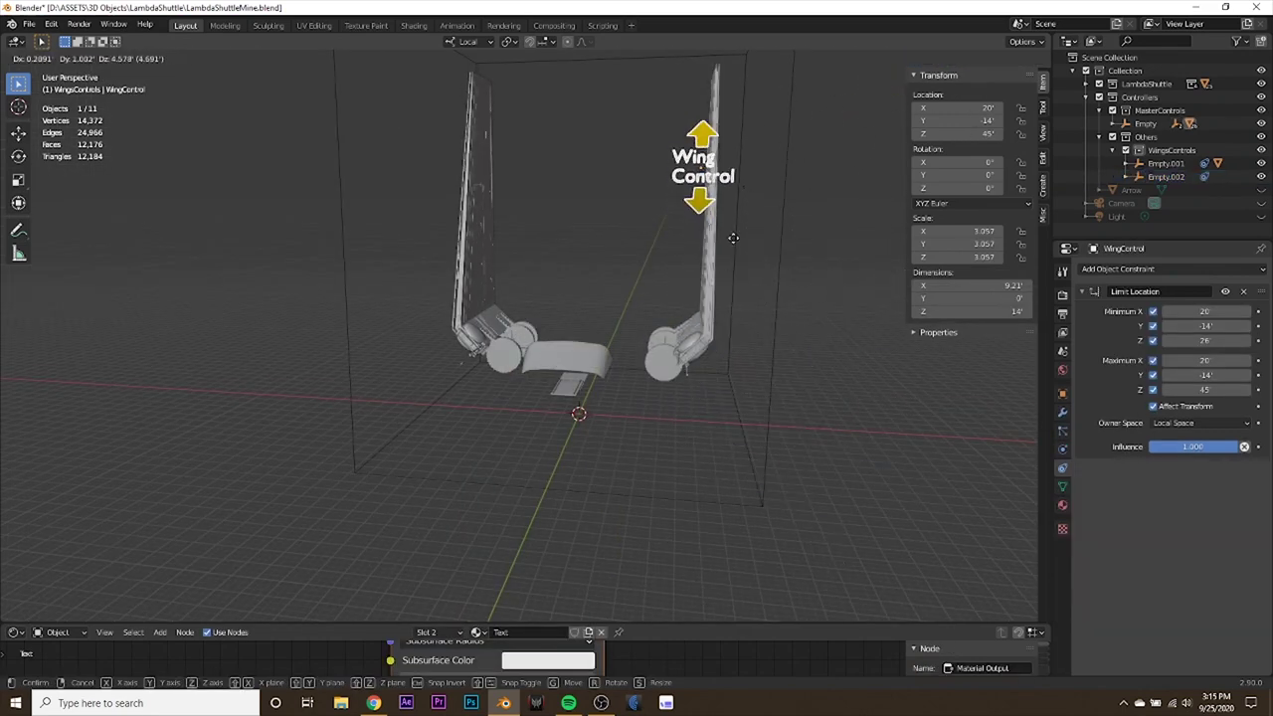
left_click(738, 176)
Parent the RWing object to the duplicated empty at its hinge.
left_click(463, 275)
scroll(539, 351, "up", 4)
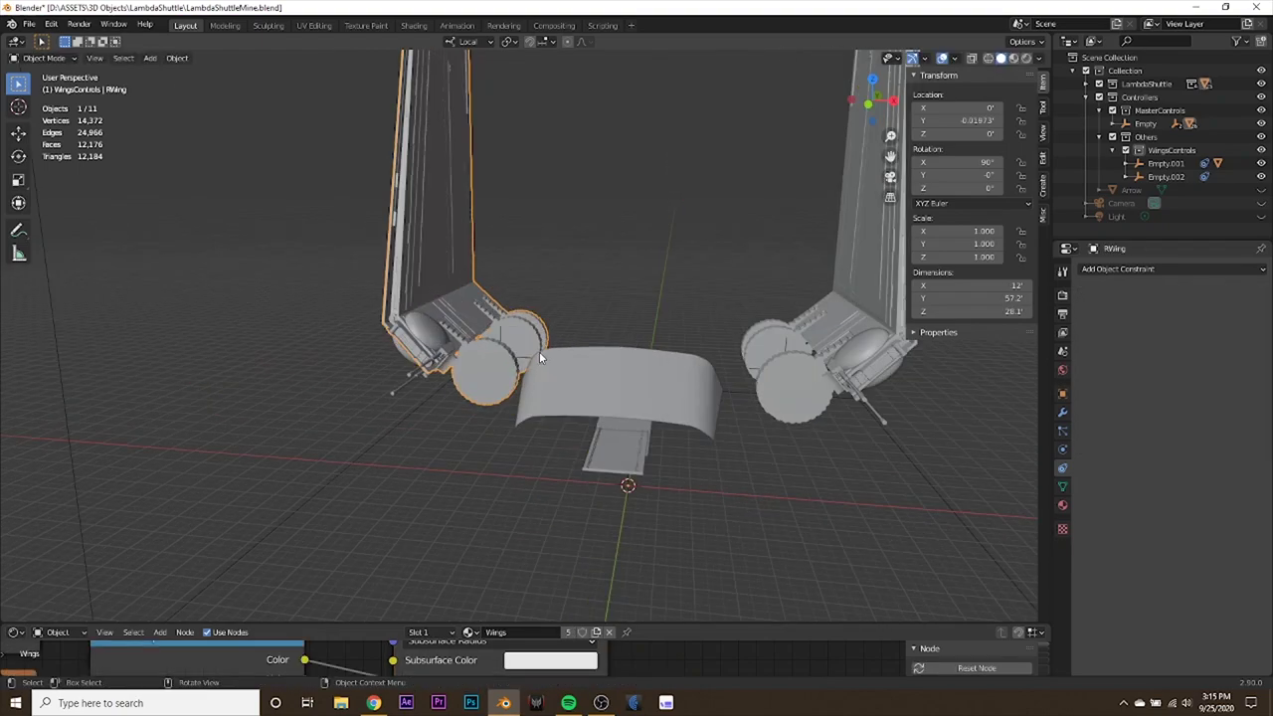
middle_click_drag(538, 351, 496, 393)
left_click(465, 380, "shift")
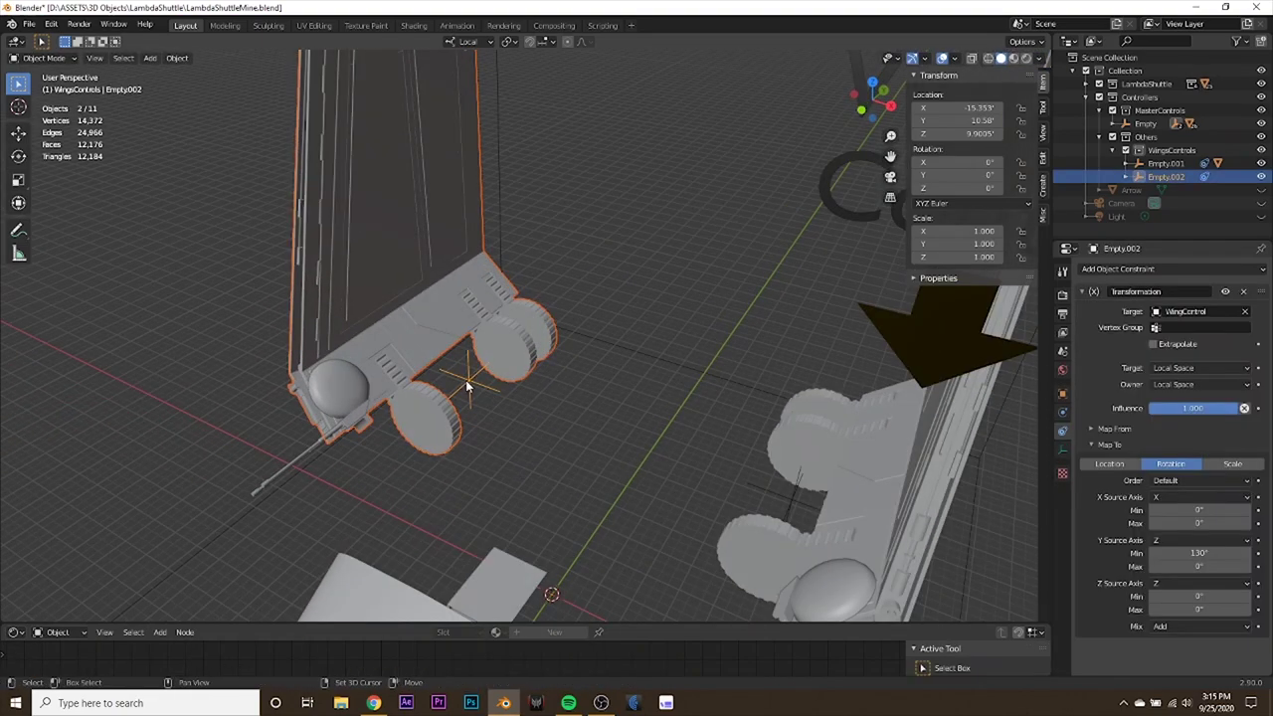
key("ctrl+p")
left_click(471, 380)
Test the RWing's fold by moving the Wing Control down and back up to its upper Z limit.
middle_click_drag(471, 380, 624, 344)
scroll(561, 346, "down", 4)
left_click(735, 140)
key("g")
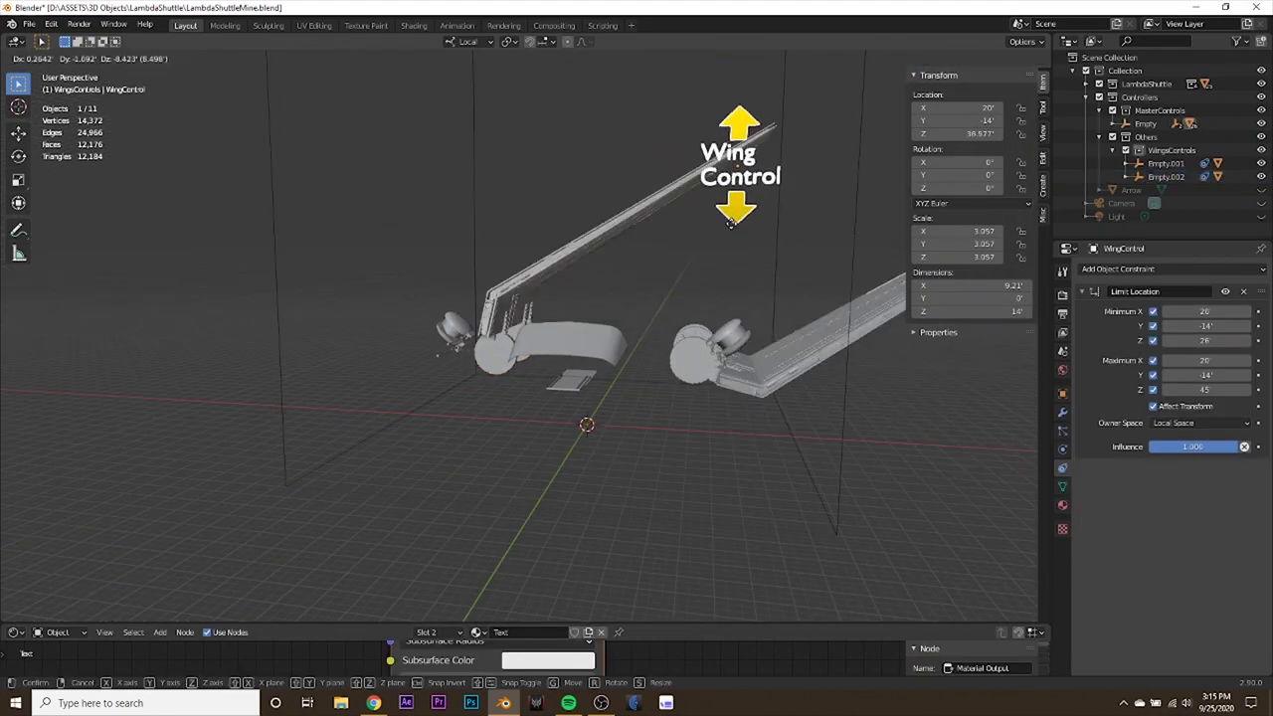
left_click(728, 134)
Set the Y rotation minimum in the duplicated empty's Transformation constraint to -130°.
middle_click_drag(675, 263, 531, 350)
scroll(507, 366, "up", 4)
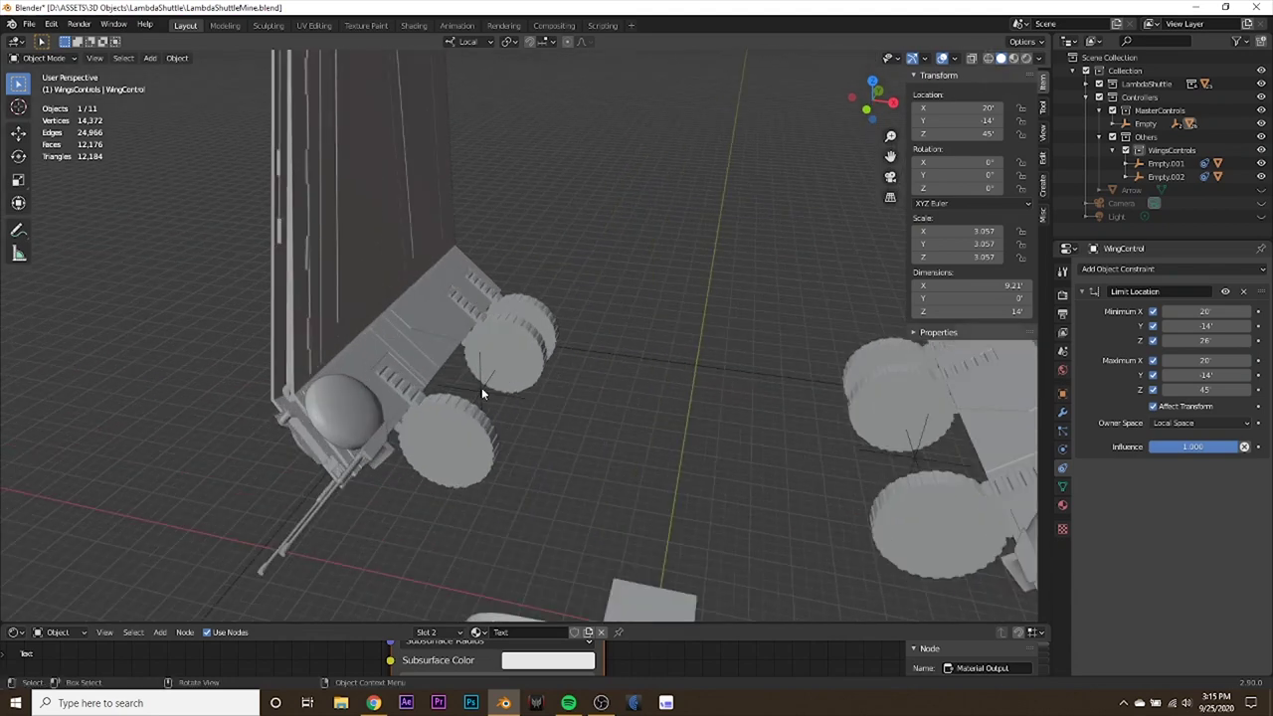
left_click(481, 387)
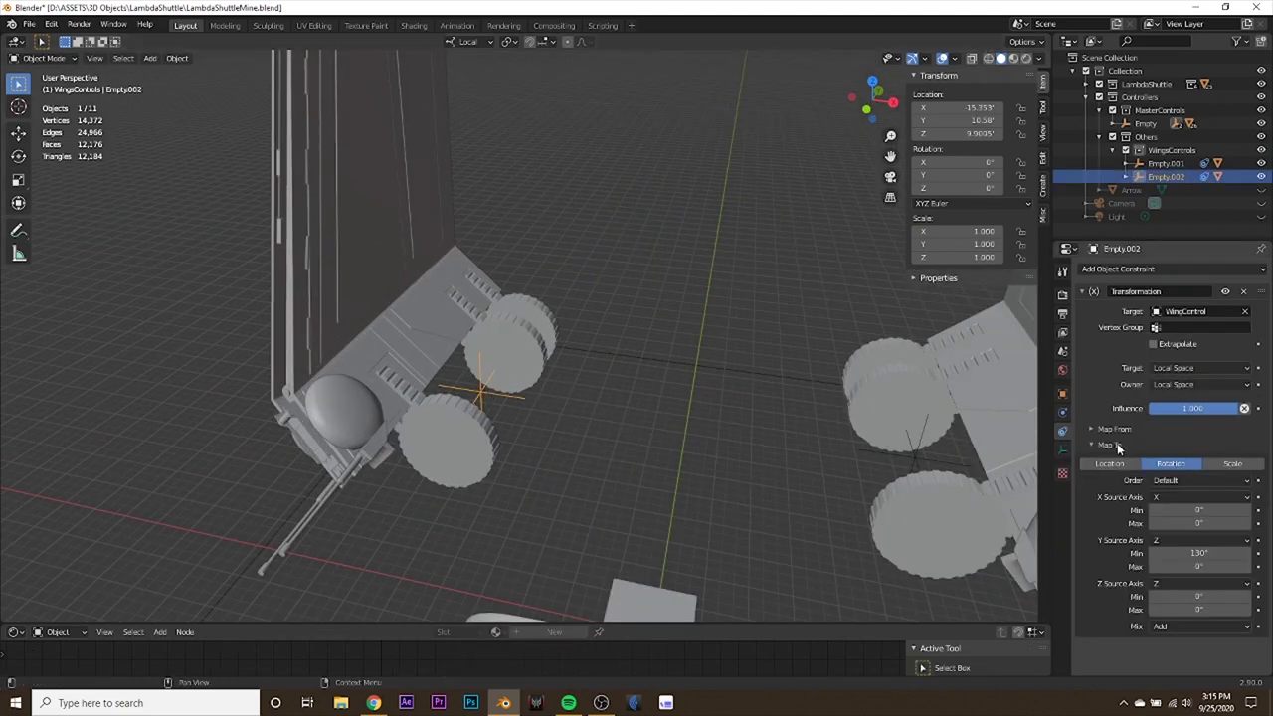
left_click(1202, 554)
Test both wings' folding by moving the Wing Control between its Z limits, and undo the move.
scroll(676, 537, "down", 5)
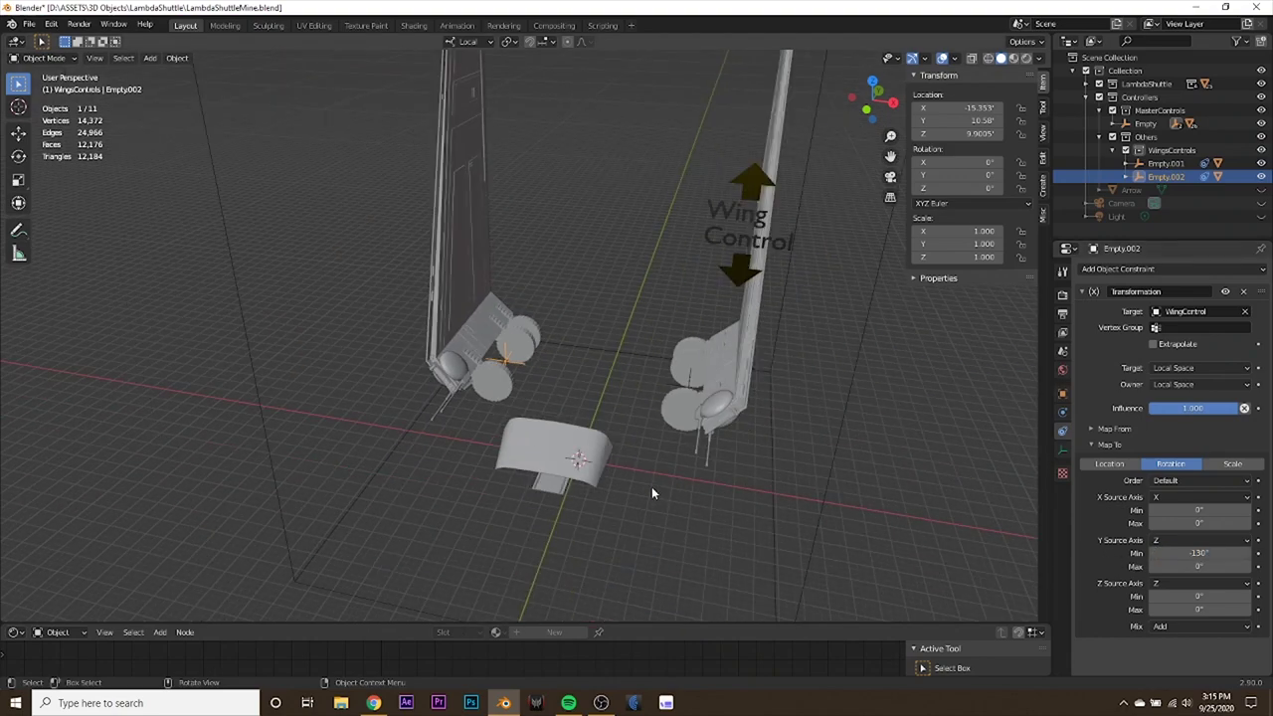
middle_click_drag(651, 487, 666, 432)
left_click_drag(693, 192, 610, 405)
middle_click_drag(609, 406, 664, 437)
key("g")
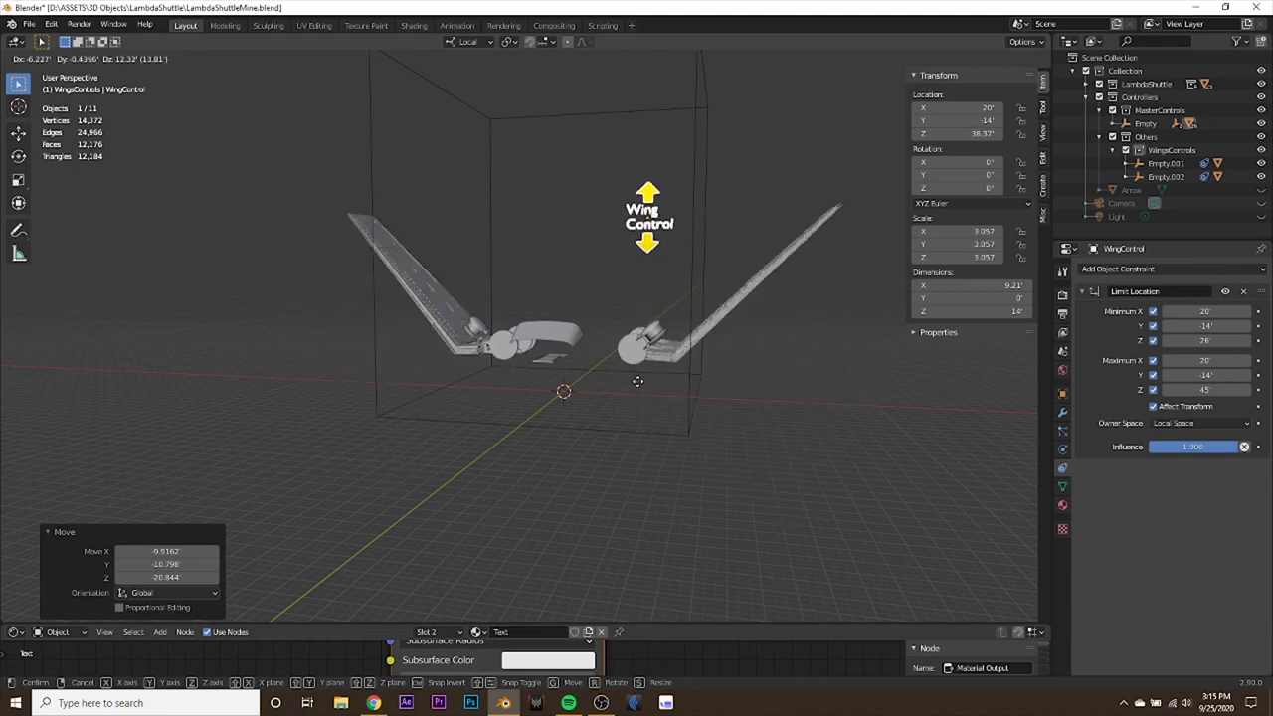
right_click(630, 417)
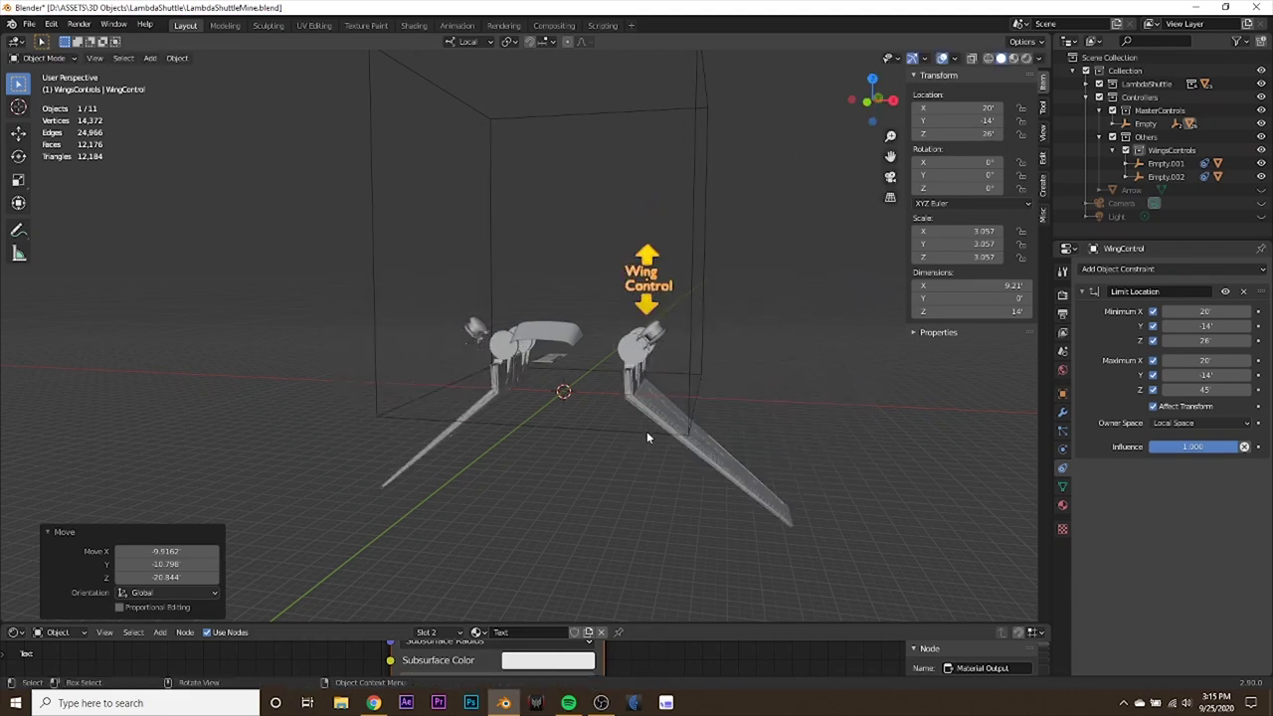
key("ctrl+z")
Examine the right wing's turret and how it sits against the hinge, selecting it and cancelling a trial move.
scroll(694, 362, "up", 3)
middle_click_drag(694, 362, 624, 408)
scroll(468, 393, "up", 4)
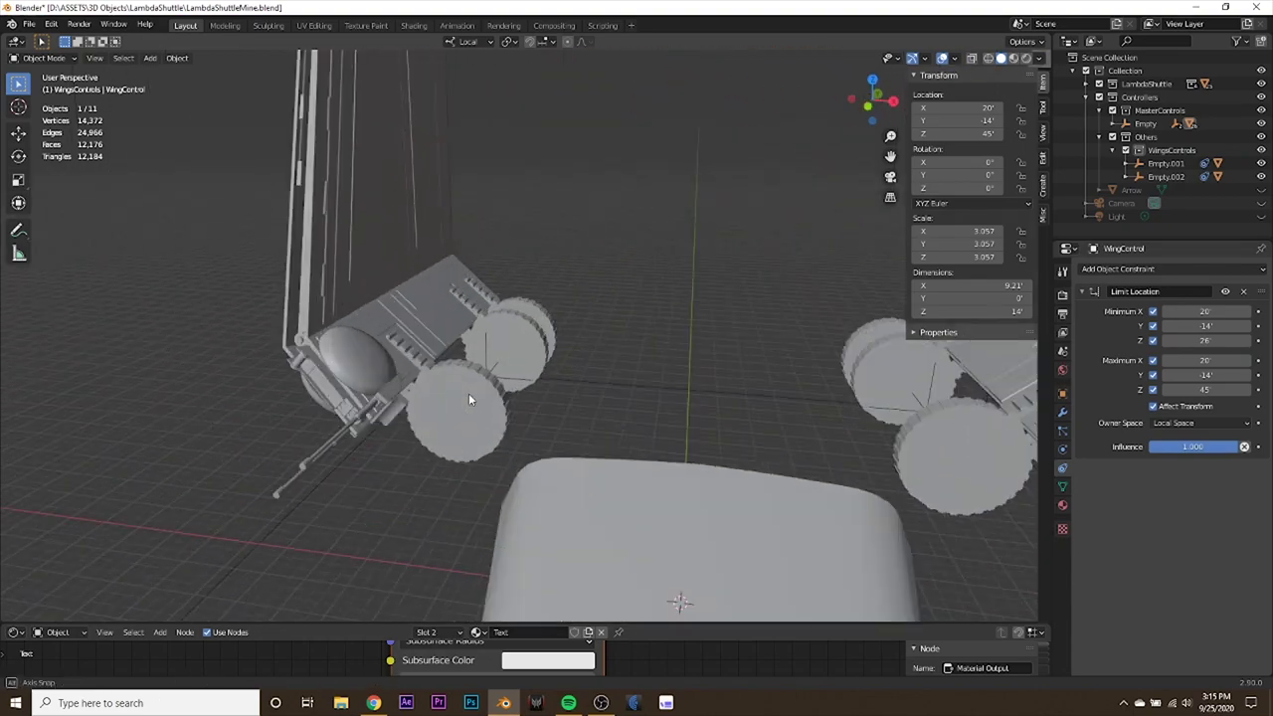
middle_click_drag(468, 393, 502, 370)
left_click(426, 349)
scroll(595, 402, "down", 5)
middle_click_drag(595, 402, 537, 411)
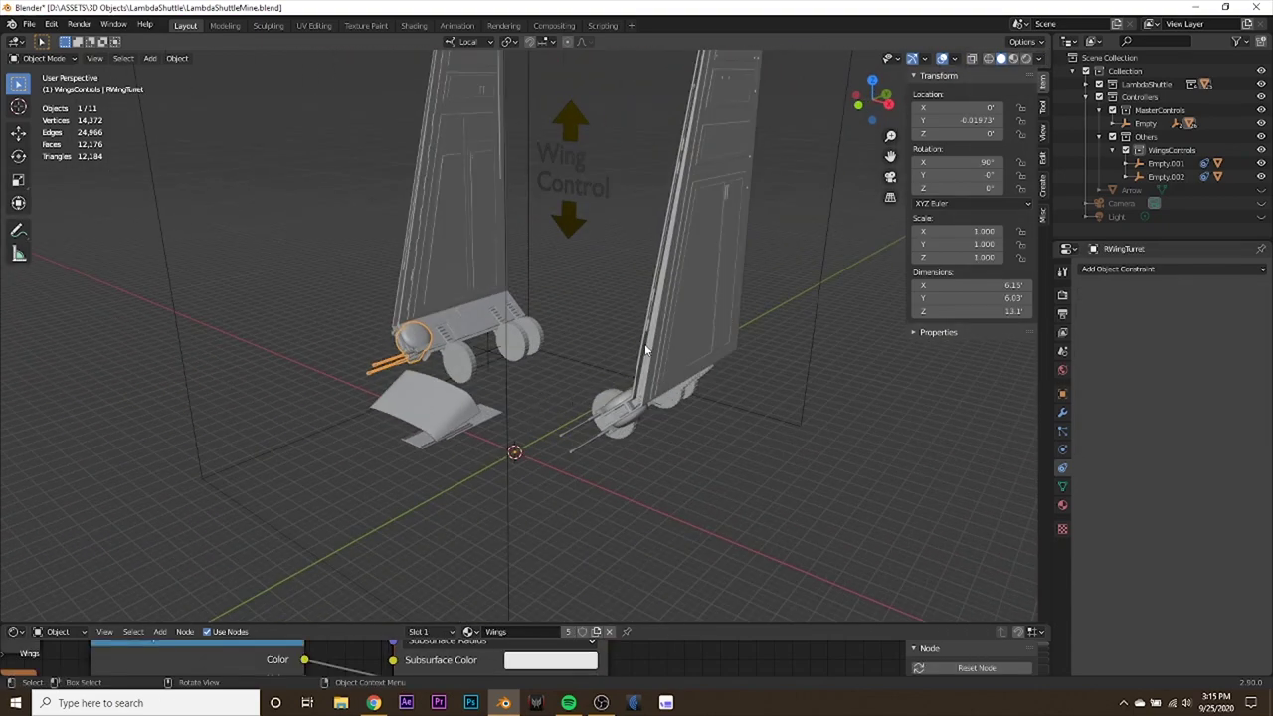
key("g")
right_click(651, 384)
Lower the Wing Control to its 26' Z limit to check the turrets against the folded wings, and undo the move.
left_click(568, 127)
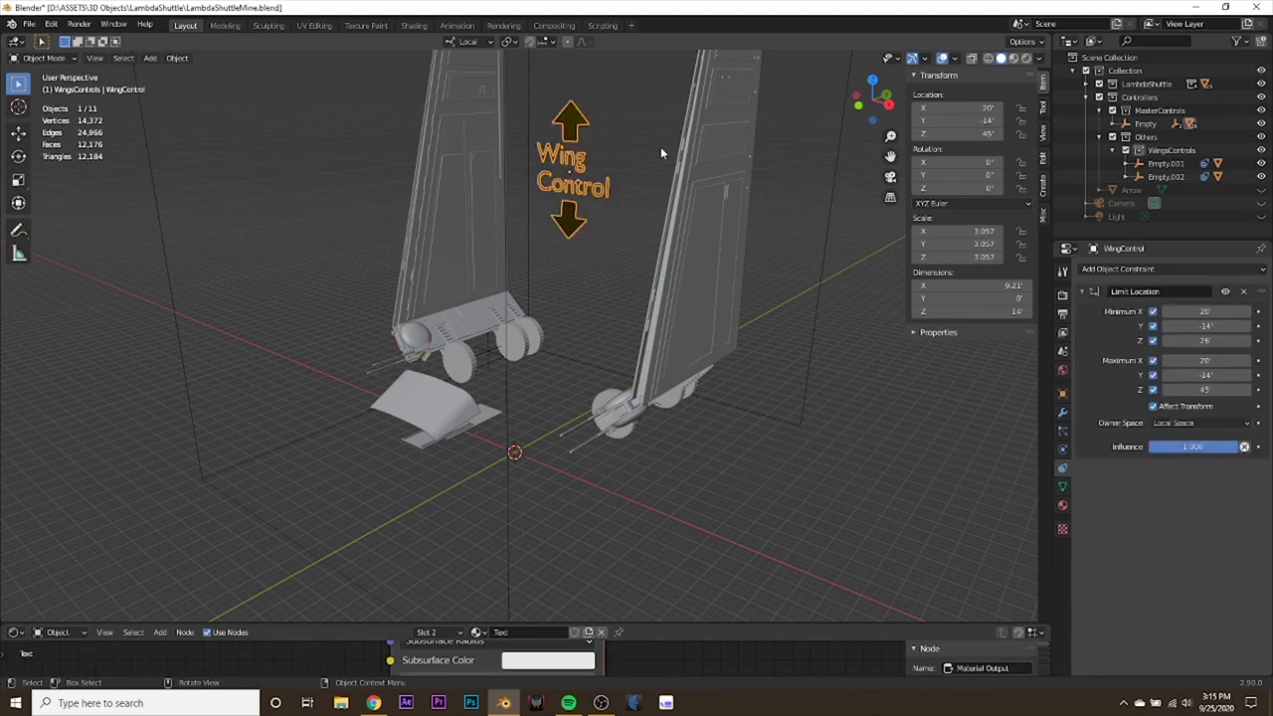
key("g")
left_click(620, 374)
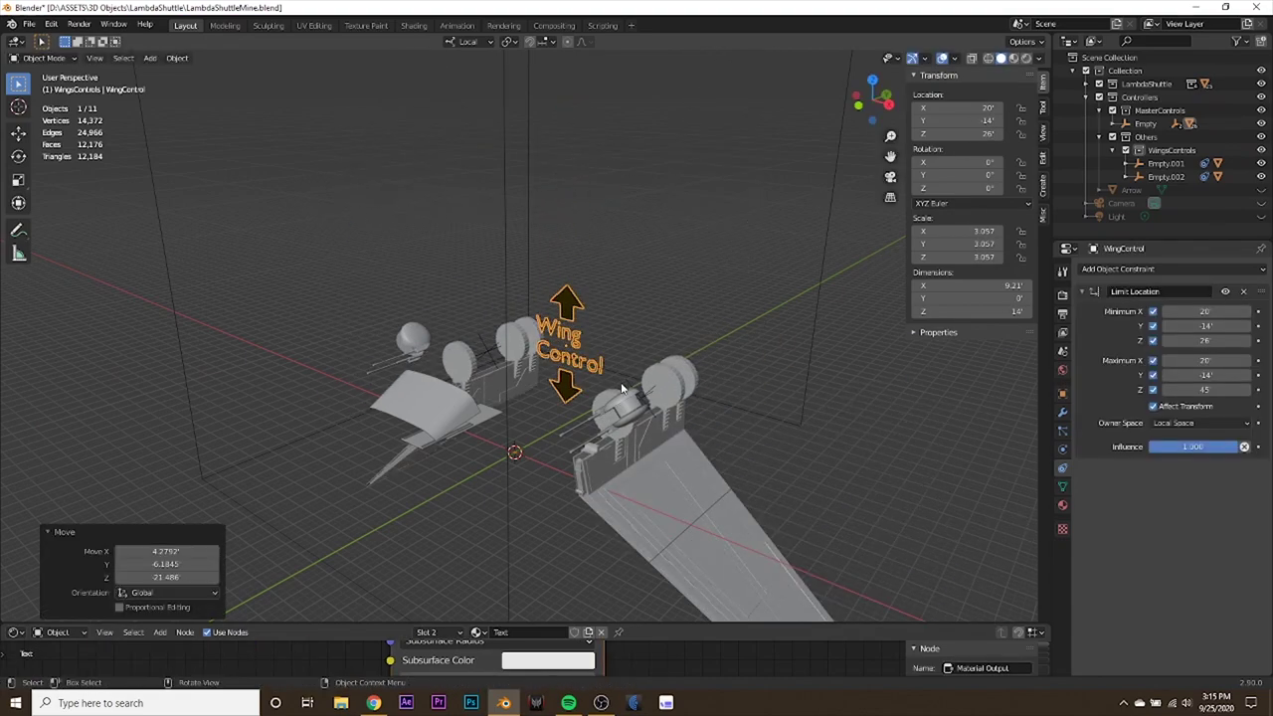
middle_click_drag(619, 375, 667, 241)
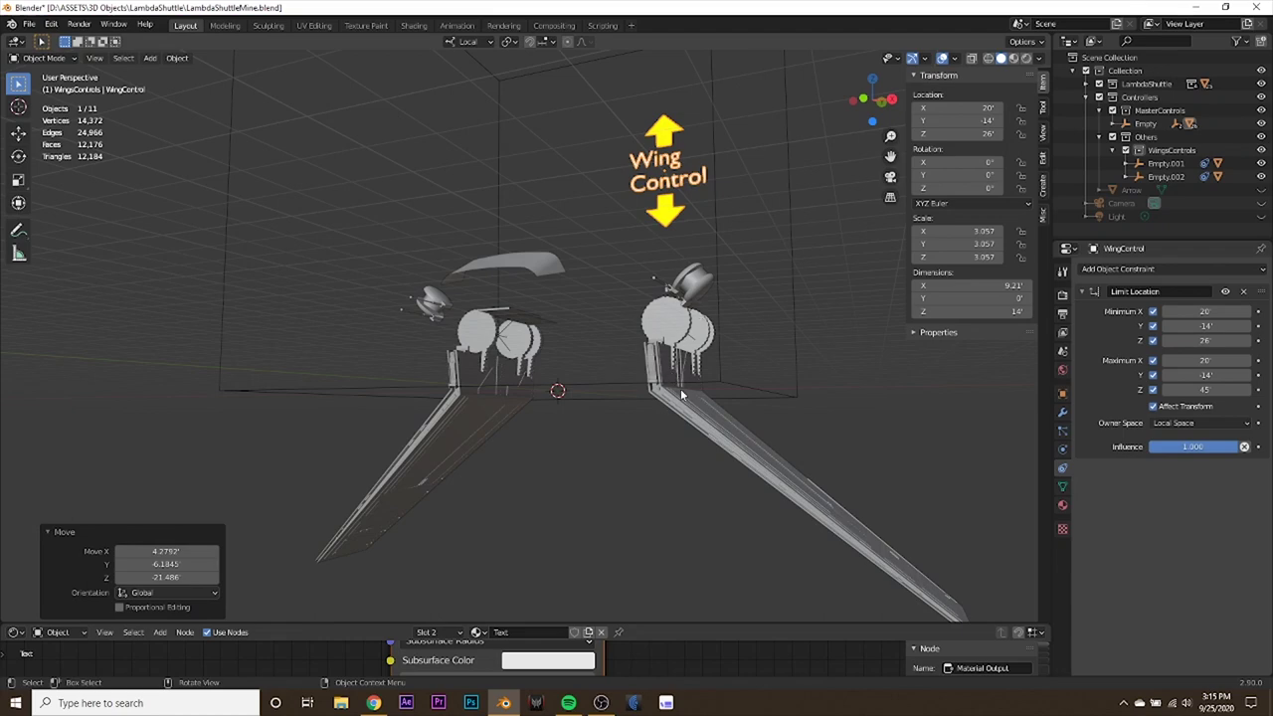
key("ctrl+z")
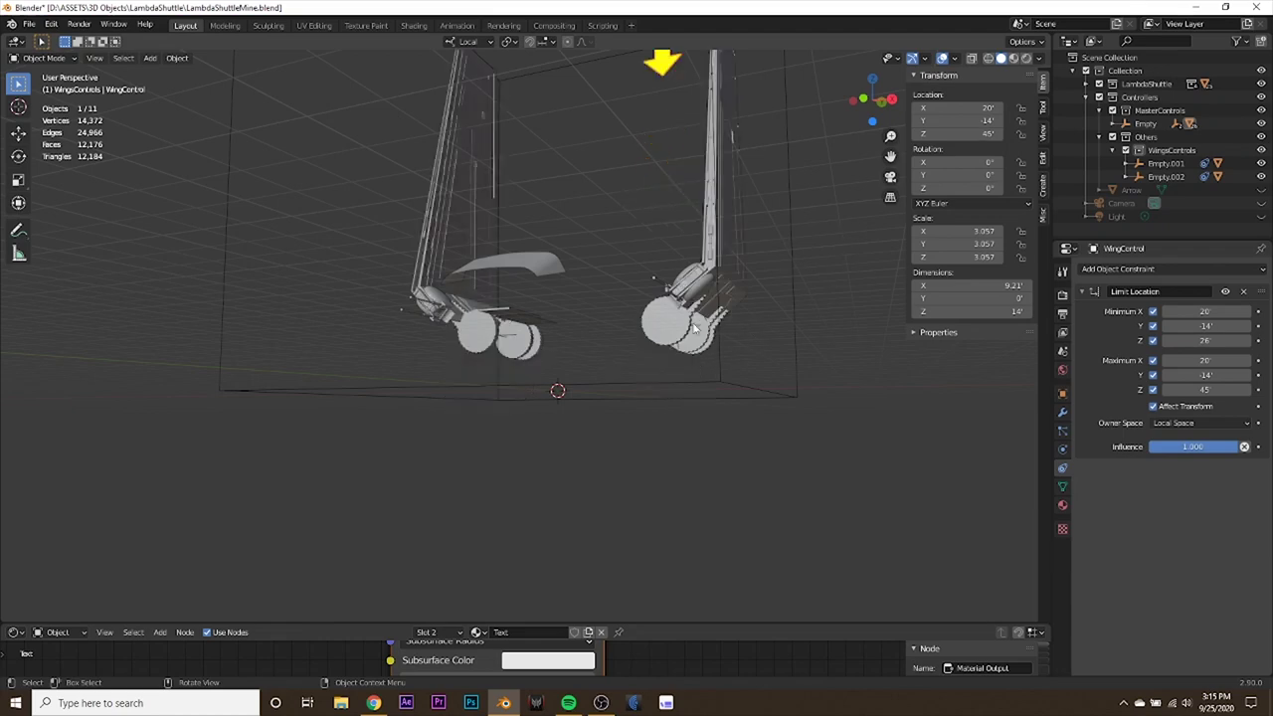
Add a Plain Axes empty at the world origin.
middle_click_drag(672, 324, 640, 330)
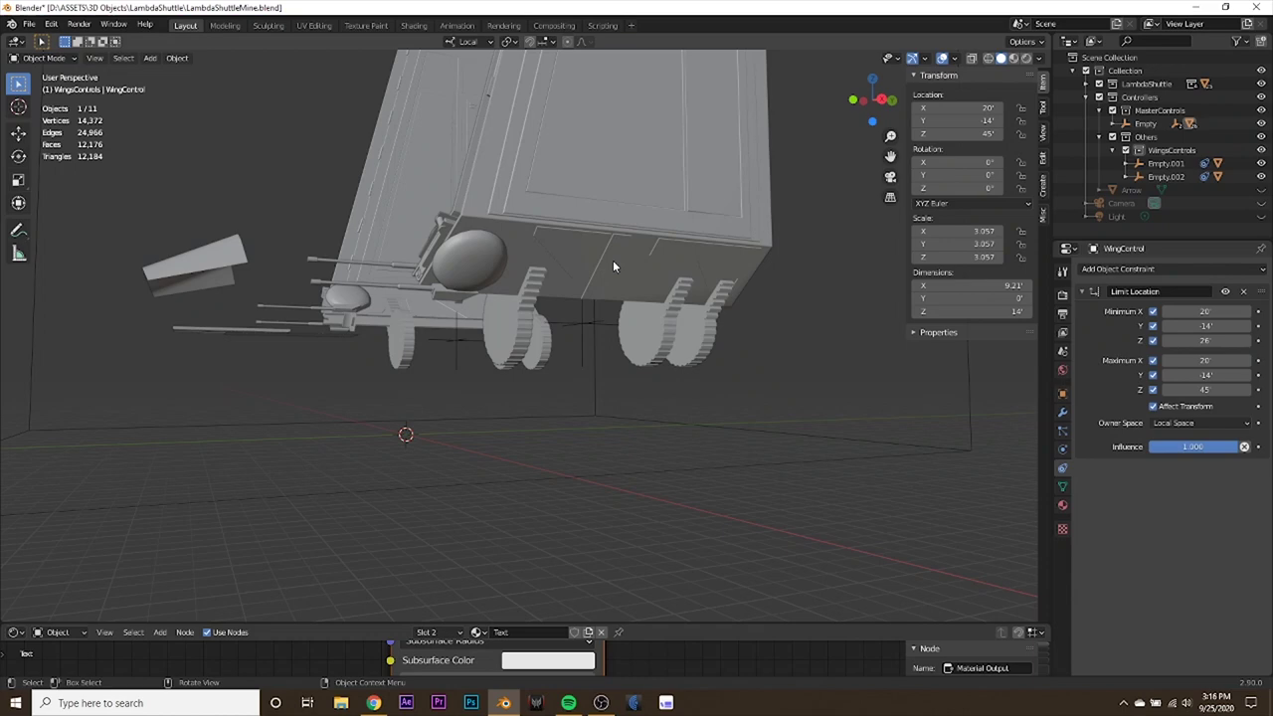
middle_click_drag(536, 153, 744, 333)
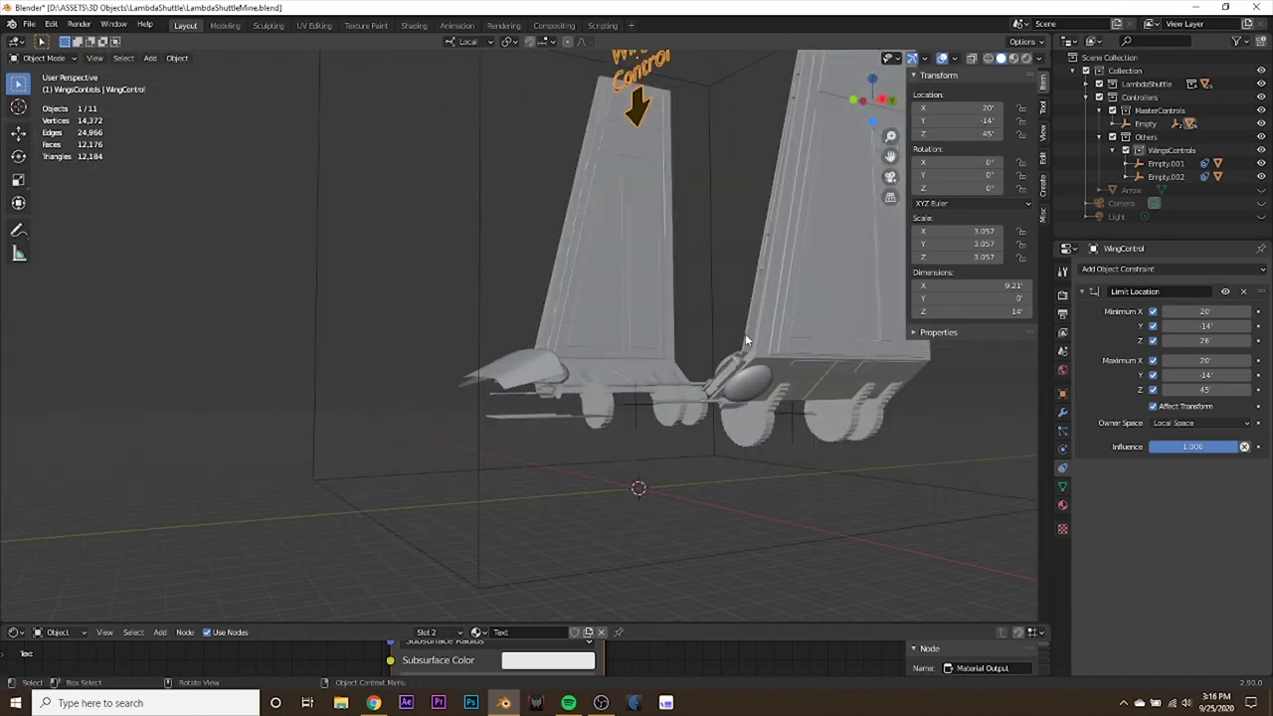
key("shift+a")
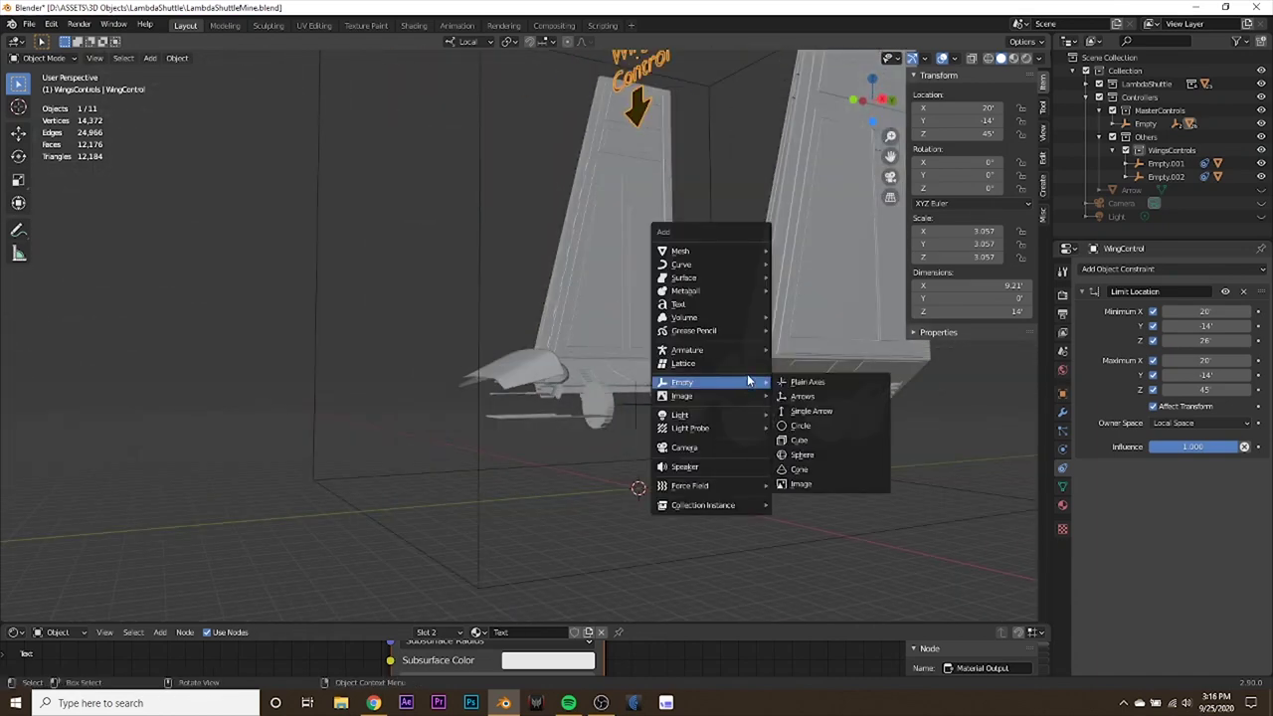
left_click(850, 382)
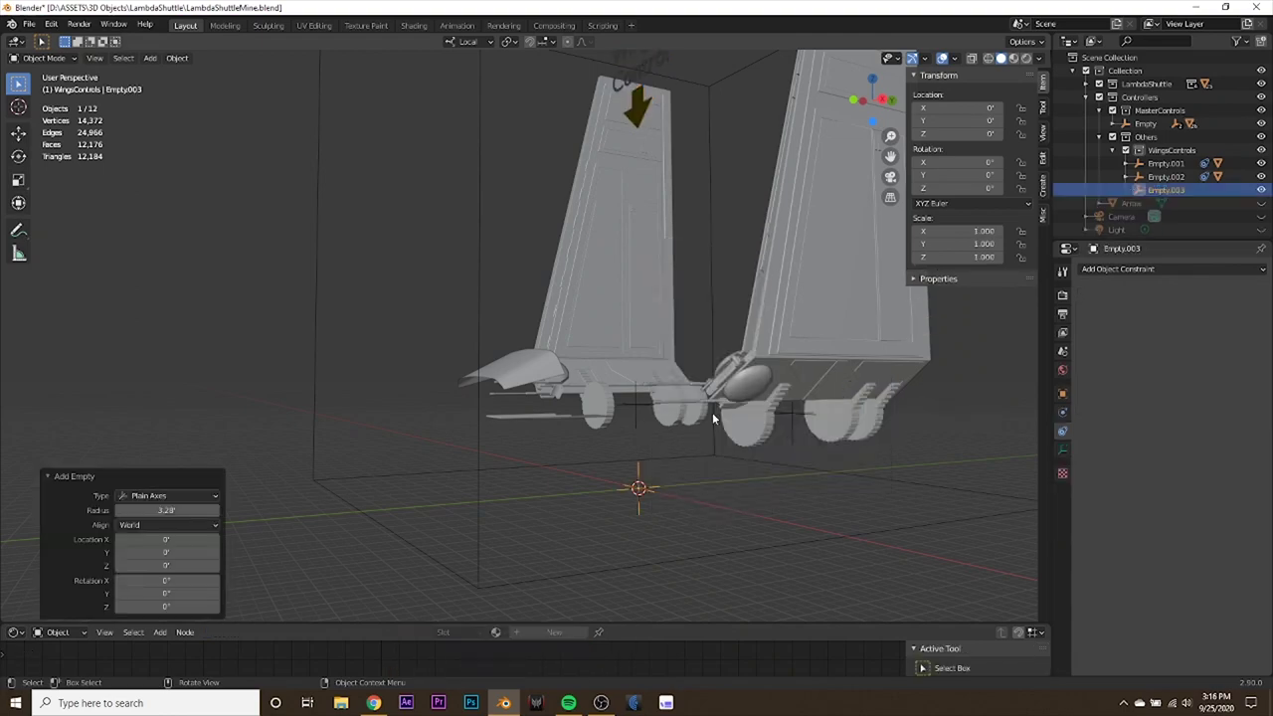
middle_click_drag(712, 411, 677, 354)
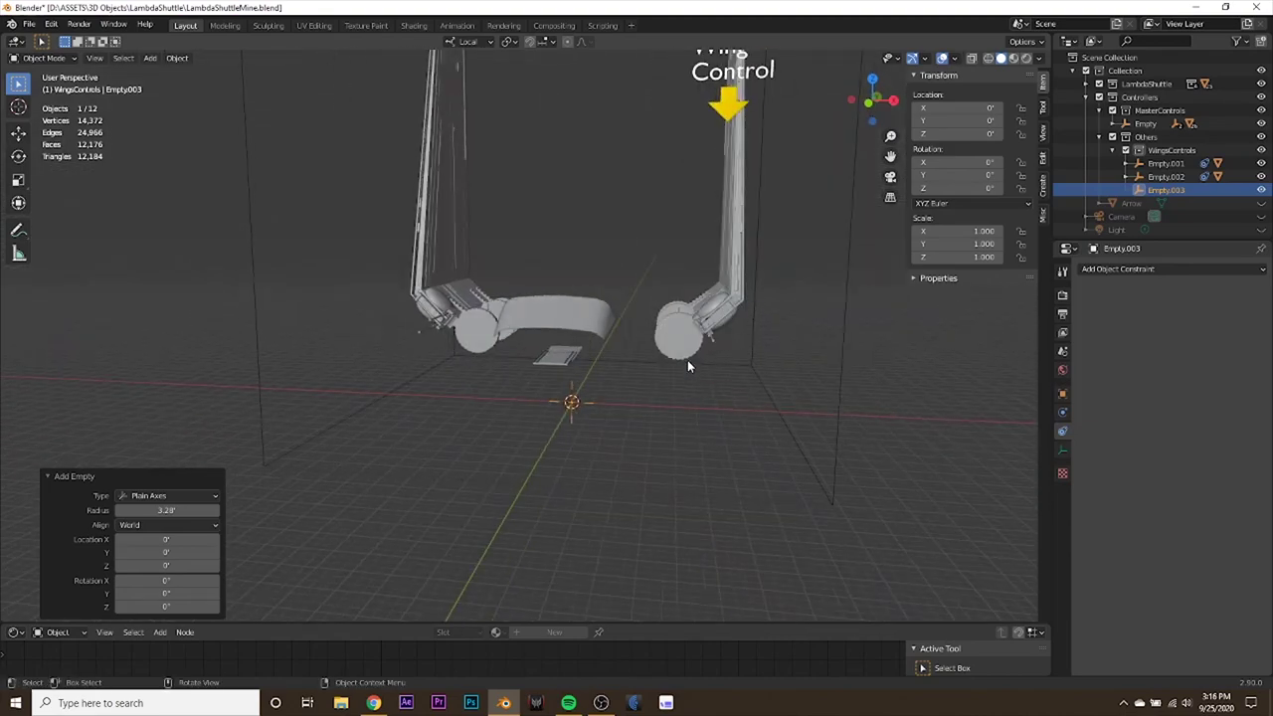
Move the new empty in the front view onto the LWingTurret turret, to about X 20.5' and Z 14'.
key("KP_1")
scroll(713, 434, "up", 4)
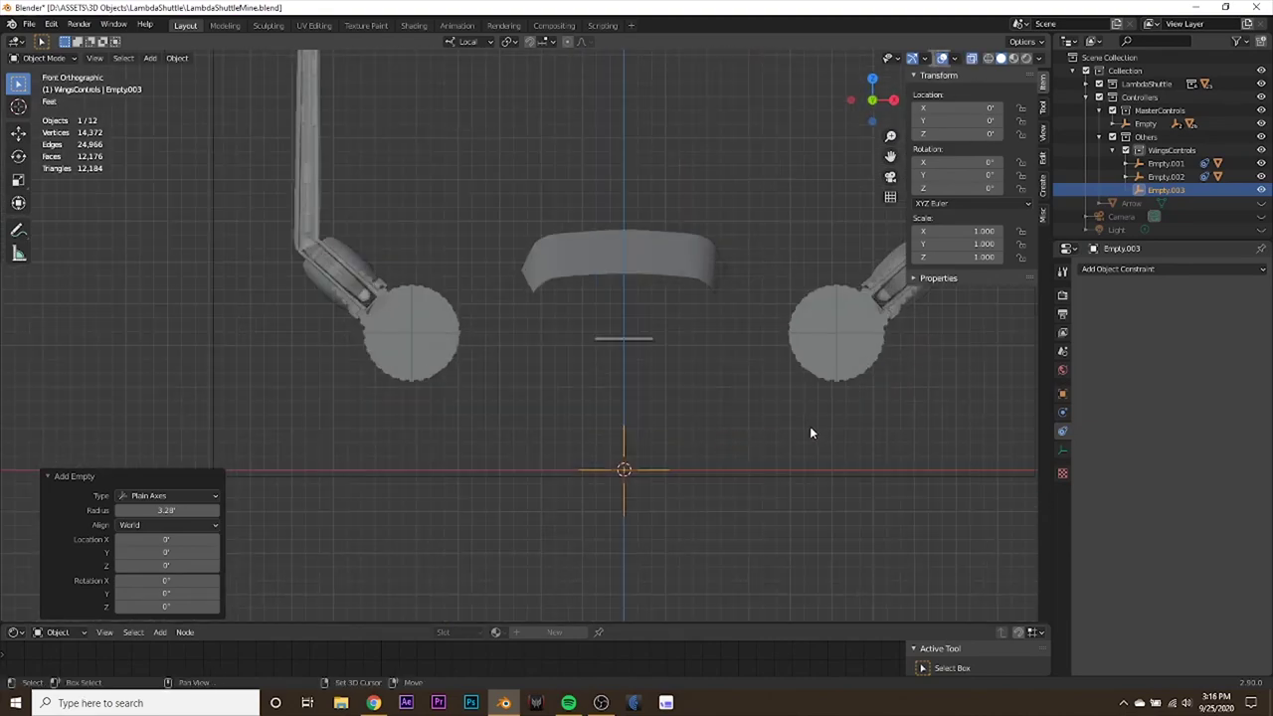
middle_click_drag(809, 432, 567, 485, "shift")
key("g")
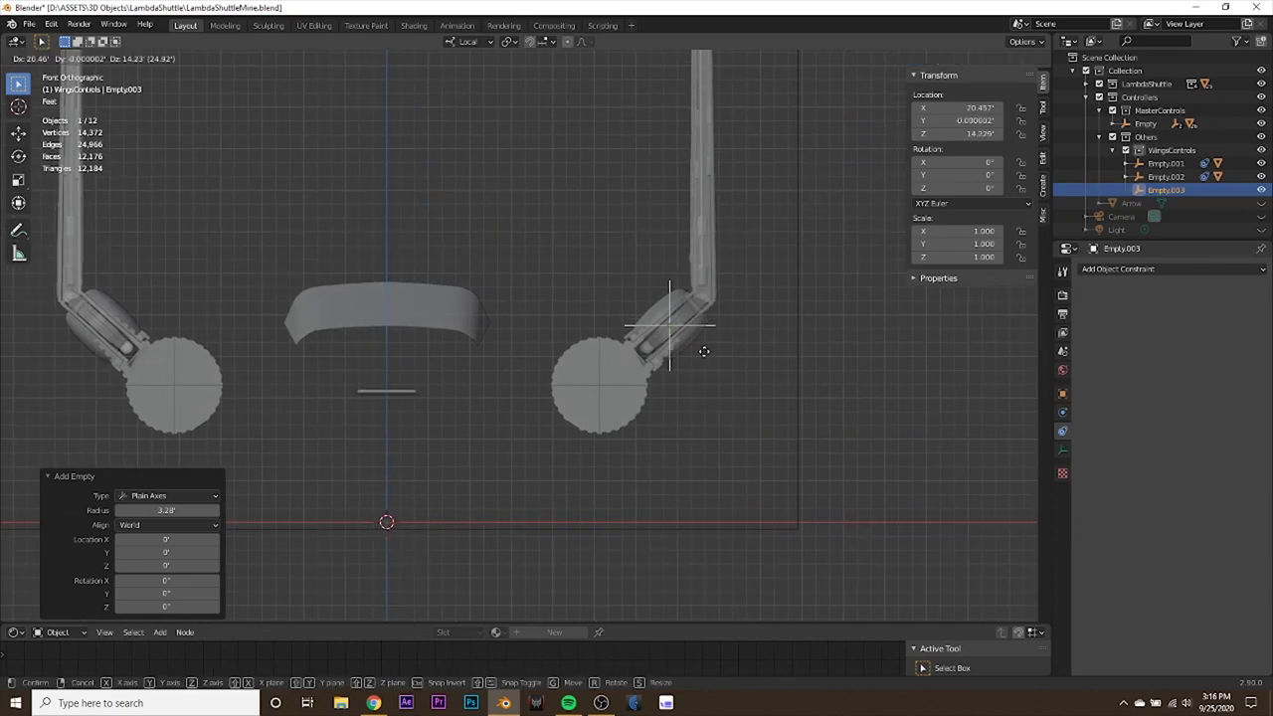
left_click(703, 355)
scroll(783, 406, "up", 4)
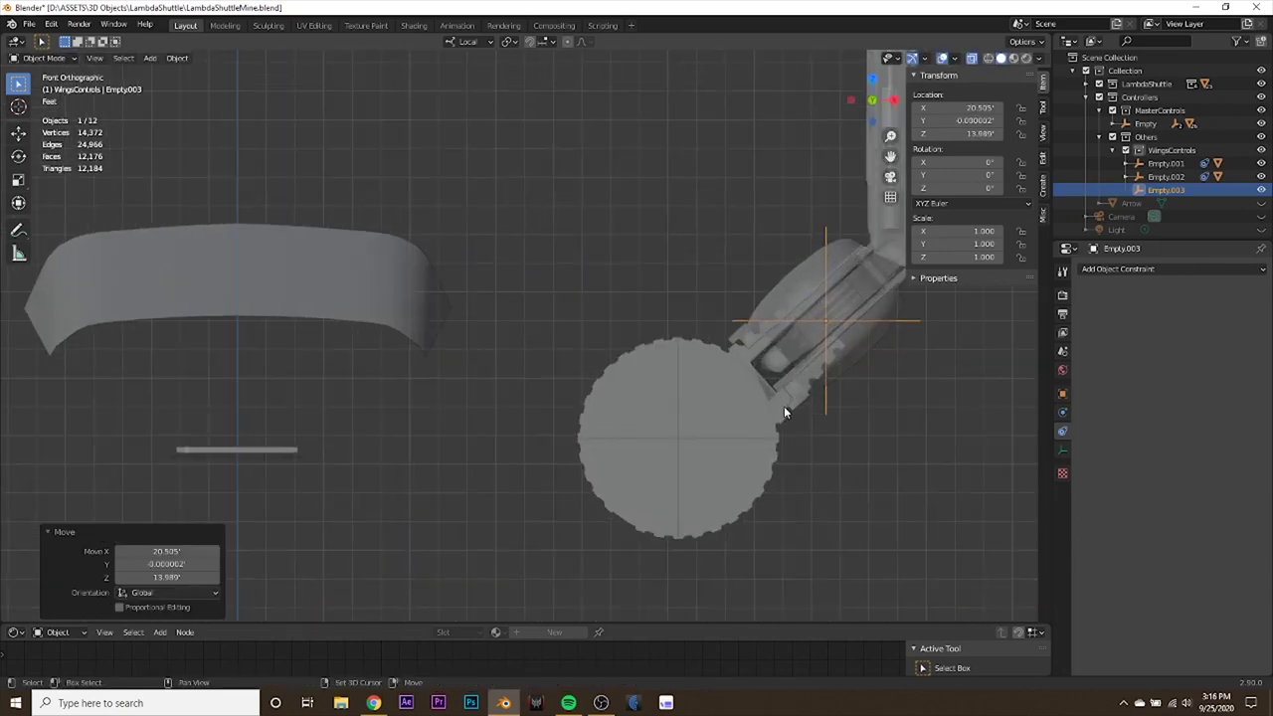
middle_click_drag(784, 405, 673, 483, "shift")
scroll(679, 404, "up", 1)
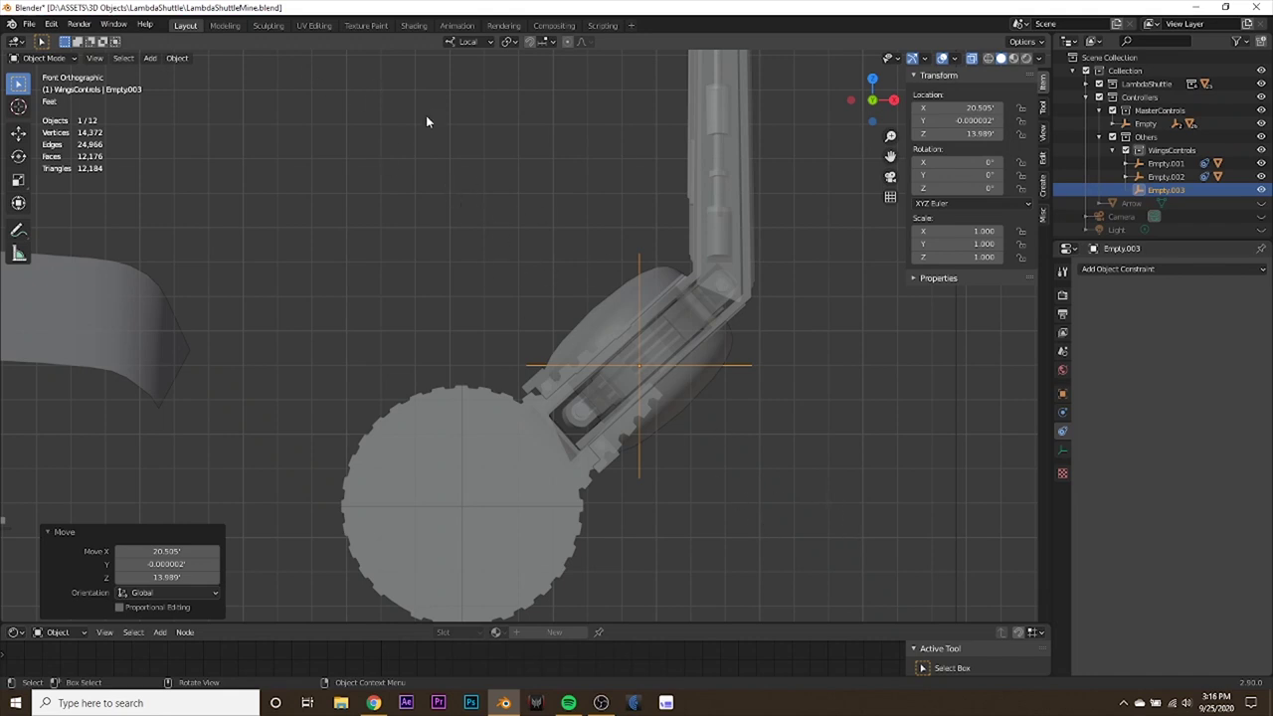
Rotate the empty to line up with the tilted turret, setting its Y rotation to -40°.
key("r")
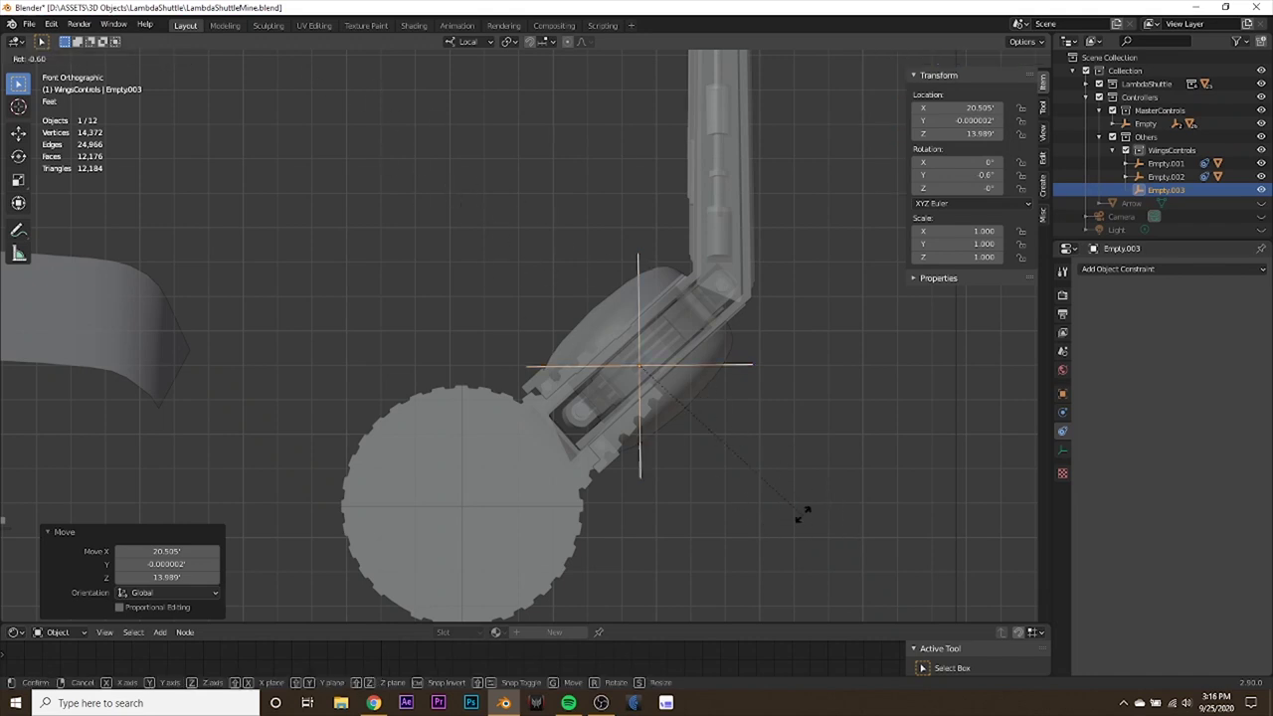
left_click(815, 372)
left_click(982, 179)
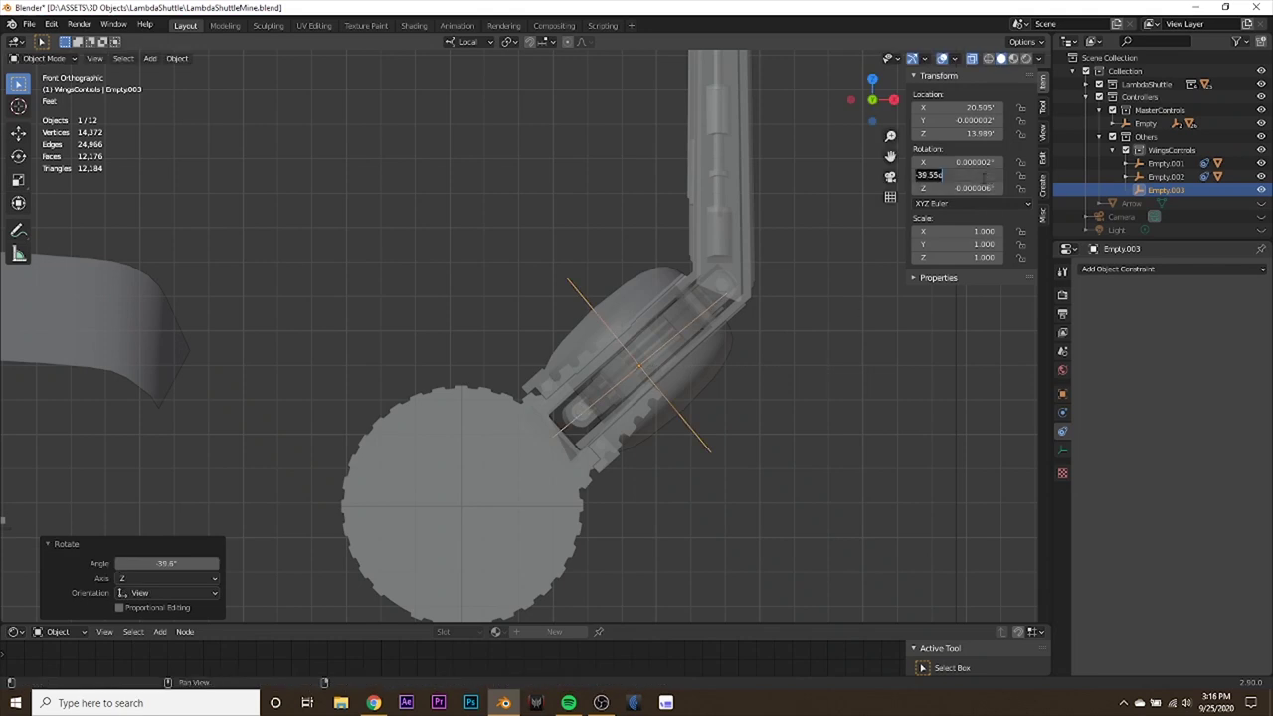
type("-40")
key("Return")
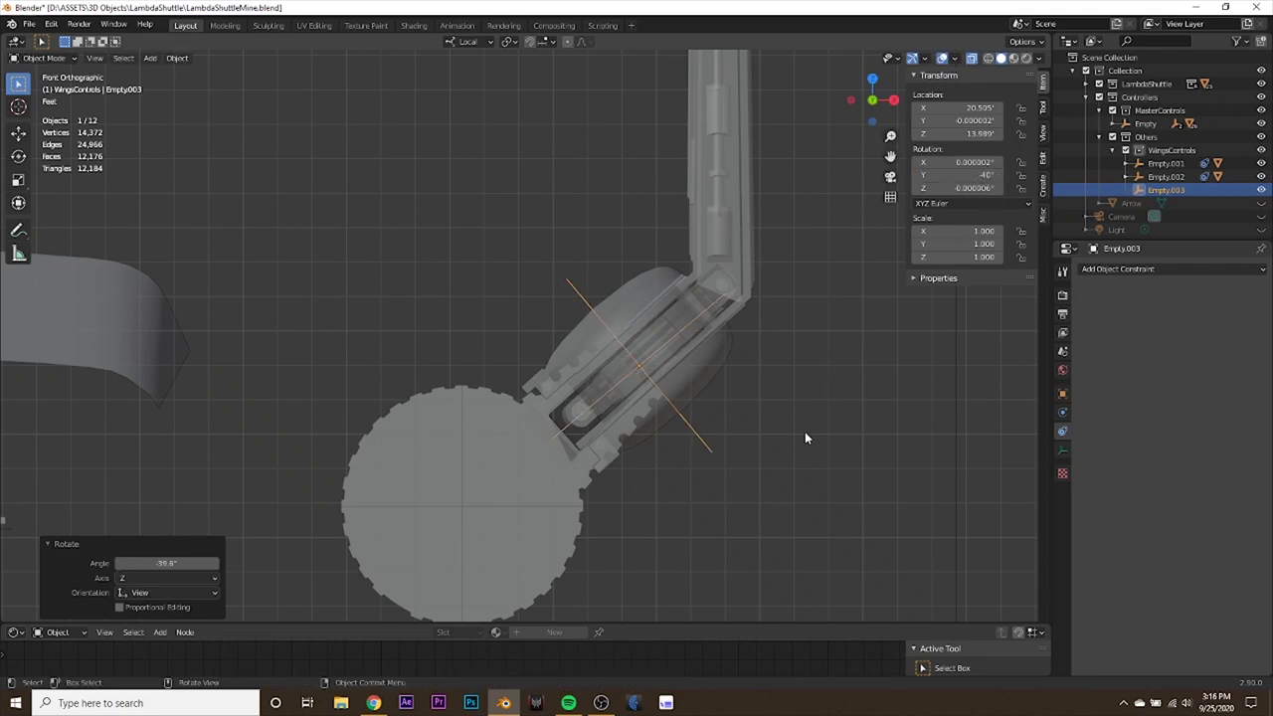
Centre the empty inside the turret in the front and right views, at about X 20.44', Y -1.65' and Z 14'.
scroll(789, 453, "up", 4)
key("g")
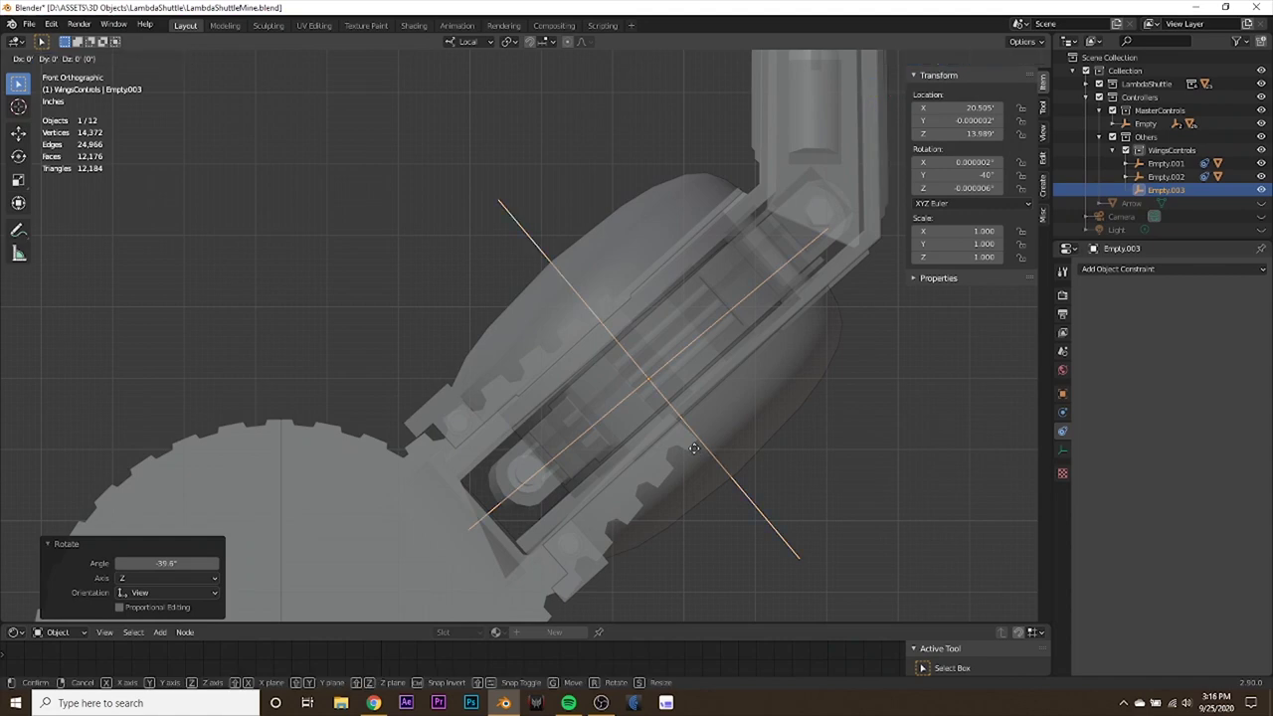
left_click(707, 453)
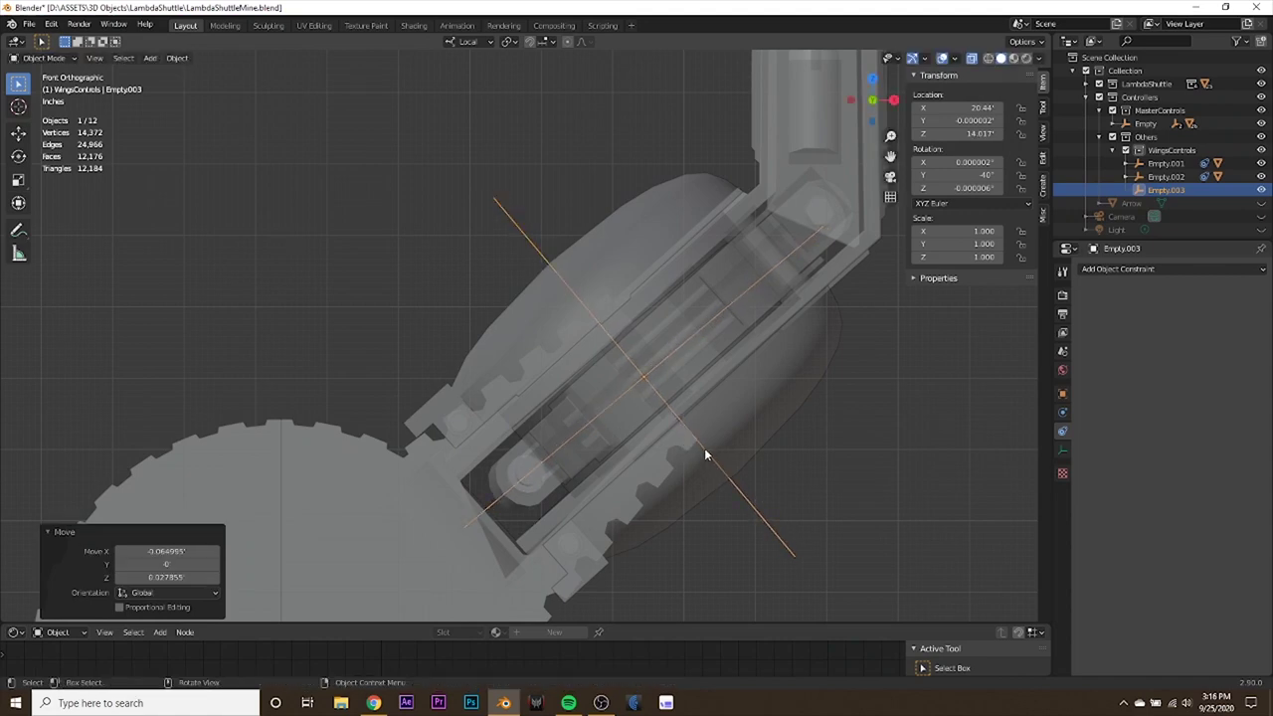
key("KP_3")
scroll(695, 444, "down", 3)
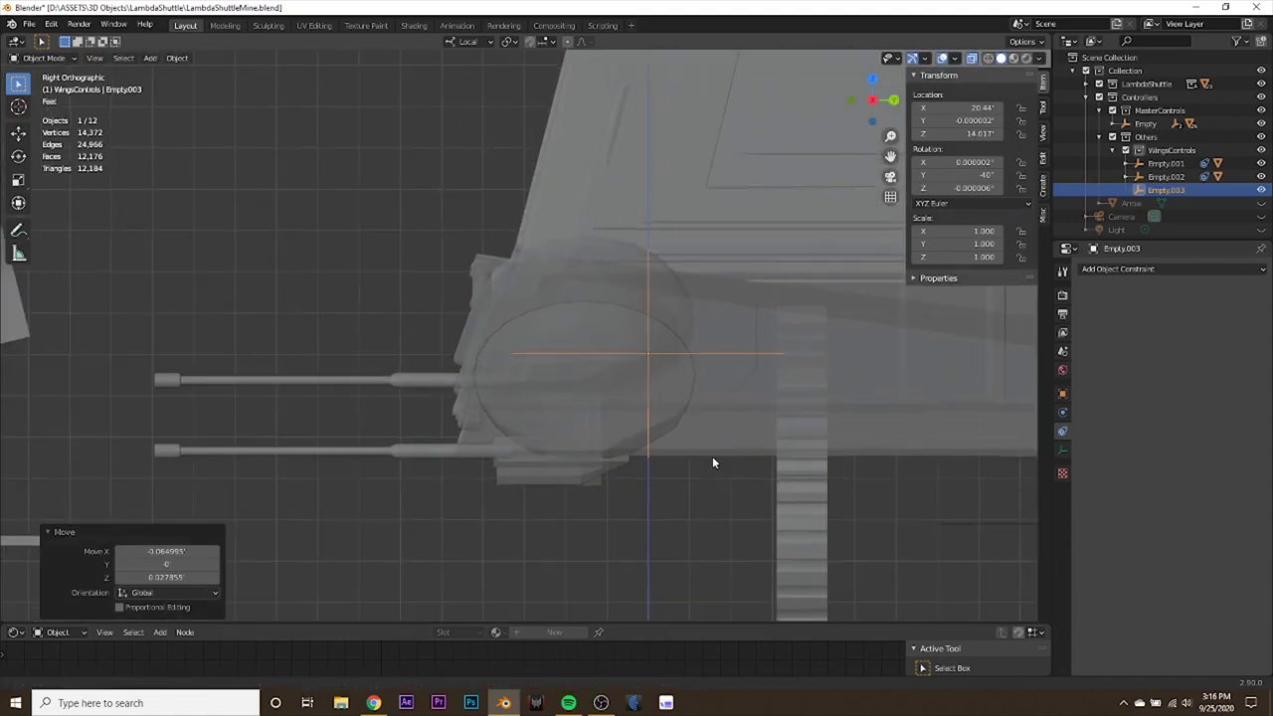
middle_click_drag(712, 462, 764, 461, "shift")
key("g")
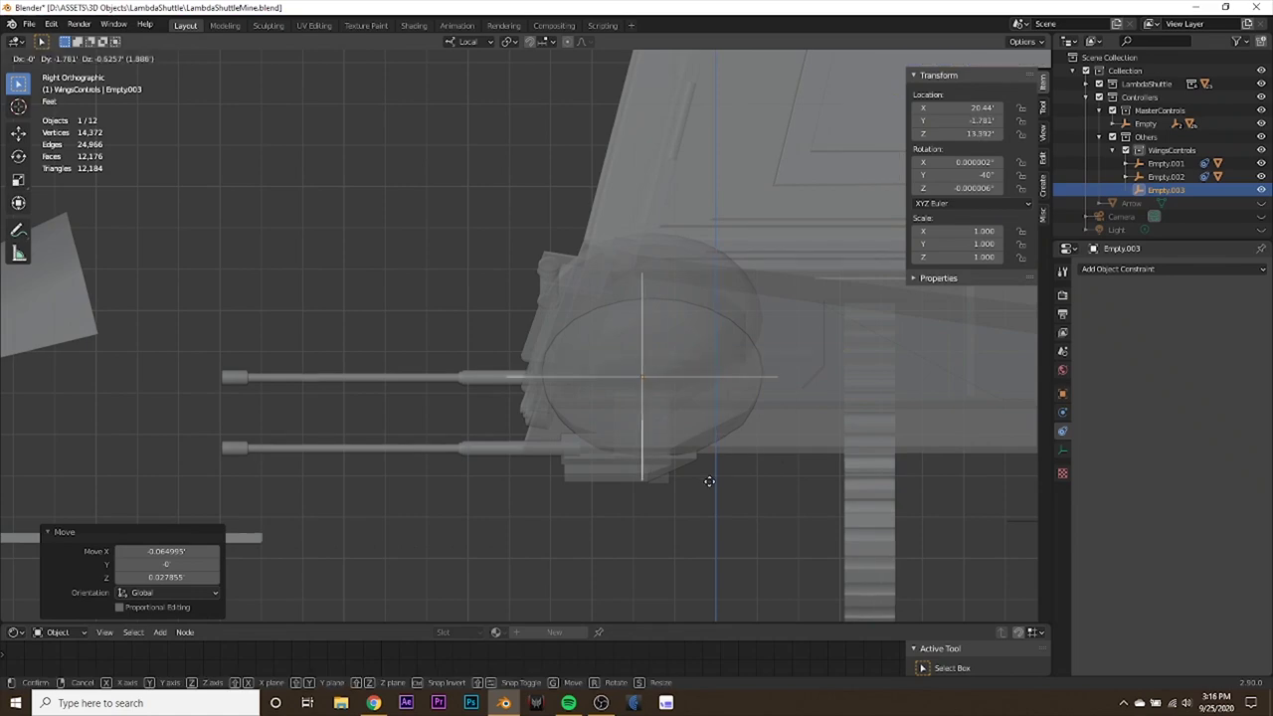
left_click(714, 456)
Fine-tune the empty in its local XY plane to about X 20.55', Y -1.64', Z 14.09', and turn off X-ray.
middle_click_drag(714, 458, 730, 413)
key("g")
right_click(690, 384)
key("g")
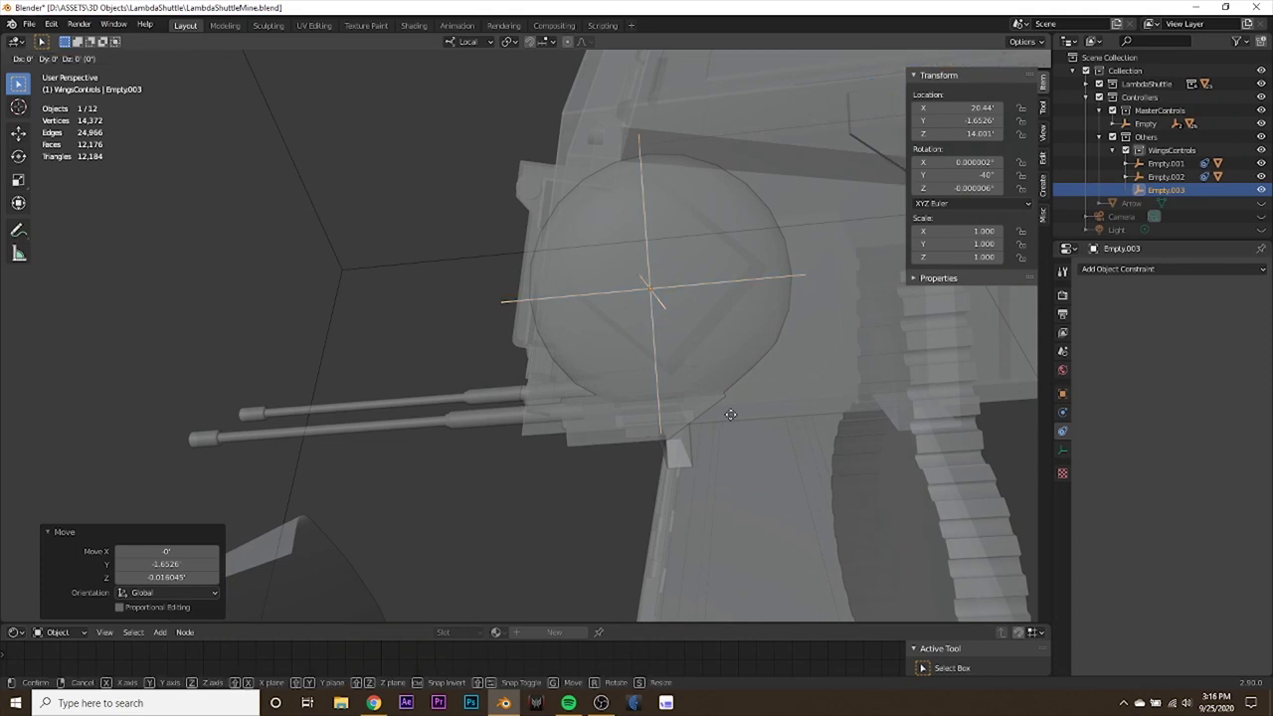
key("shift+z")
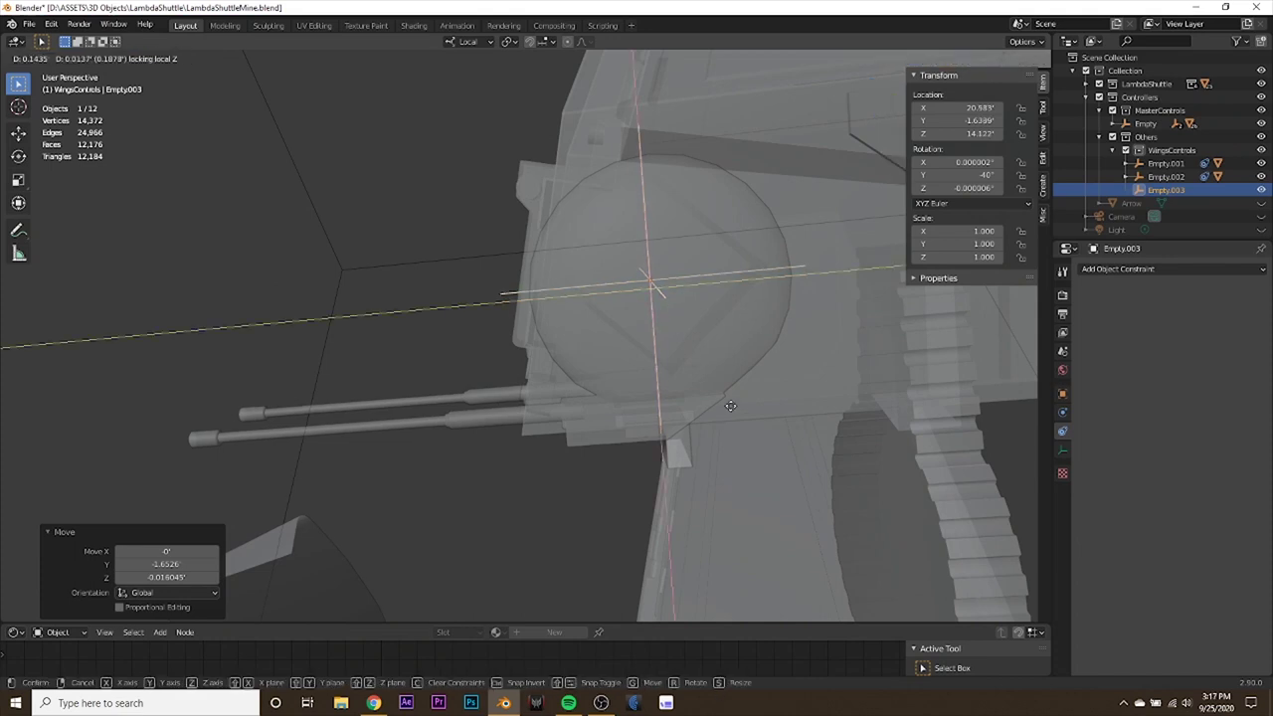
left_click(729, 406)
middle_click_drag(730, 412, 720, 397)
key("g")
key("y")
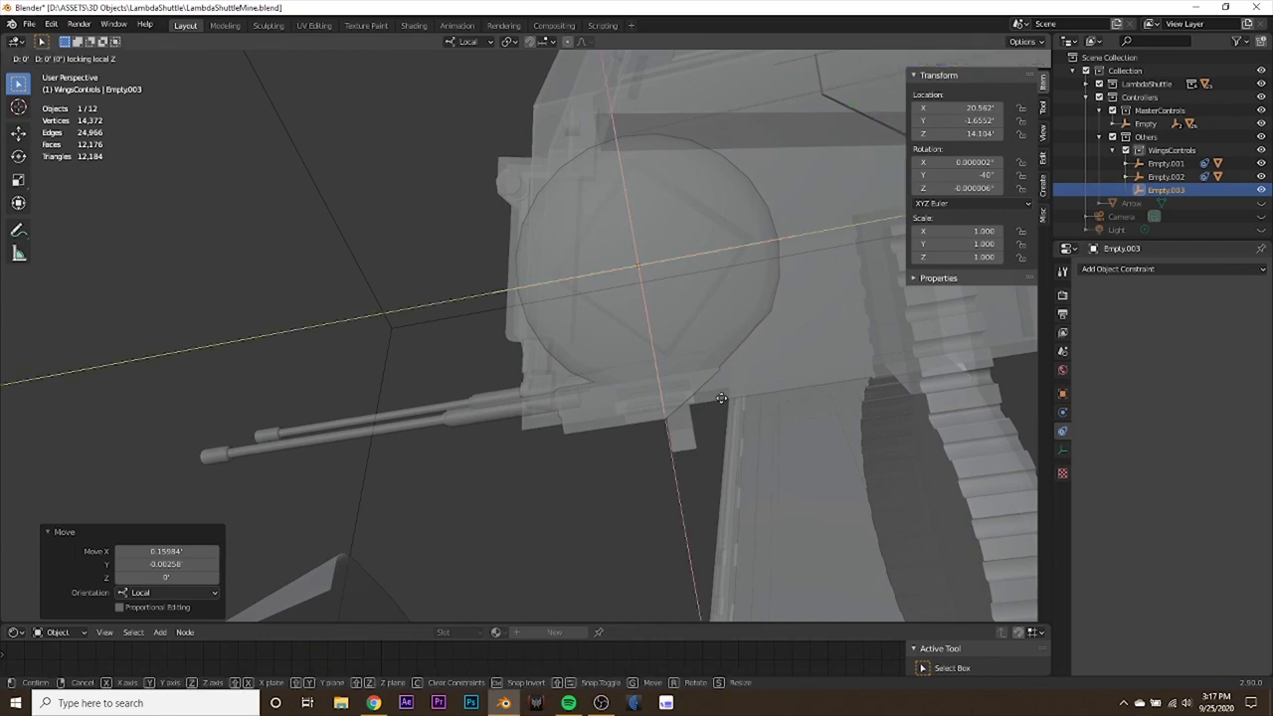
key("shift+z")
left_click(722, 399)
middle_click_drag(721, 397, 756, 286)
left_click(971, 57)
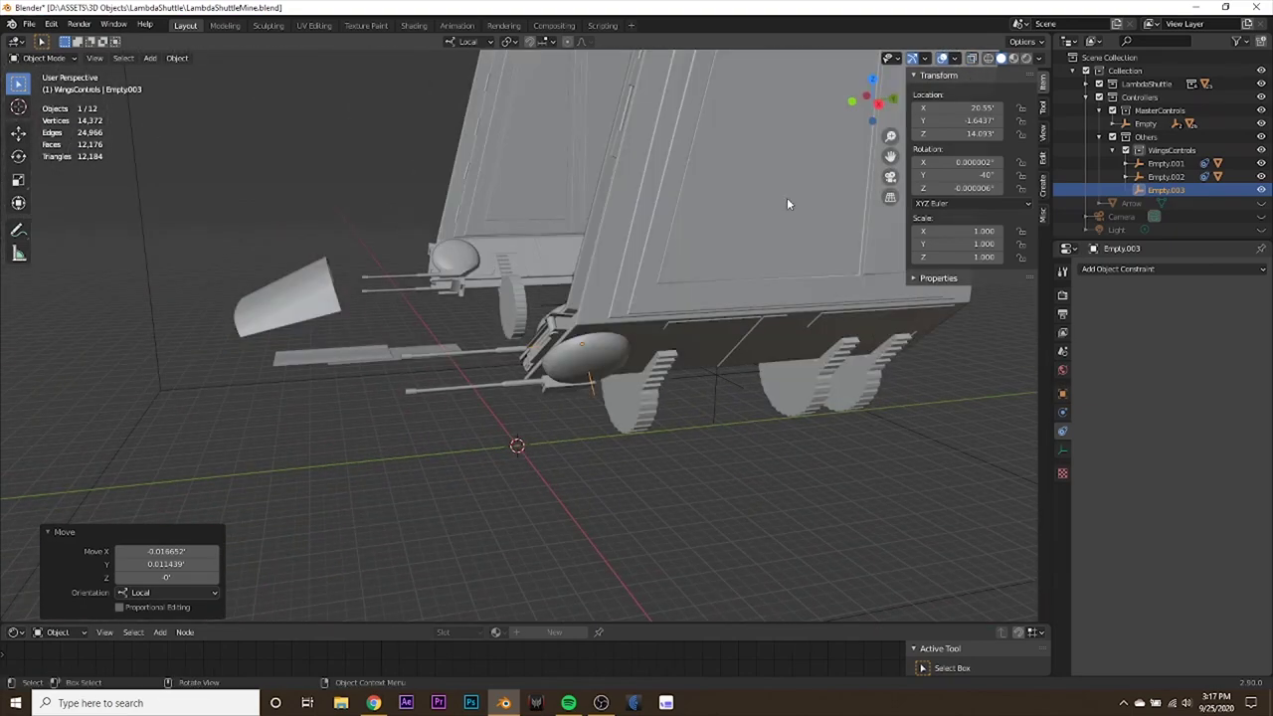
Parent the turret empty to the same wing's hinge empty, Empty.001, using the Object type.
middle_click_drag(786, 197, 612, 341)
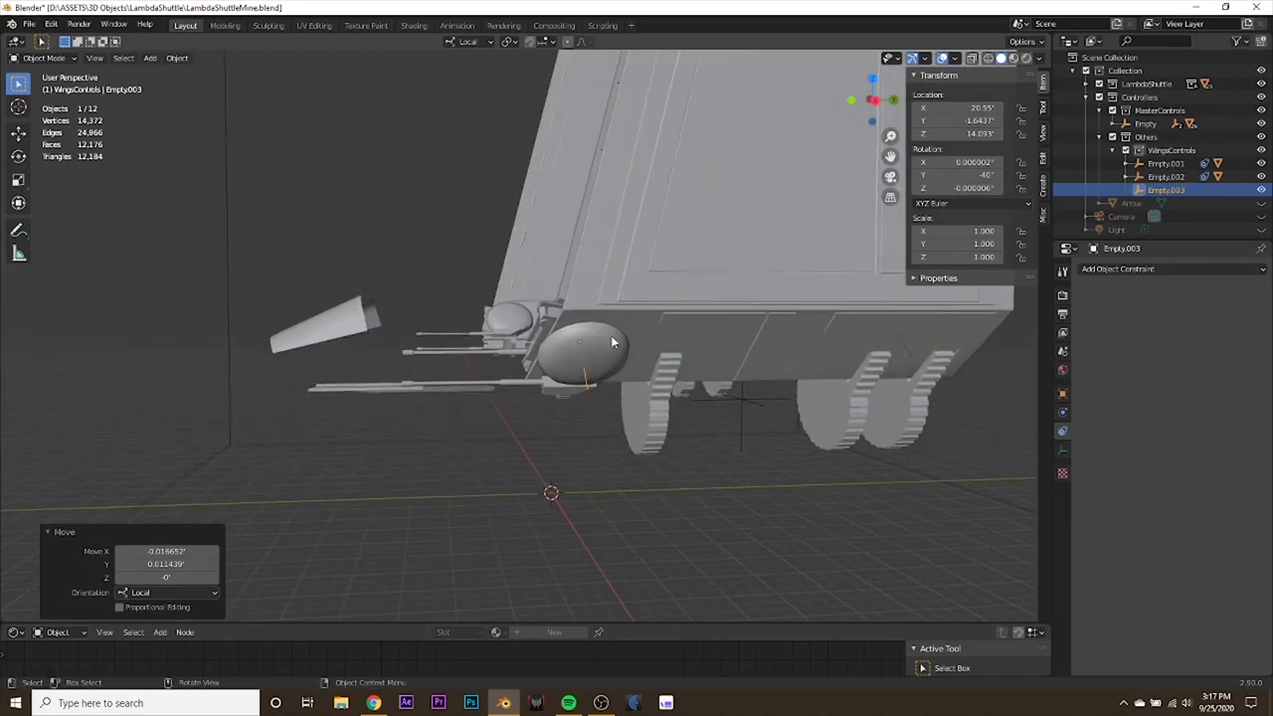
mouse_move(611, 390)
middle_mouse_down()
mouse_move(676, 435)
mouse_move(724, 404)
mouse_move(617, 379)
middle_mouse_up()
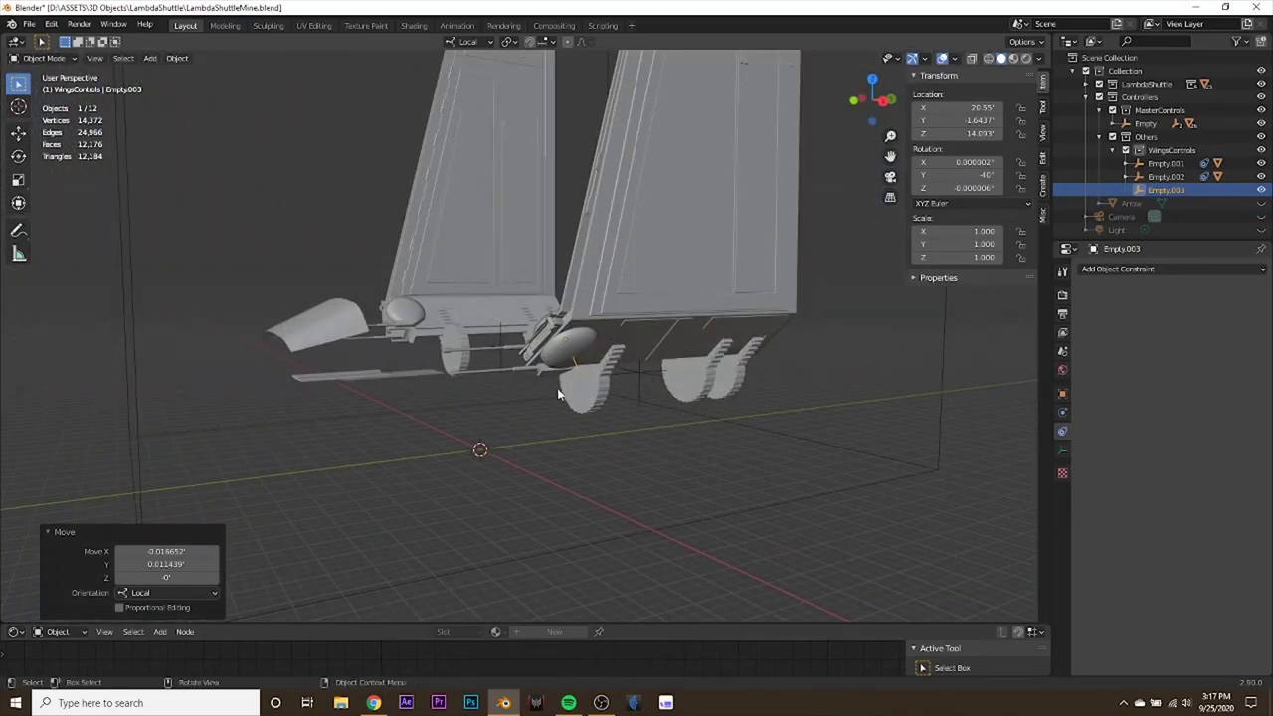
scroll(628, 379, "up", 2)
middle_click_drag(626, 378, 594, 366)
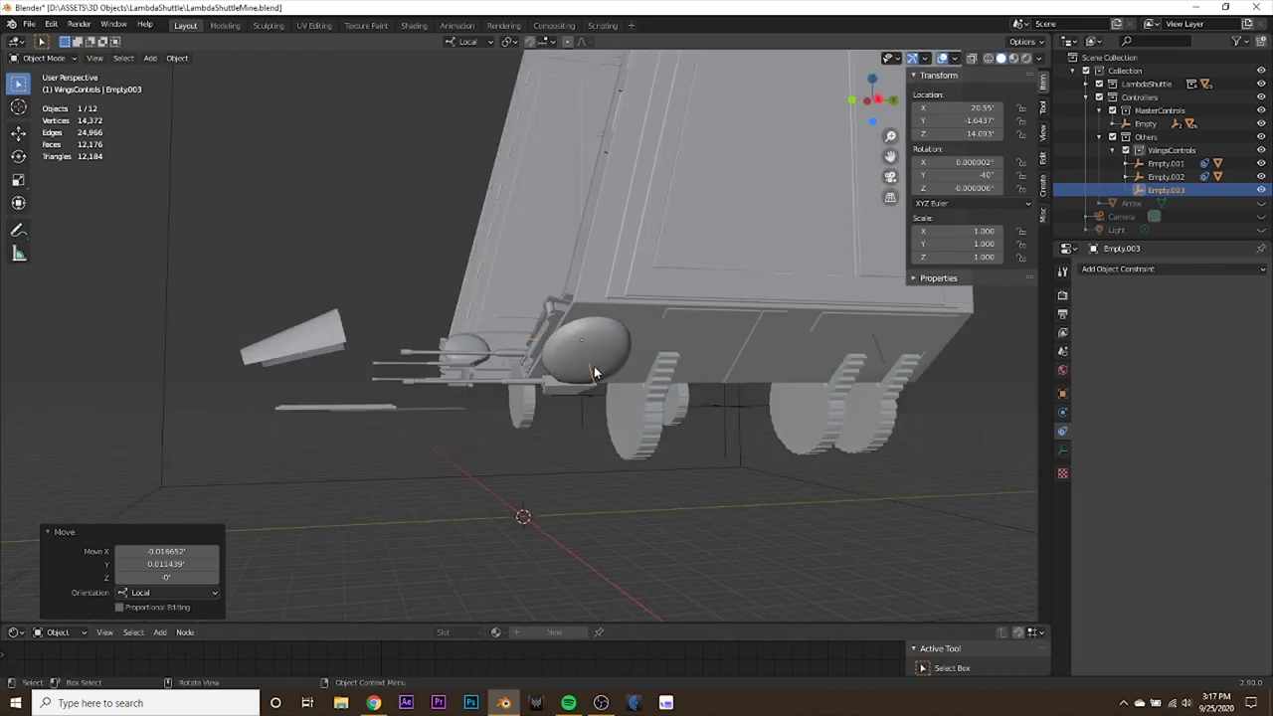
middle_click_drag(739, 413, 718, 431)
left_click(682, 406, "shift")
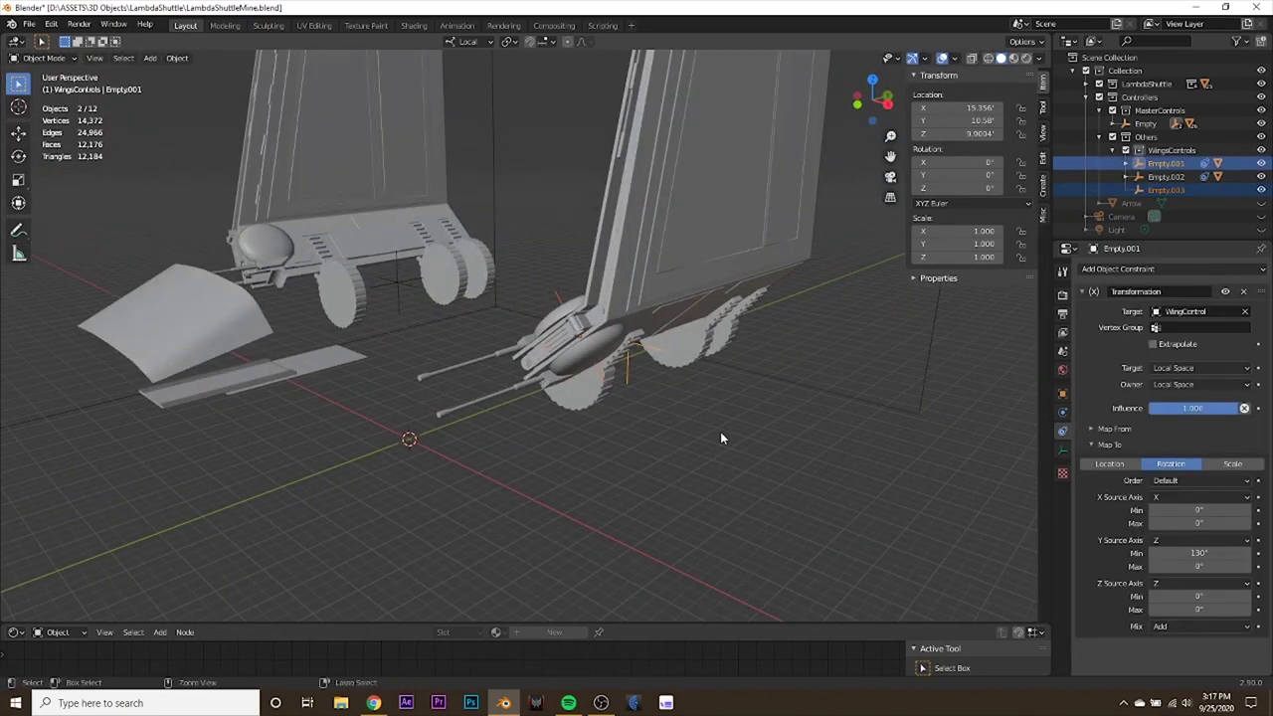
key("ctrl+p")
left_click(696, 432)
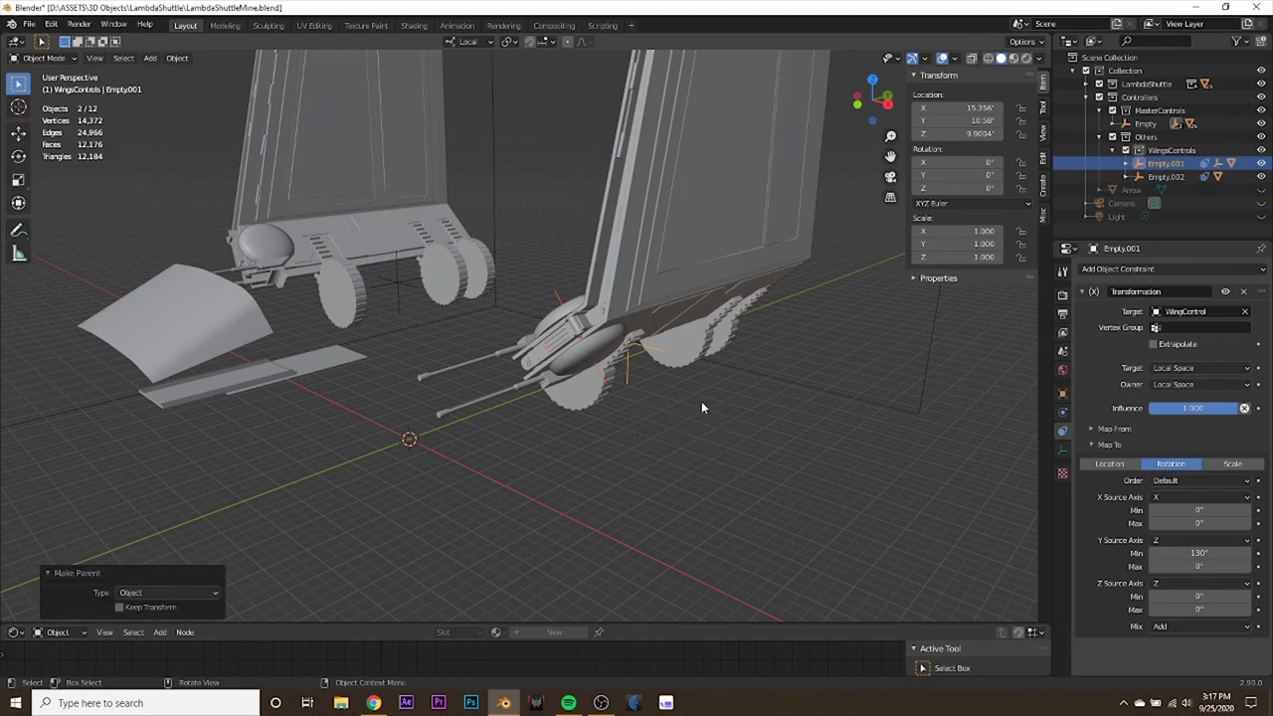
Test how the wings fold by lowering the Wing Control and raising it back to its 45' Z limit.
middle_click_drag(701, 402, 744, 387)
scroll(722, 406, "down", 4)
left_click(496, 148)
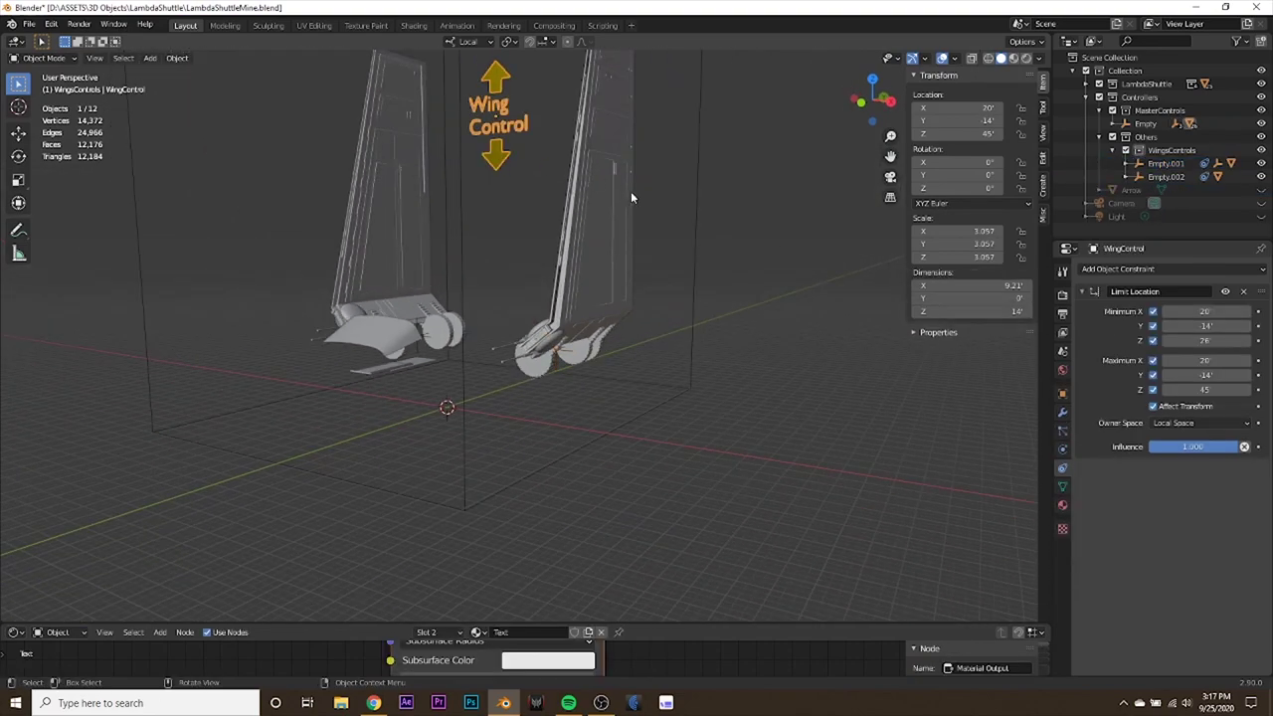
key("g")
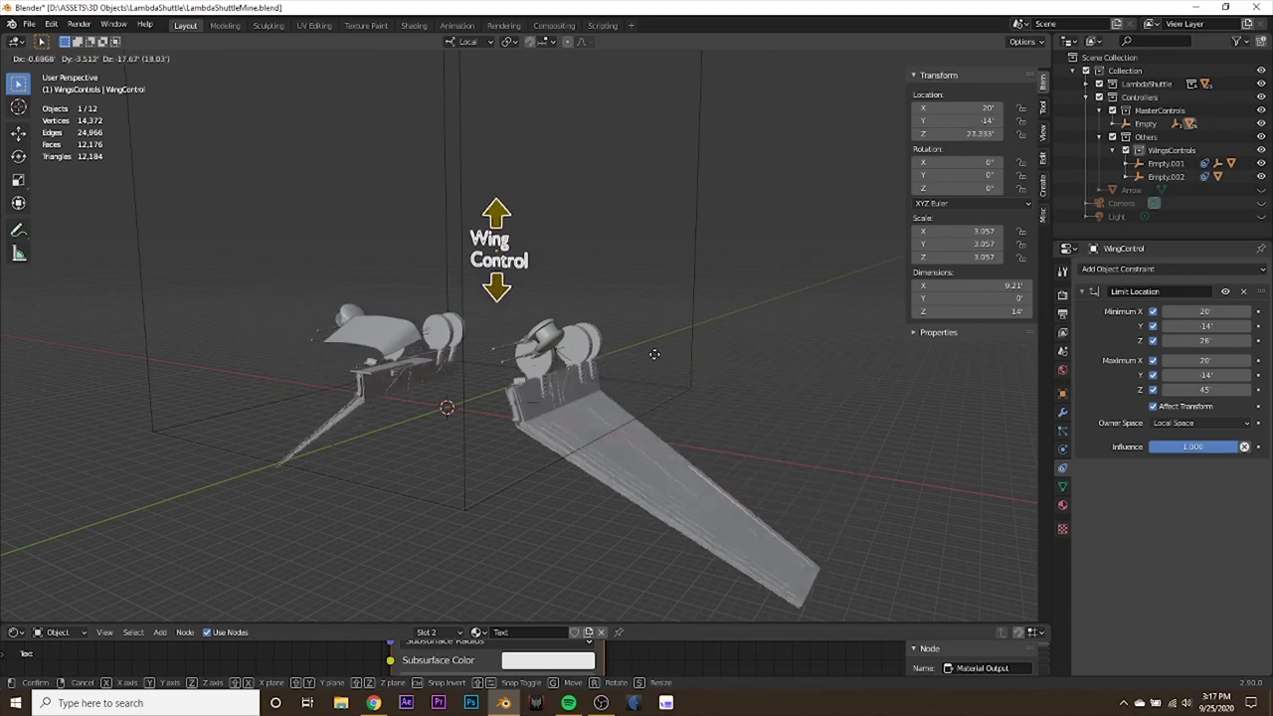
left_click(707, 172)
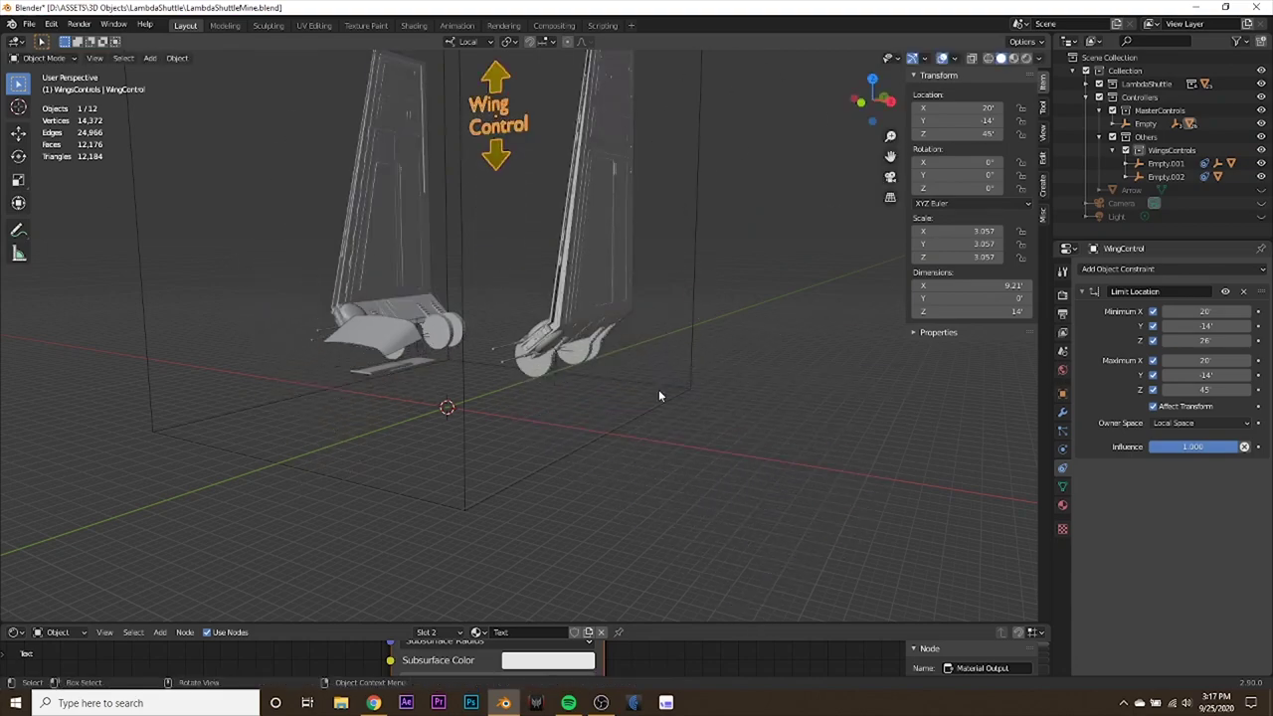
Parent the LWingTurret object to the turret empty, using the Object type.
scroll(658, 395, "up", 4)
middle_click_drag(625, 411, 600, 372)
left_click(584, 375)
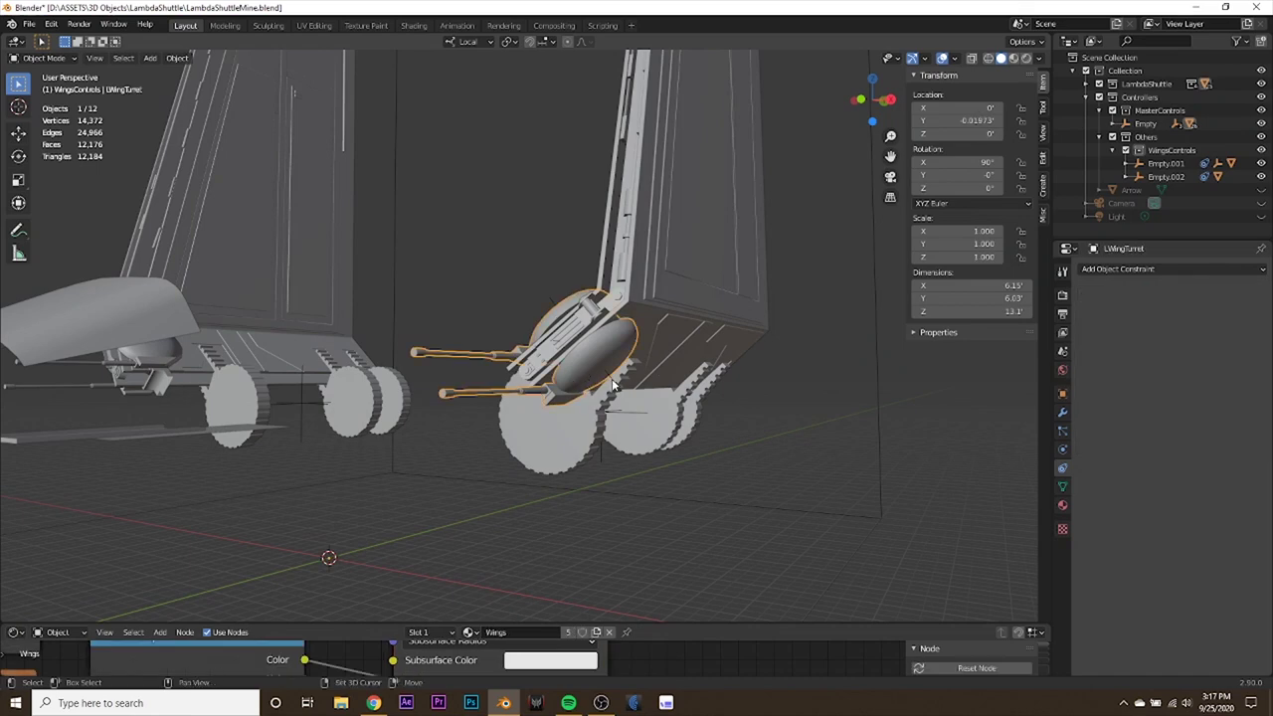
left_click(657, 402, "shift")
left_click(620, 394)
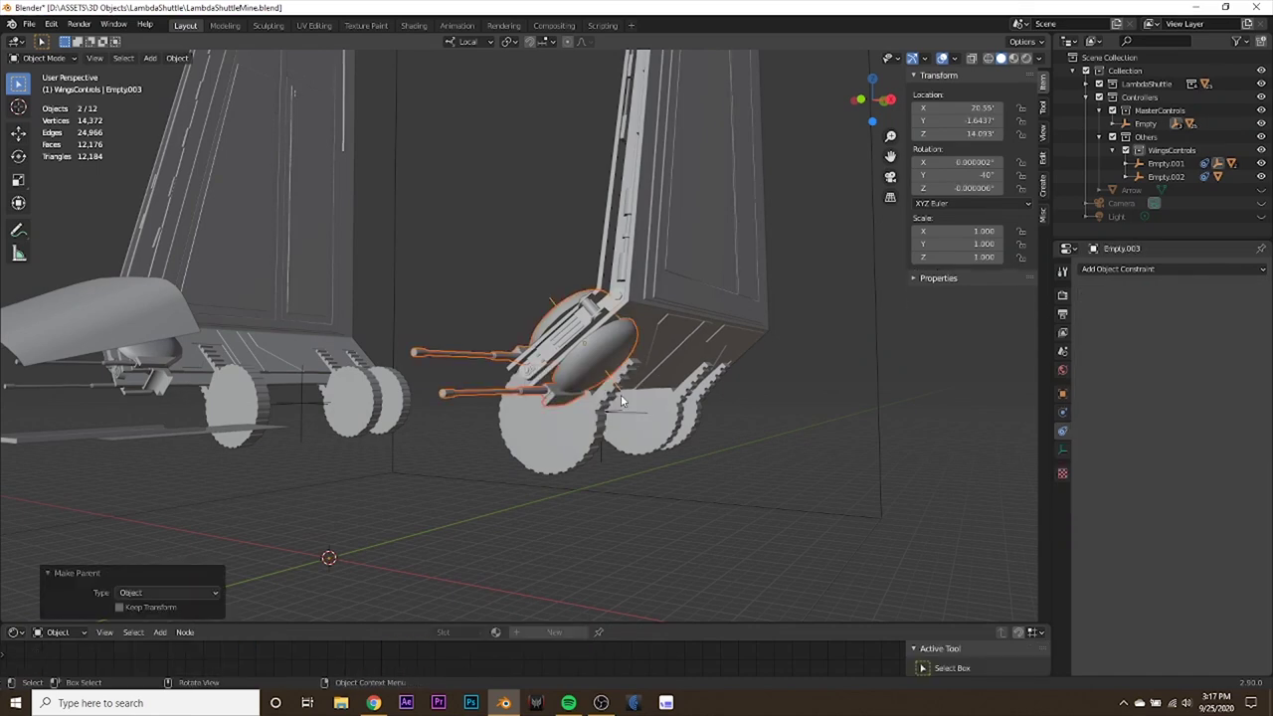
Test the turret's motion with the Wing Control, and leave the control at its 26' Z limit.
scroll(624, 400, "down", 5)
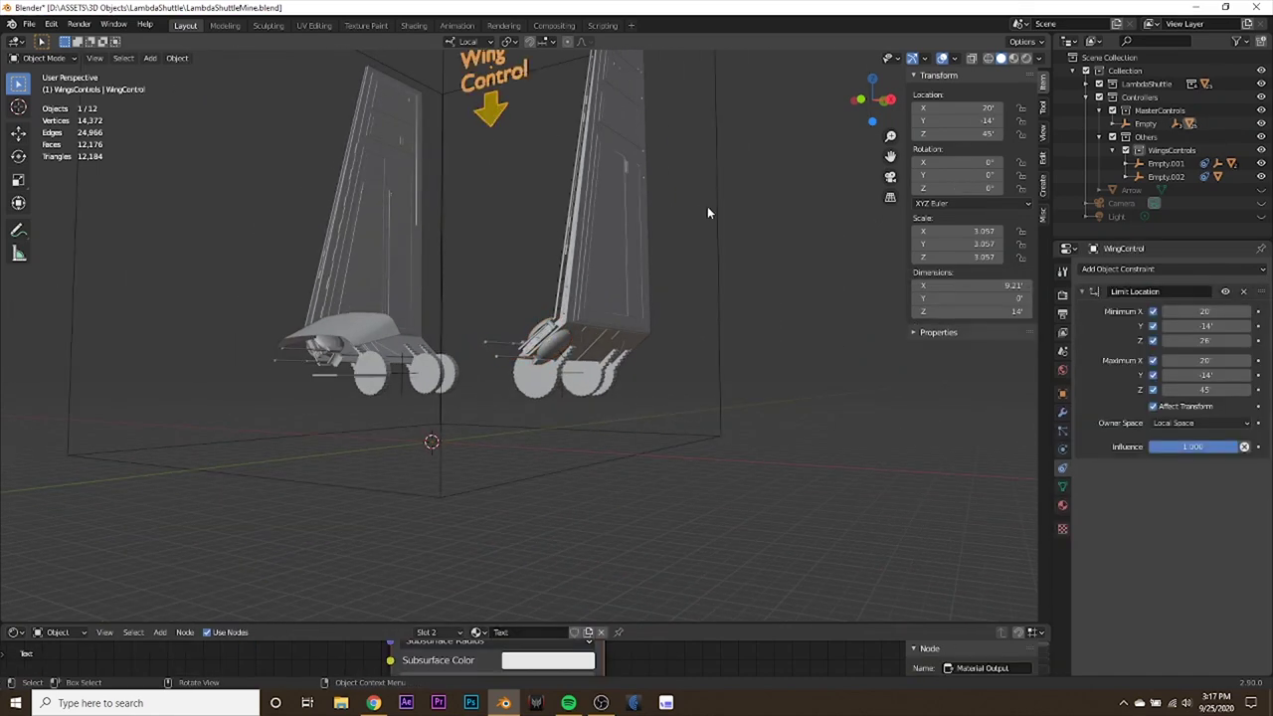
key("g")
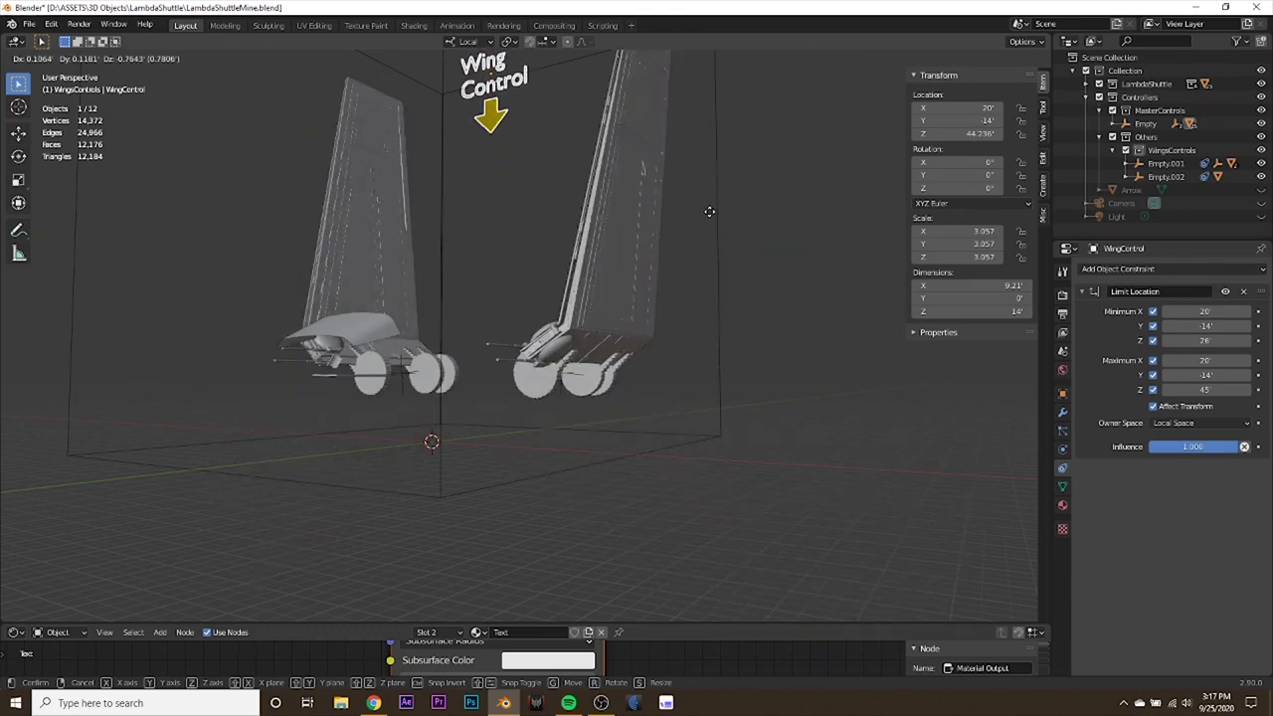
left_click(705, 161)
middle_click_drag(595, 259, 667, 217)
key("g")
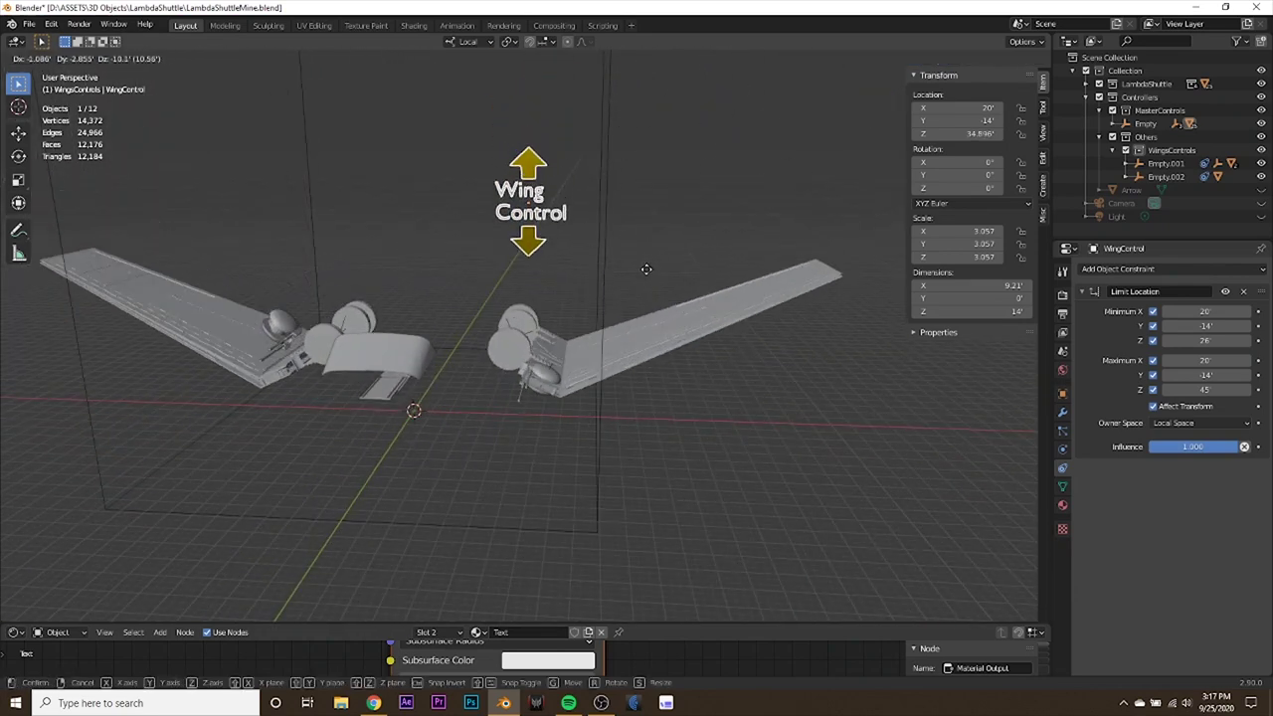
left_click(626, 425)
Add a Transformation constraint to the turret empty, Empty.003.
scroll(627, 425, "up", 3)
middle_click_drag(627, 425, 685, 356, "shift")
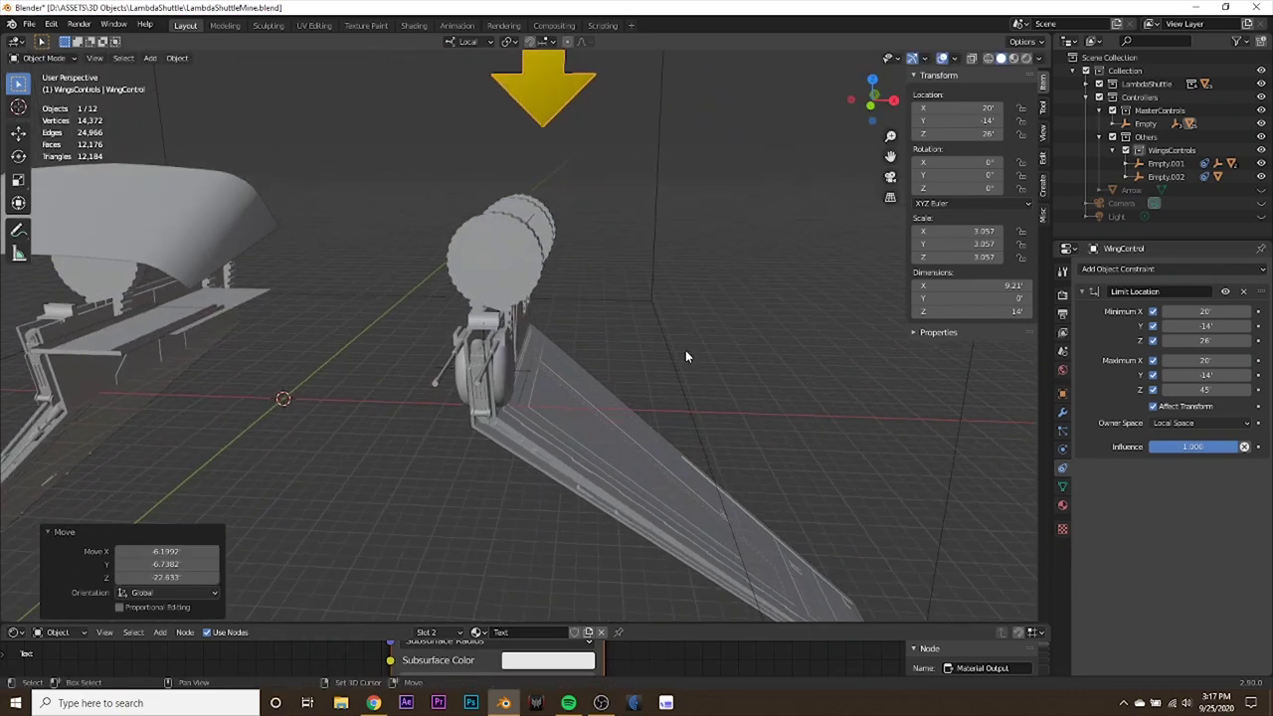
left_click(523, 370)
middle_click_drag(522, 370, 596, 367)
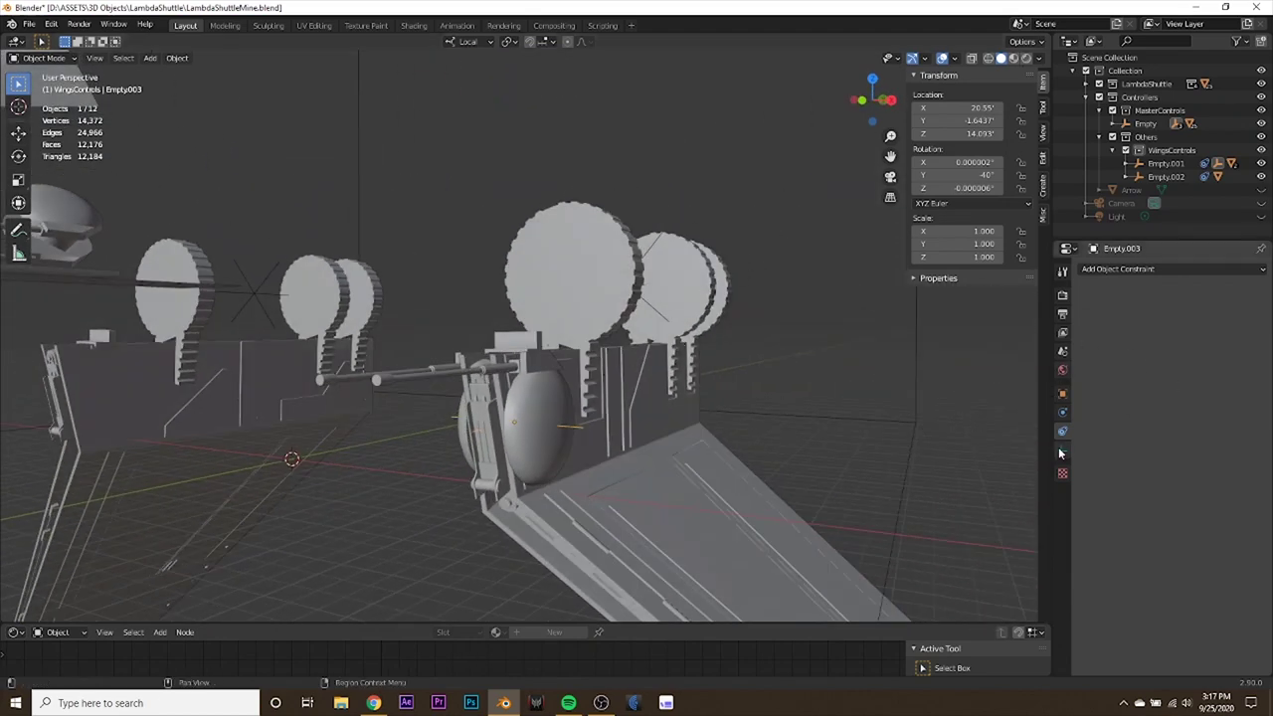
left_click(1144, 268)
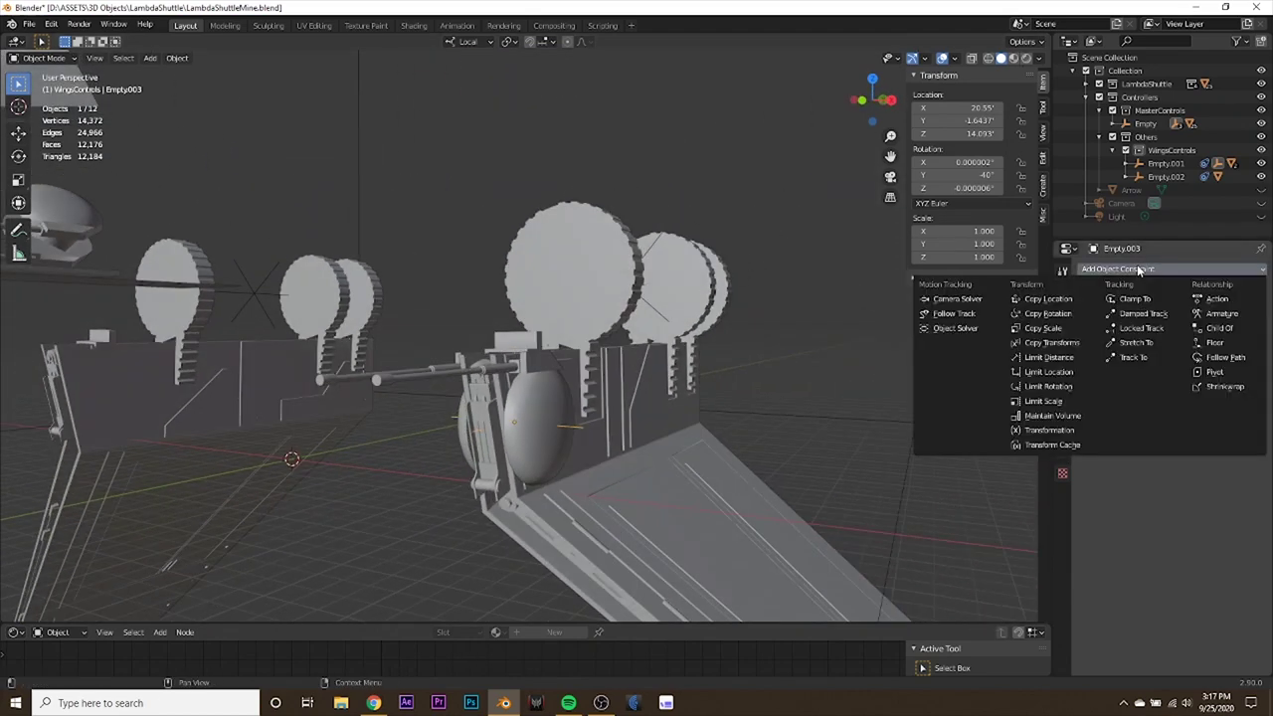
left_click(1052, 418)
Set both the target and owner spaces of the turret empty's Transformation constraint to Local Space.
left_click(1193, 352)
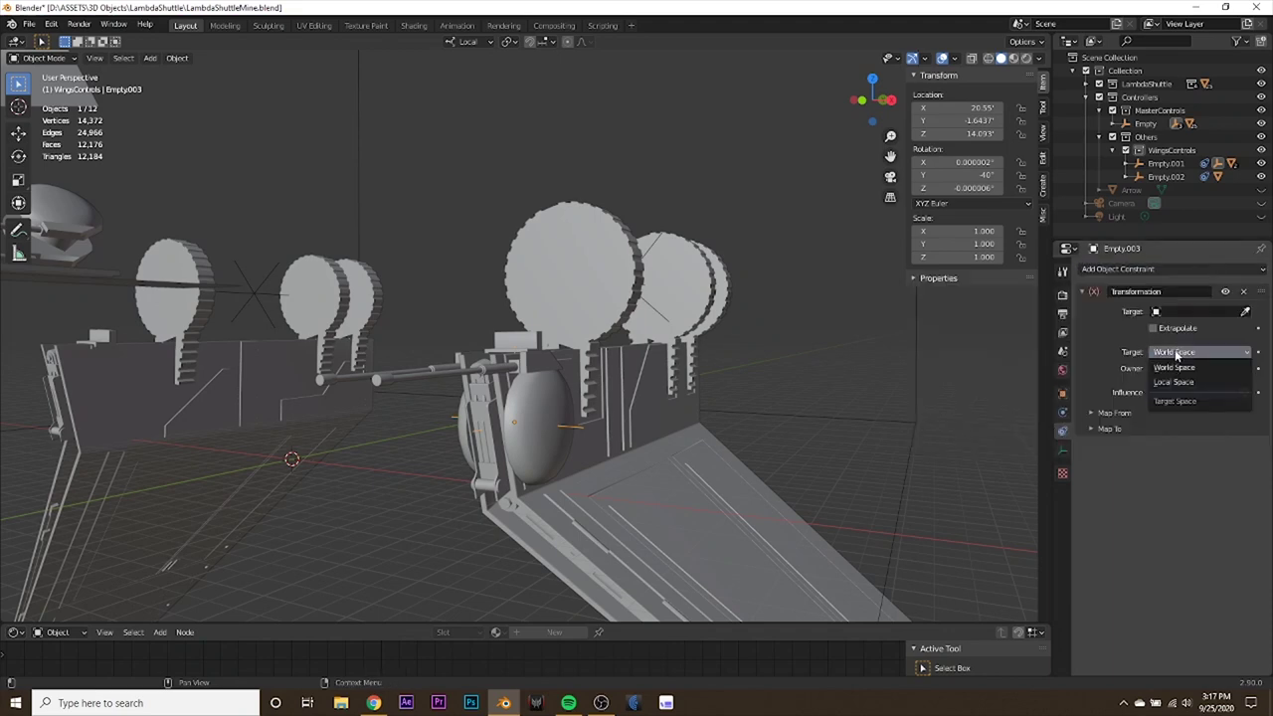
left_click(1178, 384)
left_click(1193, 369)
left_click(1172, 397)
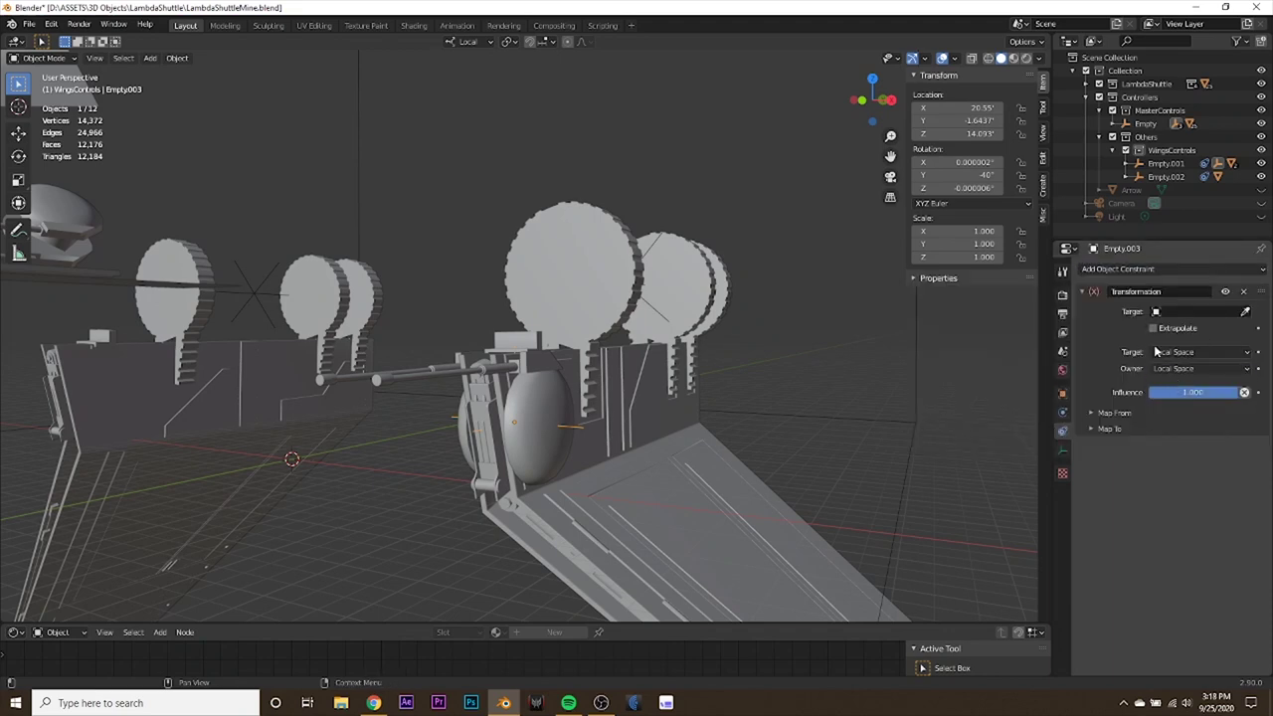
Make WingControl the target of the turret empty's Transformation constraint and open its Map From settings.
scroll(780, 360, "down", 4)
middle_click_drag(781, 360, 792, 369)
left_click(1244, 311)
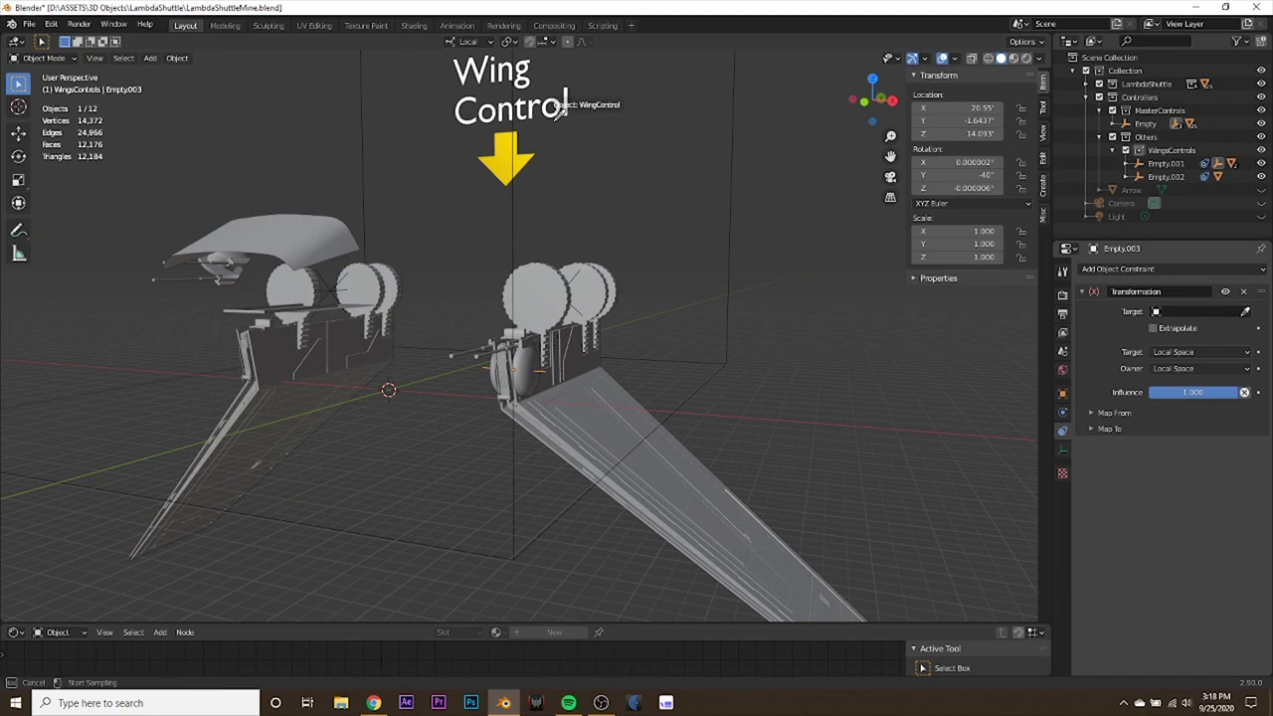
left_click(505, 154)
left_click(1113, 428)
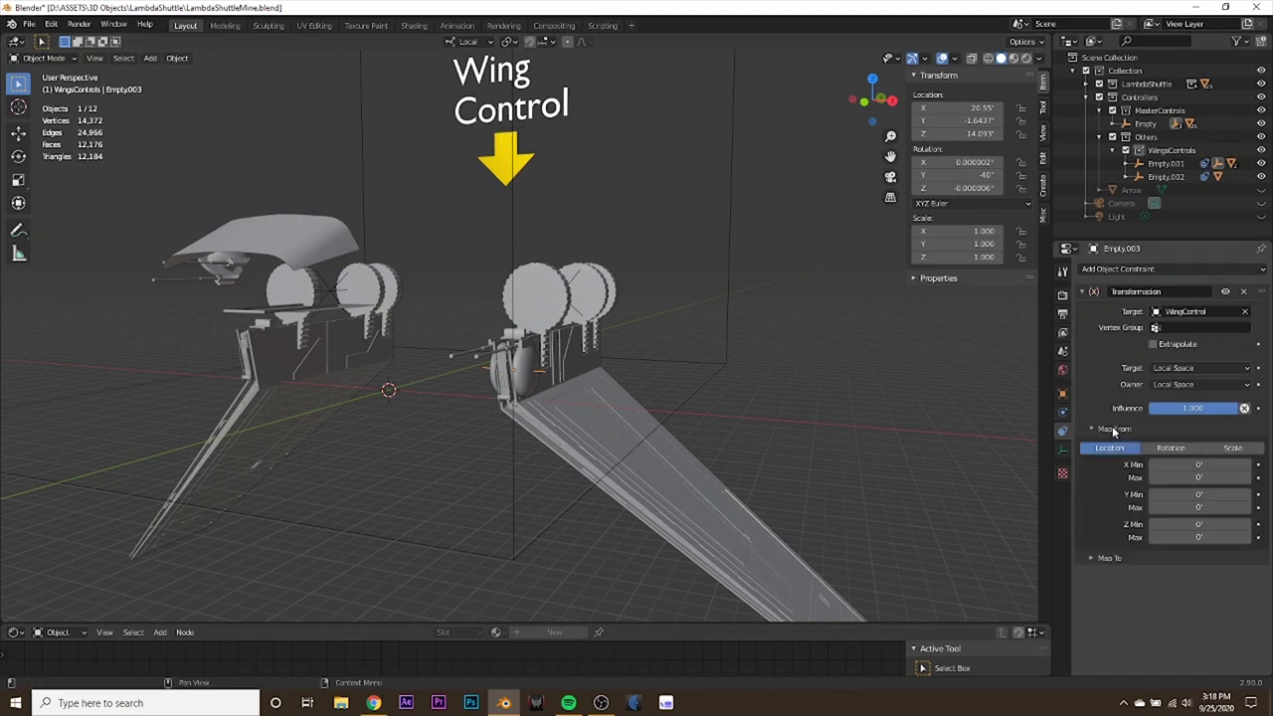
Set the Z range of the turret empty's Map From location, with a maximum of 40, and collapse those settings.
left_click(1196, 524)
key("Return")
left_click(1205, 537)
type("40")
key("Return")
left_click(1114, 428)
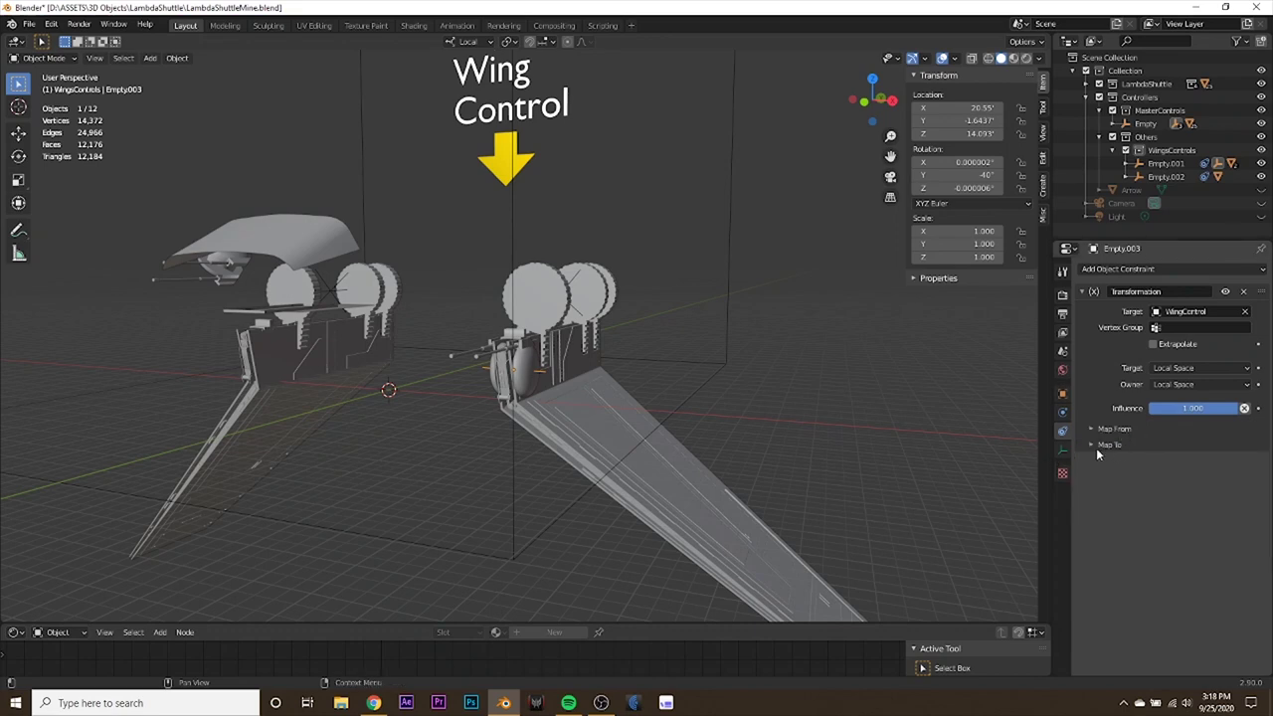
Open the Map To settings of the turret empty's constraint and map to Rotation.
left_click(1103, 445)
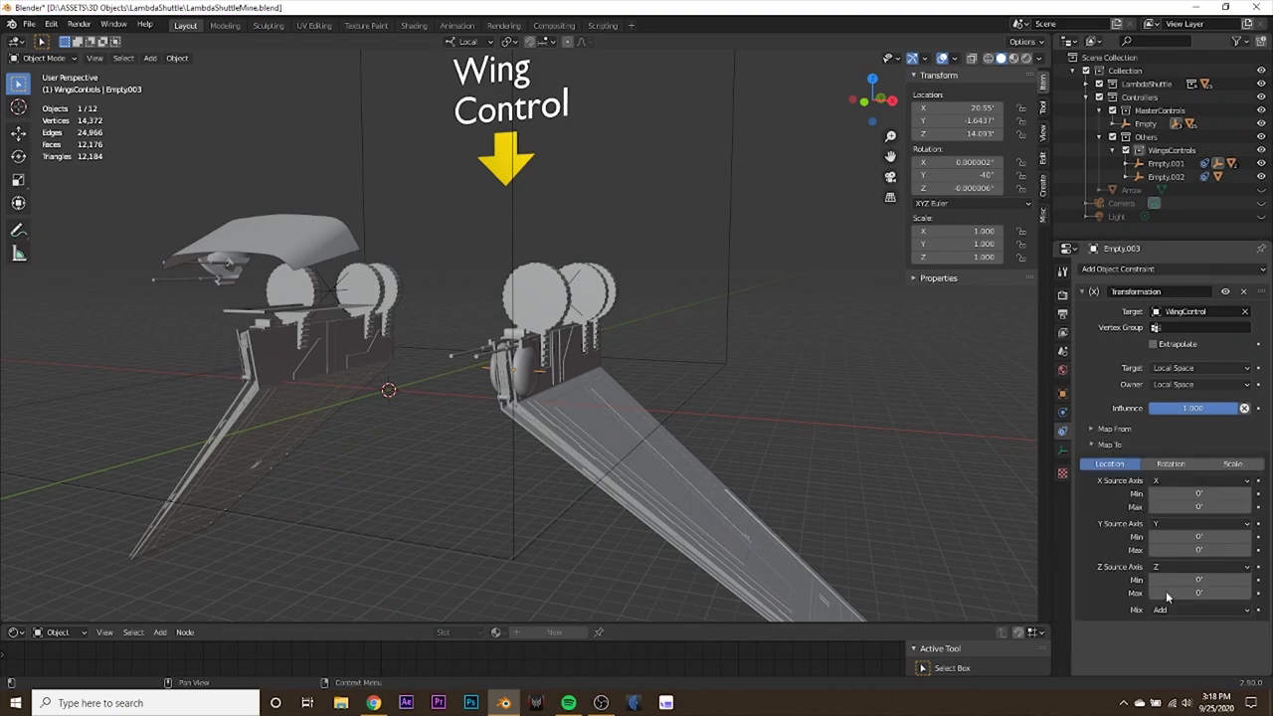
scroll(682, 436, "up", 3)
middle_click_drag(682, 435, 551, 365)
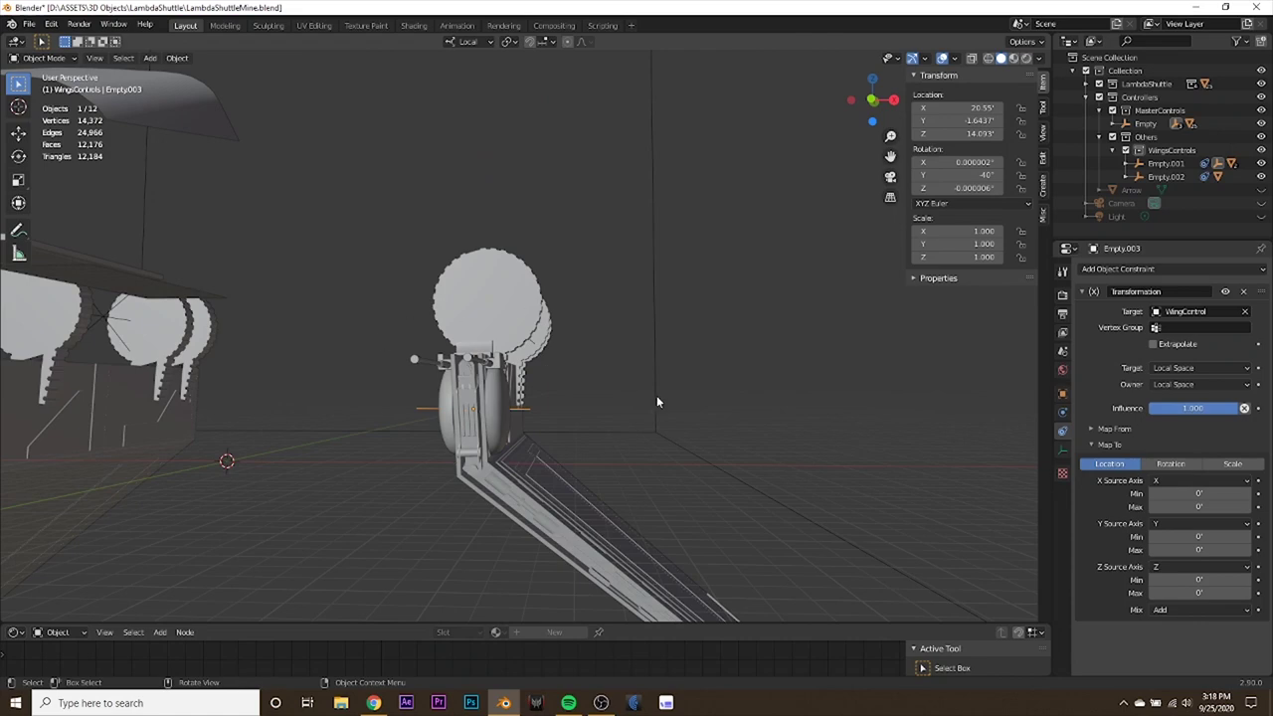
middle_click_drag(639, 388, 675, 460)
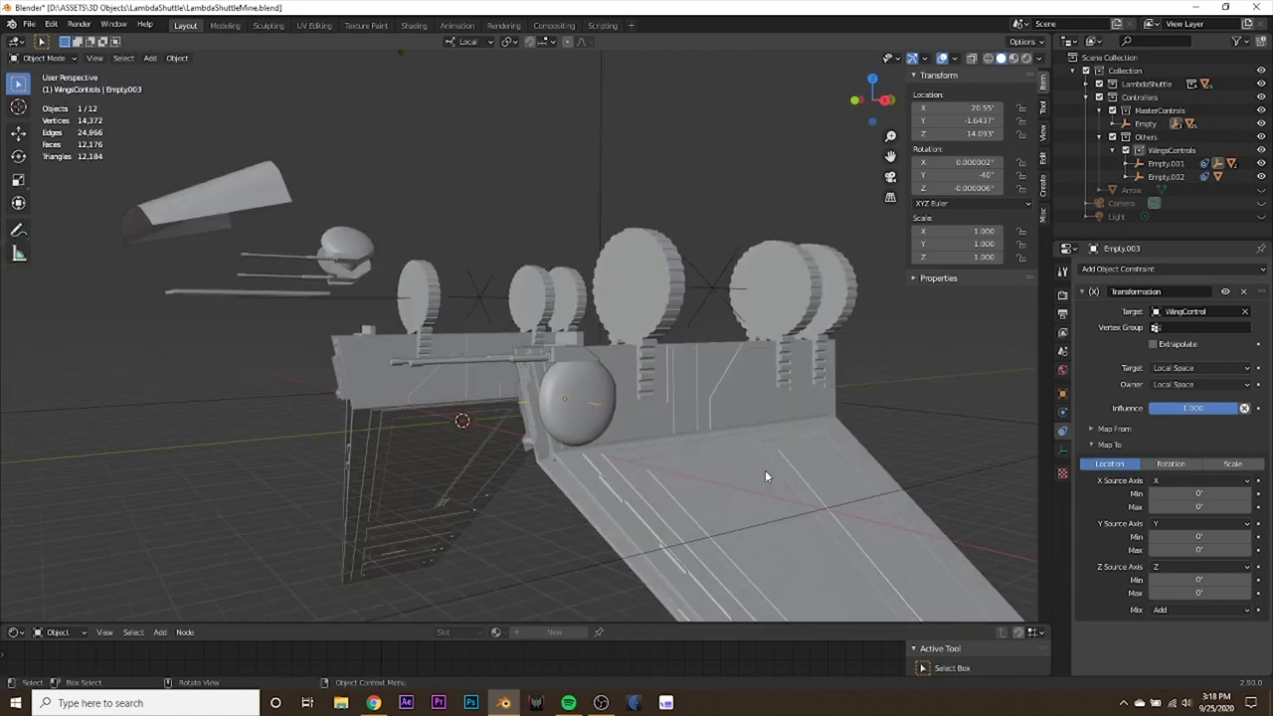
left_click(1170, 465)
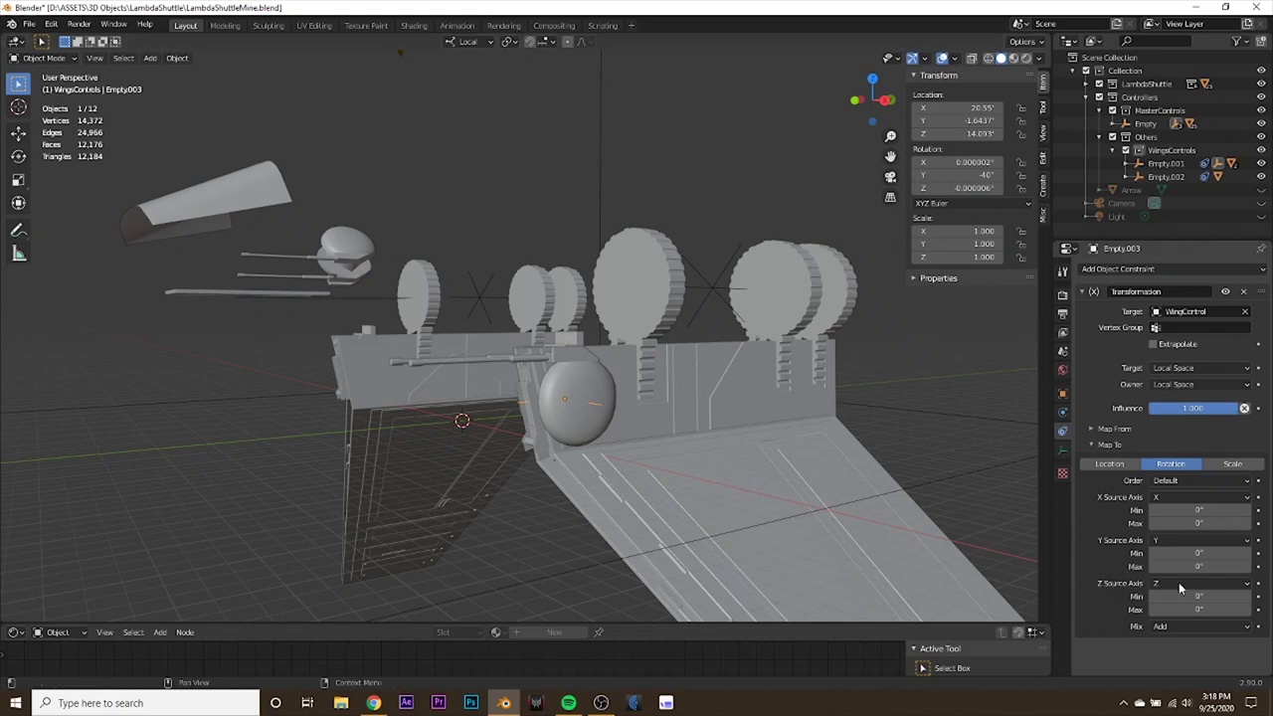
Raise the Wing Control to its 45' Z limit so the wings fold up.
middle_click_drag(723, 443, 578, 163)
middle_click_drag(676, 268, 589, 335)
scroll(588, 334, "up", 4)
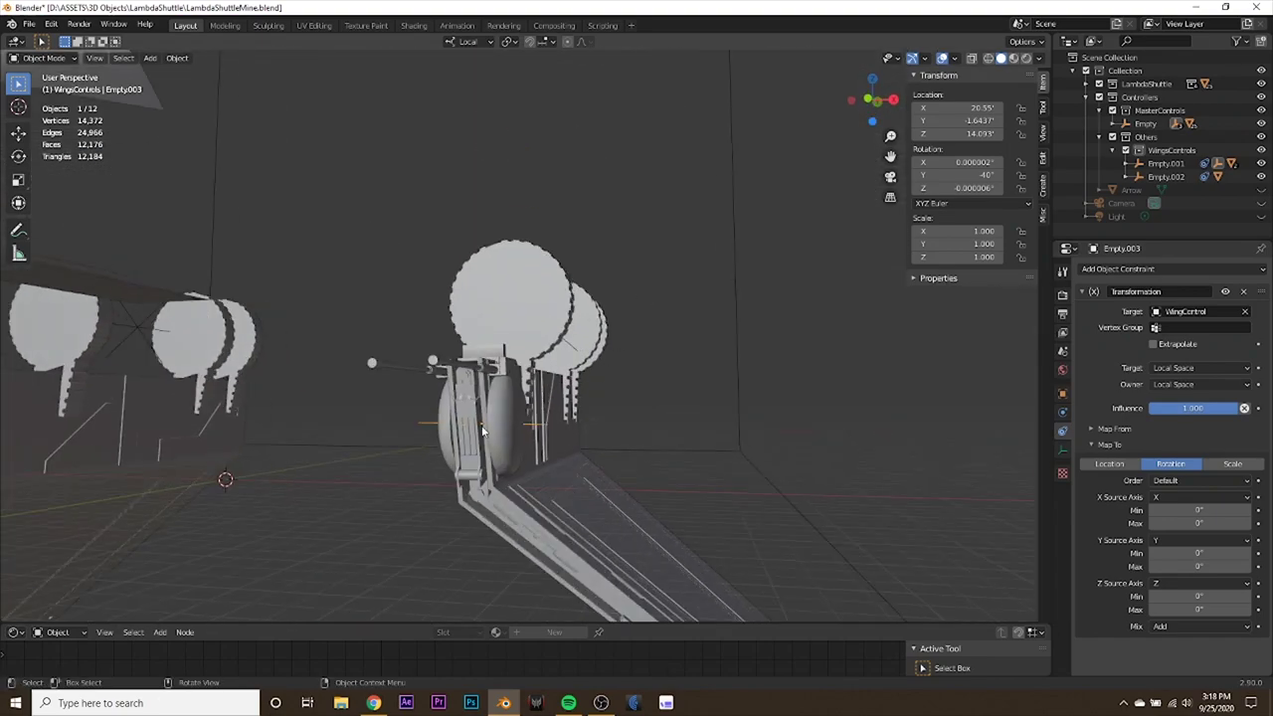
middle_click_drag(557, 438, 549, 344)
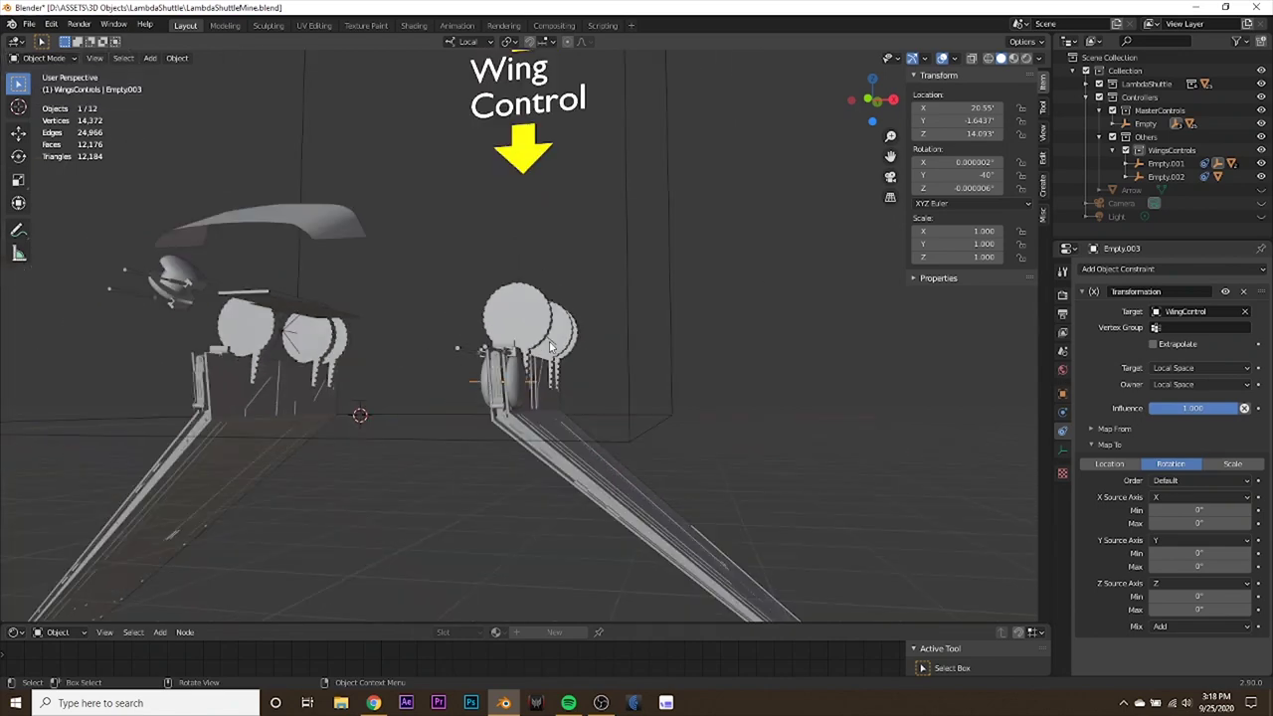
left_click(520, 140)
key("g")
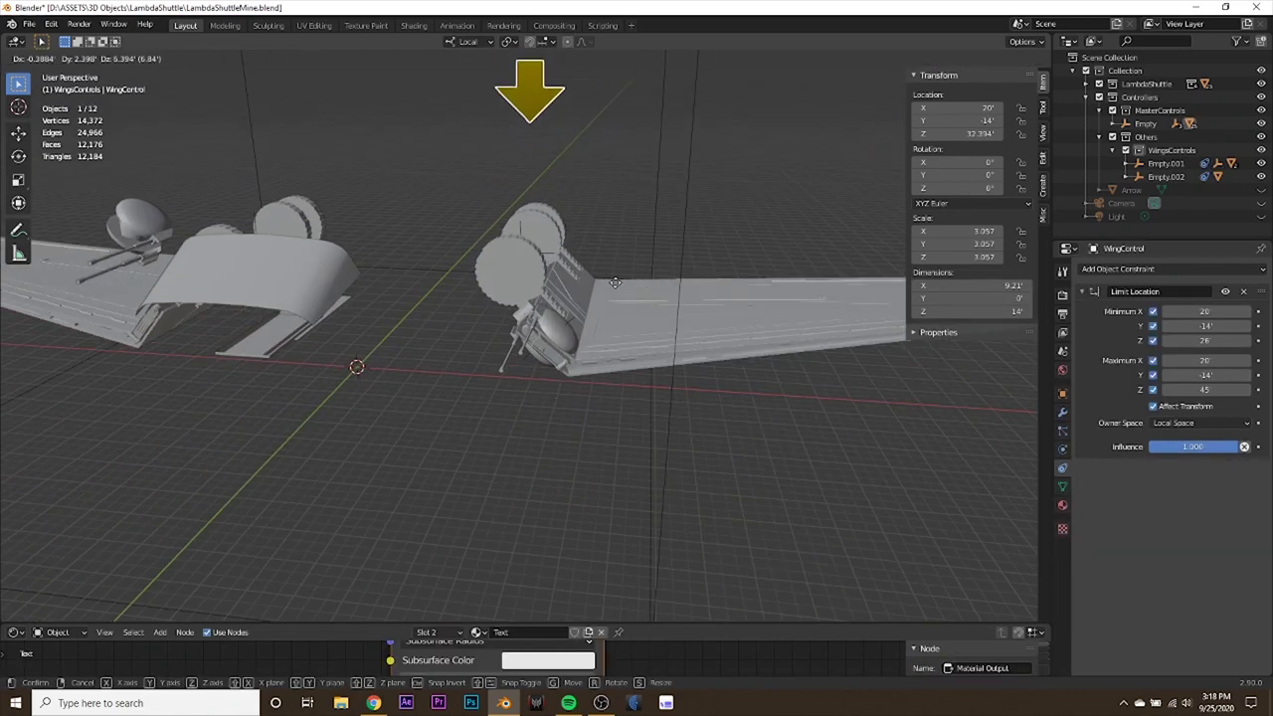
left_click(617, 597)
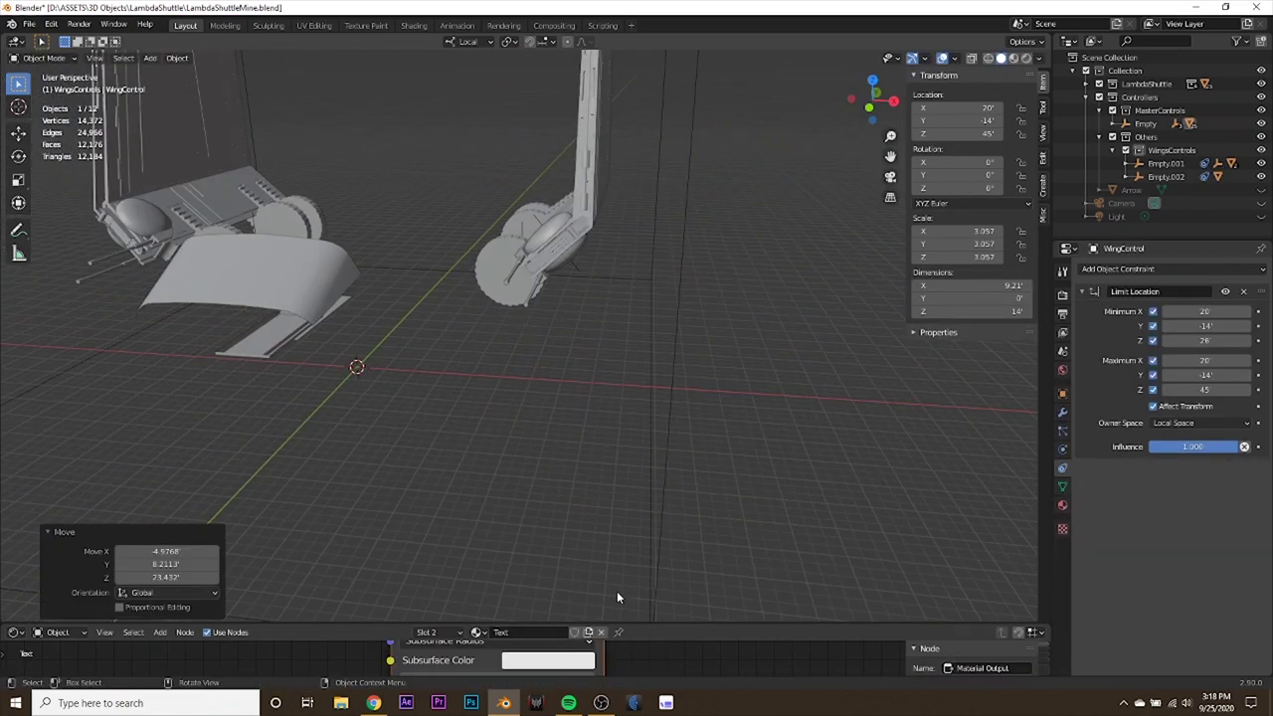
Select the turret empty, Empty.003, and raise its Map To Z rotation maximum to about 75.4°.
left_click(578, 266)
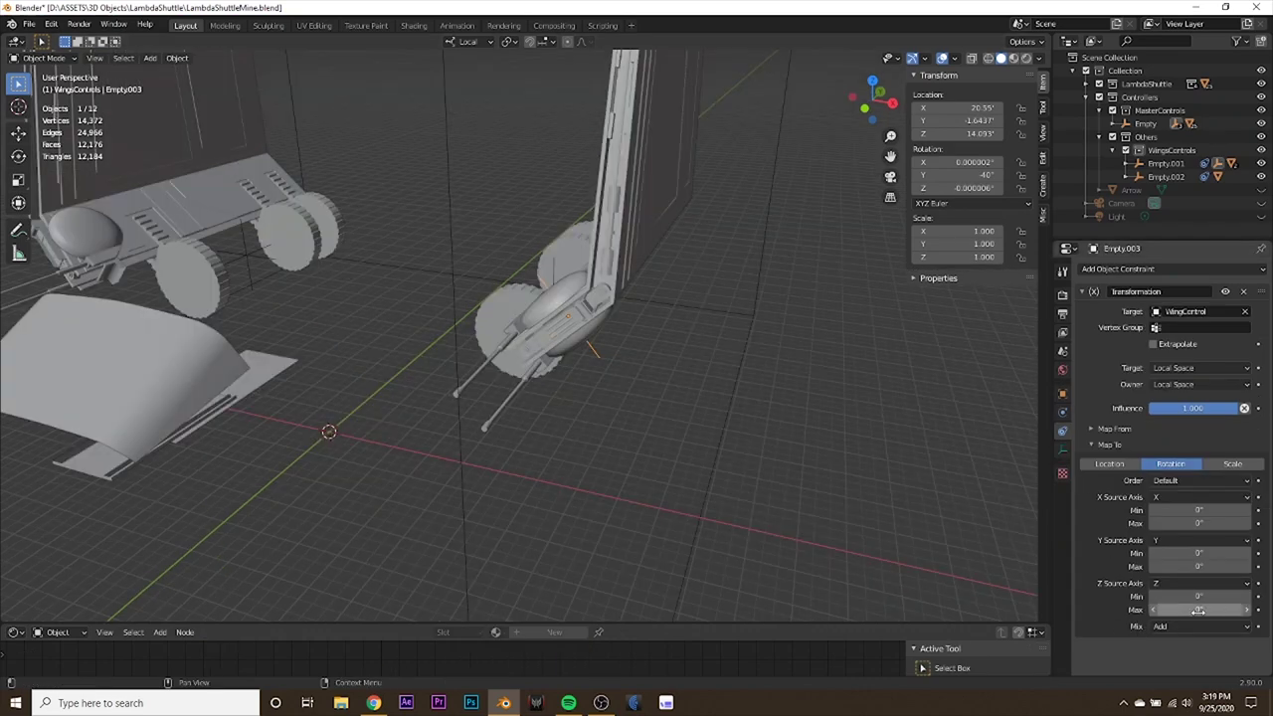
left_click_drag(1198, 611, 1233, 610)
middle_click_drag(676, 358, 523, 368)
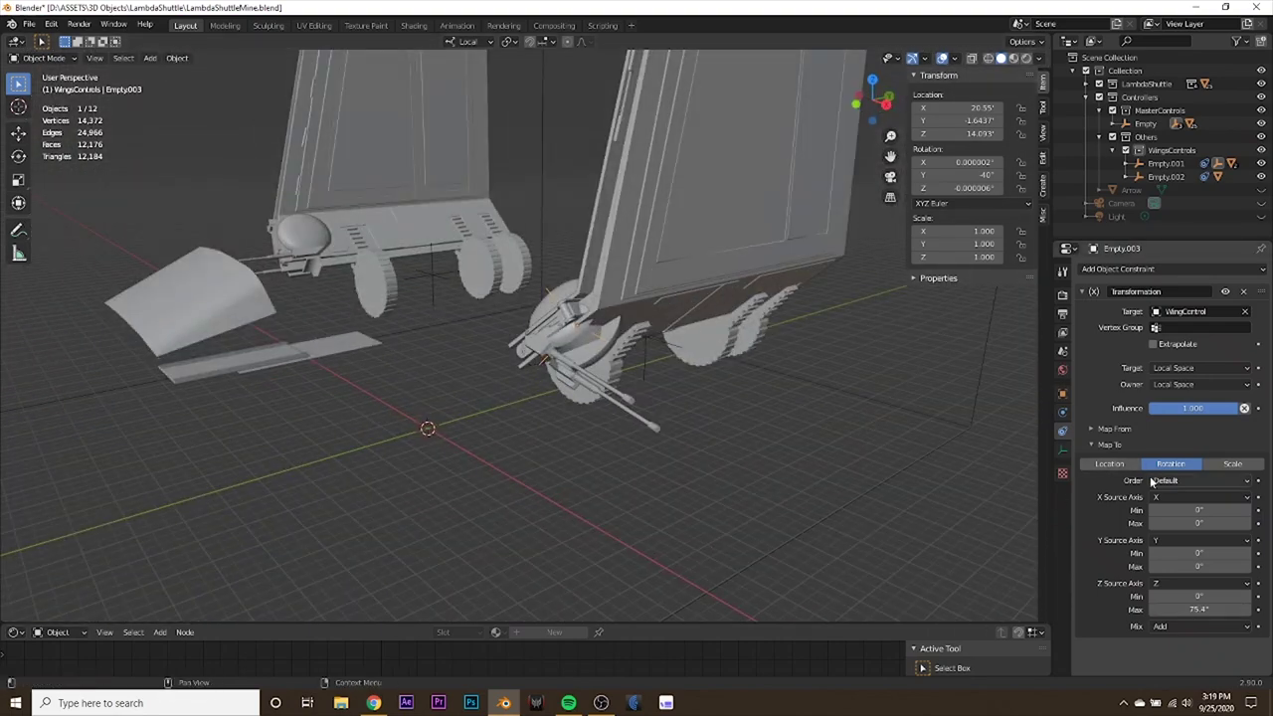
Set the Map To rotation order of the turret empty's constraint to ZYX Euler and inspect the turret.
left_click(1205, 482)
left_click(1178, 480)
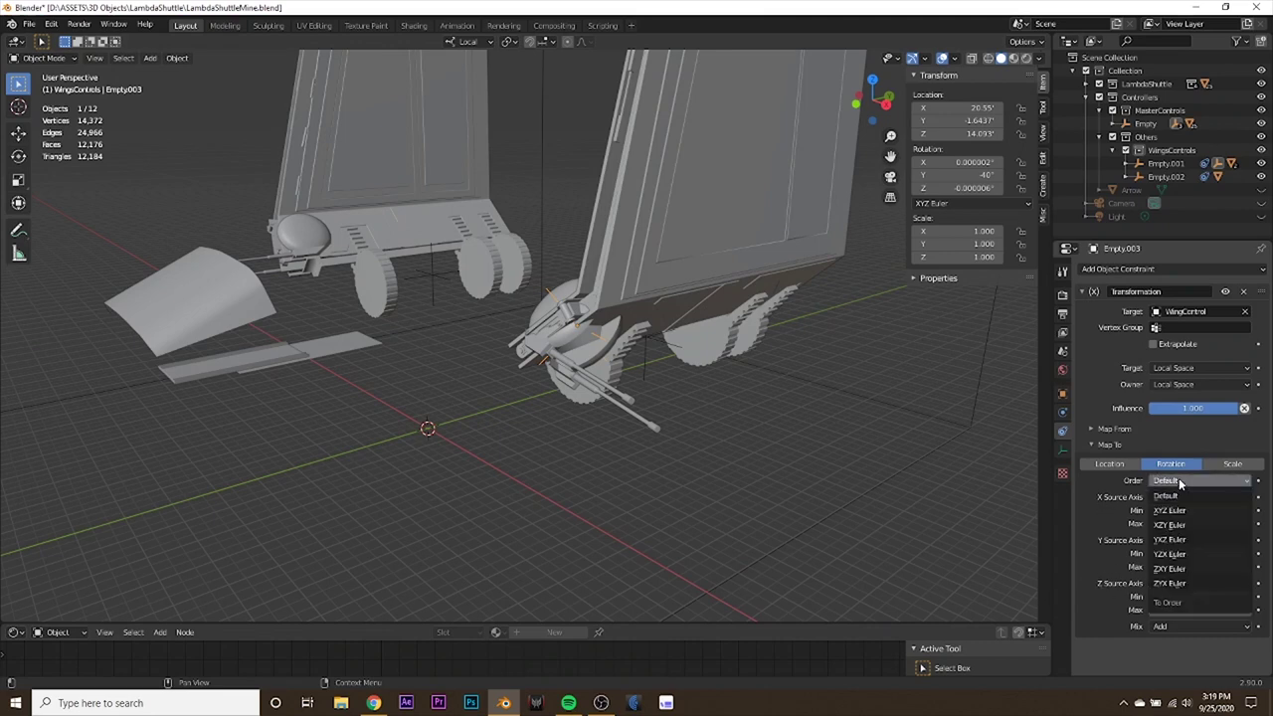
left_click(1187, 580)
middle_click_drag(855, 467, 646, 374)
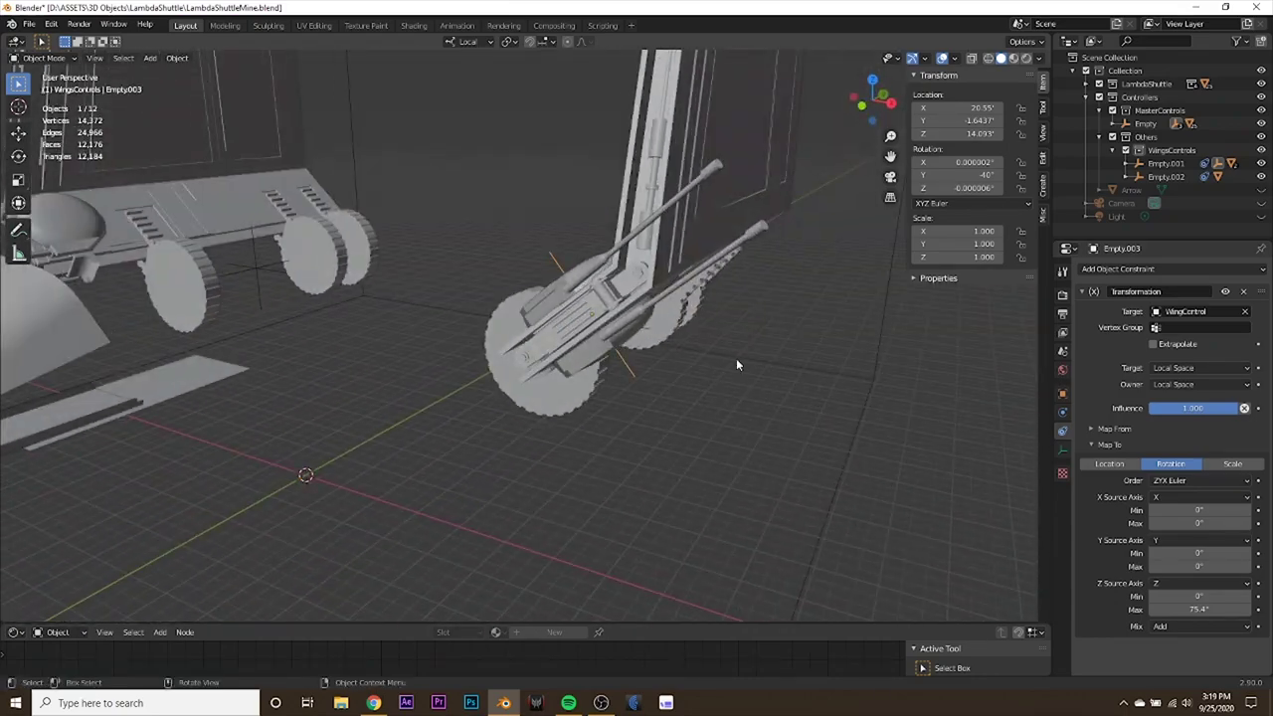
middle_click_drag(735, 365, 781, 346)
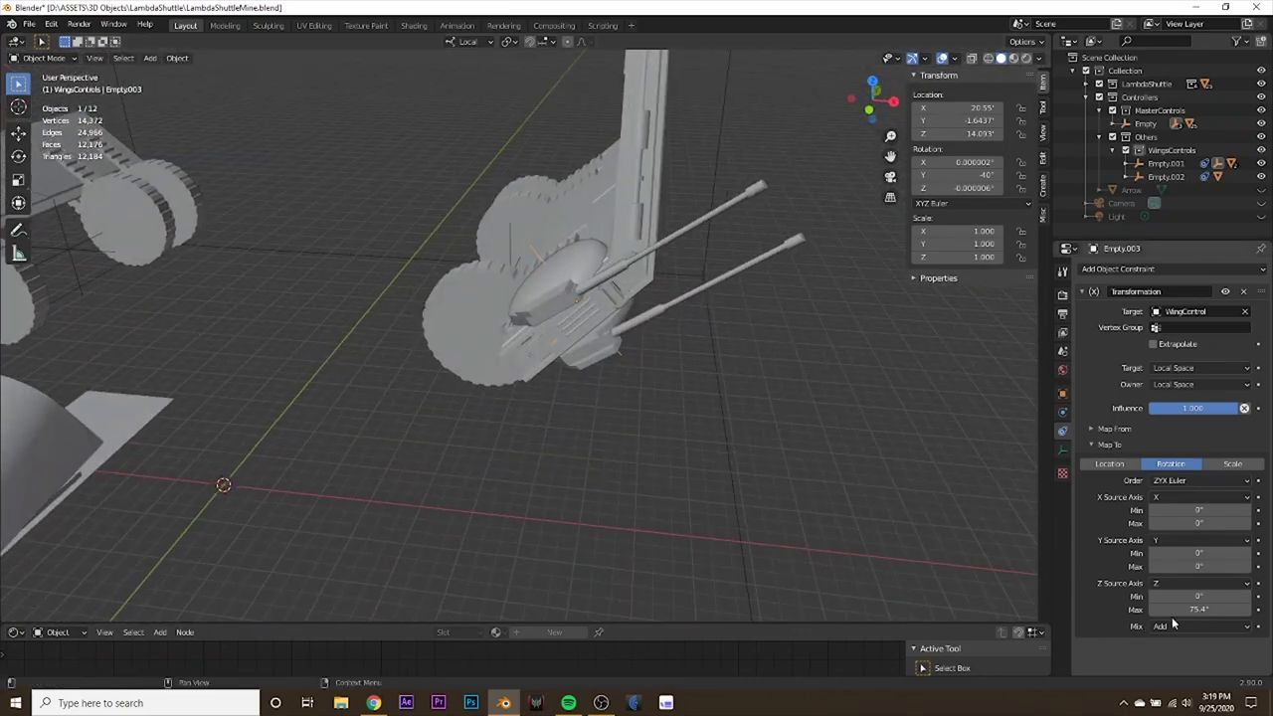
Adjust the turret empty's Map To Z rotation maximum while checking the gun direction, settling on exactly 90°.
middle_click_drag(728, 452, 578, 465)
left_click_drag(1199, 610, 1228, 608)
middle_click_drag(756, 516, 643, 509)
left_click_drag(1219, 607, 1236, 606)
left_click(1219, 605)
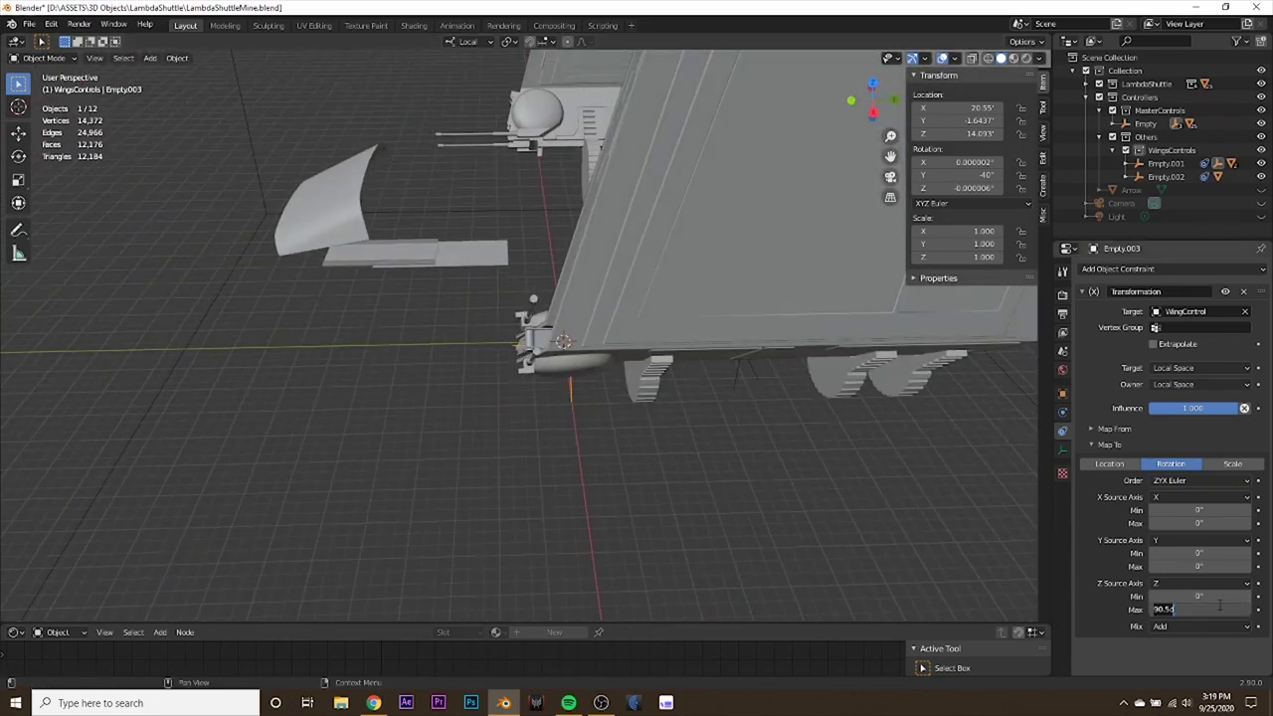
type("90")
key("Return")
Test the turret's rotation by lowering the Wing Control to its 26' limit and raising it again.
middle_click_drag(557, 437, 590, 364)
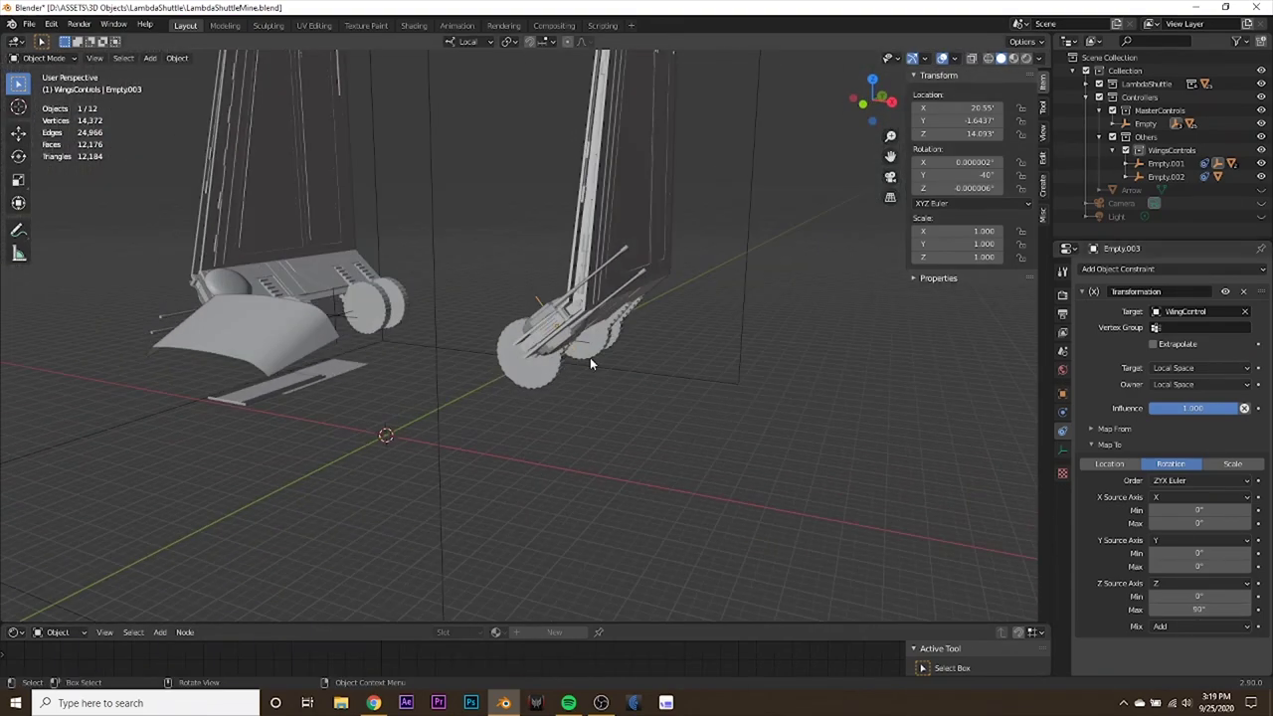
middle_click_drag(770, 443, 529, 145)
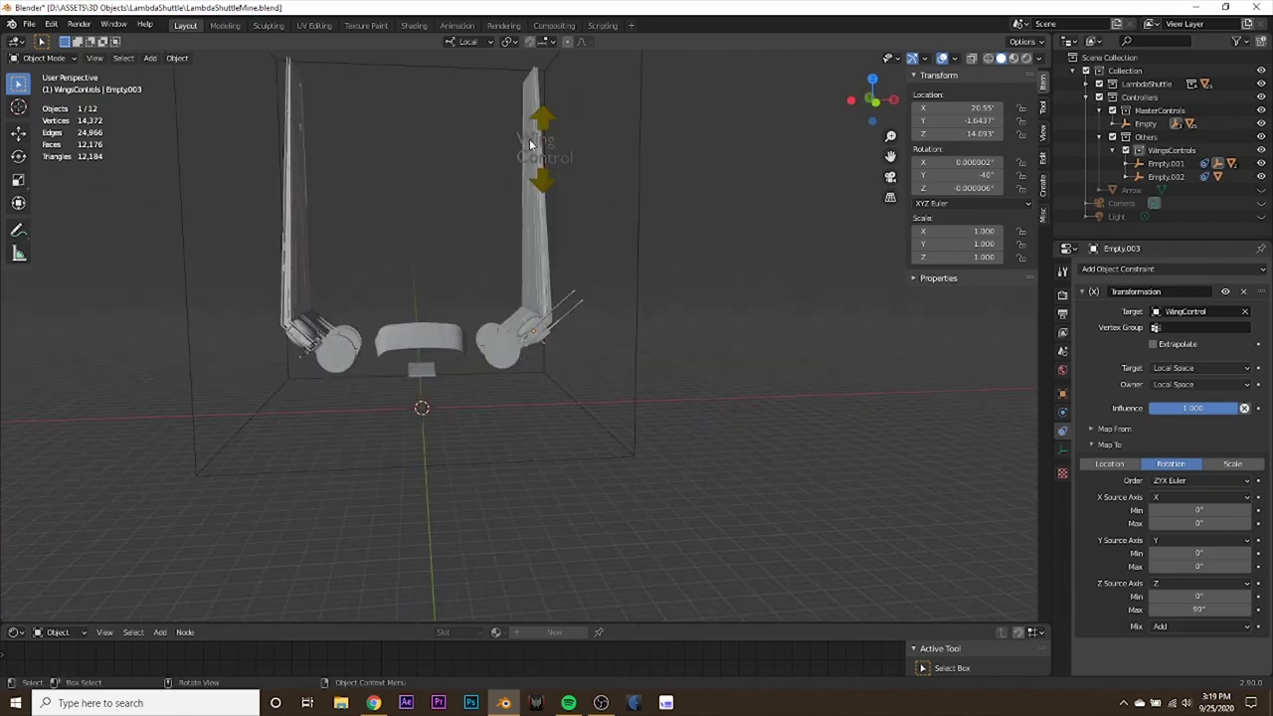
left_click(537, 123)
mouse_move(699, 275)
middle_mouse_down()
mouse_move(650, 275)
mouse_move(676, 272)
middle_mouse_up()
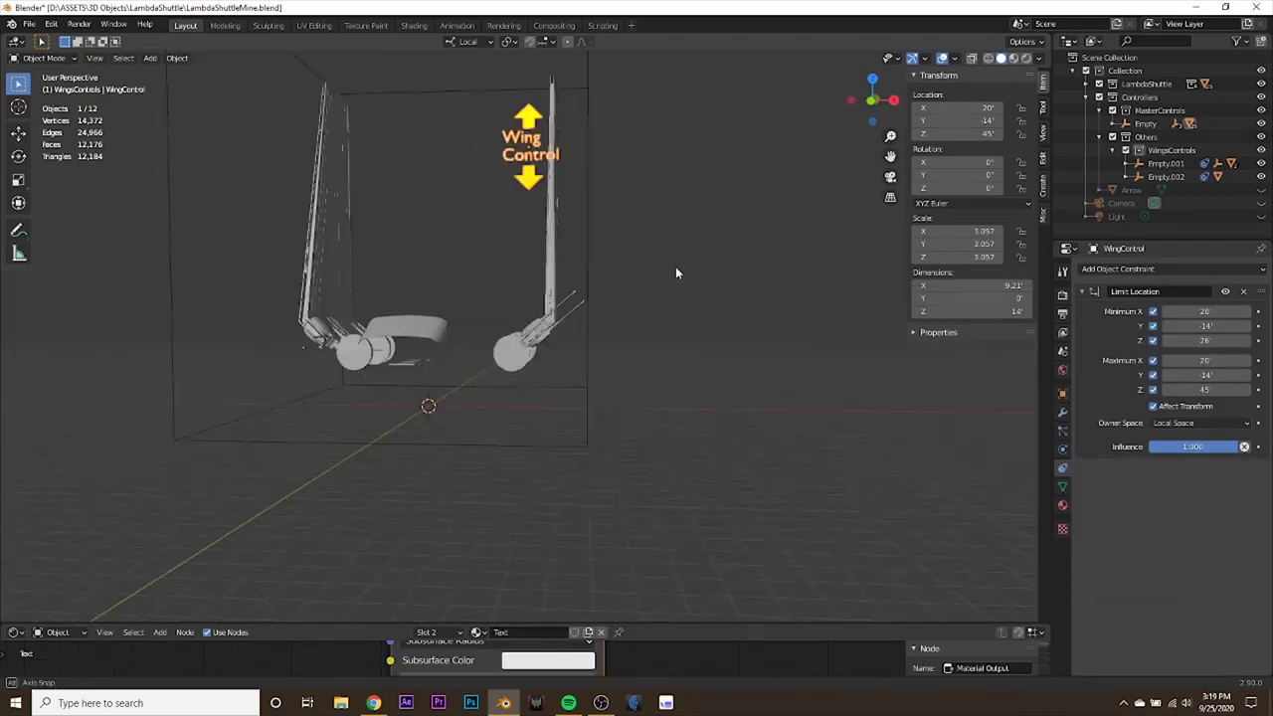
key("g")
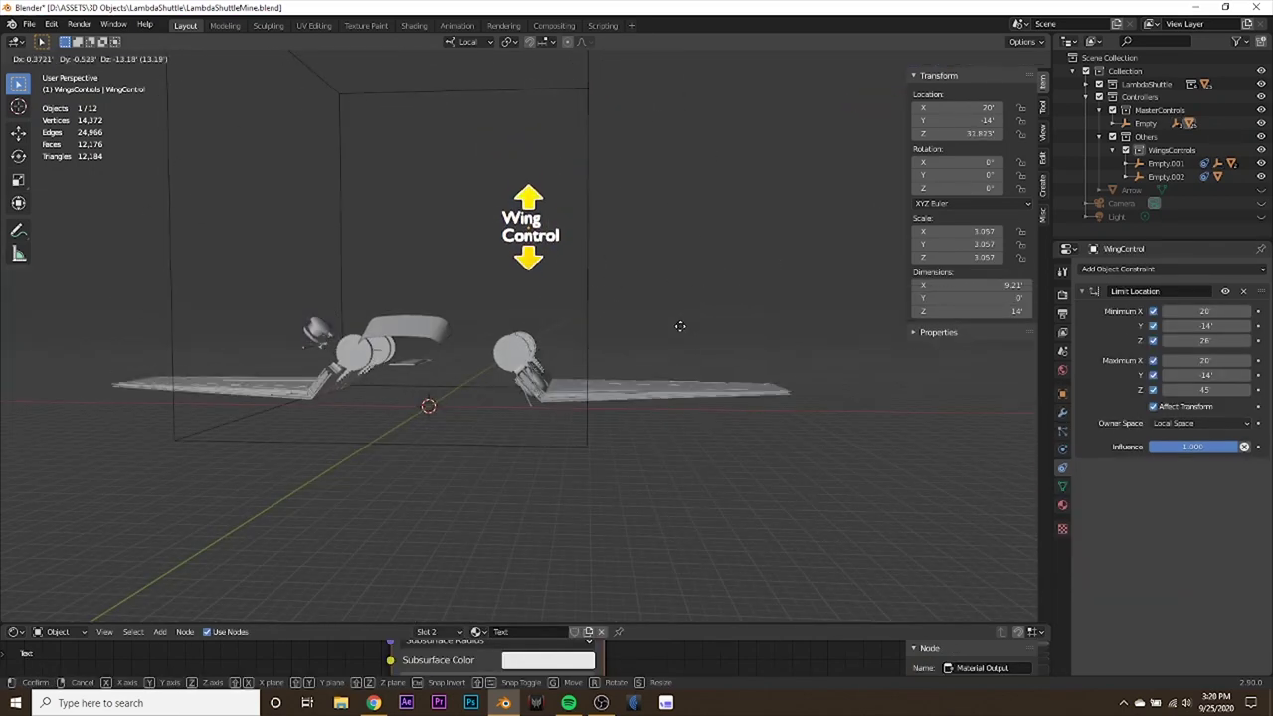
left_click(680, 380)
middle_click_drag(682, 406, 537, 403)
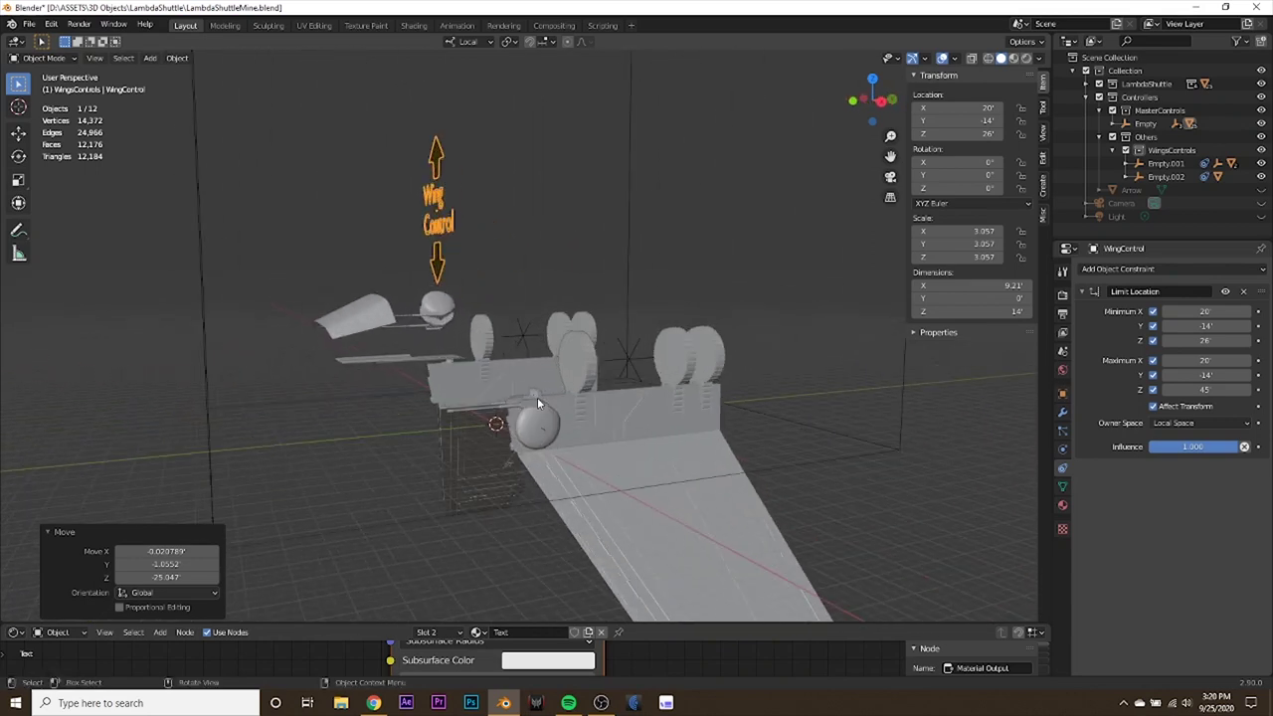
key("g")
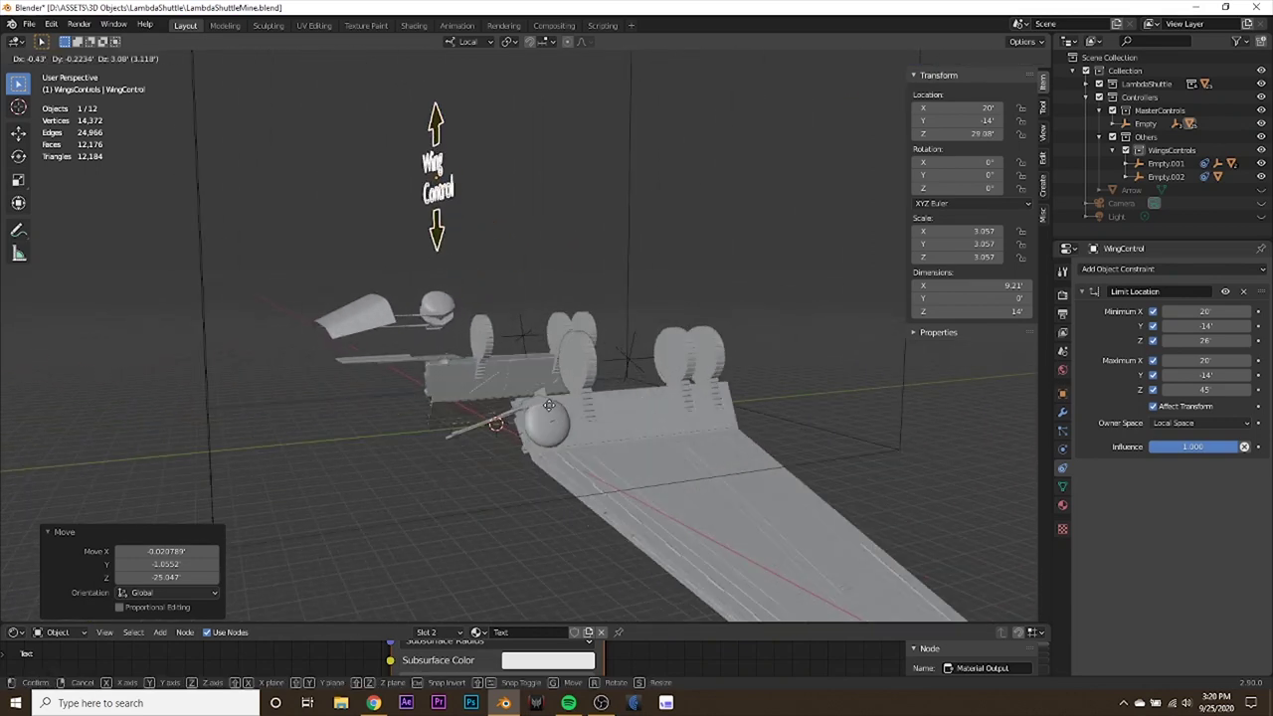
left_click(552, 258)
middle_click_drag(552, 257, 797, 380)
Duplicate the turret empty in front view and place the copy on the opposite wing's turret.
left_click(762, 359)
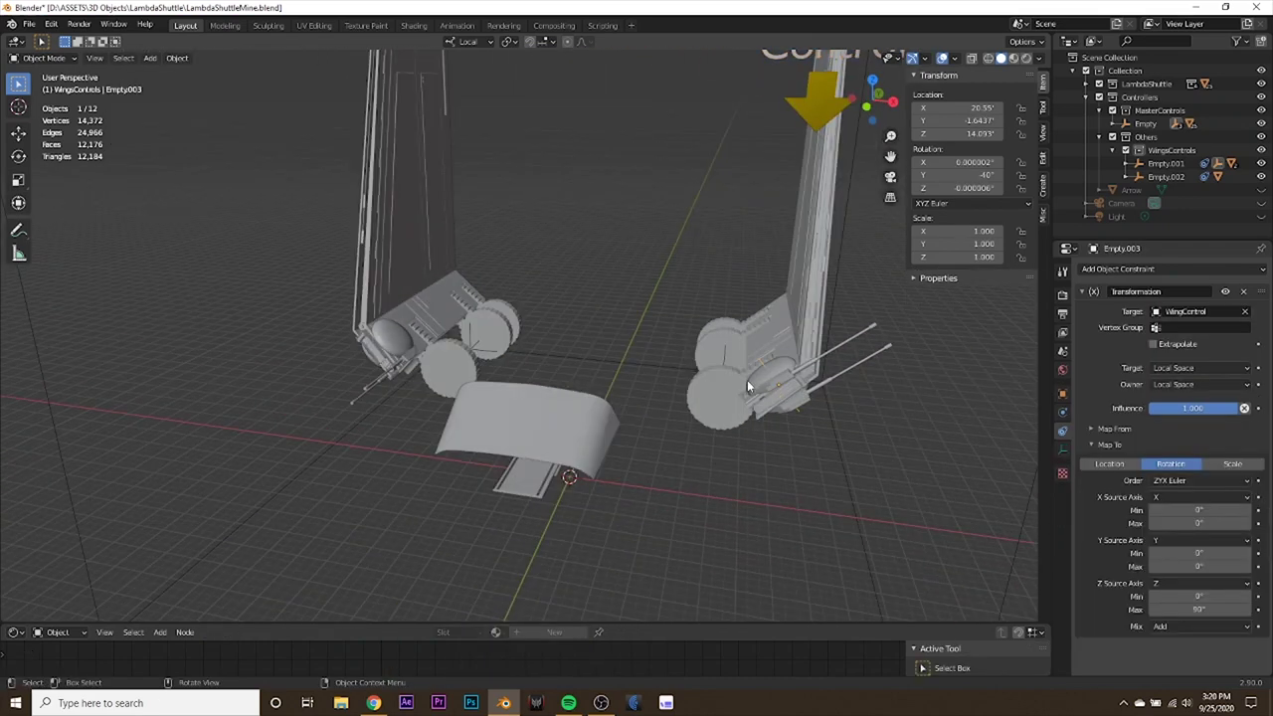
key("KP_1")
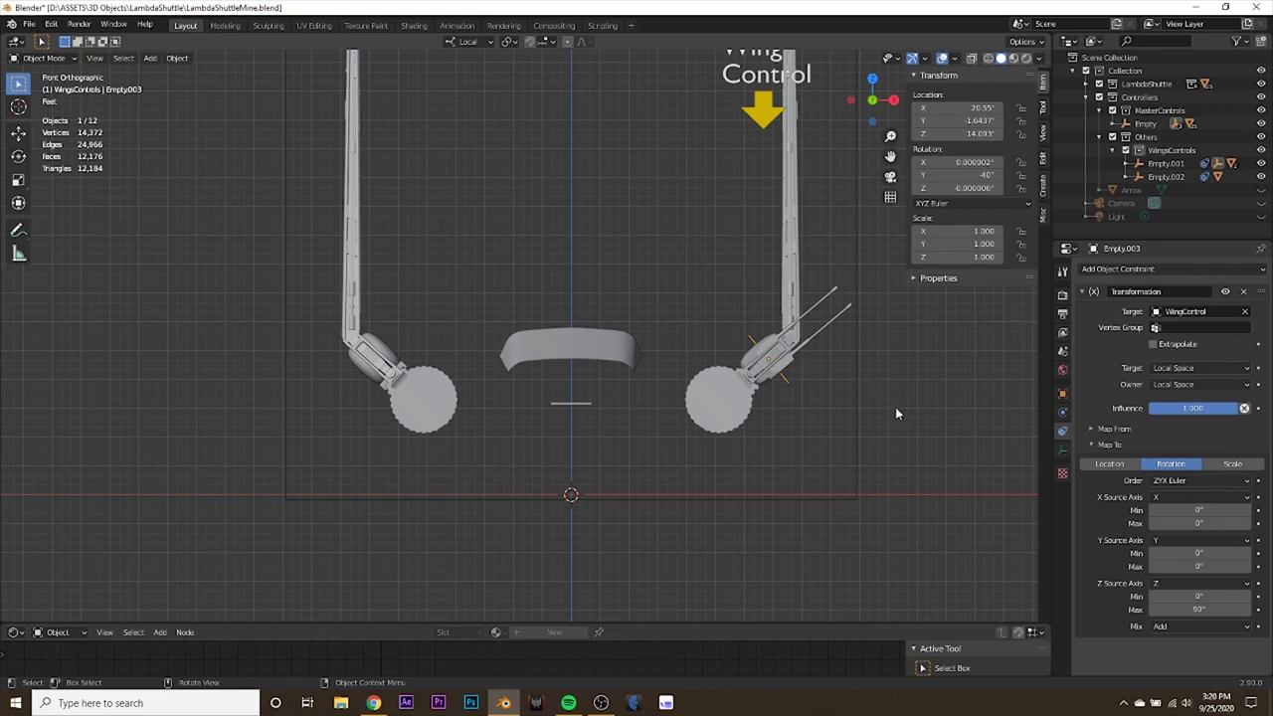
key("shift+d")
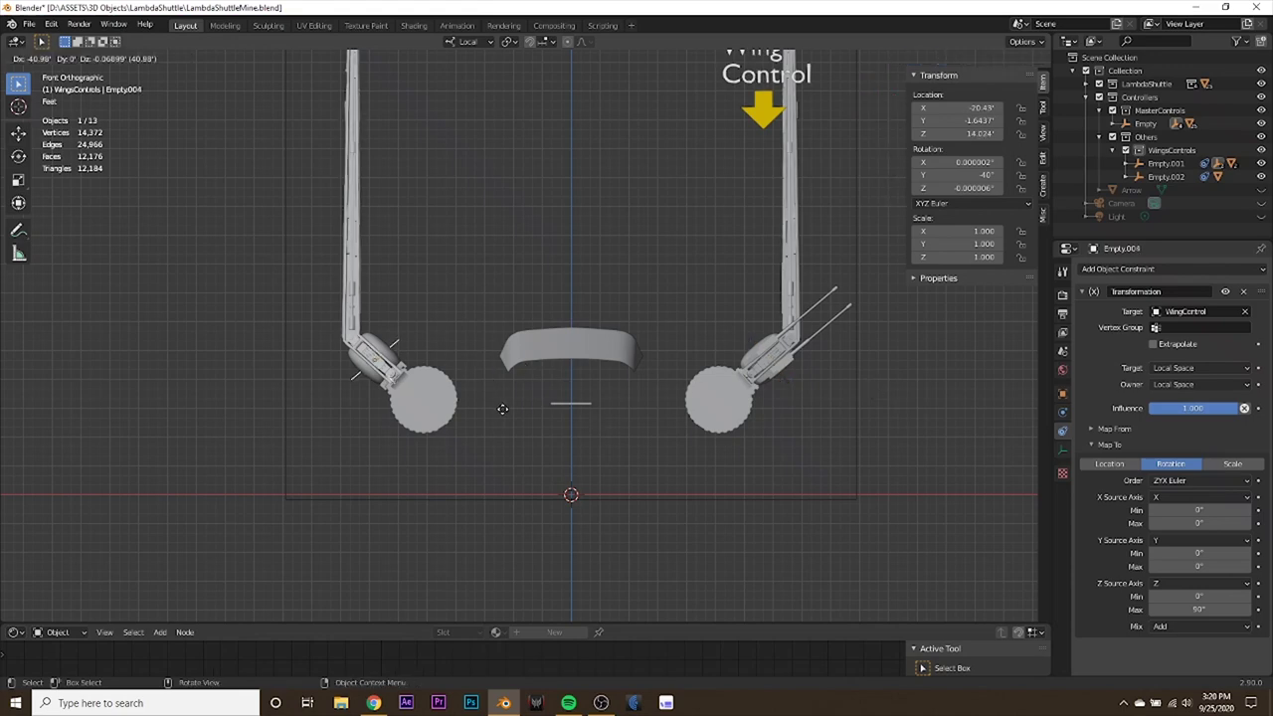
left_click(502, 409)
Set the duplicated empty's Y rotation to 40° to match the opposite wing's tilt.
scroll(410, 397, "up", 4)
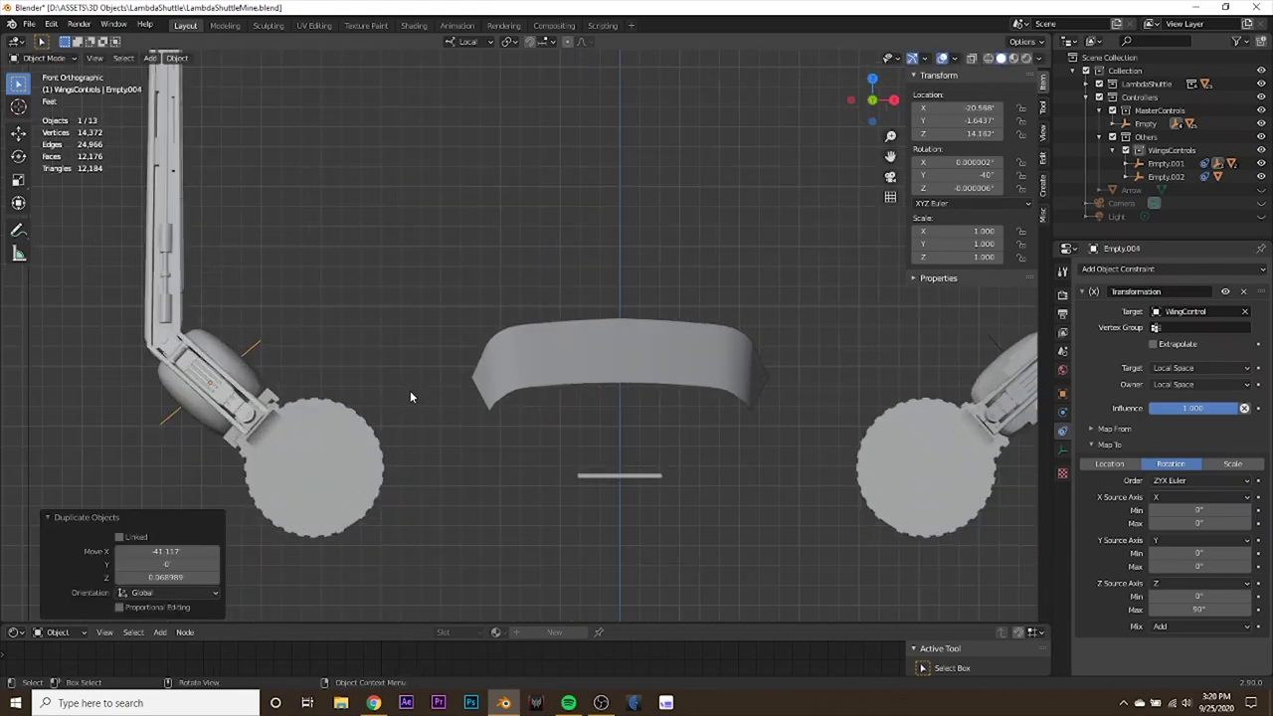
middle_click_drag(360, 397, 648, 386, "shift")
scroll(636, 396, "up", 2)
middle_click_drag(605, 429, 672, 406, "shift")
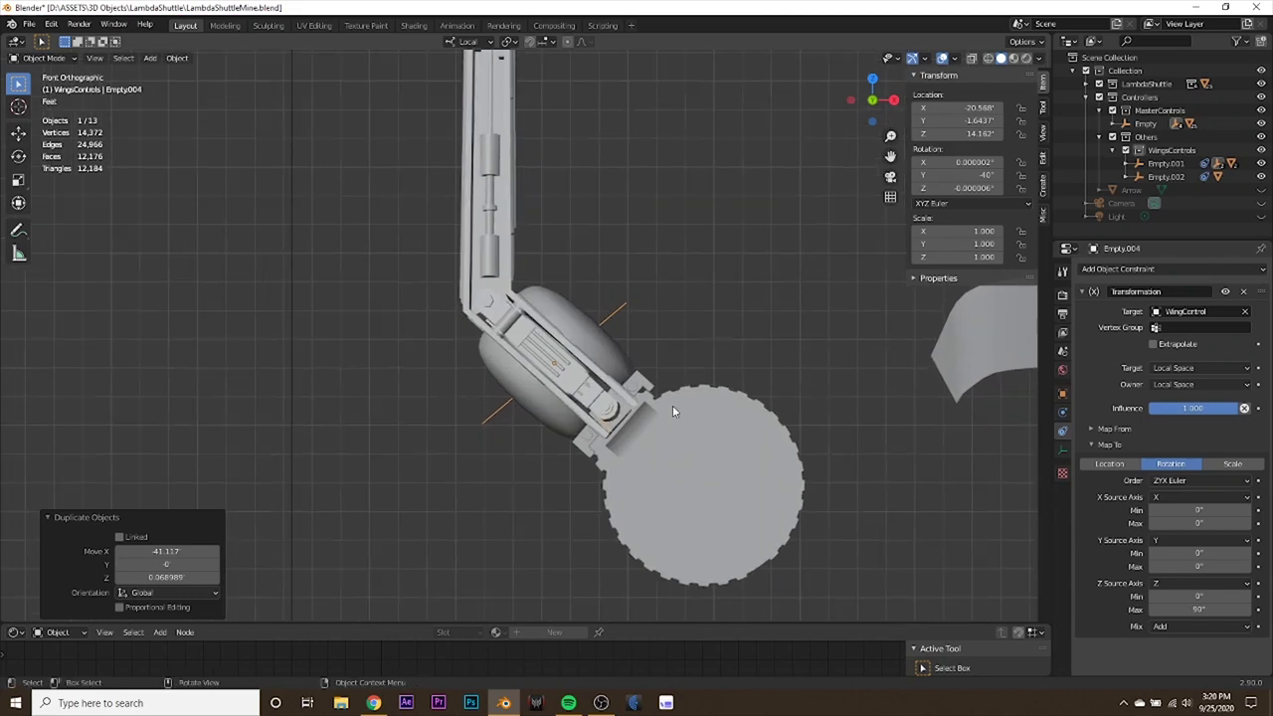
left_click_drag(953, 174, 969, 174)
left_click(953, 174)
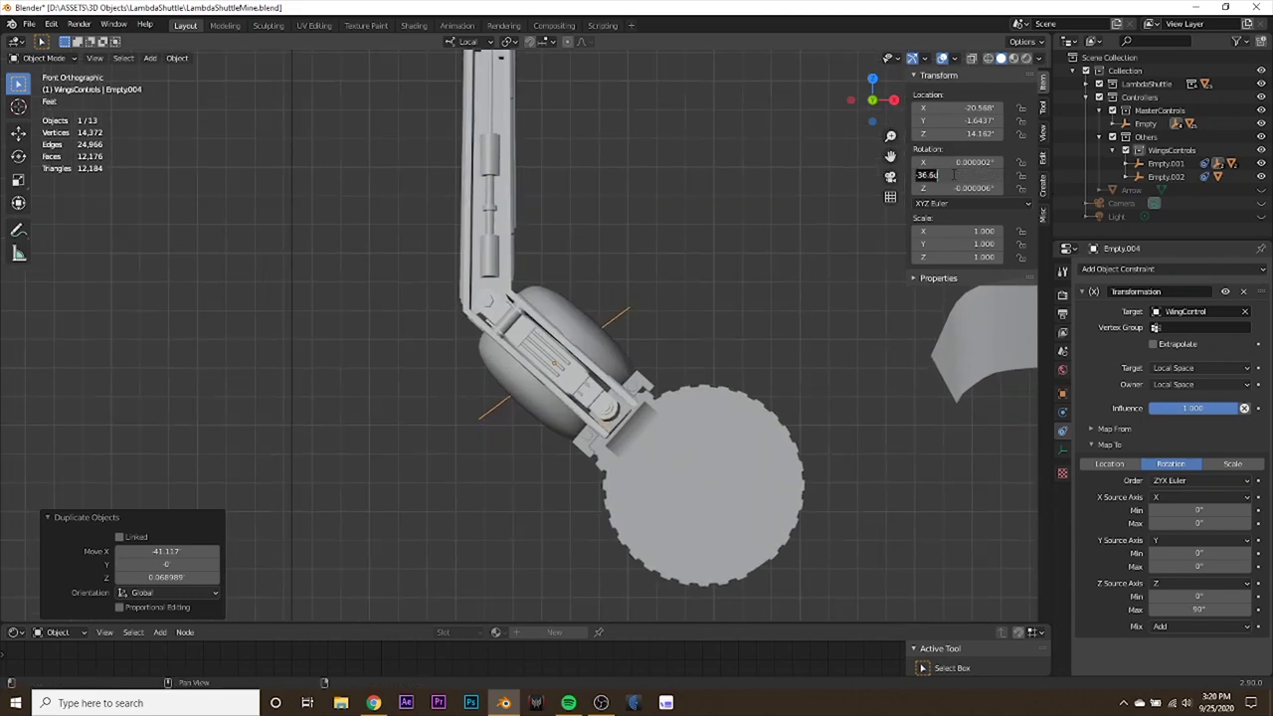
type("-40")
key("Return")
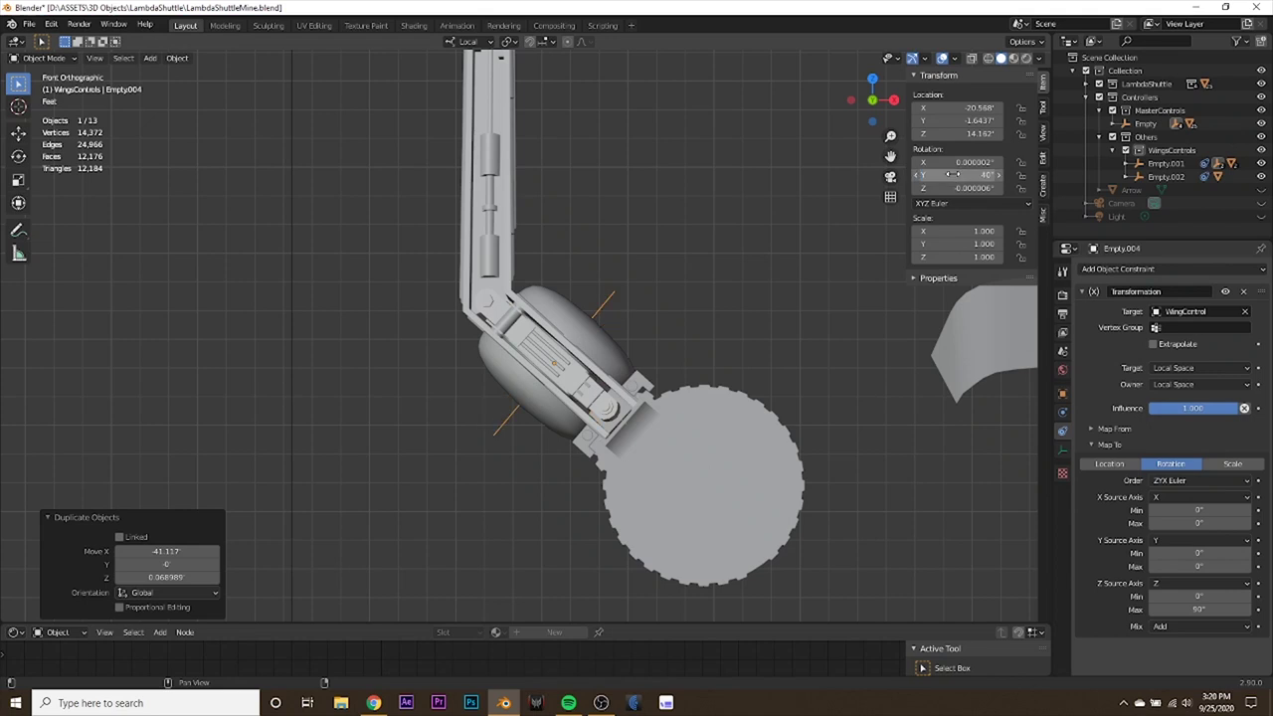
key("g")
key("z")
right_click(646, 348)
scroll(588, 400, "up", 2)
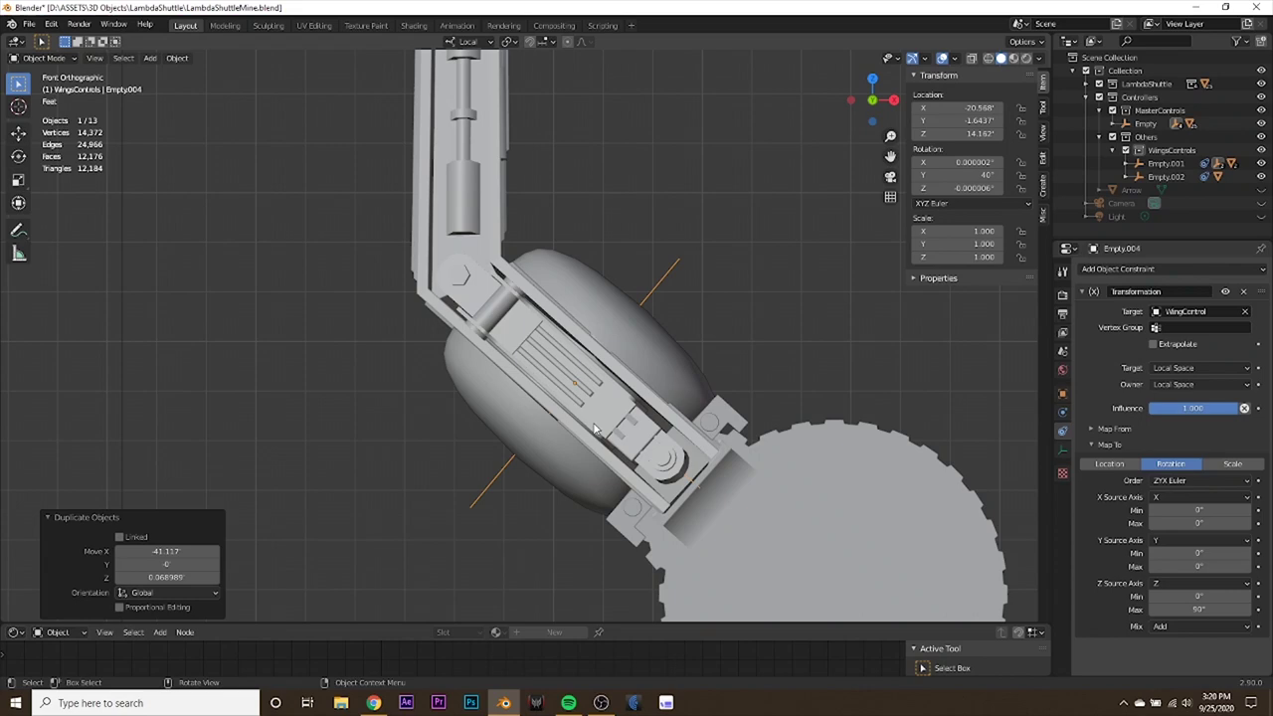
key("g")
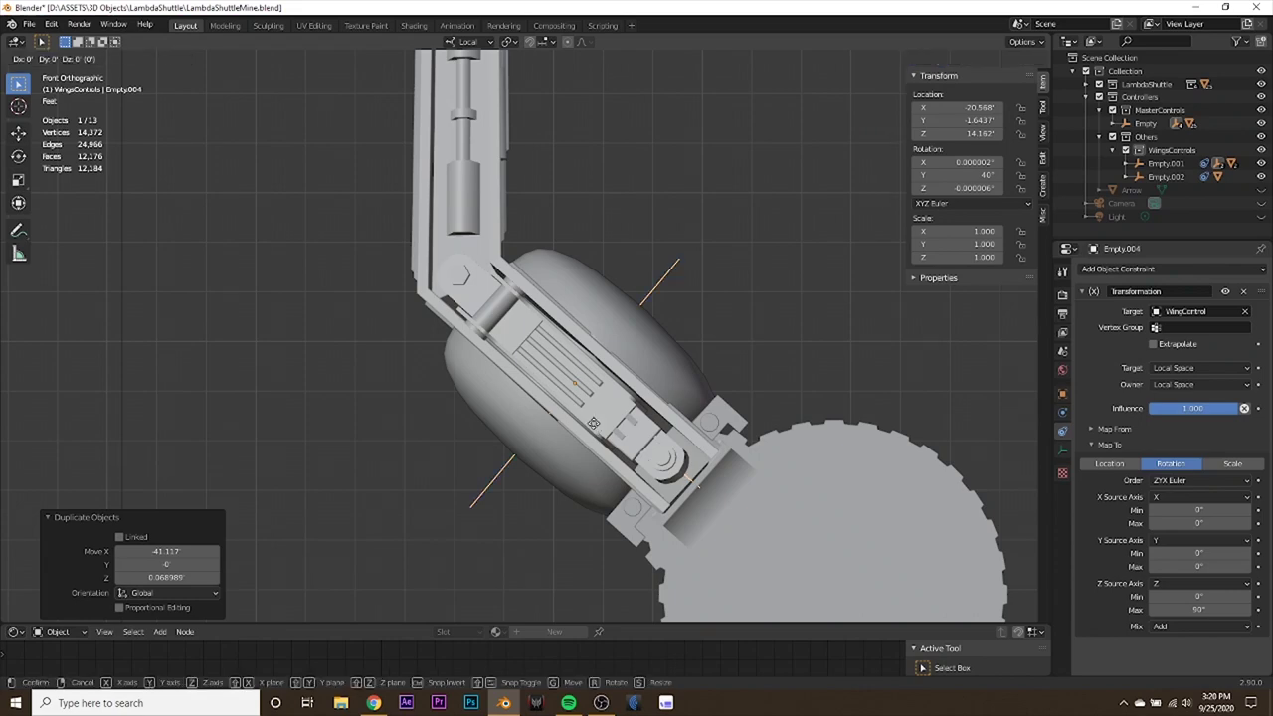
right_click(592, 423)
key("g")
key("Escape")
Reset the duplicated empty's Map To Z rotation maximum to 0°.
scroll(735, 437, "down", 6)
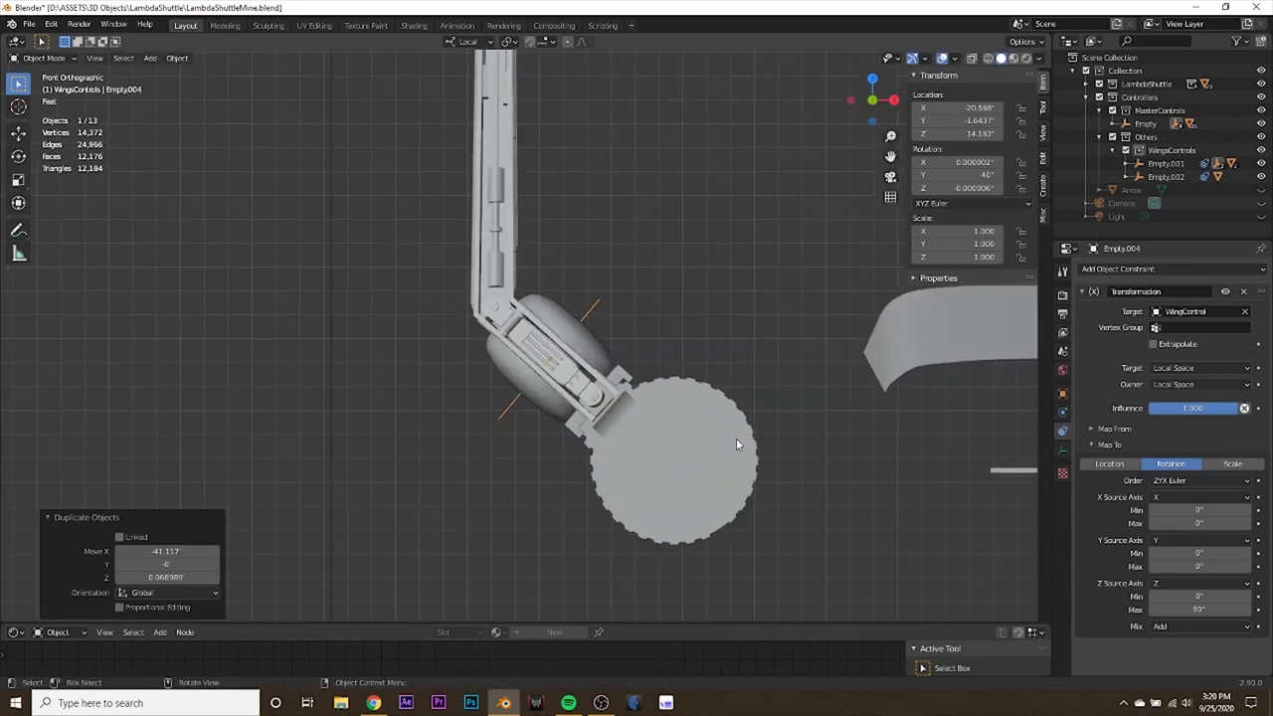
scroll(672, 402, "up", 3)
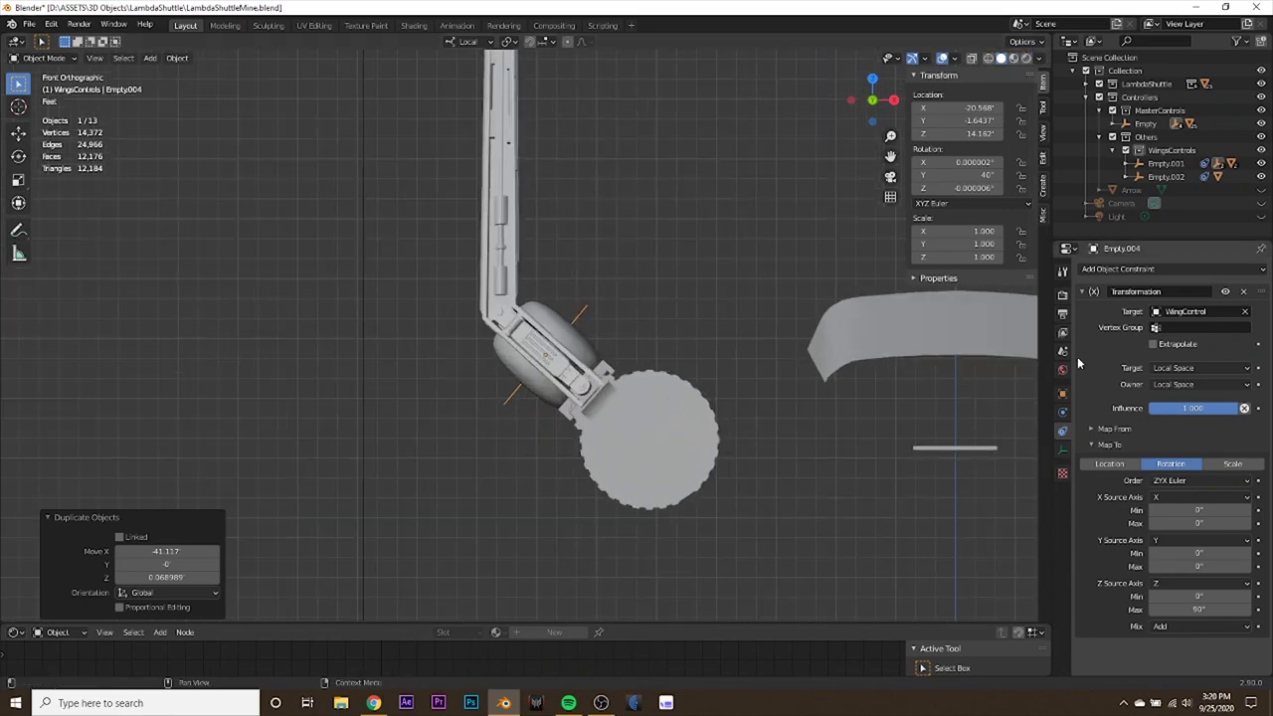
scroll(713, 425, "down", 2)
middle_click_drag(712, 426, 687, 434)
left_click(1211, 610)
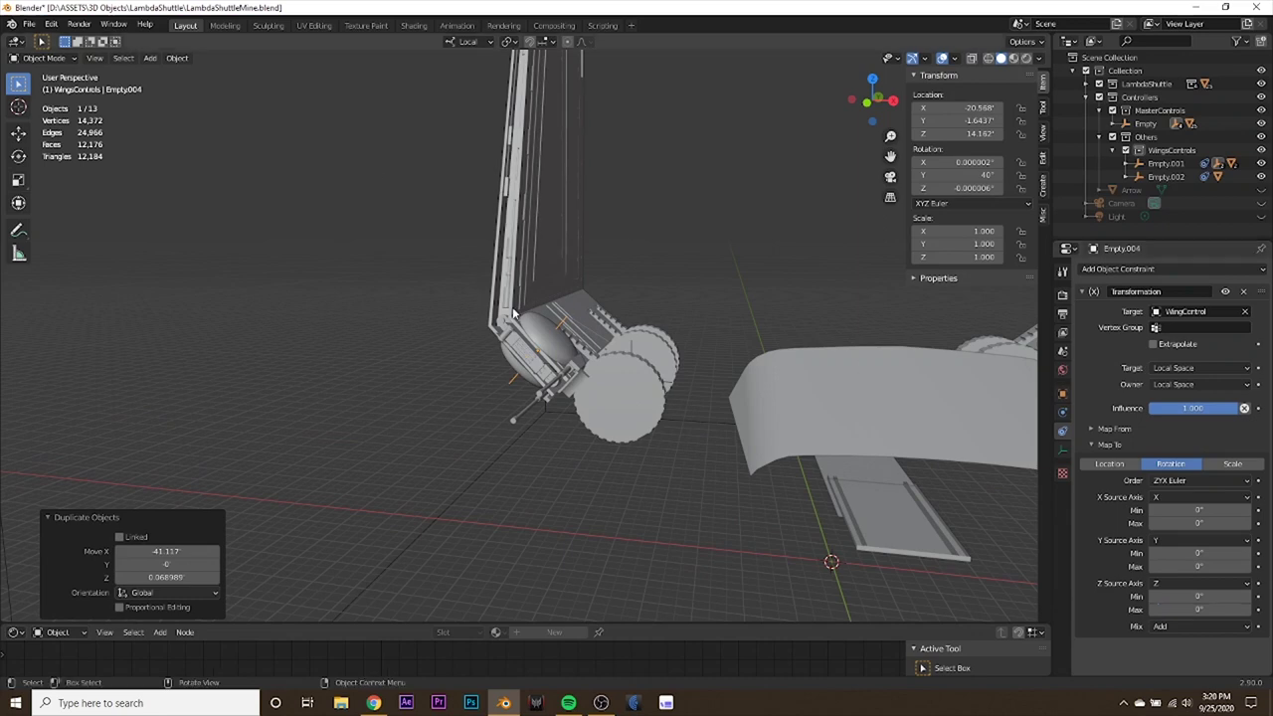
Parent the opposite wing's turret to the duplicated empty with the Object option.
scroll(580, 324, "up", 3)
middle_click_drag(580, 324, 546, 353)
left_click(541, 378, "shift")
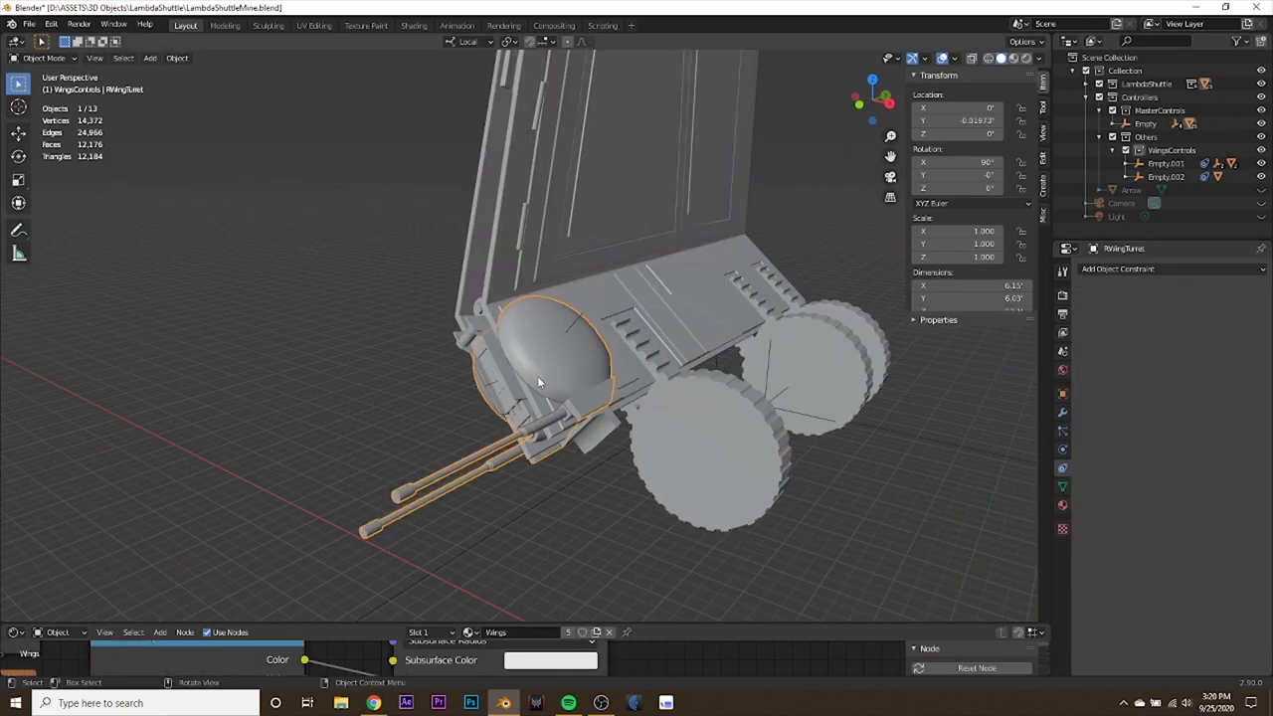
left_click(569, 324, "shift")
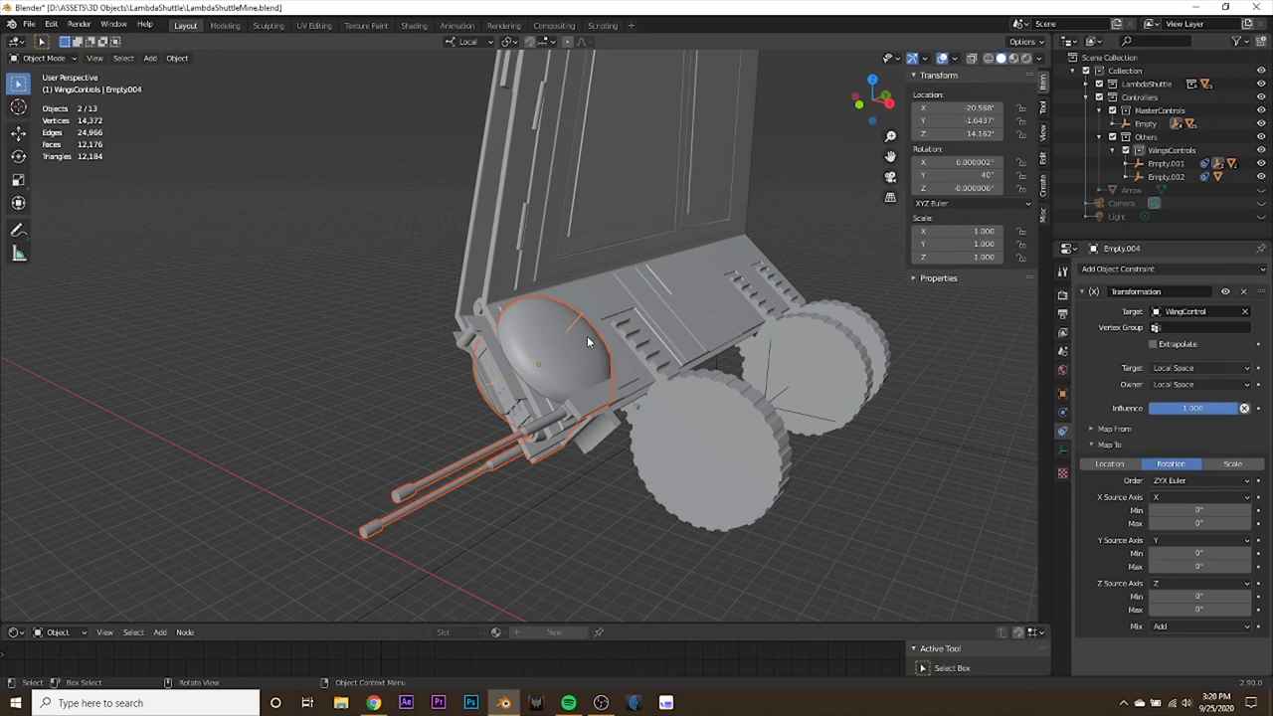
key("ctrl+p")
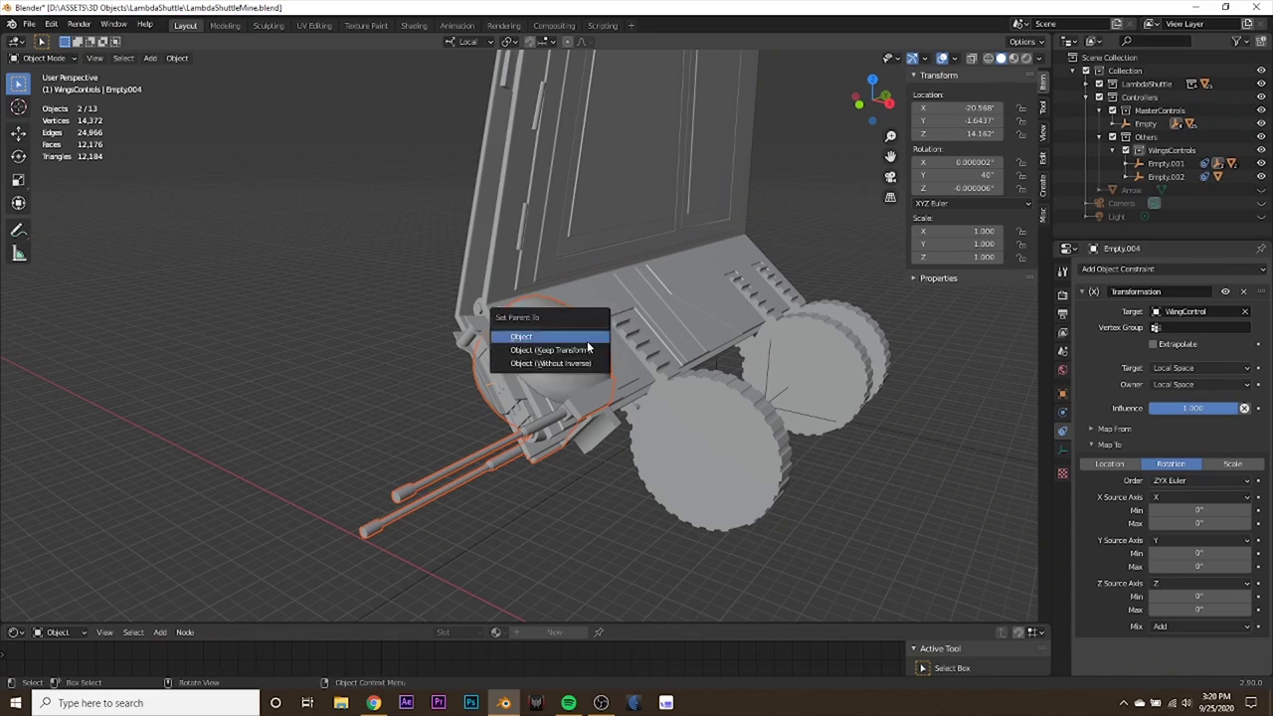
left_click(593, 332)
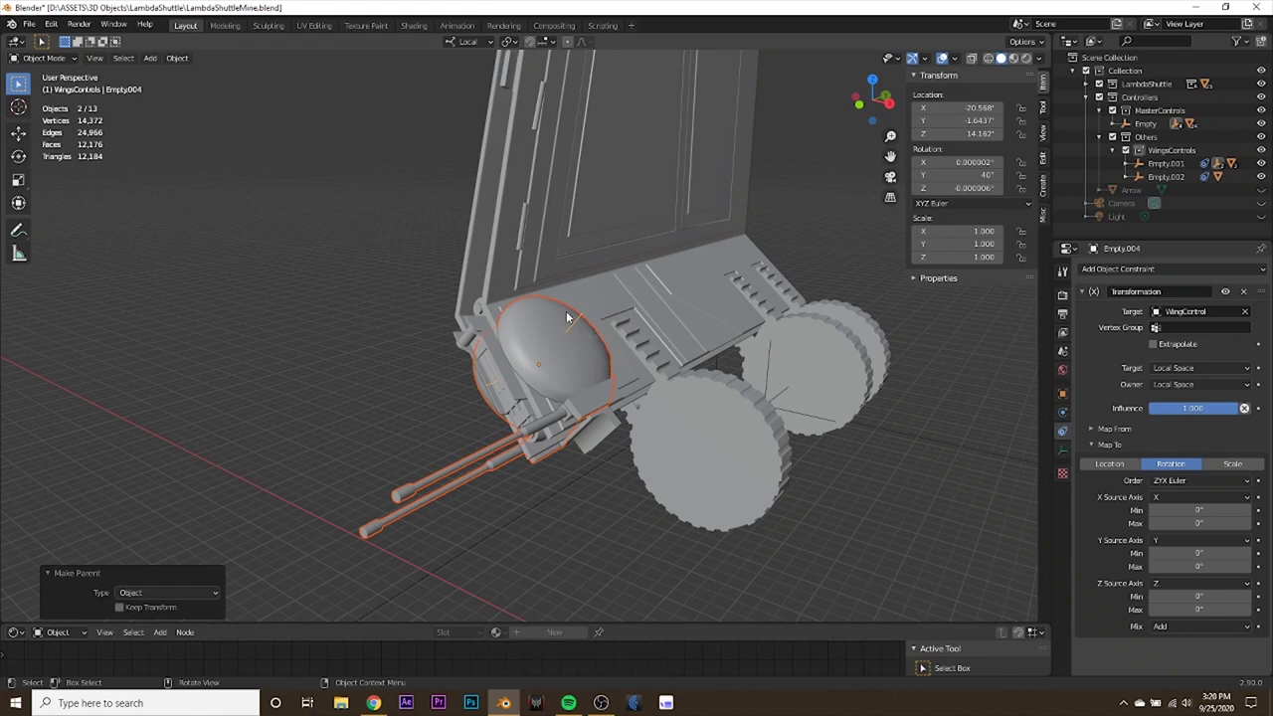
Set the duplicated turret empty's Map To Z rotation maximum to 90° and change it to -90°.
left_click(573, 320)
left_click(575, 319)
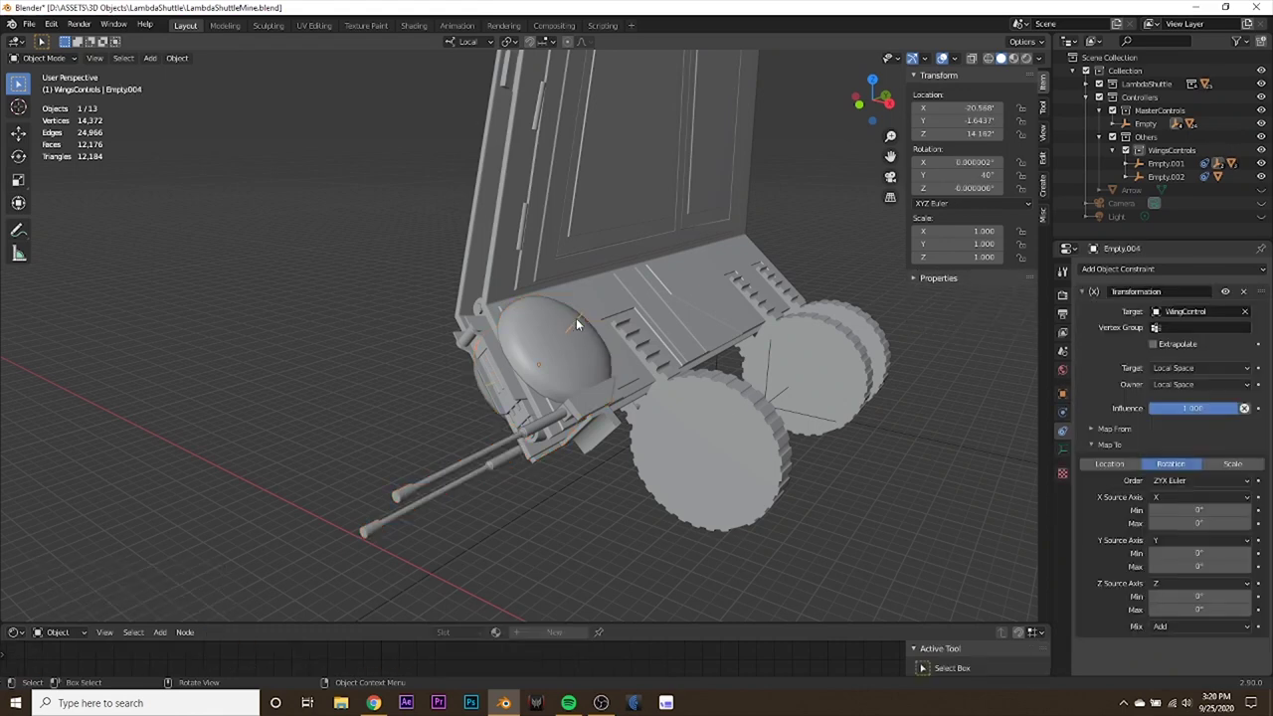
left_click(1191, 609)
type("30")
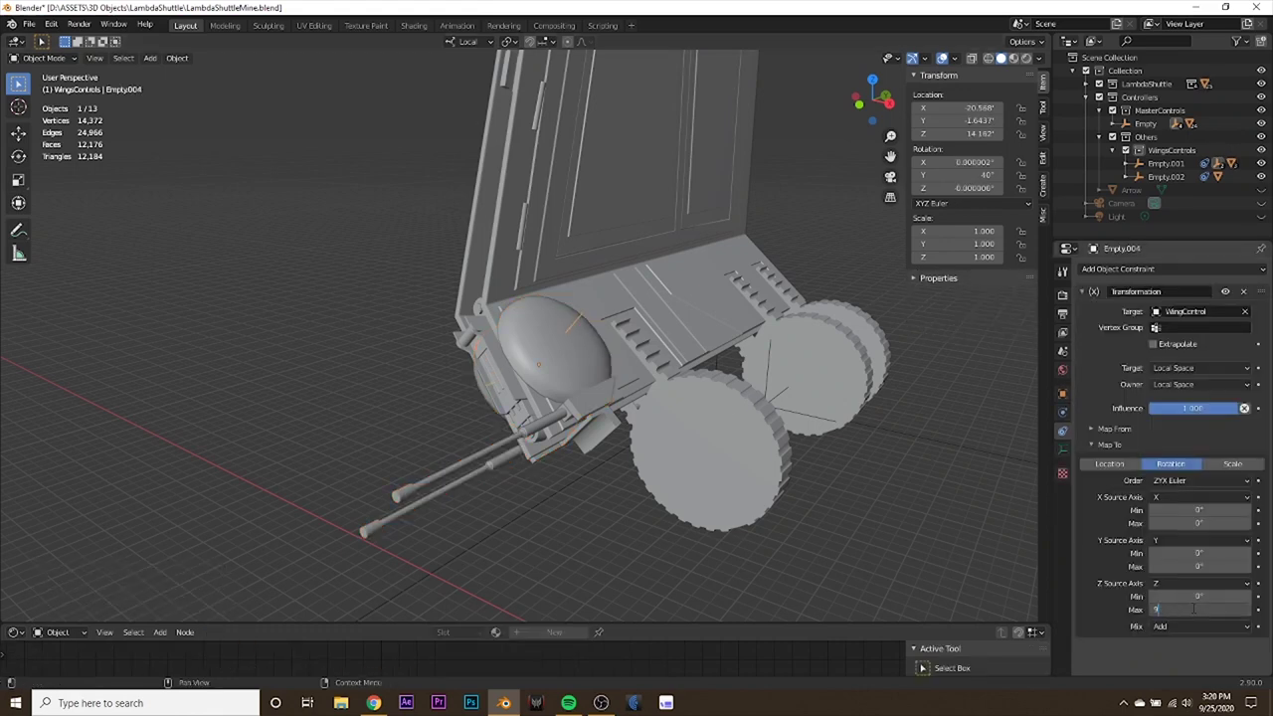
key("Return")
middle_click_drag(786, 557, 690, 444)
left_click(1195, 608)
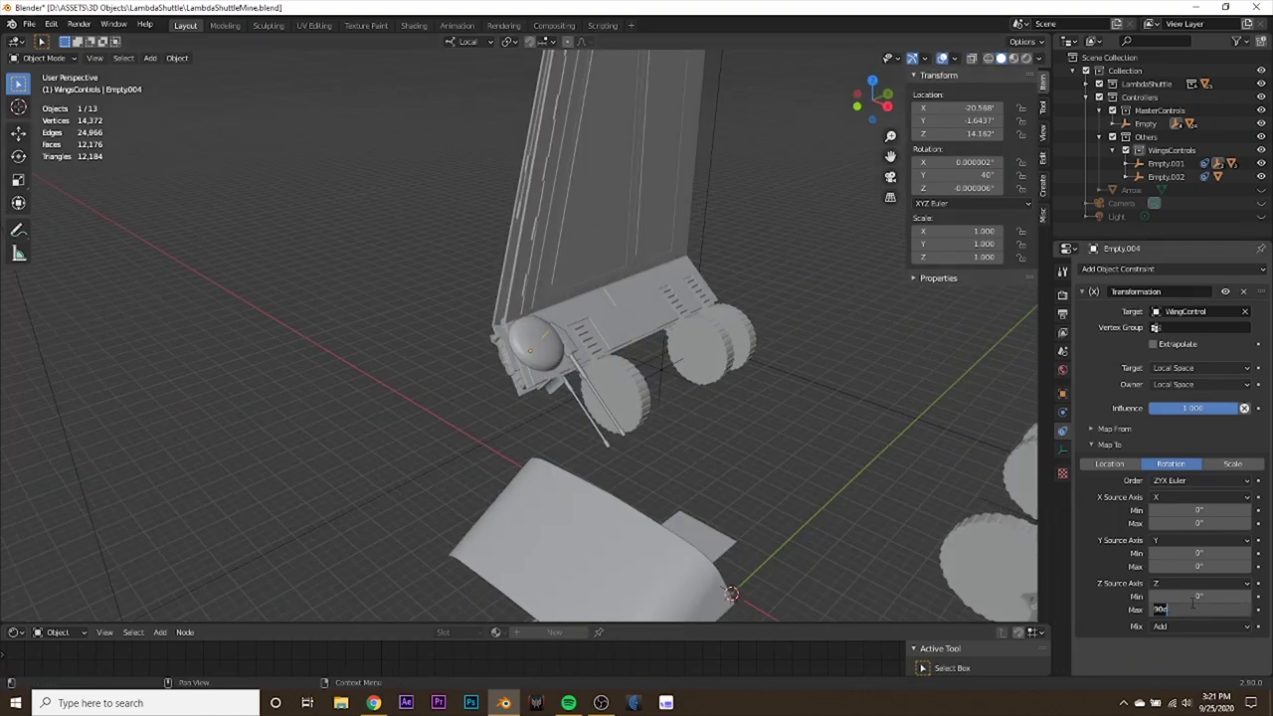
type("-90")
key("Return")
Test both turrets by lowering the Wing Control and raising it back to its 45' limit.
middle_click_drag(745, 533, 783, 498)
scroll(784, 497, "down", 4)
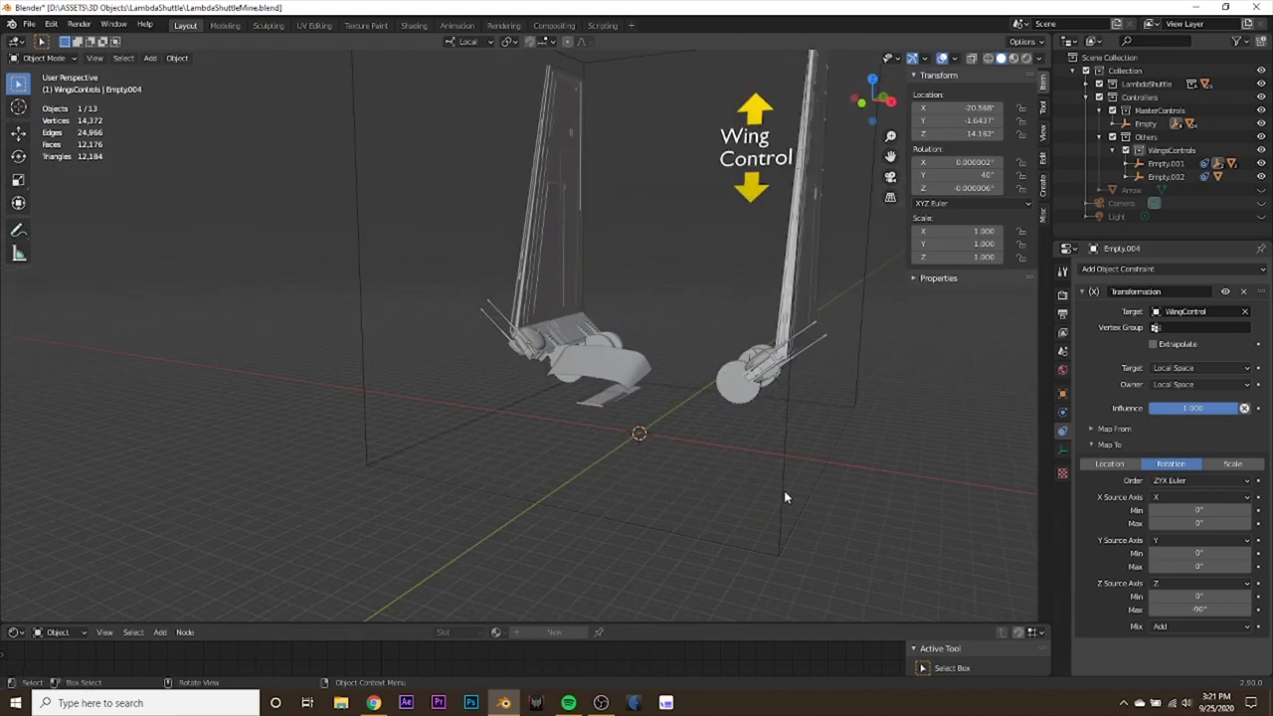
left_click(760, 127)
middle_click_drag(760, 127, 863, 234)
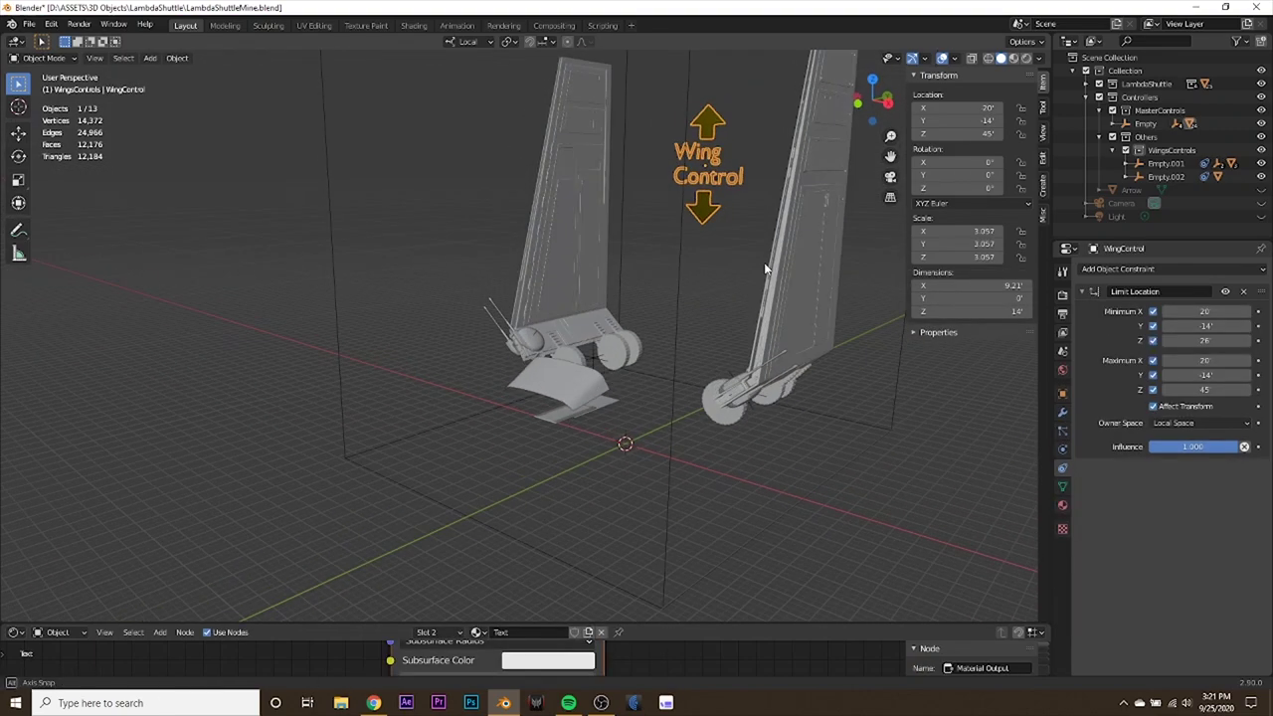
key("g")
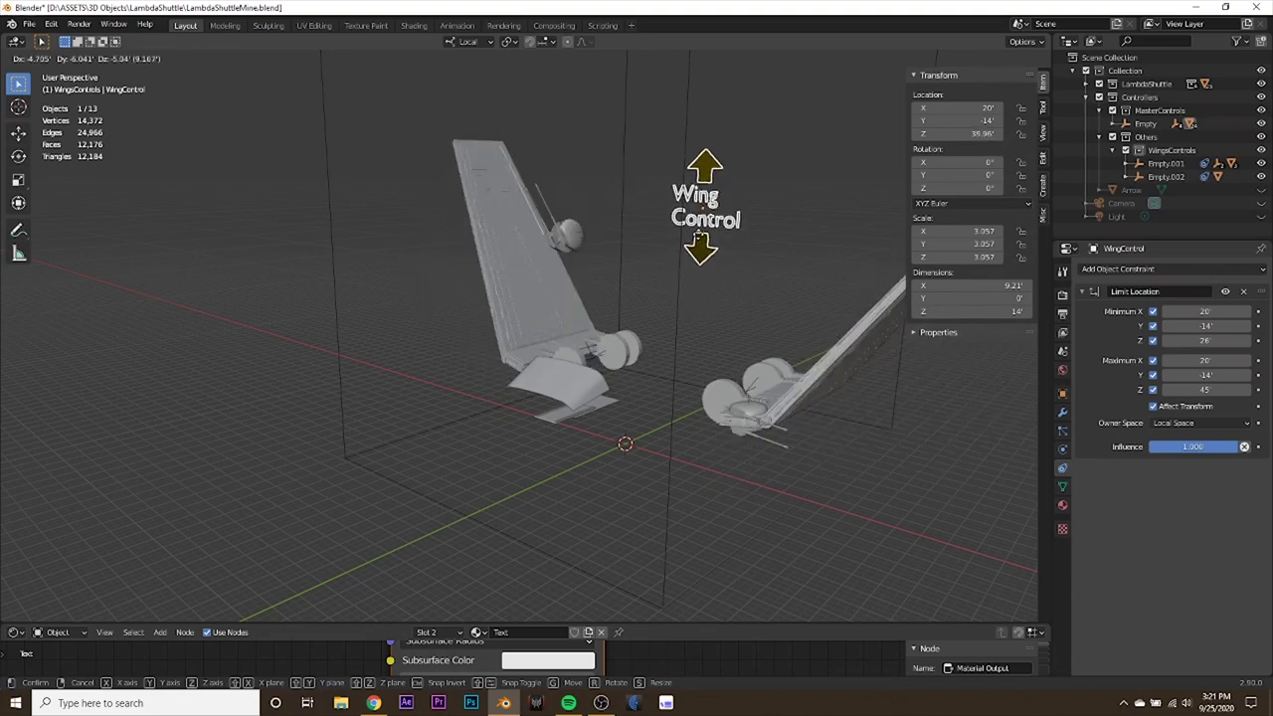
left_click(704, 157)
Try to parent the duplicated turret empty to the rotation empty of its wing.
middle_click_drag(562, 319, 671, 384)
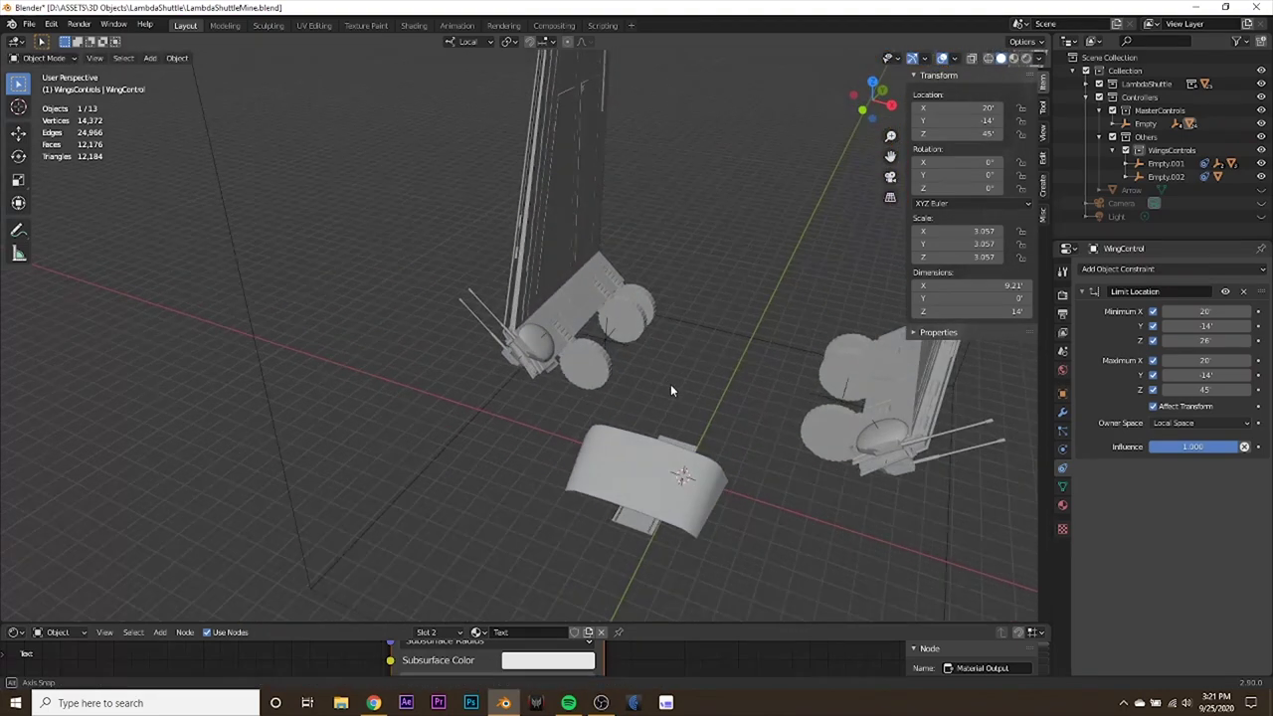
middle_click_drag(837, 408, 888, 439)
middle_click_drag(912, 395, 626, 354)
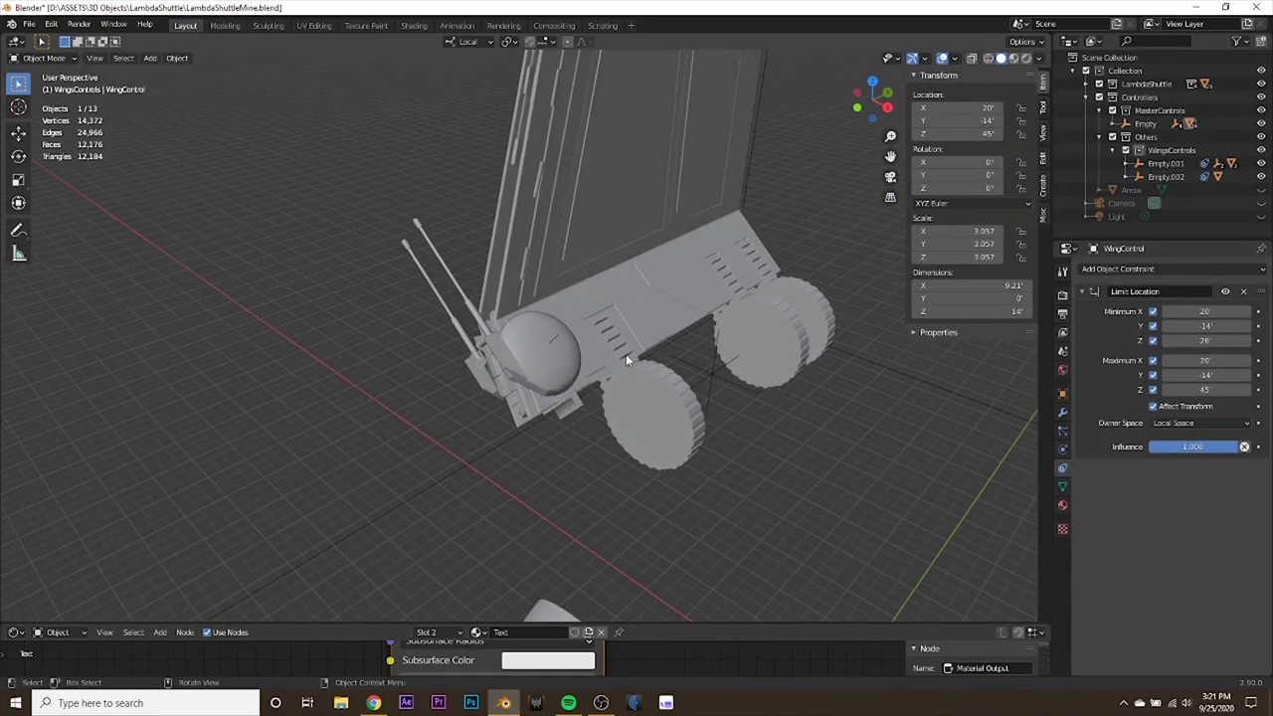
left_click(555, 343)
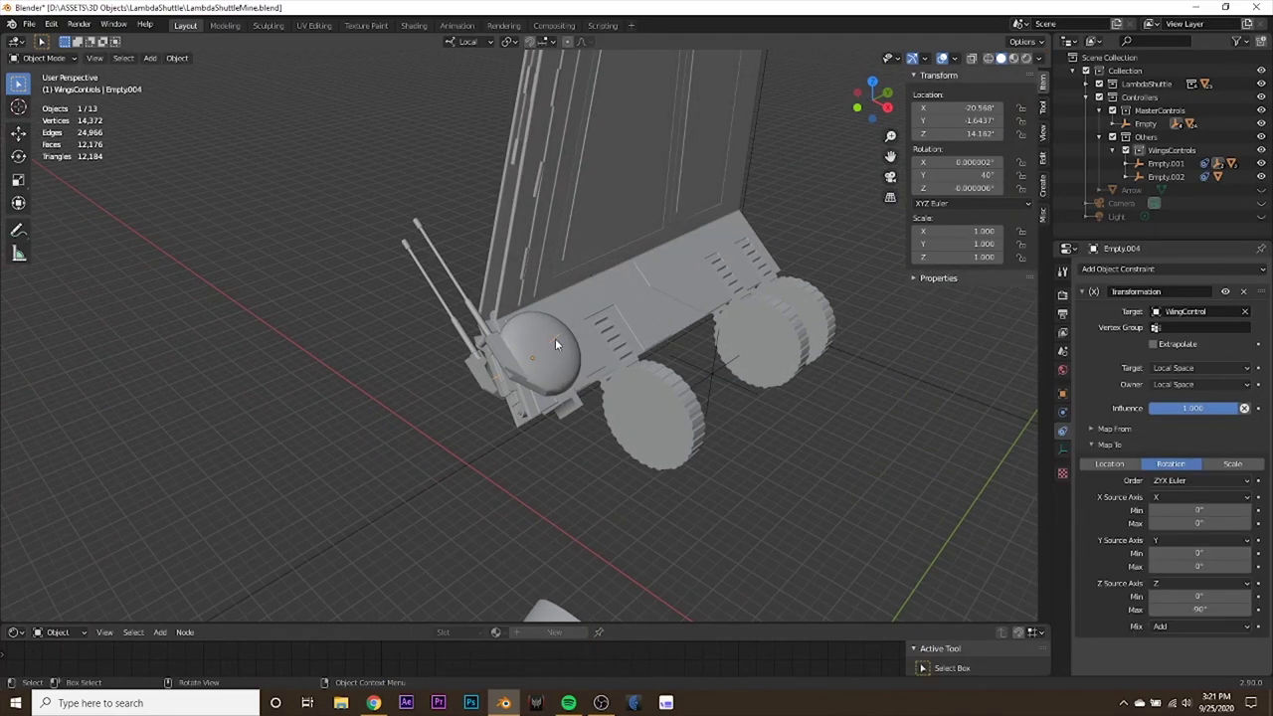
left_click(709, 376, "shift")
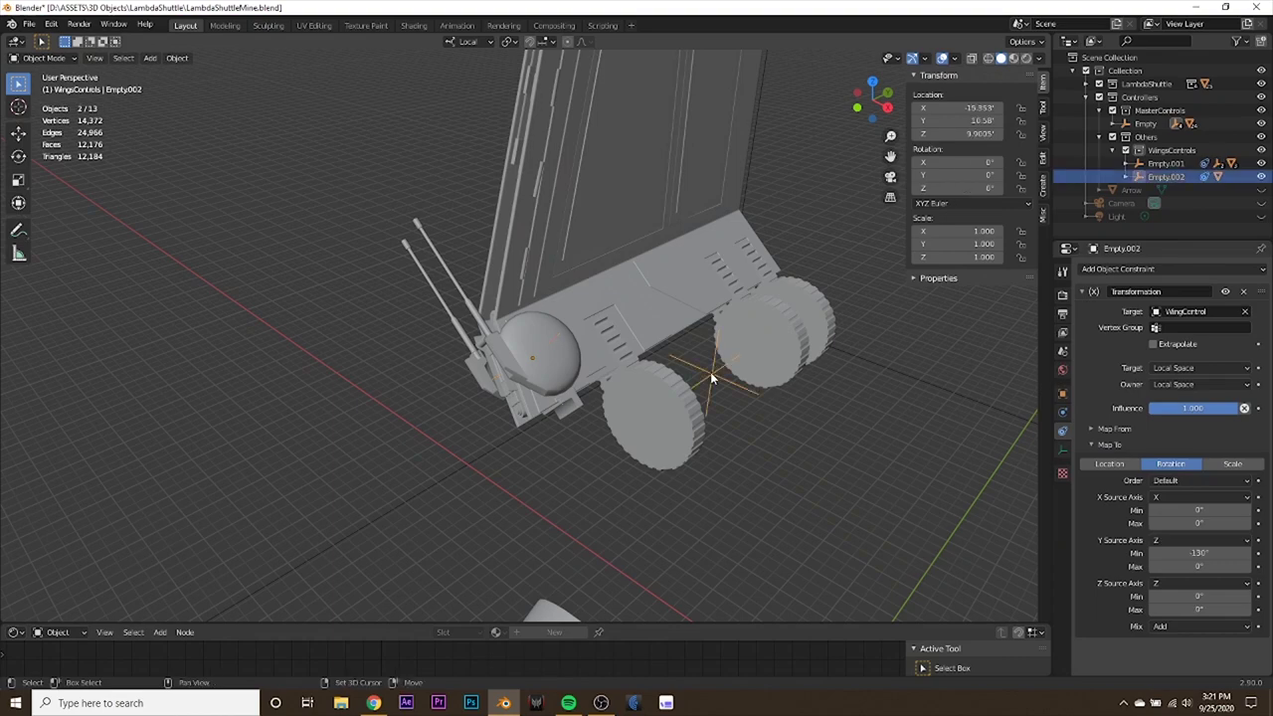
key("ctrl+p")
left_click(766, 366)
middle_click_drag(765, 366, 809, 380)
scroll(765, 388, "up", 4)
middle_click_drag(806, 381, 628, 358)
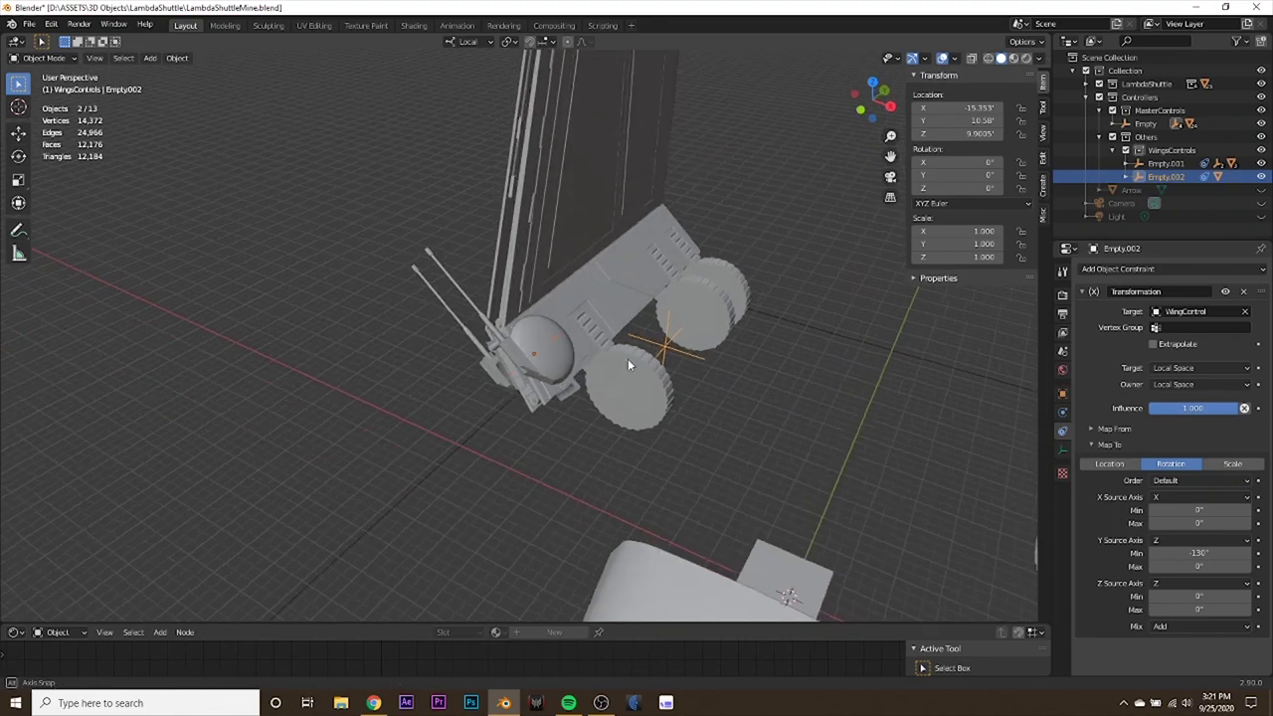
Try clearing the duplicated turret empty's parent and undo it.
left_click(554, 340)
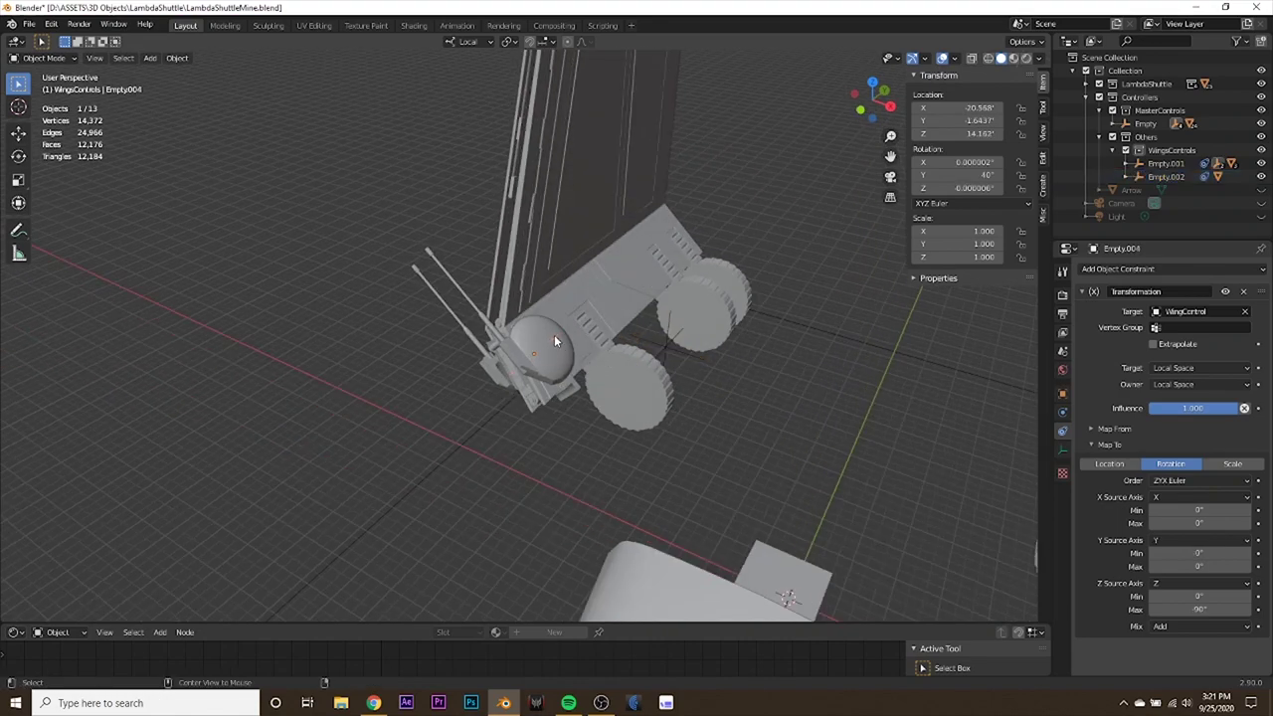
key("alt+p")
left_click(554, 336)
mouse_move(550, 341)
middle_mouse_down()
mouse_move(622, 350)
mouse_move(744, 328)
mouse_move(583, 366)
mouse_move(564, 328)
middle_mouse_up()
key("ctrl+z")
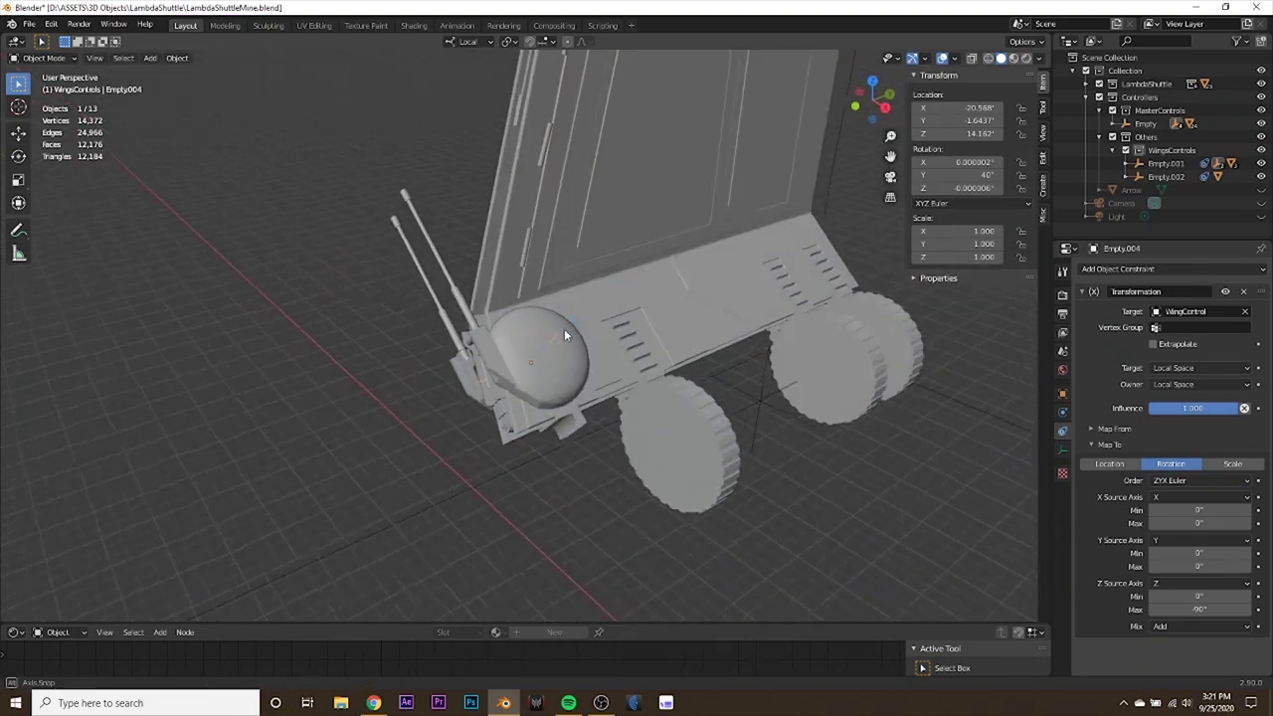
Reset the duplicated turret empty's Map To Z rotation maximum to 0° and clear the turret's parent.
left_click(1189, 608)
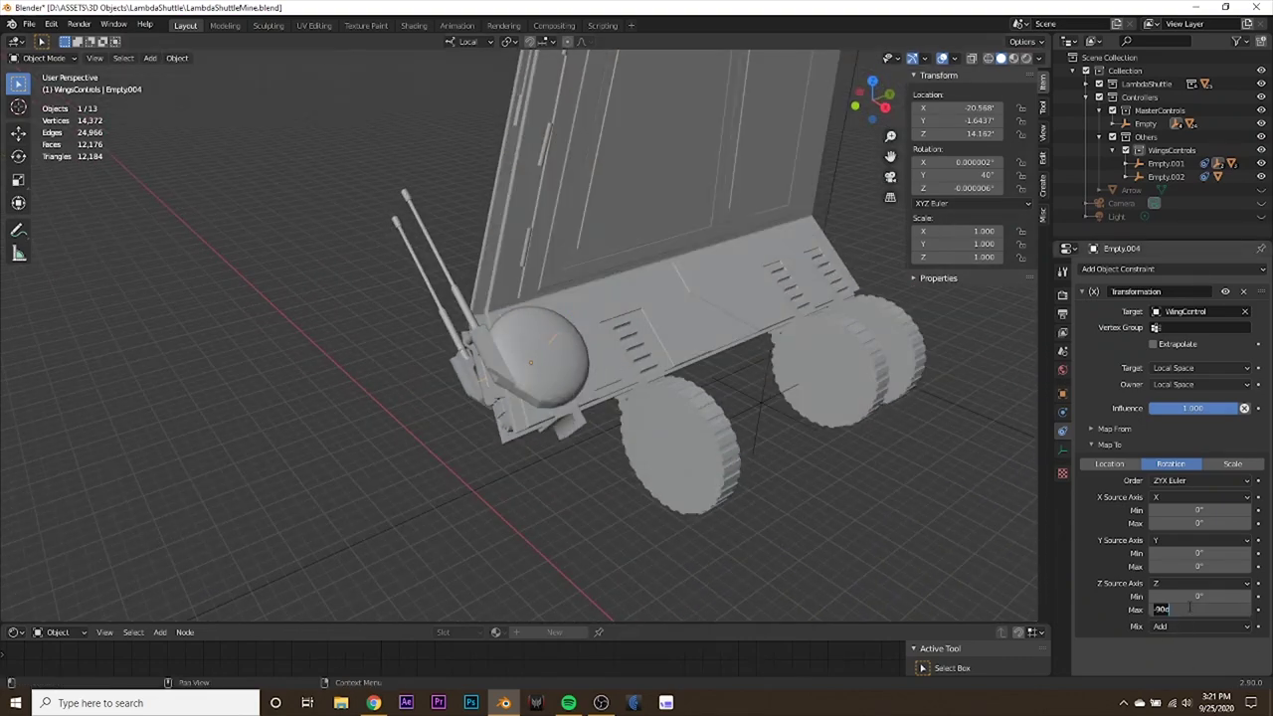
key("Return")
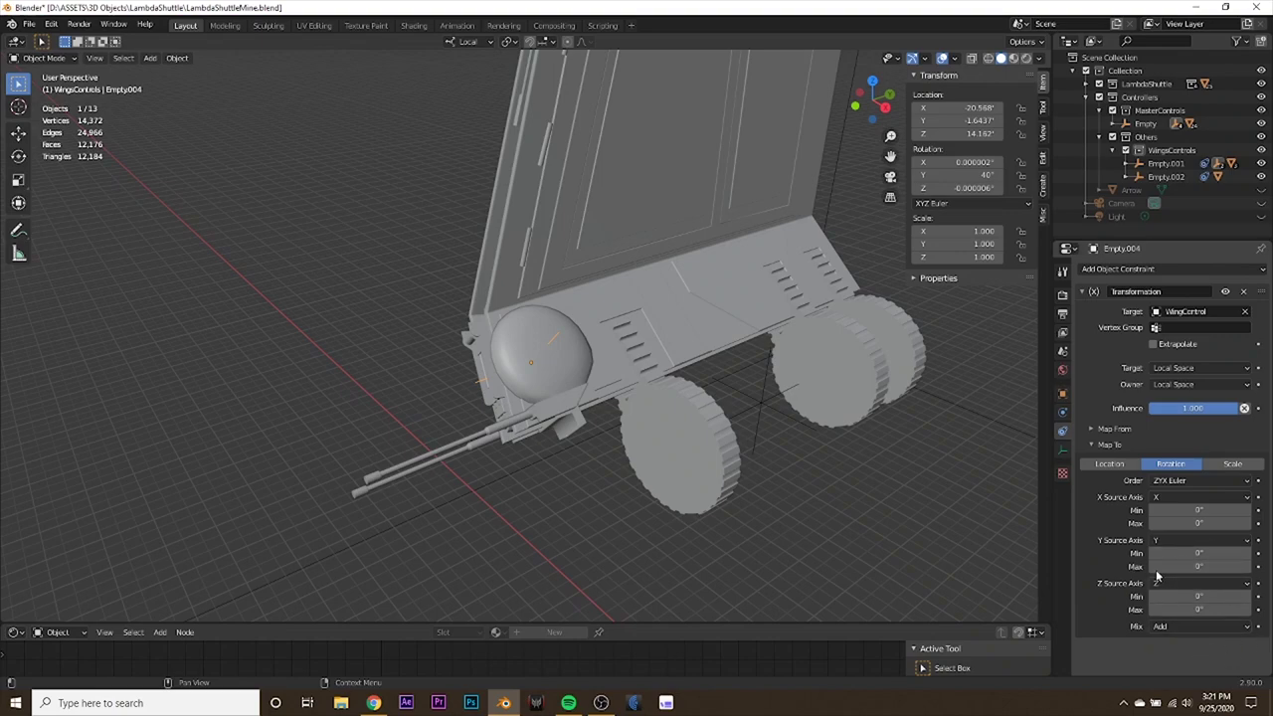
middle_click_drag(596, 427, 571, 356)
left_click(560, 361)
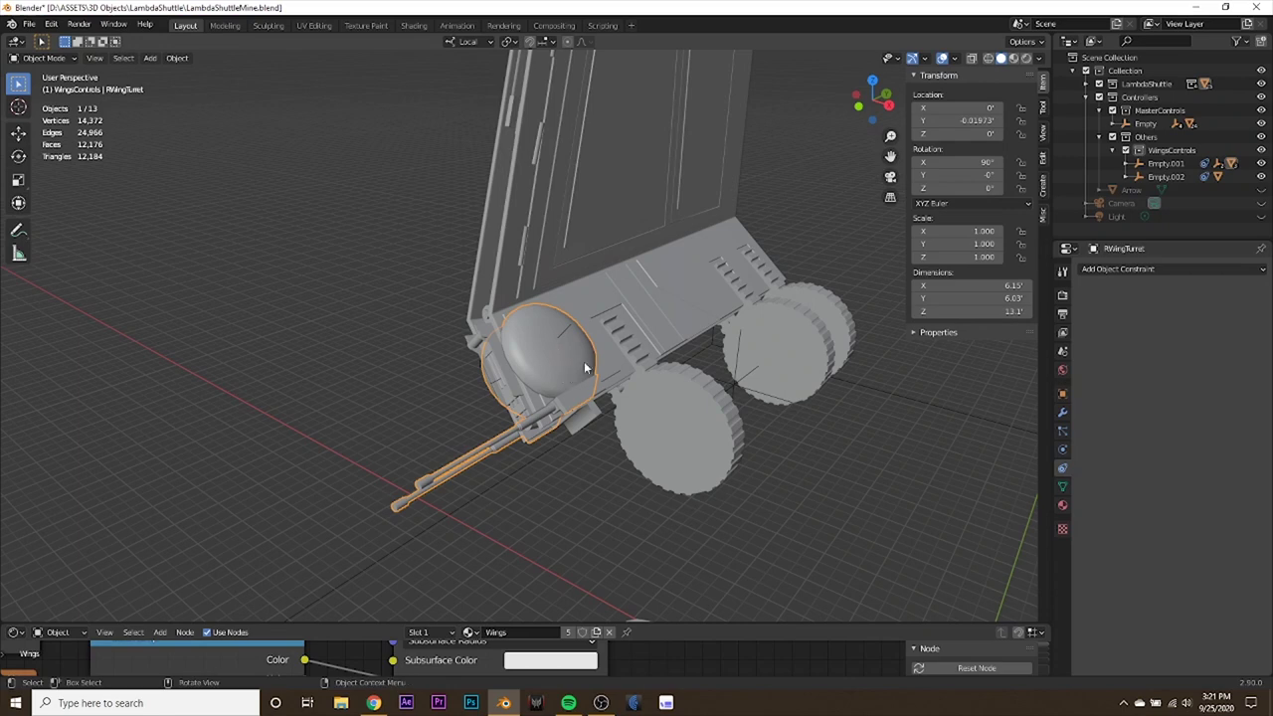
key("alt+p")
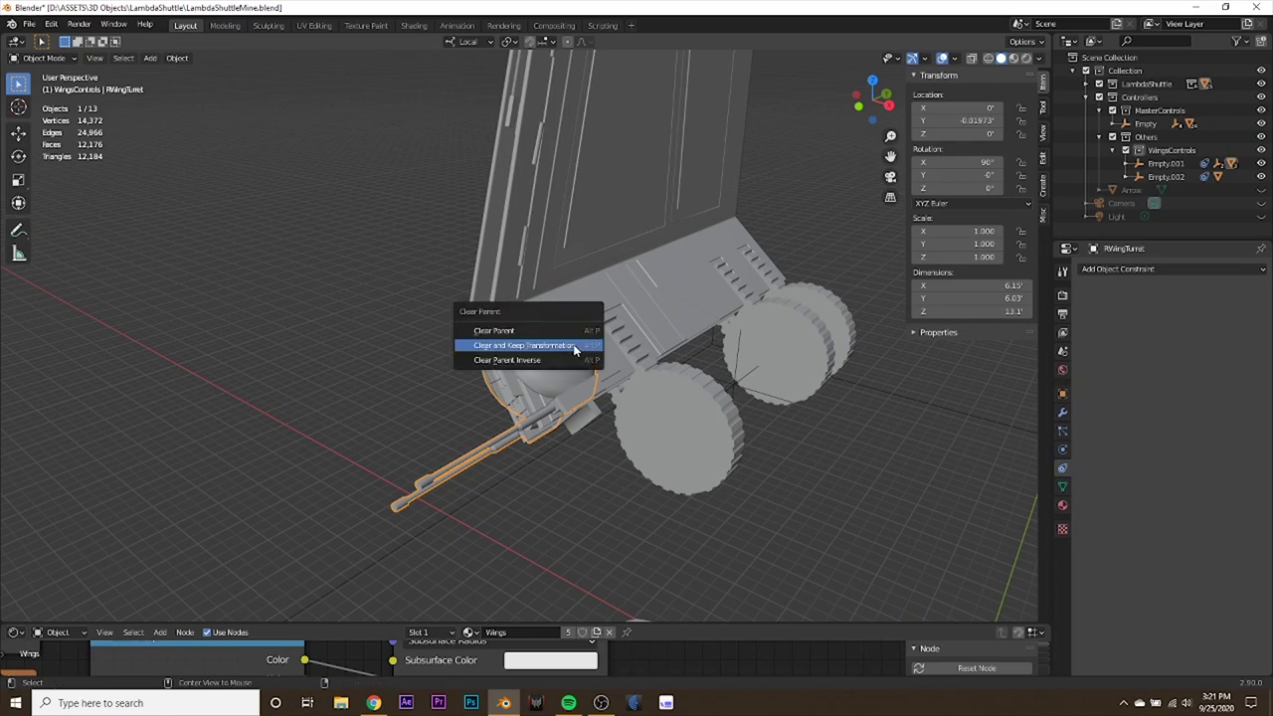
left_click(574, 330)
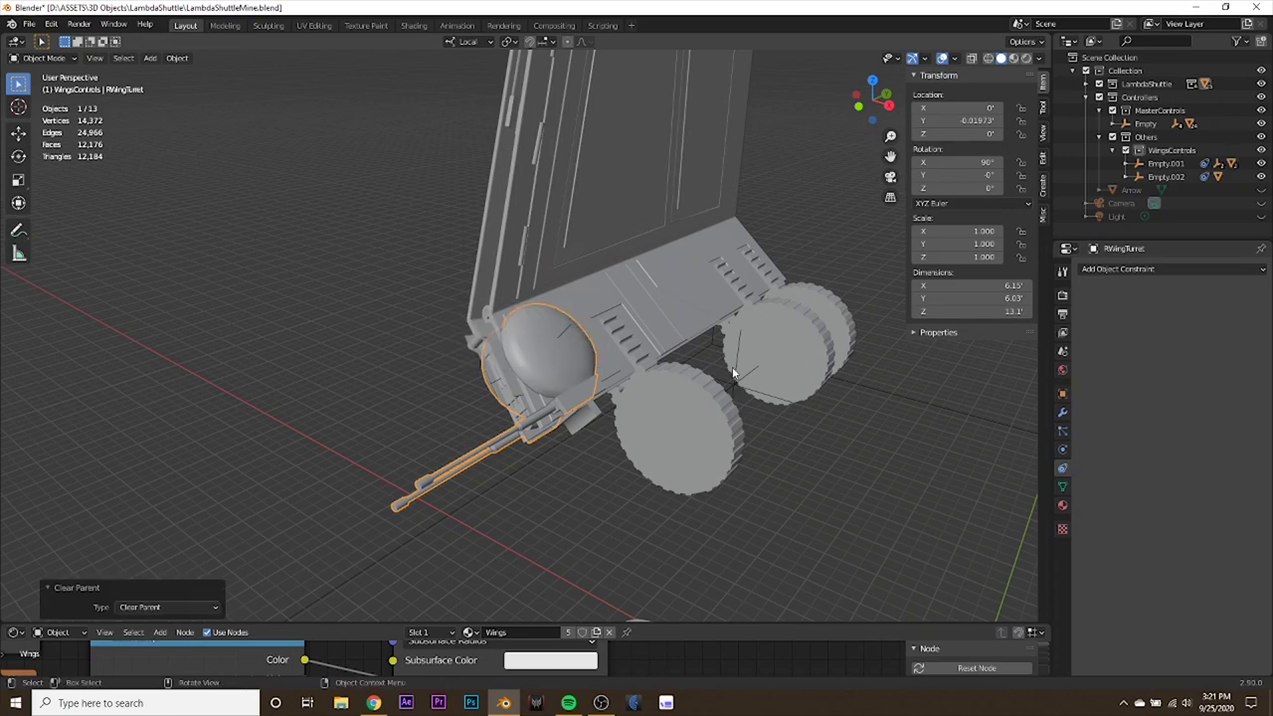
Clear the duplicated turret empty's parent while keeping its transformation, and parent it to Empty.002 on its own wing.
left_click(574, 330)
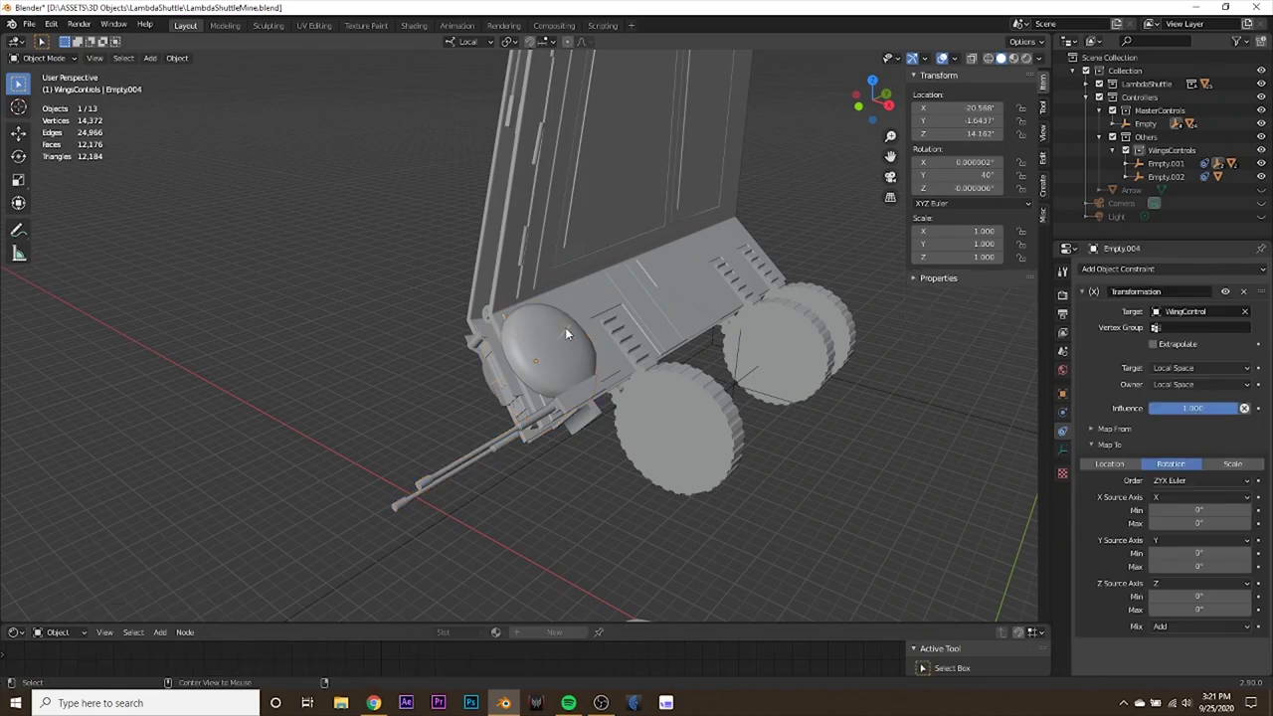
key("alt+p")
left_click(557, 362)
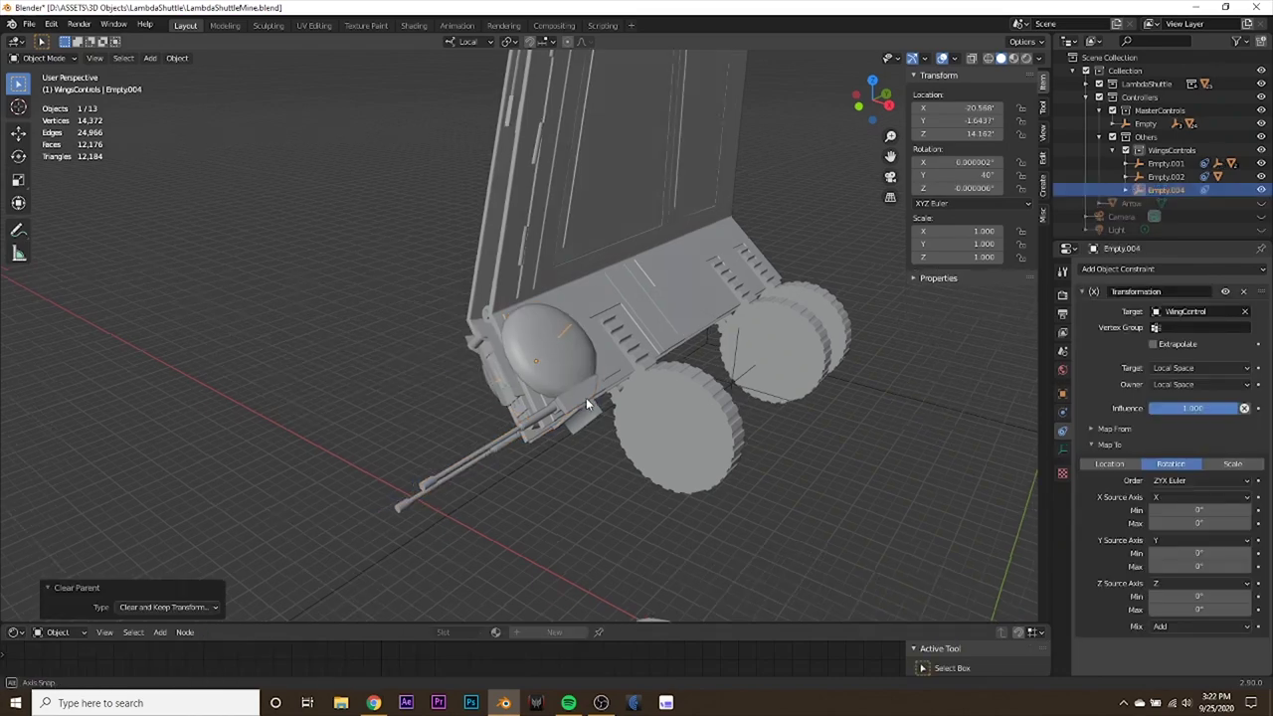
mouse_move(586, 397)
middle_mouse_down()
mouse_move(650, 378)
mouse_move(569, 393)
middle_mouse_up()
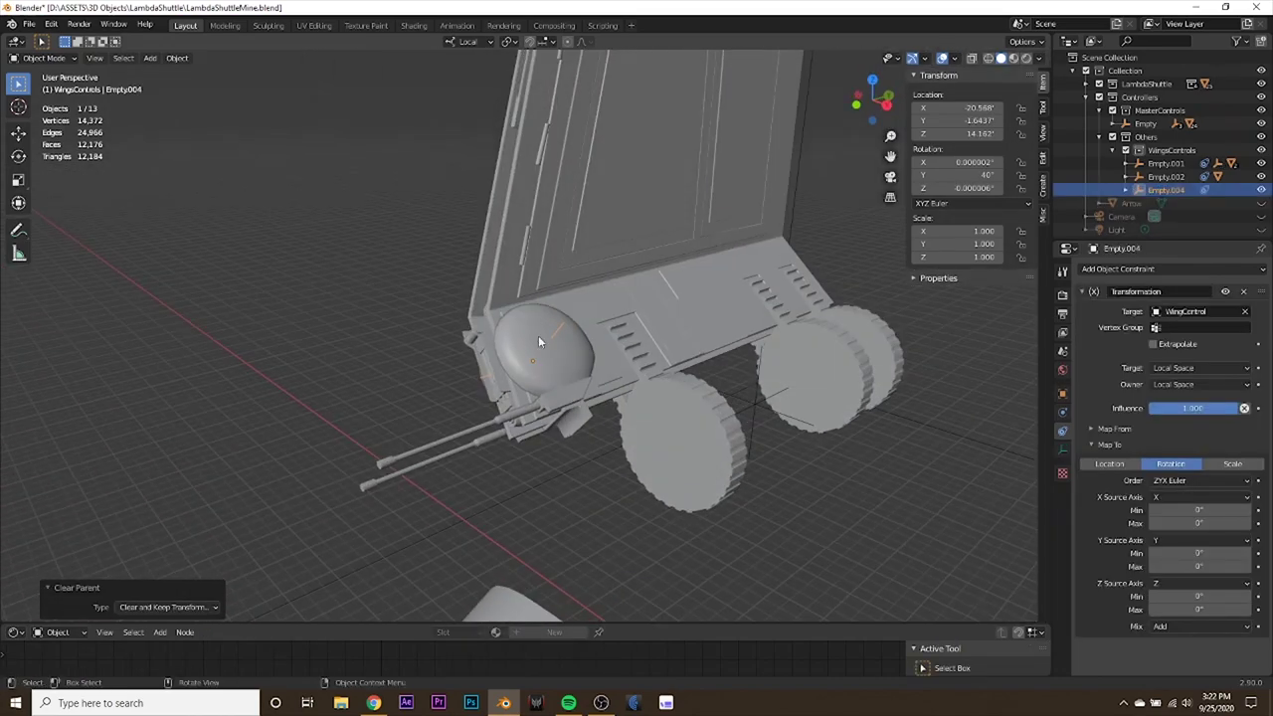
left_click(746, 400, "shift")
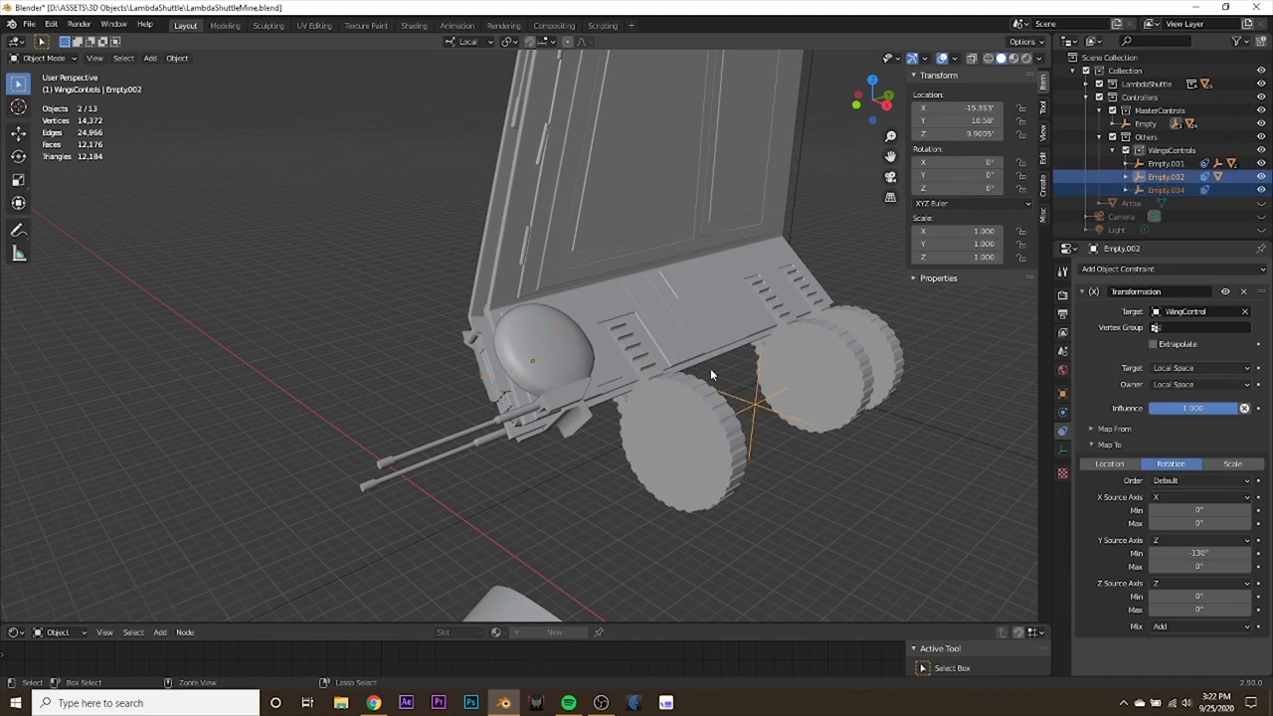
key("ctrl+p")
left_click(702, 381)
Parent the RWingTurret mesh to its turret empty with the Object option.
left_click(546, 363)
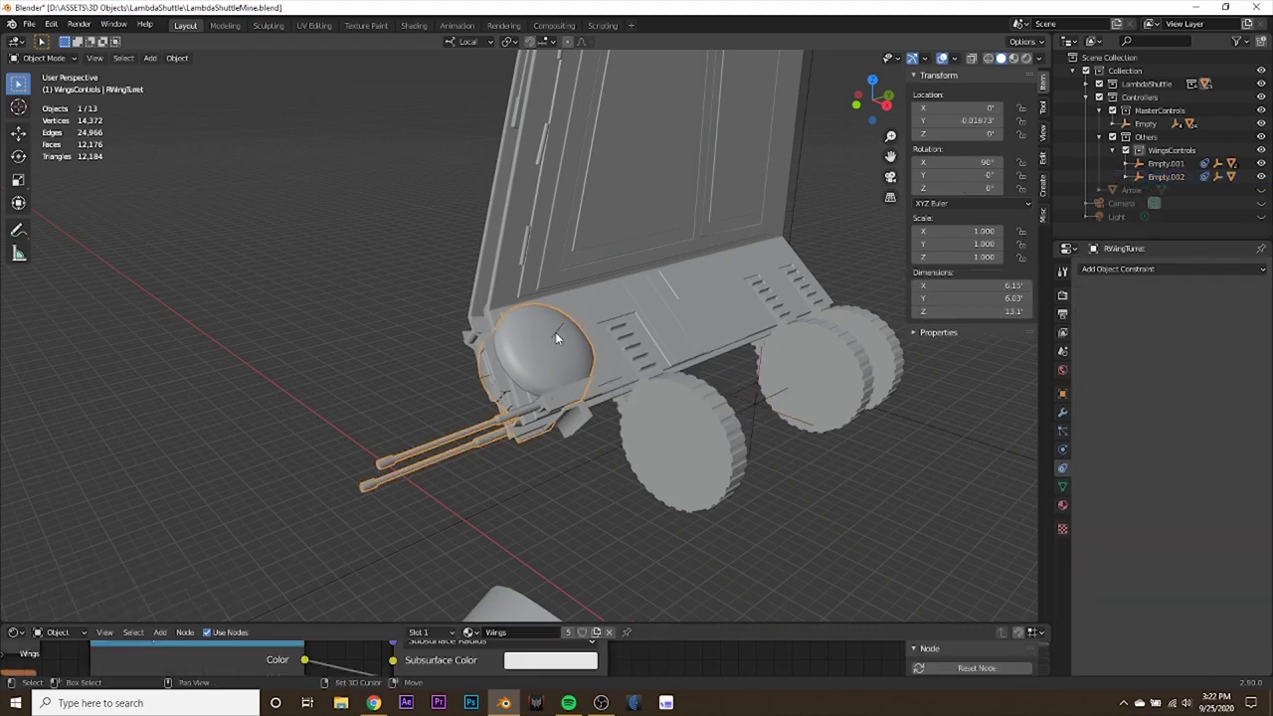
left_click(556, 338, "shift")
key("ctrl+p")
left_click(556, 334)
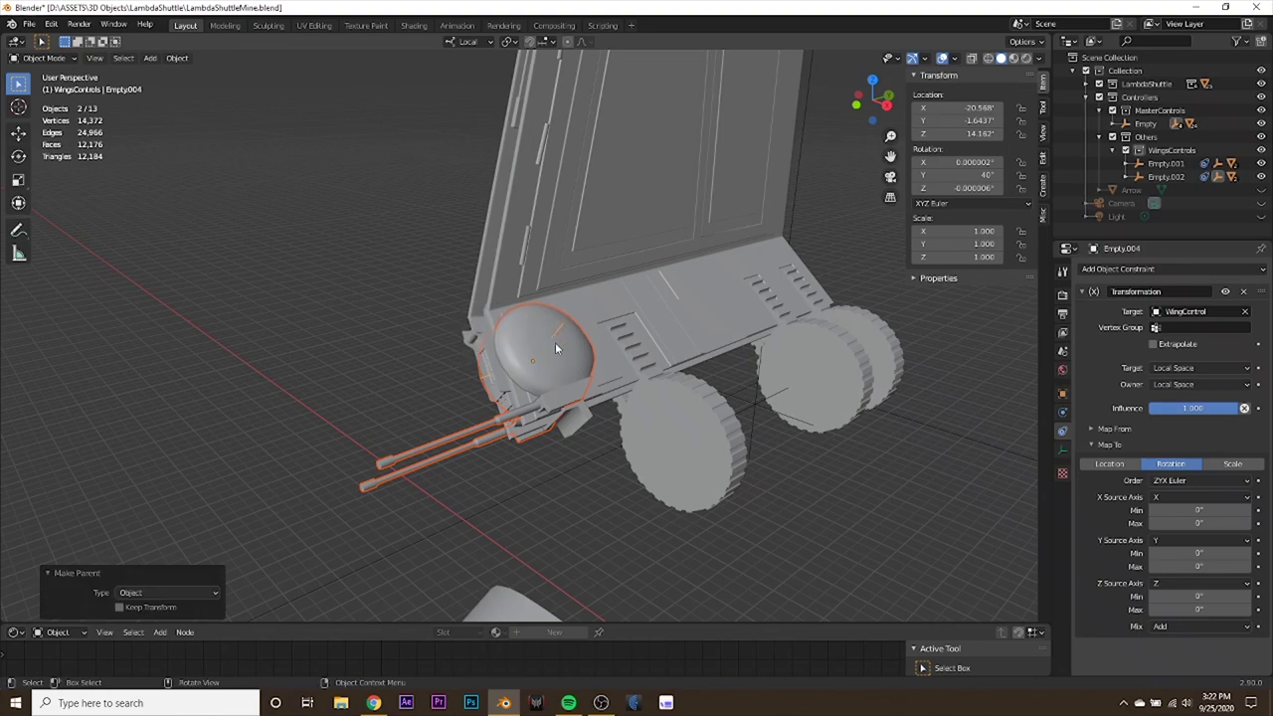
Set the Map To Z rotation maximum of the RWingTurret's empty to -90°.
middle_click_drag(555, 342, 585, 349)
left_click(568, 334)
left_click(568, 334)
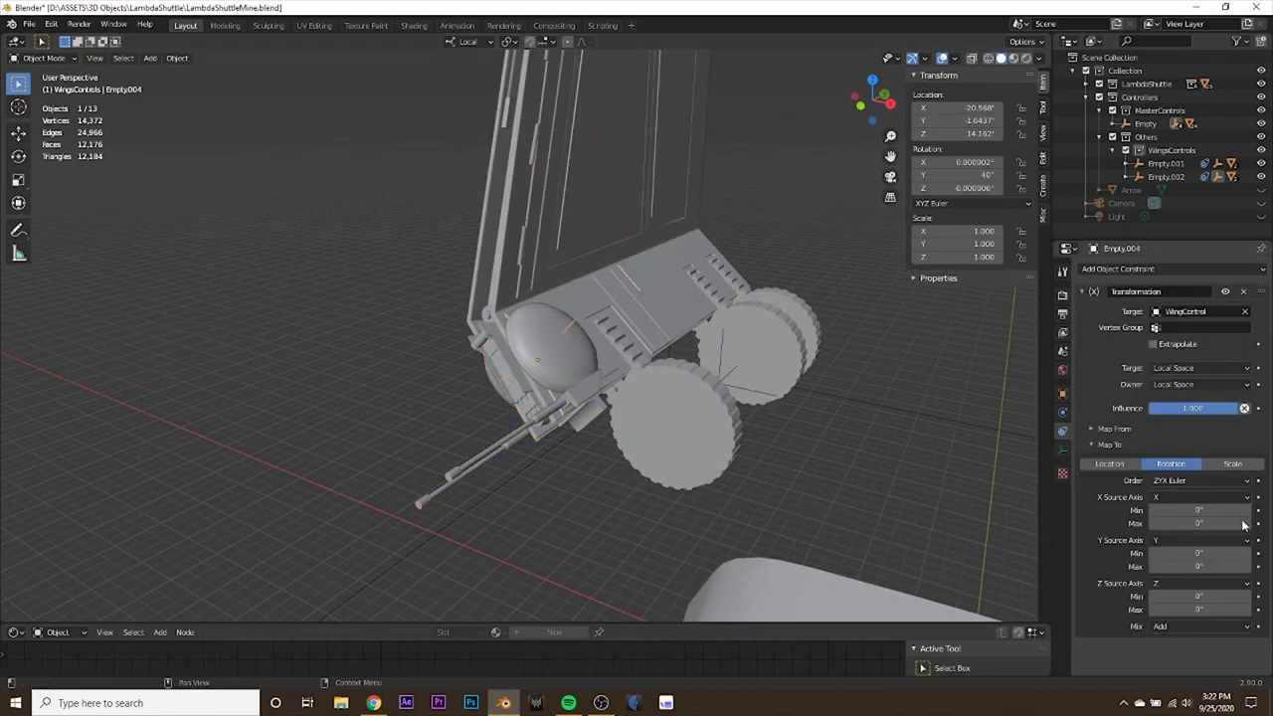
left_click(1198, 609)
type("30")
key("Return")
Test the wings and turrets by lowering the Wing Control to its 26' limit, raising it and lowering it again.
scroll(804, 479, "down", 8)
left_click(716, 236)
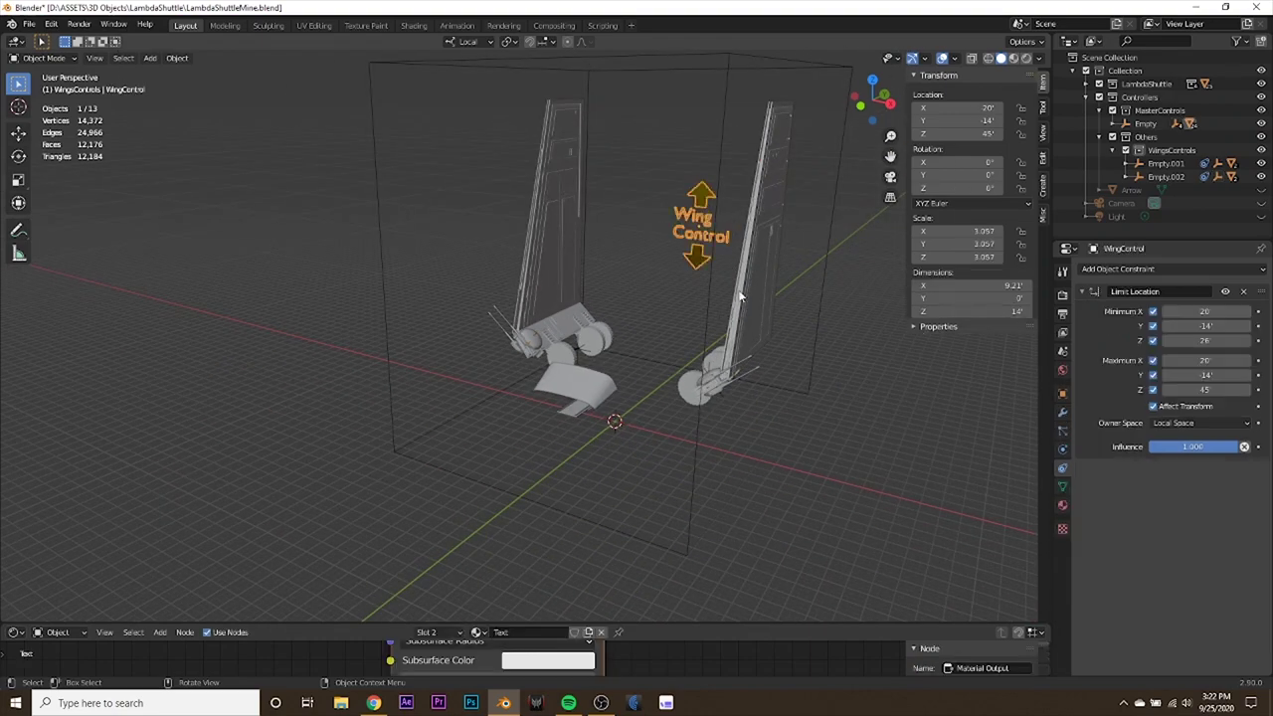
scroll(739, 296, "up", 4)
key("g")
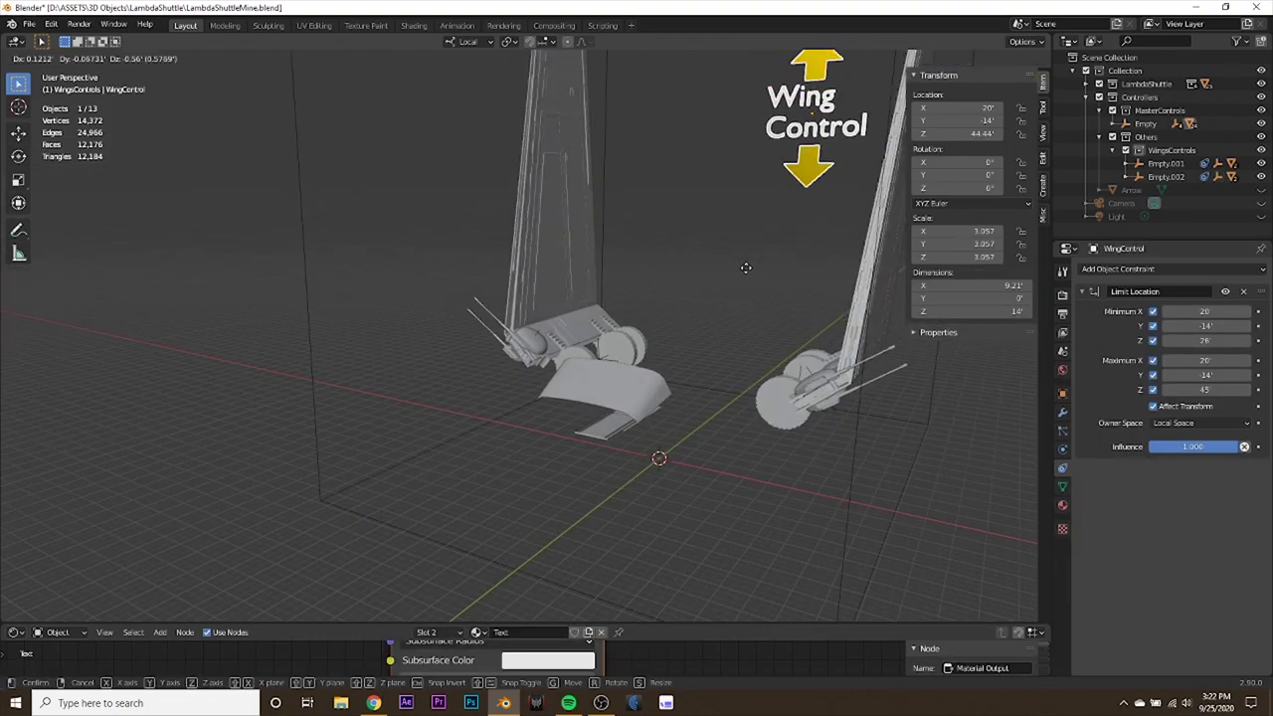
left_click(684, 514)
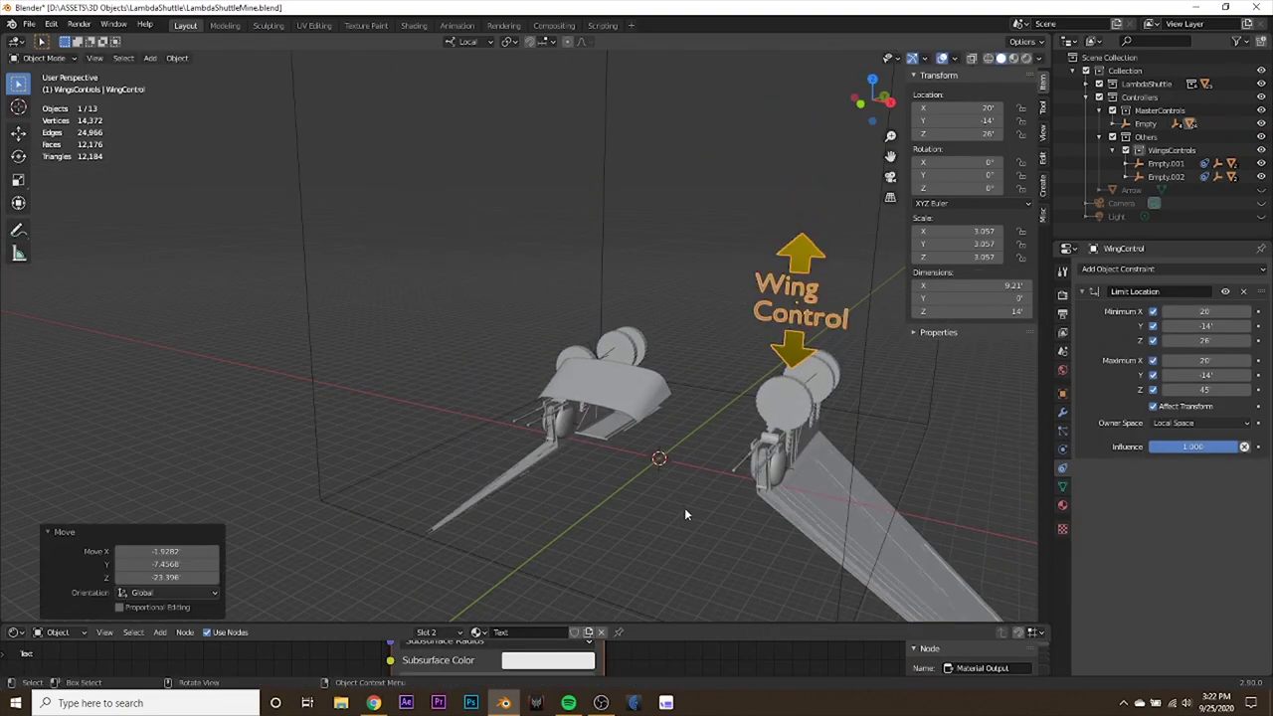
middle_click_drag(684, 514, 592, 449)
middle_click_drag(628, 495, 599, 460)
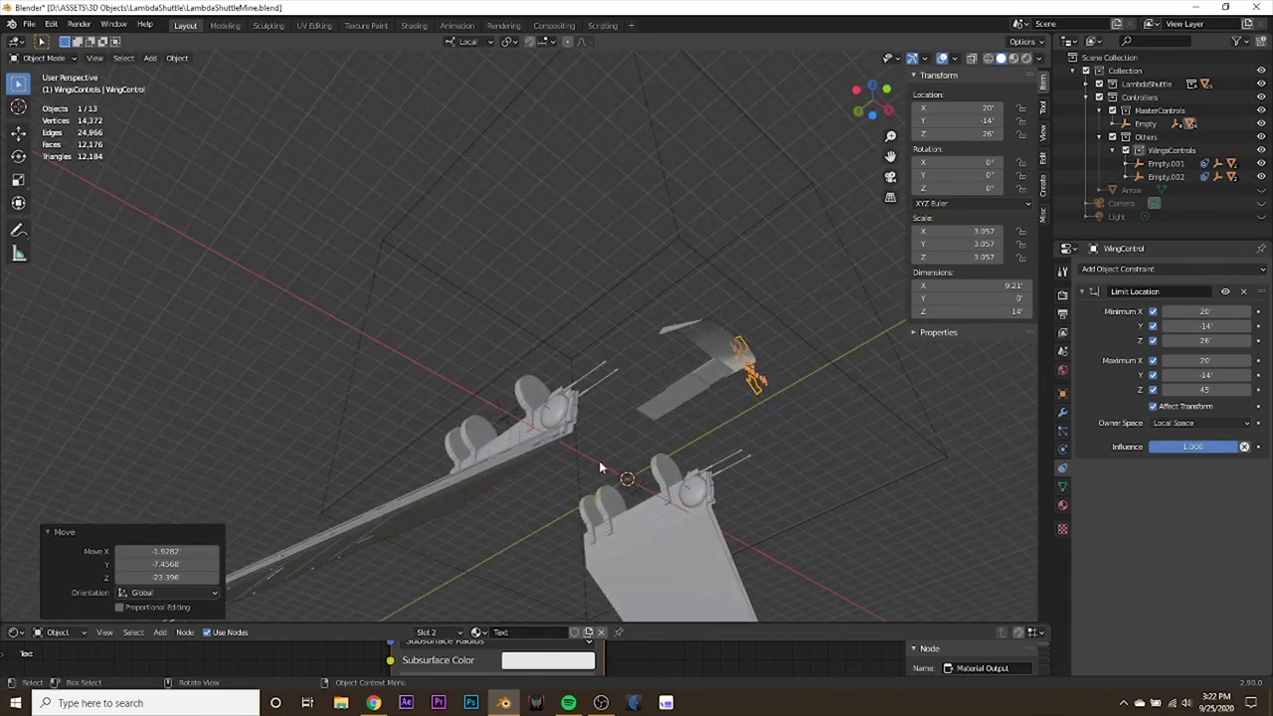
key("g")
left_click(619, 260)
middle_click_drag(619, 261, 630, 381)
key("g")
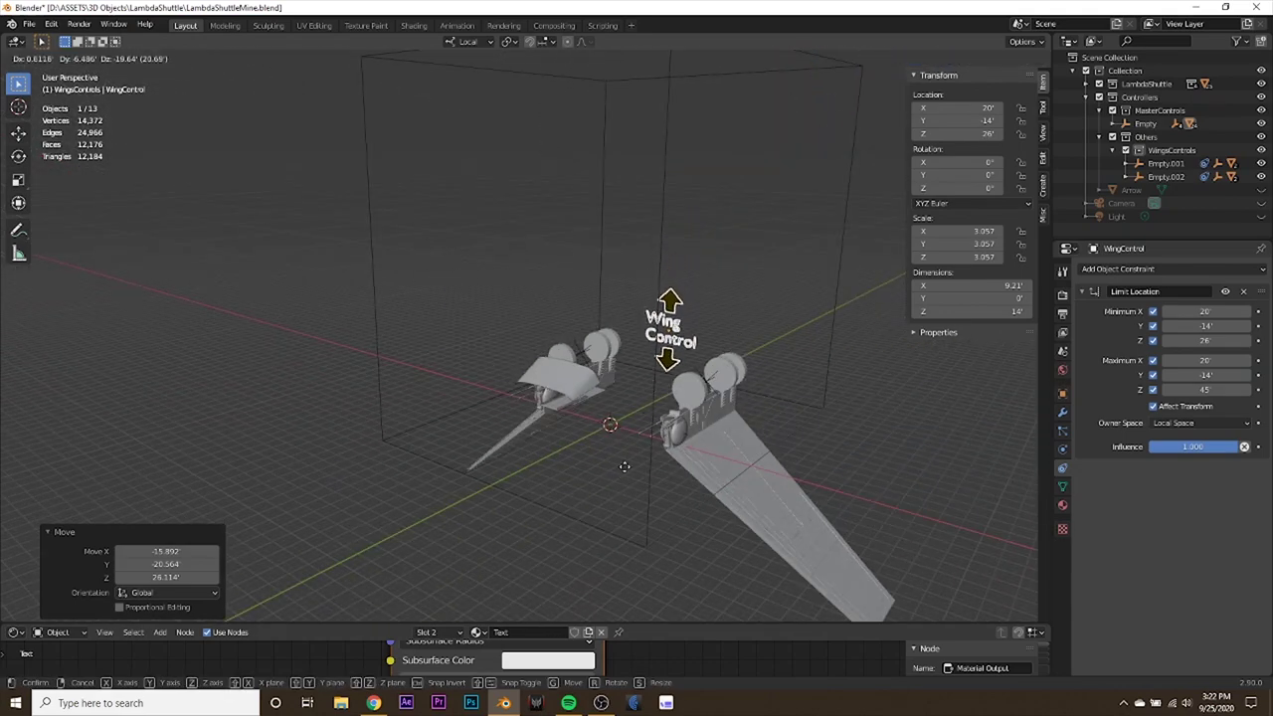
left_click(645, 457)
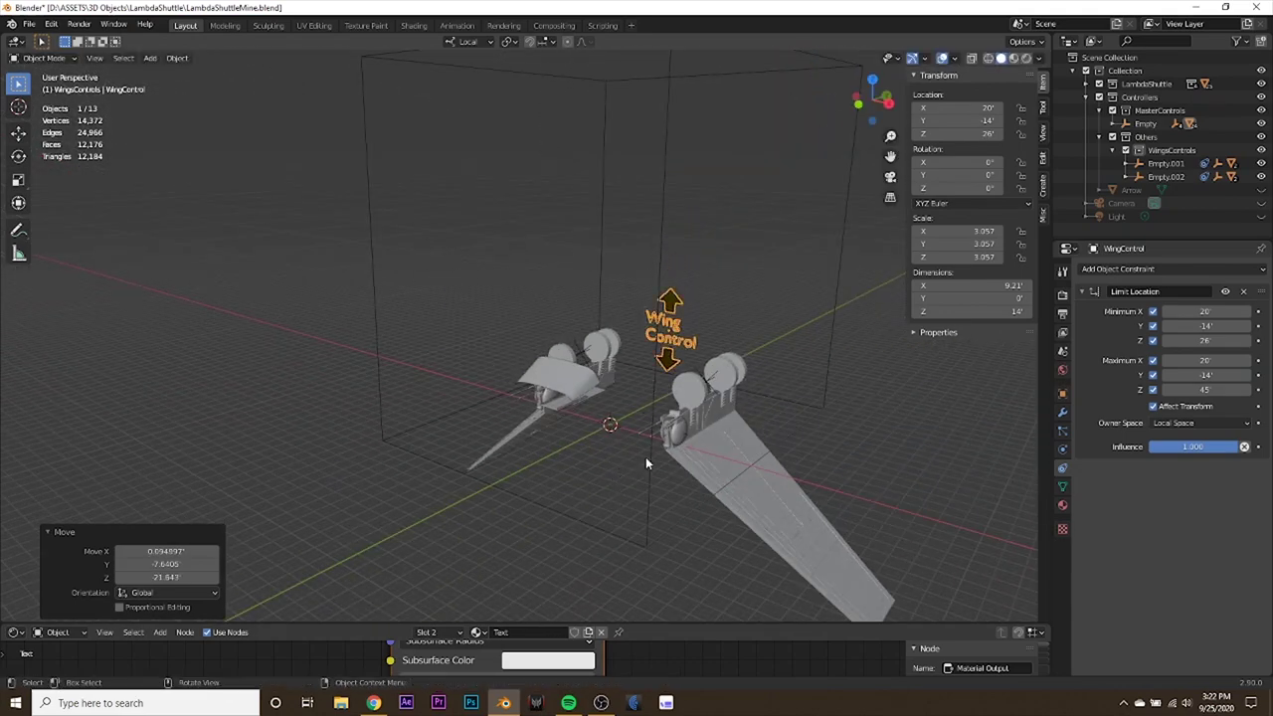
Unhide all hidden objects so the complete shuttle is shown with its wings and controls.
left_click(1087, 84)
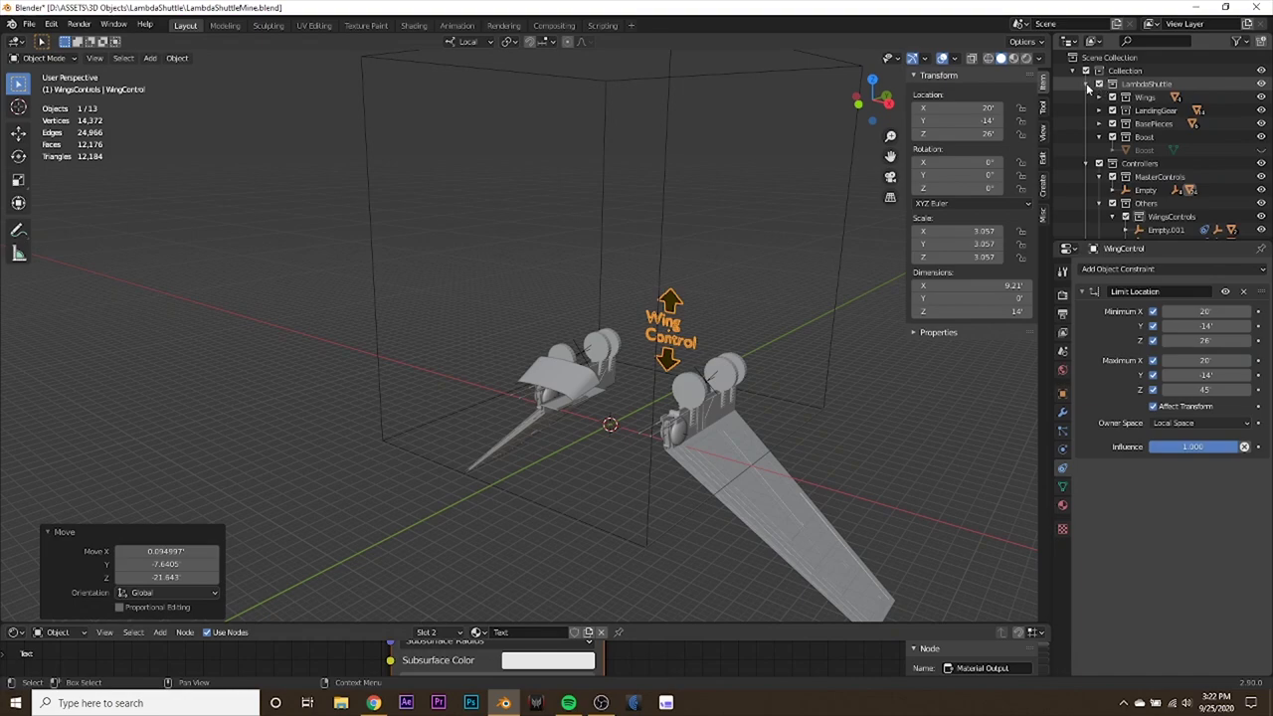
left_click(1087, 85)
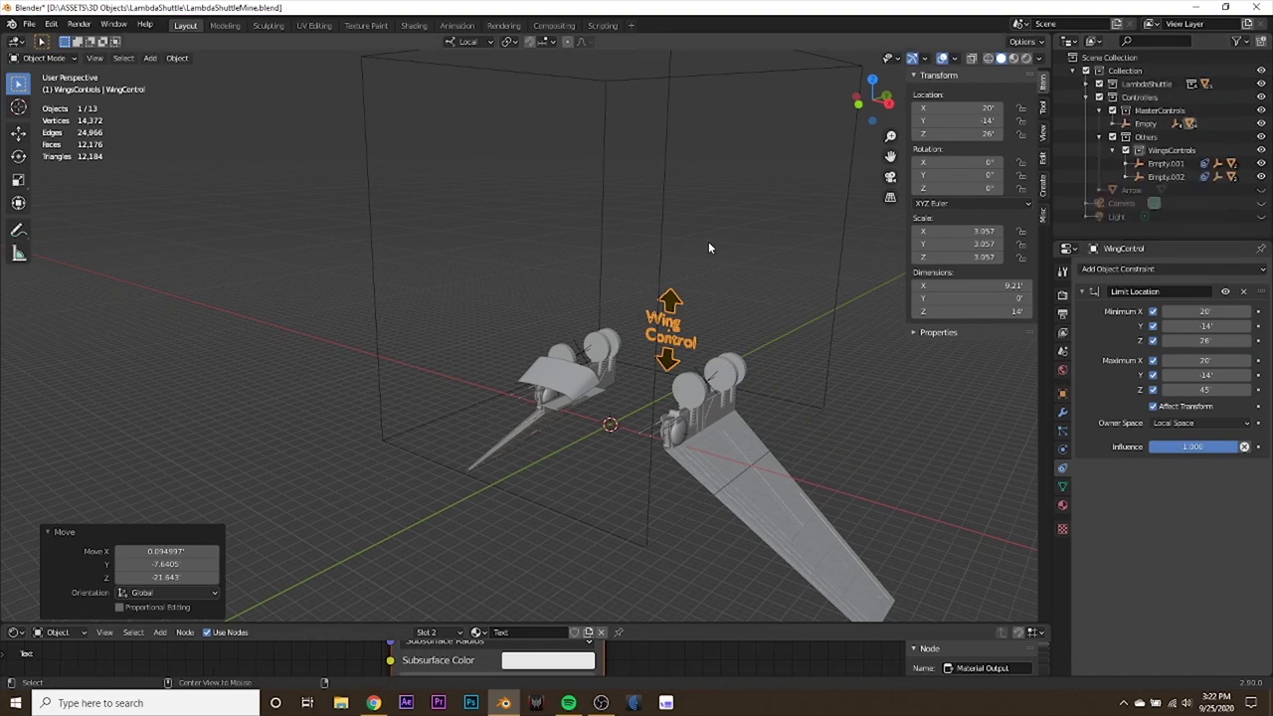
key("alt+h")
middle_click_drag(708, 246, 607, 324)
Test the master Empty by rotating it about -54.8° around the view axis and moving it together with the whole shuttle.
left_click(807, 341)
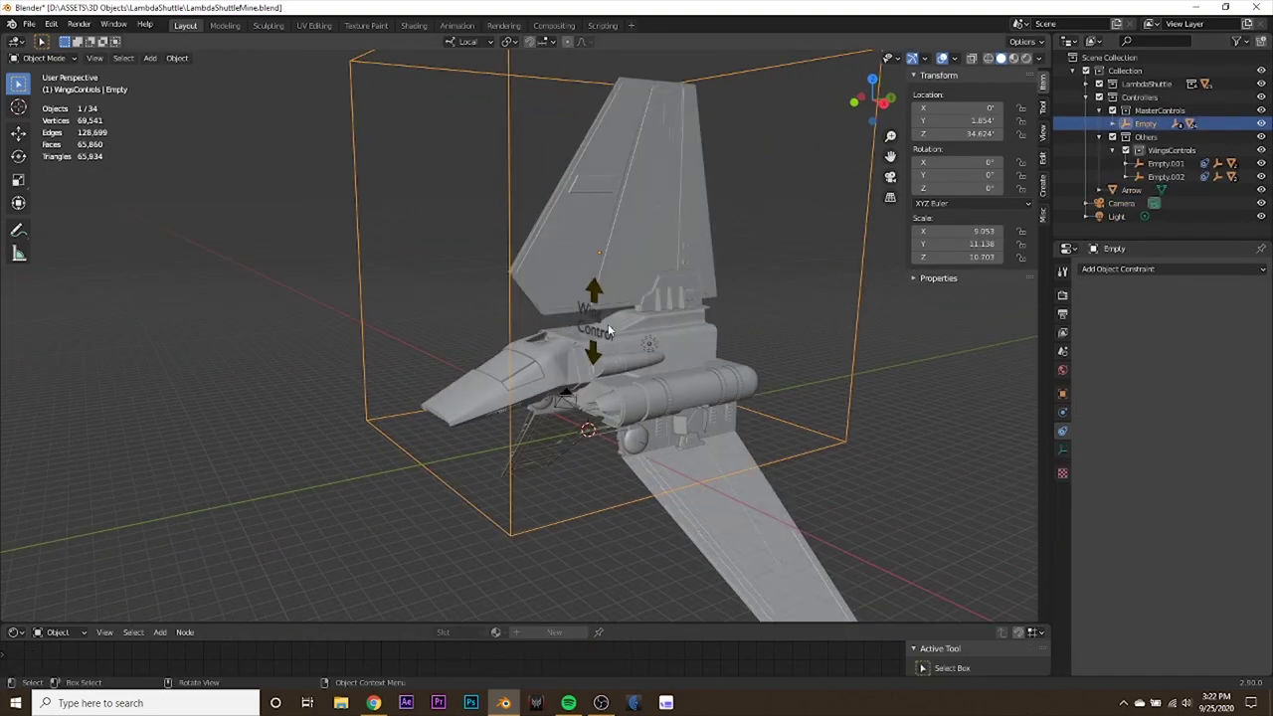
left_click(597, 290)
left_click(847, 426)
key("r")
left_click(842, 180)
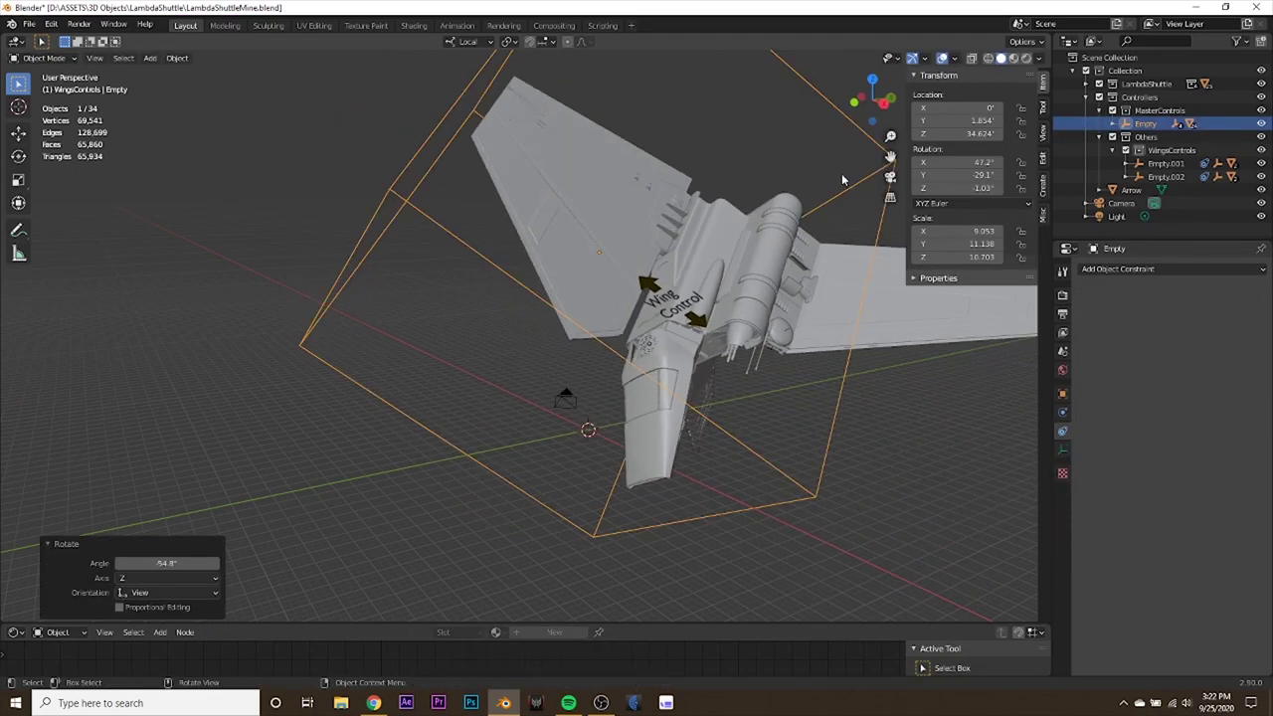
key("g")
left_click(494, 320)
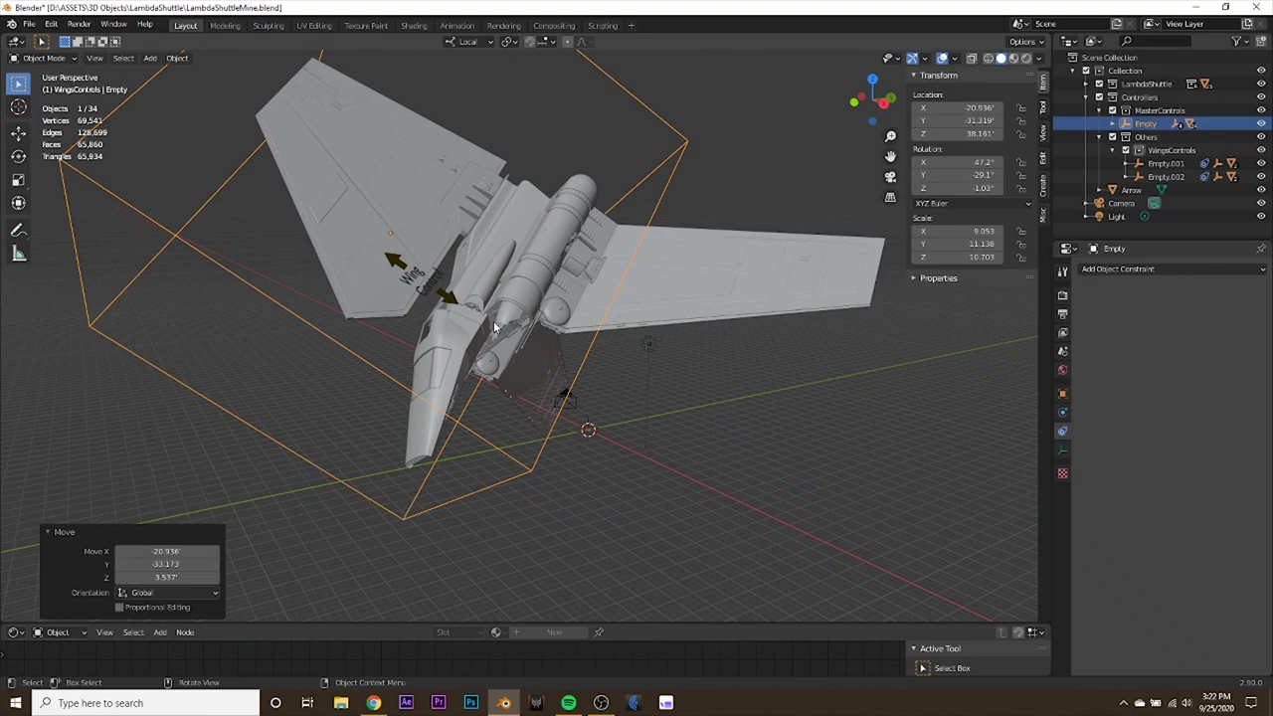
Test the Wing Control on the tilted shuttle by repeatedly raising it to its 45' limit and lowering it to 26'.
left_click(446, 299)
middle_click_drag(544, 343, 621, 303)
key("g")
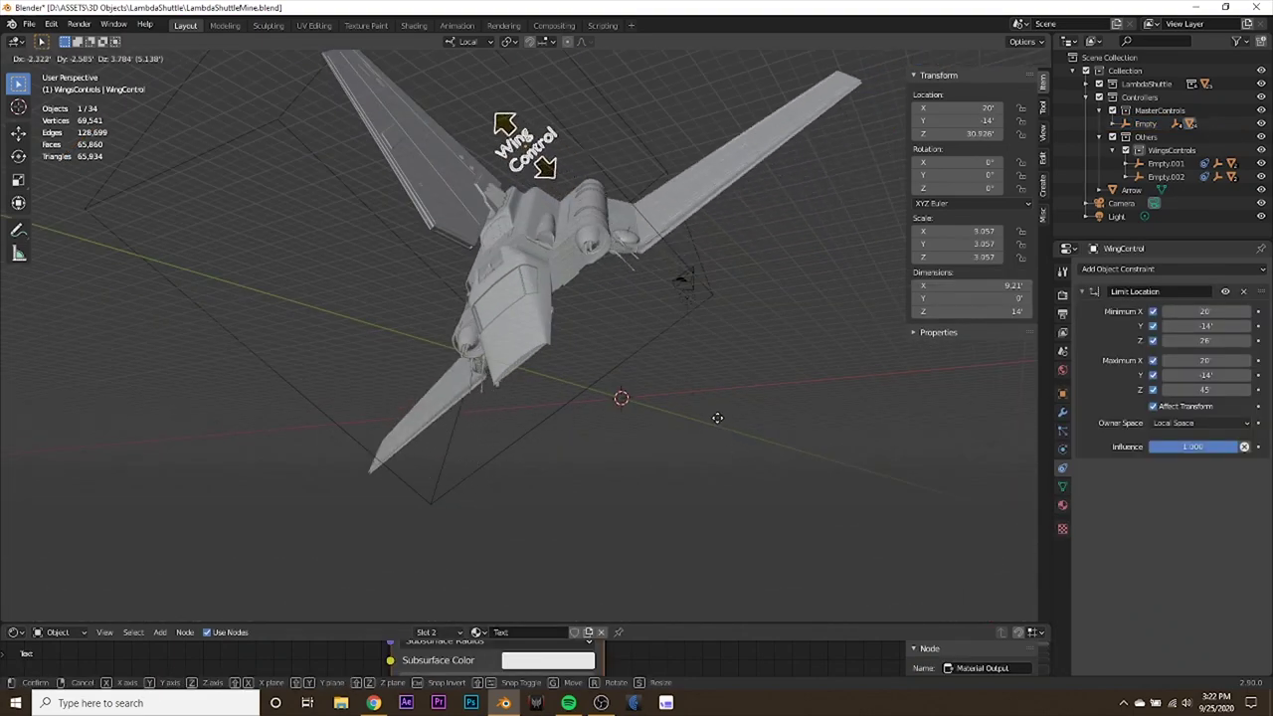
left_click(661, 286)
middle_click_drag(661, 286, 607, 312)
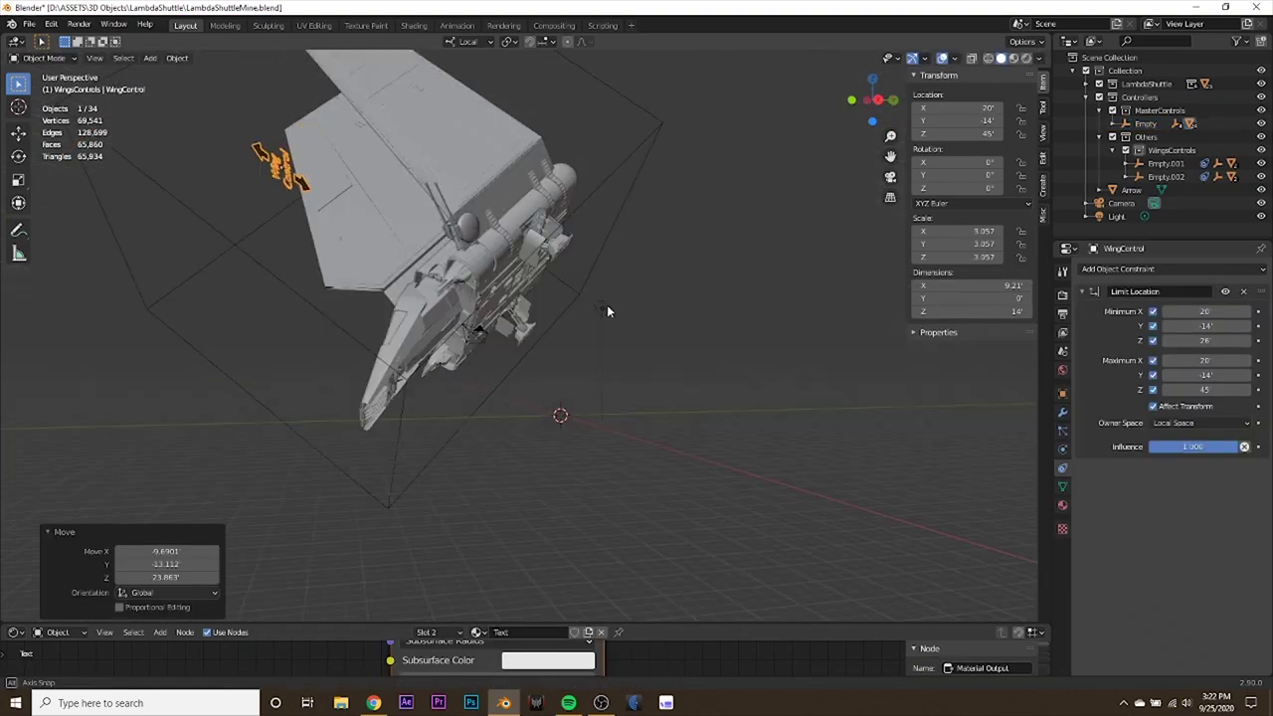
key("g")
left_click(640, 398)
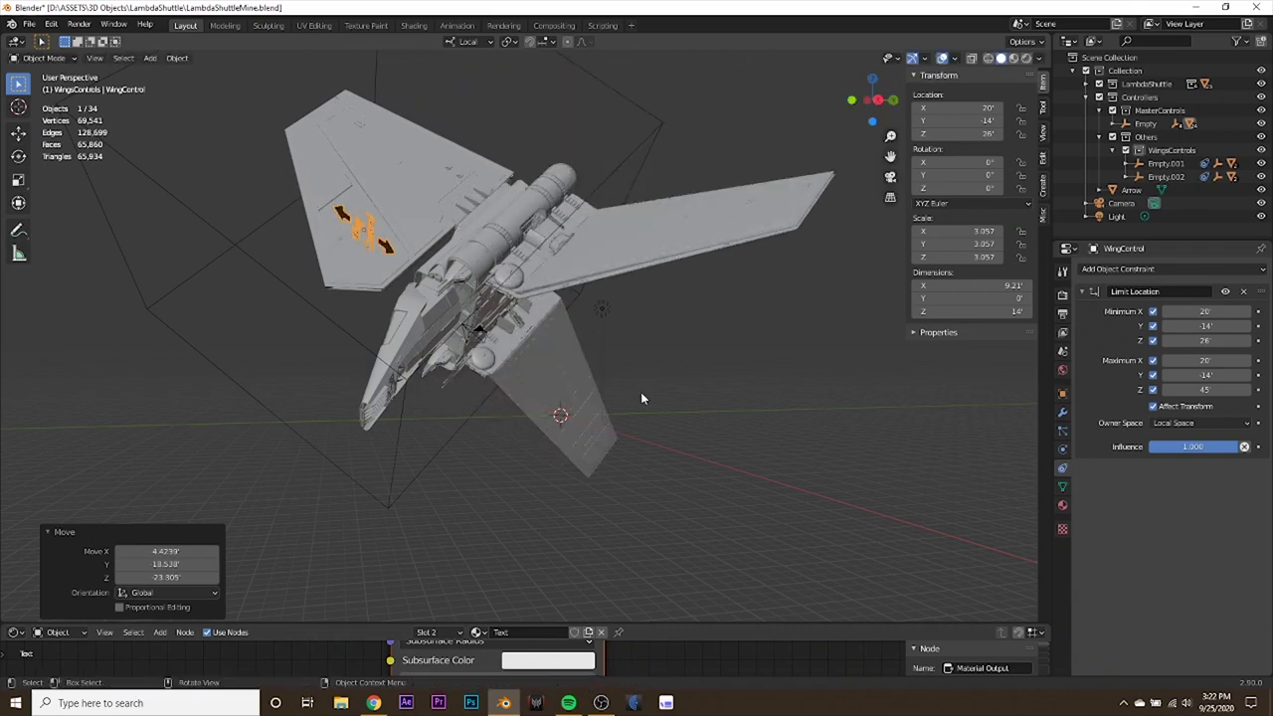
middle_click_drag(640, 397, 662, 349)
key("g")
left_click(829, 322)
key("g")
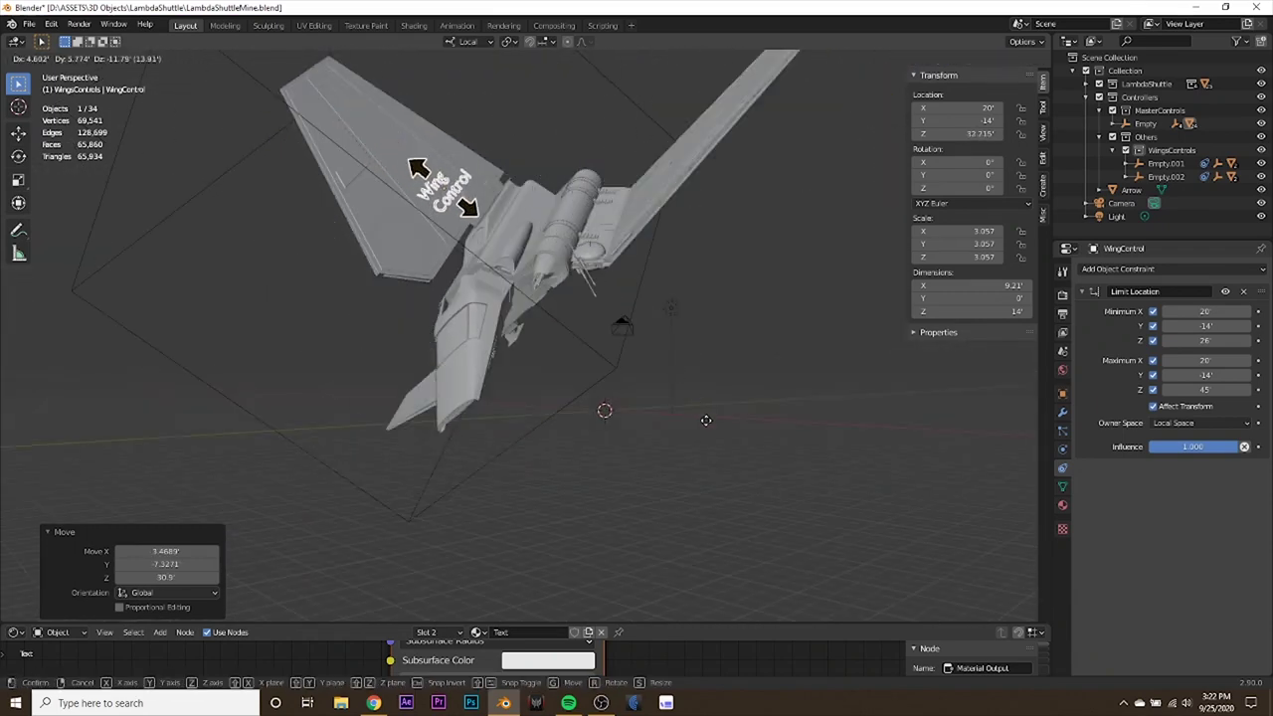
left_click(762, 486)
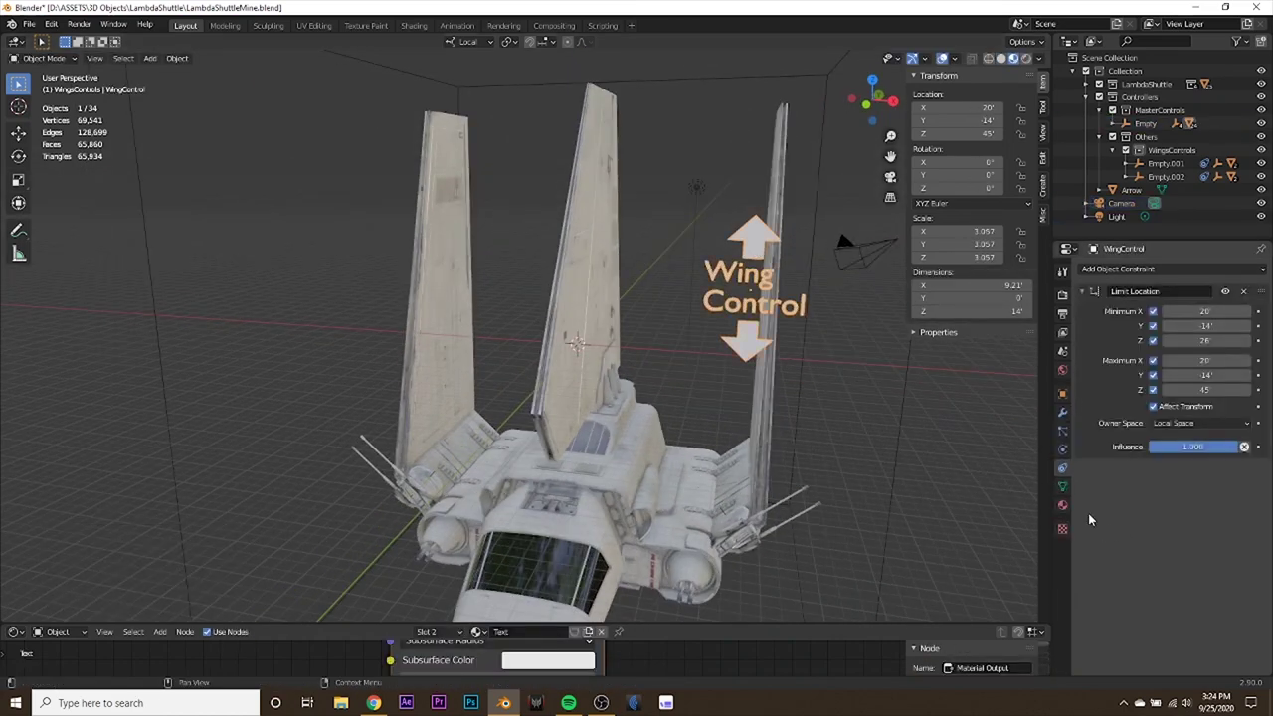
Review the Wing Control's object visibility settings for viewports and renders.
left_click(1061, 395)
scroll(1095, 640, "down", 1)
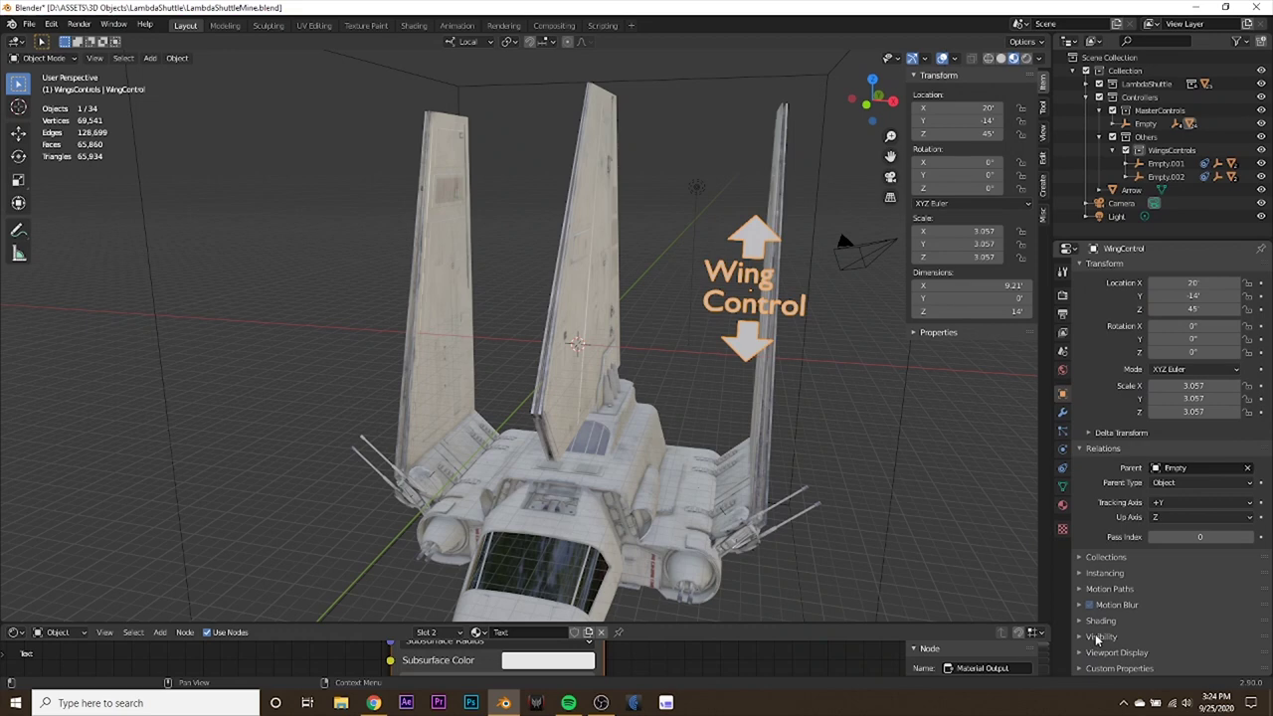
left_click(1097, 639)
scroll(1125, 611, "down", 6)
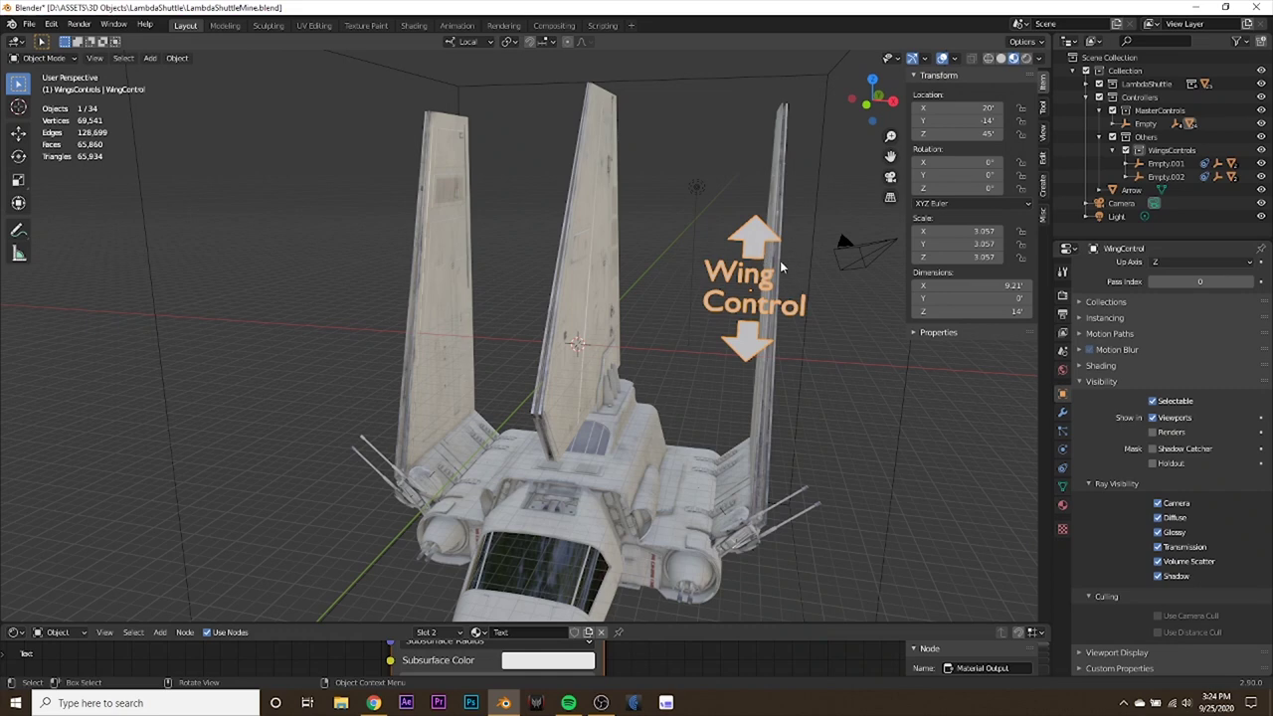
left_click(1088, 381)
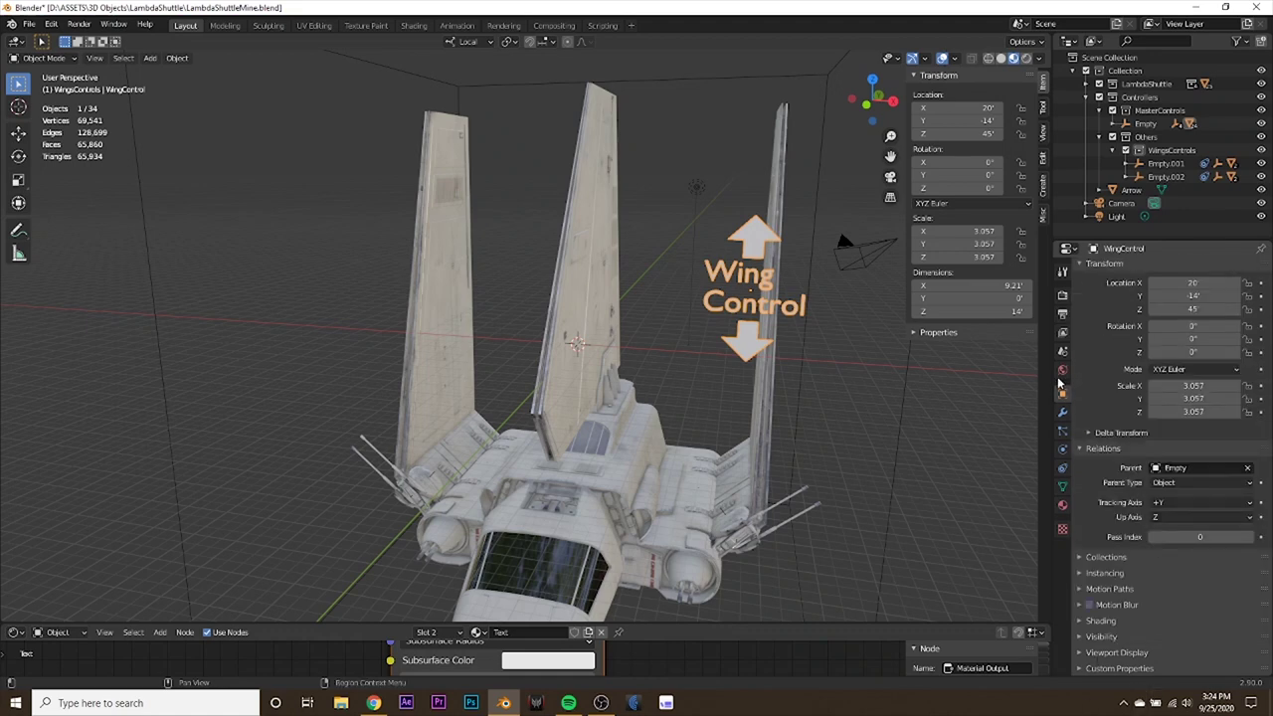
Exclude the Others collection from the view layer while keeping Controllers included, and select the master Empty.
left_click(1098, 97)
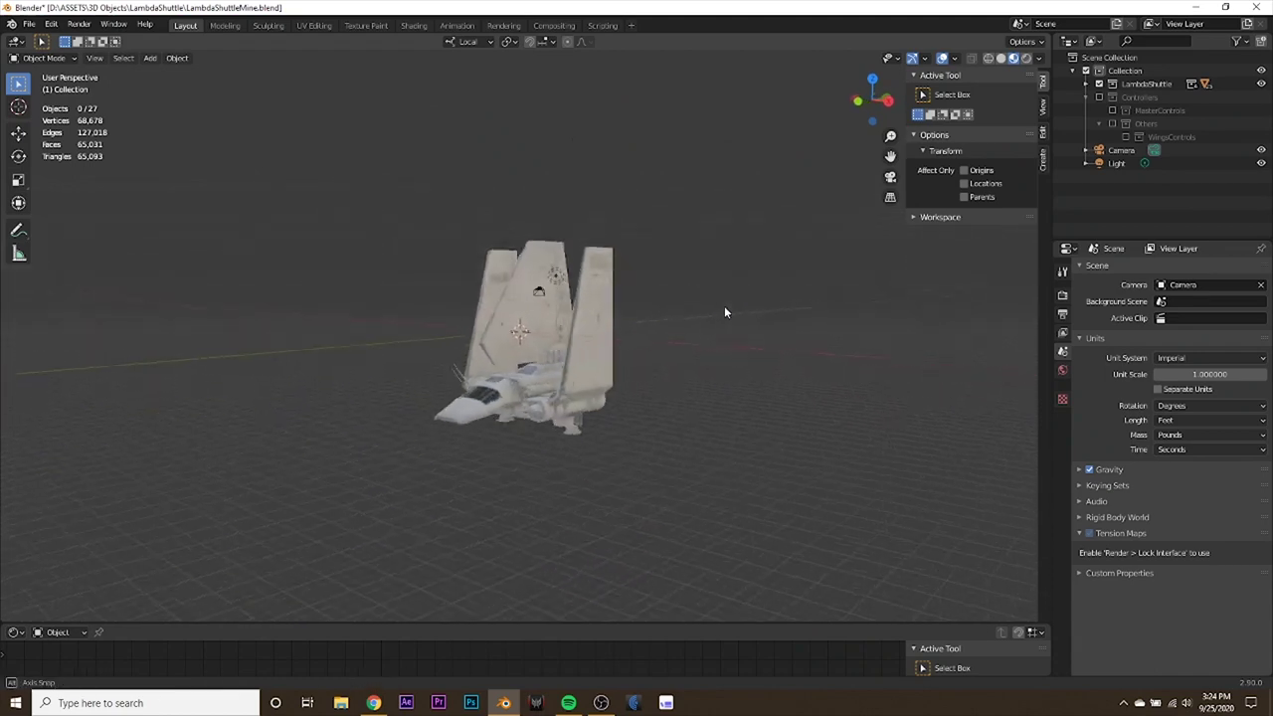
left_click(1099, 96)
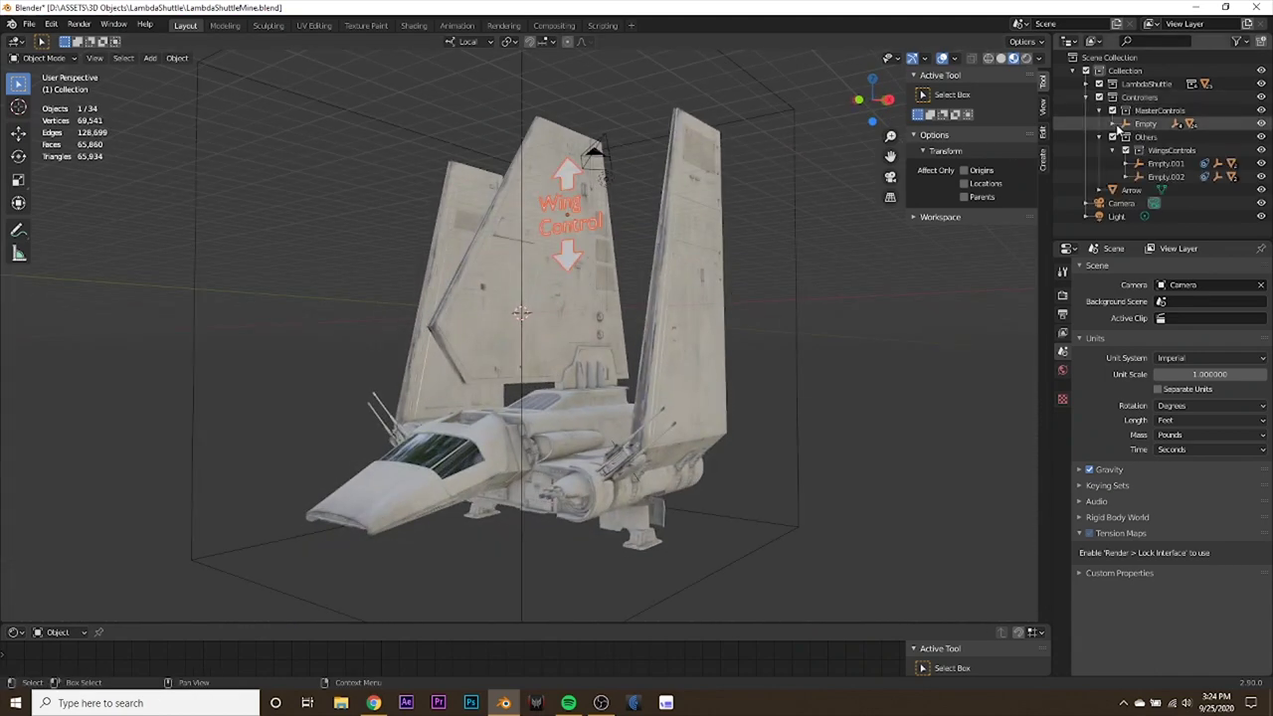
left_click(1146, 136)
left_click(1112, 136)
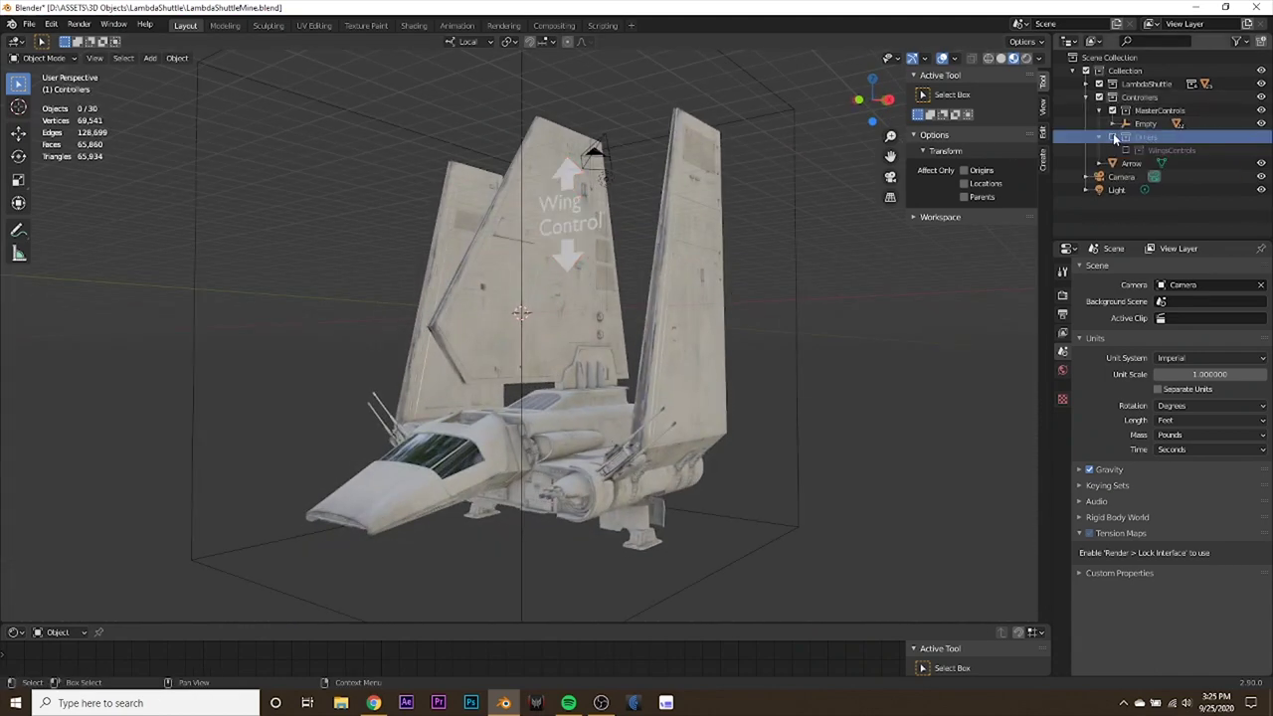
middle_click_drag(620, 353, 648, 368)
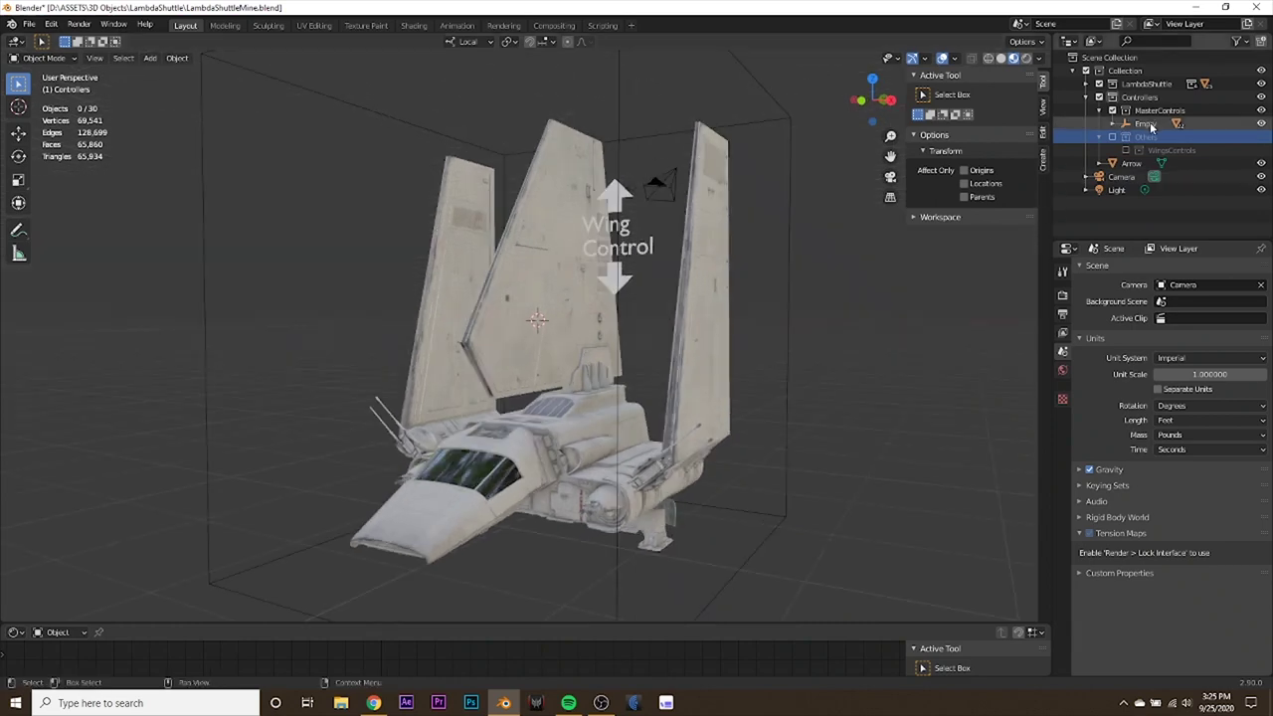
left_click(1144, 124)
left_click(1112, 123)
left_click(1112, 123)
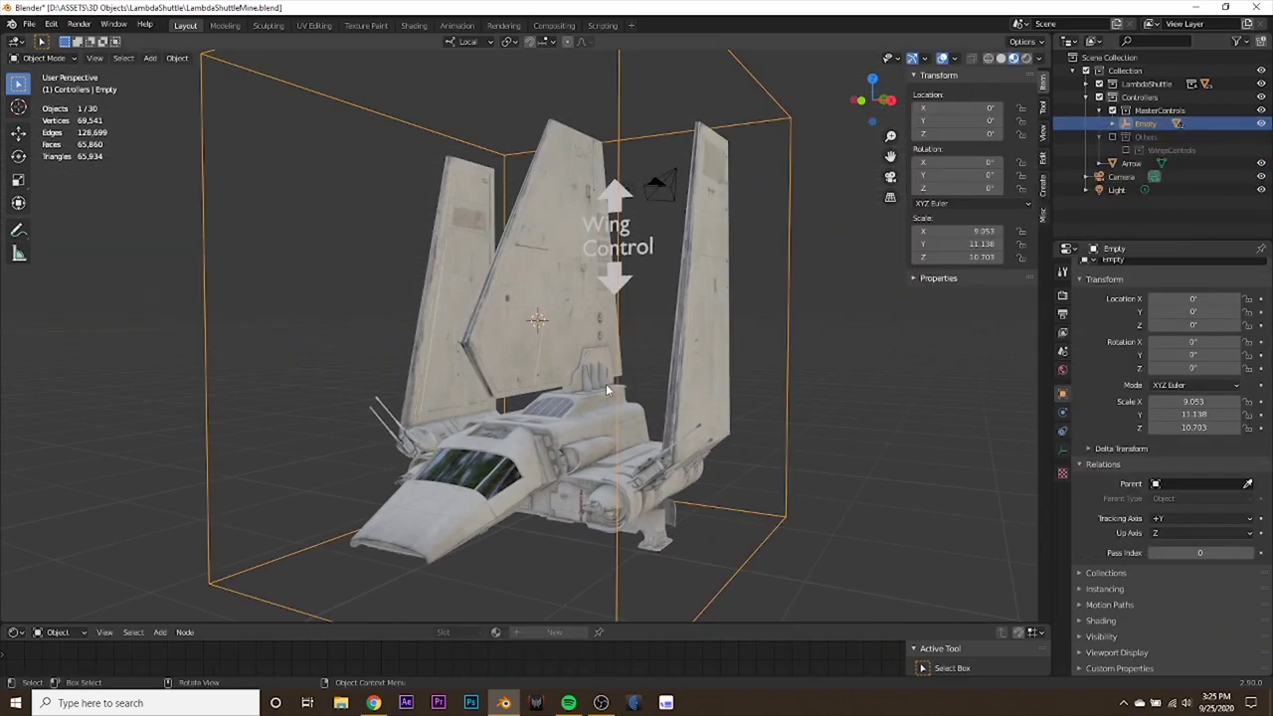
Test the textured wings by moving the Wing Control between its 45' and 26' limits.
middle_click_drag(606, 384, 732, 377)
left_click(720, 290)
key("g")
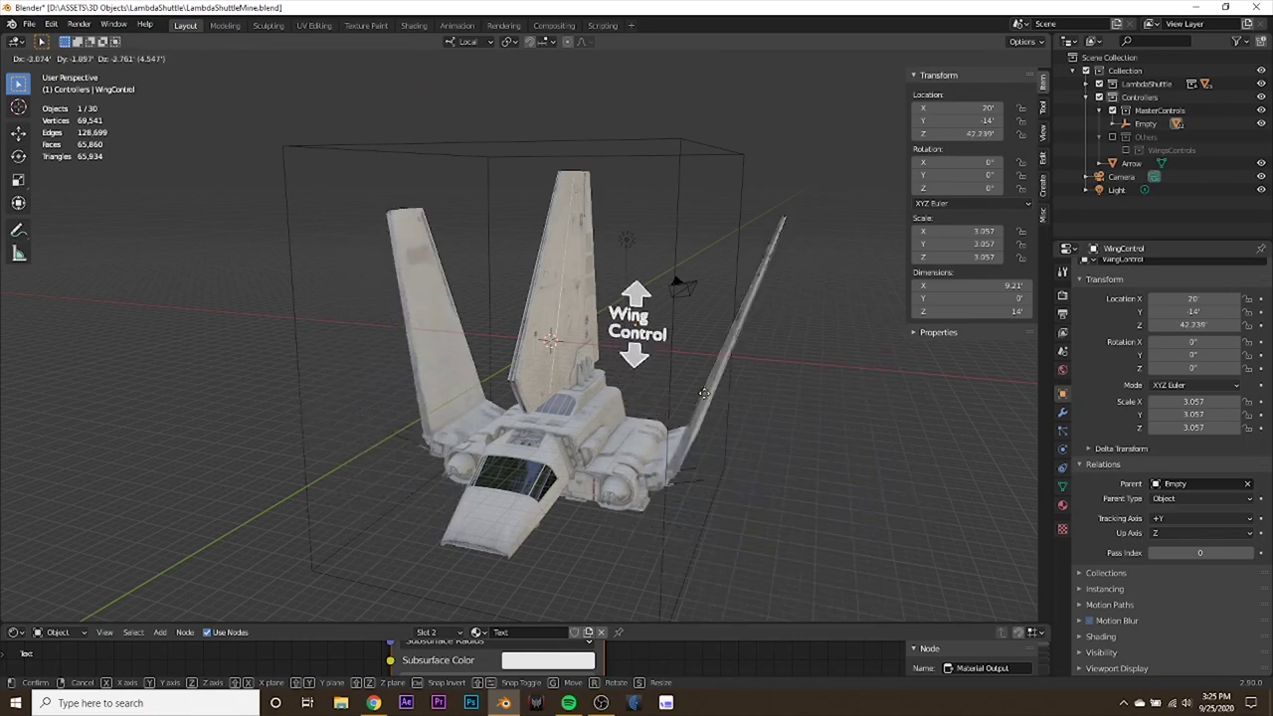
left_click(684, 332)
middle_click_drag(684, 333, 641, 425)
scroll(603, 411, "up", 3)
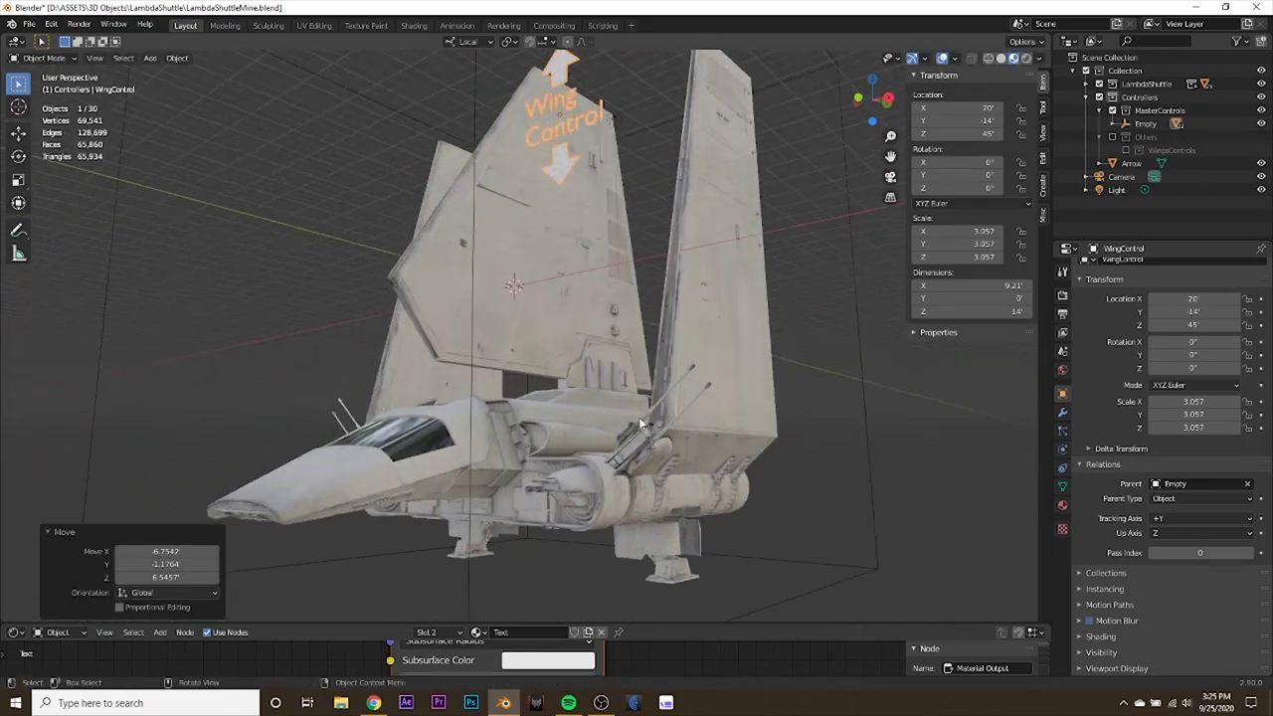
key("g")
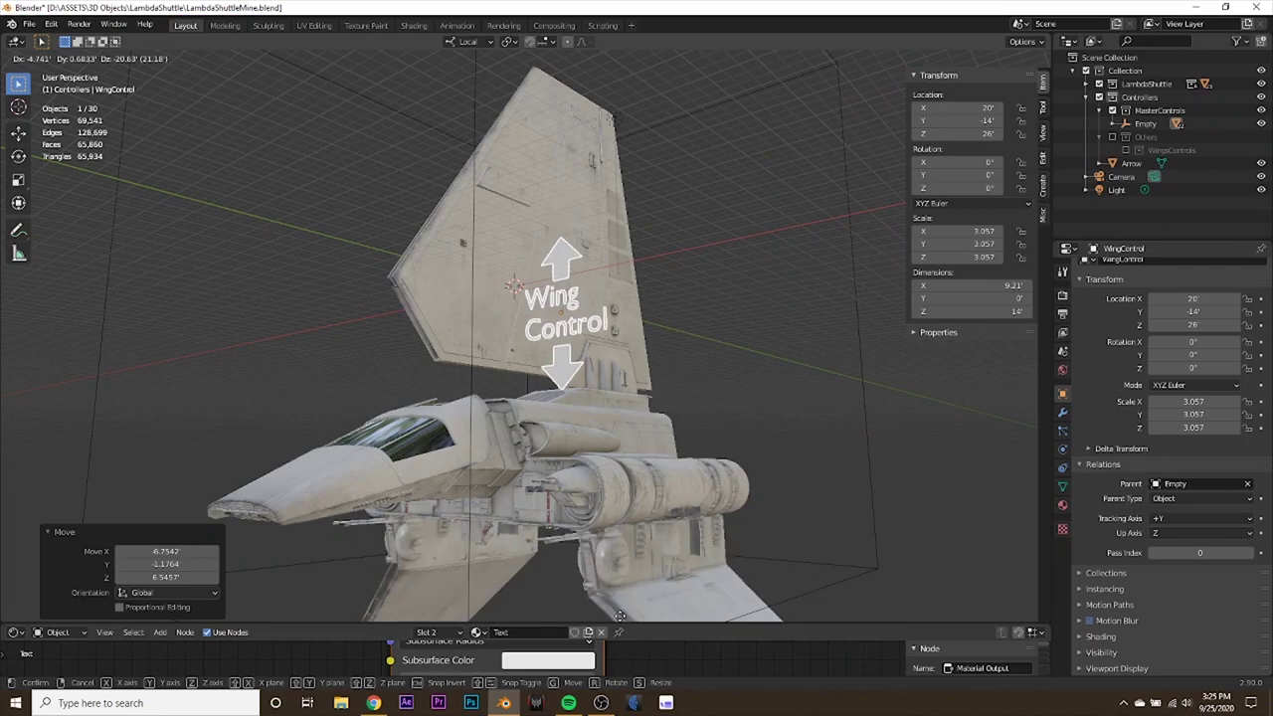
left_click(646, 377)
Inspect the underside and landing gear, and check the wing folding from several angles by lowering the Wing Control to 26' and raising it to 45'.
middle_click_drag(694, 500, 455, 408)
scroll(668, 462, "up", 4)
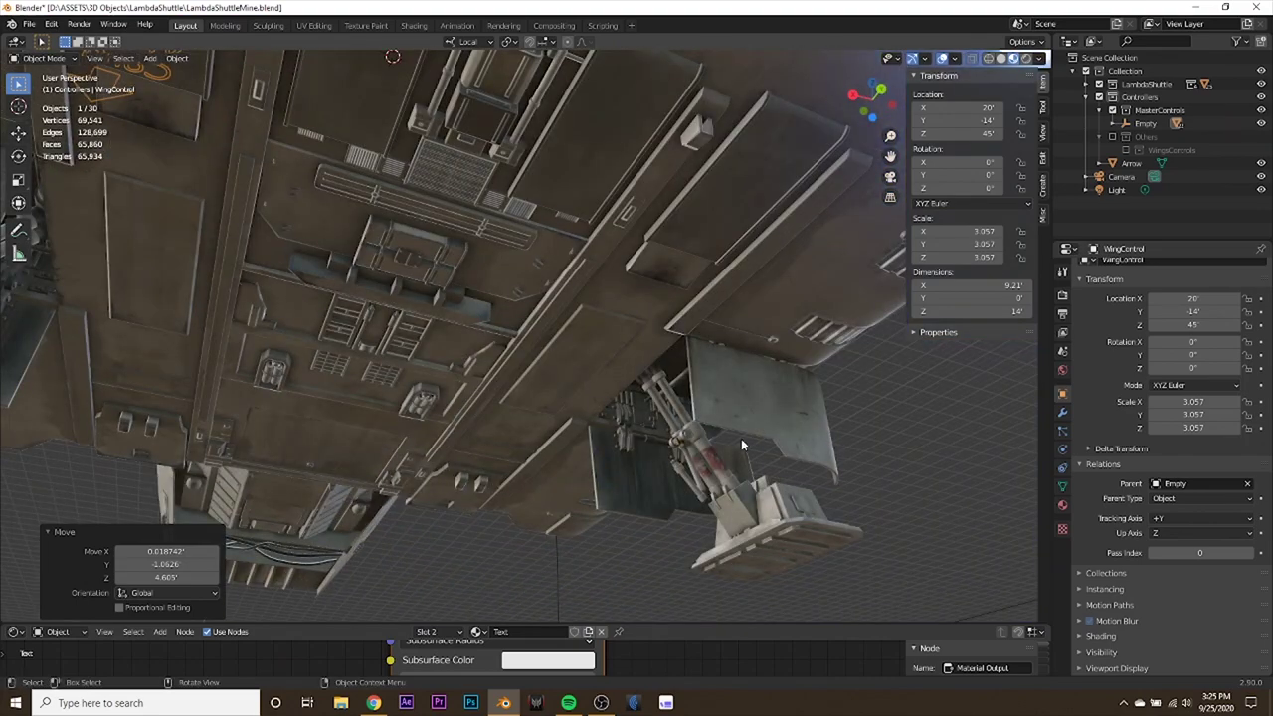
middle_click_drag(569, 473, 574, 542)
scroll(569, 530, "down", 3)
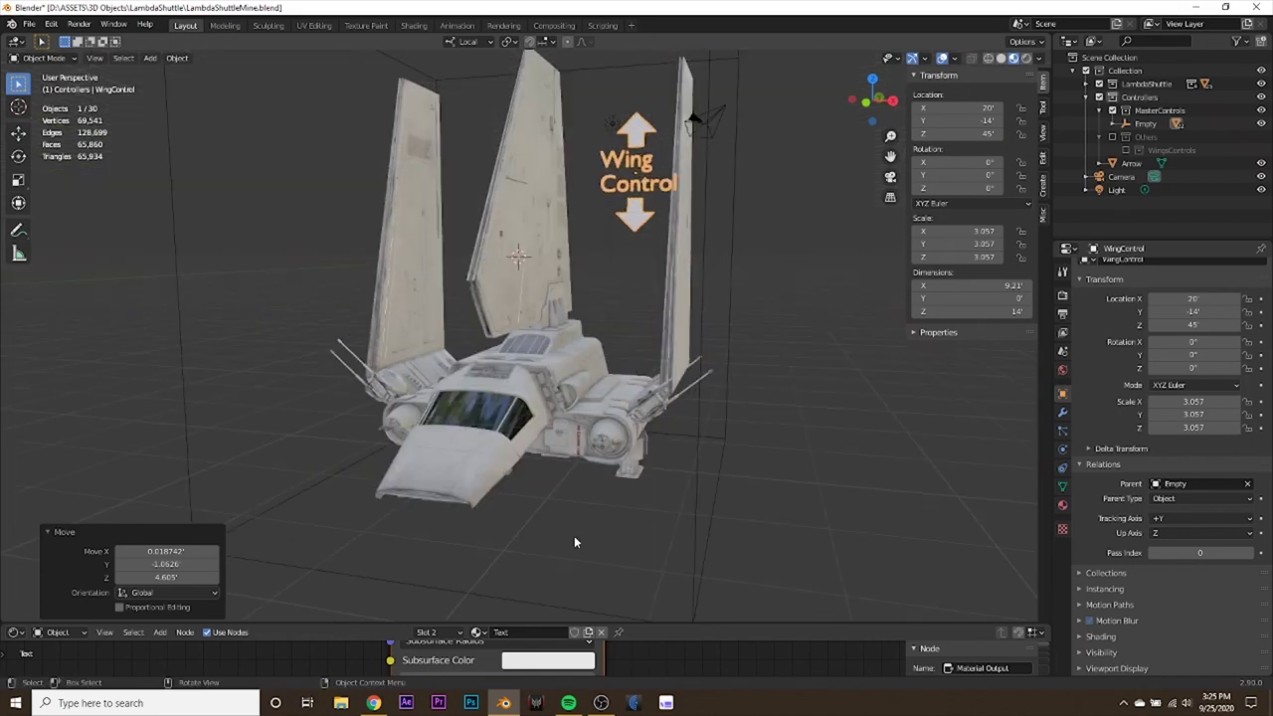
key("g")
left_click(580, 215)
middle_click_drag(579, 214, 596, 216)
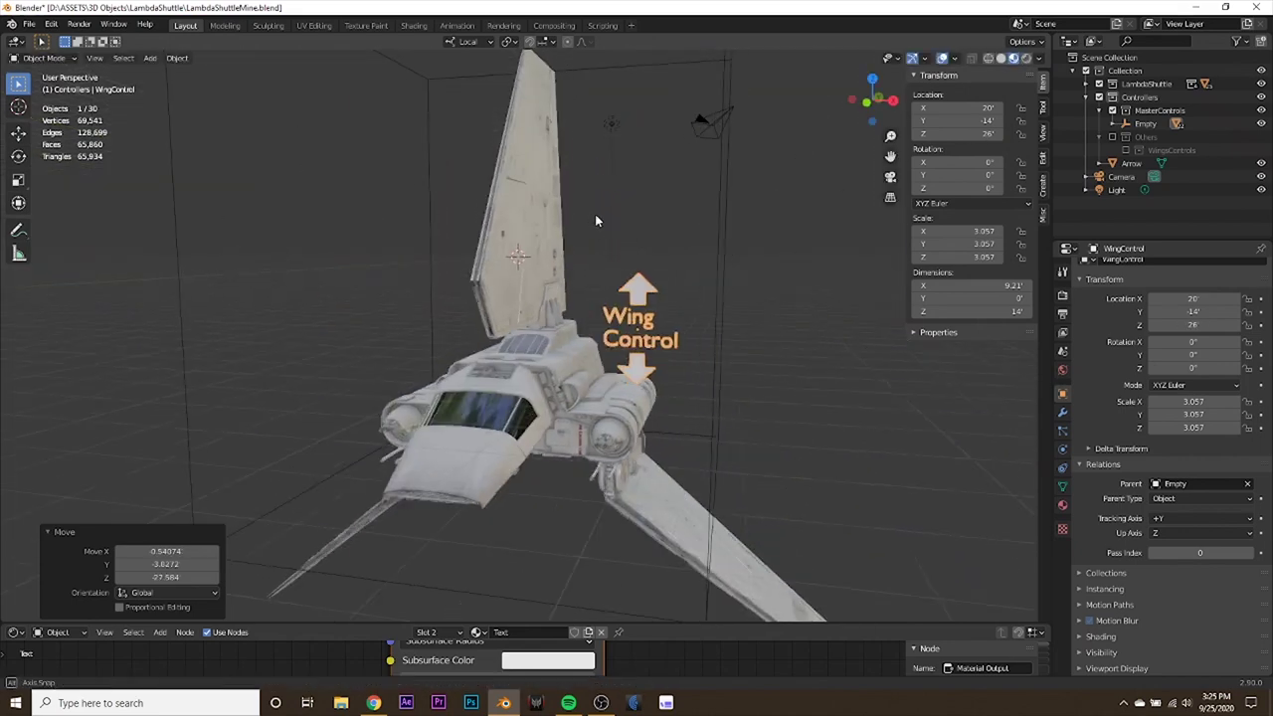
middle_click_drag(596, 220, 624, 241)
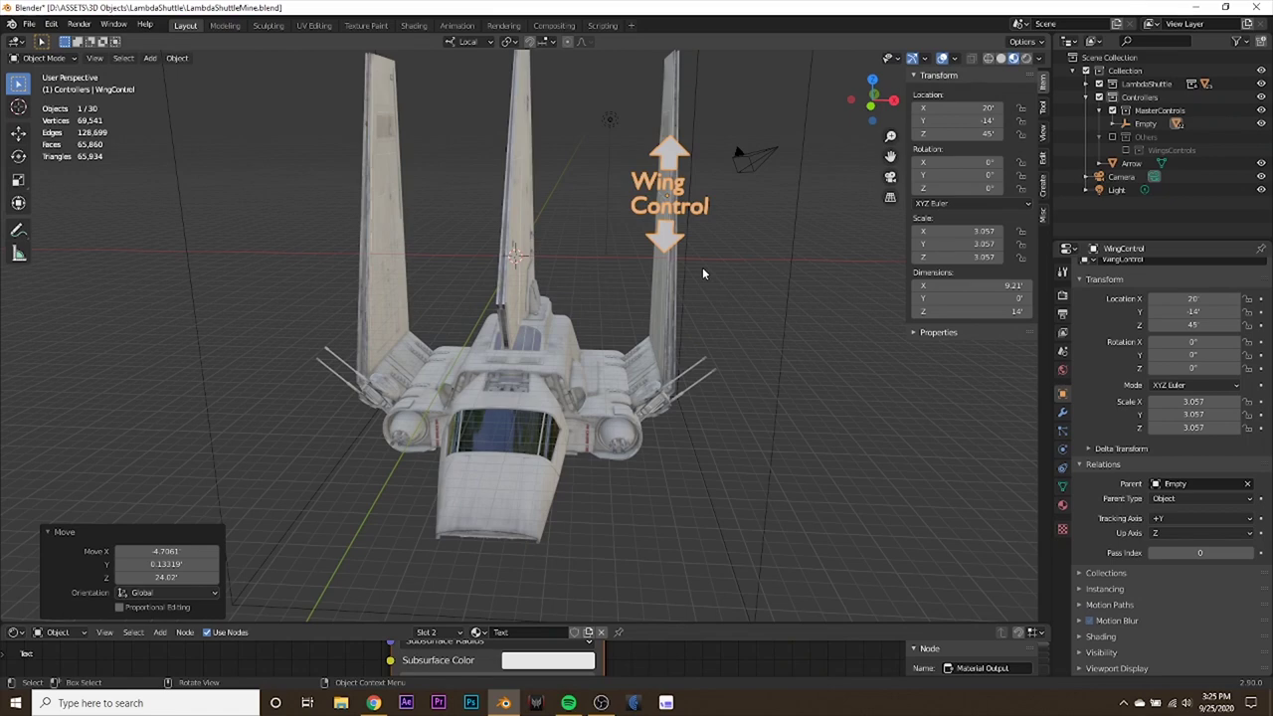
middle_click_drag(739, 256, 685, 248)
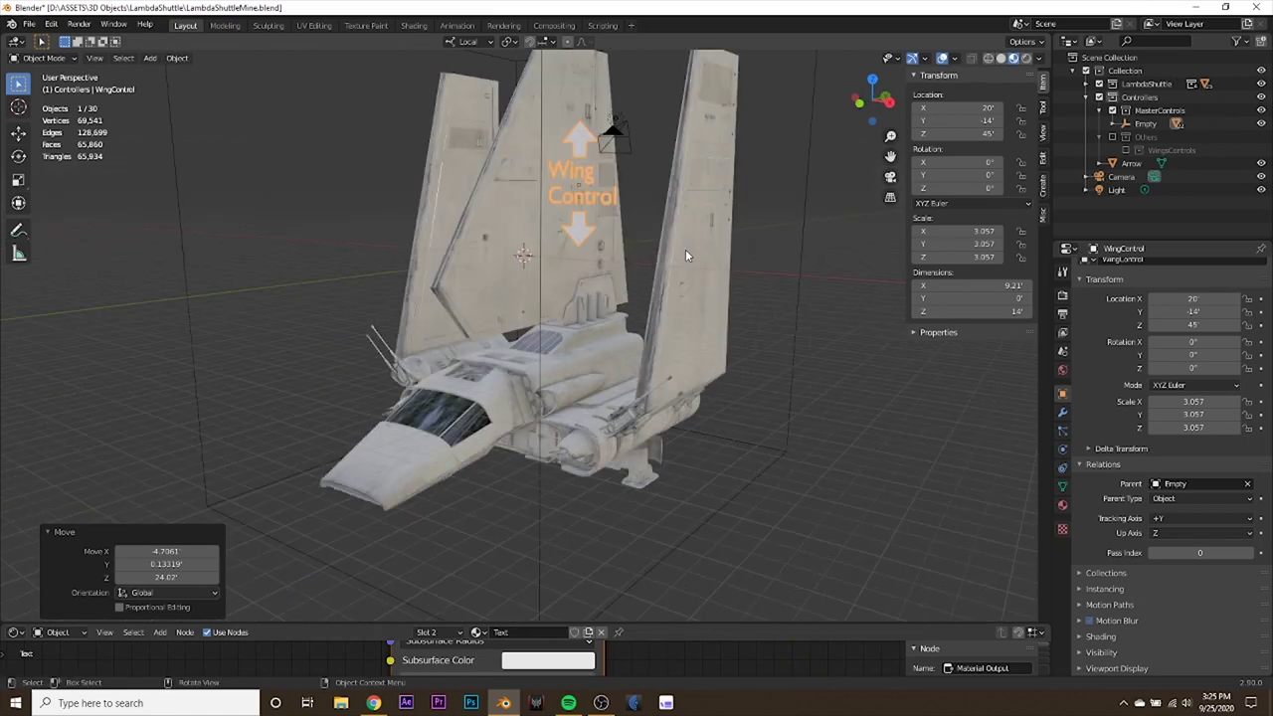
key("g")
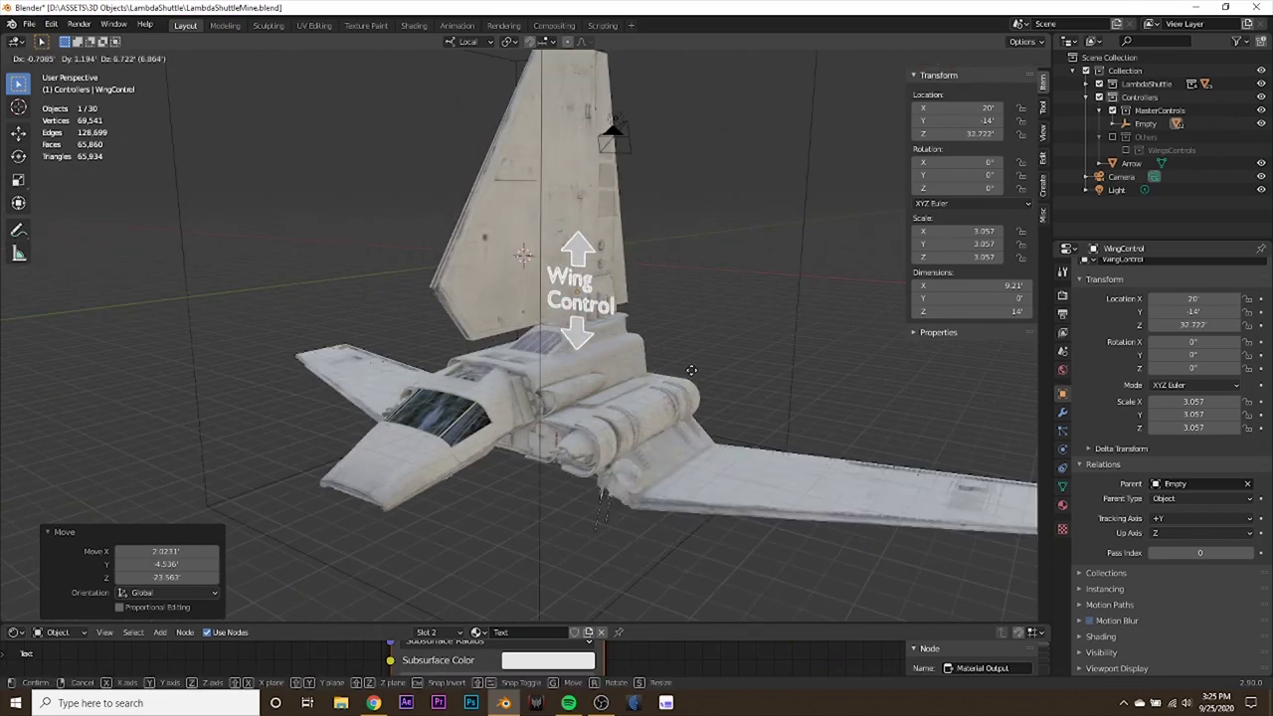
left_click(694, 230)
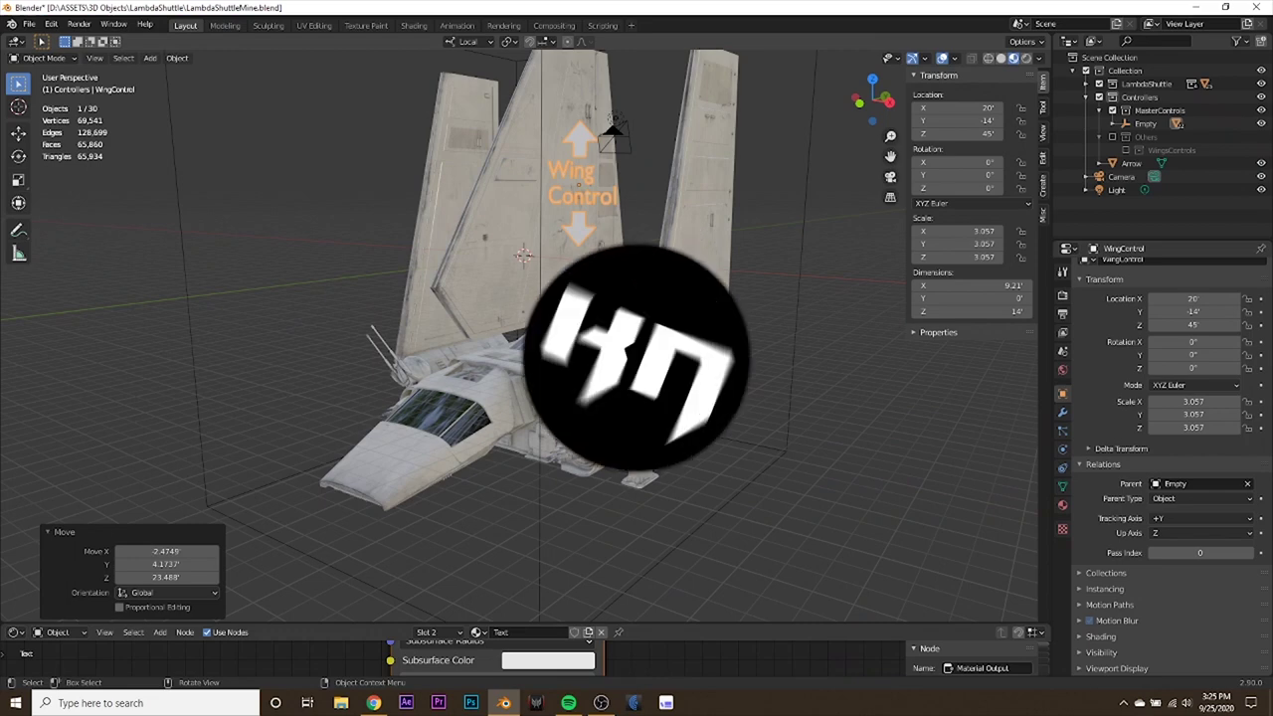